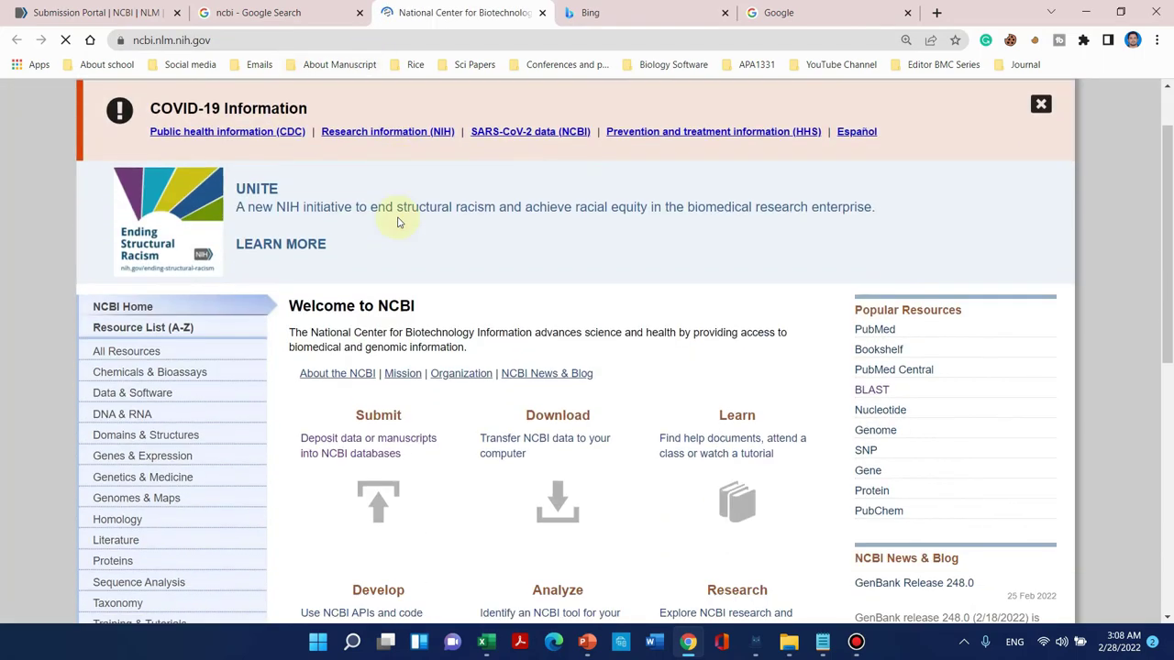
Step: Open the Submission Portal from the NCBI home page's Submit card and scroll through its options
{"action": "scroll", "coordinate": [399, 211], "scroll_direction": "down", "scroll_amount": 3}
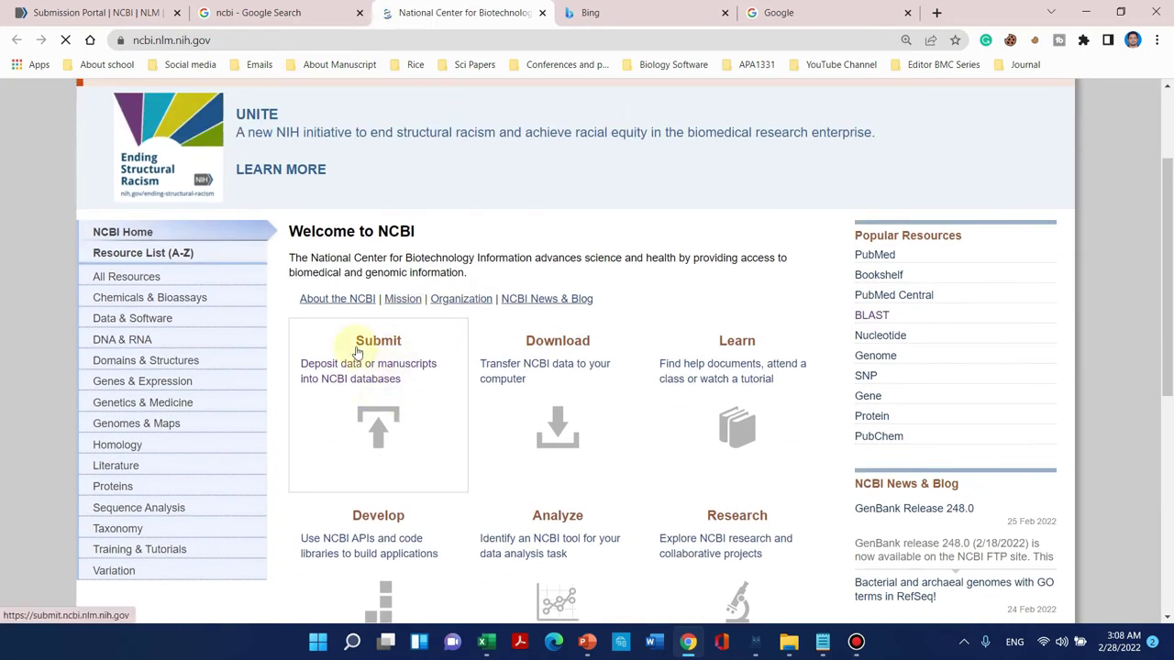
{"action": "scroll", "coordinate": [370, 343], "scroll_direction": "up", "scroll_amount": 1}
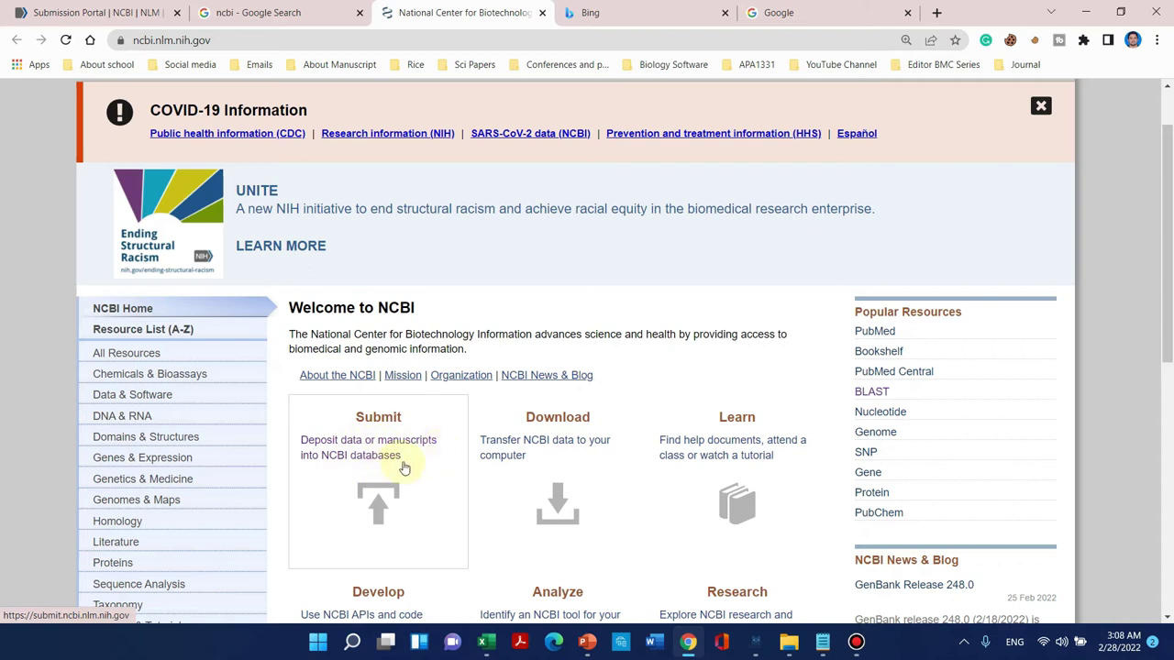
{"action": "left_click", "coordinate": [396, 425]}
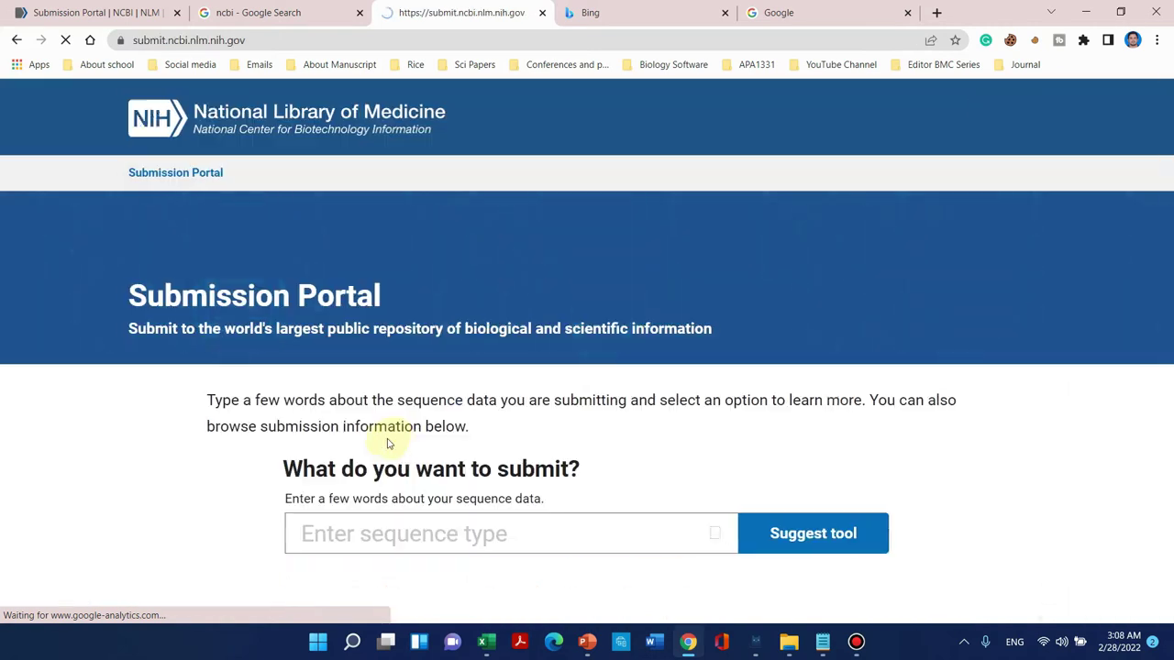
{"action": "scroll", "coordinate": [513, 390], "scroll_direction": "down", "scroll_amount": 1}
{"action": "scroll", "coordinate": [532, 393], "scroll_direction": "down", "scroll_amount": 6}
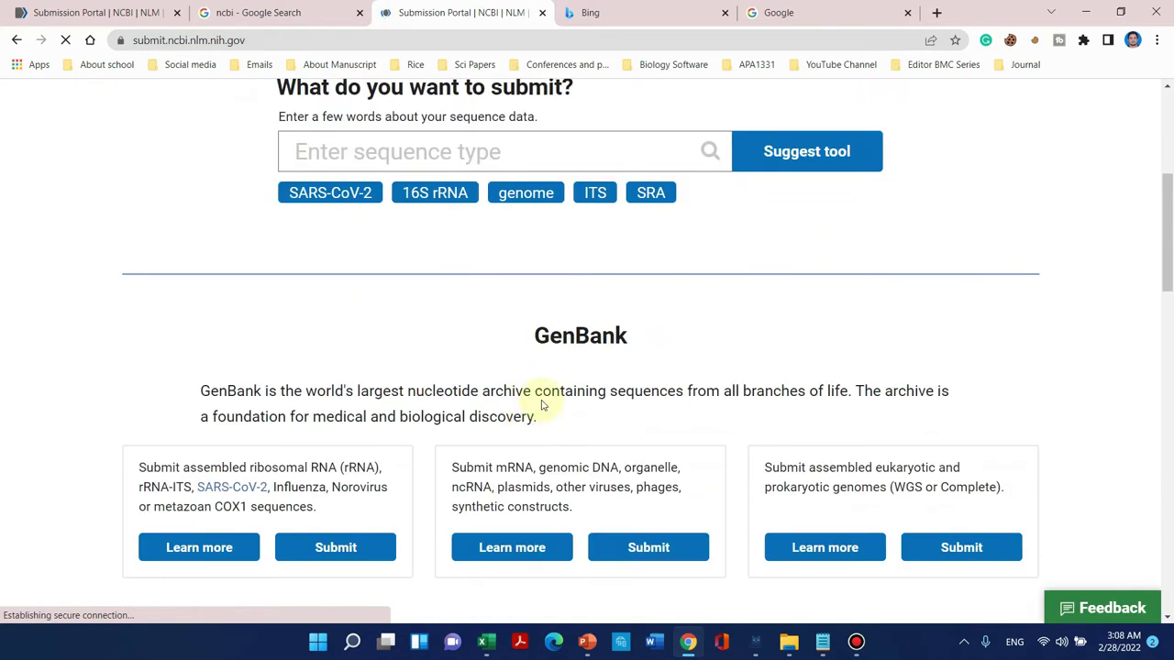
{"action": "scroll", "coordinate": [438, 378], "scroll_direction": "up", "scroll_amount": 1}
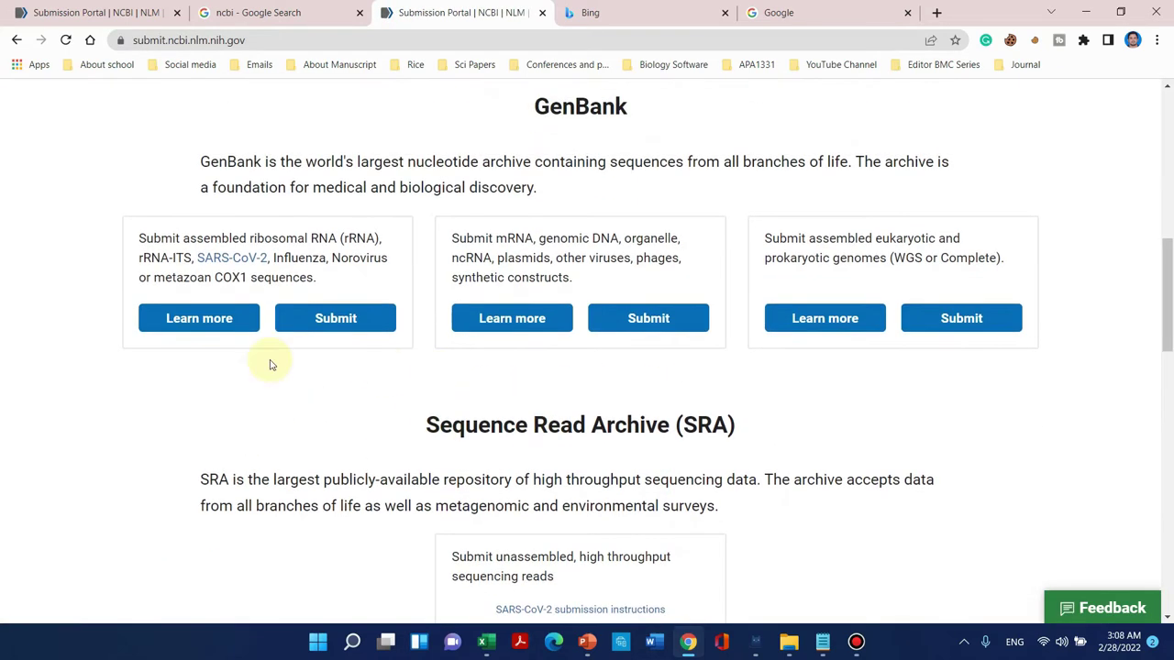
{"action": "scroll", "coordinate": [269, 364], "scroll_direction": "down", "scroll_amount": 3}
{"action": "scroll", "coordinate": [767, 468], "scroll_direction": "up", "scroll_amount": 10}
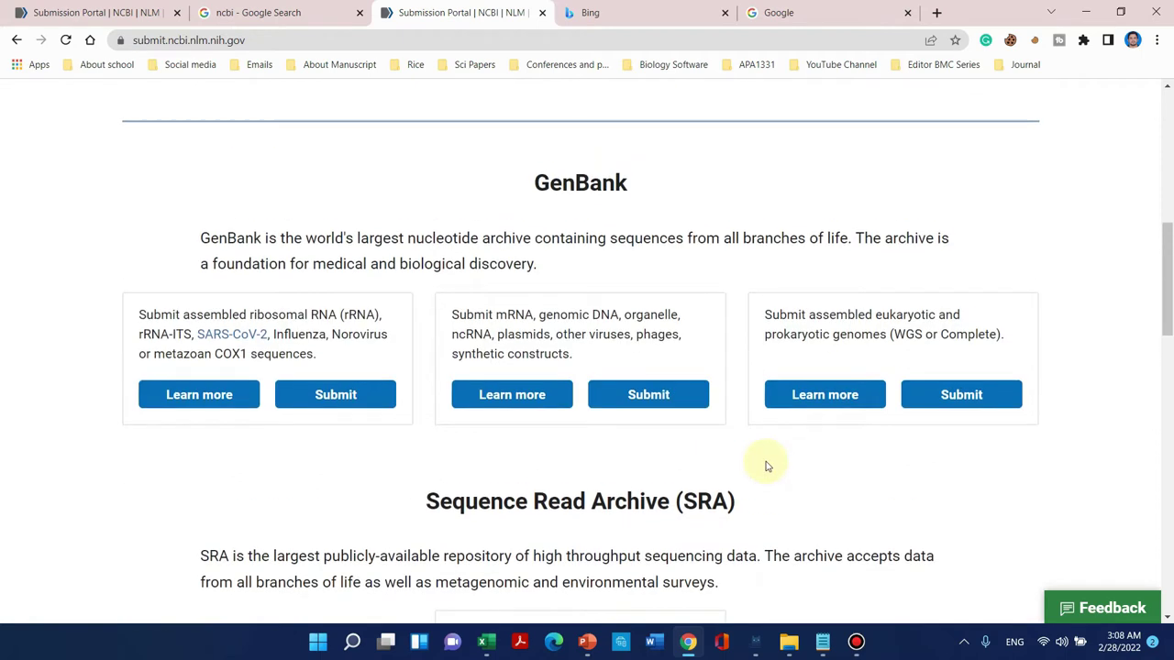
{"action": "scroll", "coordinate": [767, 468], "scroll_direction": "up", "scroll_amount": 1}
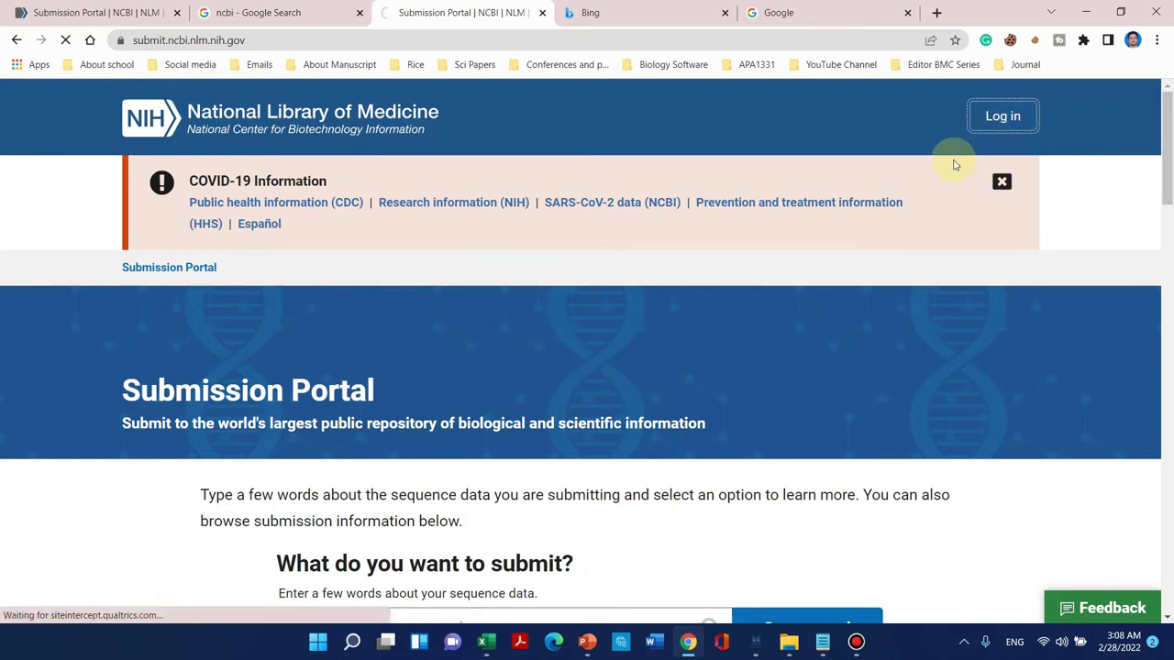
Step: Open the NCBI sign-in page, browse the alternative sign-in methods, then go back
{"action": "left_click", "coordinate": [990, 123]}
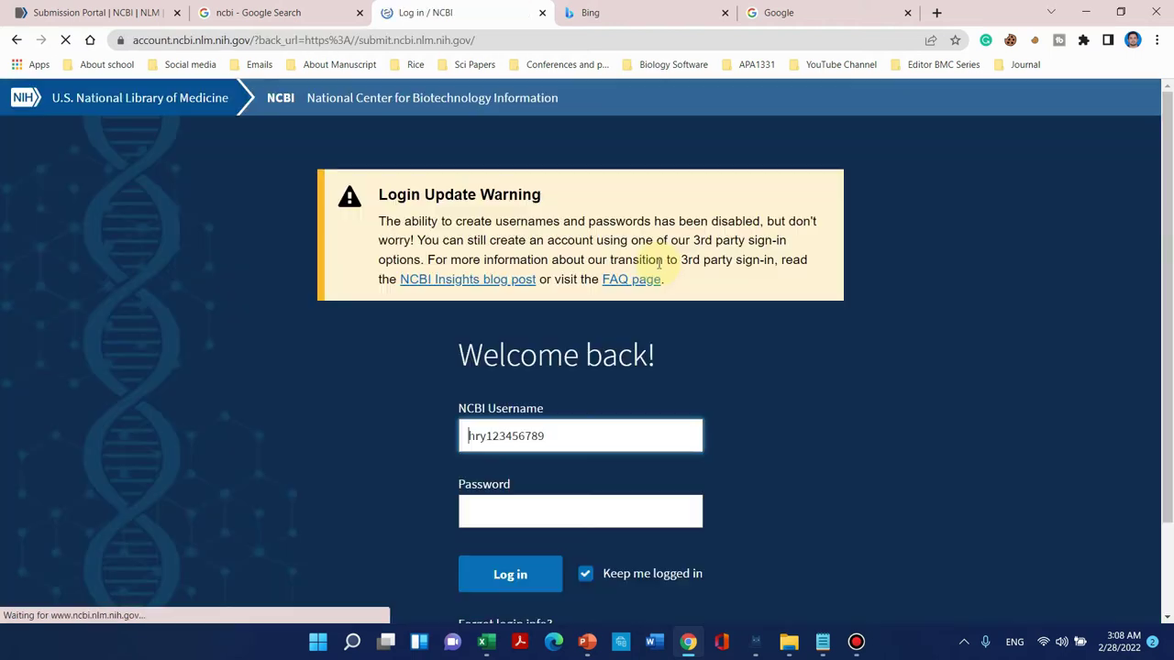
{"action": "scroll", "coordinate": [658, 261], "scroll_direction": "down", "scroll_amount": 1}
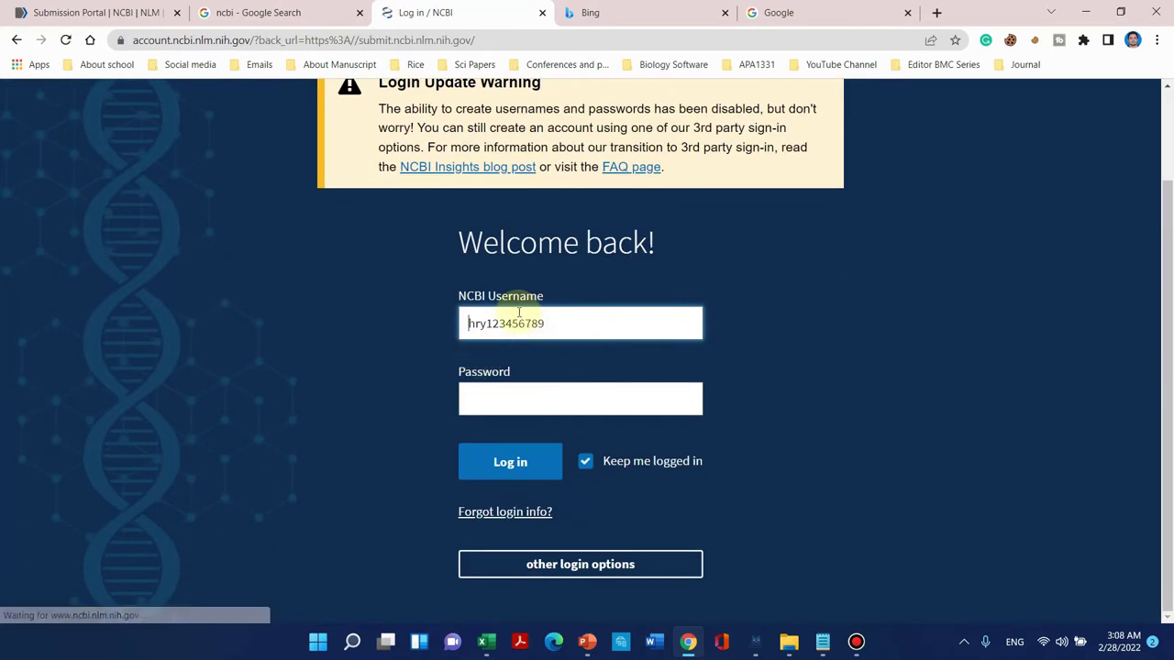
{"action": "left_click", "coordinate": [510, 404]}
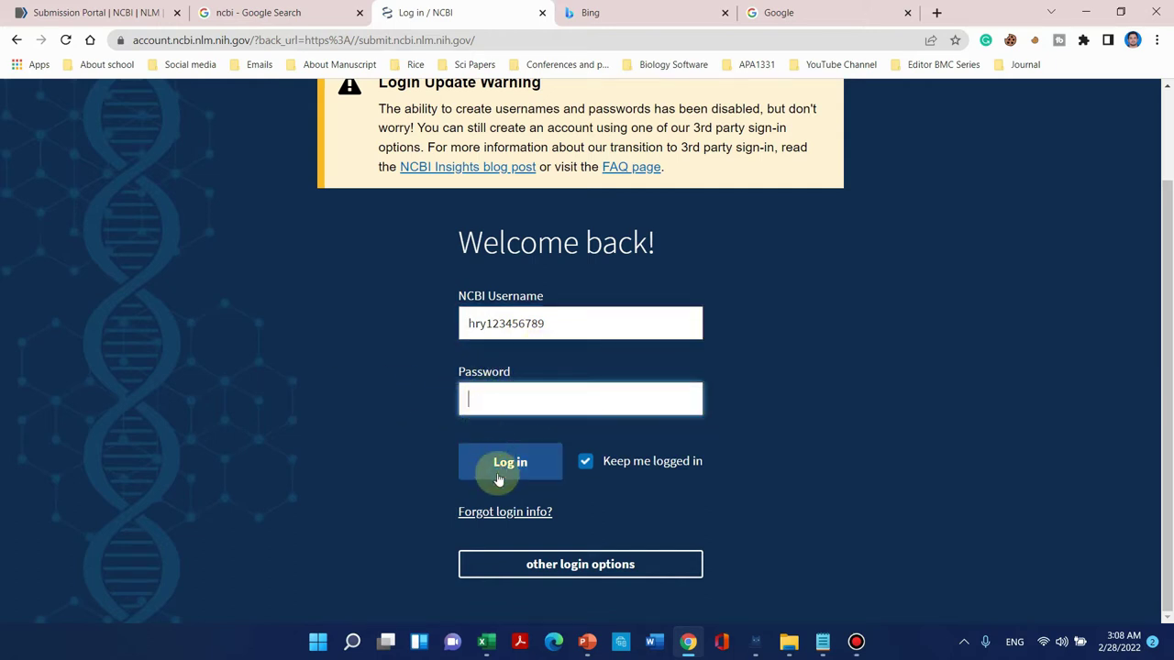
{"action": "left_click", "coordinate": [594, 567]}
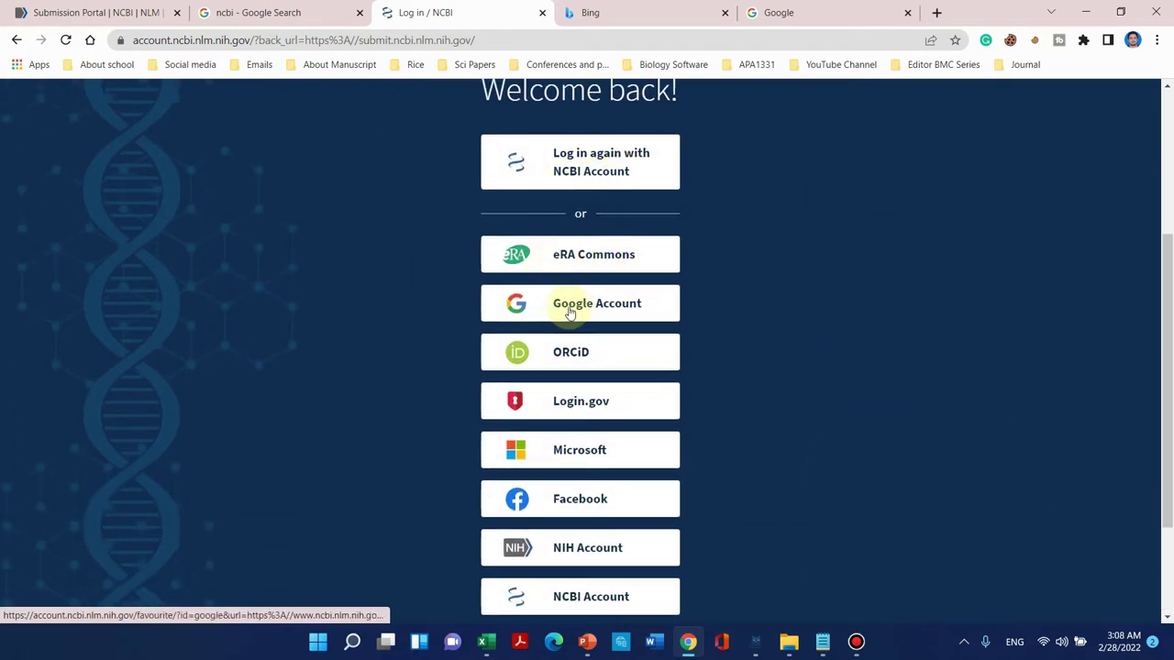
{"action": "scroll", "coordinate": [596, 366], "scroll_direction": "down", "scroll_amount": 1}
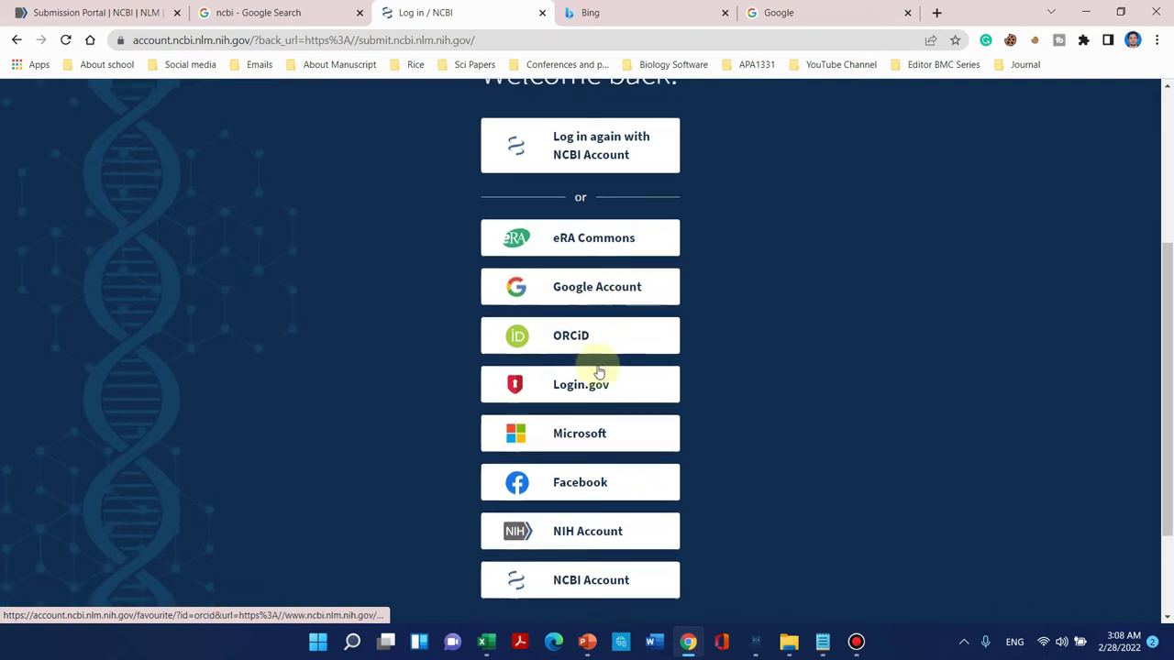
{"action": "scroll", "coordinate": [582, 403], "scroll_direction": "up", "scroll_amount": 1}
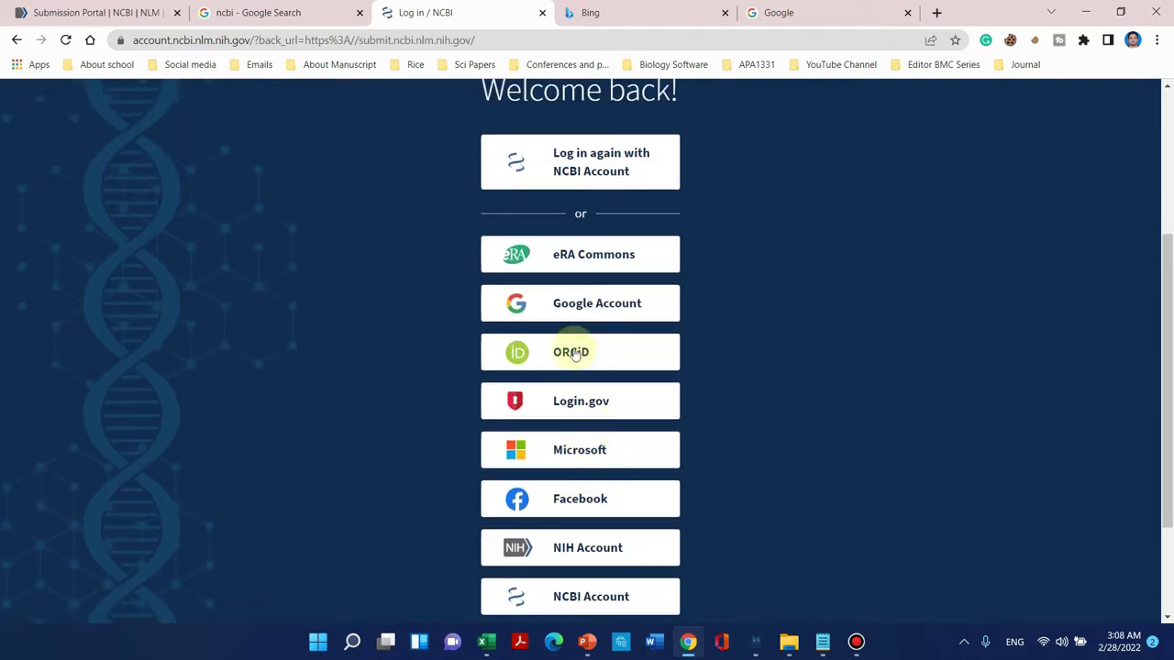
{"action": "scroll", "coordinate": [590, 482], "scroll_direction": "down", "scroll_amount": 2}
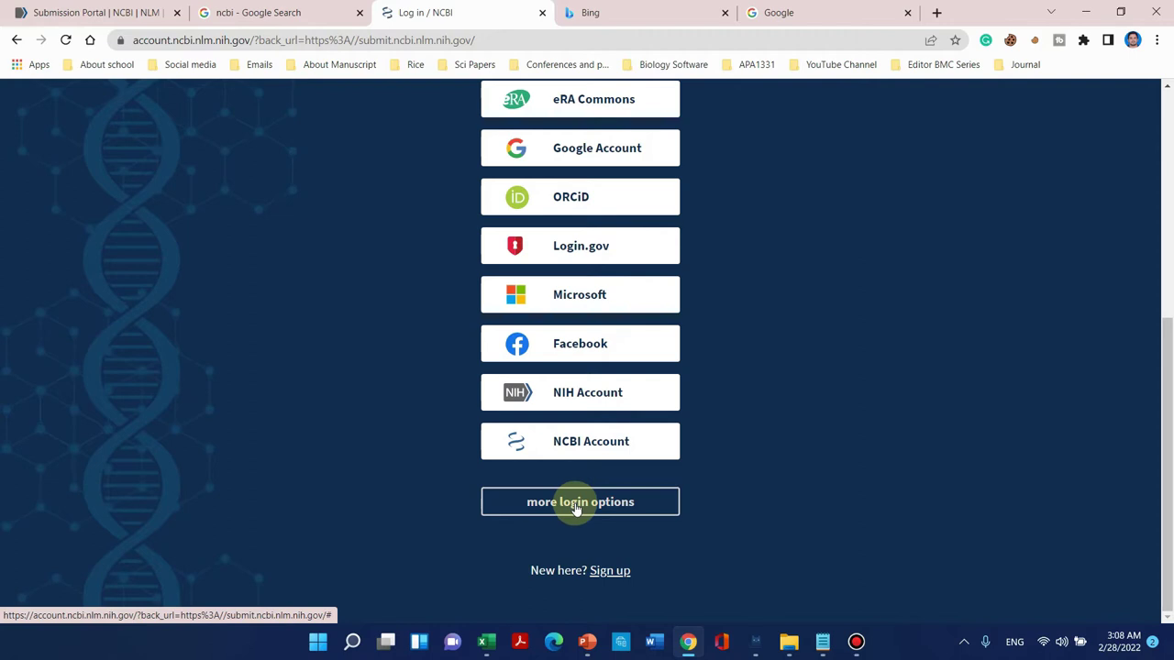
{"action": "left_click", "coordinate": [576, 507]}
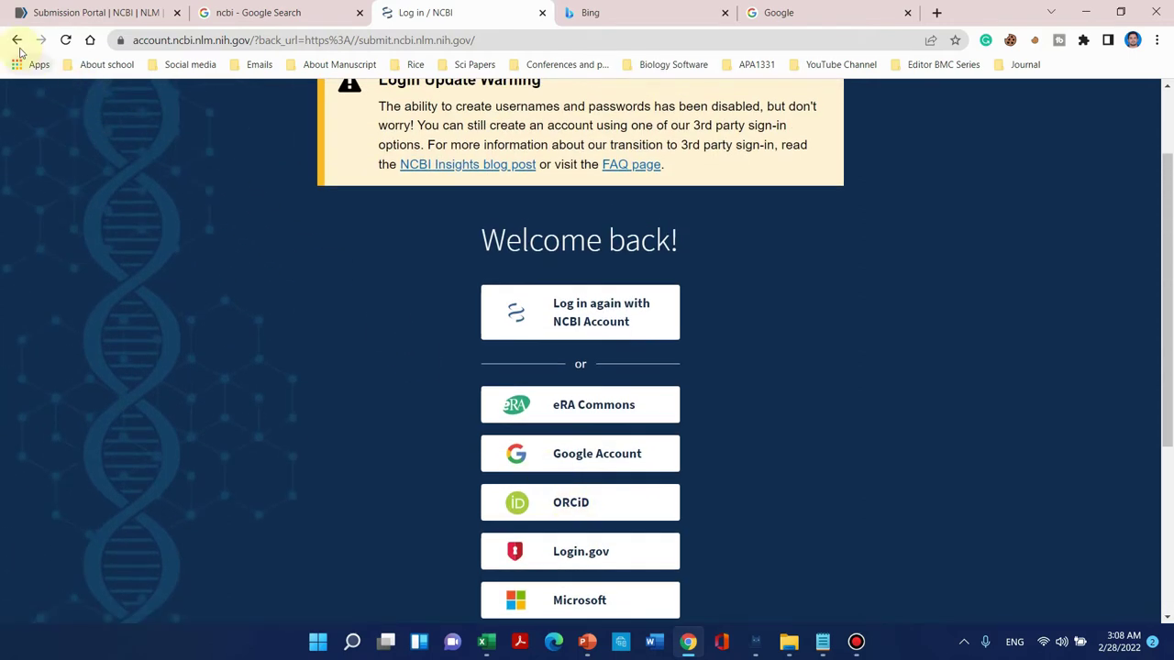
{"action": "left_click", "coordinate": [17, 40]}
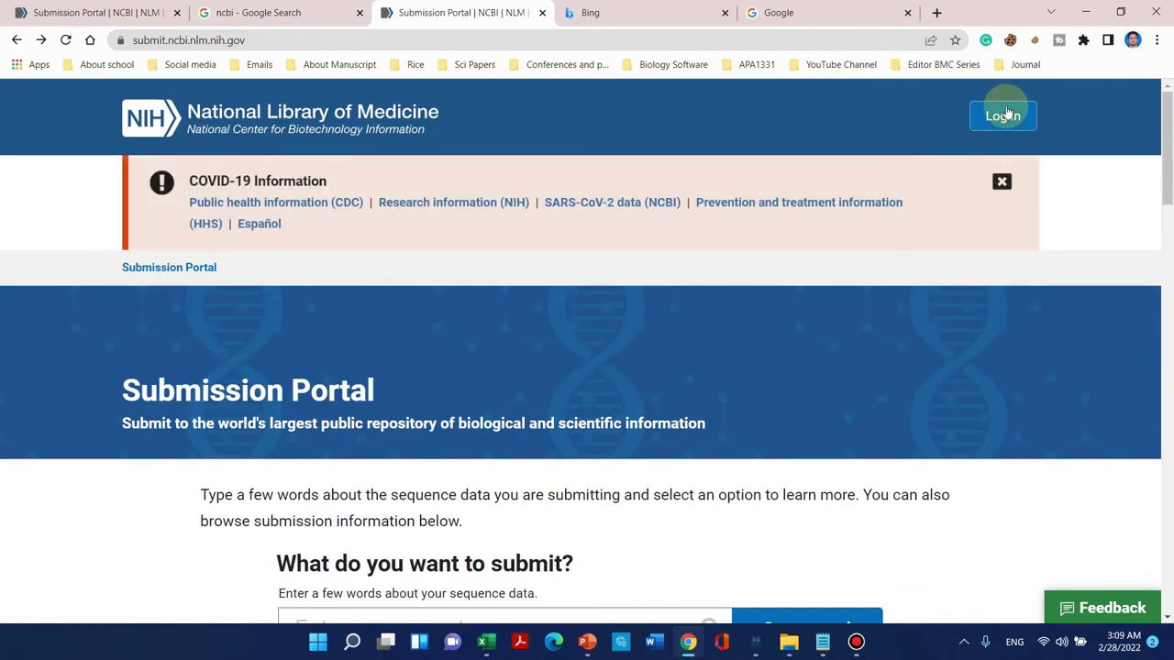
Step: Reopen the sign-in page, enter the NCBI username and password, and log in
{"action": "left_click", "coordinate": [999, 117]}
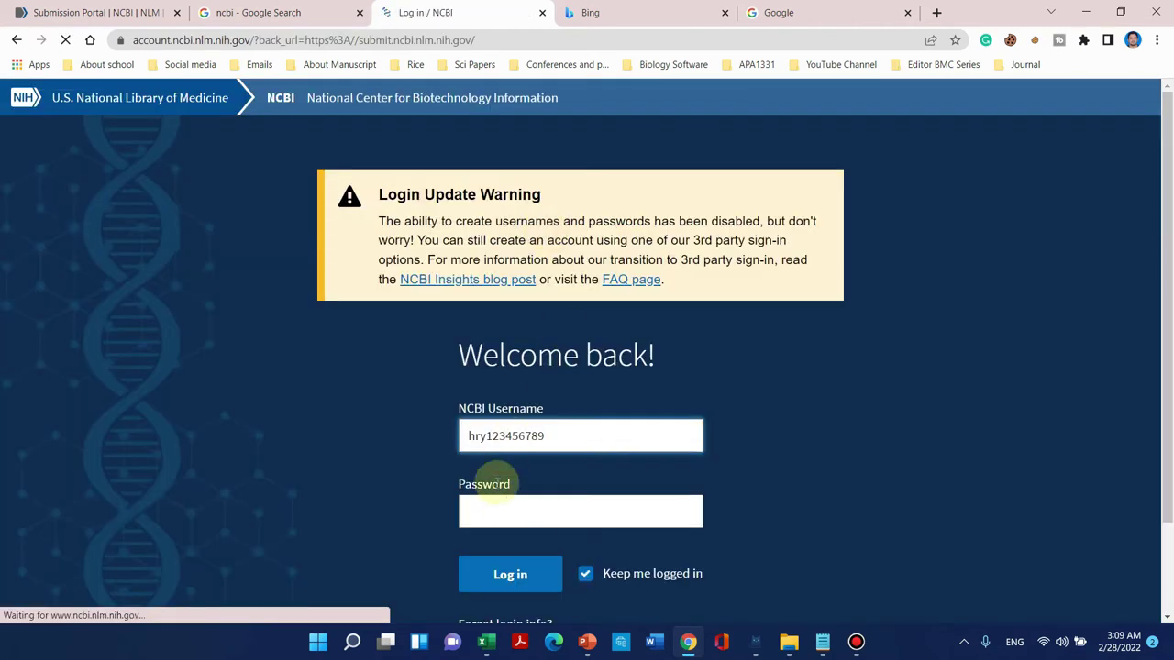
{"action": "left_click", "coordinate": [511, 514]}
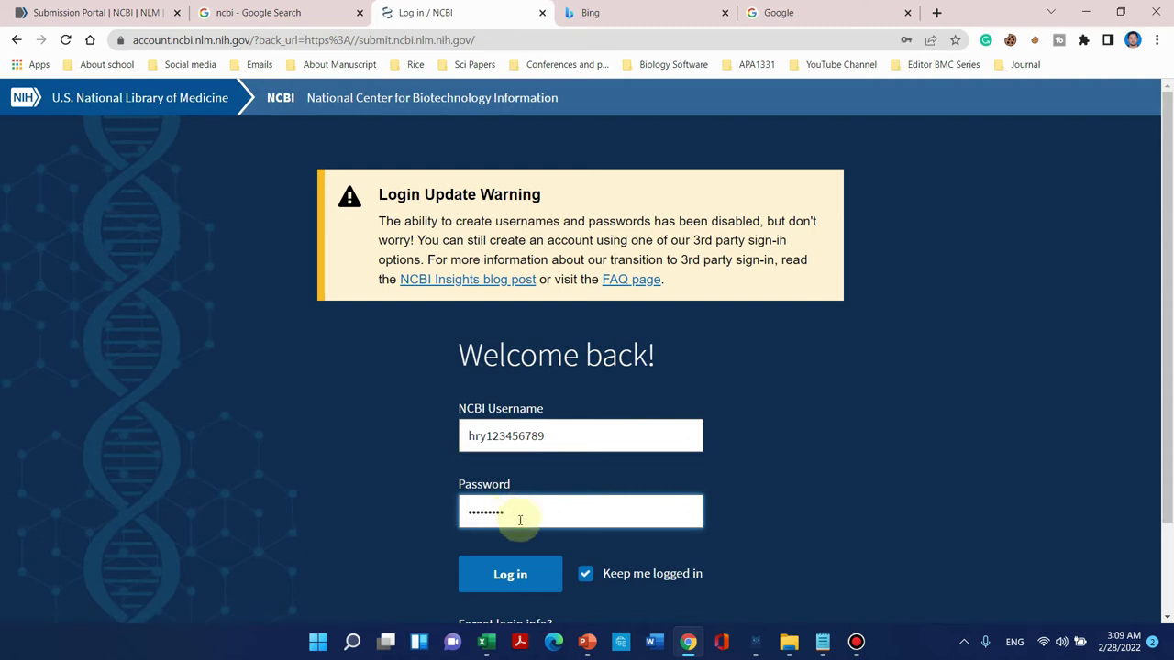
{"action": "left_click", "coordinate": [520, 573]}
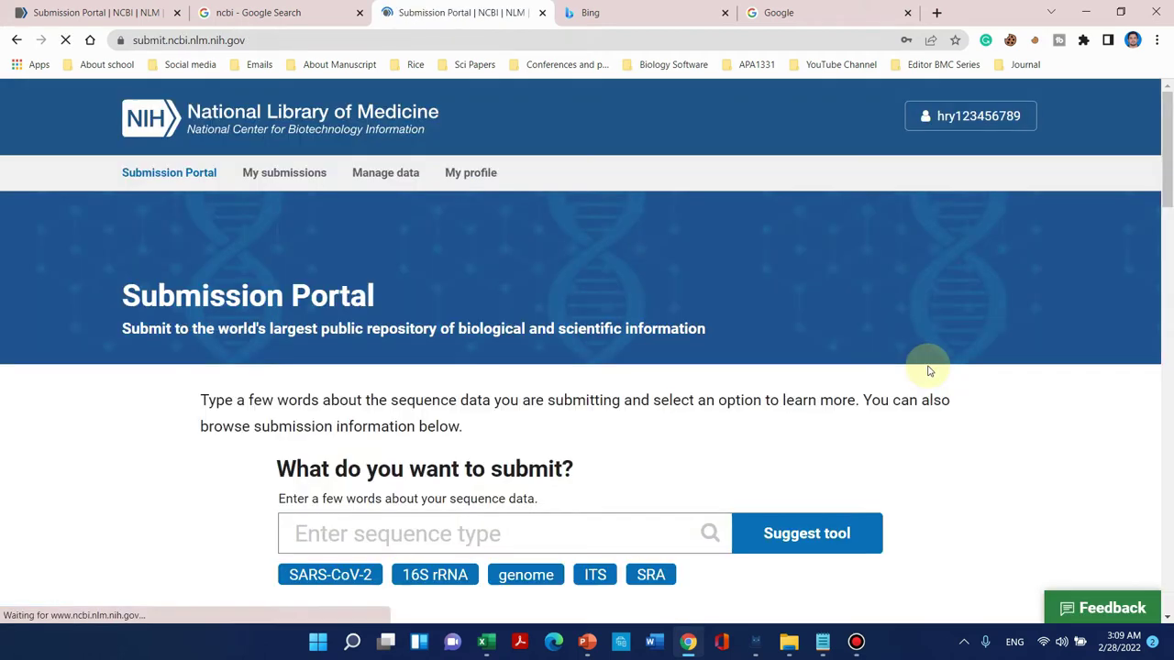
Step: Save the NCBI login in Chrome's password prompt
{"action": "scroll", "coordinate": [927, 367], "scroll_direction": "down", "scroll_amount": 4}
{"action": "scroll", "coordinate": [927, 372], "scroll_direction": "down", "scroll_amount": 2}
{"action": "scroll", "coordinate": [927, 370], "scroll_direction": "up", "scroll_amount": 7}
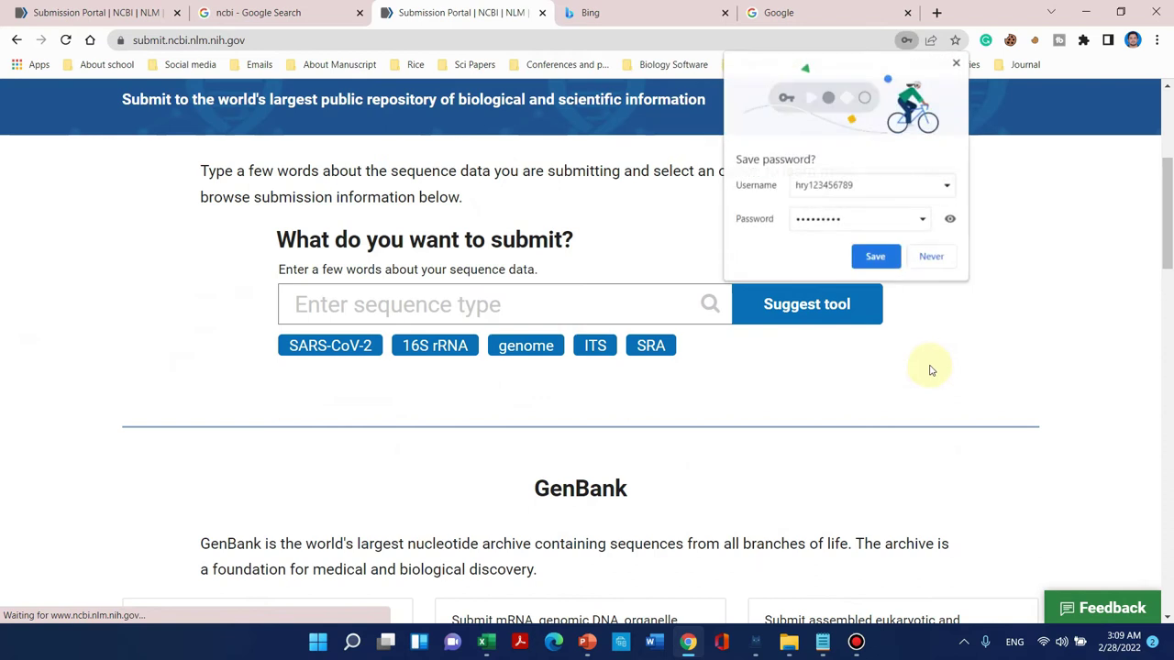
{"action": "left_click", "coordinate": [875, 257]}
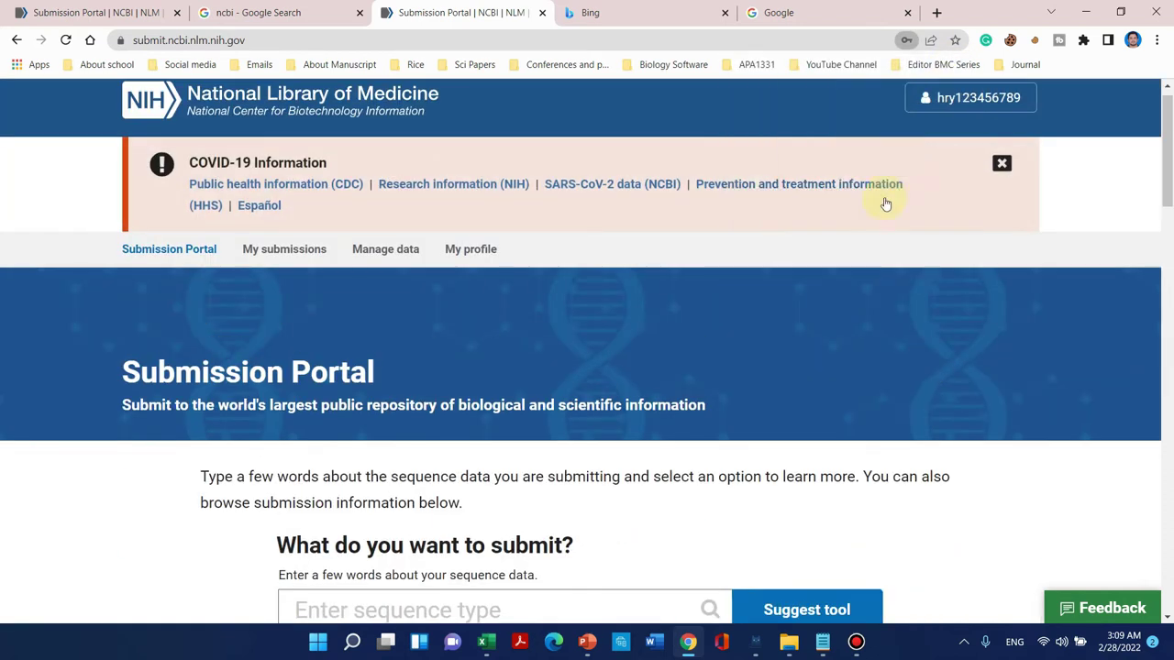
{"action": "scroll", "coordinate": [859, 267], "scroll_direction": "down", "scroll_amount": 5}
{"action": "scroll", "coordinate": [859, 267], "scroll_direction": "up", "scroll_amount": 5}
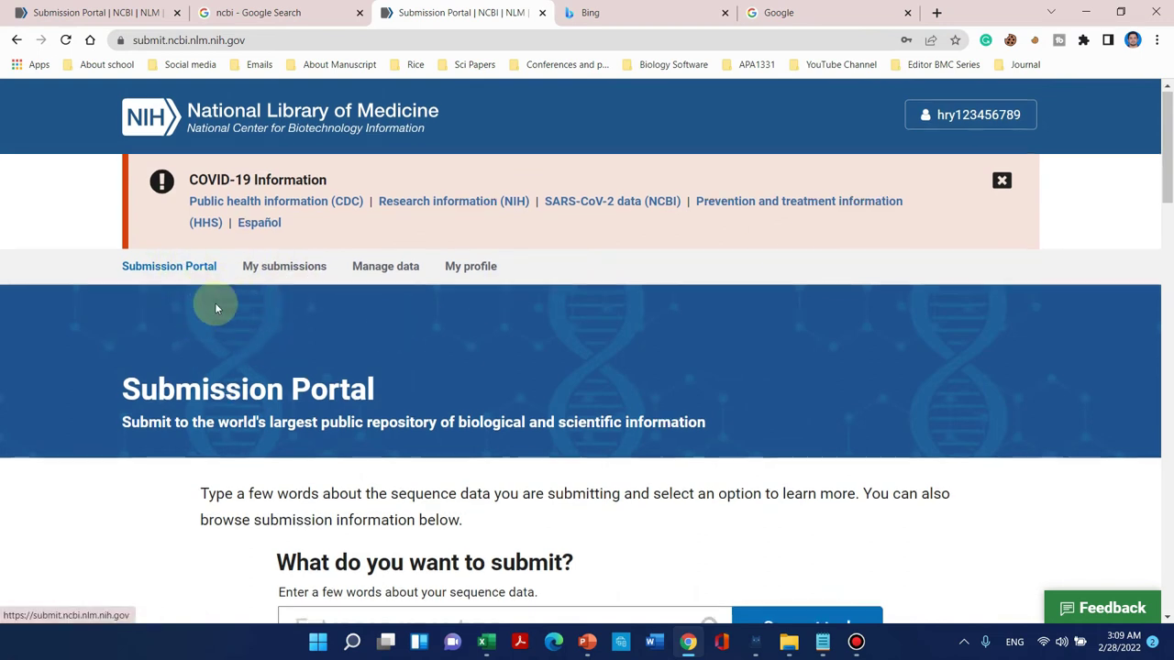
Step: Look over the list of past submissions under My submissions
{"action": "scroll", "coordinate": [514, 393], "scroll_direction": "down", "scroll_amount": 10}
{"action": "scroll", "coordinate": [516, 428], "scroll_direction": "down", "scroll_amount": 4}
{"action": "scroll", "coordinate": [516, 428], "scroll_direction": "up", "scroll_amount": 13}
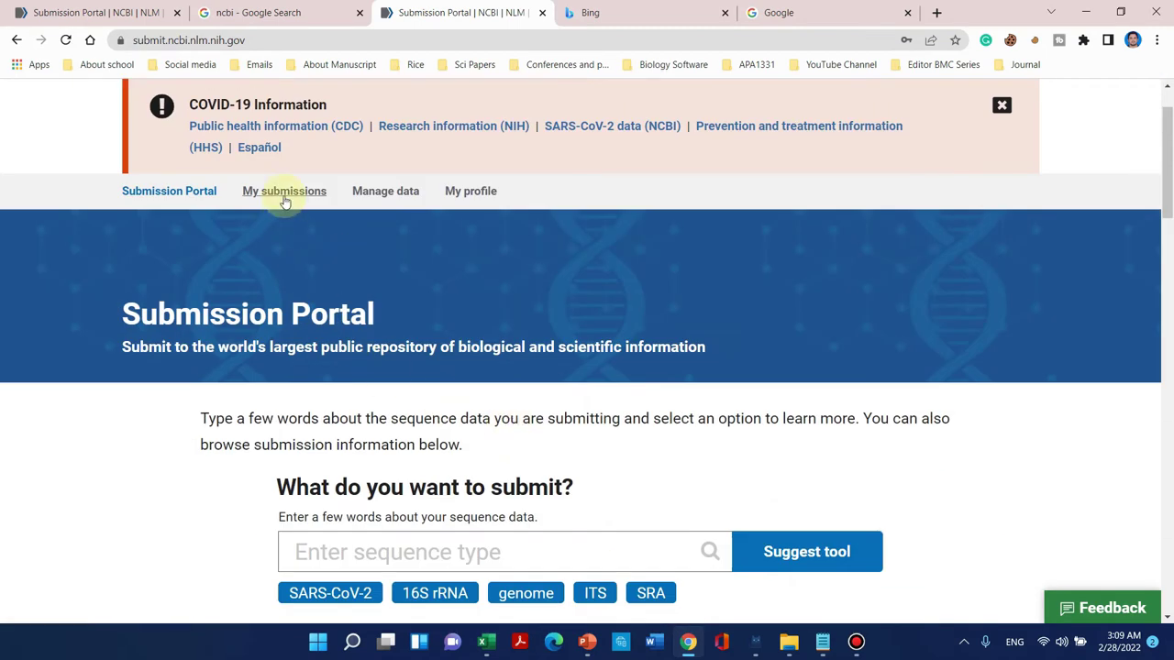
{"action": "left_click", "coordinate": [284, 194]}
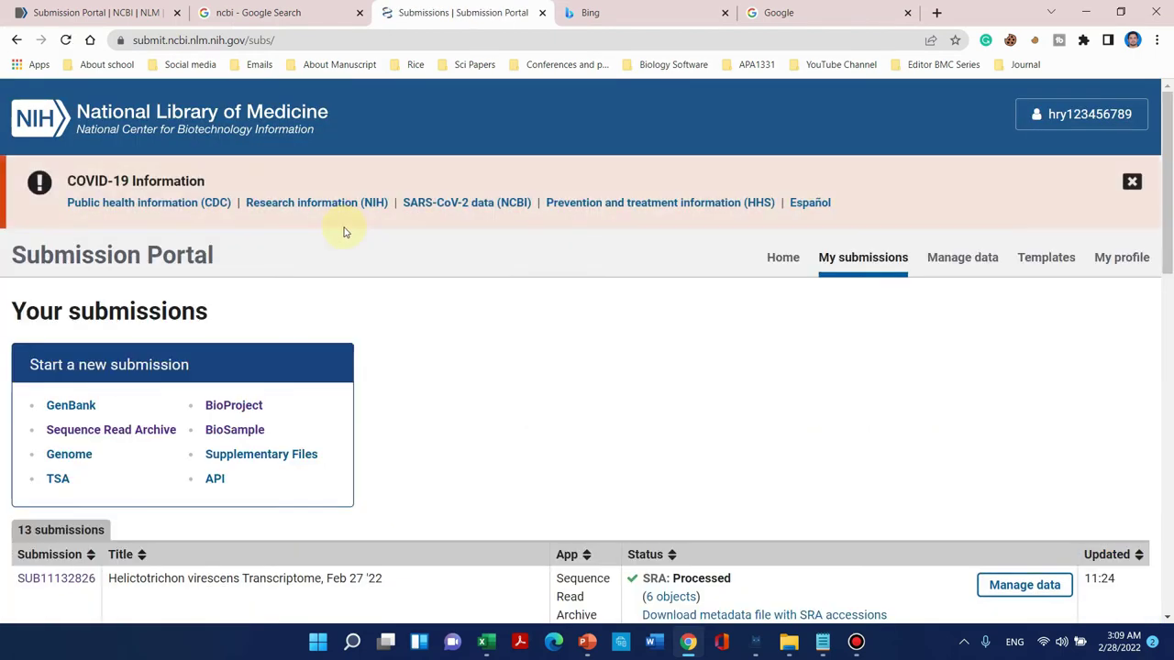
{"action": "scroll", "coordinate": [341, 239], "scroll_direction": "down", "scroll_amount": 1}
{"action": "scroll", "coordinate": [341, 242], "scroll_direction": "down", "scroll_amount": 5}
{"action": "scroll", "coordinate": [342, 242], "scroll_direction": "up", "scroll_amount": 5}
{"action": "scroll", "coordinate": [341, 242], "scroll_direction": "down", "scroll_amount": 10}
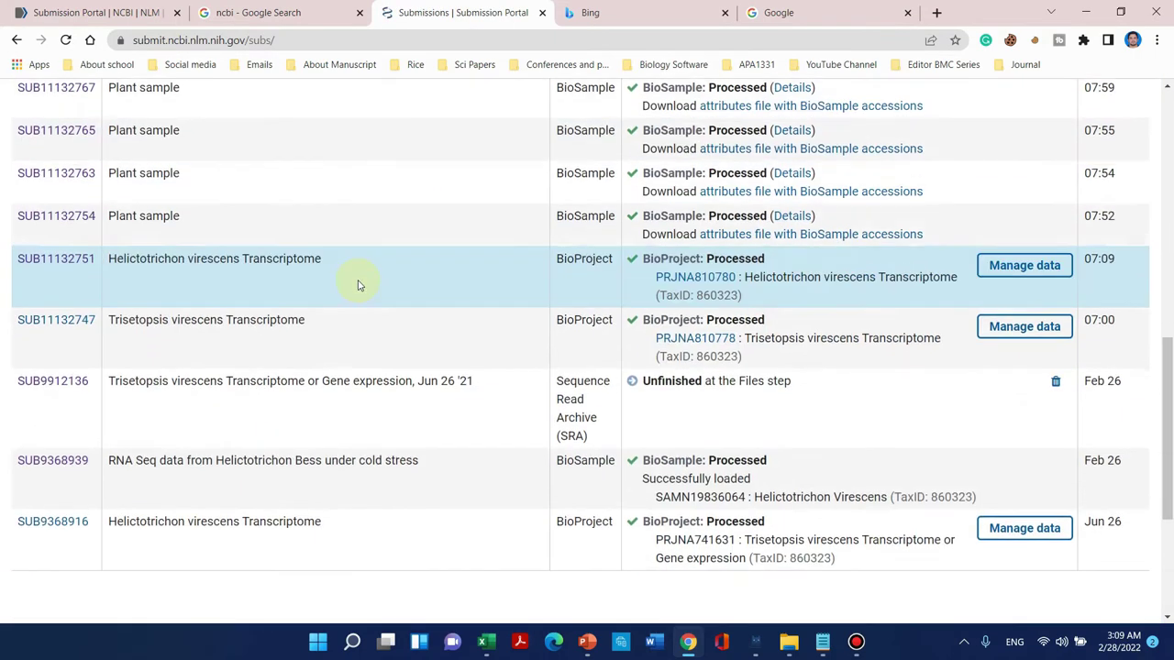
{"action": "scroll", "coordinate": [358, 288], "scroll_direction": "up", "scroll_amount": 8}
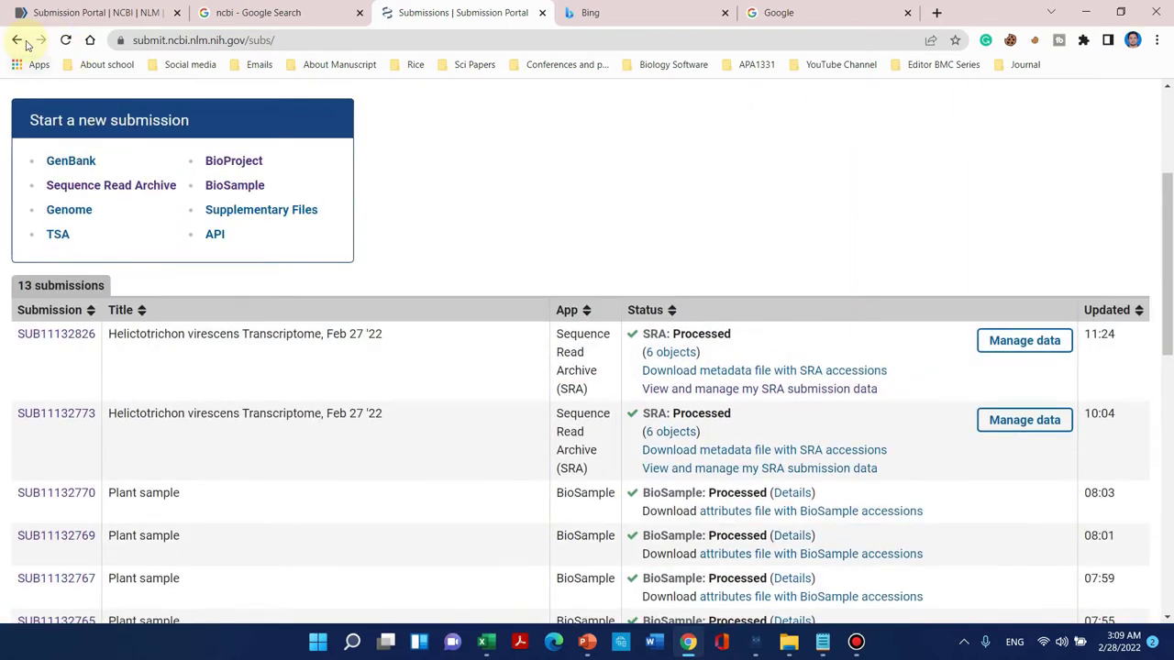
Step: Return to the portal home and open the Manage data overview
{"action": "left_click", "coordinate": [17, 41]}
{"action": "scroll", "coordinate": [197, 192], "scroll_direction": "up", "scroll_amount": 3}
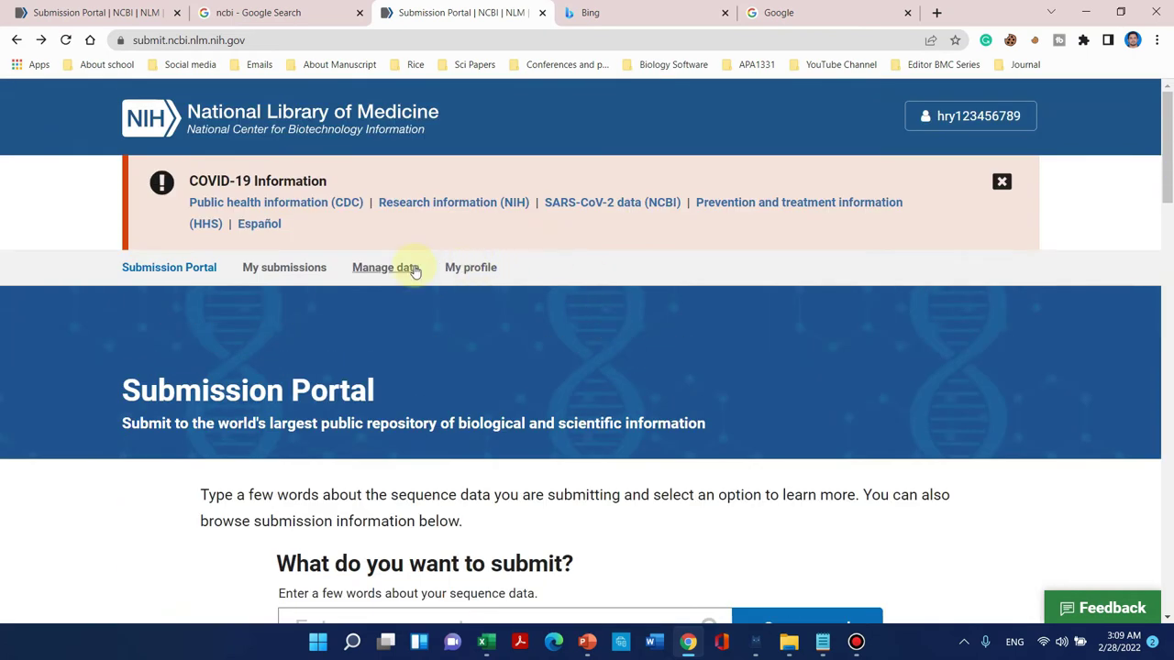
{"action": "left_click", "coordinate": [414, 271]}
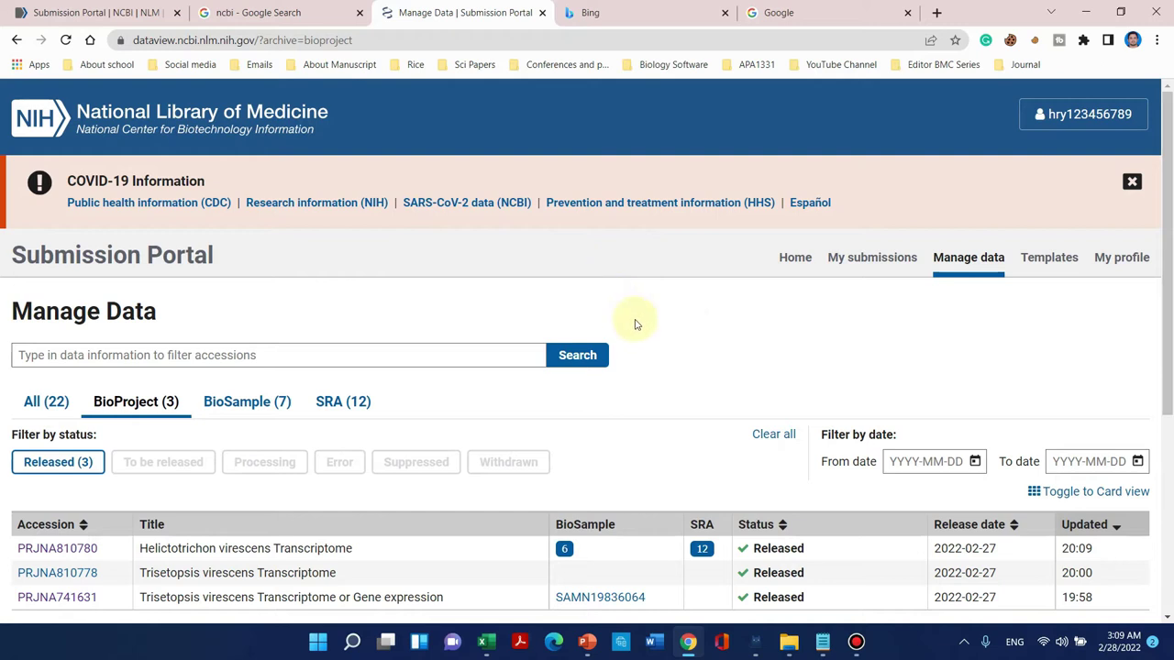
Step: View the submission Templates, then scroll through the My profile page
{"action": "left_click", "coordinate": [1057, 261]}
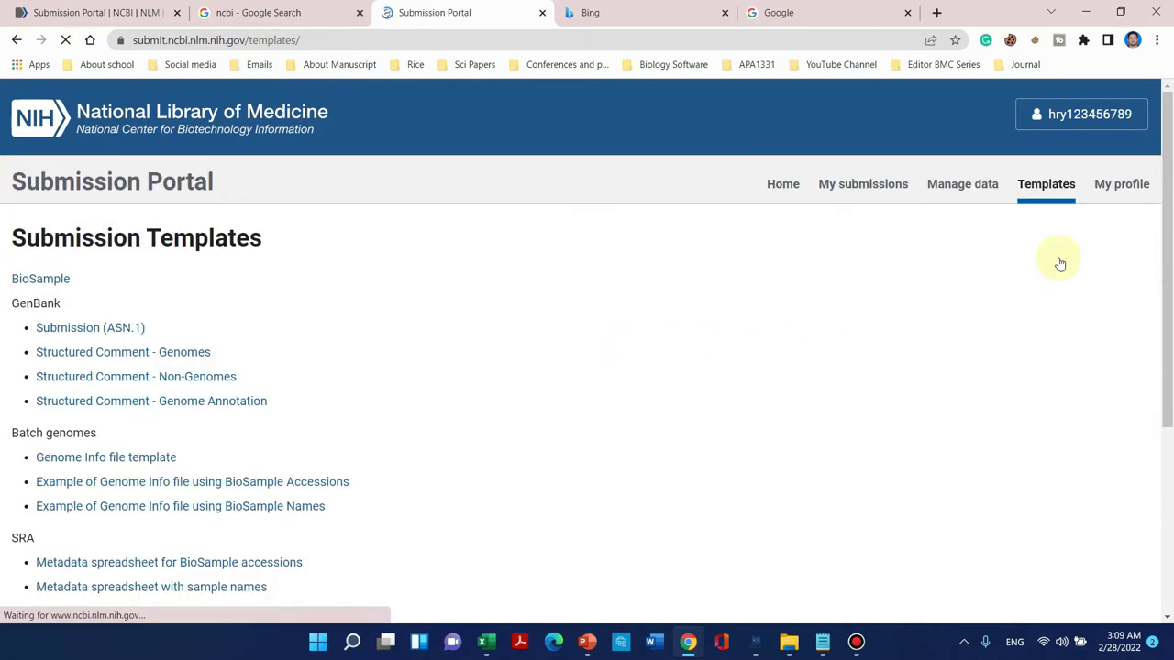
{"action": "left_click", "coordinate": [1126, 265]}
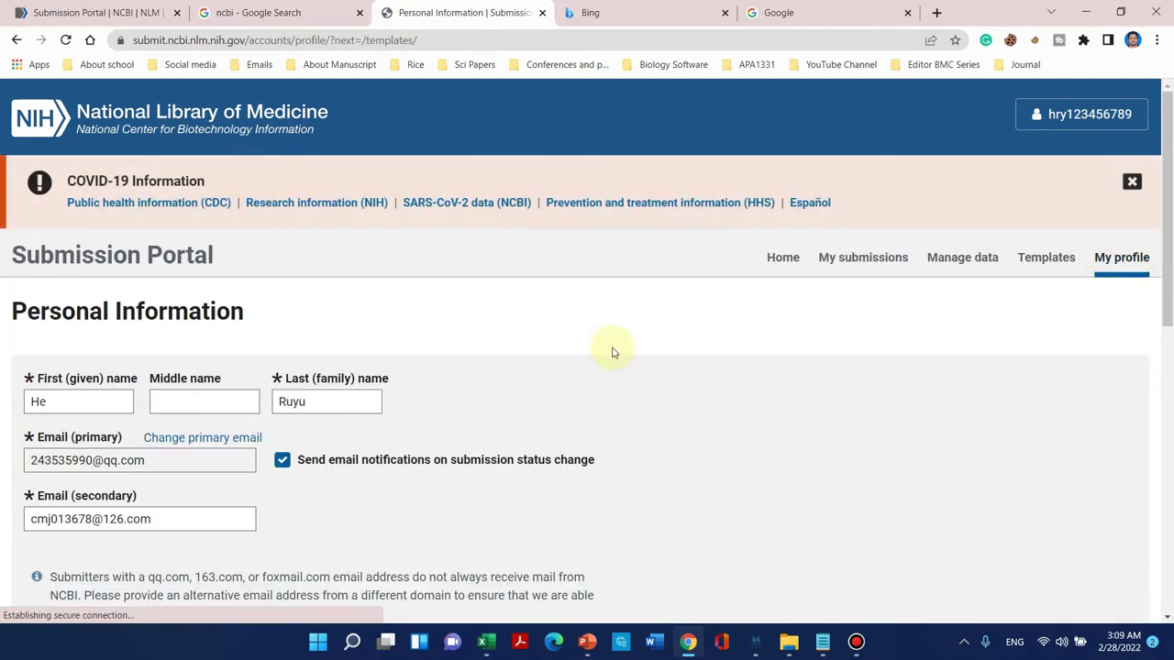
{"action": "scroll", "coordinate": [862, 303], "scroll_direction": "down", "scroll_amount": 1}
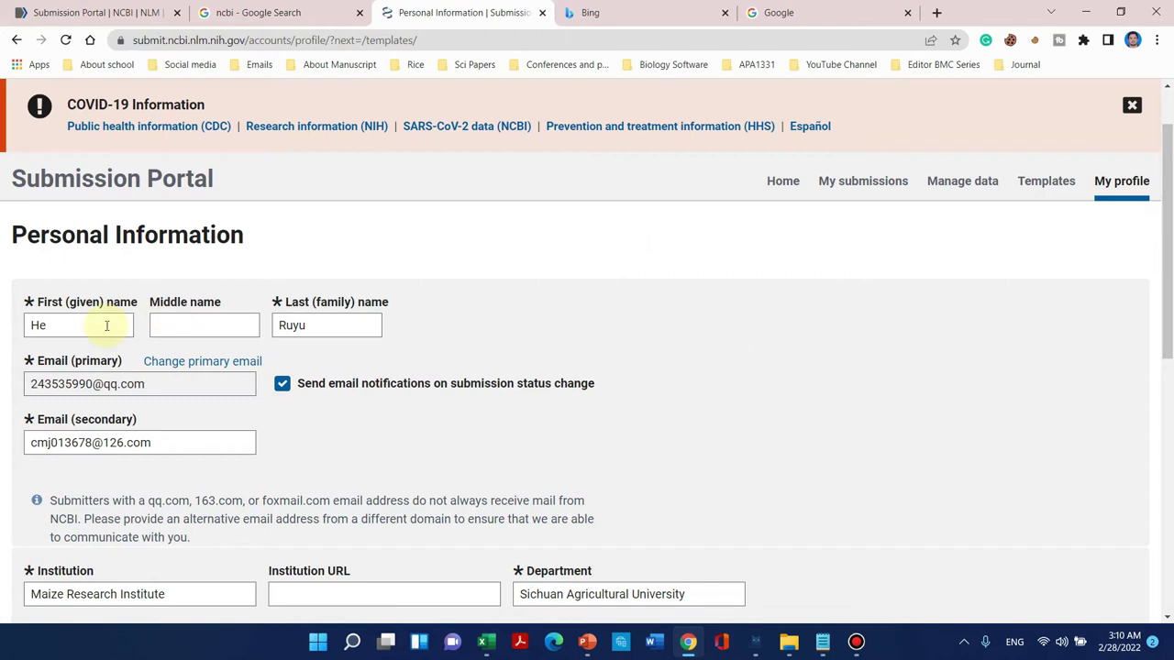
{"action": "scroll", "coordinate": [131, 320], "scroll_direction": "down", "scroll_amount": 5}
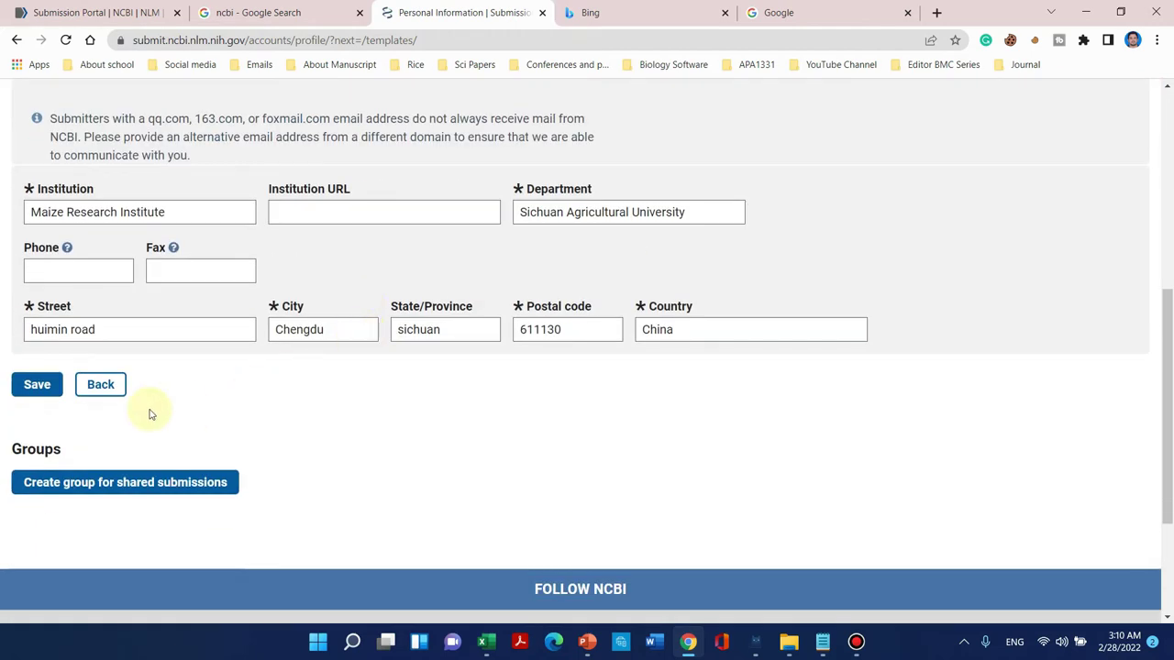
{"action": "scroll", "coordinate": [575, 439], "scroll_direction": "up", "scroll_amount": 5}
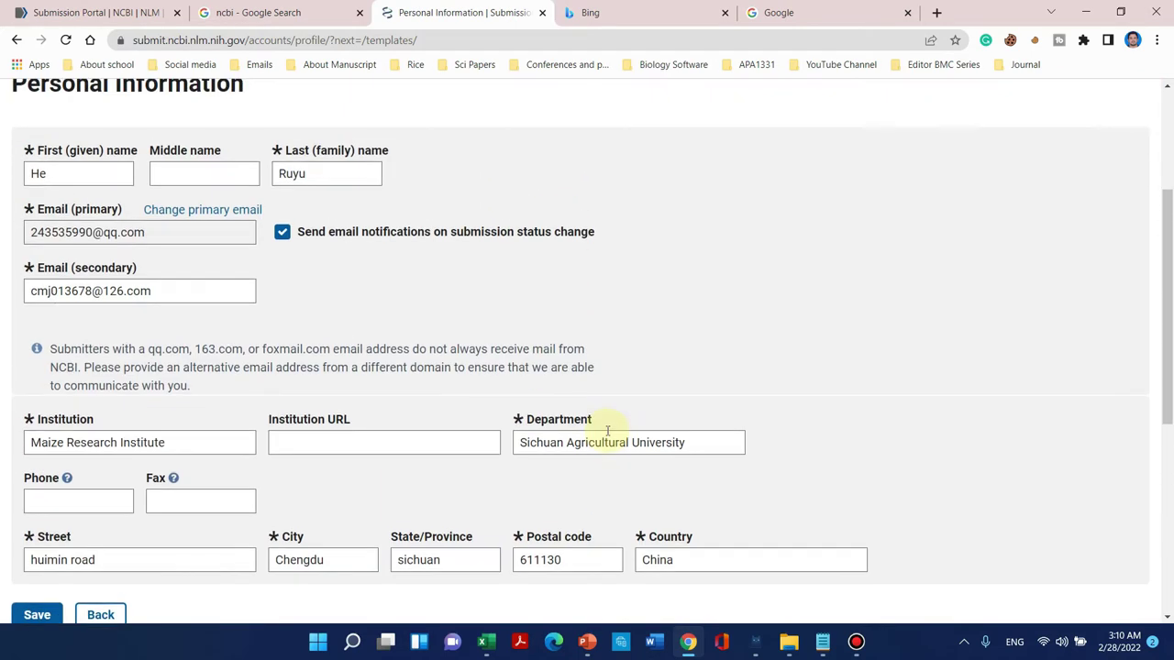
{"action": "scroll", "coordinate": [610, 432], "scroll_direction": "down", "scroll_amount": 1}
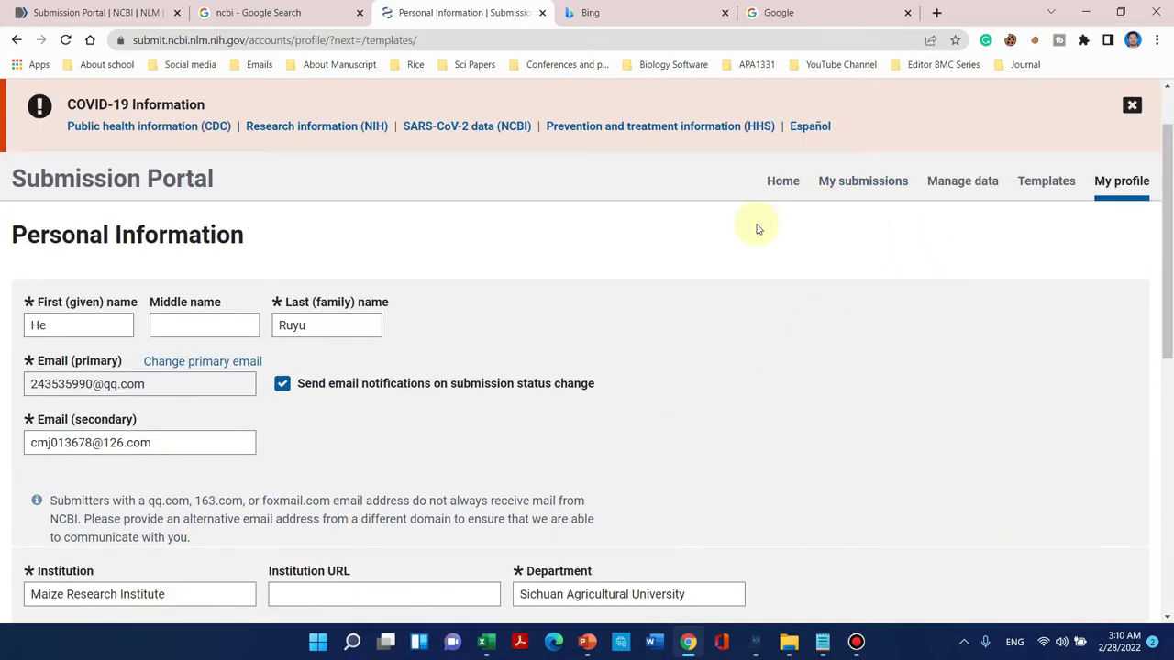
Step: Open My submissions, then bring up the PowerPoint slide listing the submission steps
{"action": "left_click", "coordinate": [860, 194]}
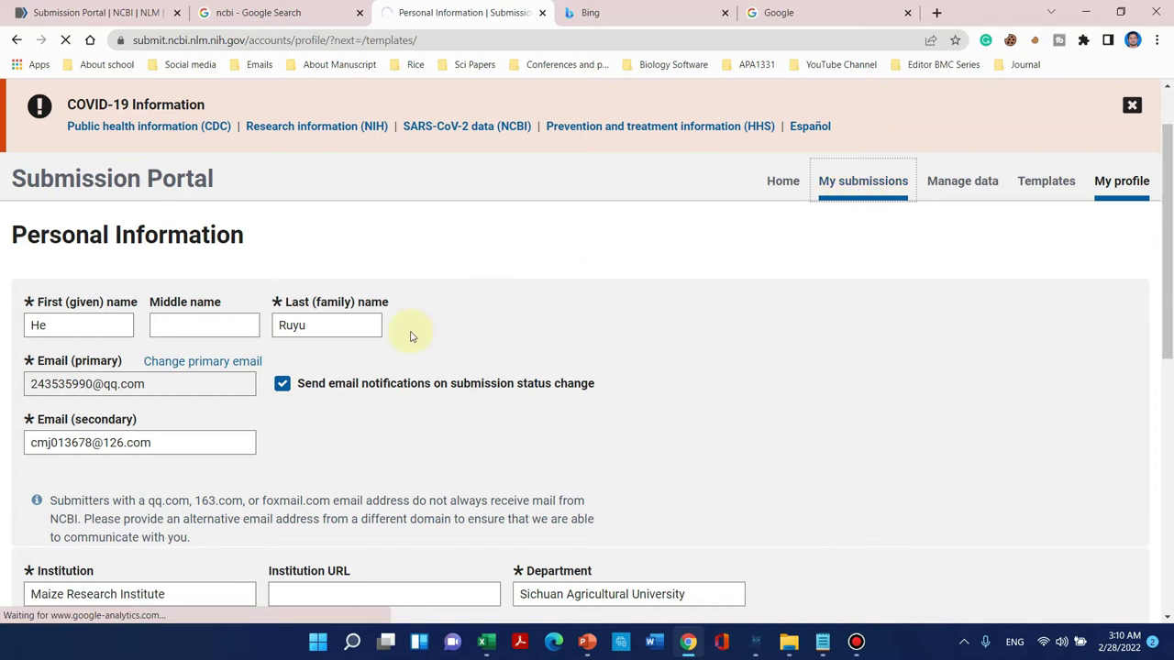
{"action": "scroll", "coordinate": [484, 478], "scroll_direction": "down", "scroll_amount": 1}
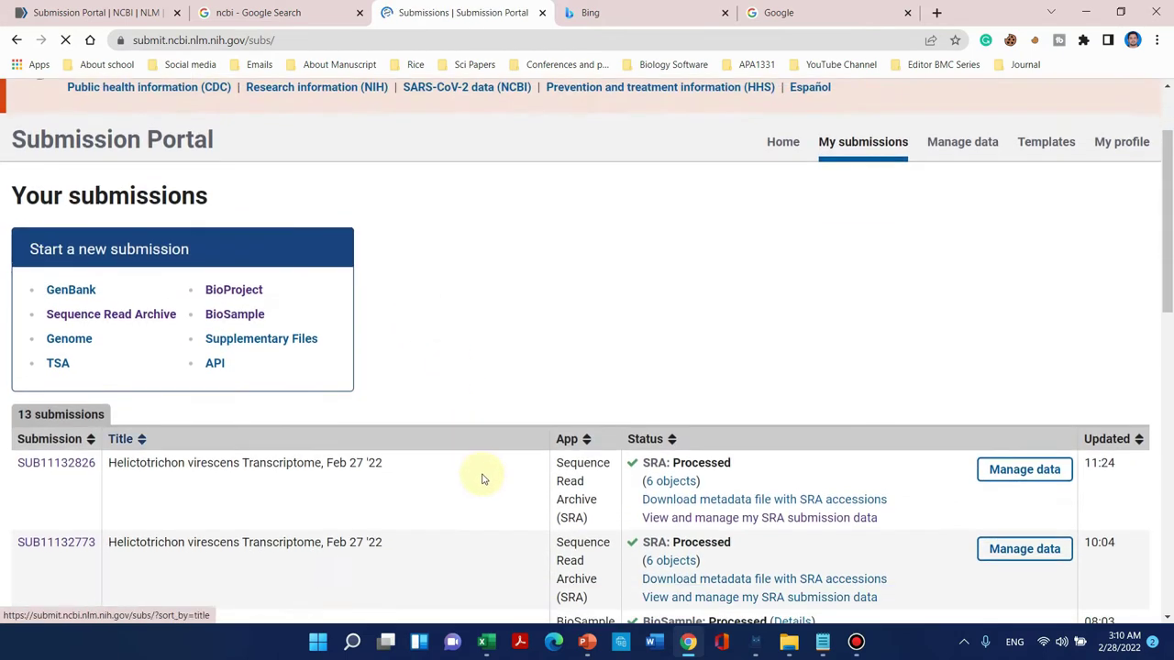
{"action": "left_click", "coordinate": [587, 642]}
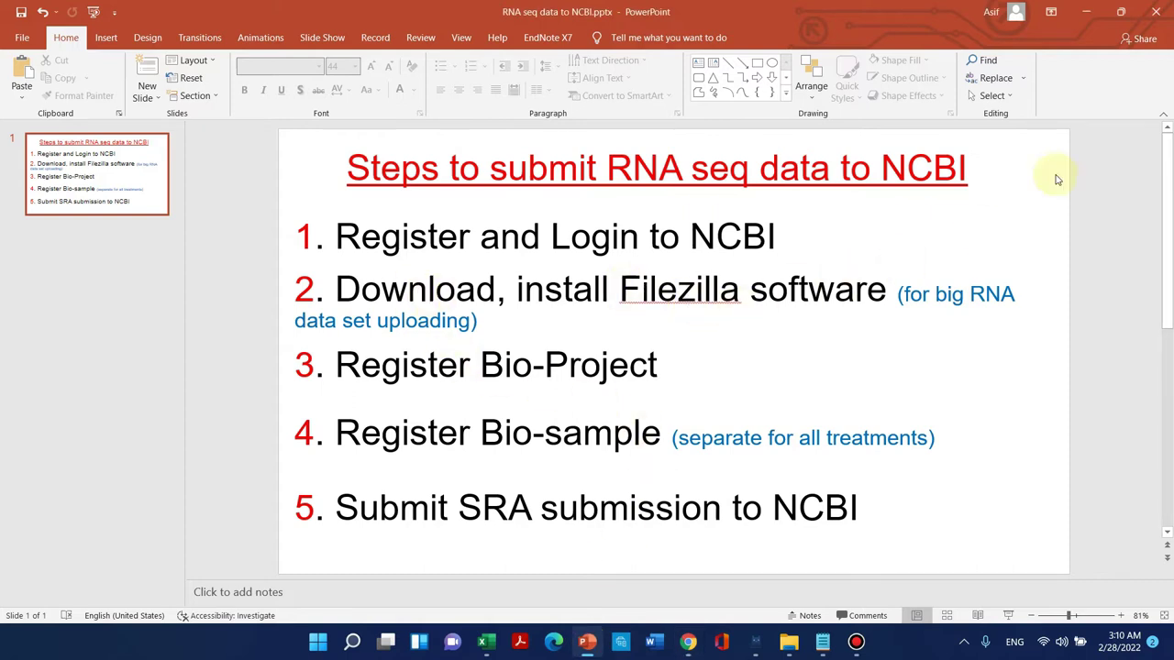
Step: Minimize PowerPoint and return to the Submission Portal home page
{"action": "left_click", "coordinate": [1086, 11]}
{"action": "scroll", "coordinate": [770, 403], "scroll_direction": "down", "scroll_amount": 2}
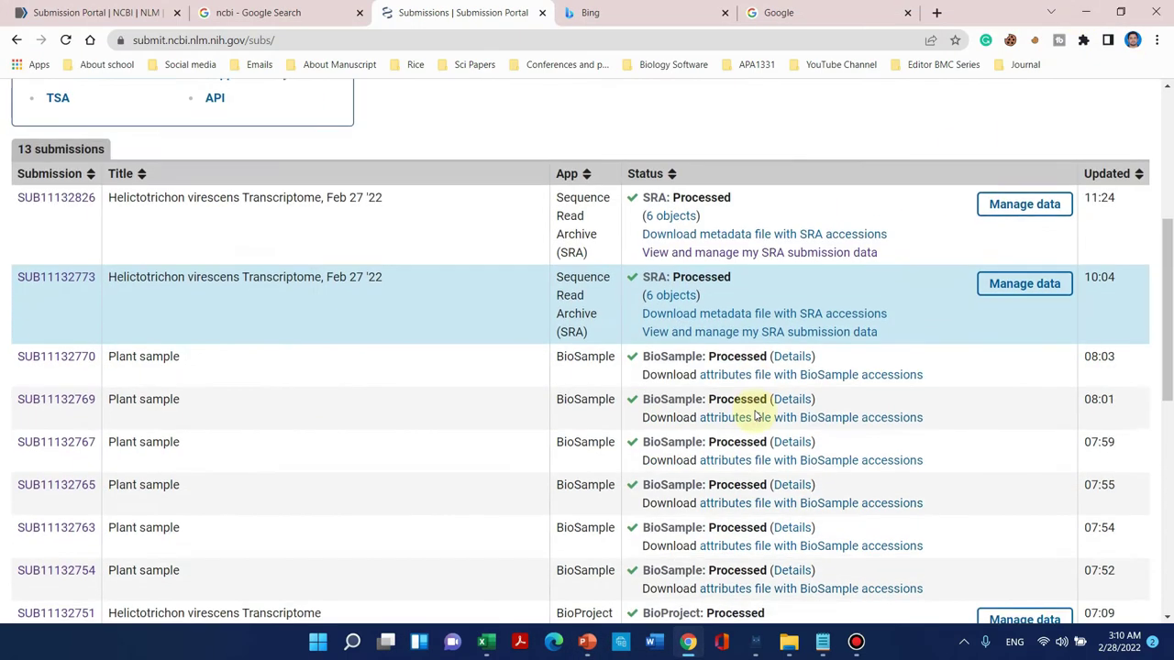
{"action": "scroll", "coordinate": [755, 415], "scroll_direction": "up", "scroll_amount": 5}
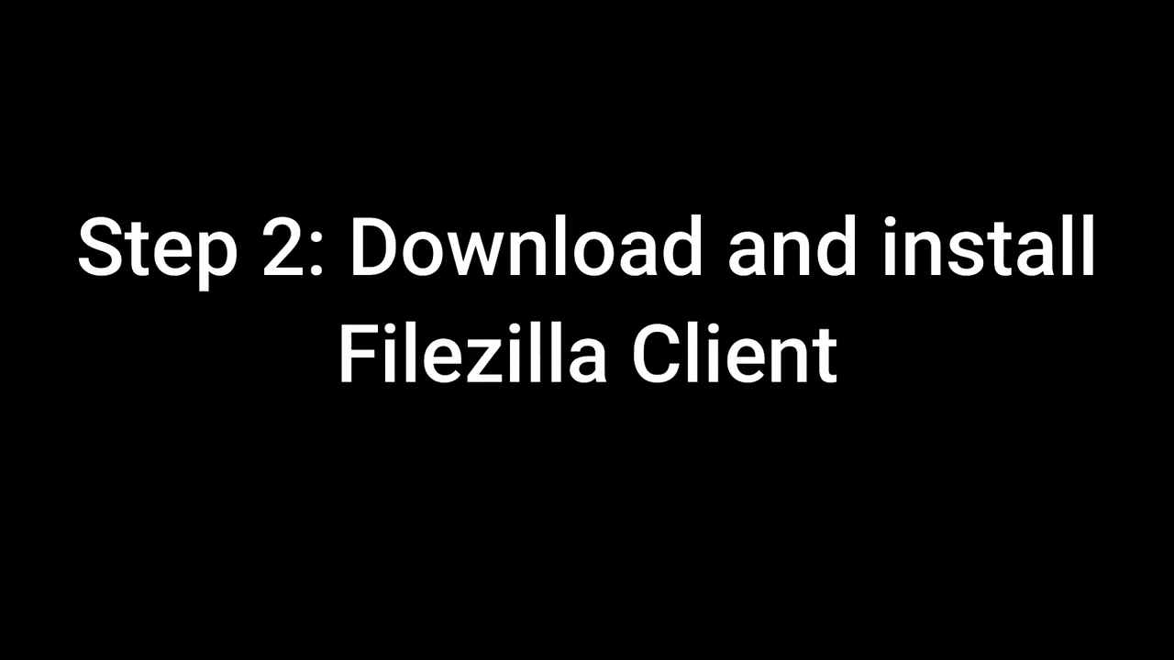
{"action": "left_click", "coordinate": [781, 260]}
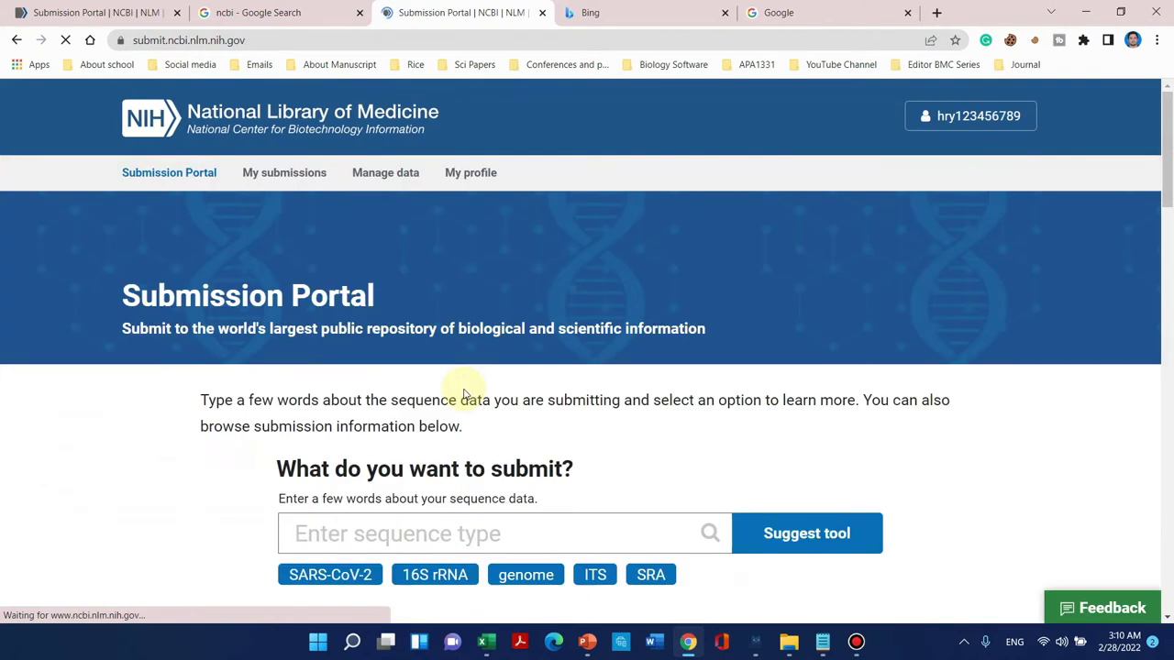
Step: Scroll to Other Tools and follow Learn more under GEO
{"action": "scroll", "coordinate": [463, 395], "scroll_direction": "down", "scroll_amount": 8}
{"action": "scroll", "coordinate": [463, 394], "scroll_direction": "down", "scroll_amount": 6}
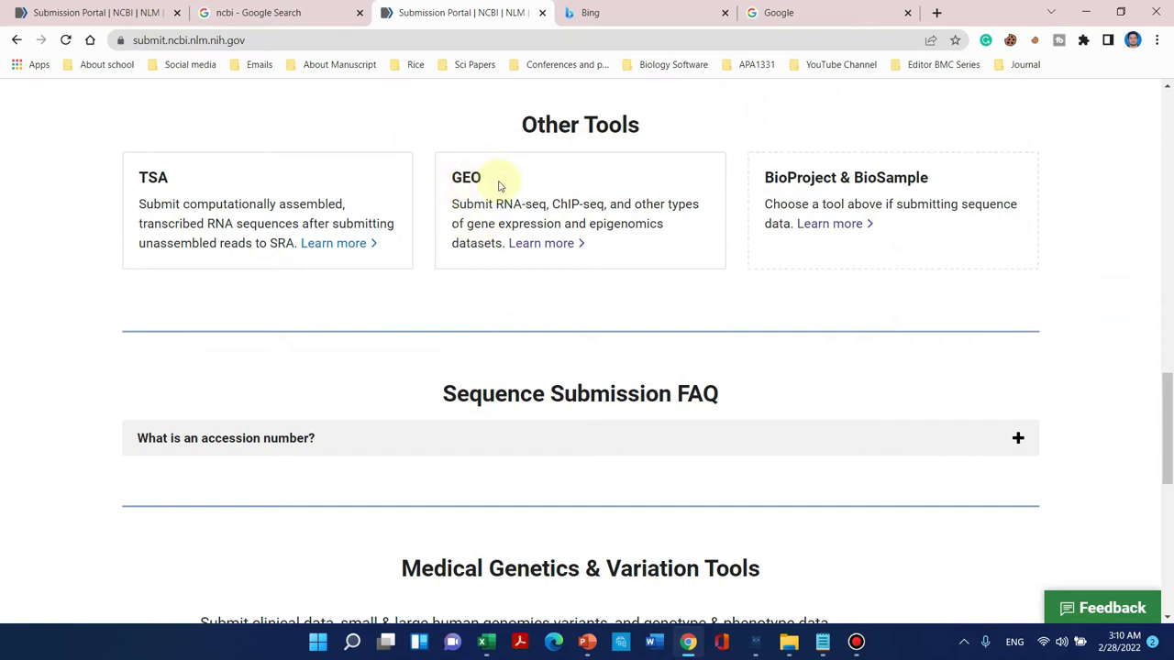
{"action": "scroll", "coordinate": [538, 230], "scroll_direction": "up", "scroll_amount": 2}
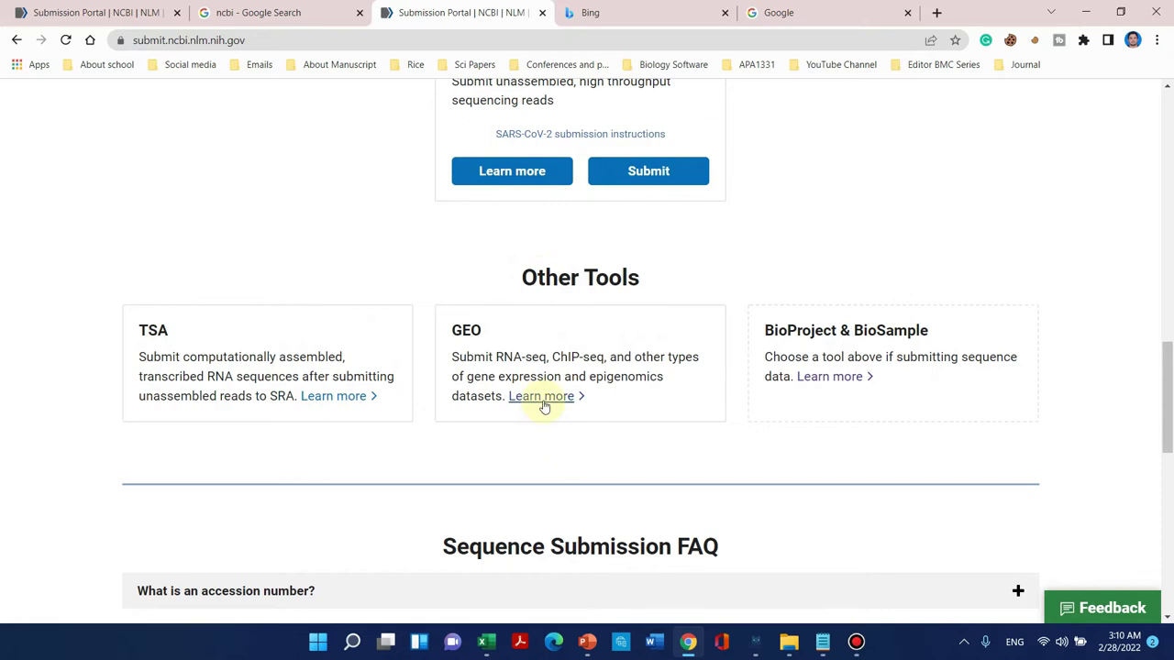
{"action": "left_click", "coordinate": [544, 406]}
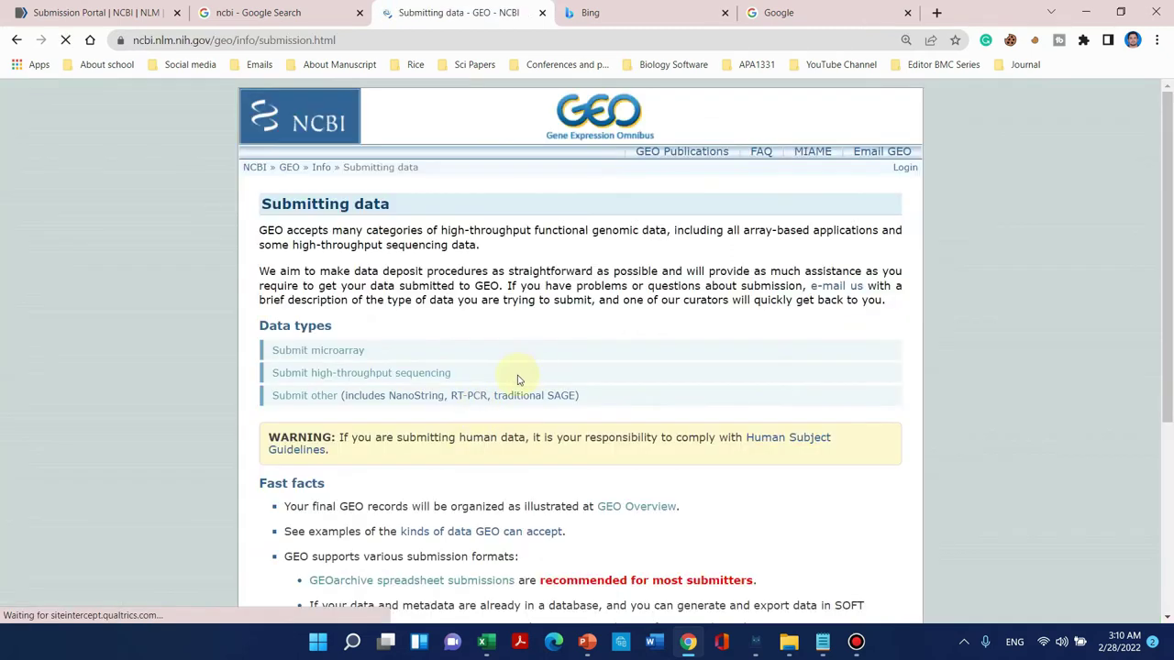
{"action": "scroll", "coordinate": [476, 362], "scroll_direction": "down", "scroll_amount": 3}
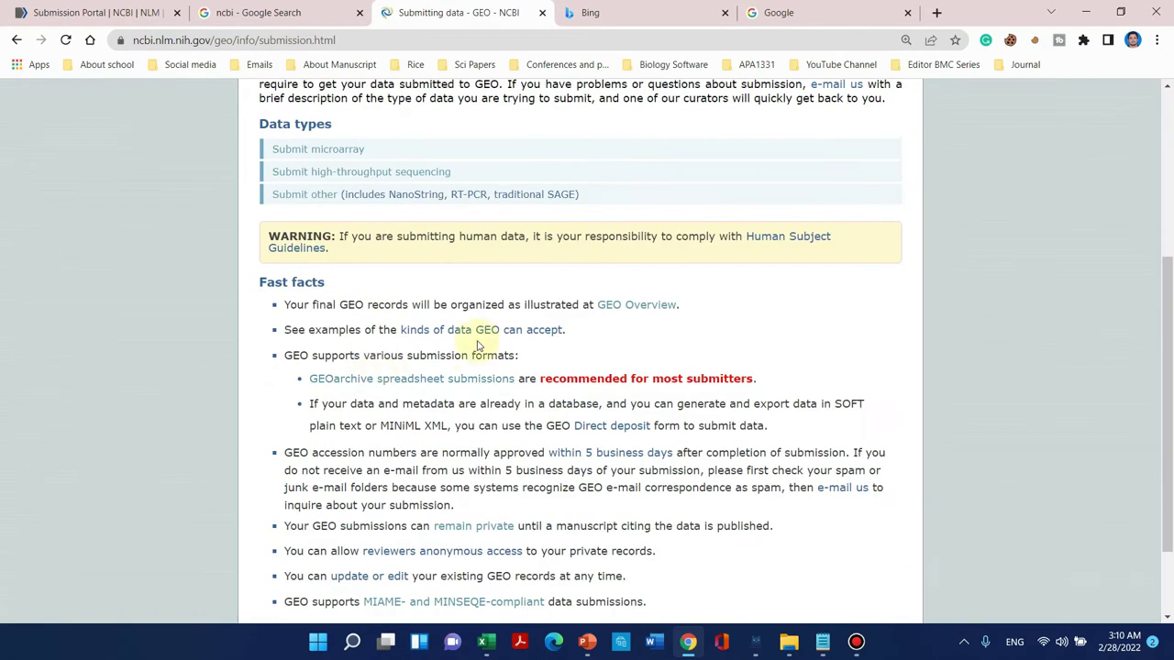
{"action": "scroll", "coordinate": [477, 344], "scroll_direction": "down", "scroll_amount": 1}
{"action": "scroll", "coordinate": [469, 362], "scroll_direction": "up", "scroll_amount": 3}
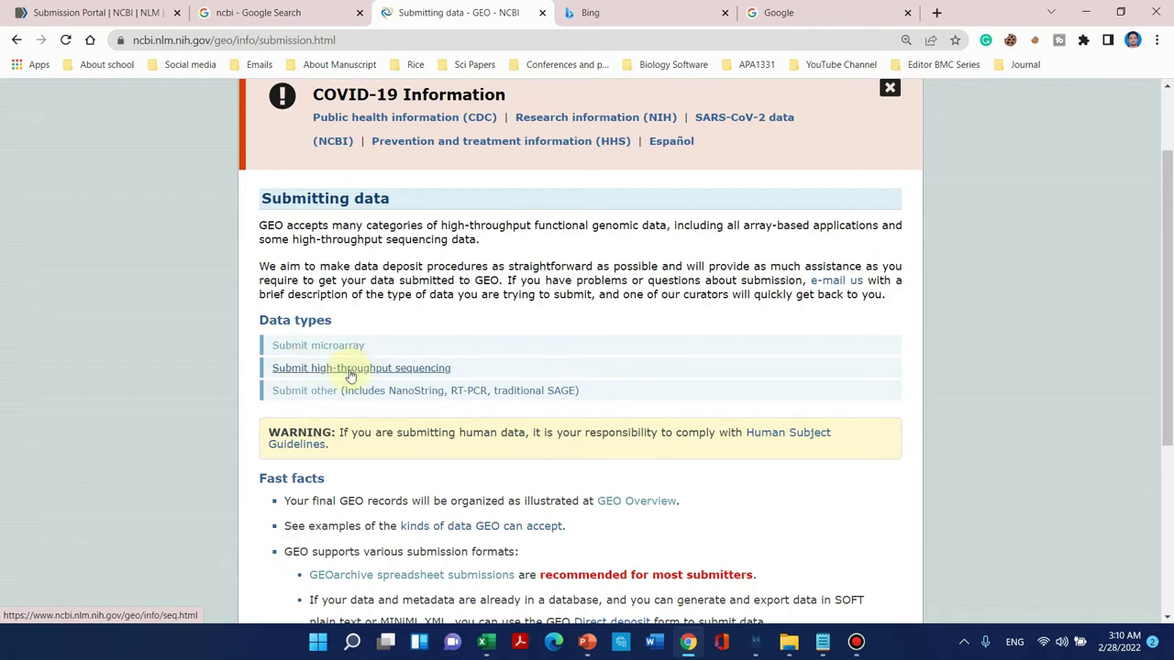
{"action": "scroll", "coordinate": [531, 343], "scroll_direction": "down", "scroll_amount": 3}
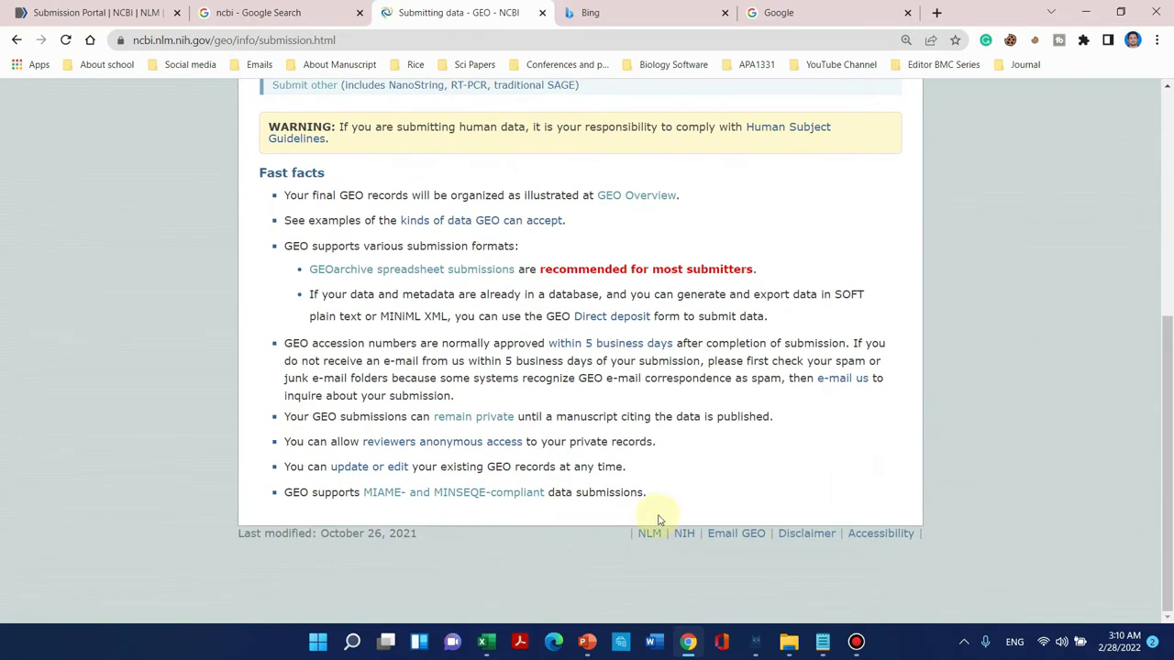
{"action": "scroll", "coordinate": [596, 486], "scroll_direction": "up", "scroll_amount": 2}
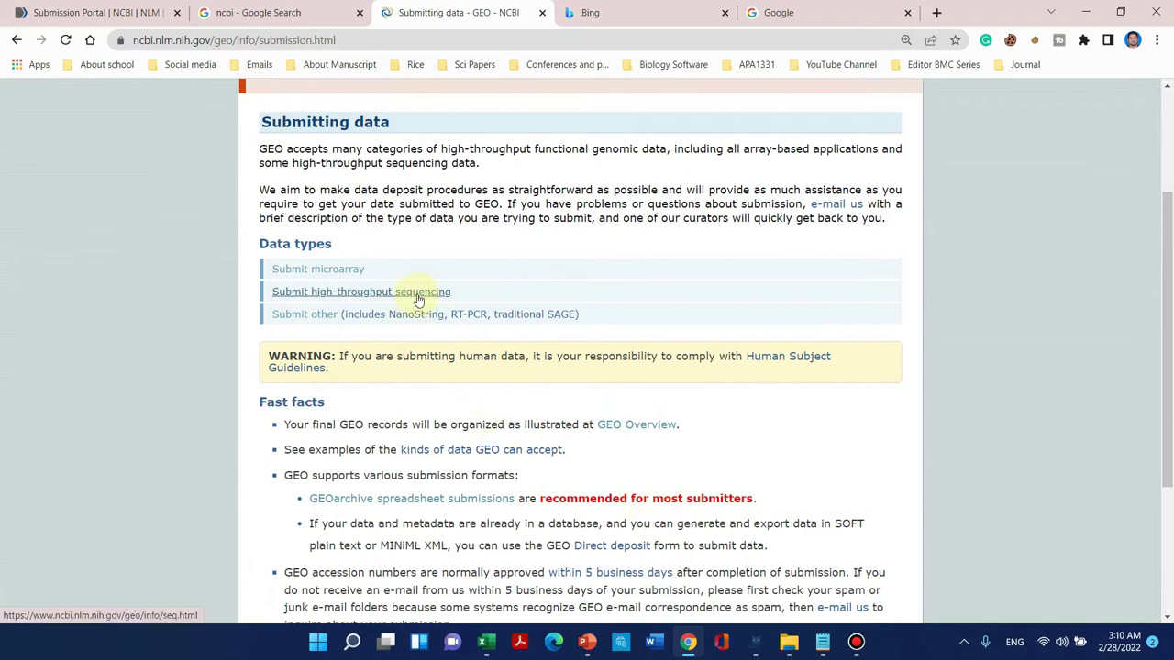
Step: Open the Submit high-throughput sequencing guide and look through it
{"action": "left_click", "coordinate": [418, 294]}
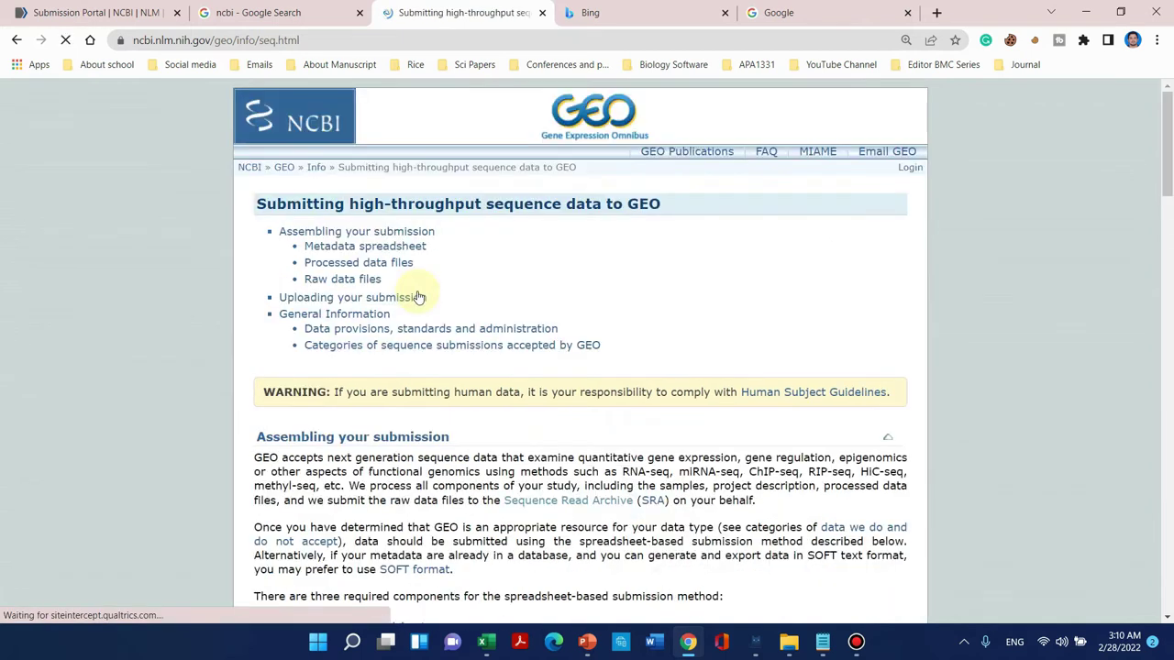
{"action": "scroll", "coordinate": [458, 398], "scroll_direction": "down", "scroll_amount": 2}
{"action": "scroll", "coordinate": [431, 357], "scroll_direction": "up", "scroll_amount": 2}
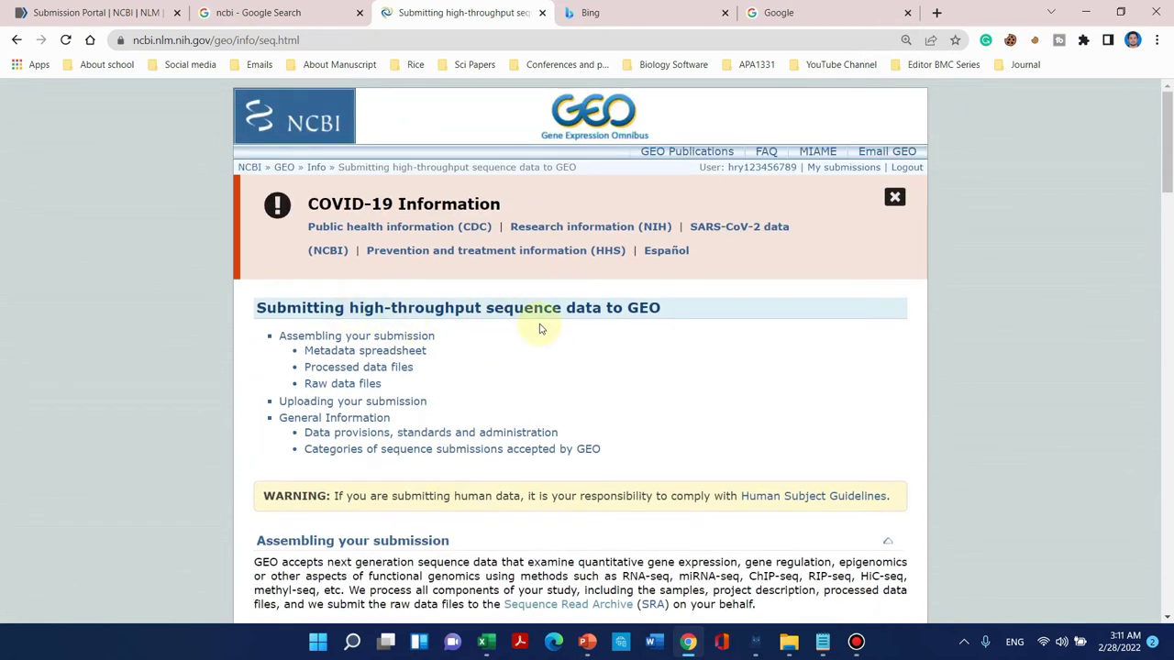
{"action": "scroll", "coordinate": [579, 326], "scroll_direction": "down", "scroll_amount": 3}
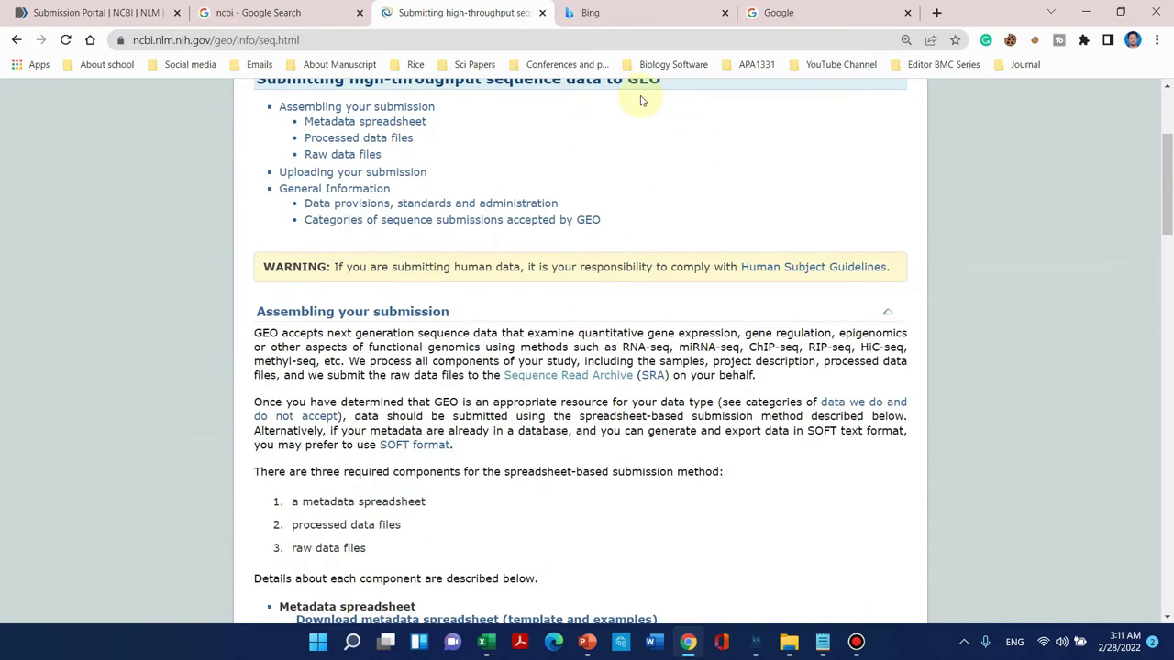
{"action": "scroll", "coordinate": [647, 139], "scroll_direction": "up", "scroll_amount": 1}
{"action": "scroll", "coordinate": [699, 173], "scroll_direction": "down", "scroll_amount": 3}
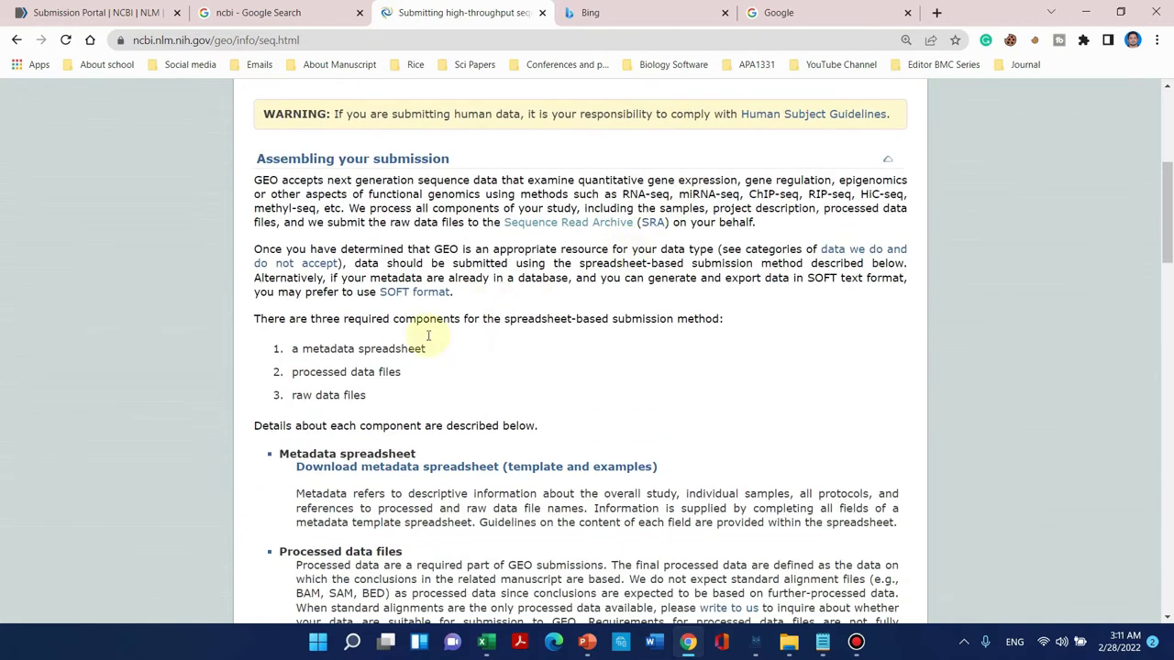
Step: Scroll to Uploading your submission and open the Transfer Files FTP instructions
{"action": "left_click_drag", "start_coordinate": [280, 346], "coordinate": [419, 372]}
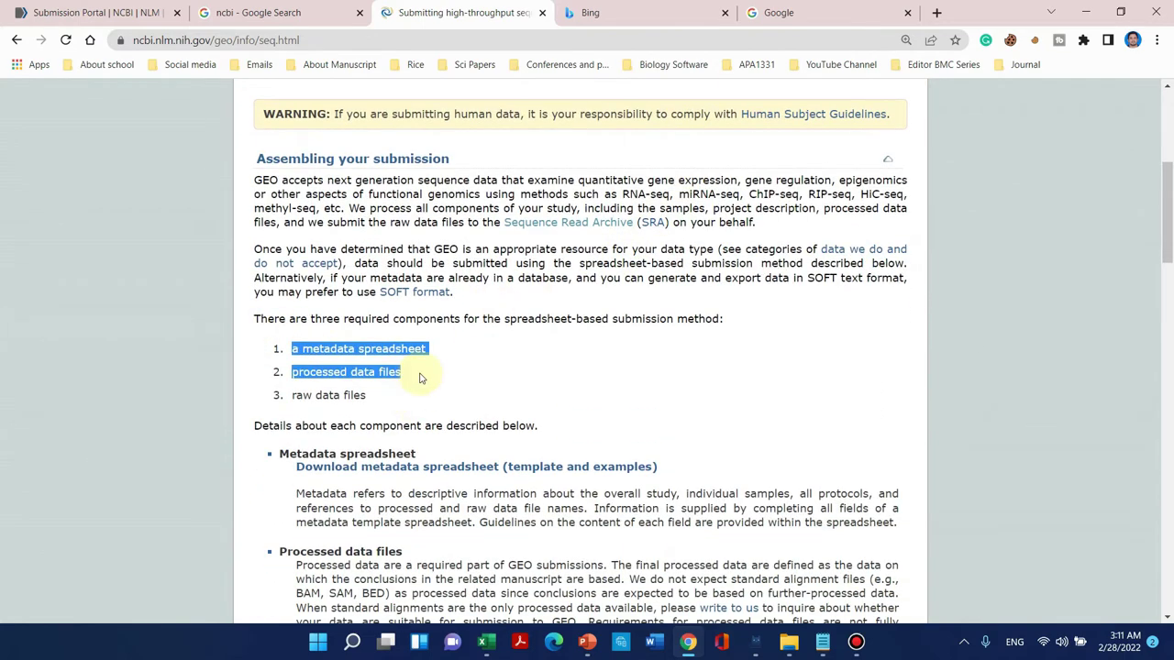
{"action": "scroll", "coordinate": [499, 315], "scroll_direction": "down", "scroll_amount": 3}
{"action": "scroll", "coordinate": [508, 284], "scroll_direction": "up", "scroll_amount": 2}
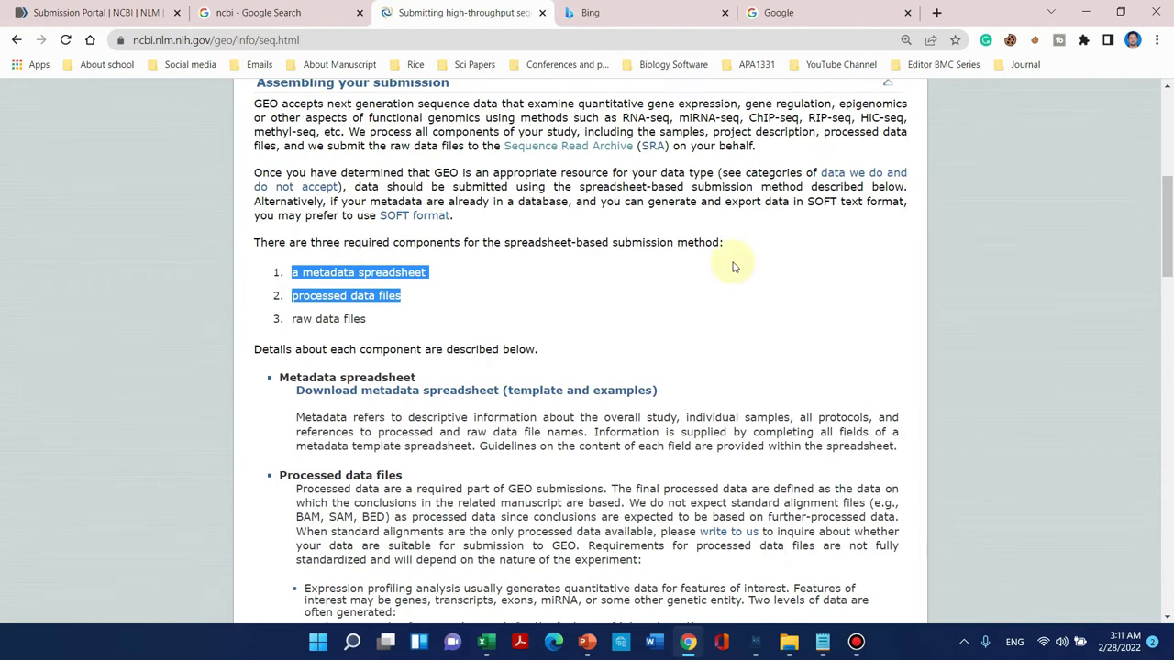
{"action": "scroll", "coordinate": [561, 311], "scroll_direction": "down", "scroll_amount": 1}
{"action": "scroll", "coordinate": [561, 311], "scroll_direction": "down", "scroll_amount": 13}
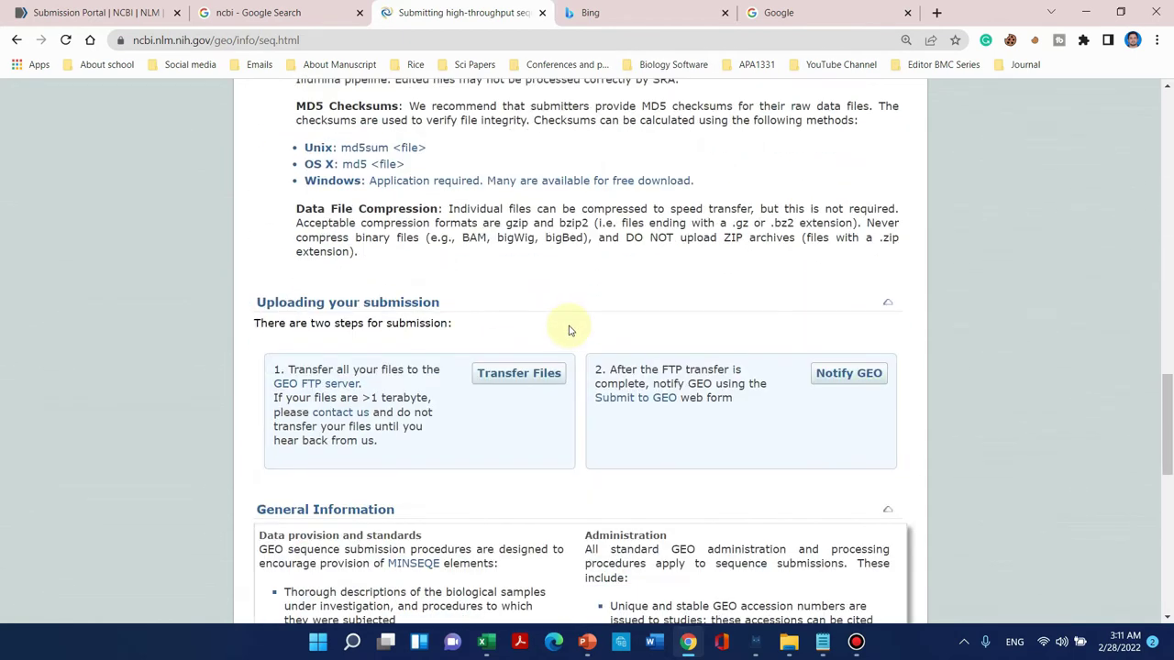
{"action": "scroll", "coordinate": [579, 349], "scroll_direction": "down", "scroll_amount": 1}
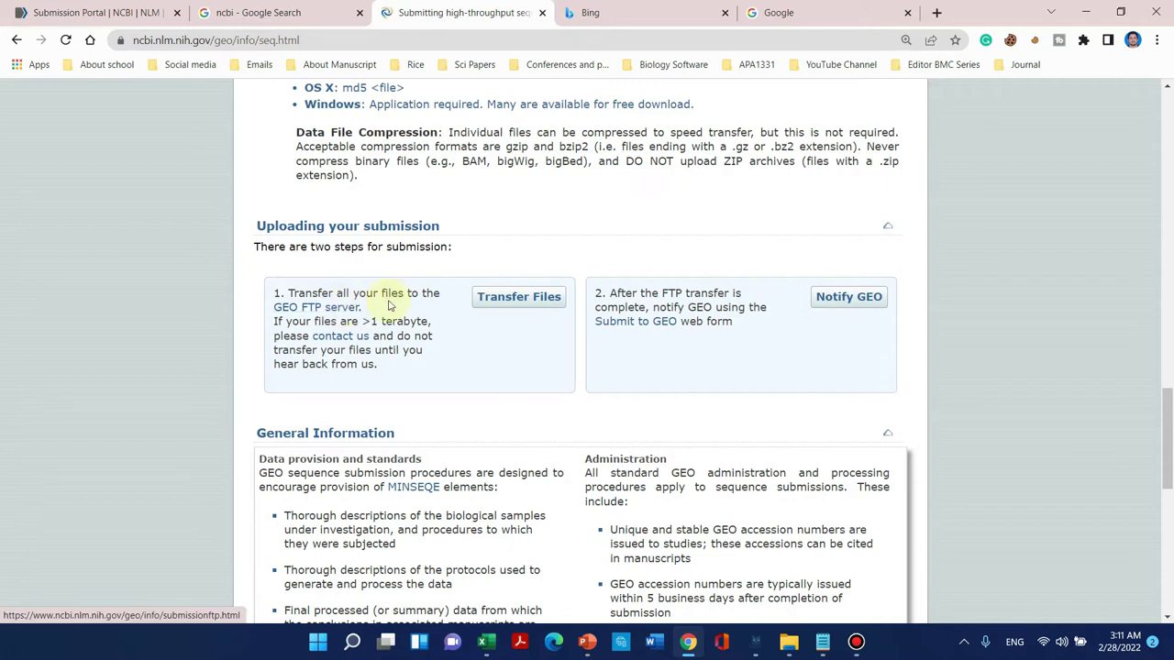
{"action": "left_click", "coordinate": [499, 297]}
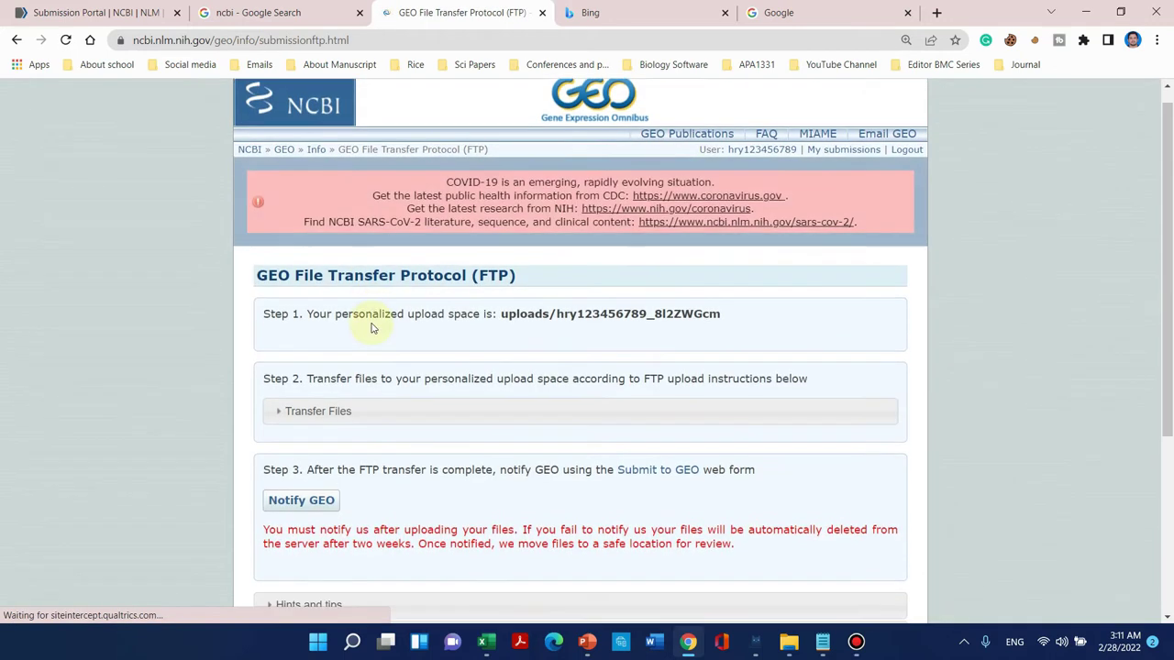
{"action": "scroll", "coordinate": [463, 310], "scroll_direction": "down", "scroll_amount": 1}
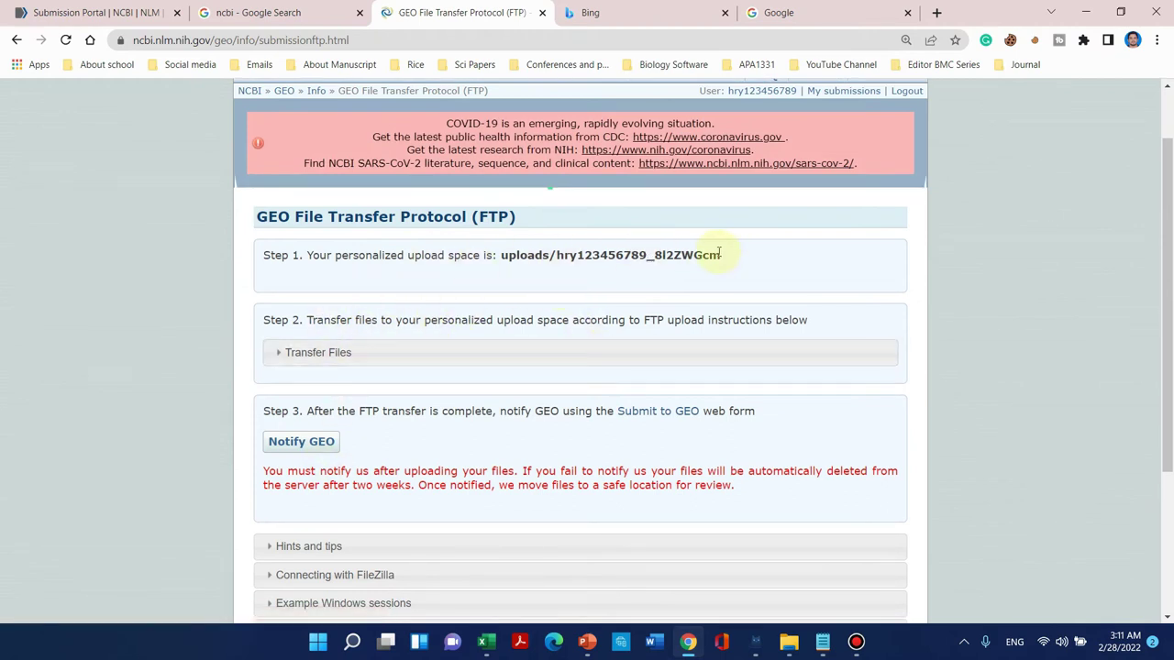
{"action": "left_click_drag", "start_coordinate": [721, 254], "coordinate": [502, 253]}
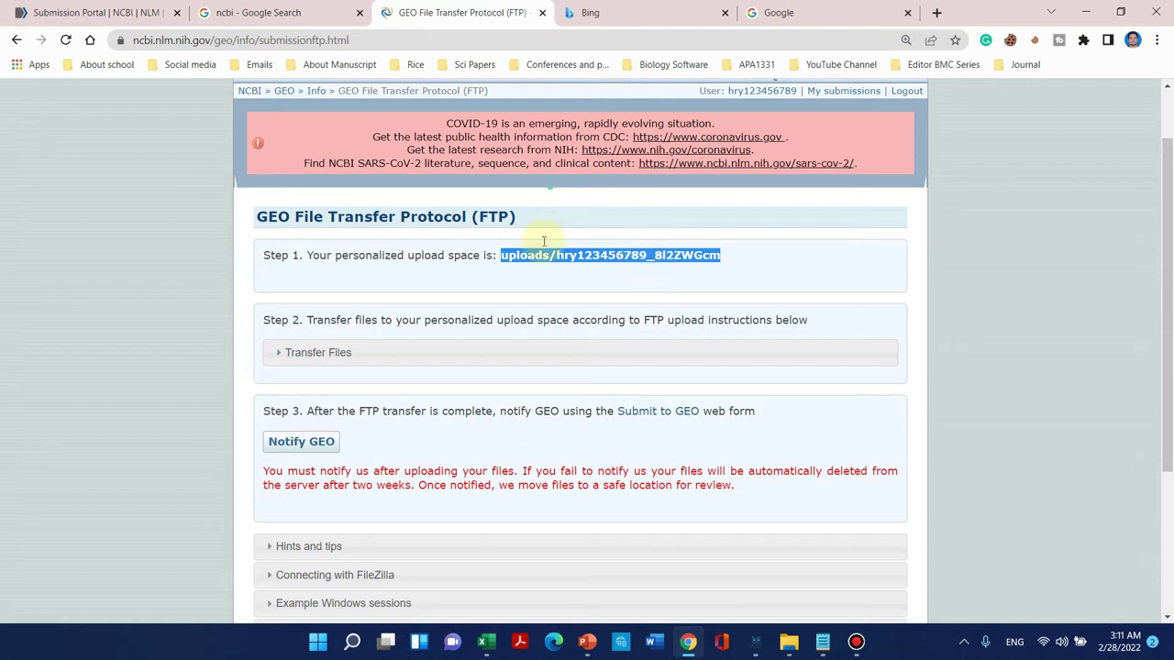
{"action": "left_click_drag", "start_coordinate": [502, 256], "coordinate": [724, 266]}
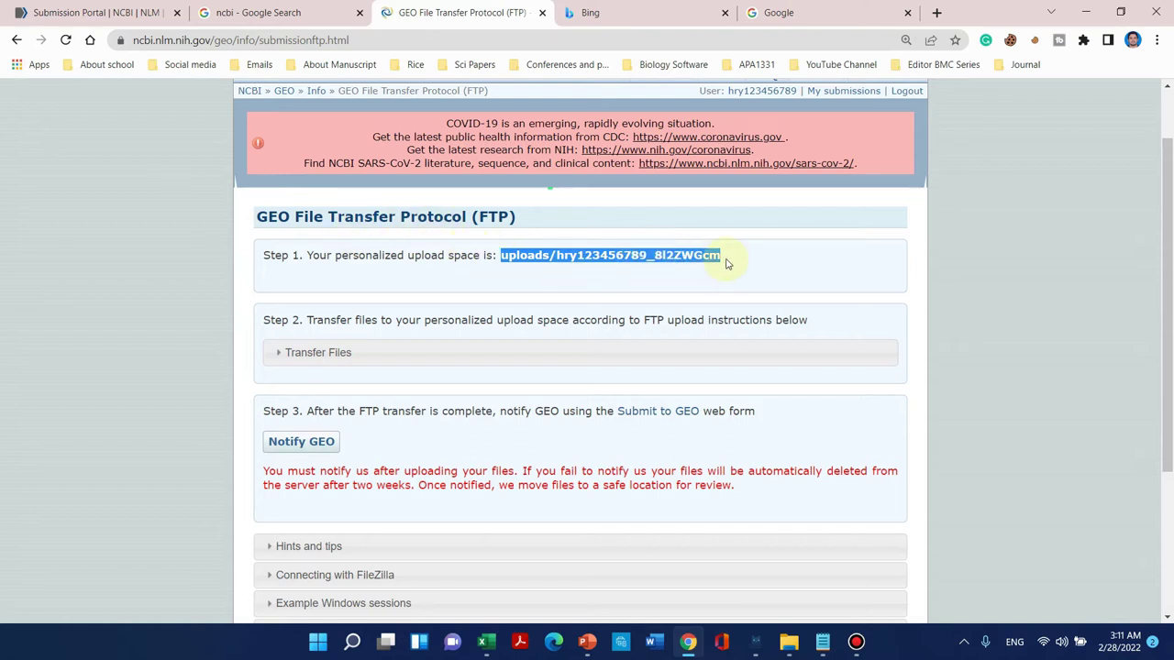
{"action": "left_click", "coordinate": [524, 266]}
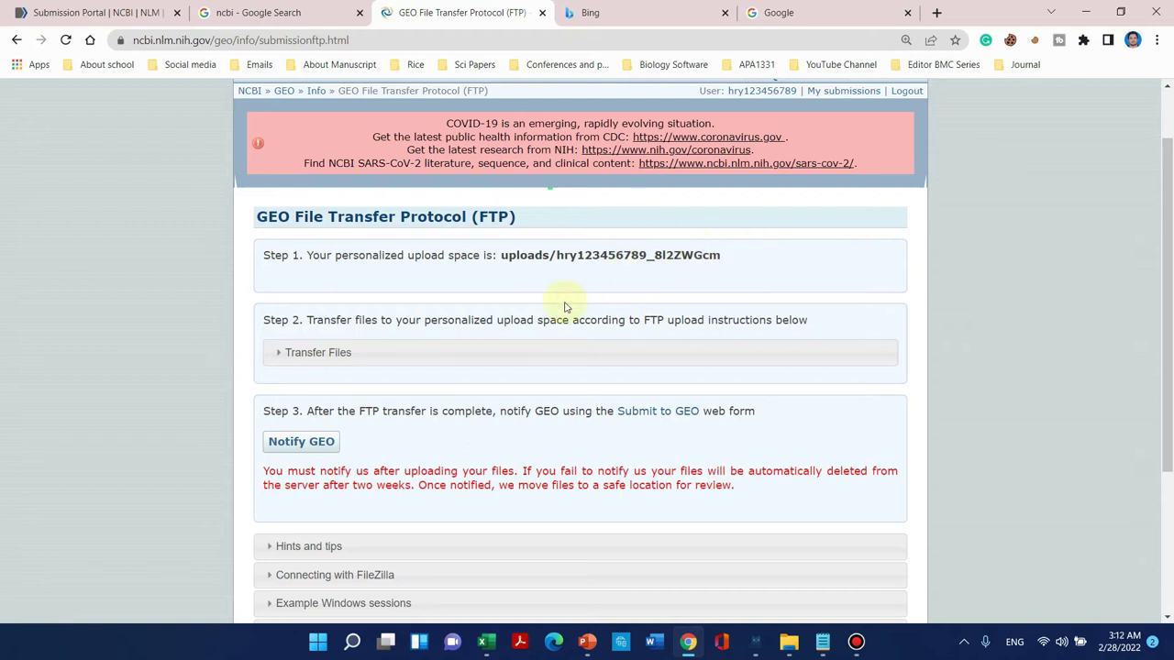
{"action": "scroll", "coordinate": [381, 385], "scroll_direction": "down", "scroll_amount": 1}
Step: Expand the Transfer Files instructions and read through them
{"action": "scroll", "coordinate": [385, 366], "scroll_direction": "up", "scroll_amount": 1}
{"action": "left_click", "coordinate": [385, 353]}
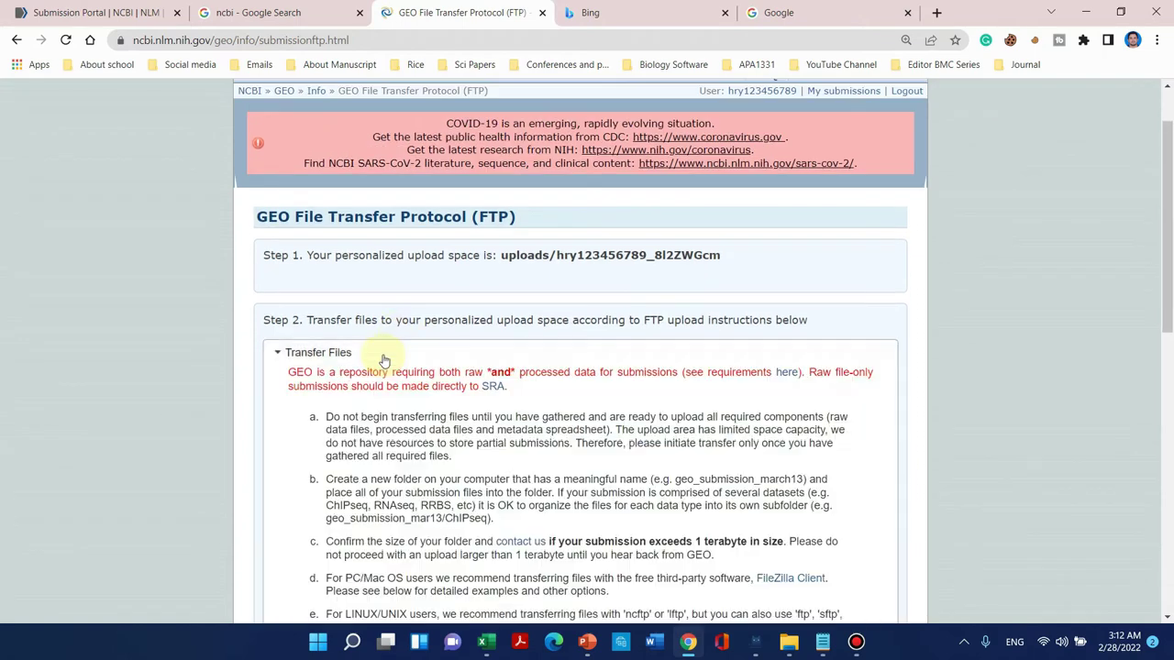
{"action": "scroll", "coordinate": [380, 353], "scroll_direction": "down", "scroll_amount": 1}
{"action": "scroll", "coordinate": [385, 353], "scroll_direction": "down", "scroll_amount": 4}
{"action": "scroll", "coordinate": [458, 303], "scroll_direction": "up", "scroll_amount": 2}
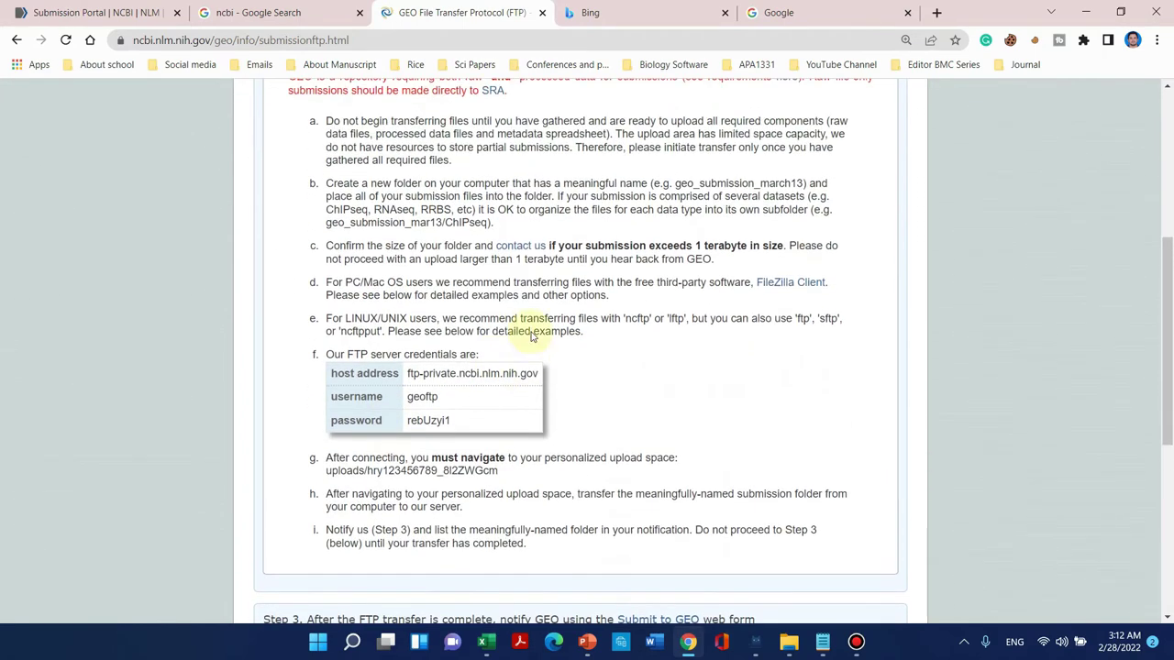
{"action": "scroll", "coordinate": [536, 403], "scroll_direction": "down", "scroll_amount": 3}
{"action": "scroll", "coordinate": [530, 337], "scroll_direction": "up", "scroll_amount": 5}
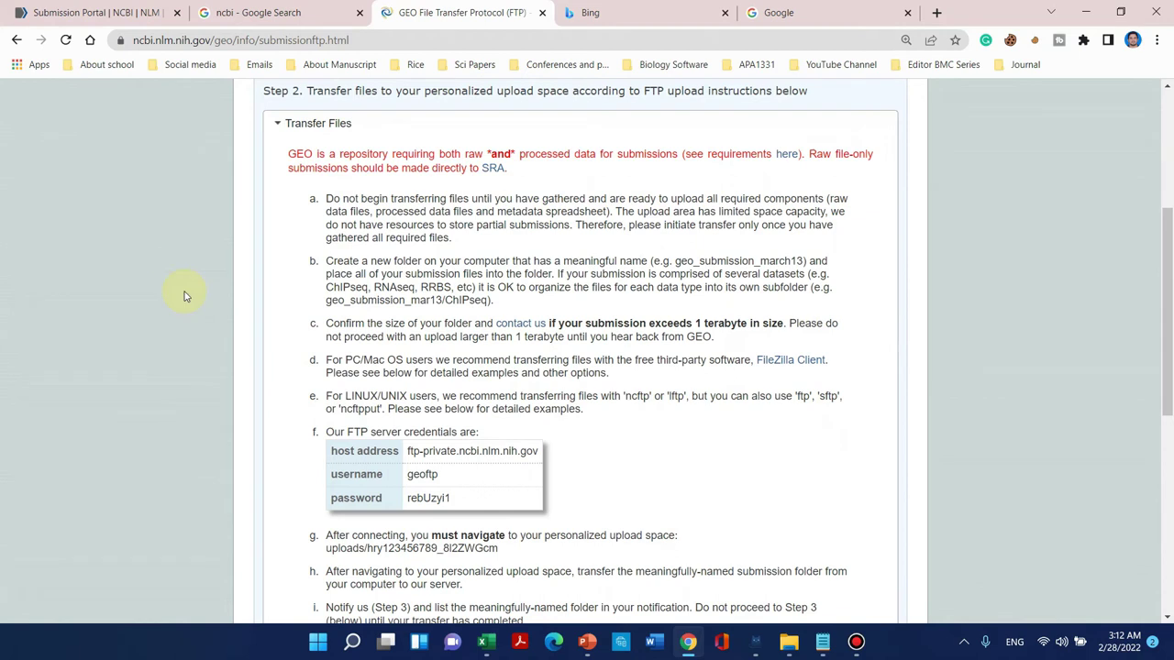
{"action": "scroll", "coordinate": [631, 258], "scroll_direction": "down", "scroll_amount": 4}
{"action": "scroll", "coordinate": [418, 304], "scroll_direction": "down", "scroll_amount": 2}
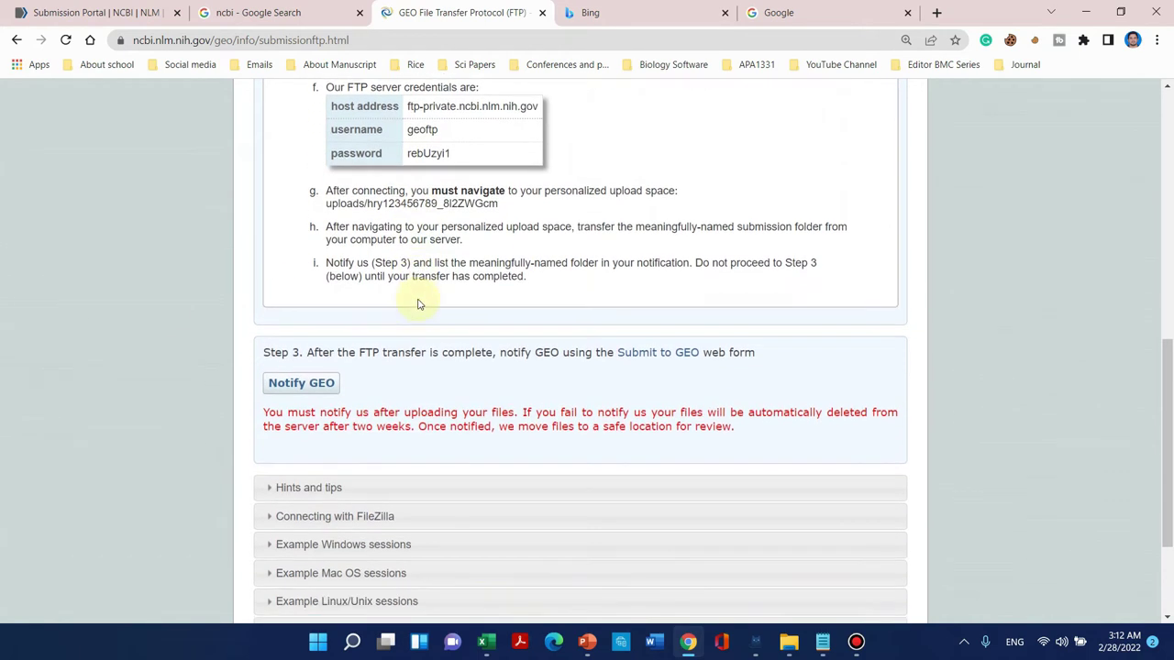
{"action": "scroll", "coordinate": [421, 332], "scroll_direction": "down", "scroll_amount": 2}
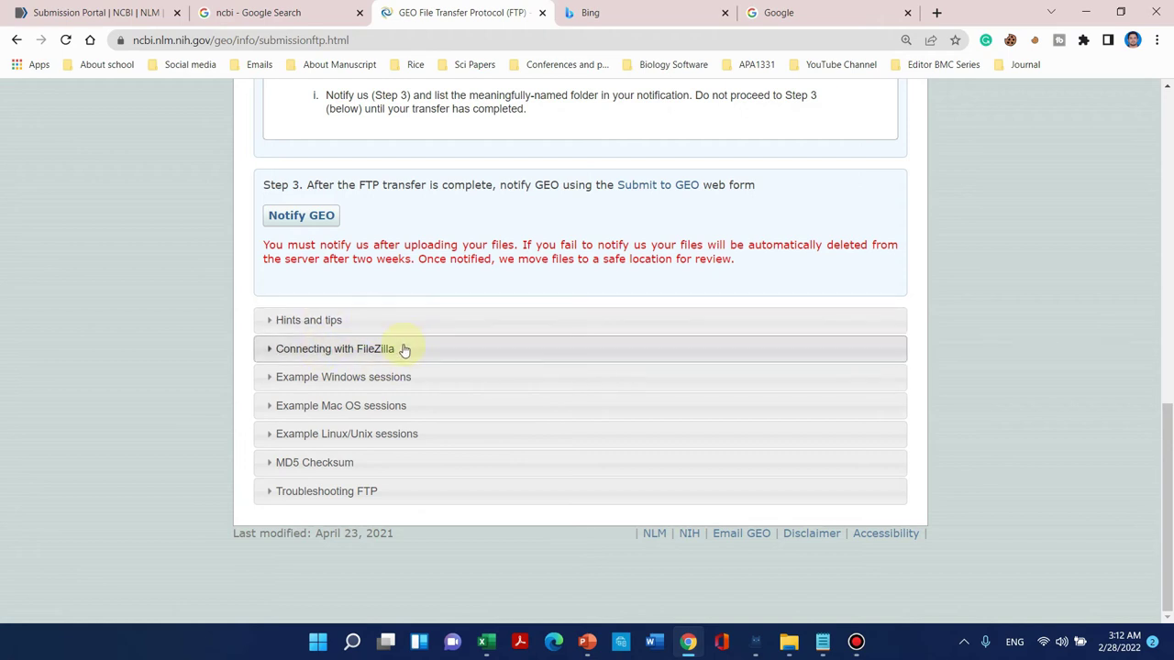
Step: Expand the Hints and tips and Connecting with FileZilla sections
{"action": "left_click", "coordinate": [371, 321]}
{"action": "scroll", "coordinate": [375, 350], "scroll_direction": "down", "scroll_amount": 3}
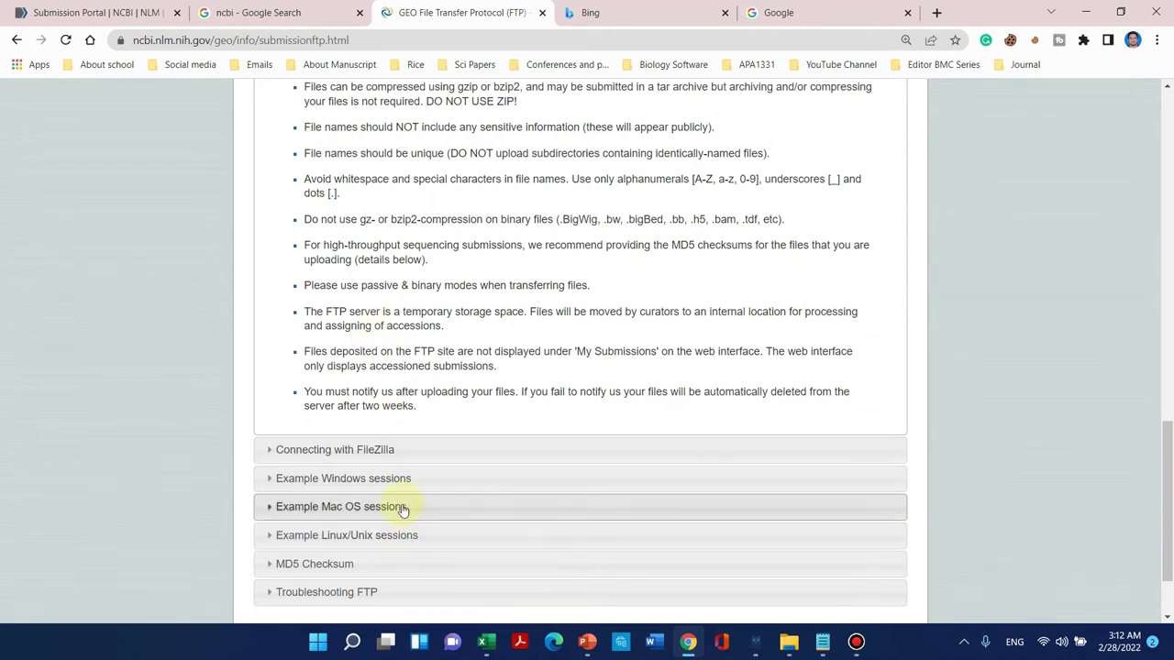
{"action": "left_click", "coordinate": [440, 450]}
{"action": "scroll", "coordinate": [513, 385], "scroll_direction": "down", "scroll_amount": 12}
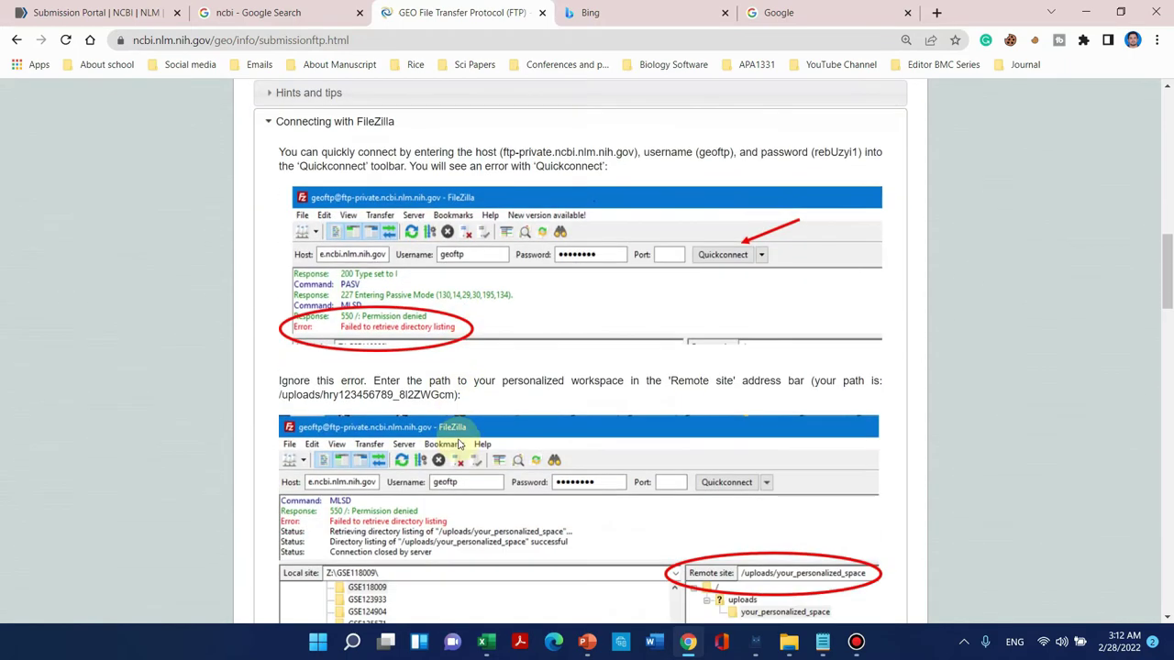
{"action": "scroll", "coordinate": [559, 319], "scroll_direction": "down", "scroll_amount": 15}
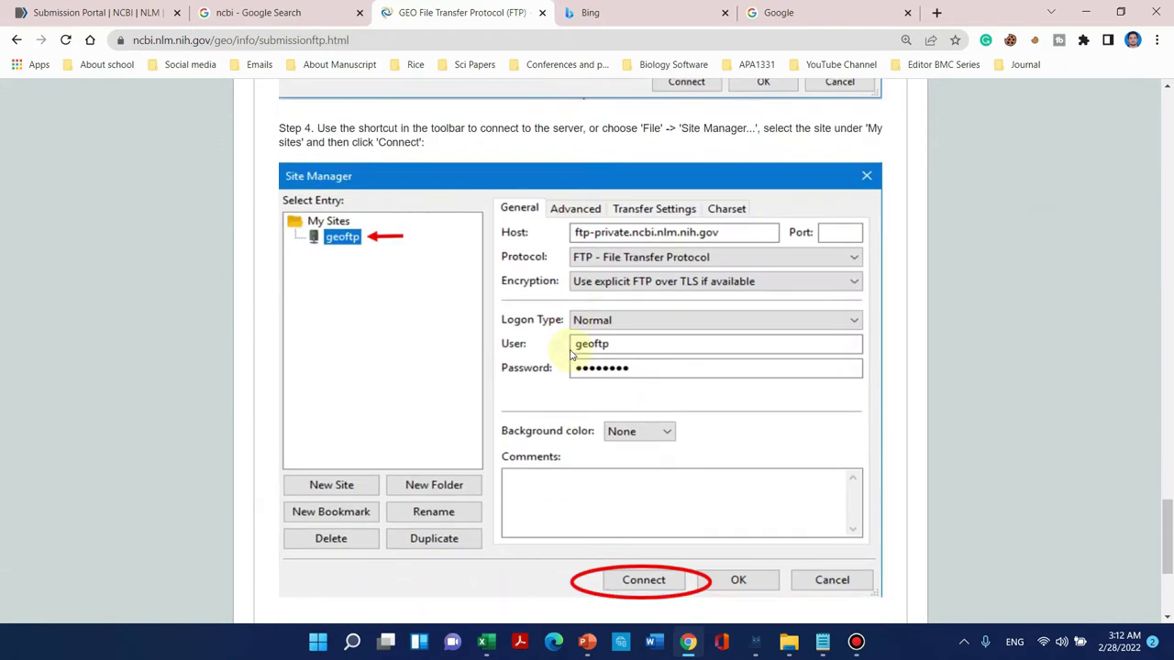
{"action": "scroll", "coordinate": [458, 376], "scroll_direction": "down", "scroll_amount": 5}
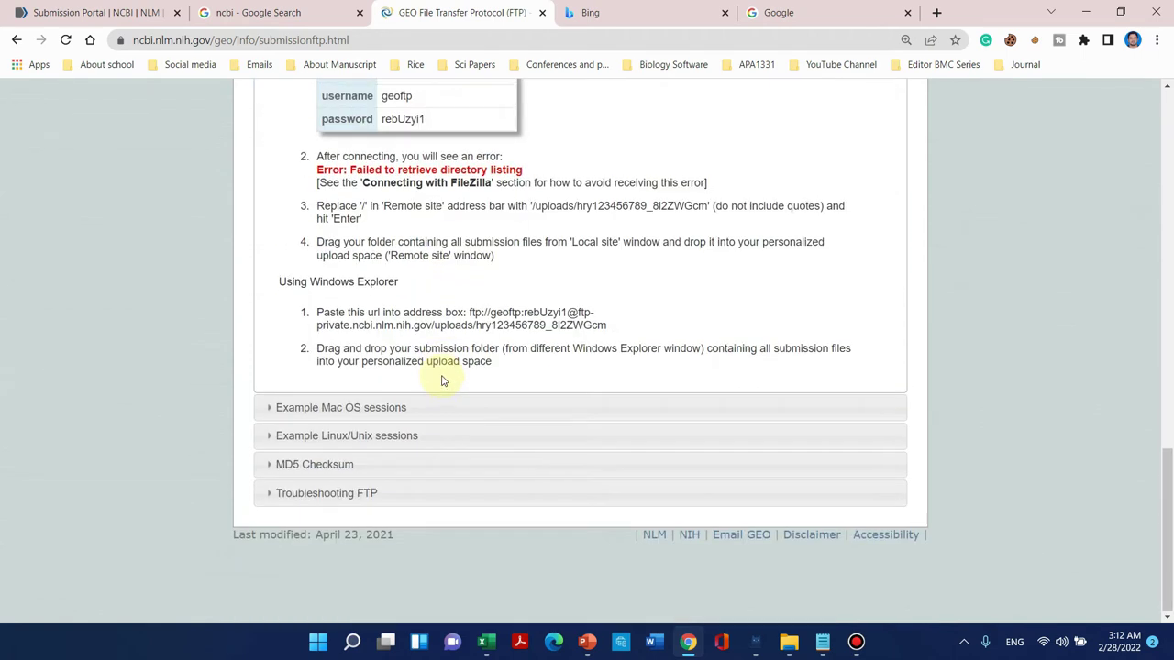
Step: Expand the Example Mac OS and Example Linux/Unix session help
{"action": "left_click", "coordinate": [399, 410]}
{"action": "scroll", "coordinate": [450, 411], "scroll_direction": "down", "scroll_amount": 5}
{"action": "scroll", "coordinate": [463, 403], "scroll_direction": "up", "scroll_amount": 3}
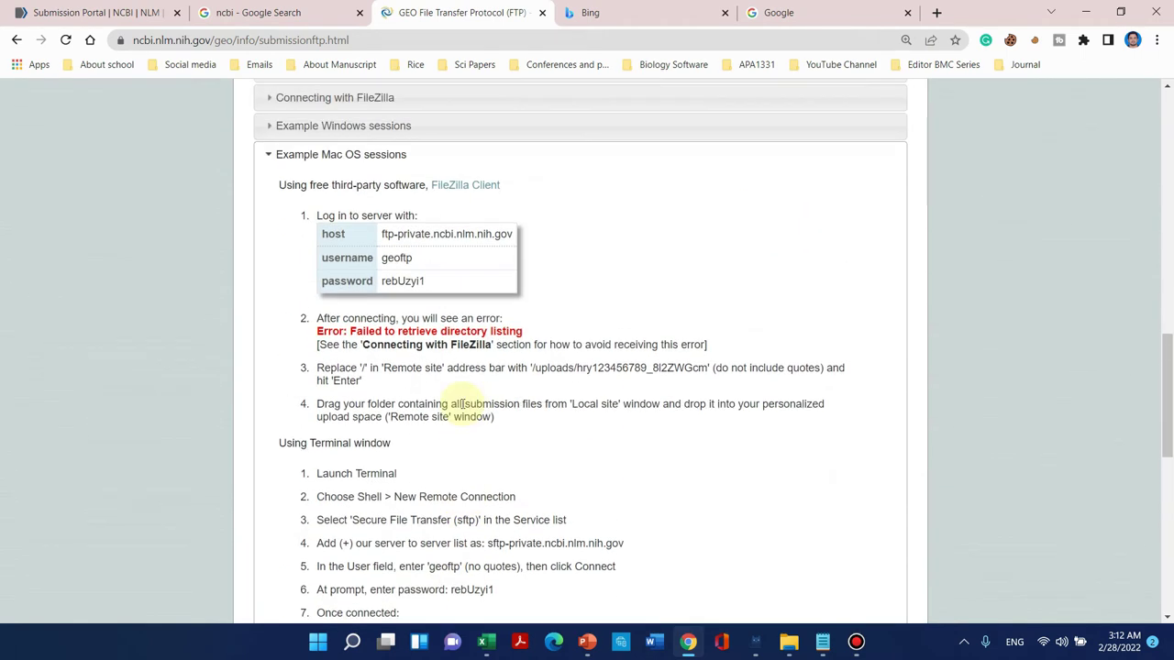
{"action": "scroll", "coordinate": [461, 413], "scroll_direction": "down", "scroll_amount": 8}
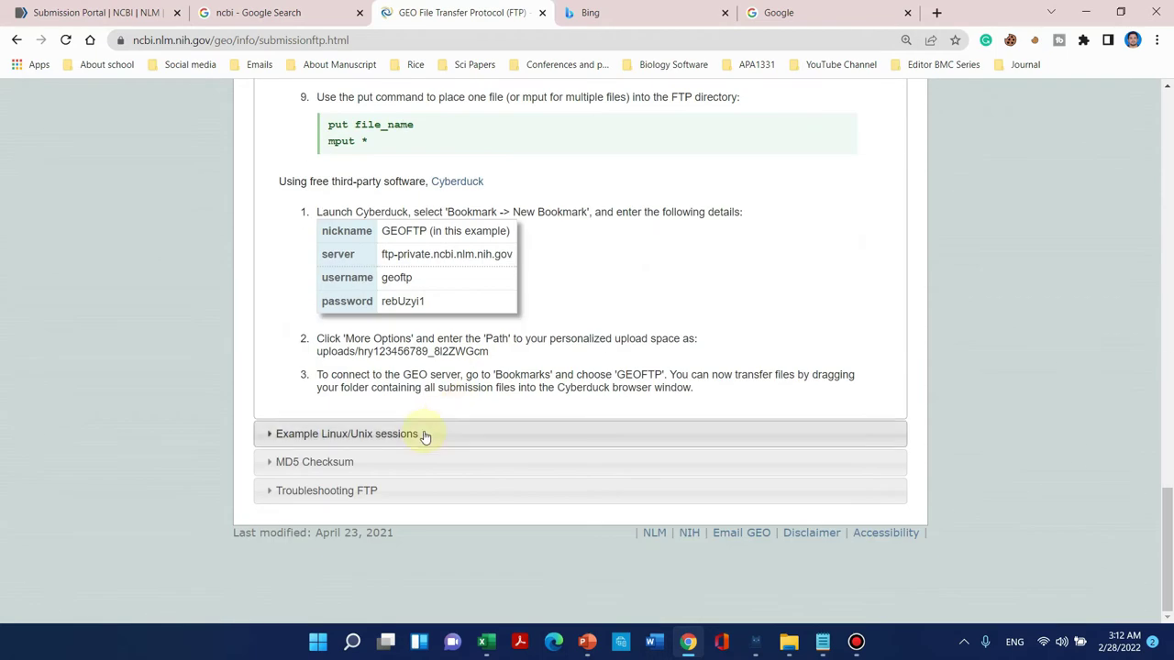
{"action": "left_click", "coordinate": [425, 437]}
{"action": "scroll", "coordinate": [422, 436], "scroll_direction": "down", "scroll_amount": 6}
{"action": "scroll", "coordinate": [384, 463], "scroll_direction": "up", "scroll_amount": 1}
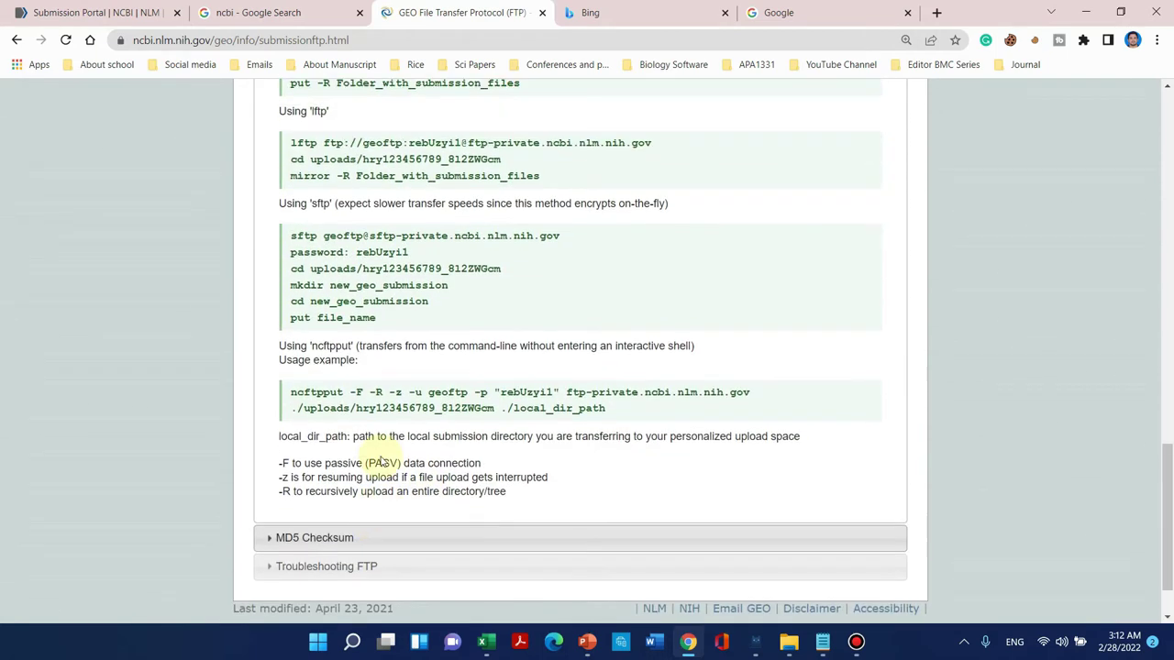
{"action": "scroll", "coordinate": [379, 466], "scroll_direction": "down", "scroll_amount": 2}
Step: Expand MD5 Checksum and Troubleshooting FTP, then scroll back up to Transfer Files
{"action": "left_click", "coordinate": [371, 463]}
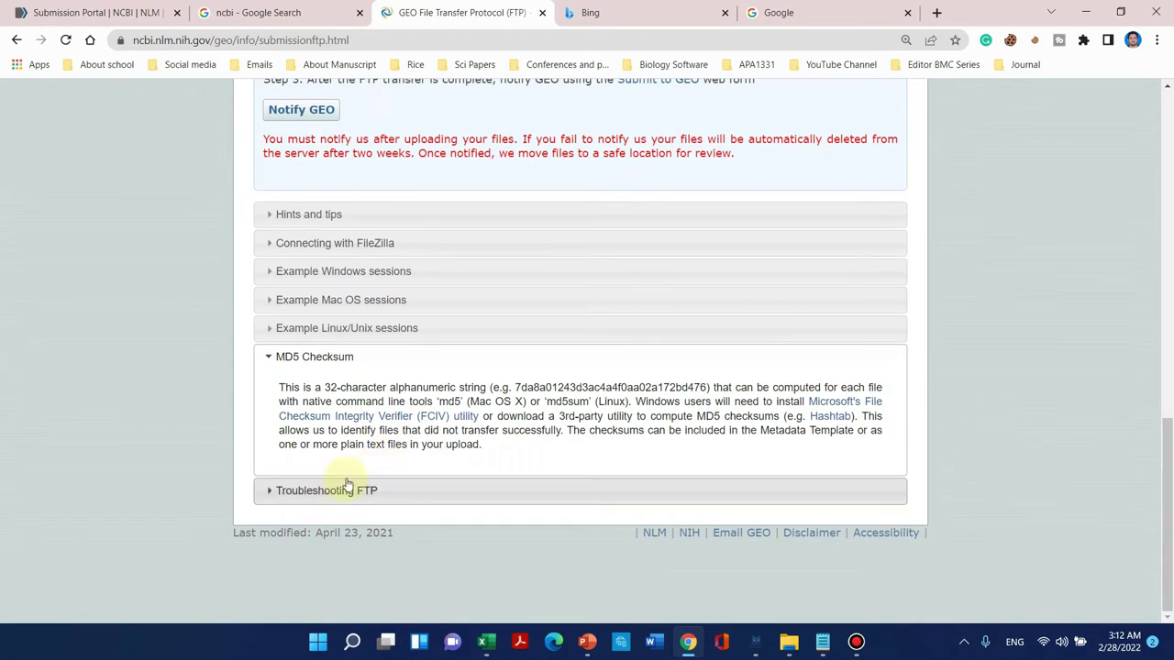
{"action": "left_click", "coordinate": [340, 488]}
{"action": "scroll", "coordinate": [788, 367], "scroll_direction": "up", "scroll_amount": 15}
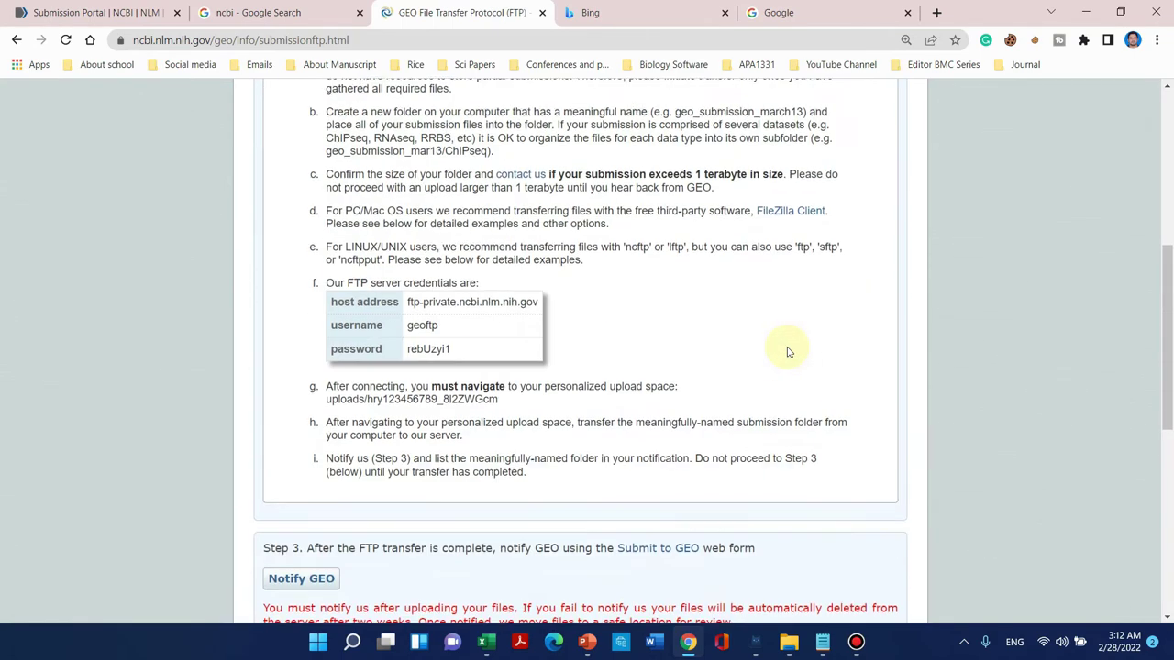
{"action": "scroll", "coordinate": [794, 398], "scroll_direction": "down", "scroll_amount": 5}
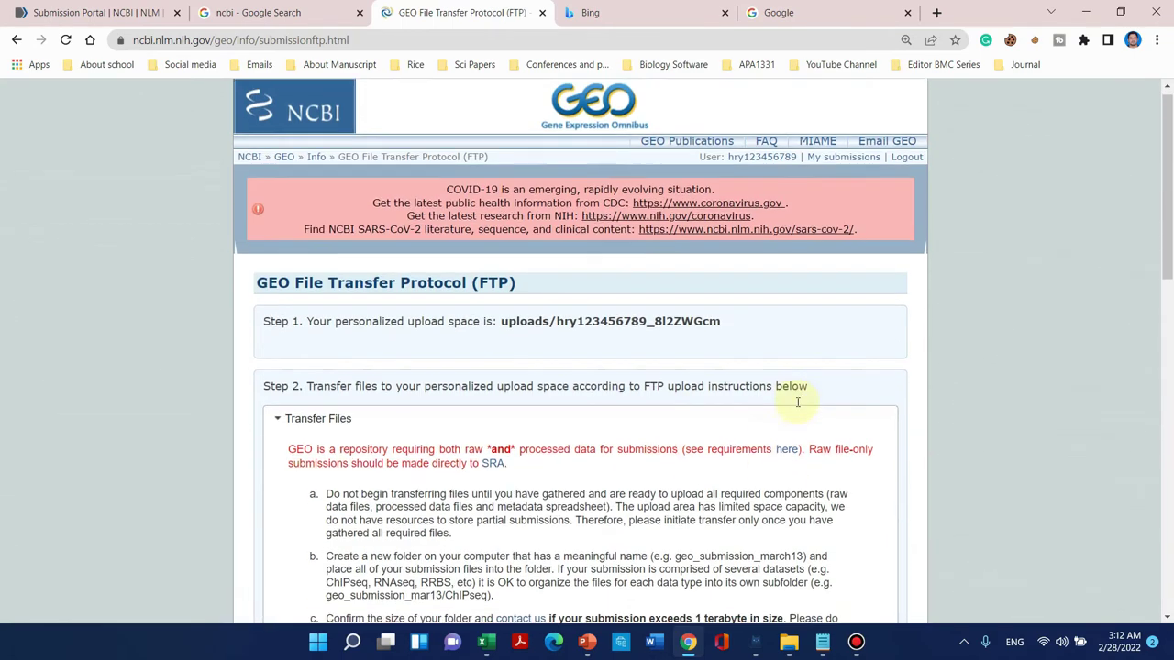
{"action": "scroll", "coordinate": [770, 302], "scroll_direction": "up", "scroll_amount": 1}
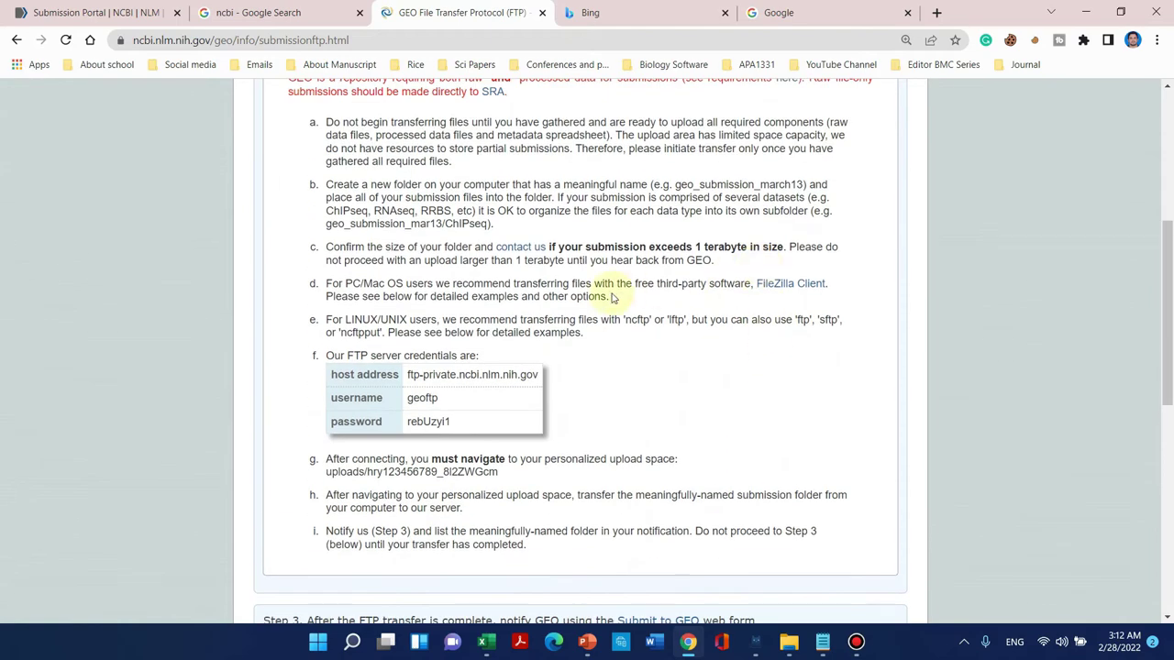
{"action": "scroll", "coordinate": [495, 367], "scroll_direction": "up", "scroll_amount": 4}
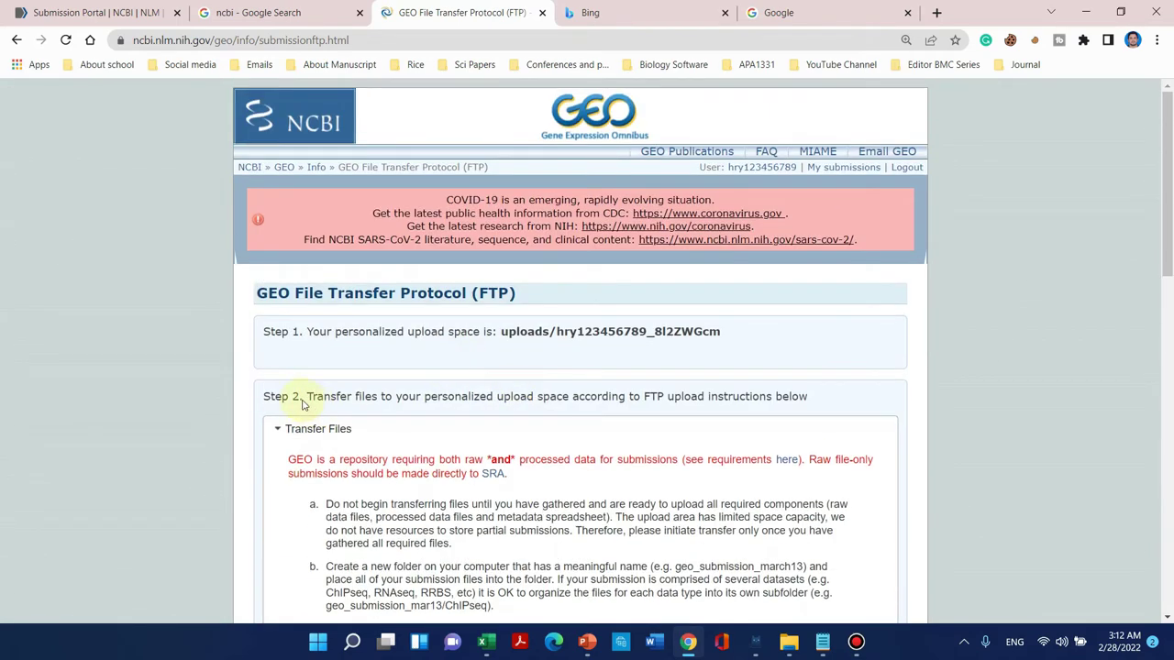
{"action": "scroll", "coordinate": [807, 513], "scroll_direction": "down", "scroll_amount": 2}
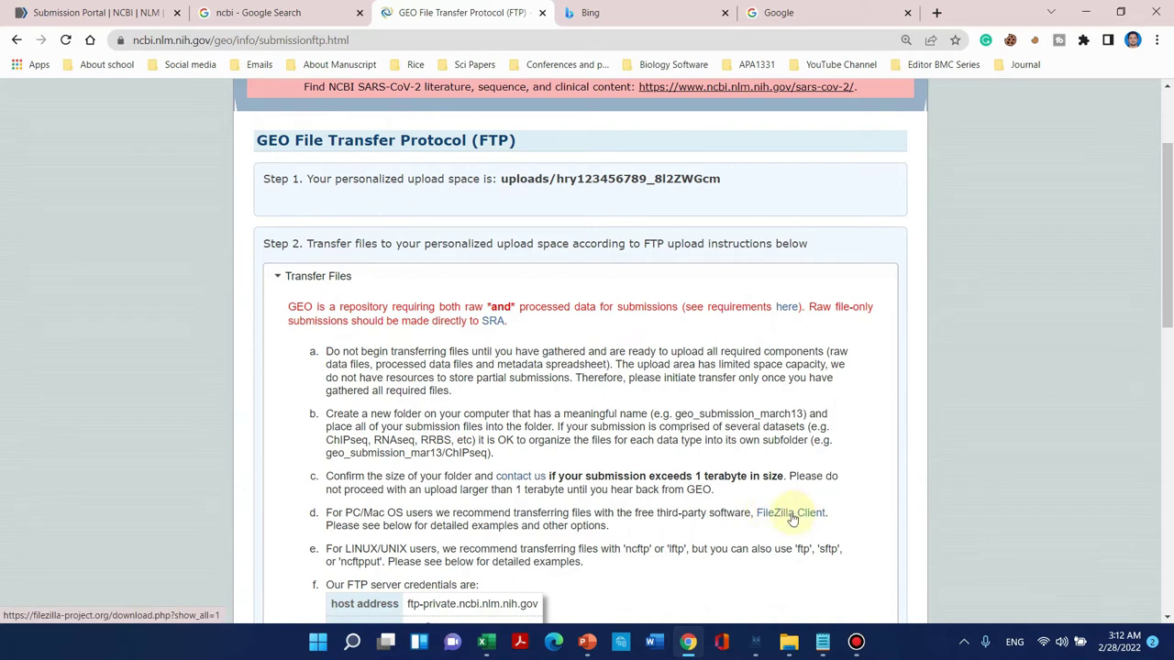
Step: Download FileZilla_3.58.0_win64-setup.exe from the FileZilla Client page and open it
{"action": "left_click", "coordinate": [790, 515]}
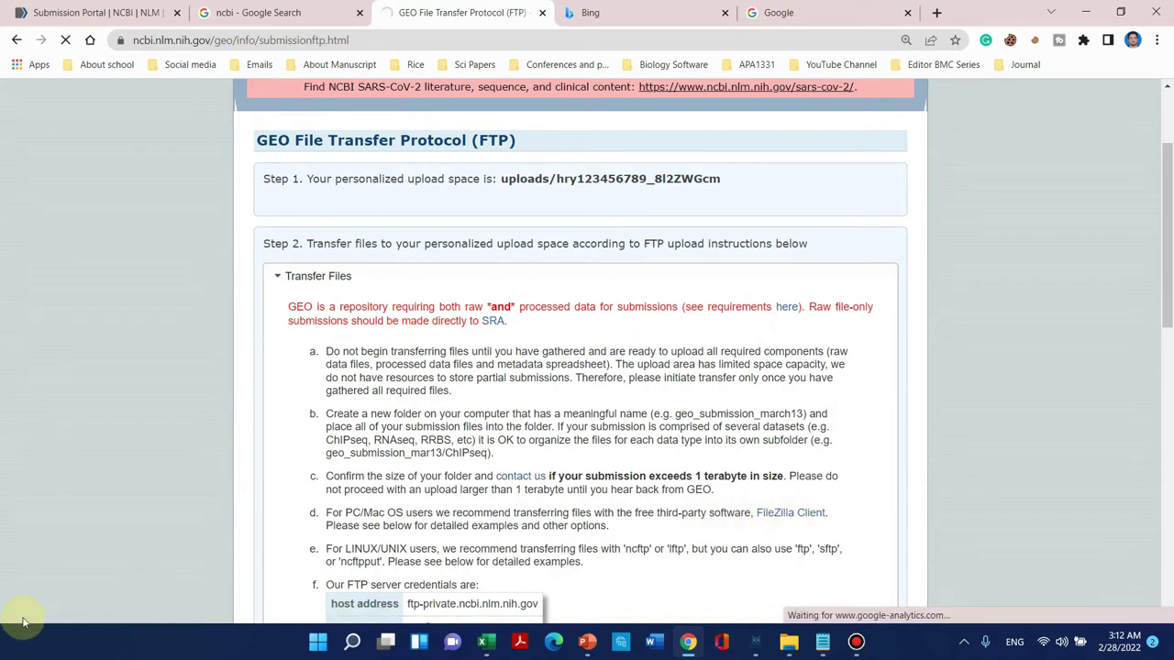
{"action": "scroll", "coordinate": [794, 505], "scroll_direction": "down", "scroll_amount": 2}
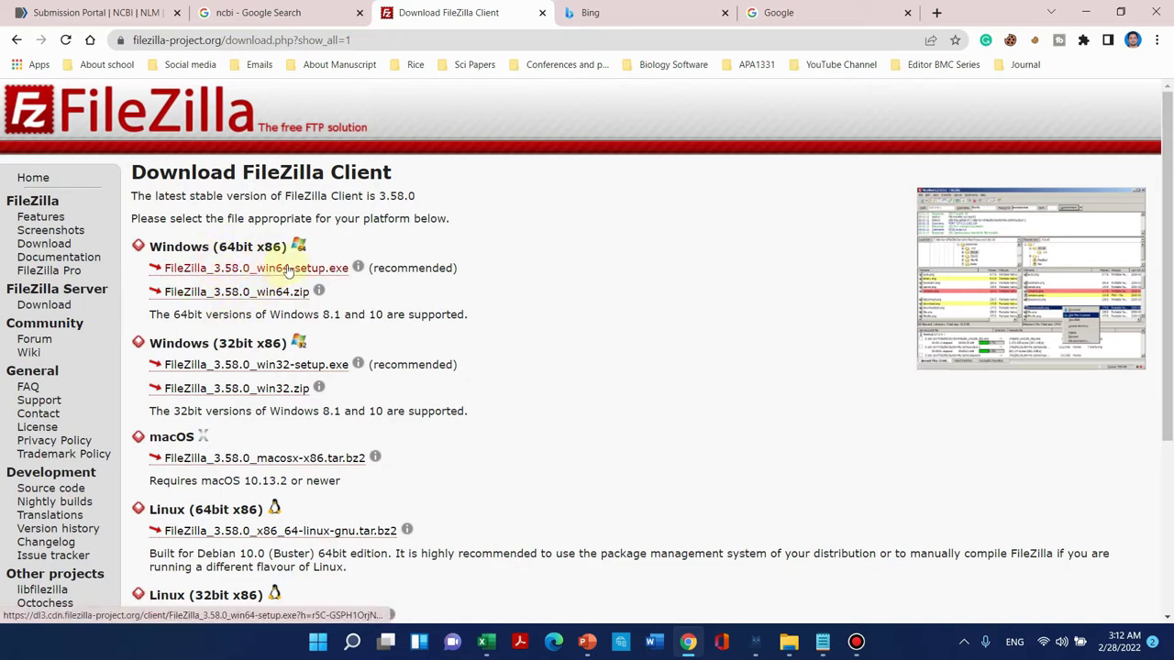
{"action": "left_click", "coordinate": [206, 268]}
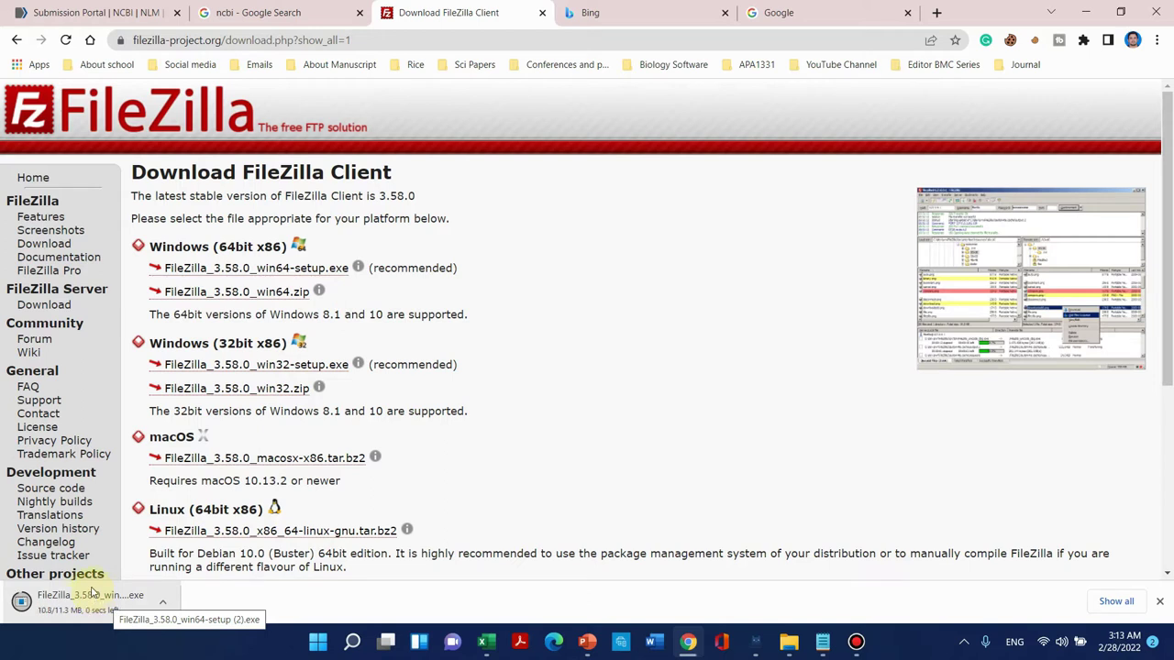
{"action": "left_click", "coordinate": [92, 594]}
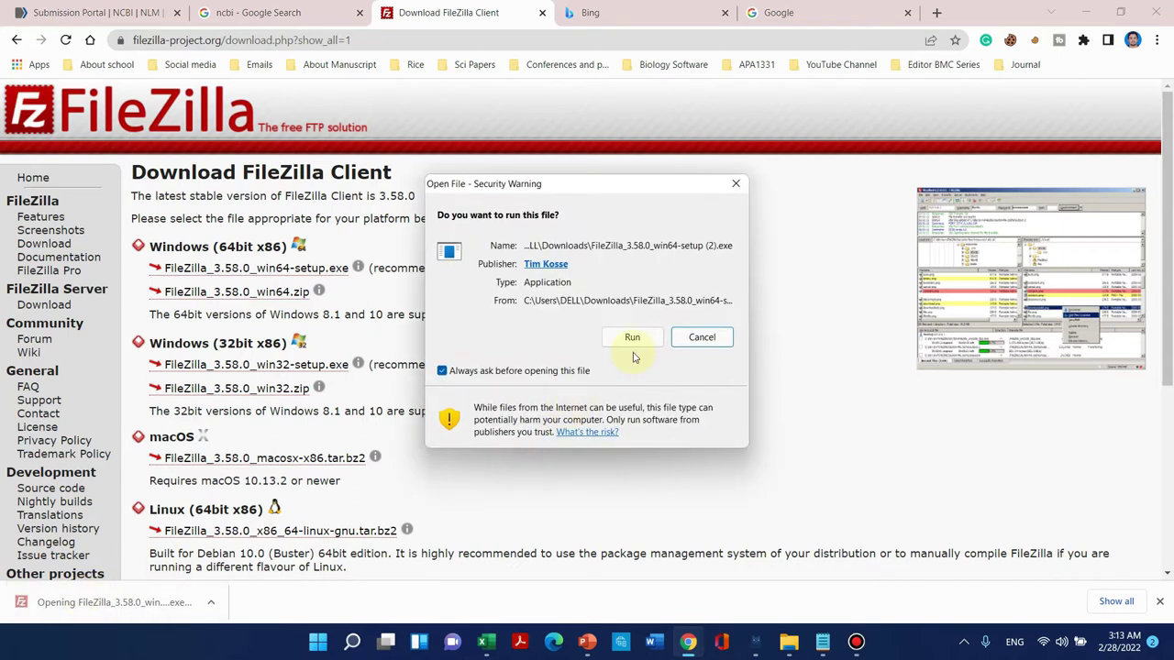
Step: Run the installer, accept the license, quit setup as 3.58.0 is installed, and minimize Chrome
{"action": "left_click", "coordinate": [633, 341]}
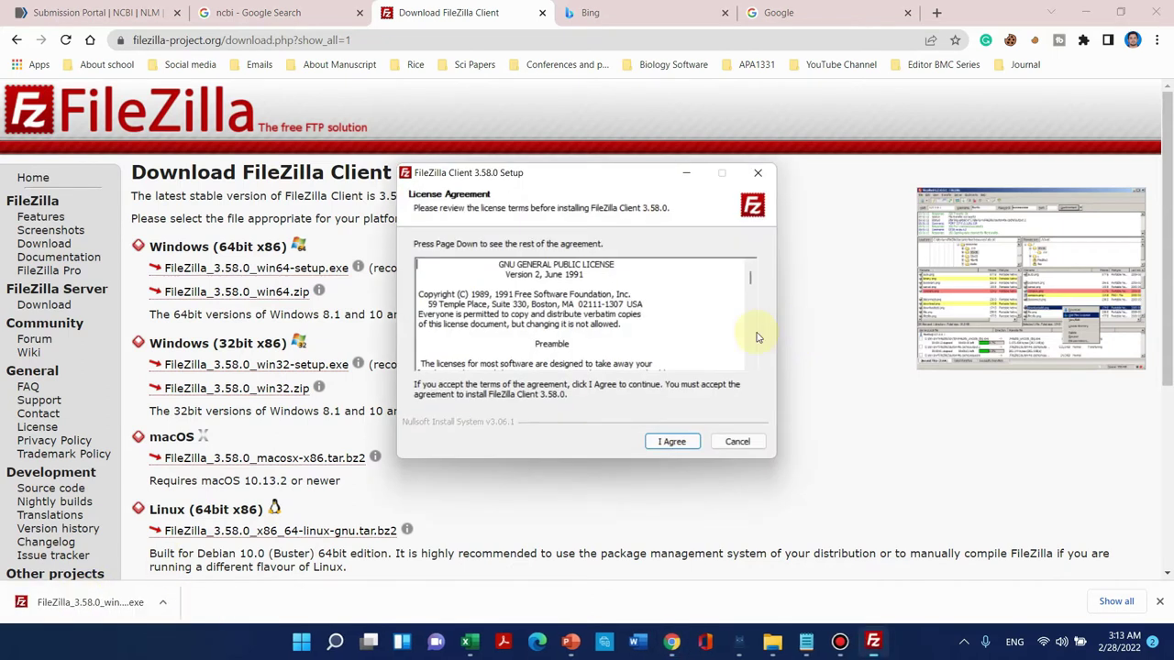
{"action": "left_click", "coordinate": [672, 442]}
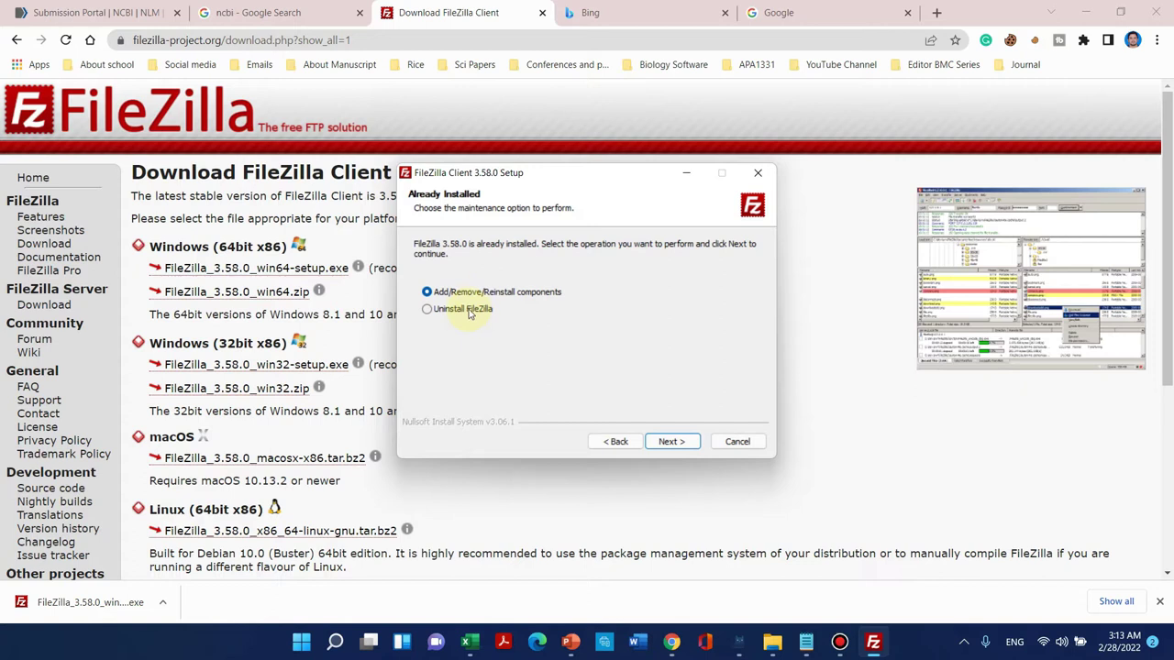
{"action": "left_click", "coordinate": [739, 442]}
{"action": "left_click", "coordinate": [633, 371]}
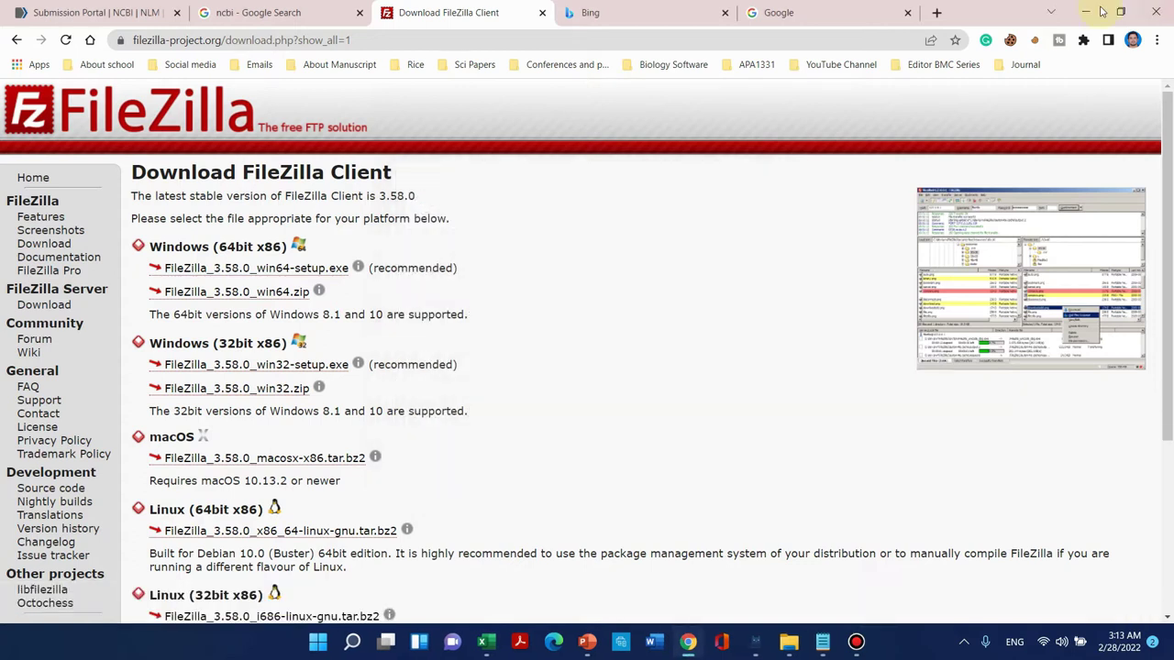
{"action": "left_click", "coordinate": [1086, 12]}
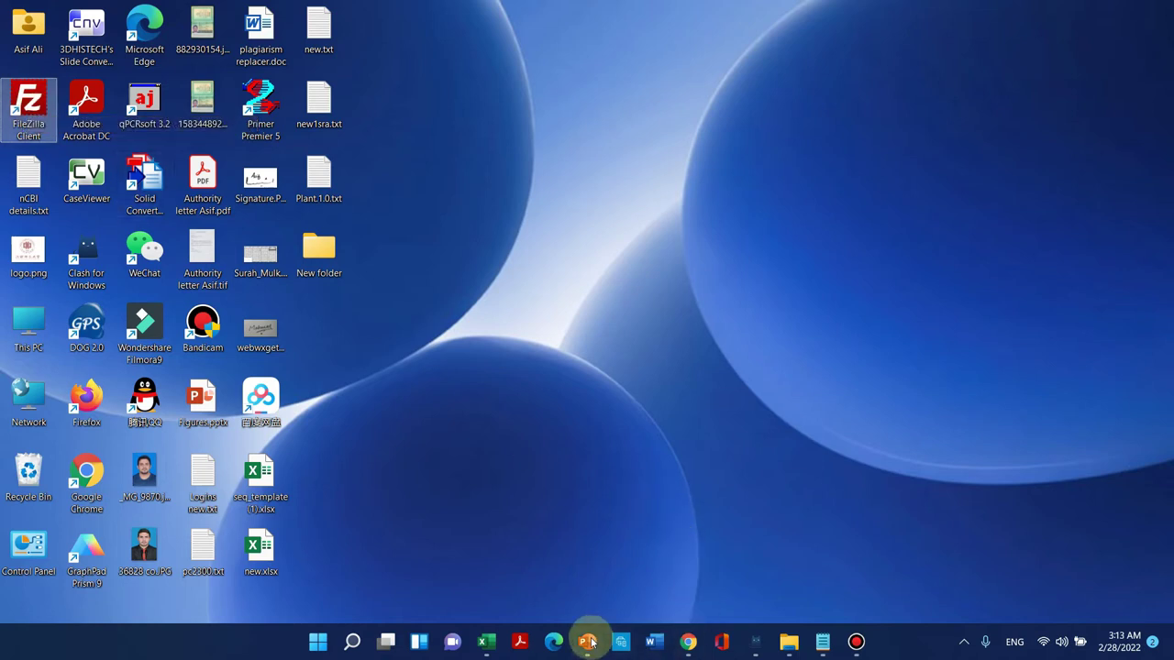
Step: Launch FileZilla Client to confirm it opens, then return to Chrome's Download FileZilla Client page
{"action": "mouse_move", "coordinate": [587, 622]}
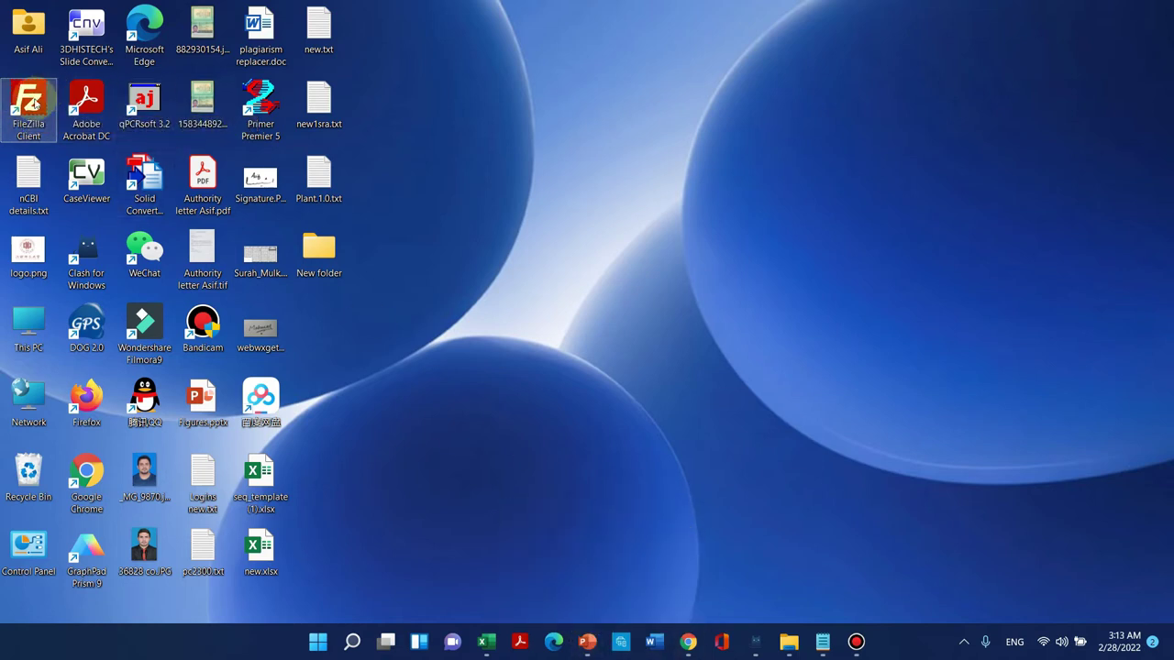
{"action": "double_click", "coordinate": [33, 103]}
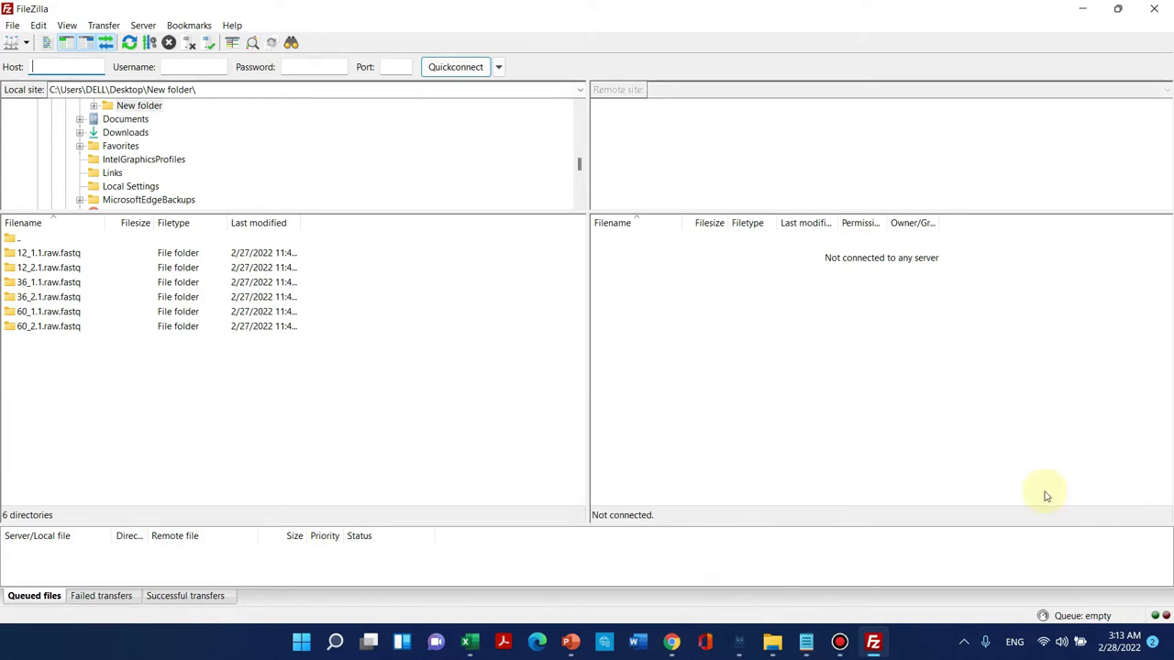
{"action": "left_click", "coordinate": [671, 641]}
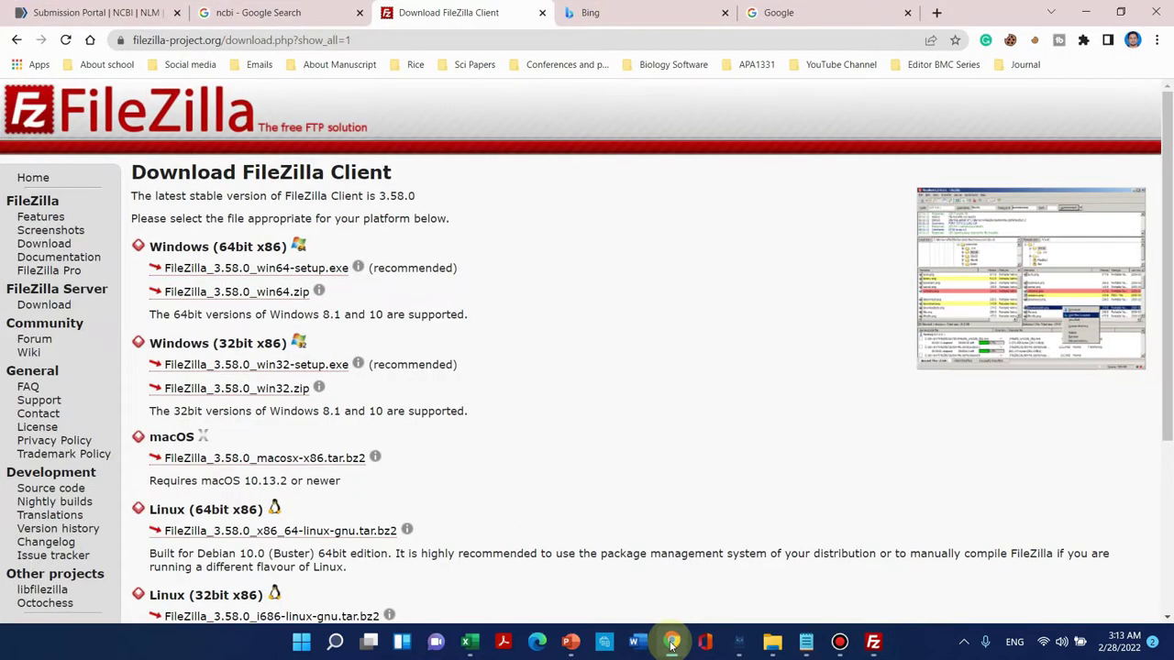
Step: On the RNA seq slide, review steps 3–5: Register Bio-Project, Register Bio-sample, Submit SRA submission
{"action": "left_click", "coordinate": [570, 642]}
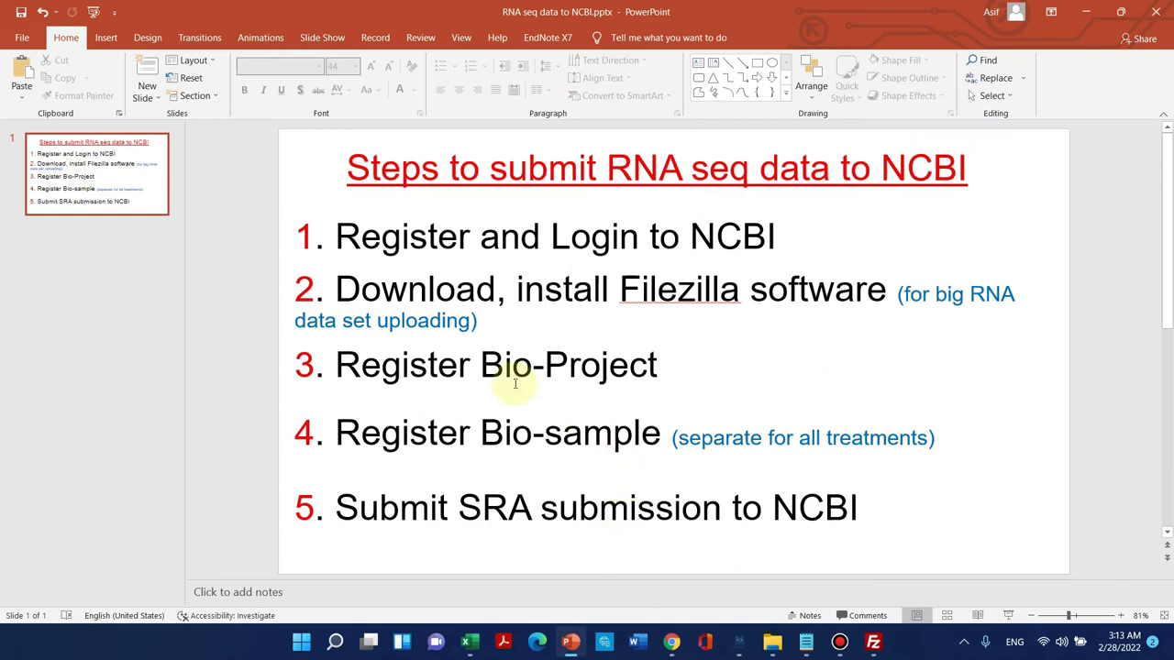
{"action": "left_click_drag", "start_coordinate": [659, 366], "coordinate": [353, 365]}
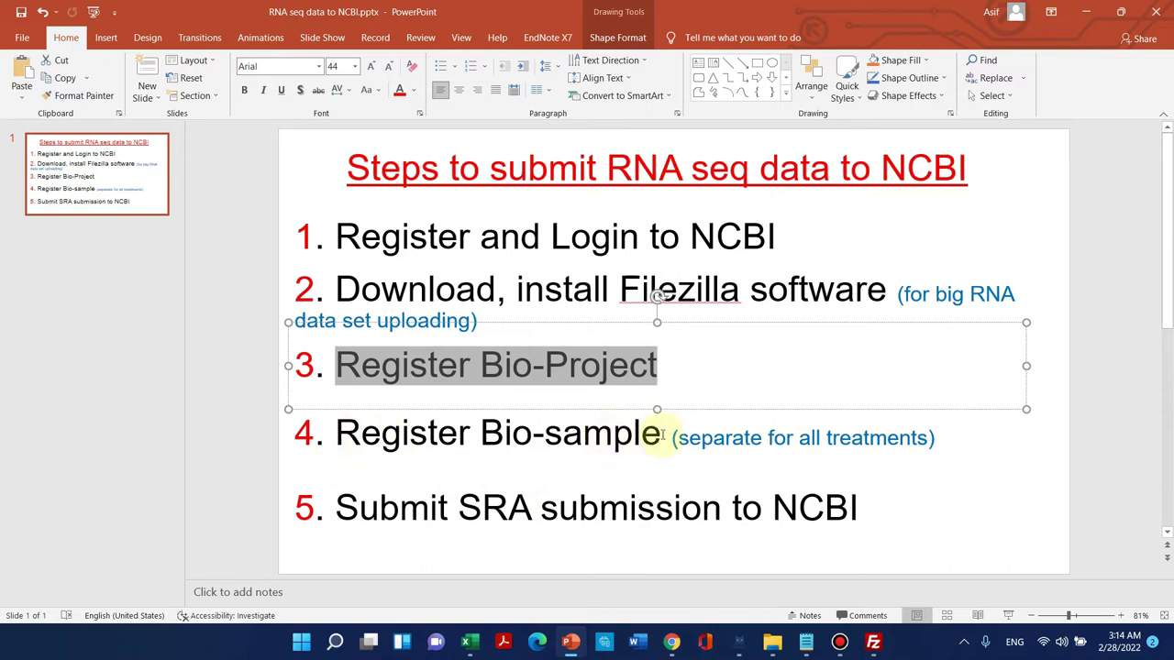
{"action": "left_click_drag", "start_coordinate": [661, 435], "coordinate": [368, 436]}
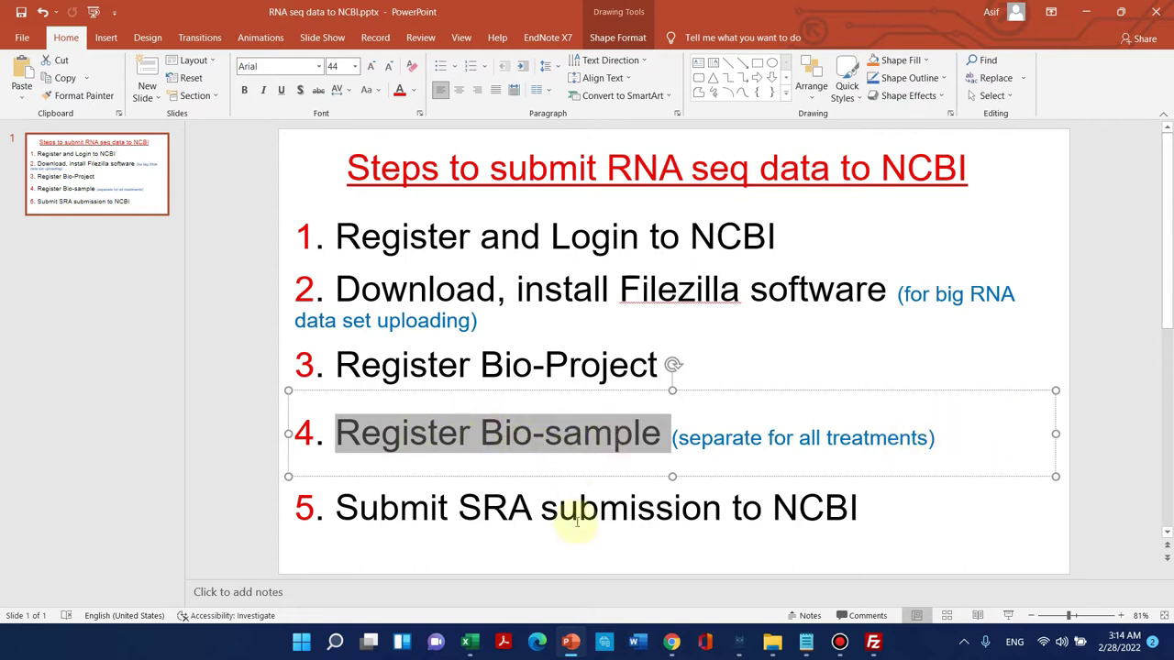
{"action": "left_click", "coordinate": [530, 504]}
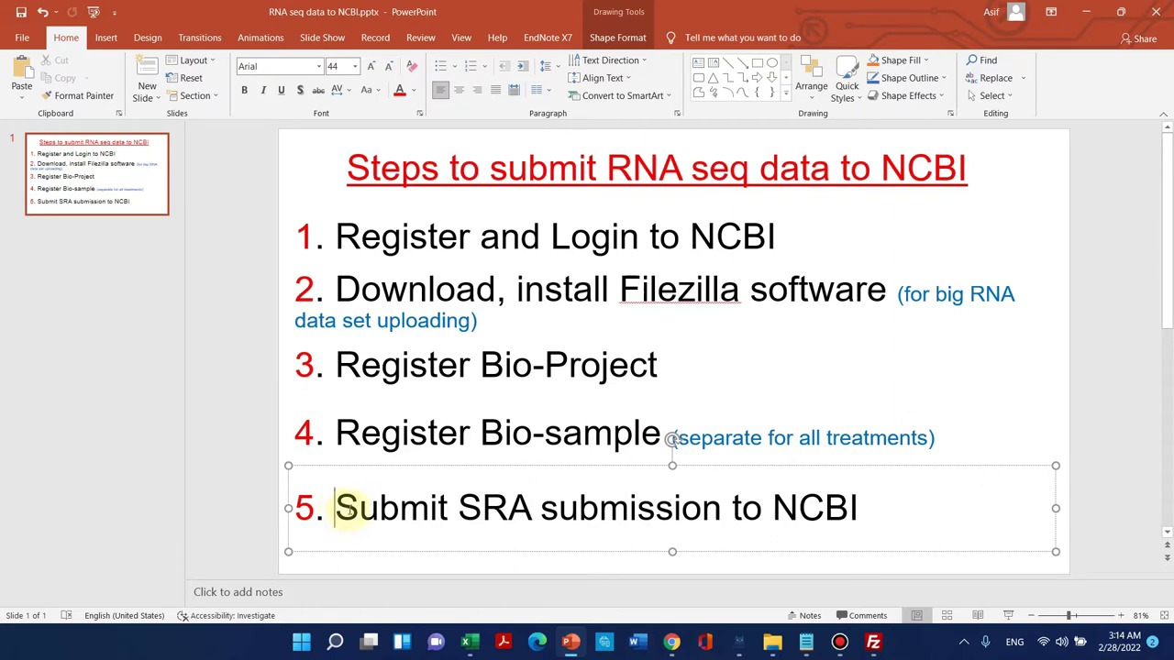
{"action": "left_click_drag", "start_coordinate": [346, 507], "coordinate": [834, 514]}
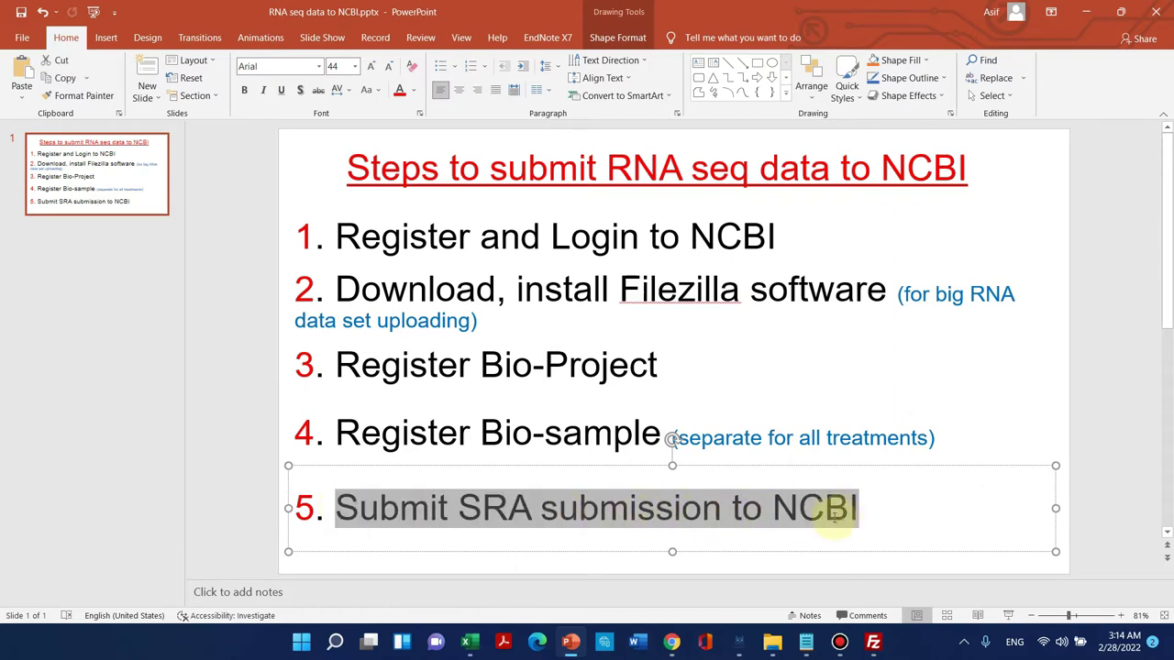
{"action": "left_click", "coordinate": [928, 539]}
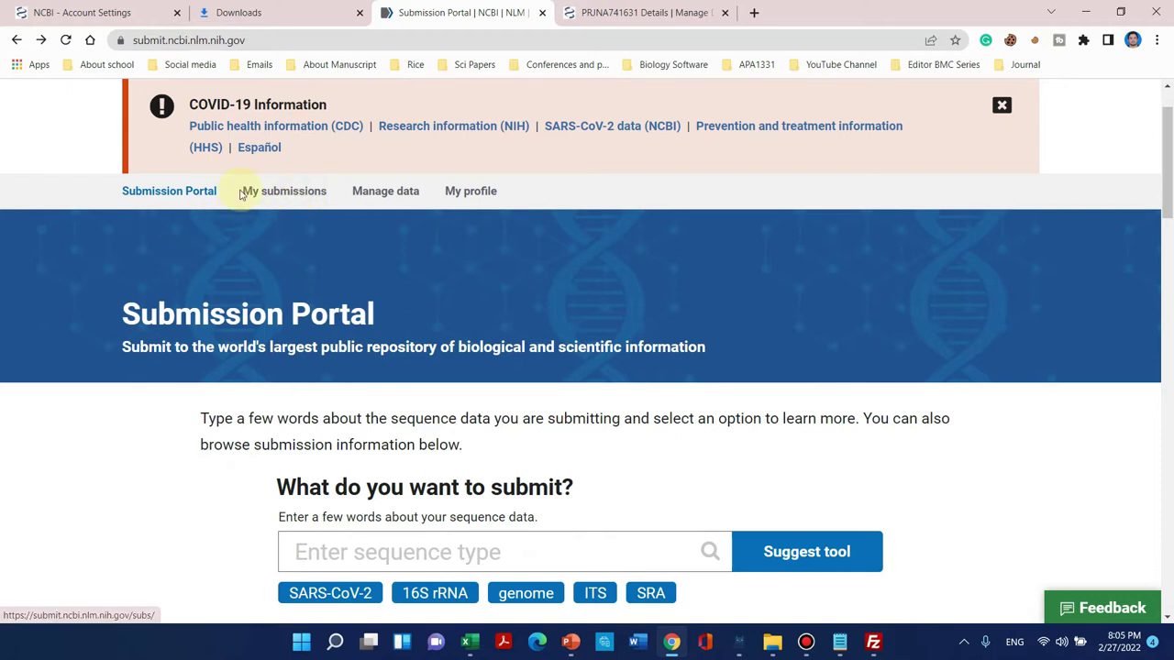
Step: Go to My submissions, then open the BioProject page listing two processed transcriptome submissions
{"action": "scroll", "coordinate": [498, 196], "scroll_direction": "up", "scroll_amount": 1}
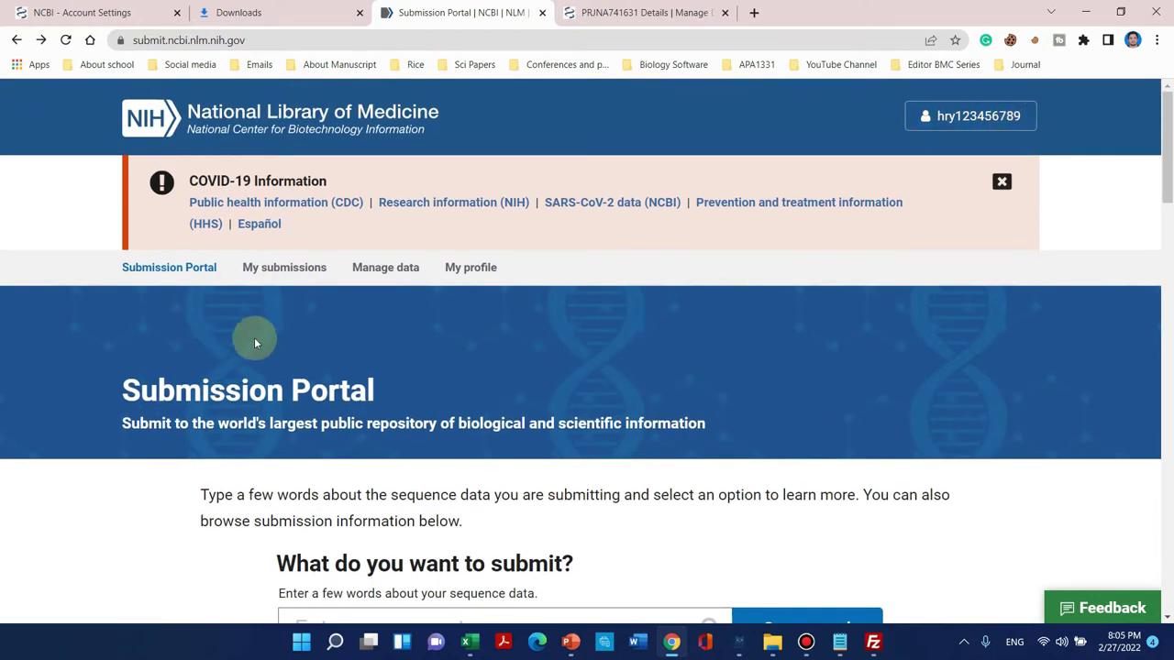
{"action": "left_click", "coordinate": [292, 266]}
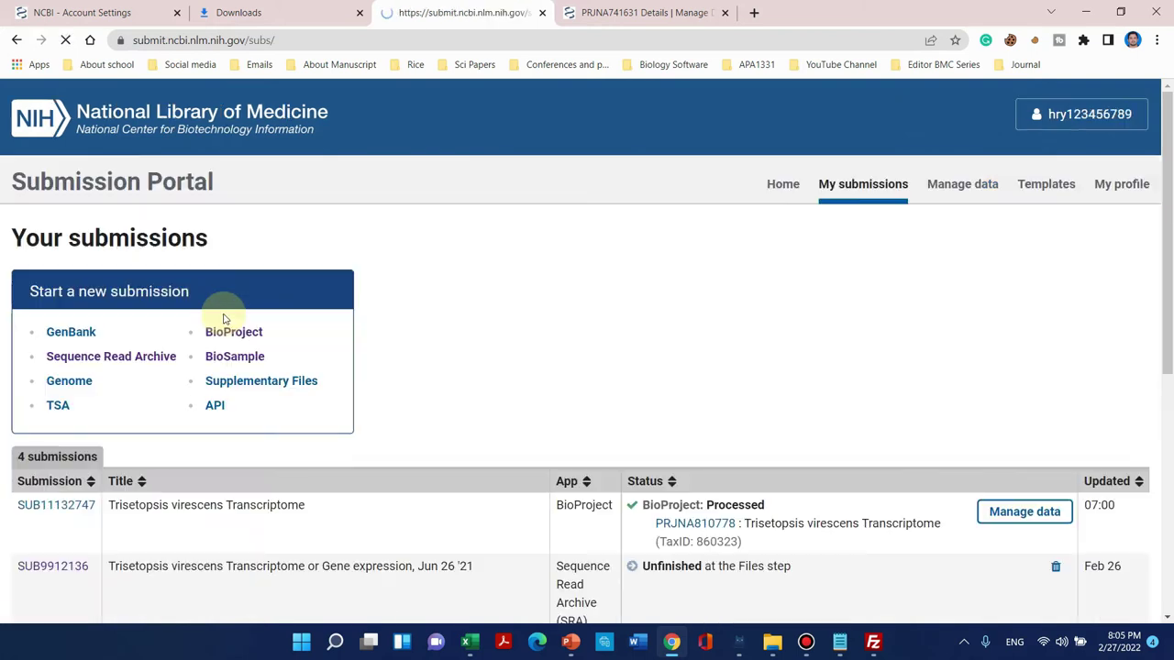
{"action": "scroll", "coordinate": [275, 293], "scroll_direction": "down", "scroll_amount": 3}
{"action": "scroll", "coordinate": [367, 238], "scroll_direction": "up", "scroll_amount": 1}
{"action": "scroll", "coordinate": [402, 218], "scroll_direction": "up", "scroll_amount": 1}
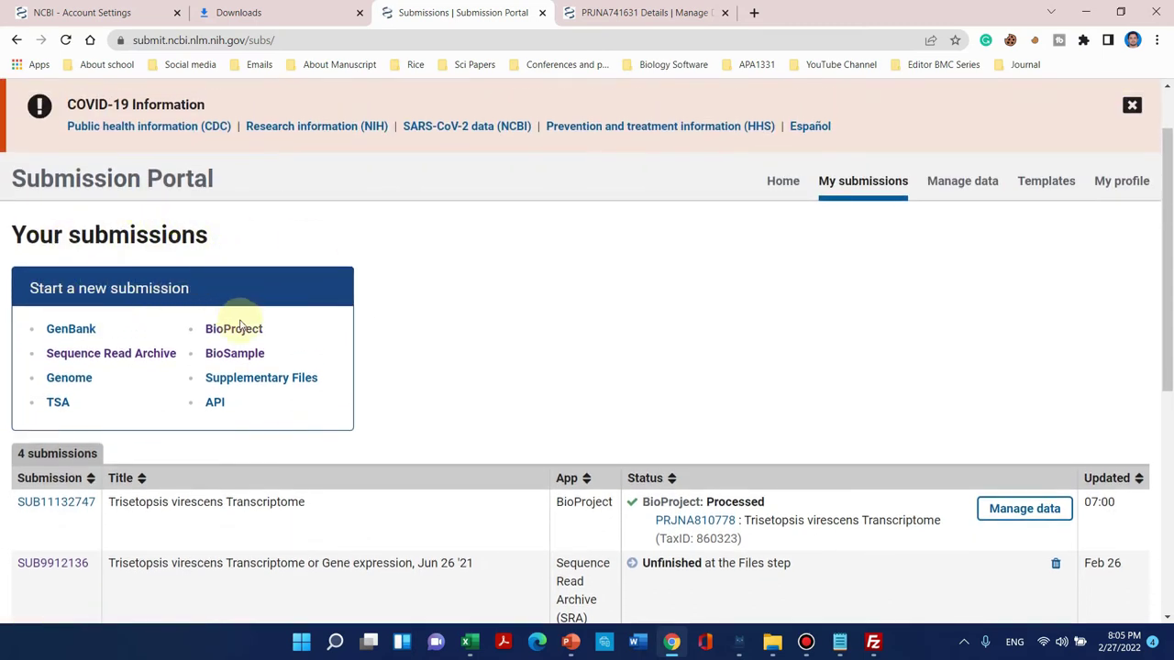
{"action": "scroll", "coordinate": [244, 328], "scroll_direction": "up", "scroll_amount": 1}
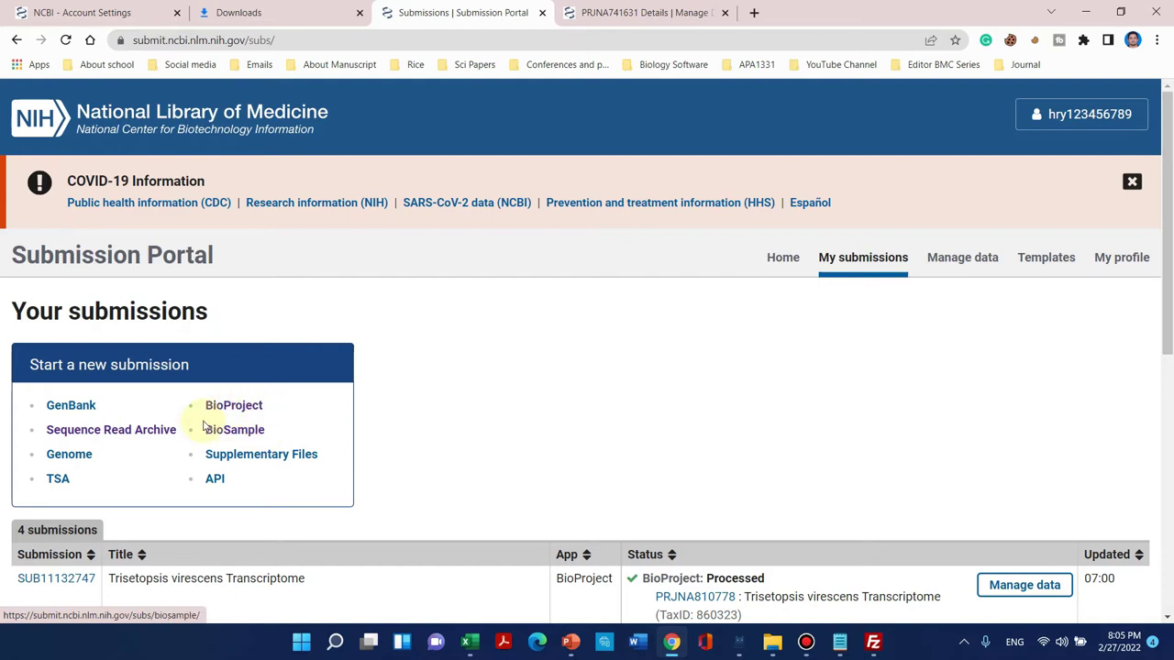
{"action": "left_click", "coordinate": [250, 409]}
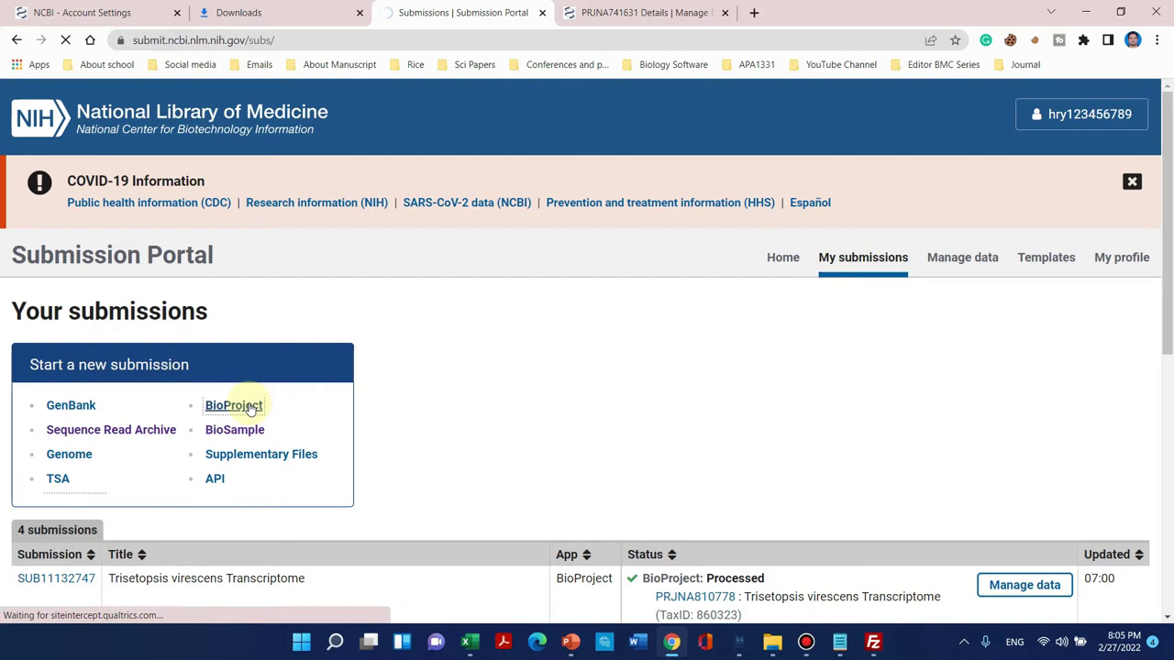
{"action": "scroll", "coordinate": [327, 413], "scroll_direction": "down", "scroll_amount": 1}
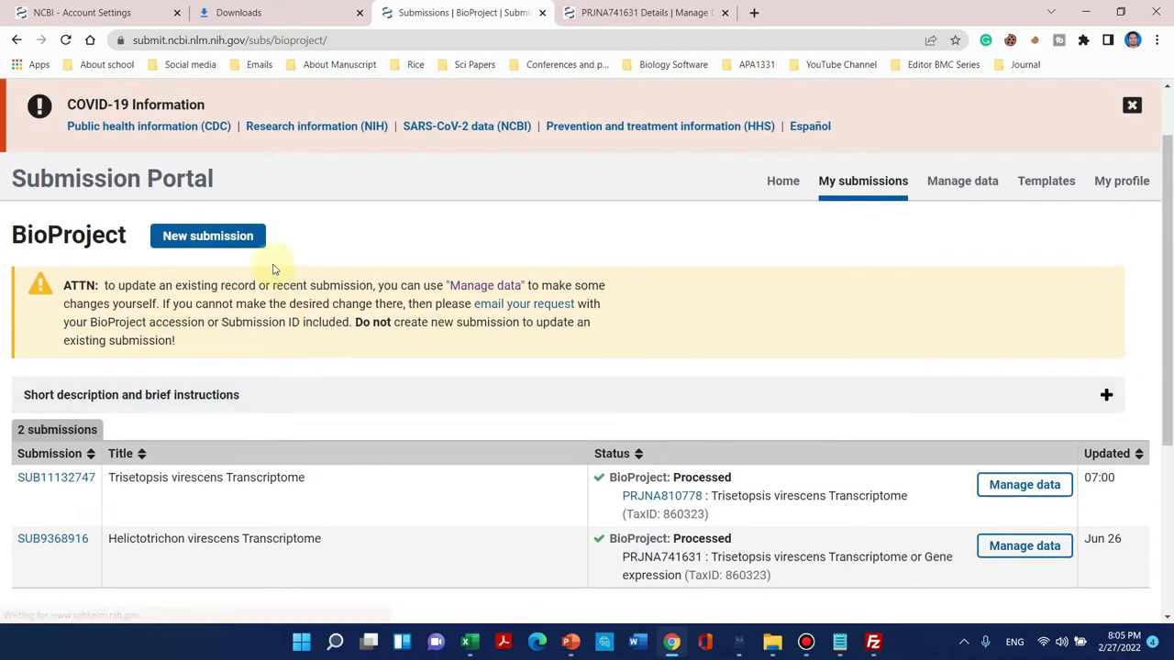
Step: Begin a new BioProject submission and review the prefilled Submitter contact and organization fields
{"action": "left_click", "coordinate": [209, 237]}
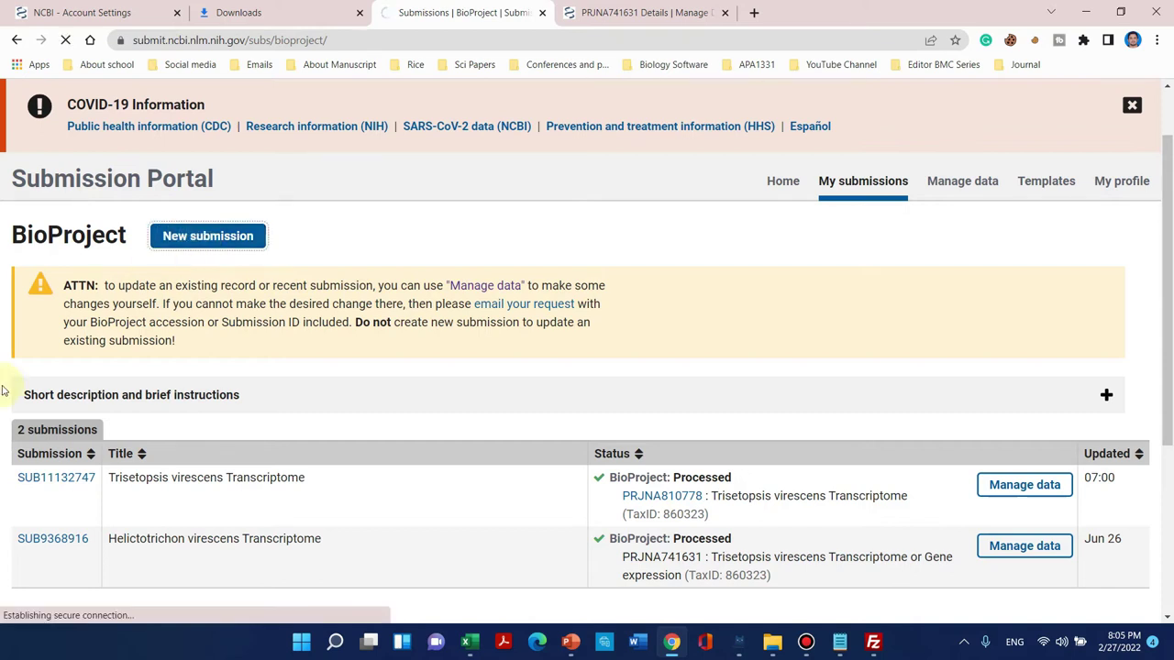
{"action": "scroll", "coordinate": [360, 320], "scroll_direction": "down", "scroll_amount": 2}
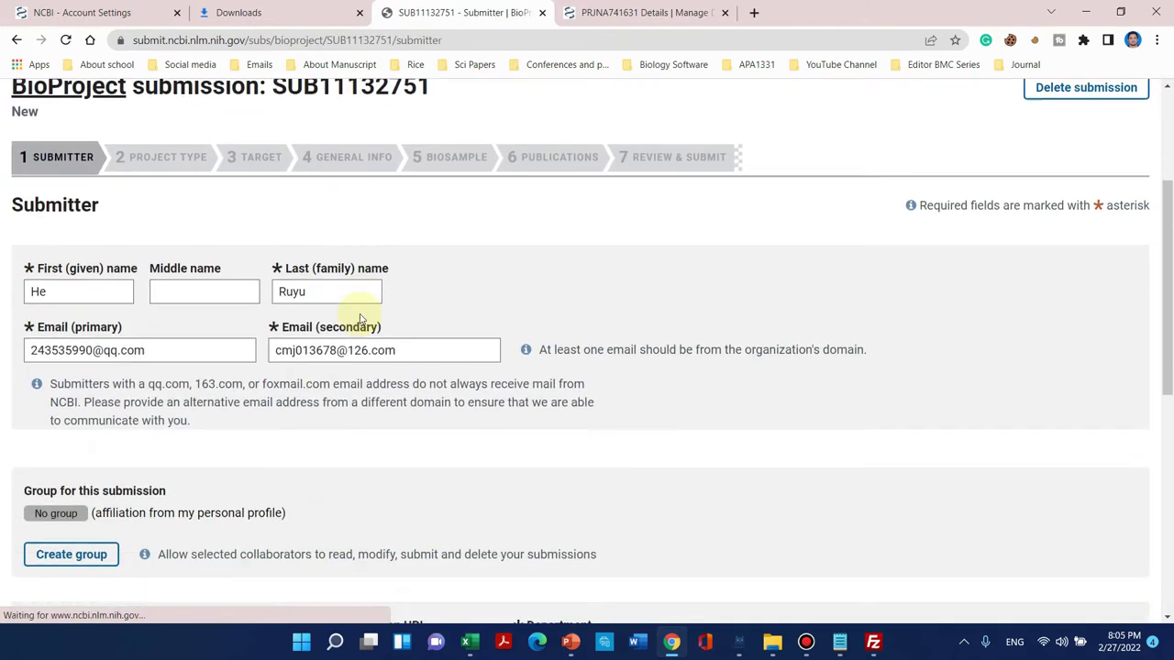
{"action": "scroll", "coordinate": [360, 320], "scroll_direction": "down", "scroll_amount": 5}
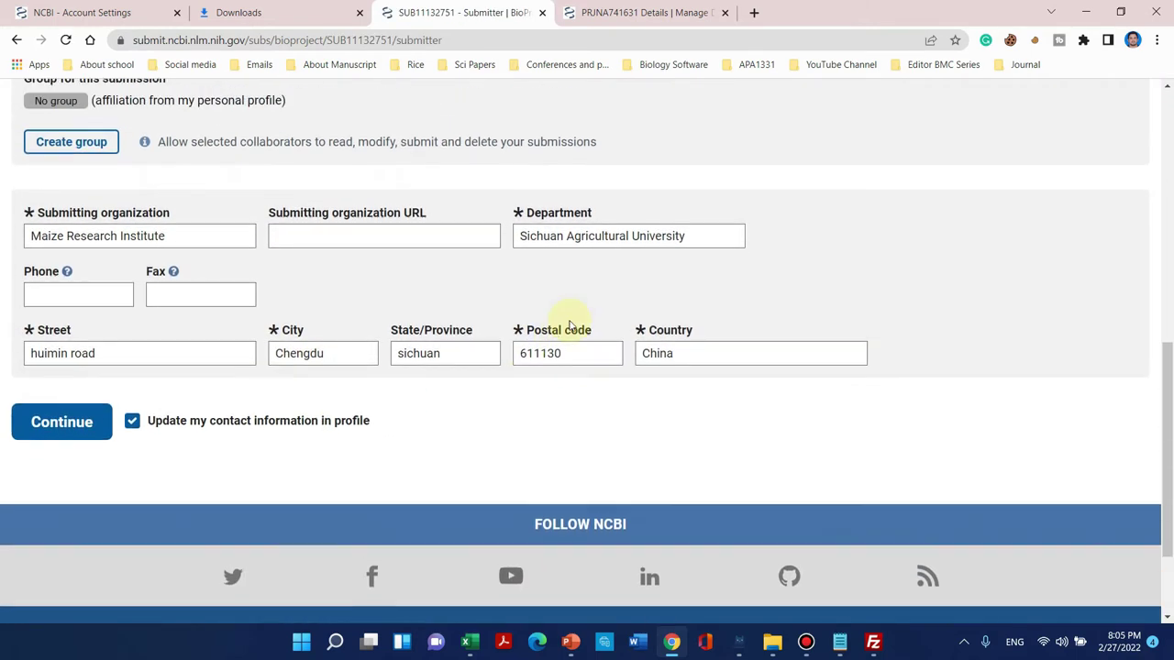
{"action": "scroll", "coordinate": [235, 418], "scroll_direction": "up", "scroll_amount": 3}
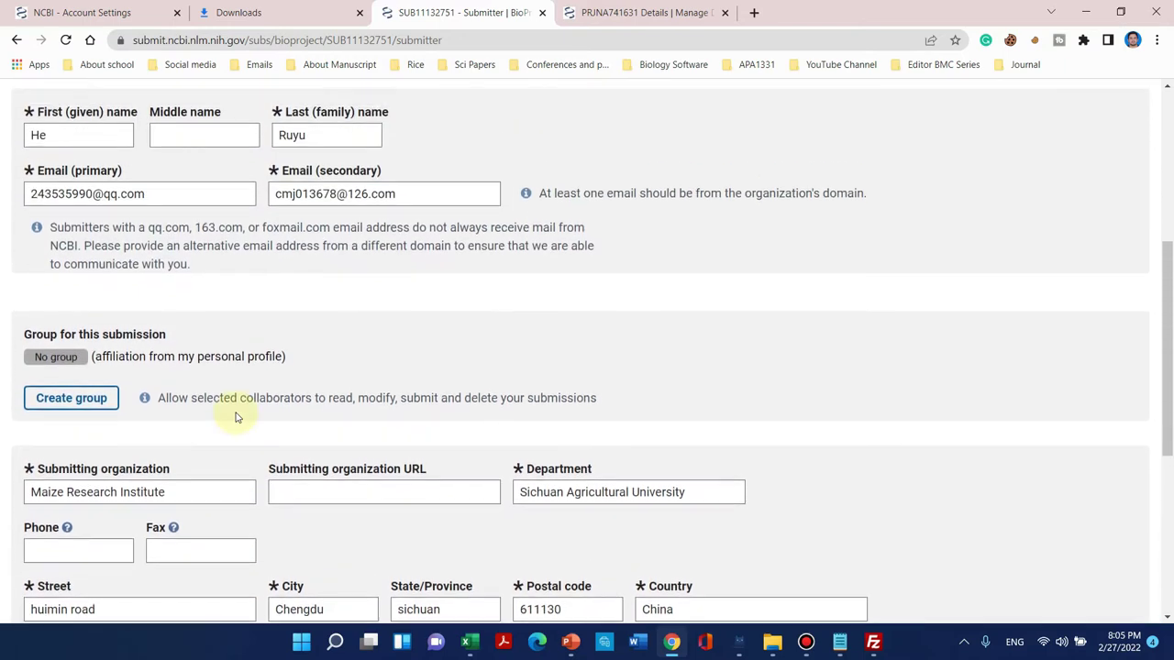
{"action": "scroll", "coordinate": [235, 418], "scroll_direction": "down", "scroll_amount": 1}
{"action": "scroll", "coordinate": [235, 417], "scroll_direction": "up", "scroll_amount": 2}
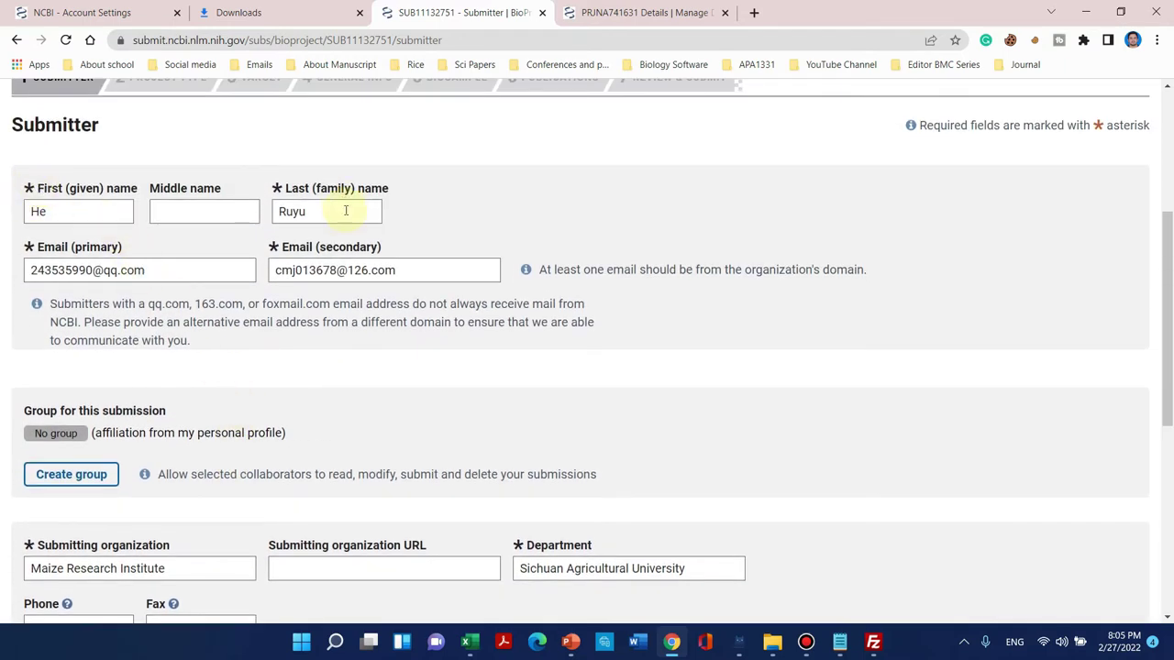
{"action": "scroll", "coordinate": [349, 321], "scroll_direction": "down", "scroll_amount": 2}
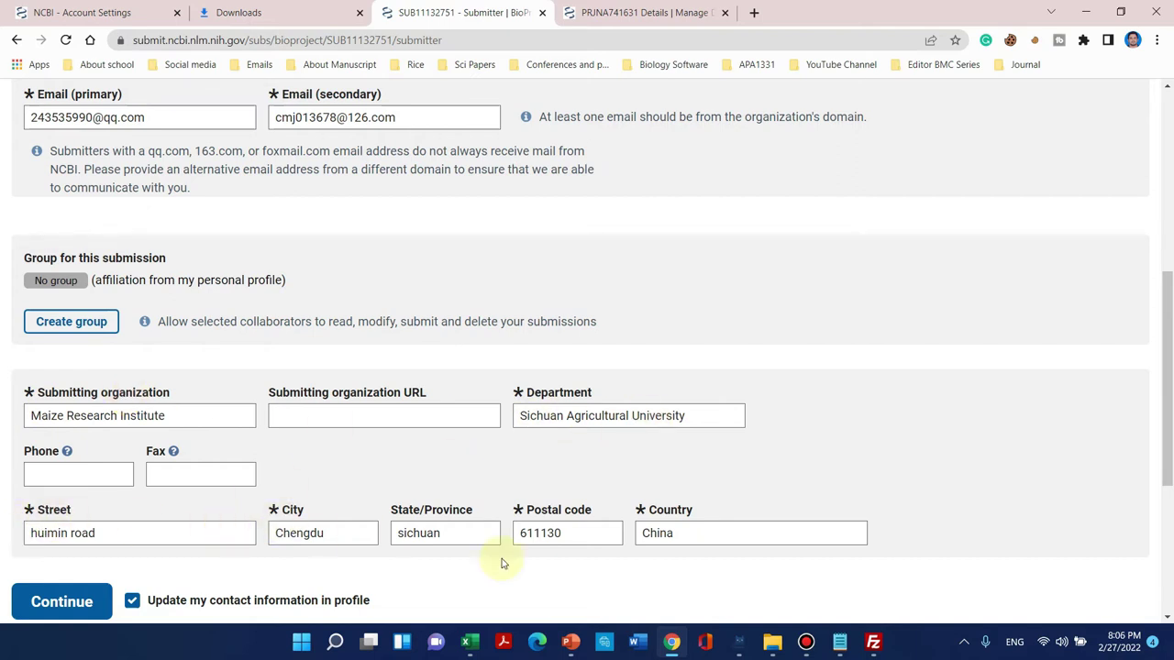
{"action": "scroll", "coordinate": [721, 518], "scroll_direction": "down", "scroll_amount": 3}
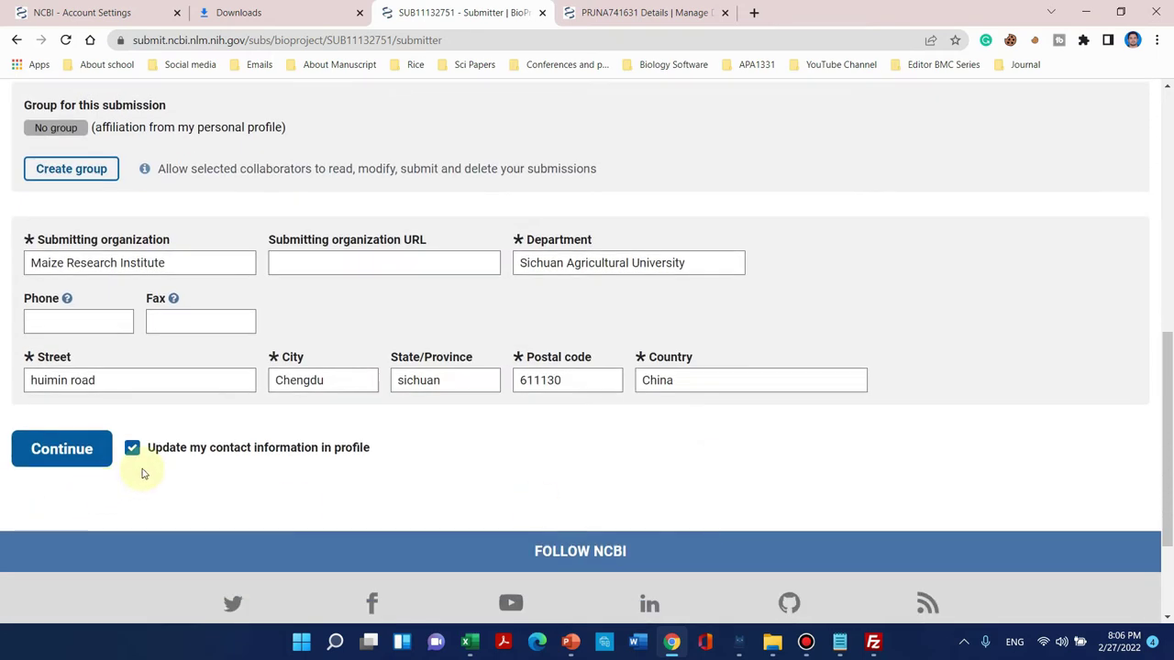
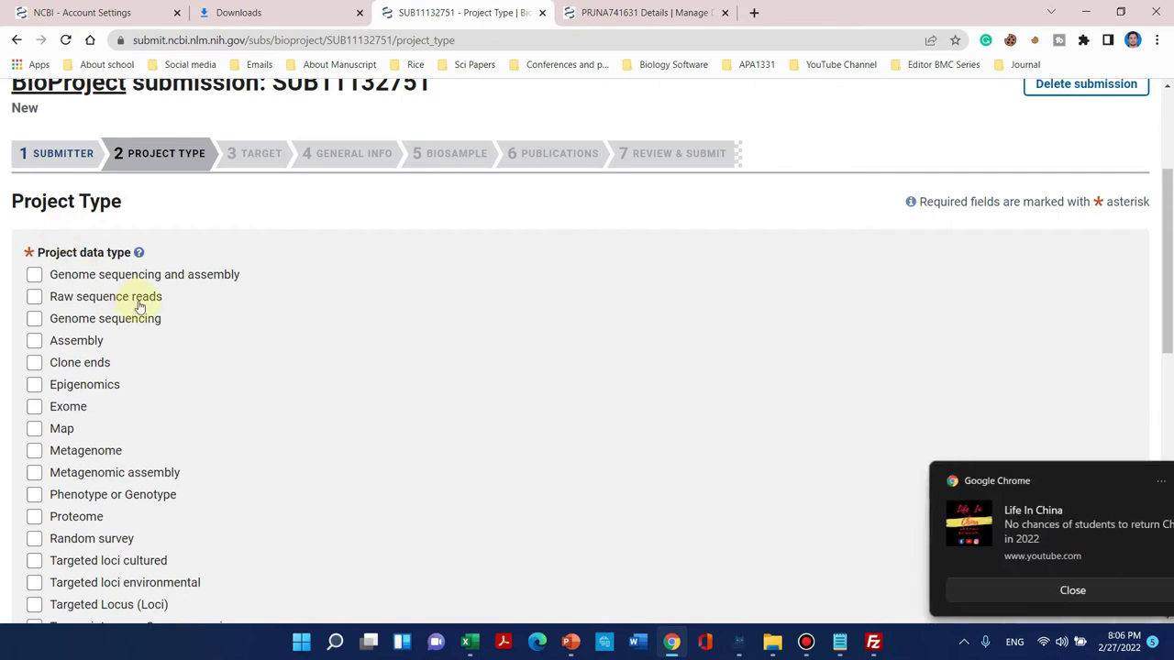
Step: Set the project data type to Transcriptome or Gene expression, keep Monoisolate scope, and continue
{"action": "left_click", "coordinate": [935, 589]}
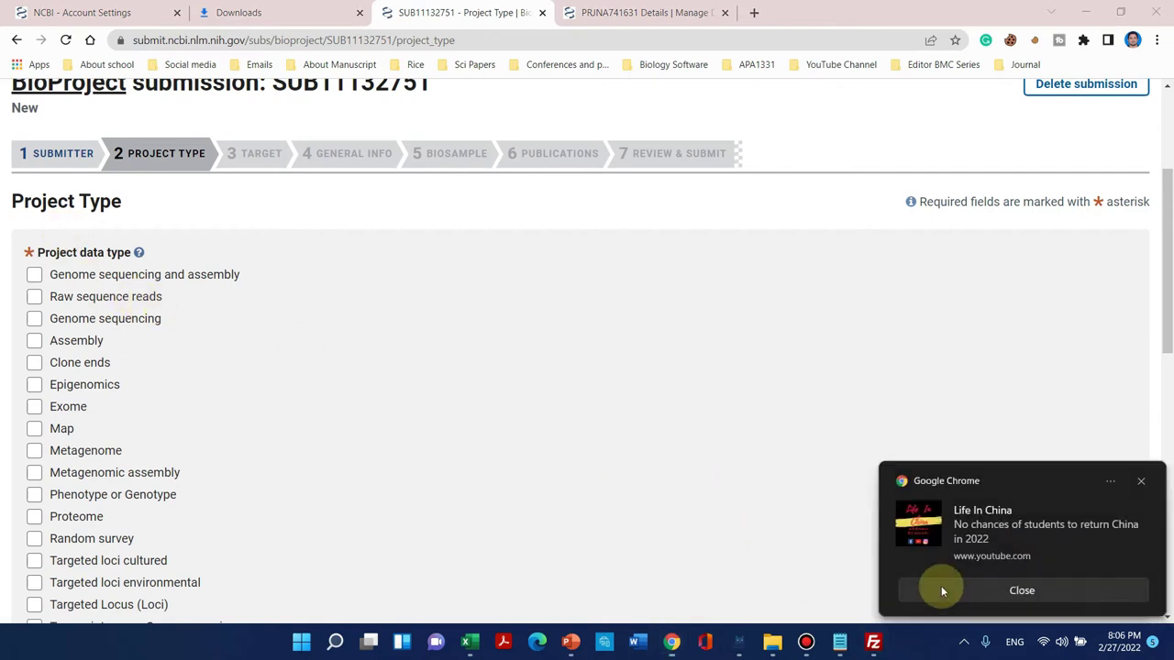
{"action": "scroll", "coordinate": [147, 431], "scroll_direction": "down", "scroll_amount": 2}
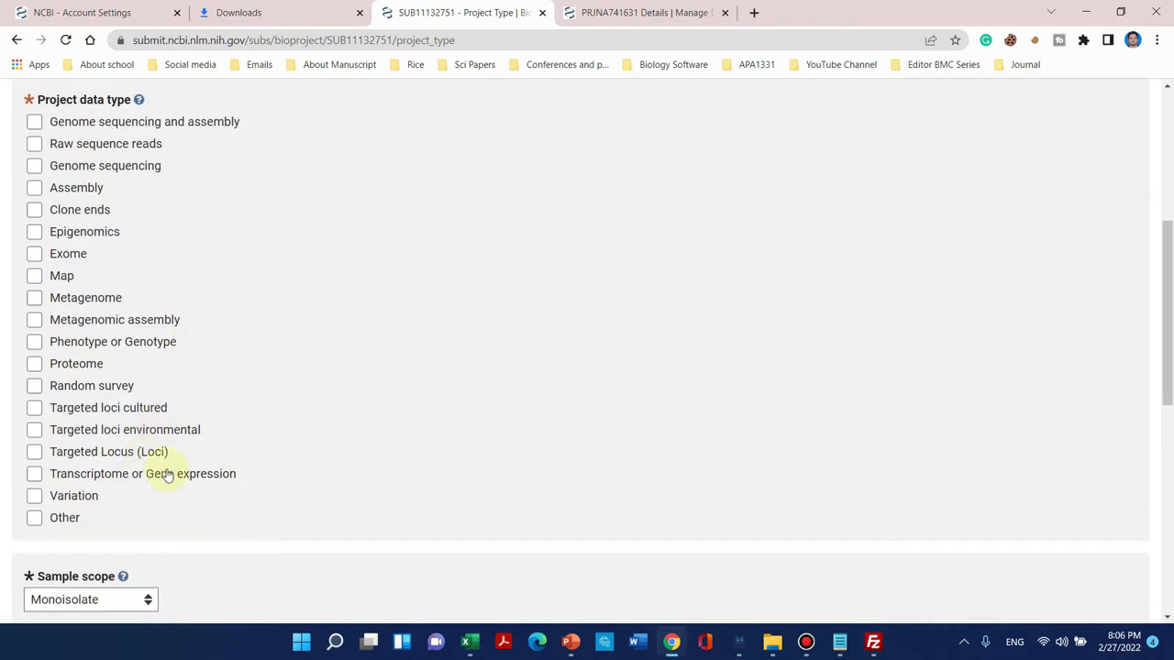
{"action": "scroll", "coordinate": [174, 249], "scroll_direction": "up", "scroll_amount": 1}
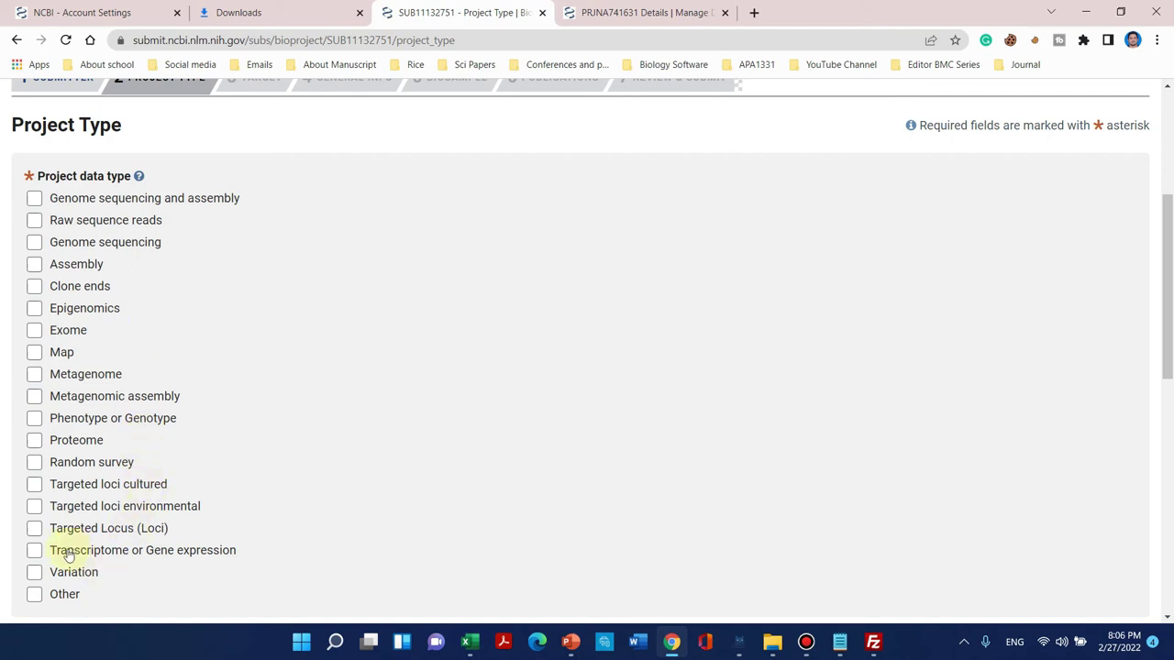
{"action": "left_click", "coordinate": [34, 550]}
{"action": "scroll", "coordinate": [275, 431], "scroll_direction": "down", "scroll_amount": 4}
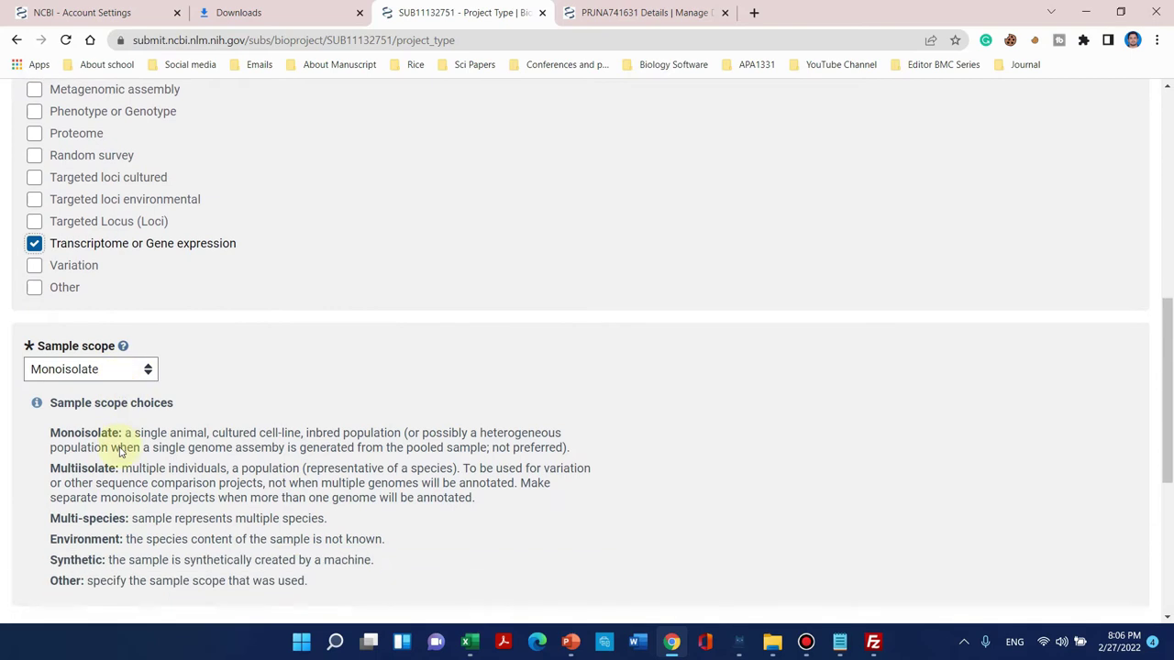
{"action": "scroll", "coordinate": [119, 451], "scroll_direction": "down", "scroll_amount": 1}
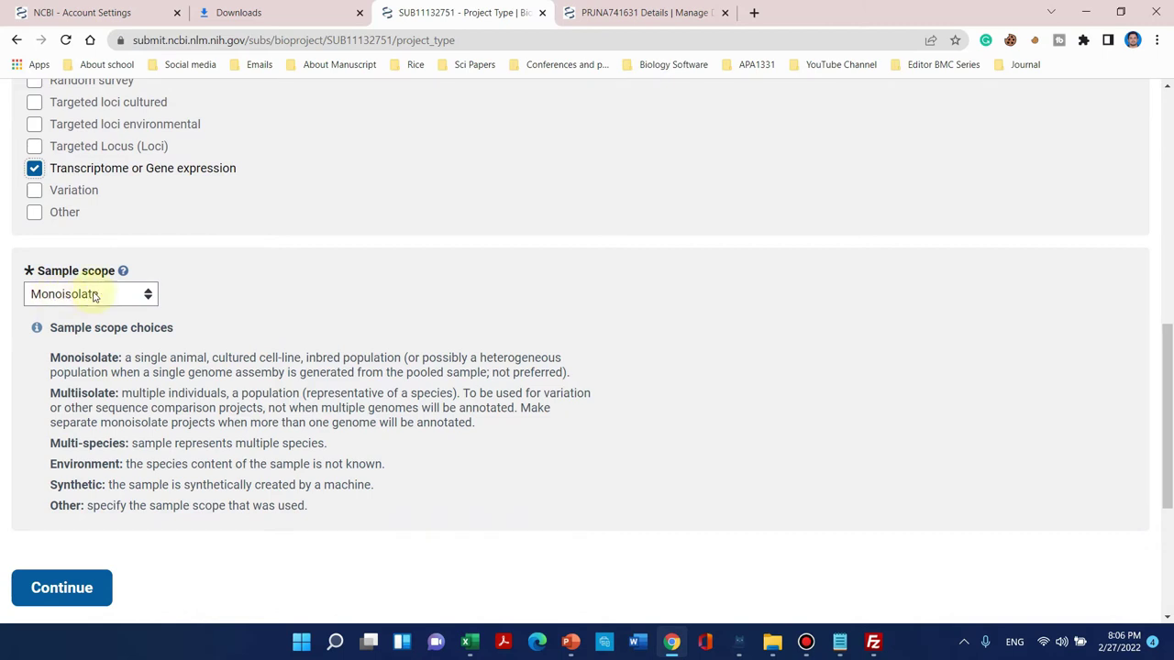
{"action": "left_click", "coordinate": [90, 591]}
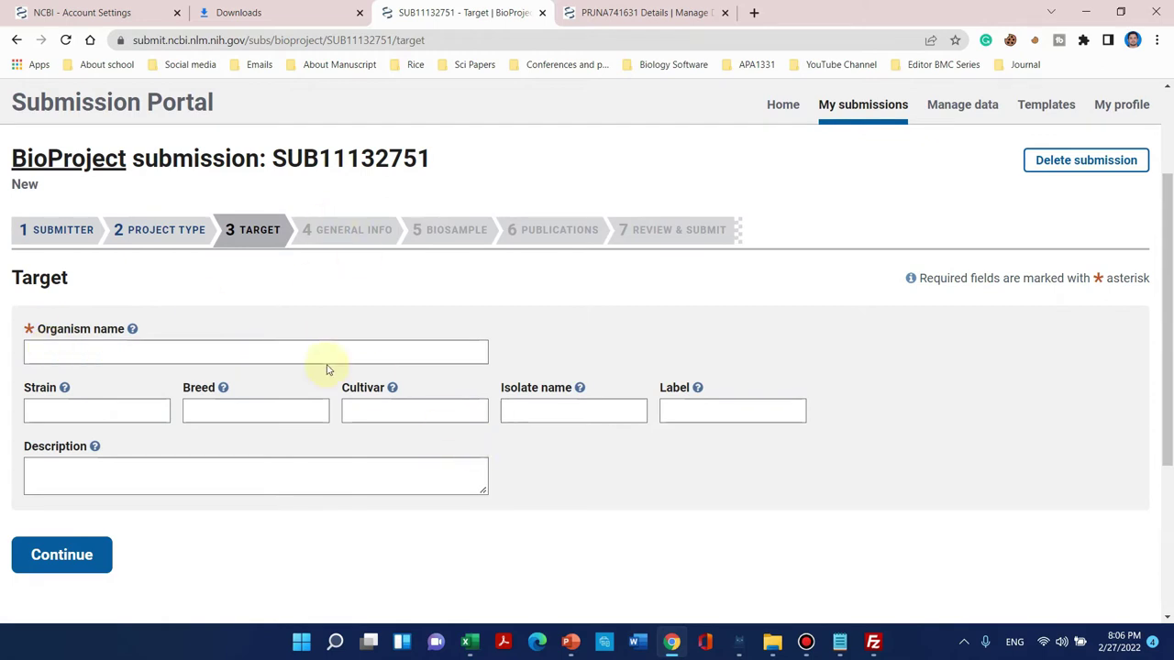
Step: Paste 'Helictotrichon virescens' from Excel cell B10 into the Organism name field
{"action": "mouse_move", "coordinate": [872, 644]}
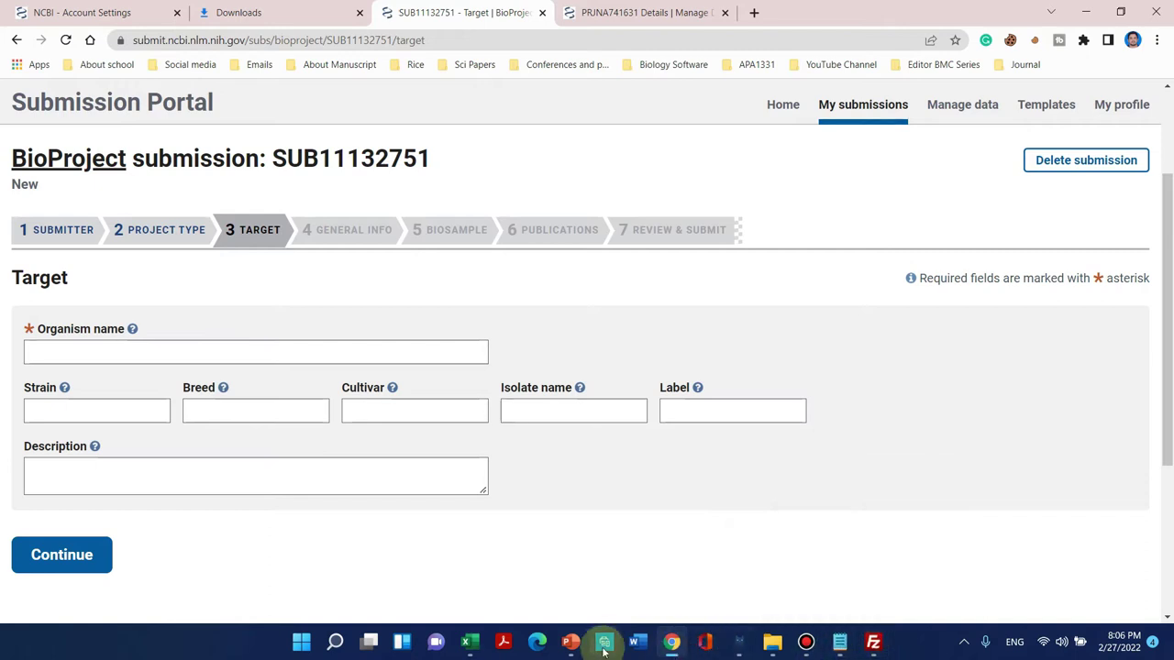
{"action": "left_click", "coordinate": [473, 643]}
{"action": "left_click", "coordinate": [535, 232]}
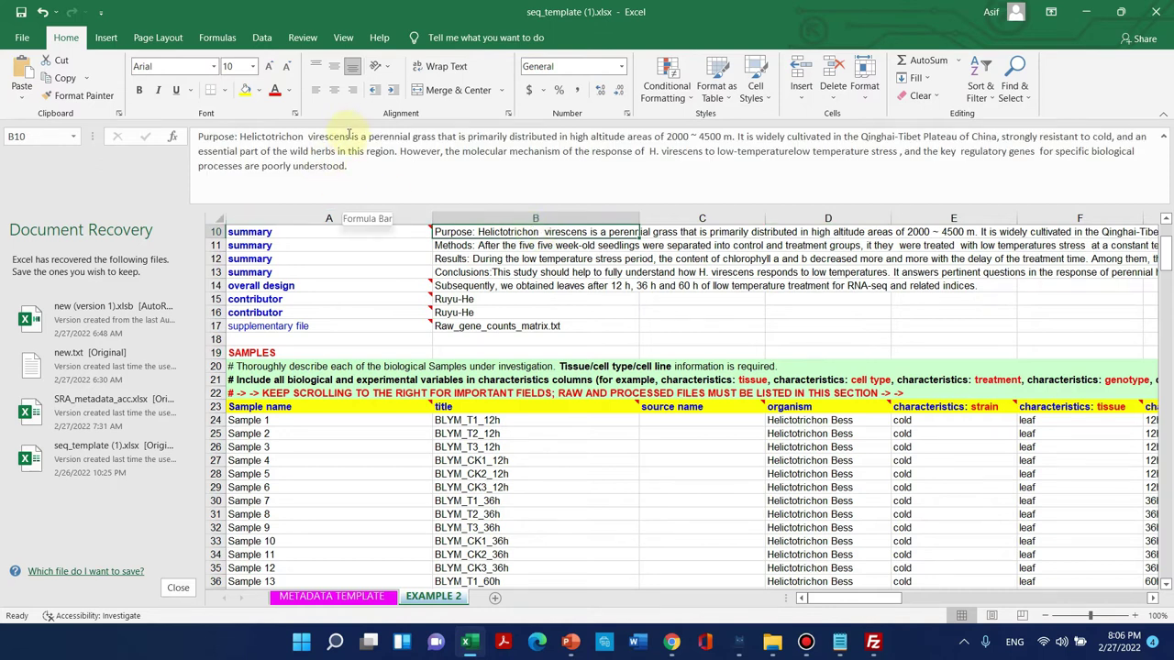
{"action": "left_click_drag", "start_coordinate": [348, 136], "coordinate": [242, 135]}
{"action": "key", "text": "ctrl+c"}
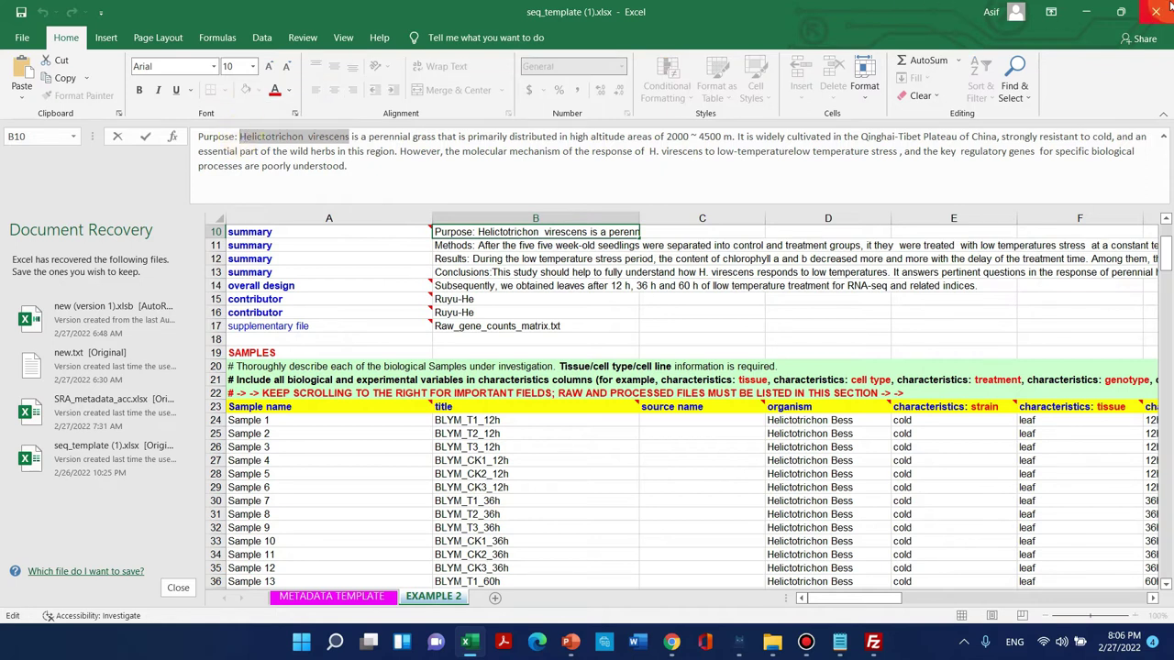
{"action": "left_click", "coordinate": [1086, 12]}
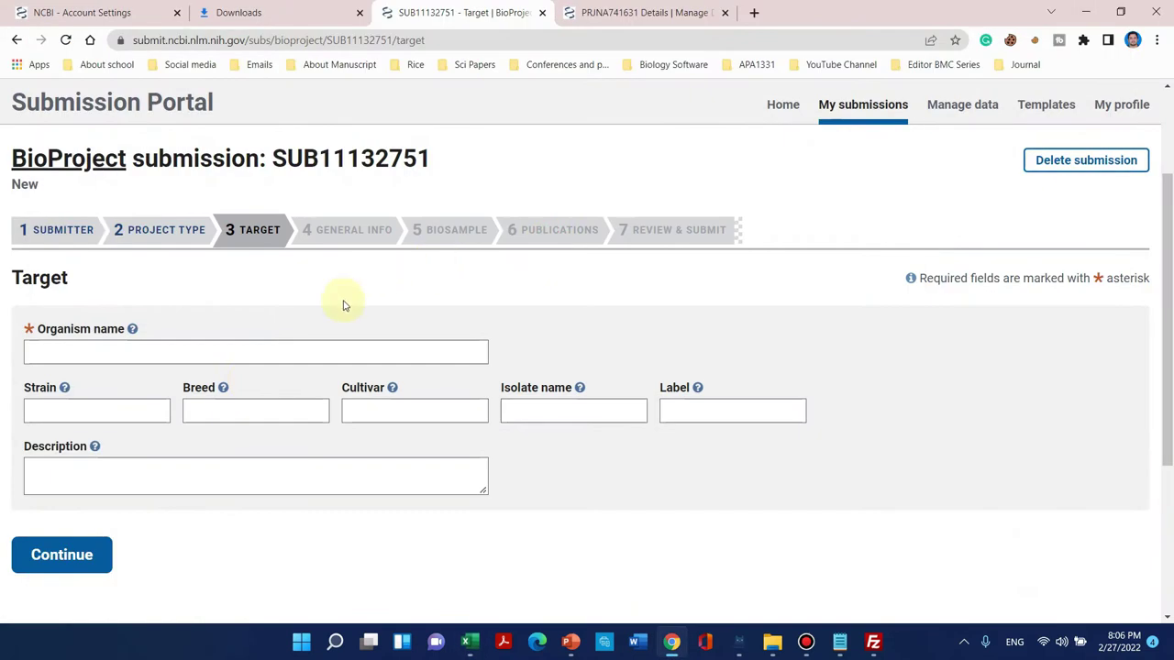
{"action": "left_click", "coordinate": [230, 358]}
{"action": "key", "text": "ctrl+v"}
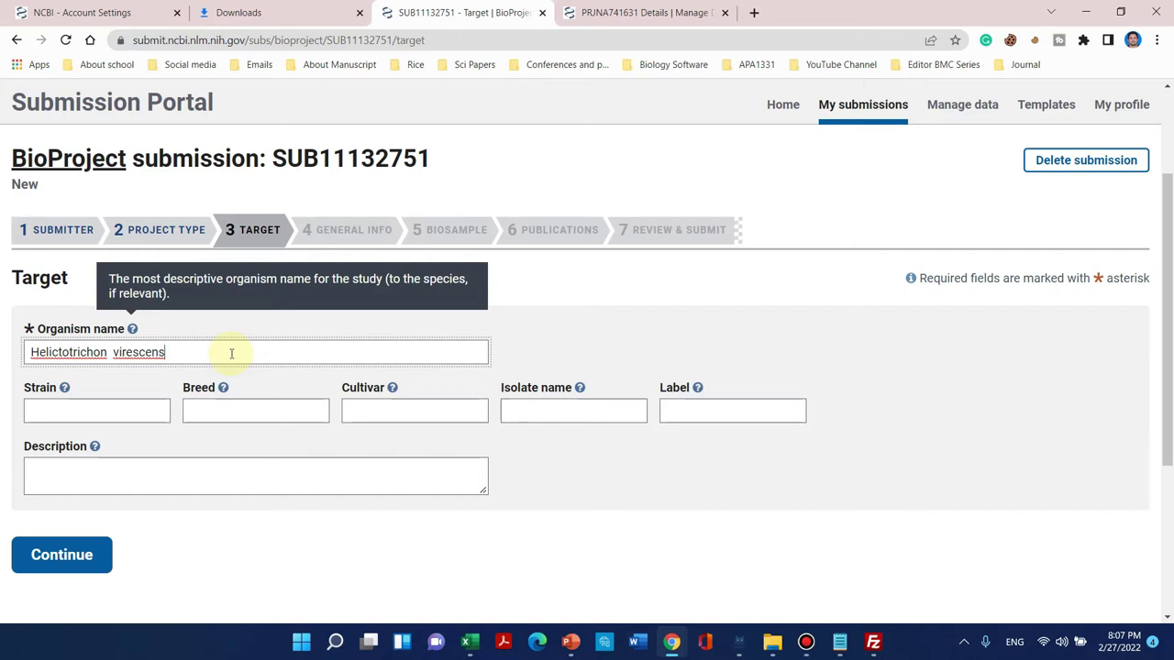
Step: Leave the strain, breed, cultivar and label fields blank and continue to General Info
{"action": "left_click", "coordinate": [150, 405]}
{"action": "left_click", "coordinate": [230, 349]}
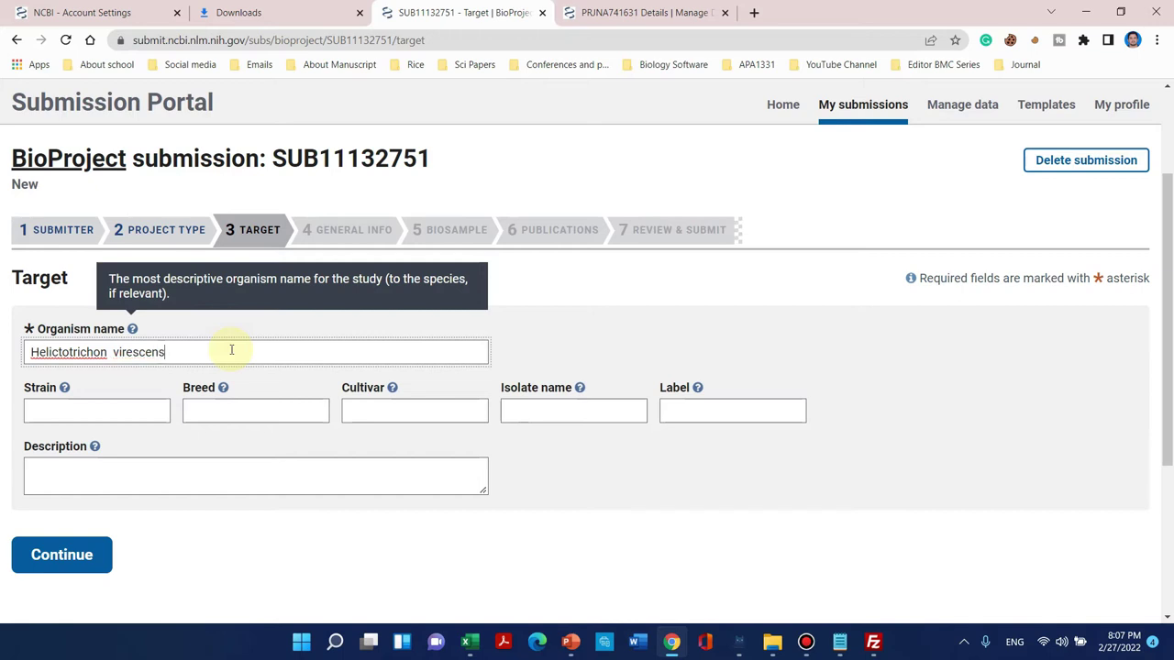
{"action": "left_click", "coordinate": [151, 406]}
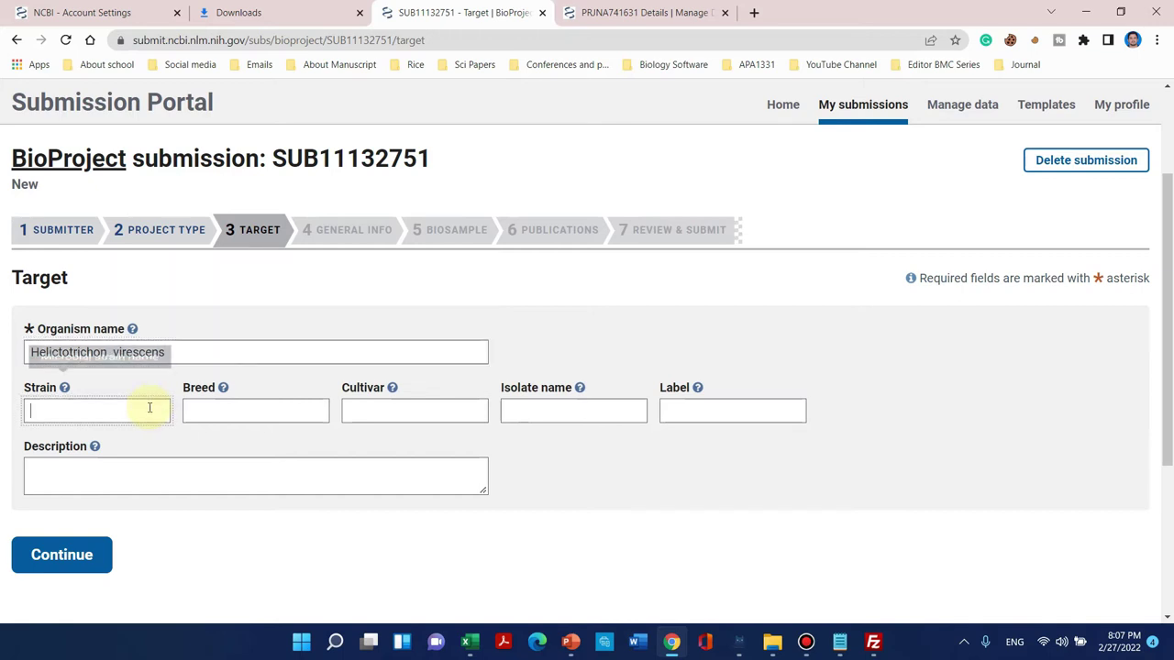
{"action": "left_click", "coordinate": [240, 410]}
{"action": "left_click", "coordinate": [378, 414]}
{"action": "left_click", "coordinate": [724, 407]}
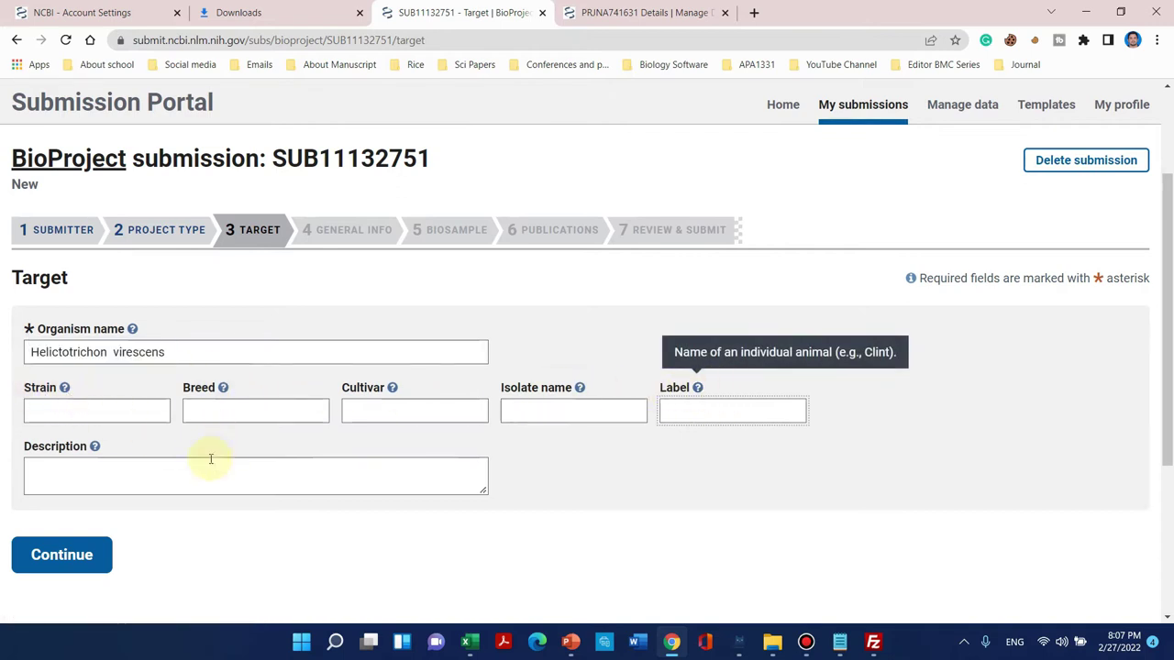
{"action": "left_click", "coordinate": [290, 286]}
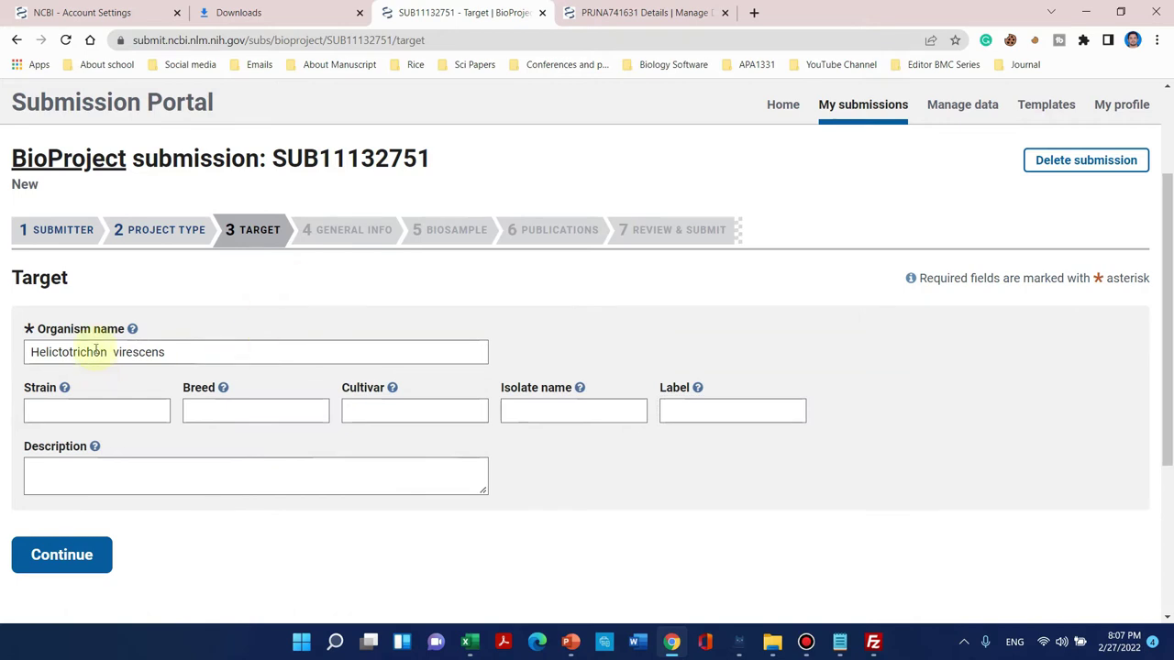
{"action": "left_click", "coordinate": [87, 562]}
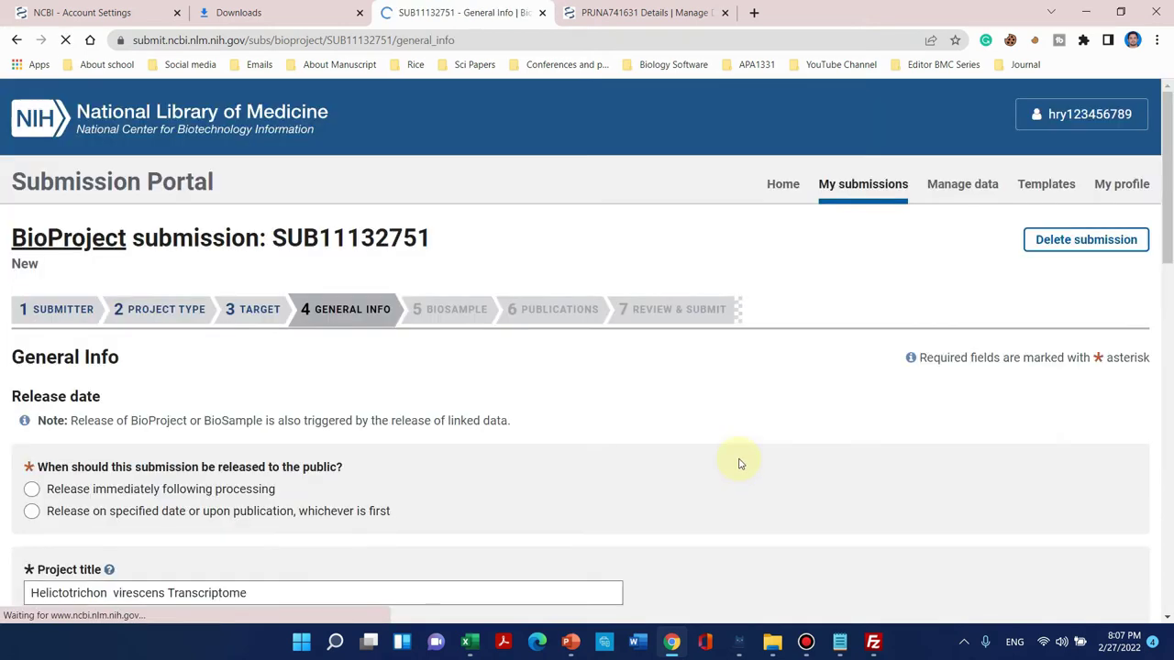
Step: Set the release option to 'Release immediately following processing'
{"action": "scroll", "coordinate": [740, 463], "scroll_direction": "down", "scroll_amount": 2}
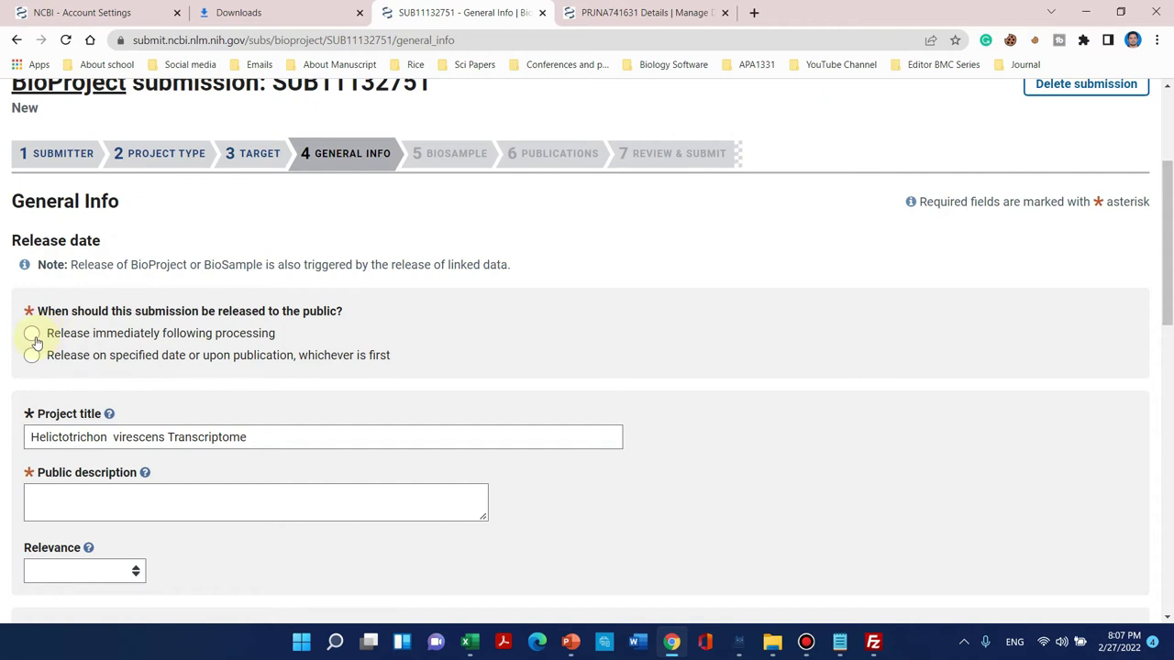
{"action": "left_click", "coordinate": [33, 336]}
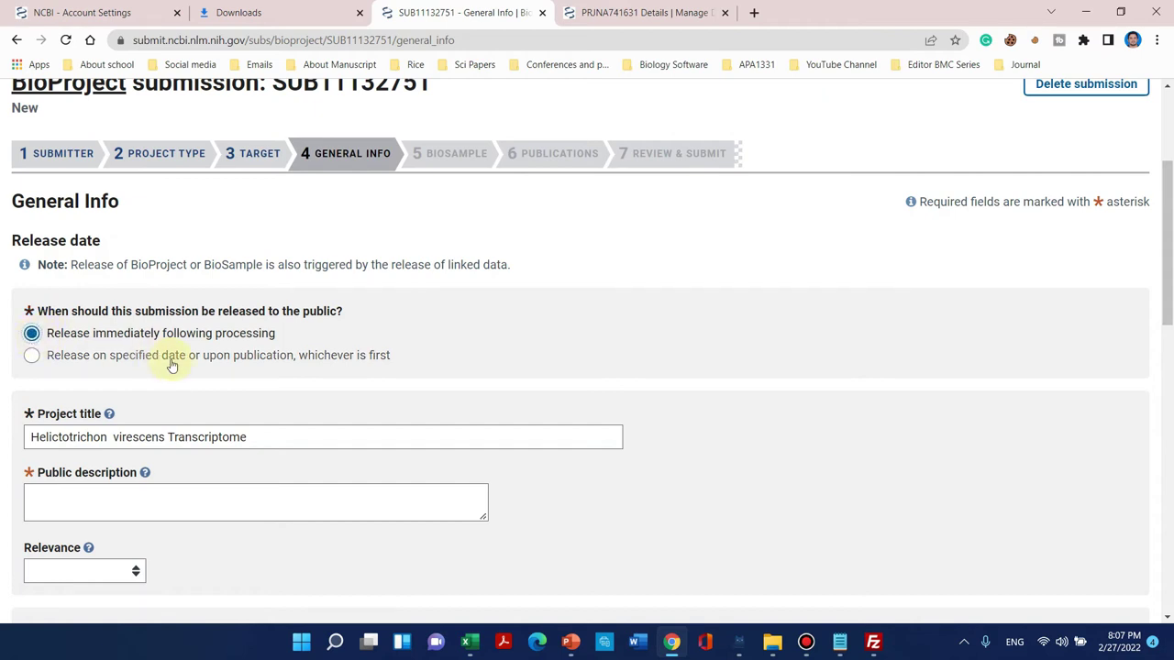
{"action": "scroll", "coordinate": [88, 344], "scroll_direction": "down", "scroll_amount": 1}
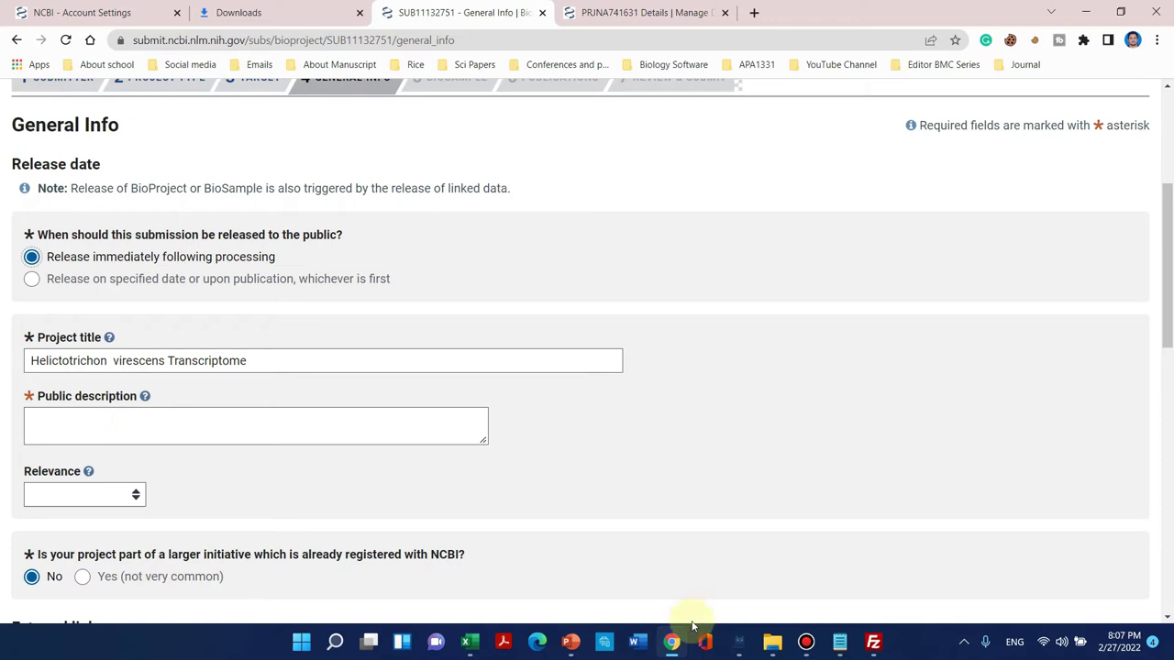
Step: Copy the Purpose paragraph from Excel cell B10 for the Public description field
{"action": "left_click", "coordinate": [468, 642]}
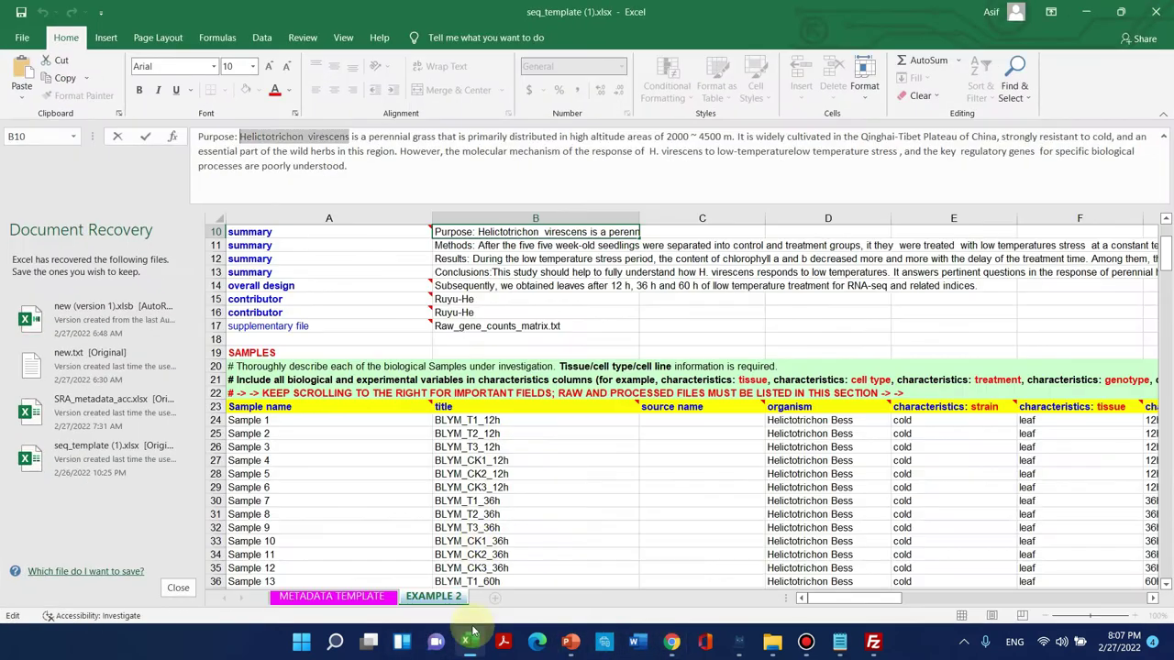
{"action": "left_click", "coordinate": [501, 248]}
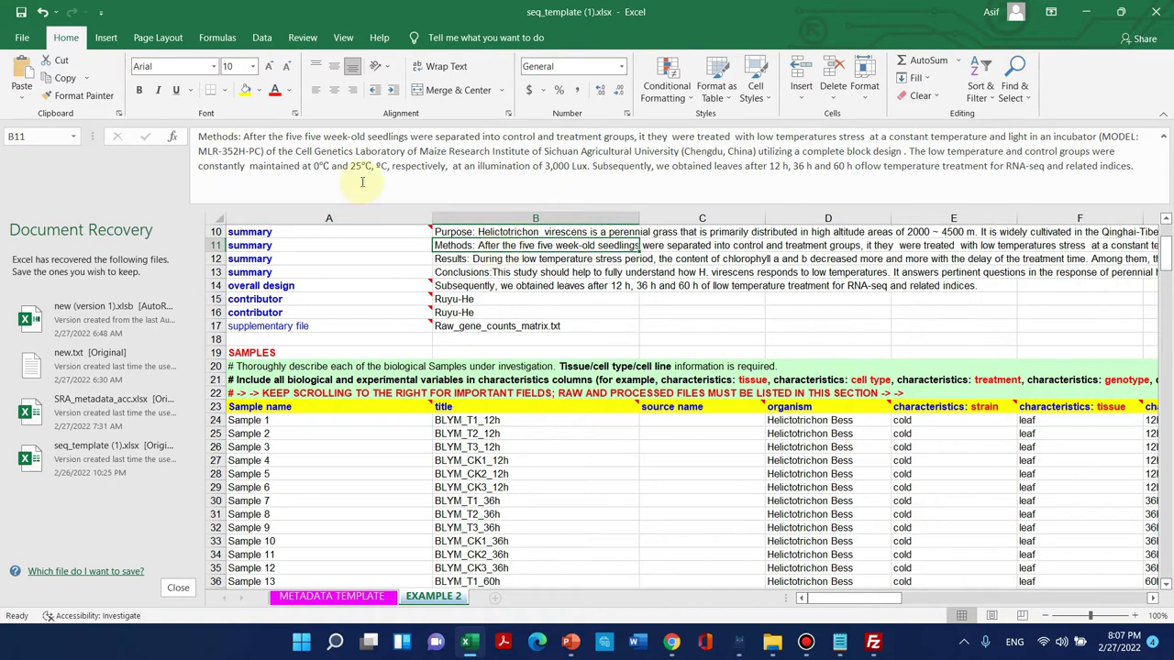
{"action": "left_click", "coordinate": [502, 261]}
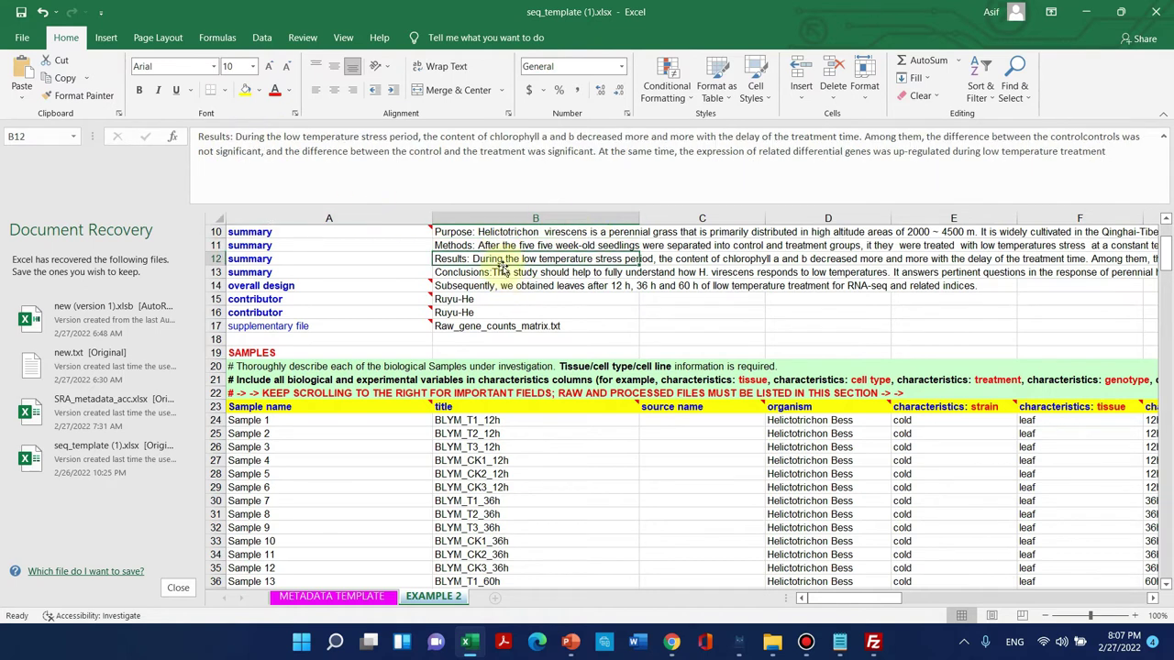
{"action": "left_click", "coordinate": [500, 274]}
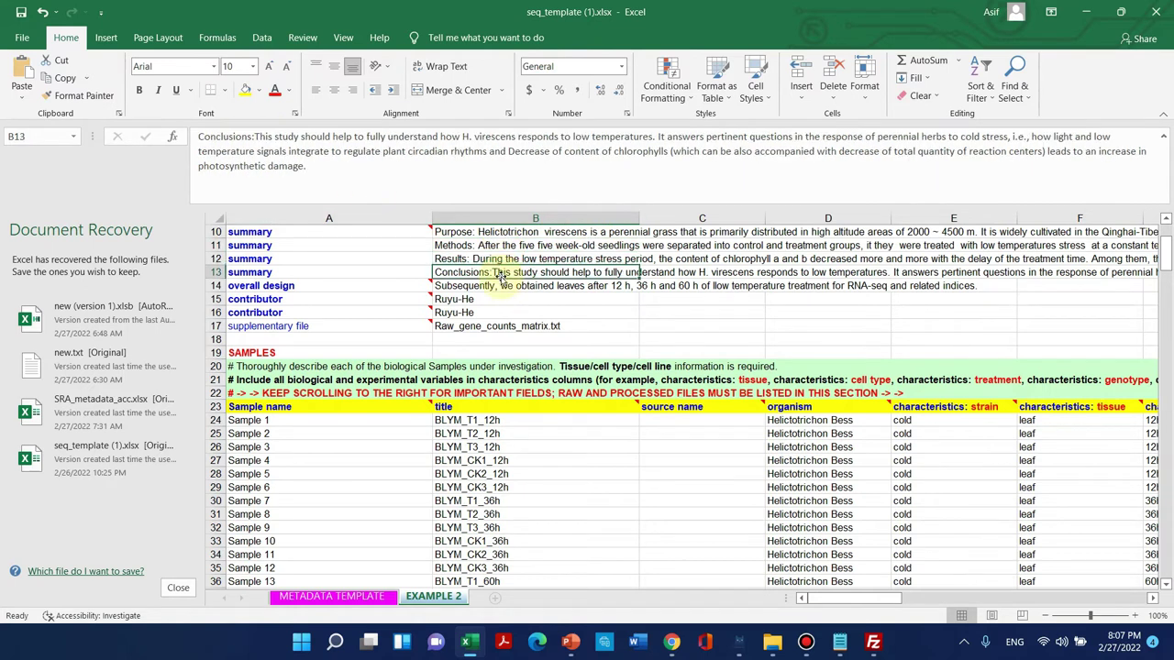
{"action": "left_click", "coordinate": [466, 232]}
{"action": "left_click_drag", "start_coordinate": [344, 166], "coordinate": [165, 122]}
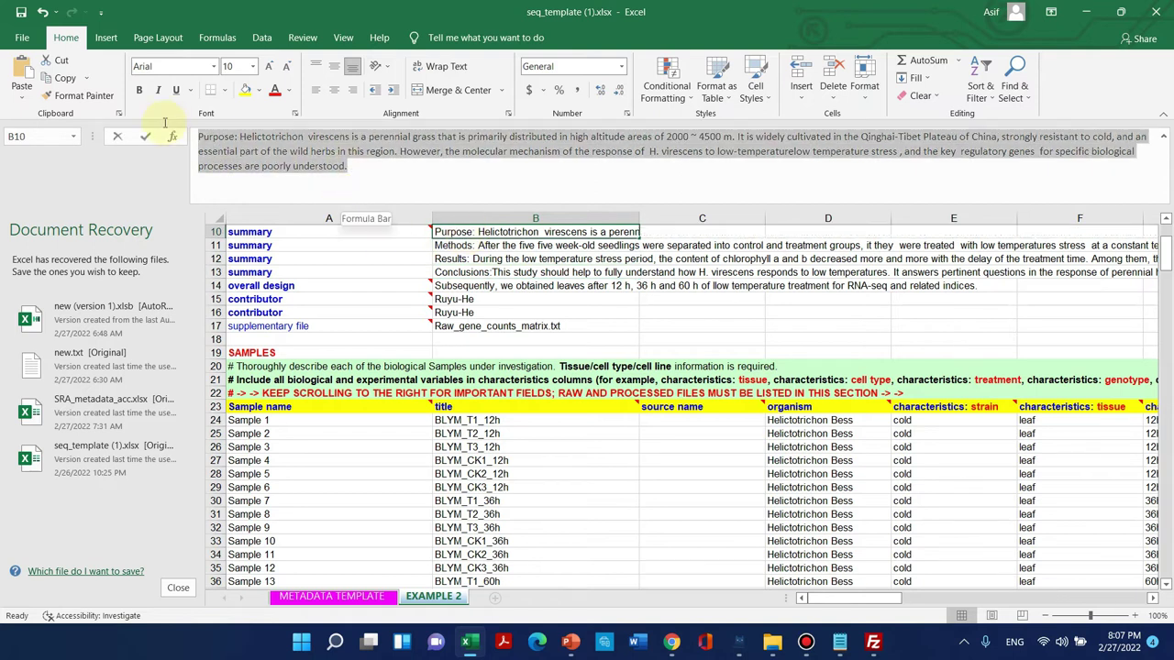
{"action": "right_click", "coordinate": [240, 139]}
{"action": "left_click", "coordinate": [266, 176]}
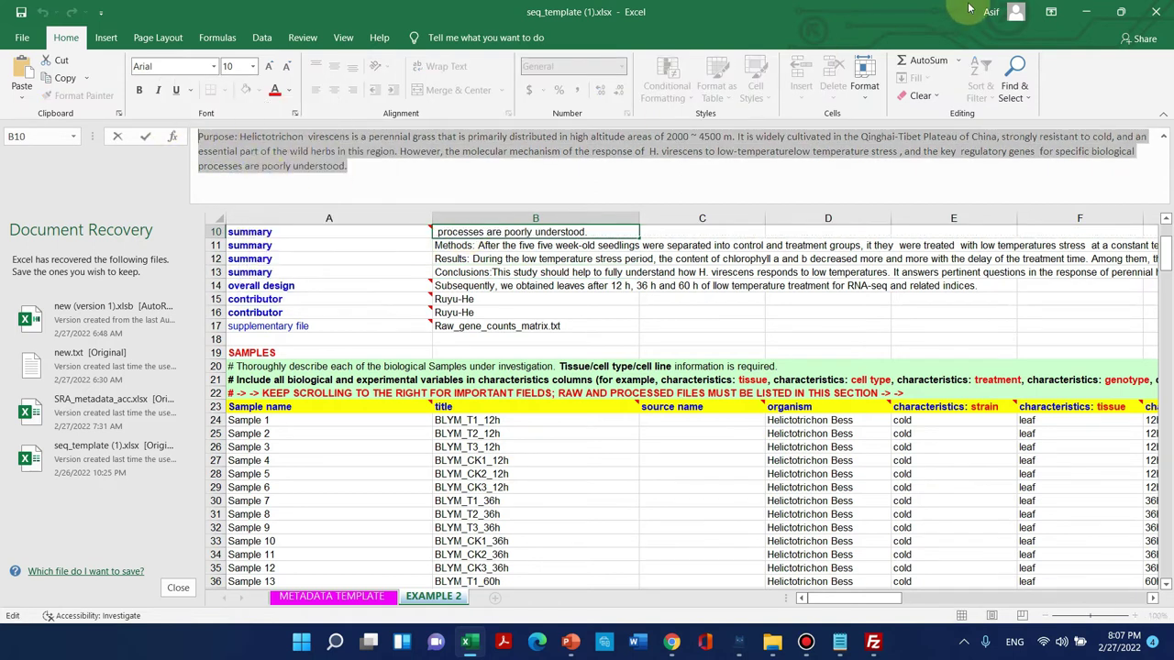
{"action": "left_click", "coordinate": [1085, 11]}
{"action": "left_click", "coordinate": [165, 430]}
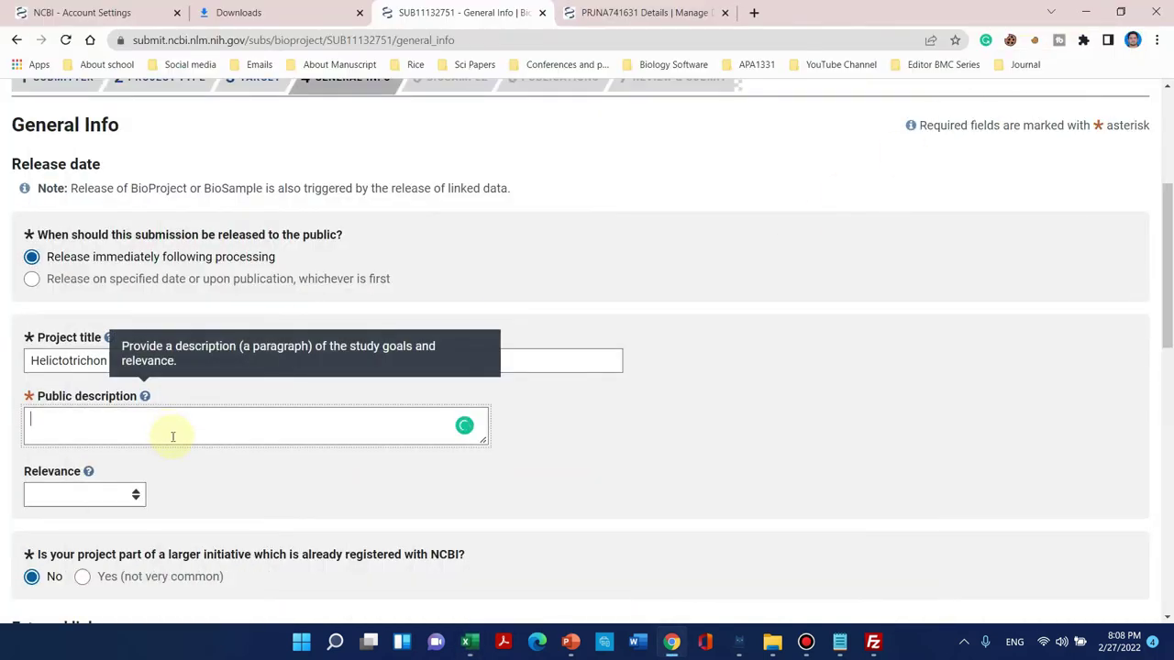
Step: Paste the Purpose paragraph as the public description and set relevance to Agricultural
{"action": "key", "text": "ctrl+v"}
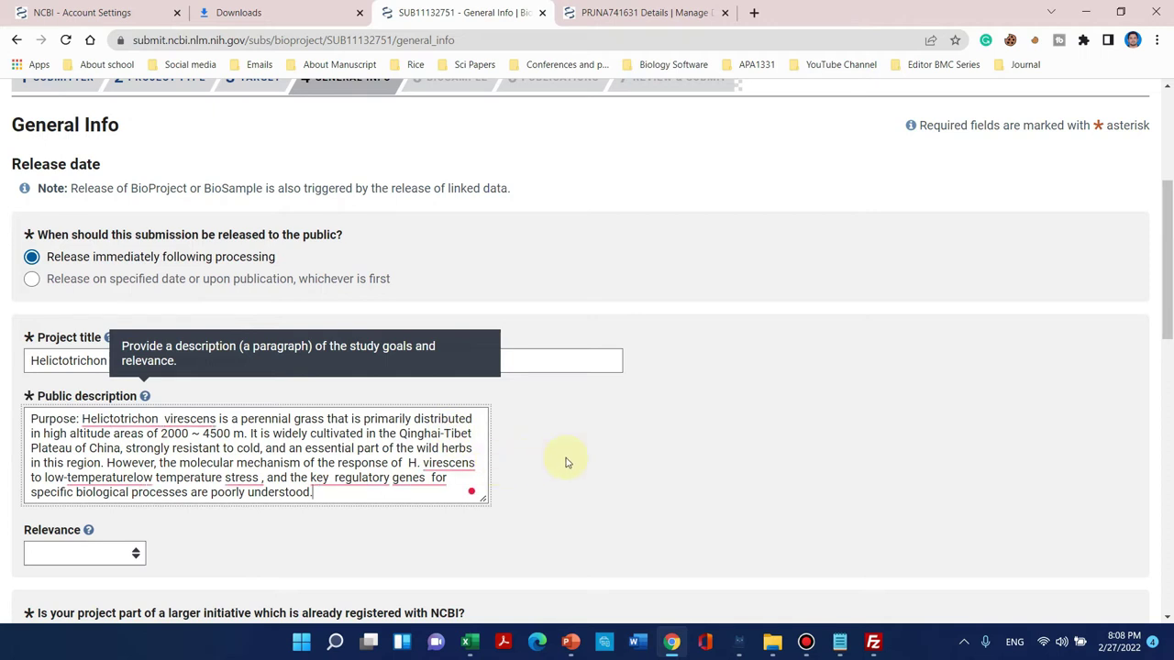
{"action": "scroll", "coordinate": [358, 463], "scroll_direction": "down", "scroll_amount": 2}
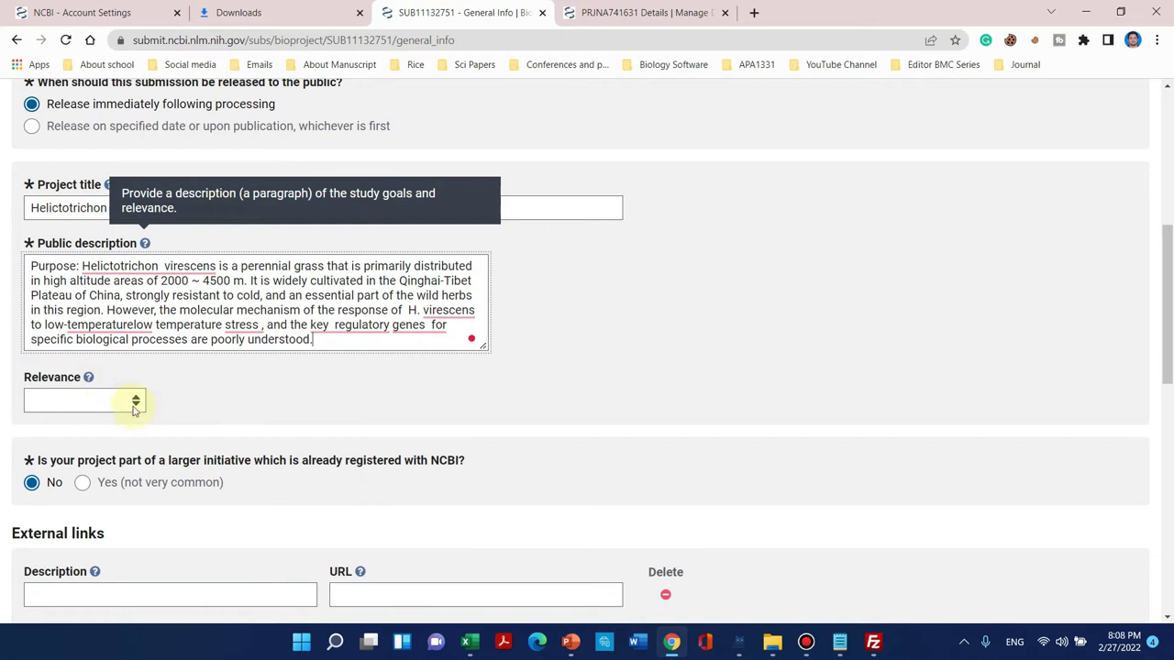
{"action": "left_click", "coordinate": [137, 403]}
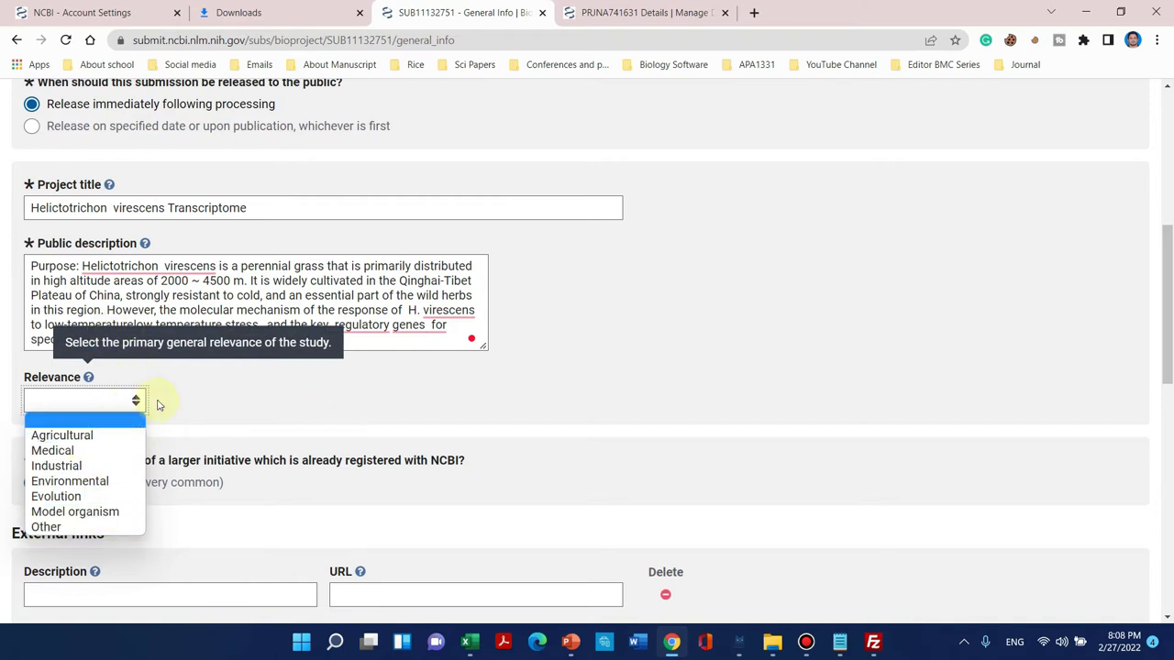
{"action": "left_click", "coordinate": [91, 435]}
Step: Submit the General Info page from the bottom of the form
{"action": "scroll", "coordinate": [184, 486], "scroll_direction": "down", "scroll_amount": 1}
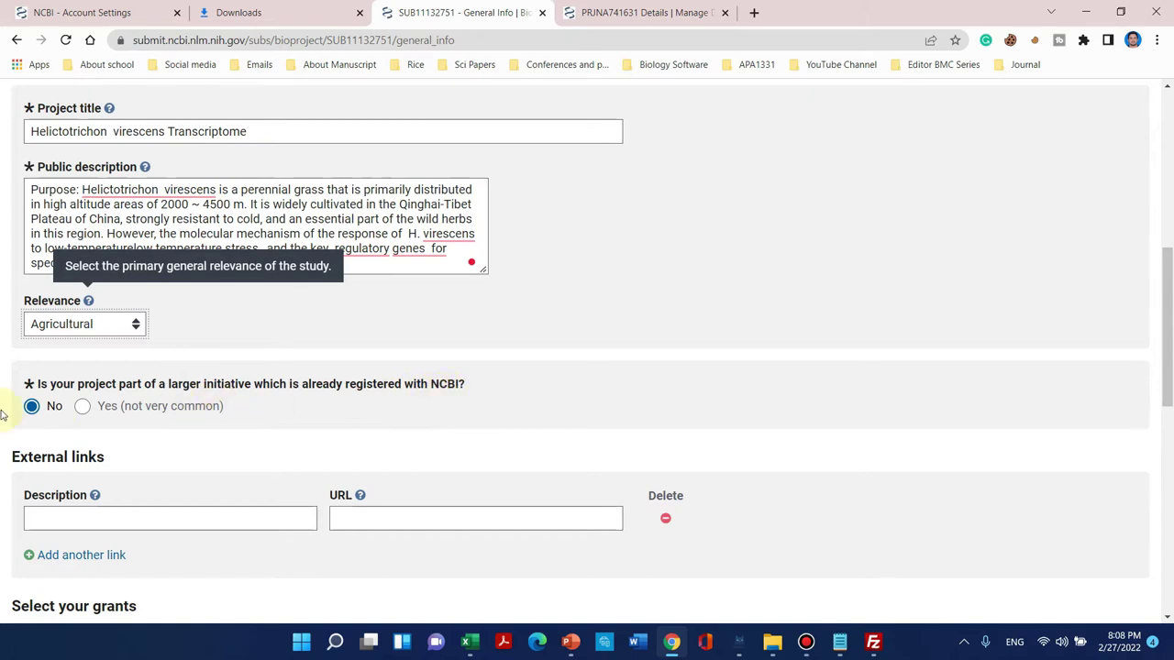
{"action": "scroll", "coordinate": [152, 387], "scroll_direction": "down", "scroll_amount": 1}
{"action": "scroll", "coordinate": [37, 367], "scroll_direction": "down", "scroll_amount": 2}
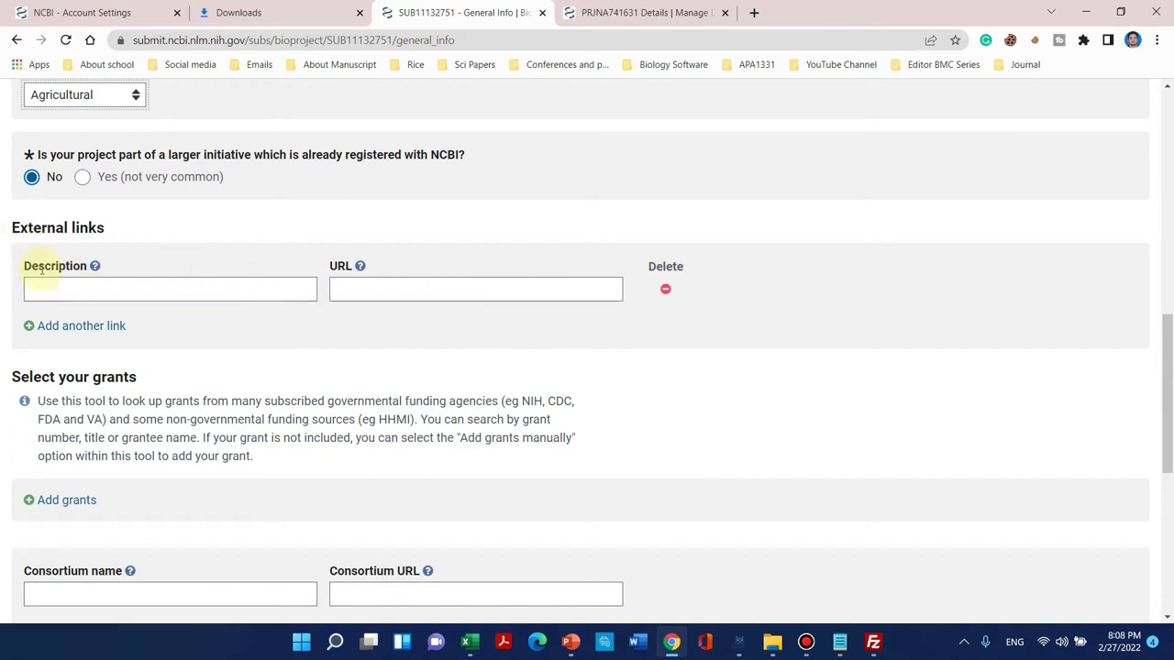
{"action": "scroll", "coordinate": [27, 278], "scroll_direction": "down", "scroll_amount": 1}
{"action": "scroll", "coordinate": [27, 278], "scroll_direction": "up", "scroll_amount": 2}
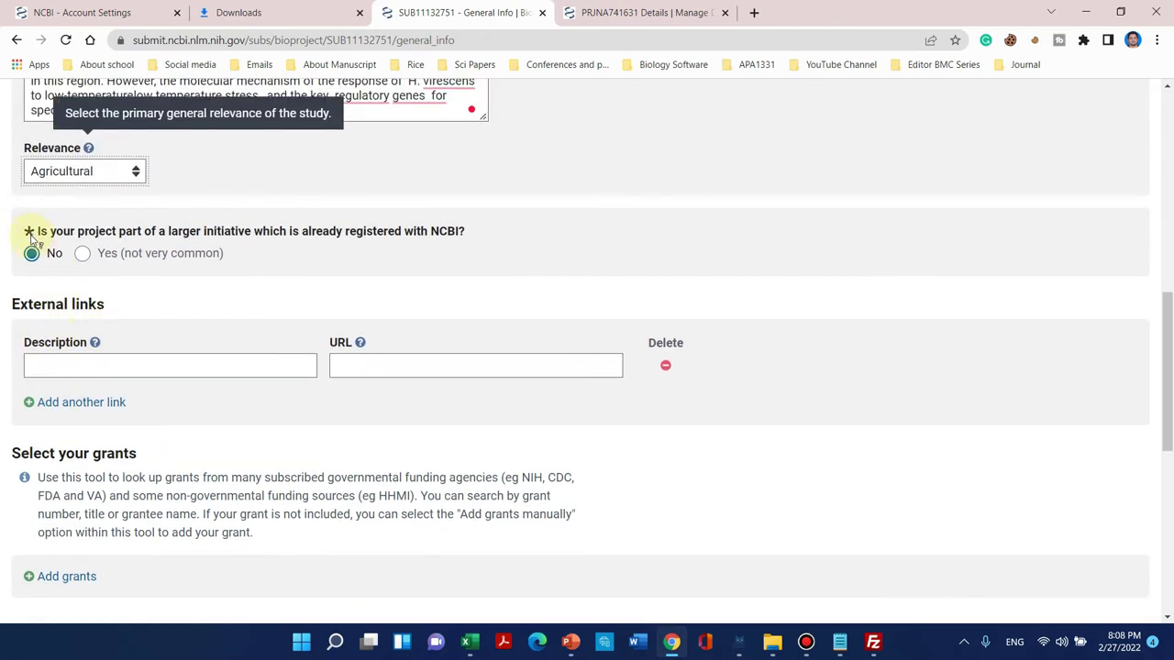
{"action": "scroll", "coordinate": [30, 237], "scroll_direction": "down", "scroll_amount": 5}
{"action": "left_click", "coordinate": [57, 375]}
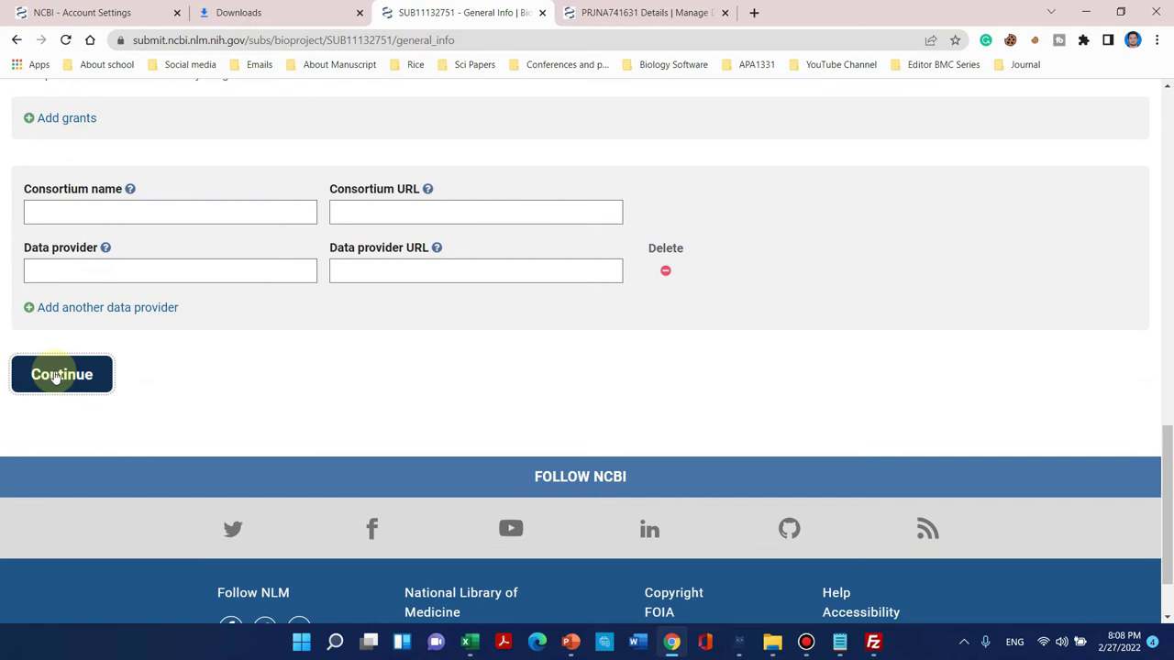
{"action": "scroll", "coordinate": [545, 340], "scroll_direction": "up", "scroll_amount": 1}
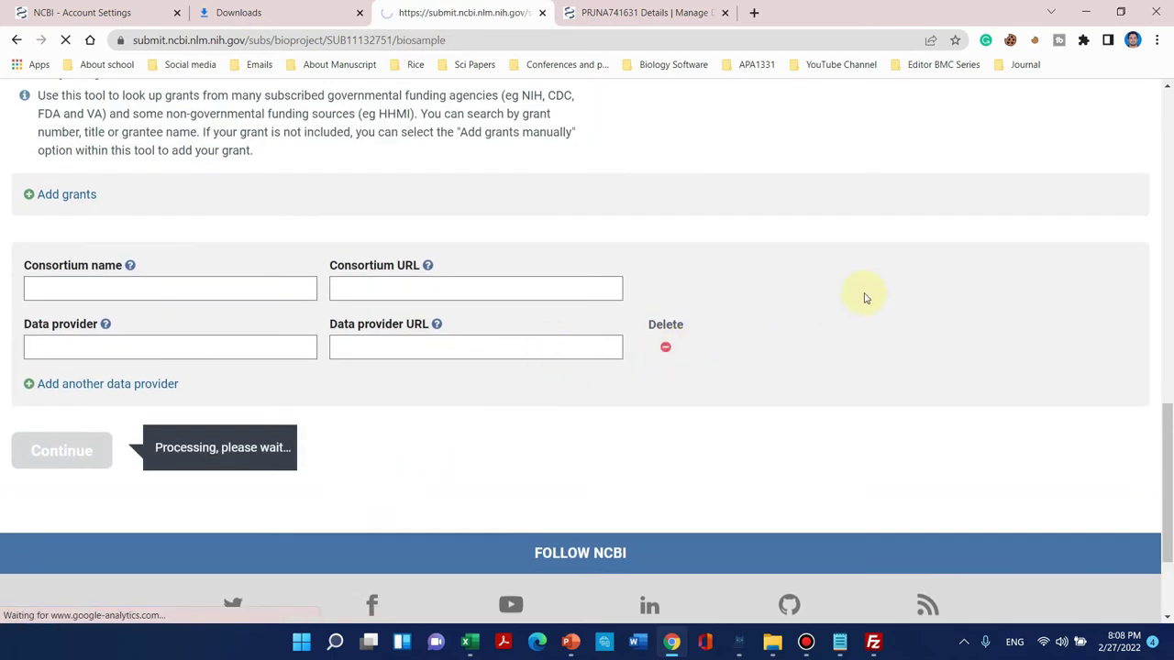
Step: Skip the BioSample and Publications steps without adding a sample or publication
{"action": "scroll", "coordinate": [866, 298], "scroll_direction": "down", "scroll_amount": 2}
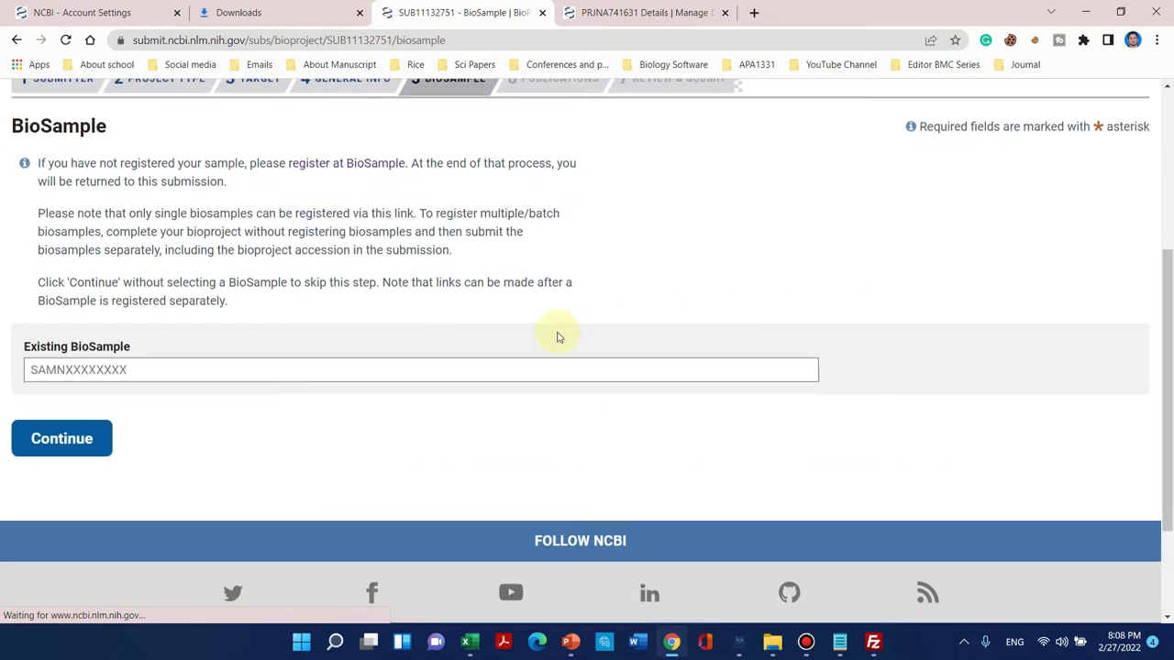
{"action": "scroll", "coordinate": [118, 419], "scroll_direction": "up", "scroll_amount": 1}
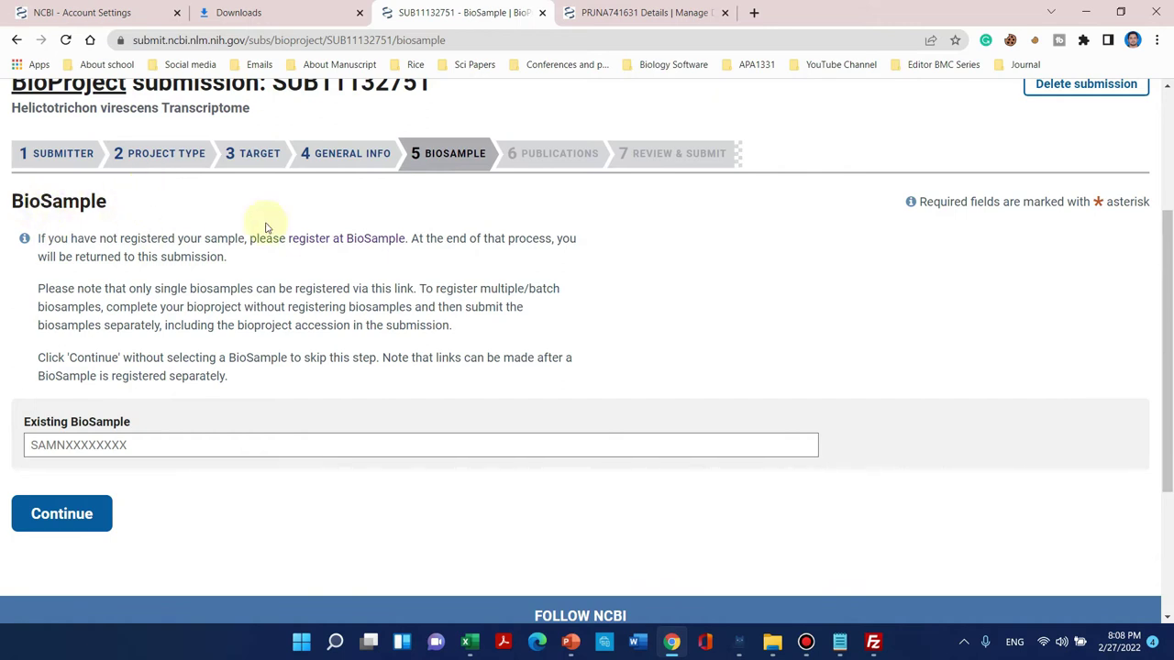
{"action": "left_click", "coordinate": [73, 520]}
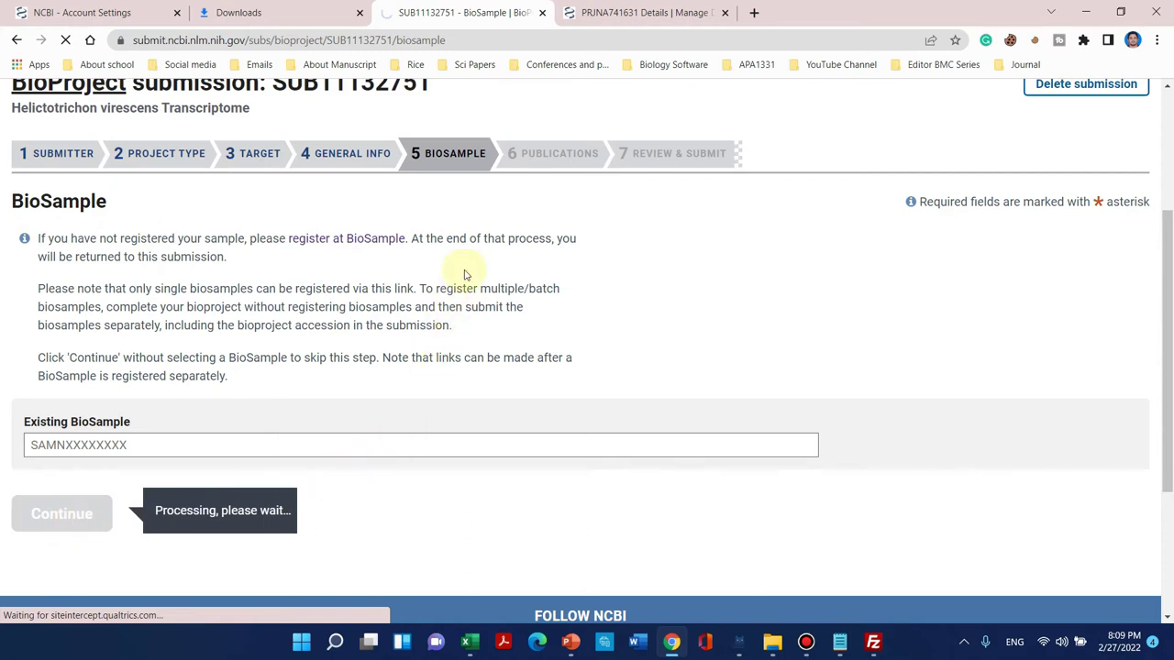
{"action": "scroll", "coordinate": [165, 511], "scroll_direction": "down", "scroll_amount": 2}
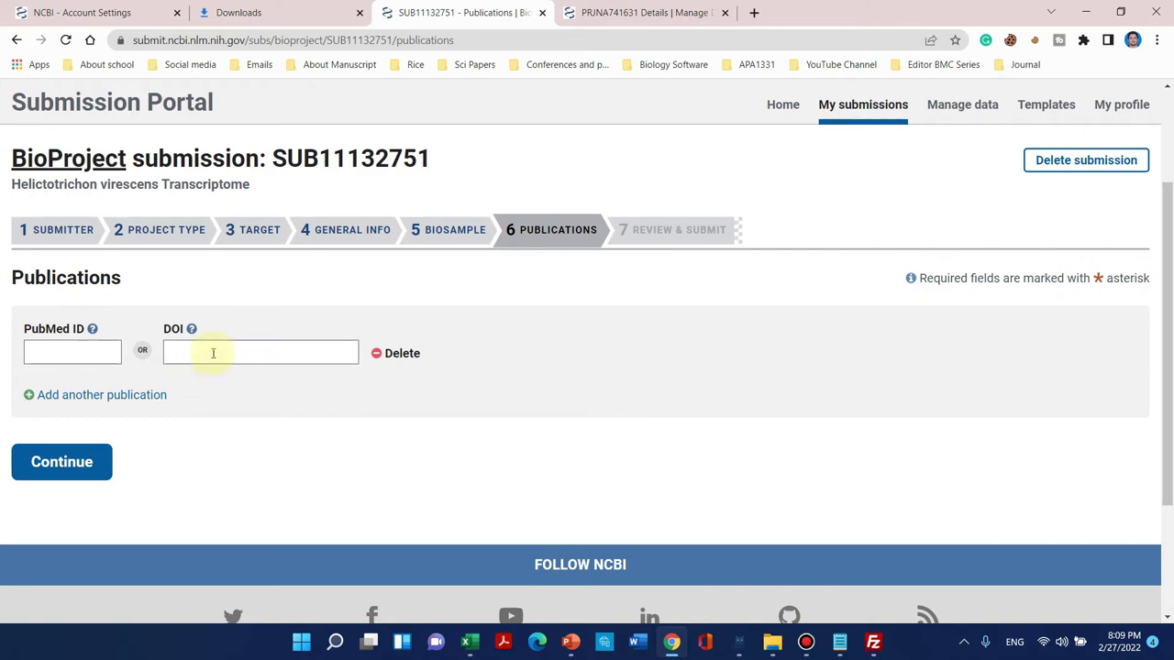
{"action": "left_click", "coordinate": [76, 475]}
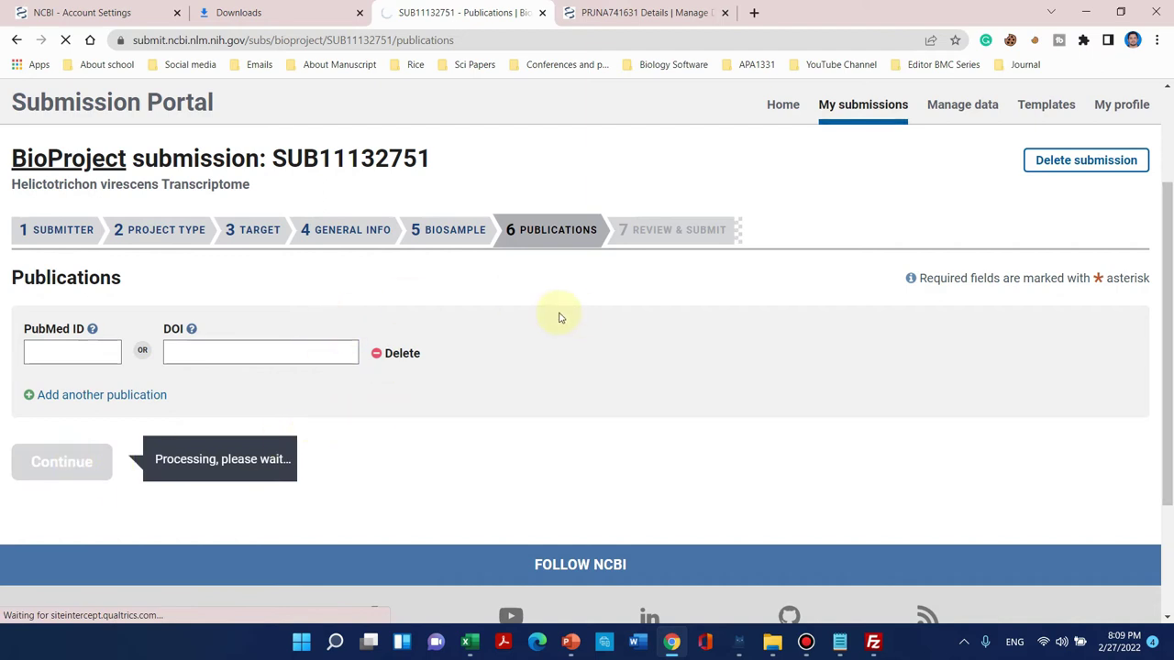
{"action": "scroll", "coordinate": [655, 453], "scroll_direction": "down", "scroll_amount": 2}
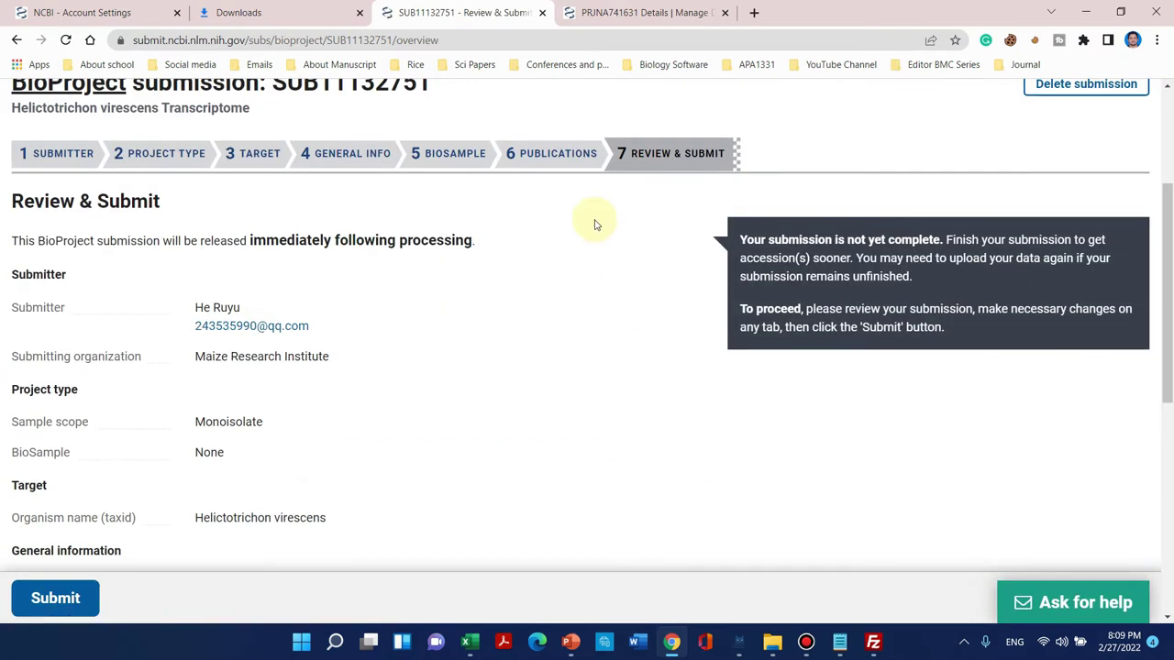
Step: Review the Helictotrichon virescens Transcriptome summary and submit the BioProject
{"action": "scroll", "coordinate": [348, 275], "scroll_direction": "down", "scroll_amount": 2}
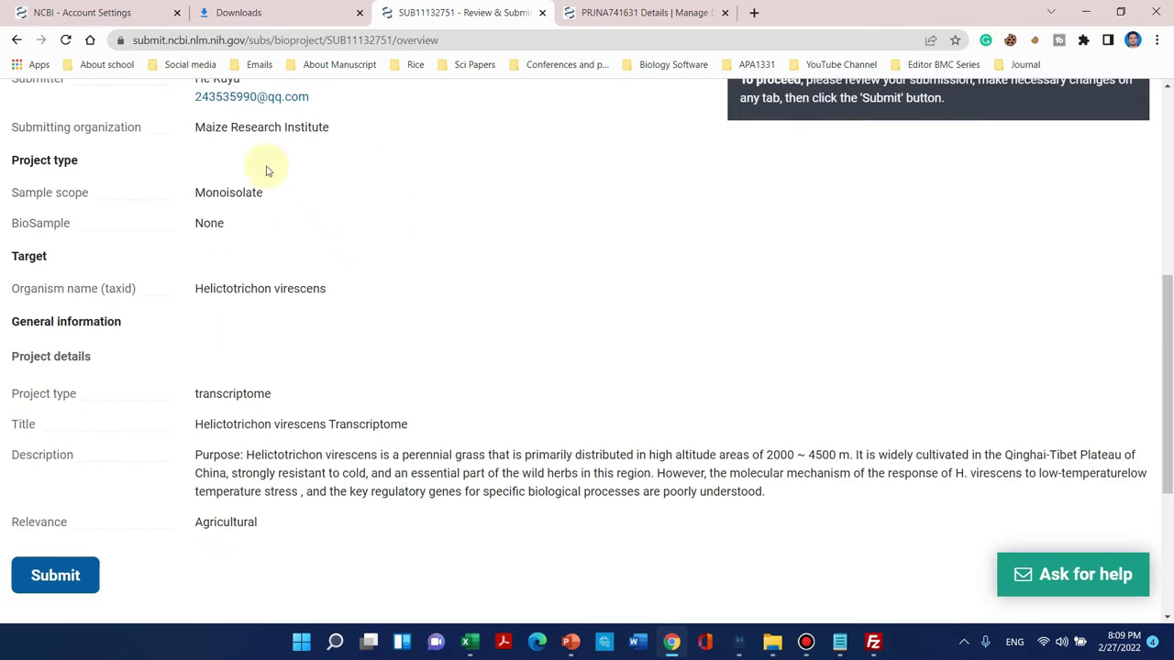
{"action": "scroll", "coordinate": [263, 201], "scroll_direction": "up", "scroll_amount": 2}
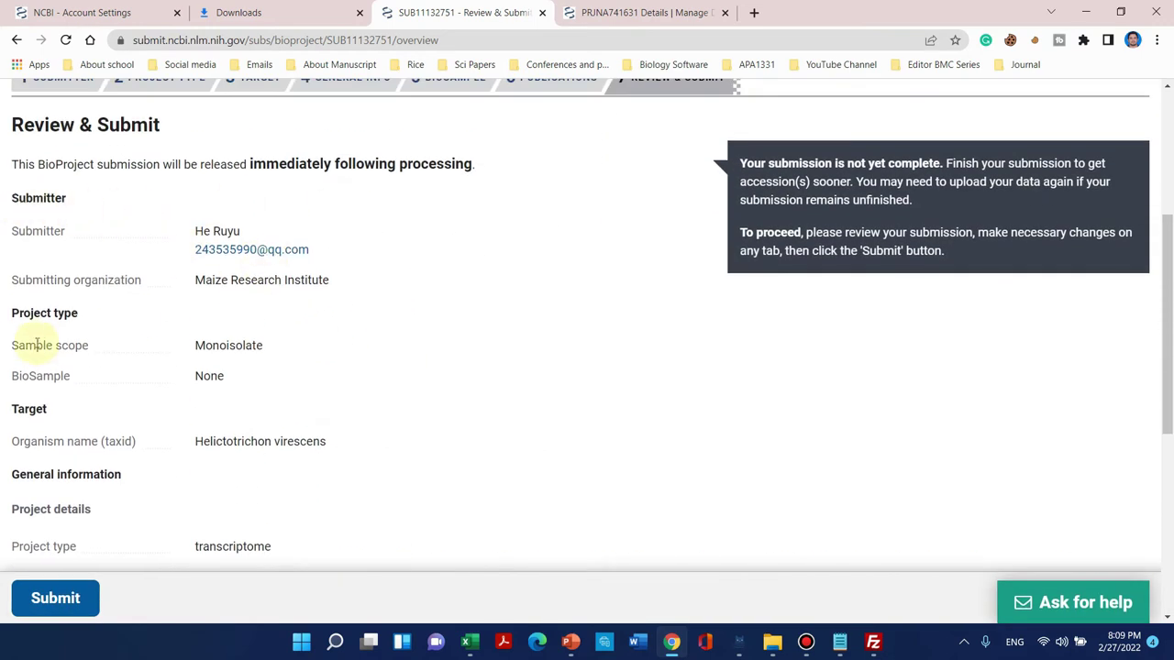
{"action": "scroll", "coordinate": [209, 351], "scroll_direction": "down", "scroll_amount": 1}
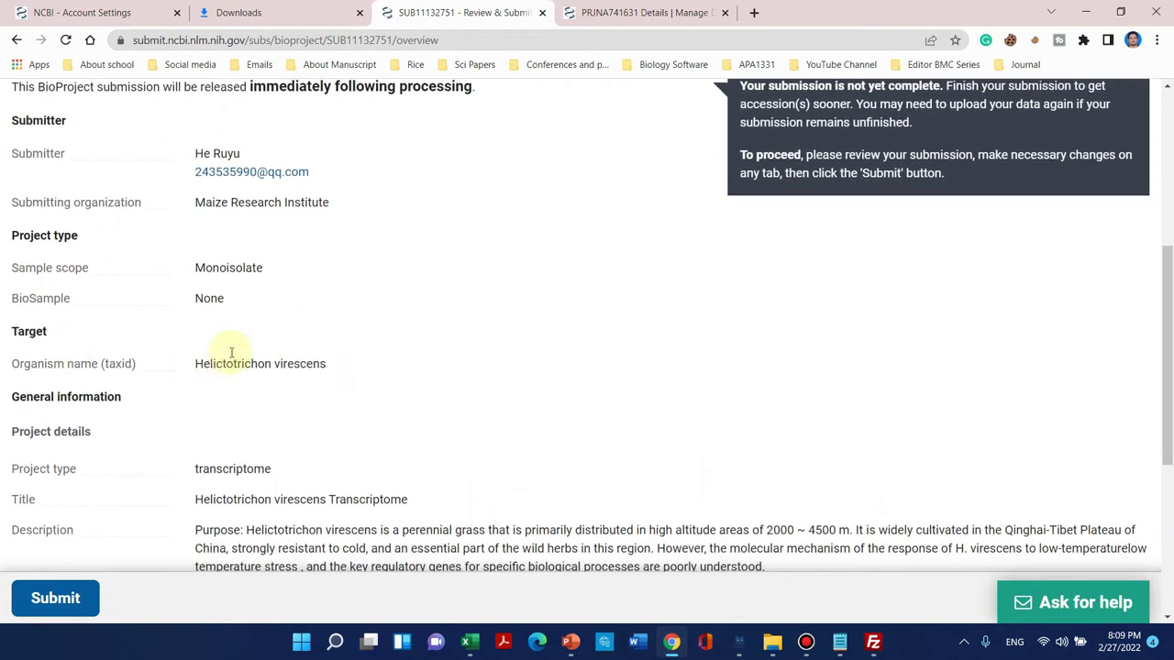
{"action": "scroll", "coordinate": [230, 357], "scroll_direction": "down", "scroll_amount": 2}
{"action": "scroll", "coordinate": [210, 394], "scroll_direction": "up", "scroll_amount": 1}
{"action": "scroll", "coordinate": [137, 430], "scroll_direction": "down", "scroll_amount": 1}
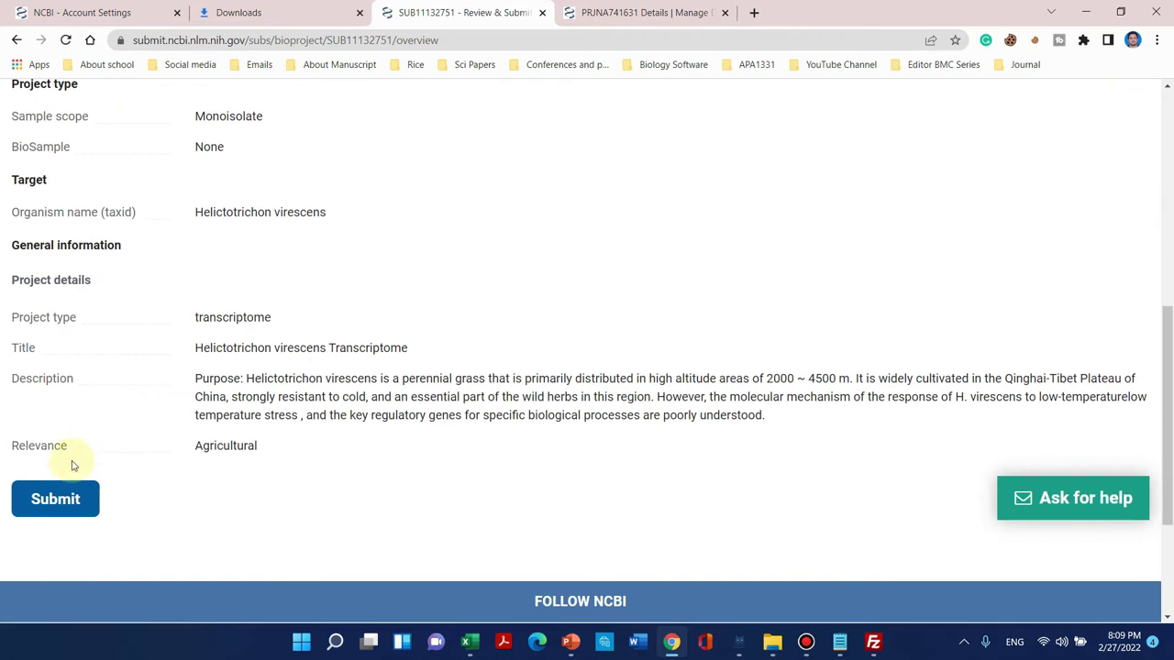
{"action": "left_click", "coordinate": [81, 507]}
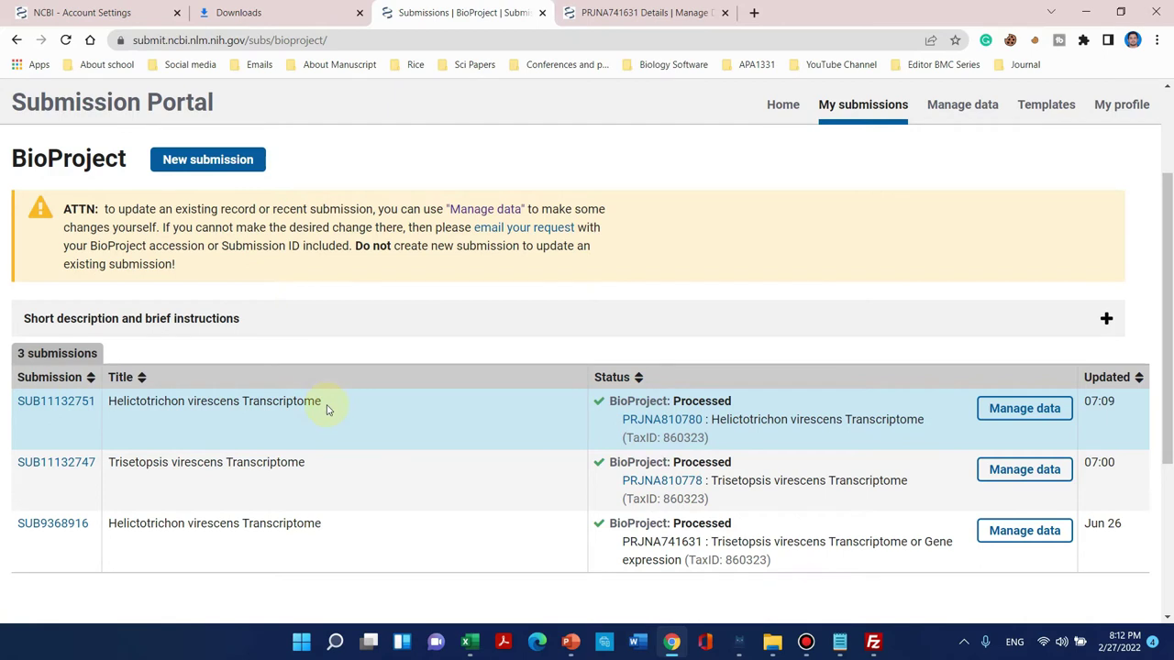
Step: Open submission SUB11132751 in a new browser tab
{"action": "right_click", "coordinate": [40, 407]}
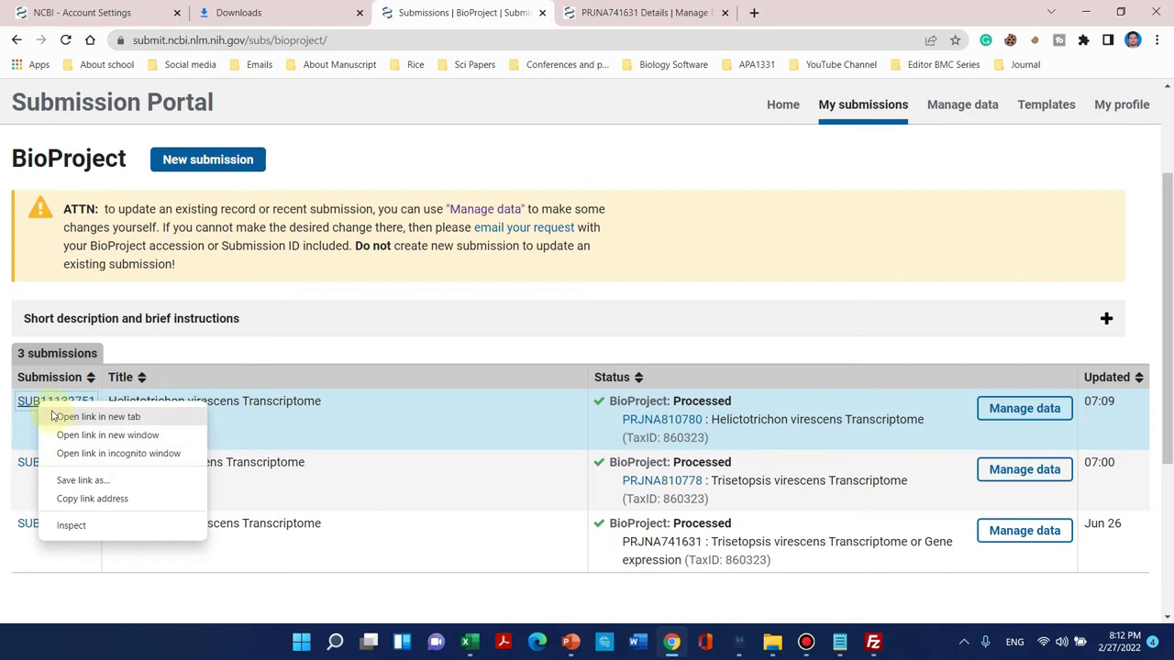
{"action": "left_click", "coordinate": [55, 417]}
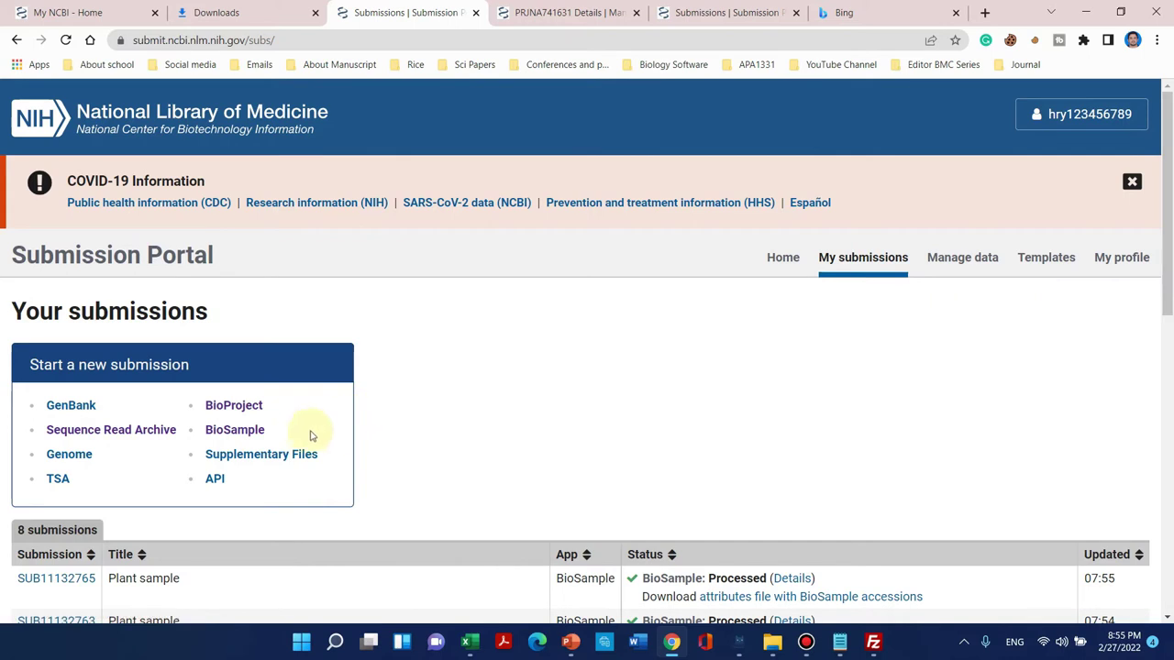
Step: Start a new BioSample submission and accept the prefilled submitter details
{"action": "left_click", "coordinate": [240, 432]}
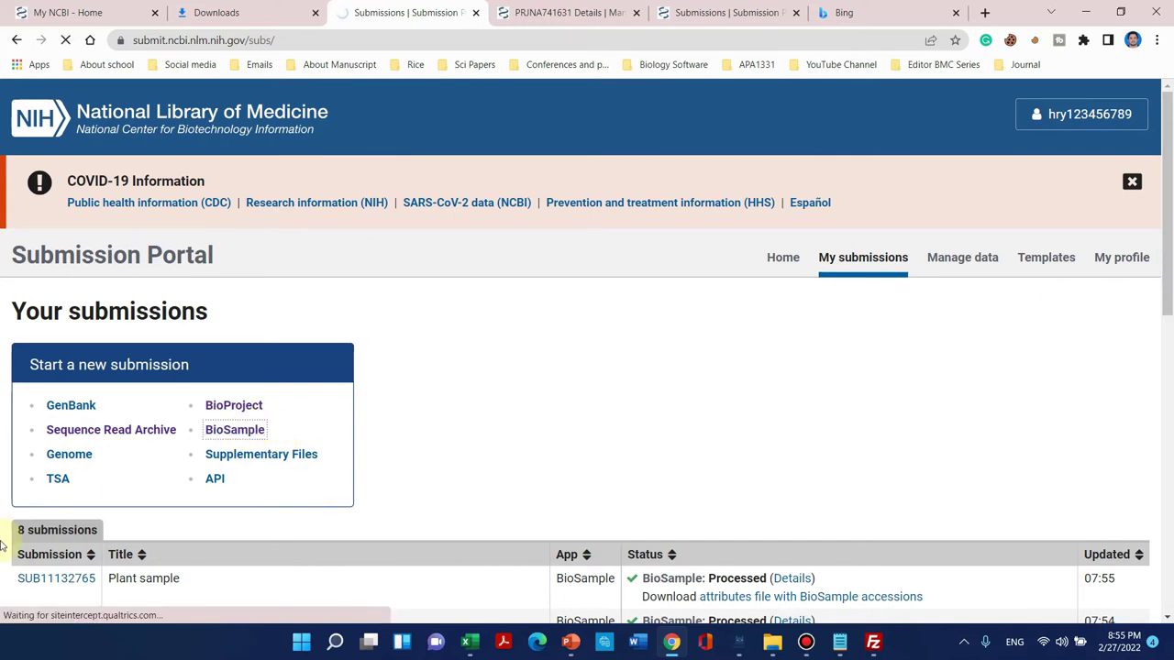
{"action": "scroll", "coordinate": [481, 372], "scroll_direction": "down", "scroll_amount": 1}
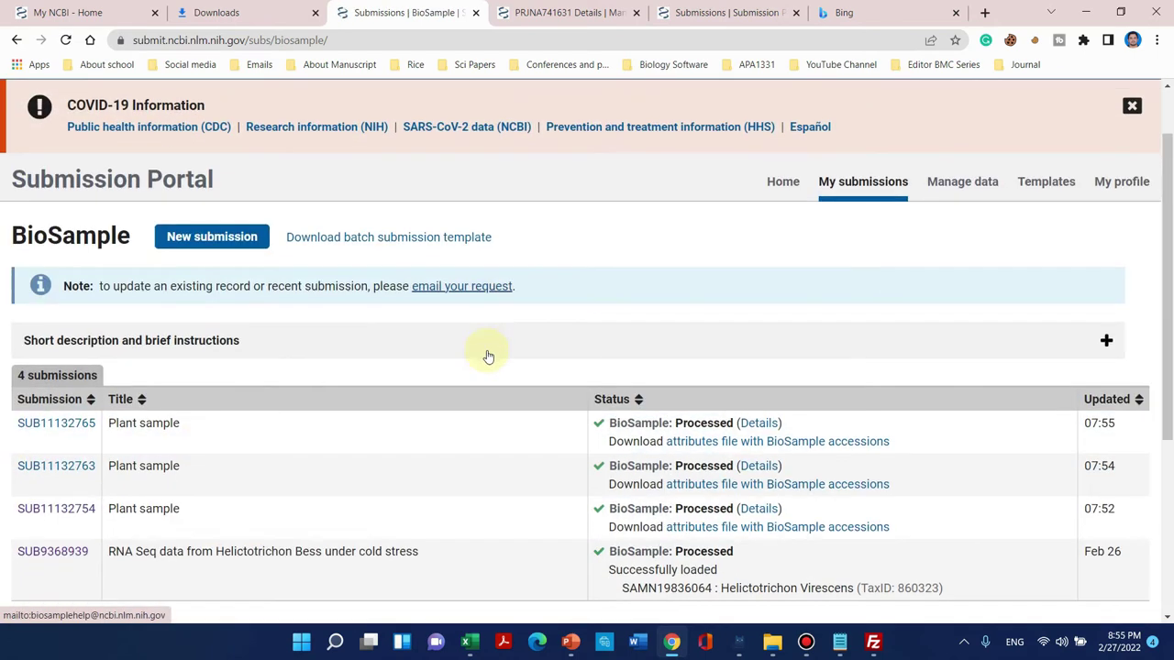
{"action": "left_click", "coordinate": [222, 240]}
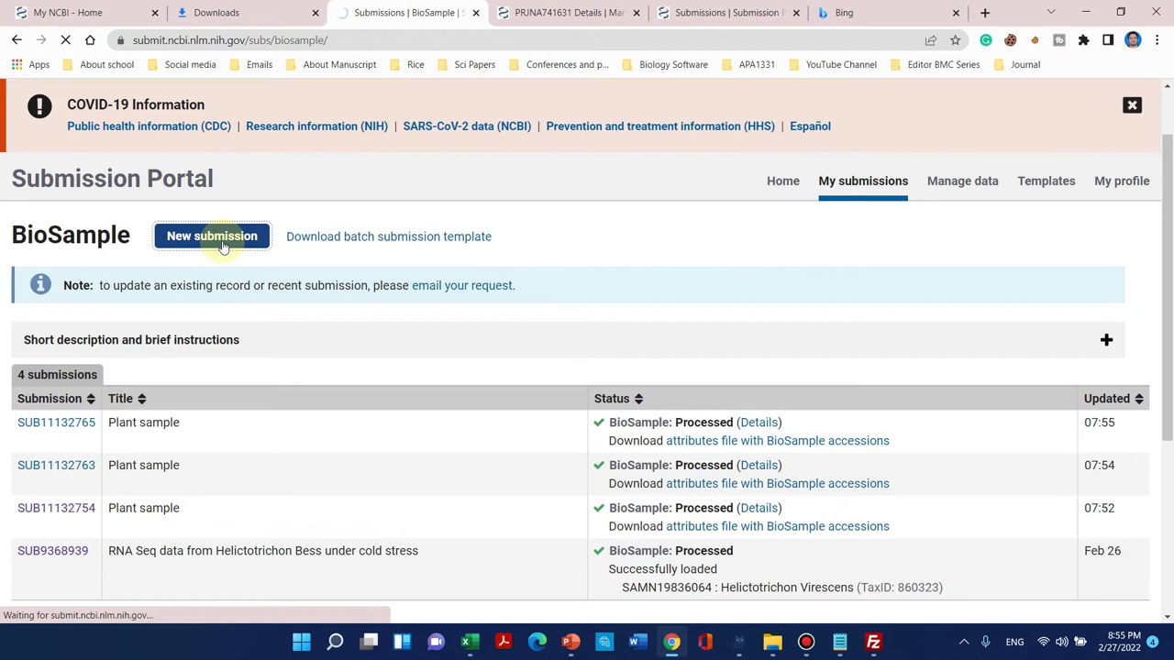
{"action": "scroll", "coordinate": [226, 256], "scroll_direction": "down", "scroll_amount": 3}
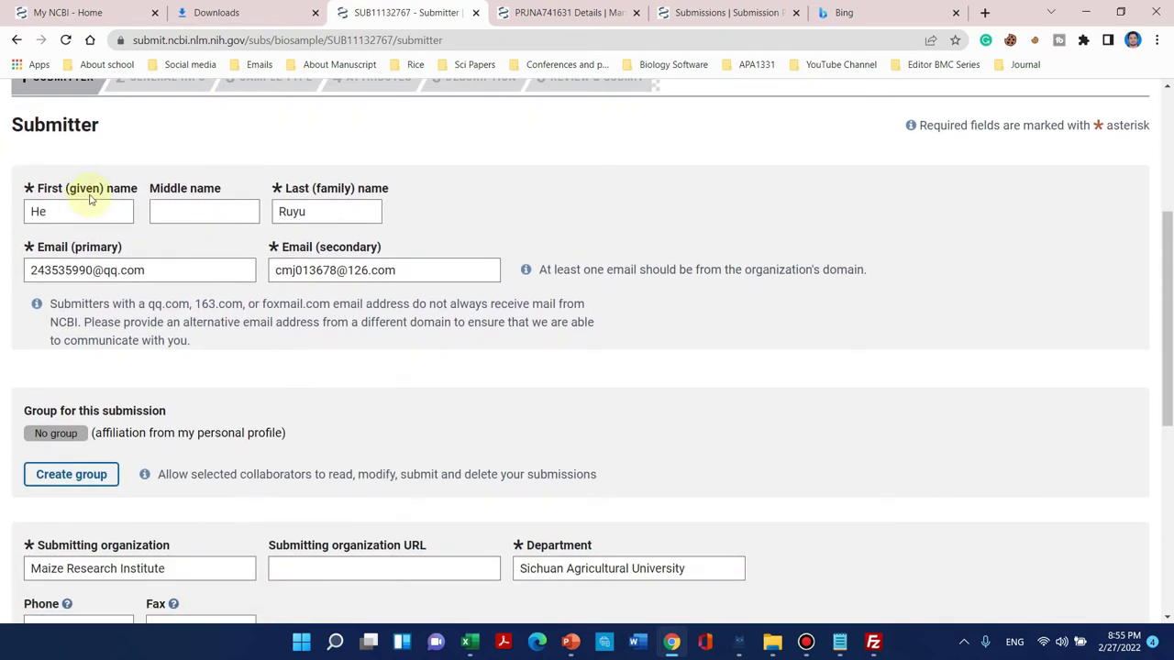
{"action": "scroll", "coordinate": [89, 199], "scroll_direction": "down", "scroll_amount": 2}
{"action": "scroll", "coordinate": [92, 229], "scroll_direction": "up", "scroll_amount": 2}
{"action": "scroll", "coordinate": [117, 248], "scroll_direction": "down", "scroll_amount": 3}
{"action": "scroll", "coordinate": [204, 266], "scroll_direction": "up", "scroll_amount": 1}
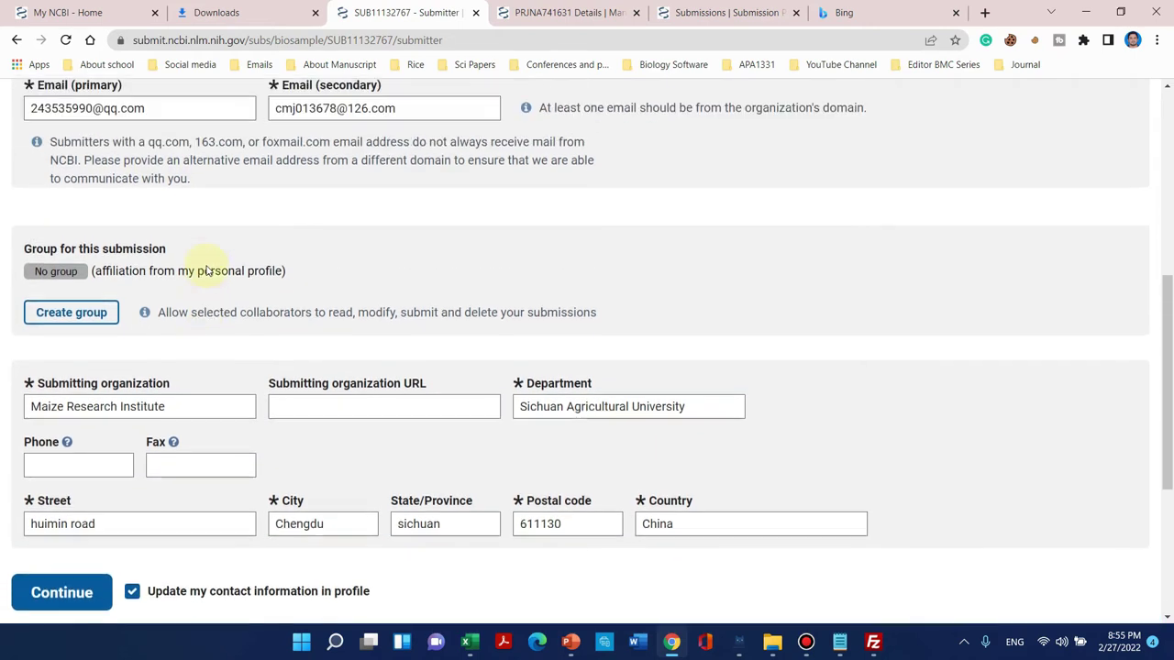
{"action": "scroll", "coordinate": [207, 266], "scroll_direction": "up", "scroll_amount": 2}
{"action": "scroll", "coordinate": [220, 279], "scroll_direction": "down", "scroll_amount": 4}
{"action": "left_click", "coordinate": [88, 449]}
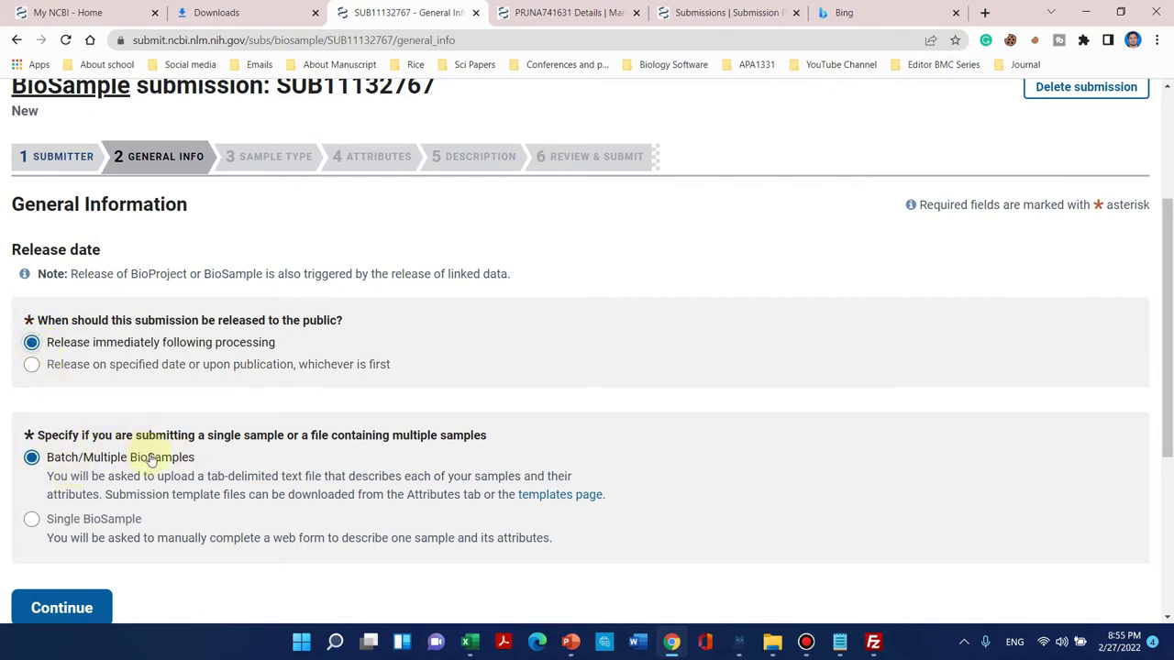
Step: Keep immediate release and Batch/Multiple BioSamples on General Info and continue
{"action": "scroll", "coordinate": [209, 458], "scroll_direction": "down", "scroll_amount": 2}
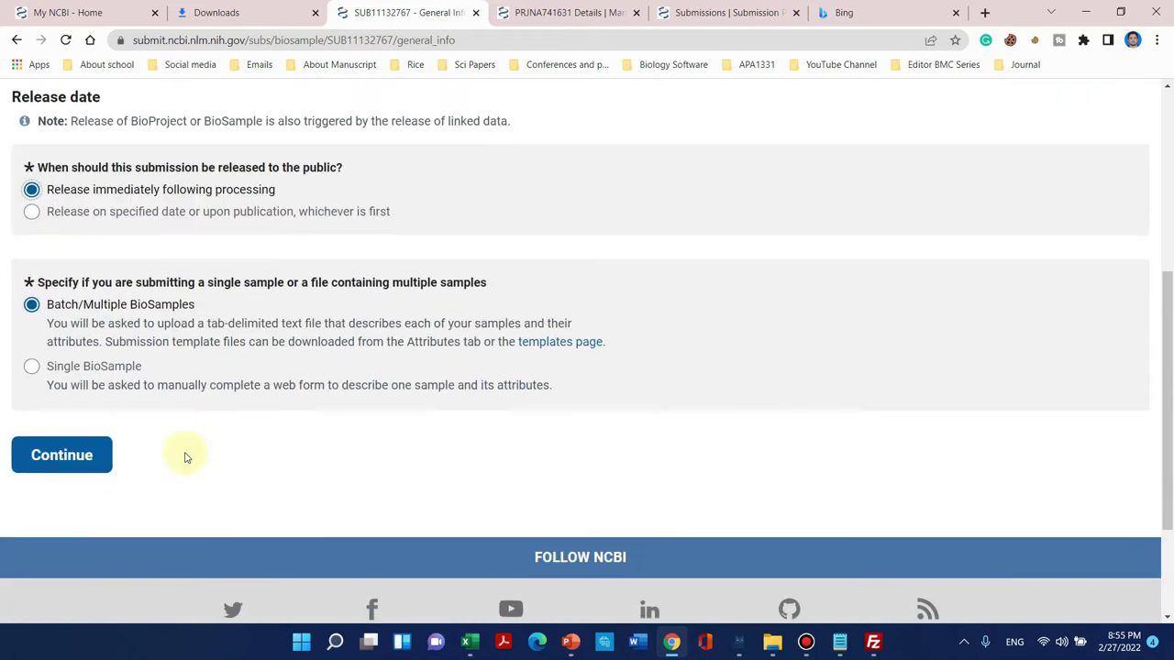
{"action": "left_click", "coordinate": [84, 456]}
{"action": "scroll", "coordinate": [498, 348], "scroll_direction": "up", "scroll_amount": 3}
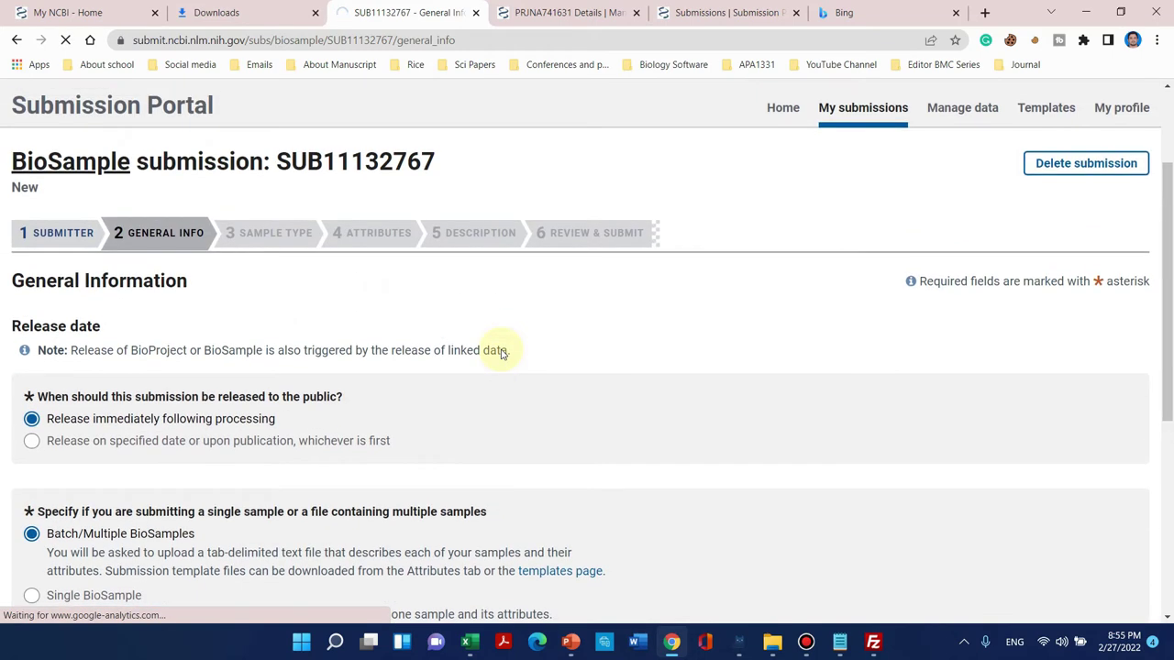
{"action": "scroll", "coordinate": [499, 351], "scroll_direction": "down", "scroll_amount": 3}
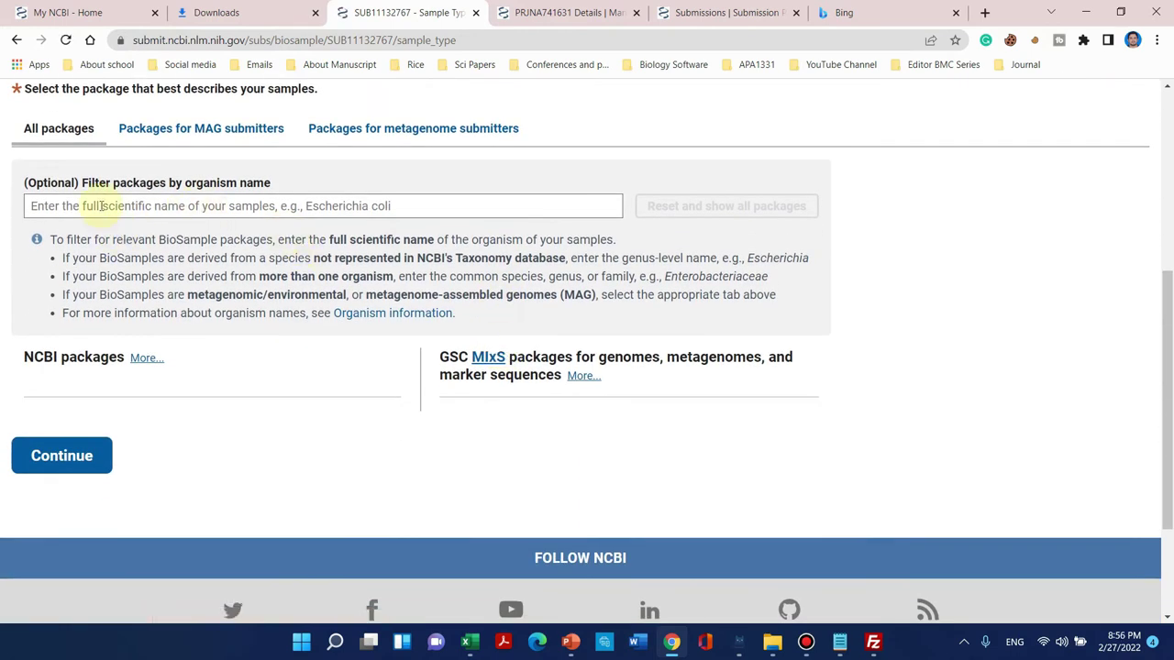
Step: Filter the sample packages by the species name from Plant.1.0 cell D3
{"action": "left_click", "coordinate": [101, 205]}
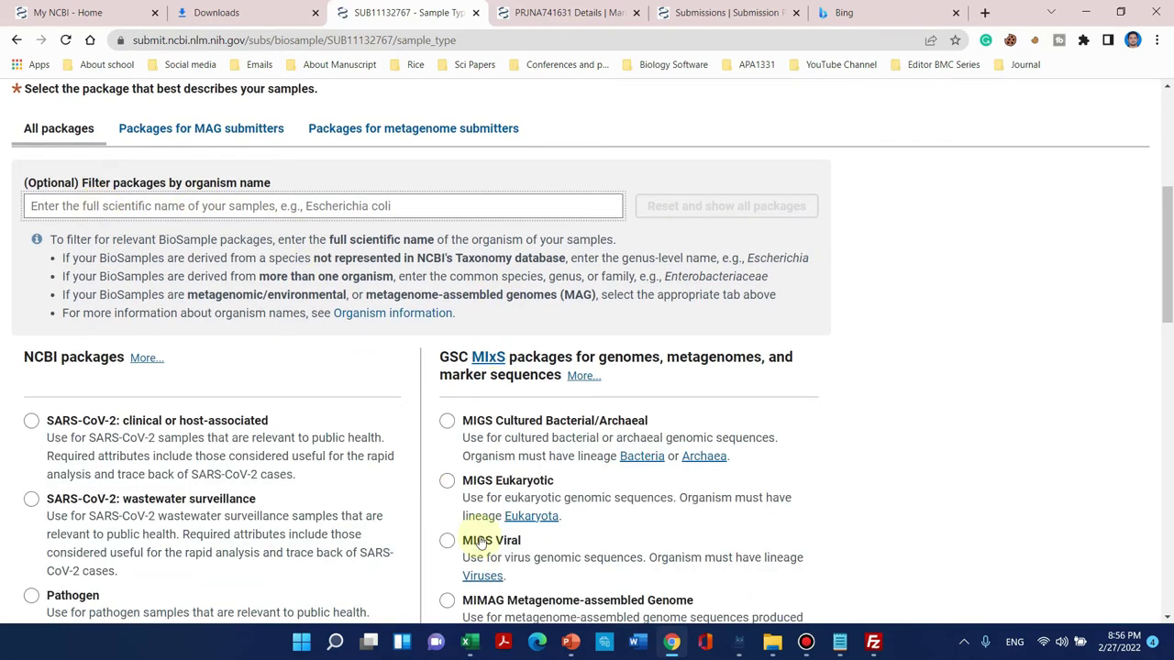
{"action": "left_click", "coordinate": [482, 643]}
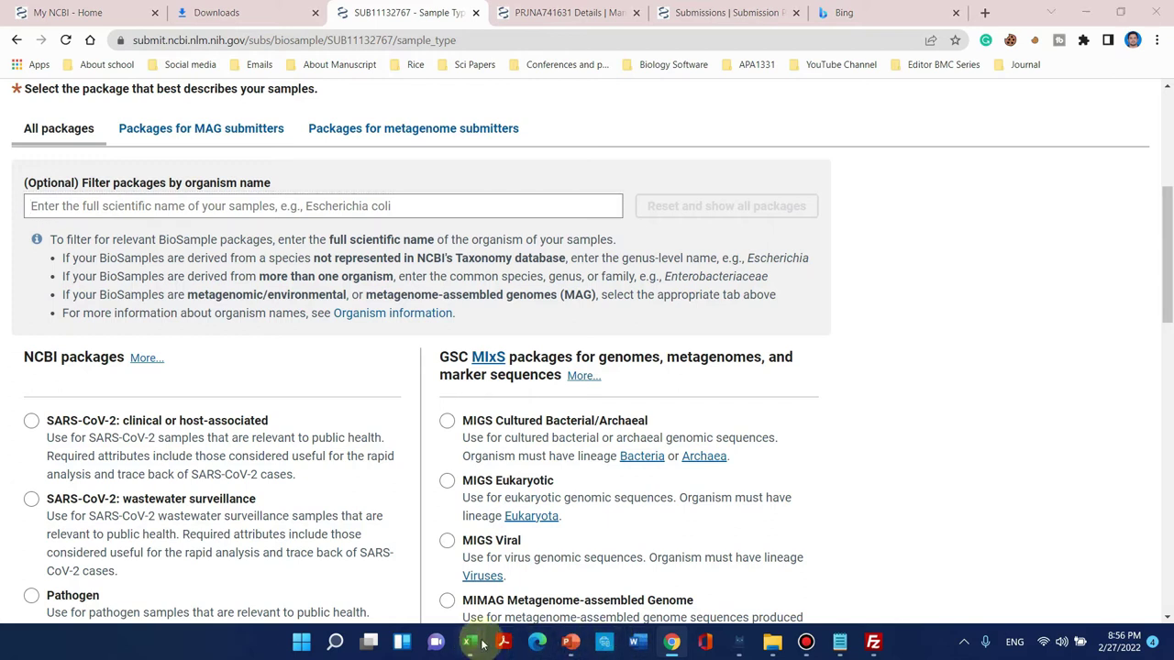
{"action": "left_click", "coordinate": [518, 554]}
{"action": "left_click", "coordinate": [197, 330]}
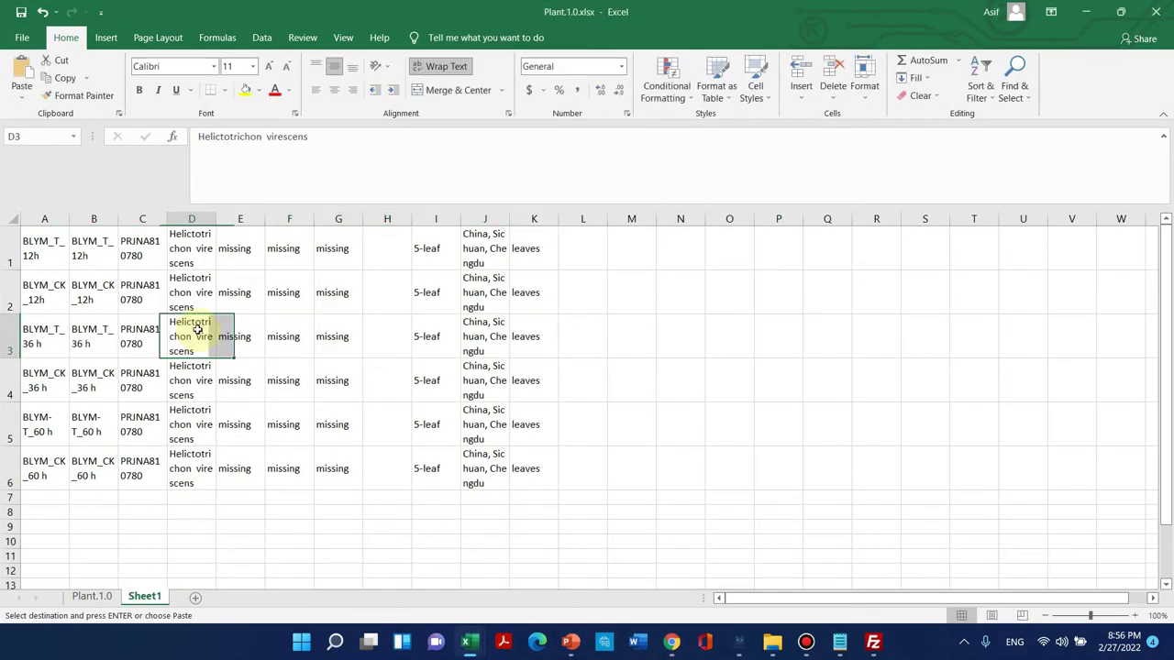
{"action": "left_click", "coordinate": [1085, 12]}
{"action": "scroll", "coordinate": [165, 415], "scroll_direction": "down", "scroll_amount": 1}
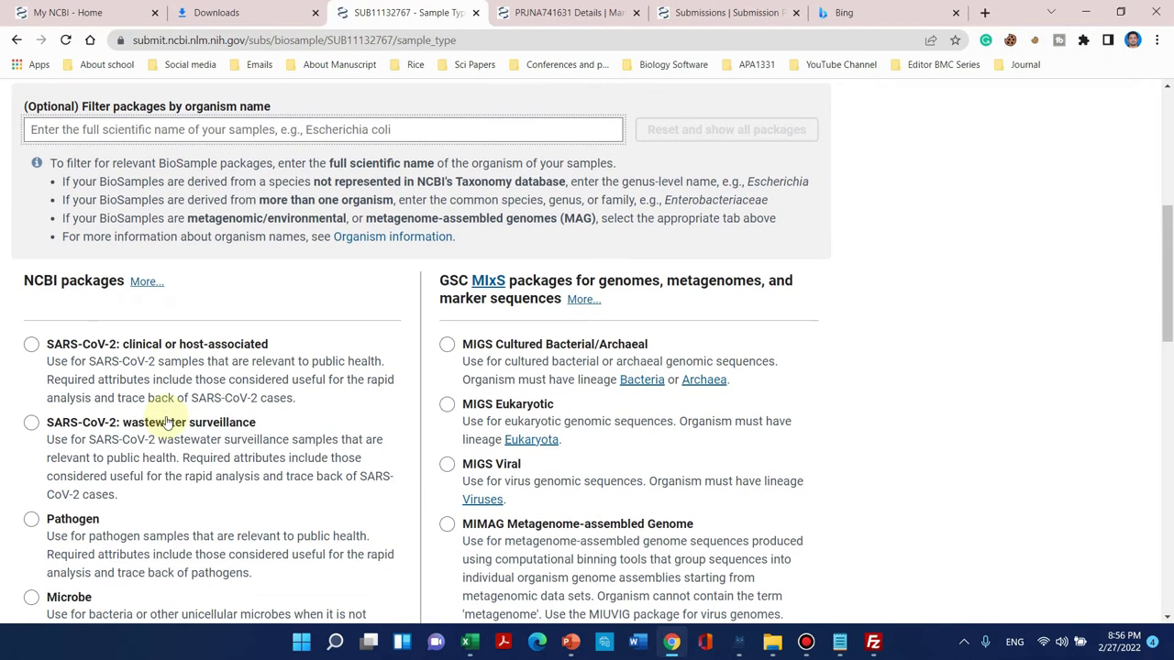
{"action": "left_click", "coordinate": [187, 130]}
{"action": "type", "text": "Helicobacter pylori"}
Step: Select the Plant package and continue to the Attributes step
{"action": "scroll", "coordinate": [183, 229], "scroll_direction": "down", "scroll_amount": 3}
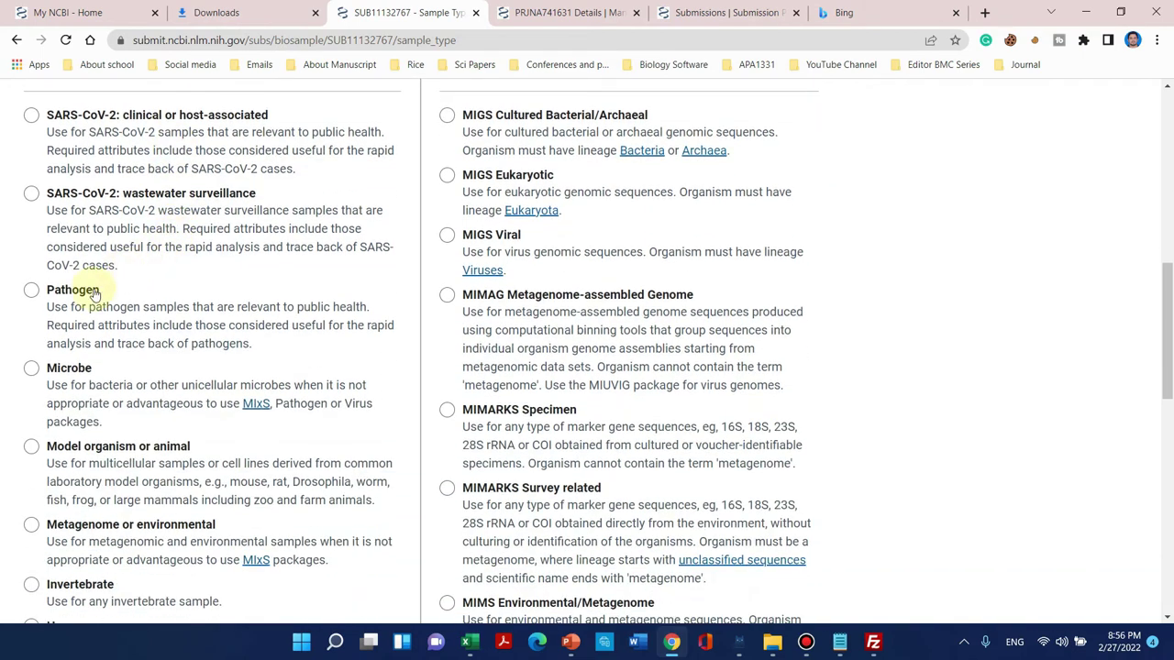
{"action": "scroll", "coordinate": [93, 294], "scroll_direction": "down", "scroll_amount": 2}
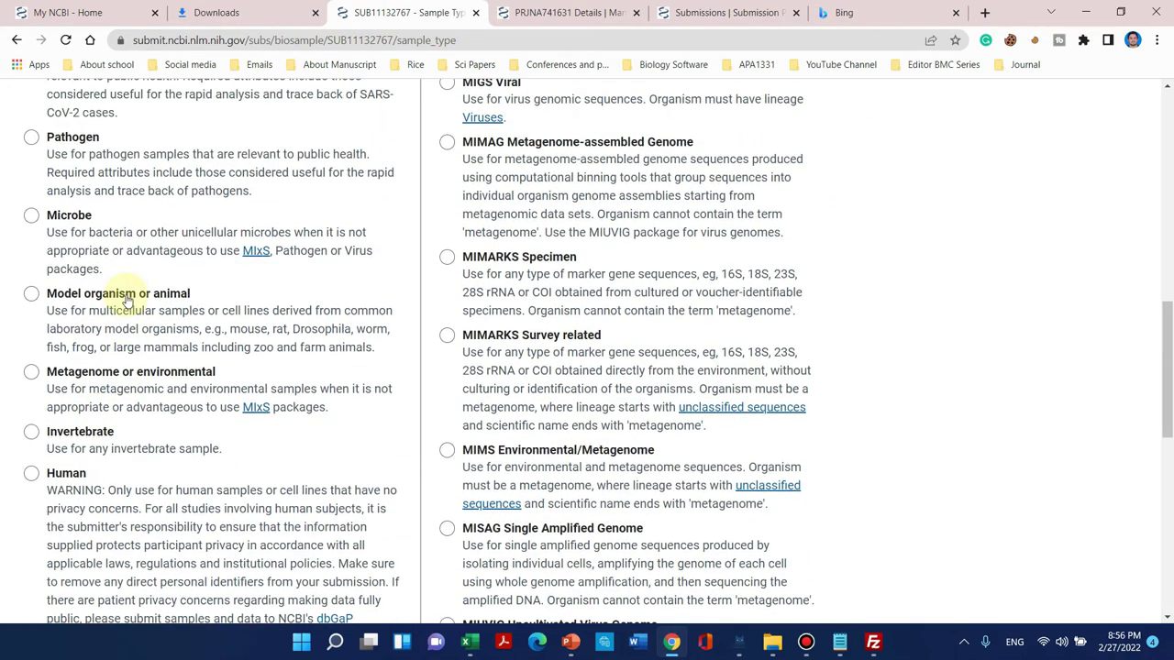
{"action": "scroll", "coordinate": [126, 301], "scroll_direction": "up", "scroll_amount": 2}
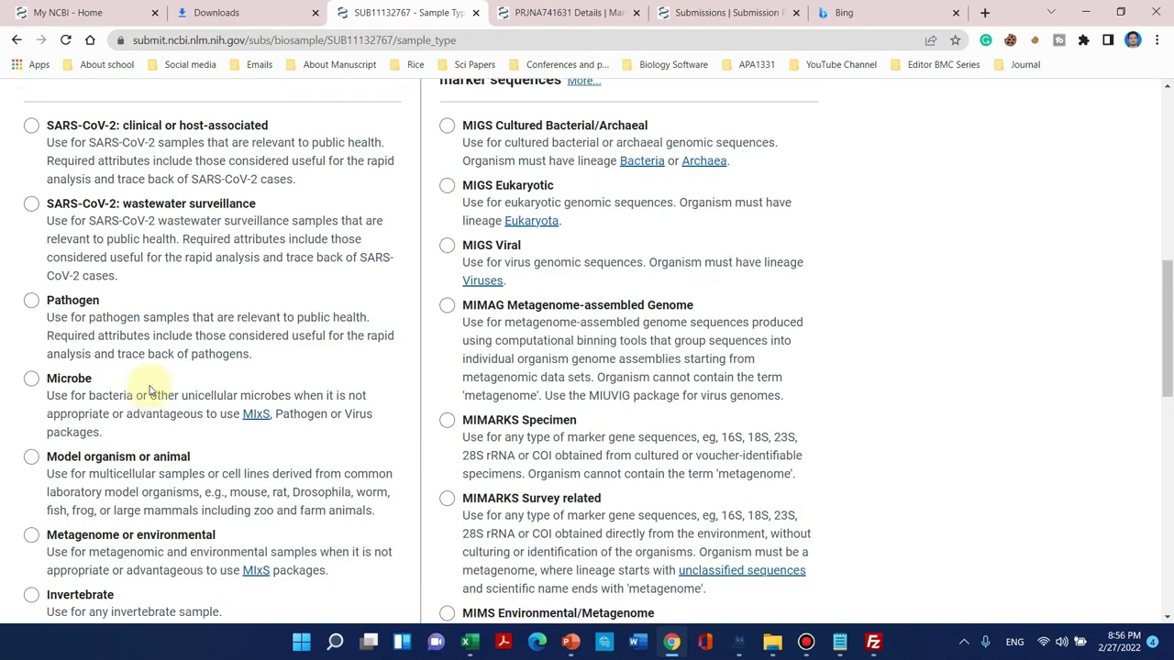
{"action": "scroll", "coordinate": [150, 390], "scroll_direction": "down", "scroll_amount": 5}
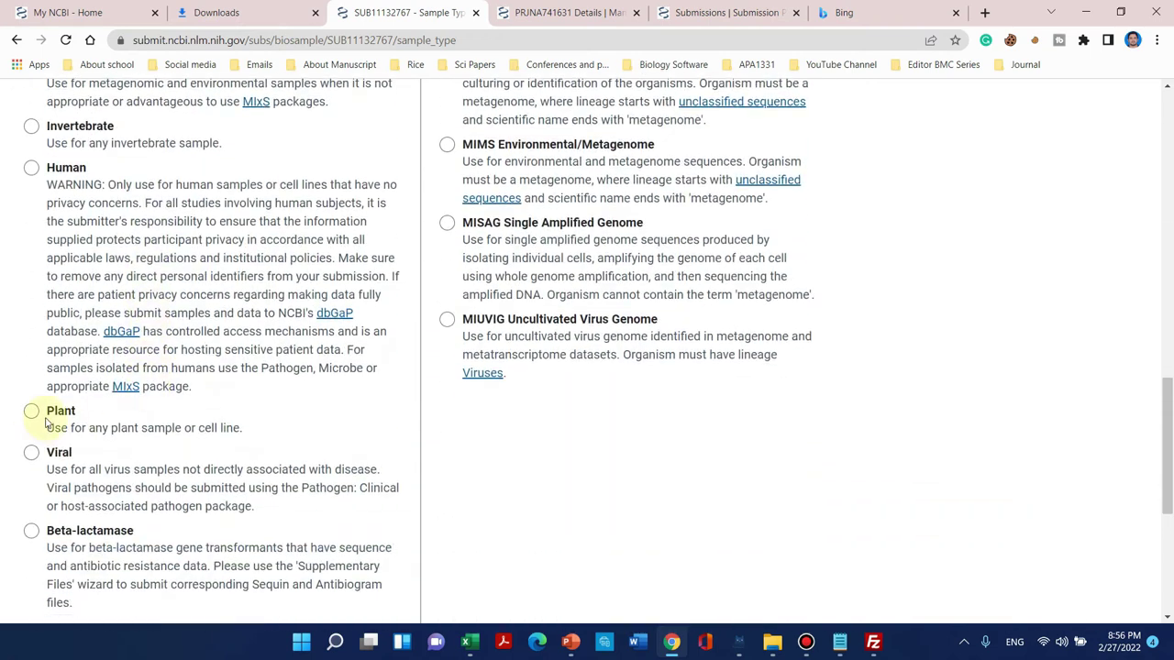
{"action": "left_click", "coordinate": [32, 414]}
{"action": "scroll", "coordinate": [55, 403], "scroll_direction": "down", "scroll_amount": 4}
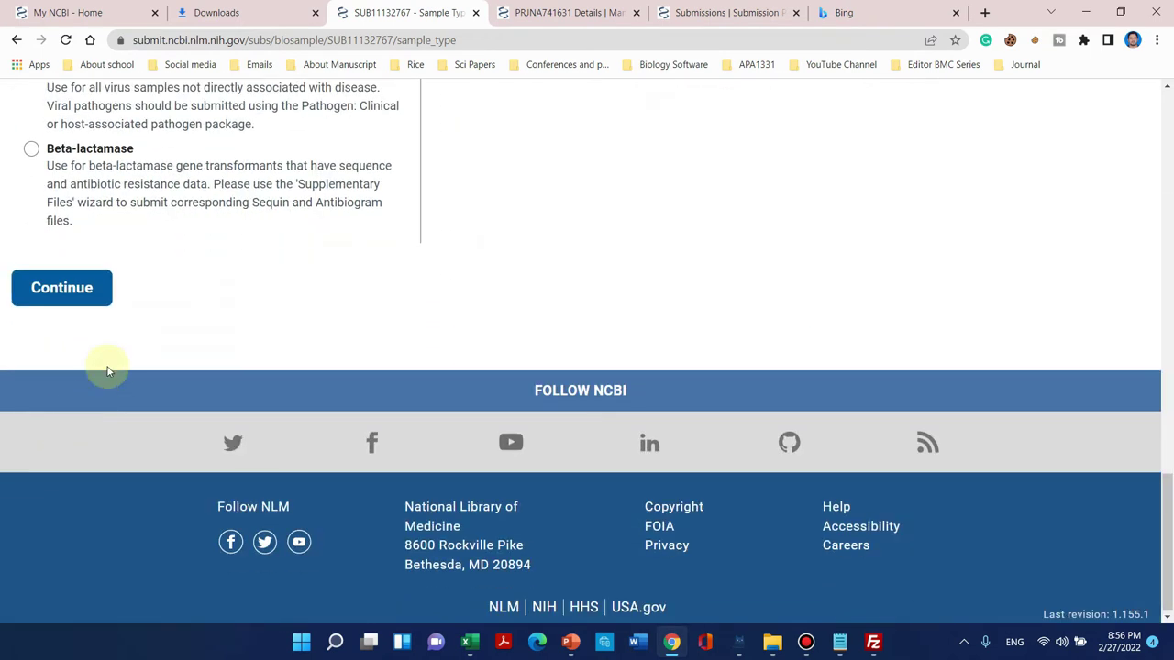
{"action": "left_click", "coordinate": [82, 292]}
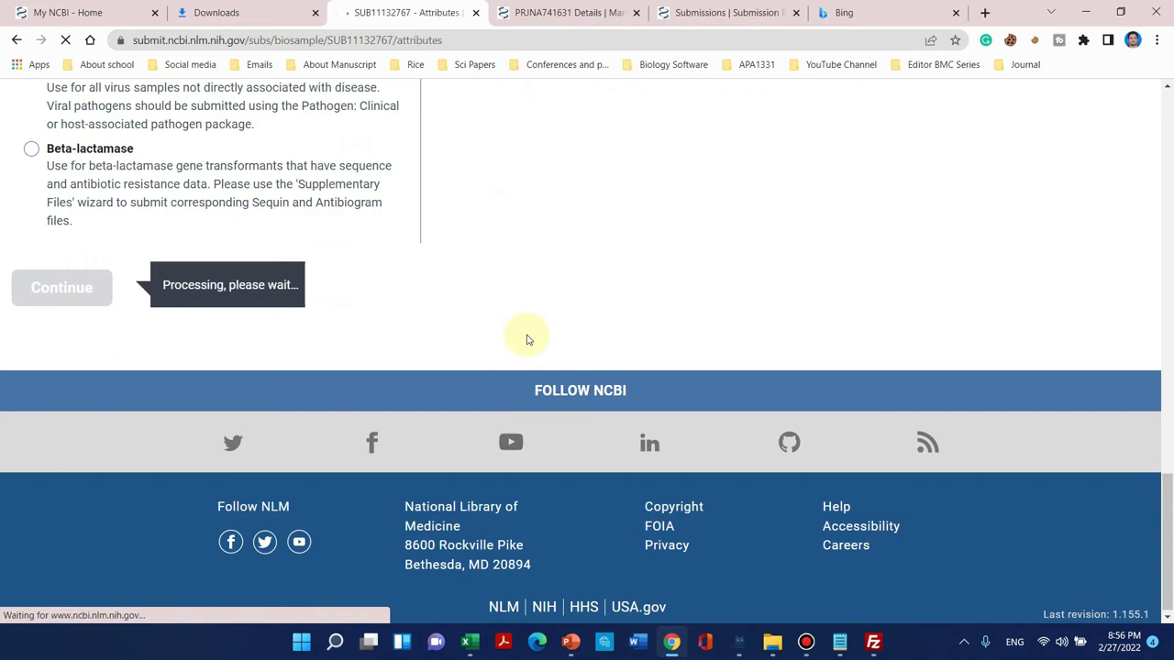
{"action": "scroll", "coordinate": [367, 385], "scroll_direction": "down", "scroll_amount": 2}
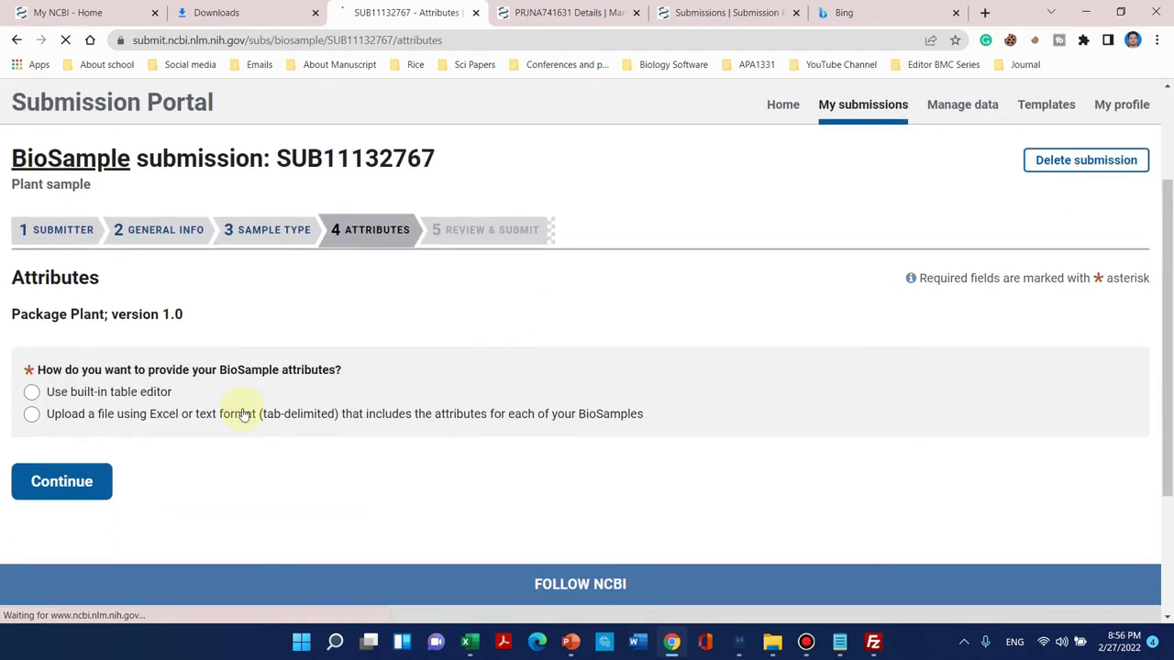
Step: Choose 'Use built-in table editor' for entering sample attributes
{"action": "left_click", "coordinate": [66, 398]}
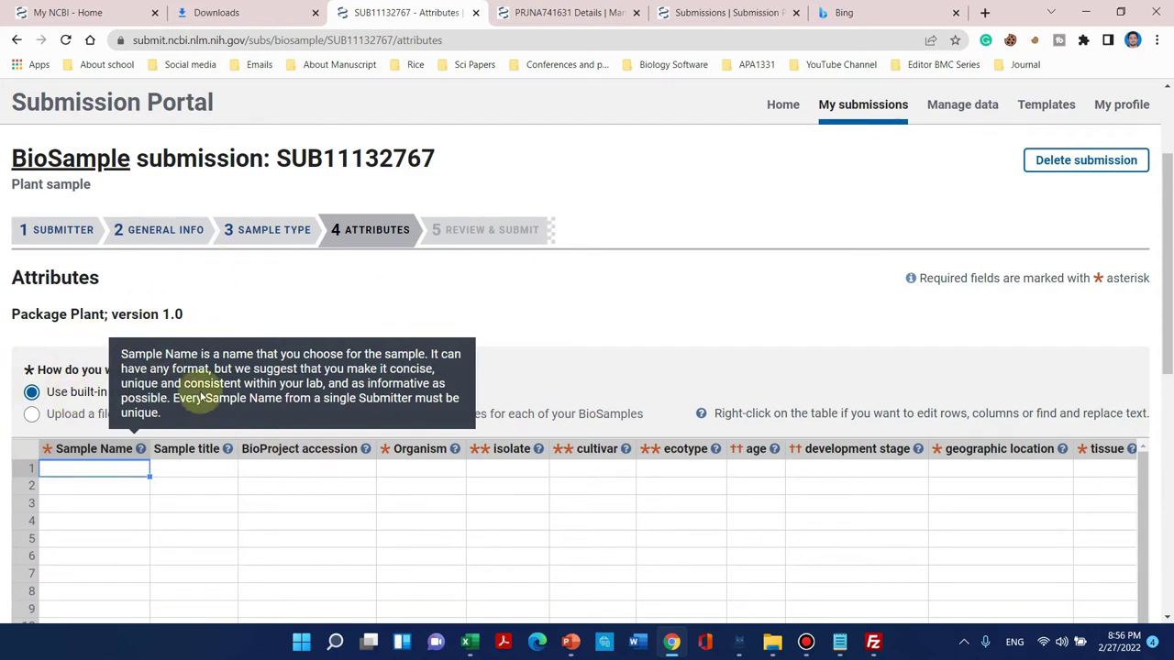
{"action": "left_click", "coordinate": [506, 319]}
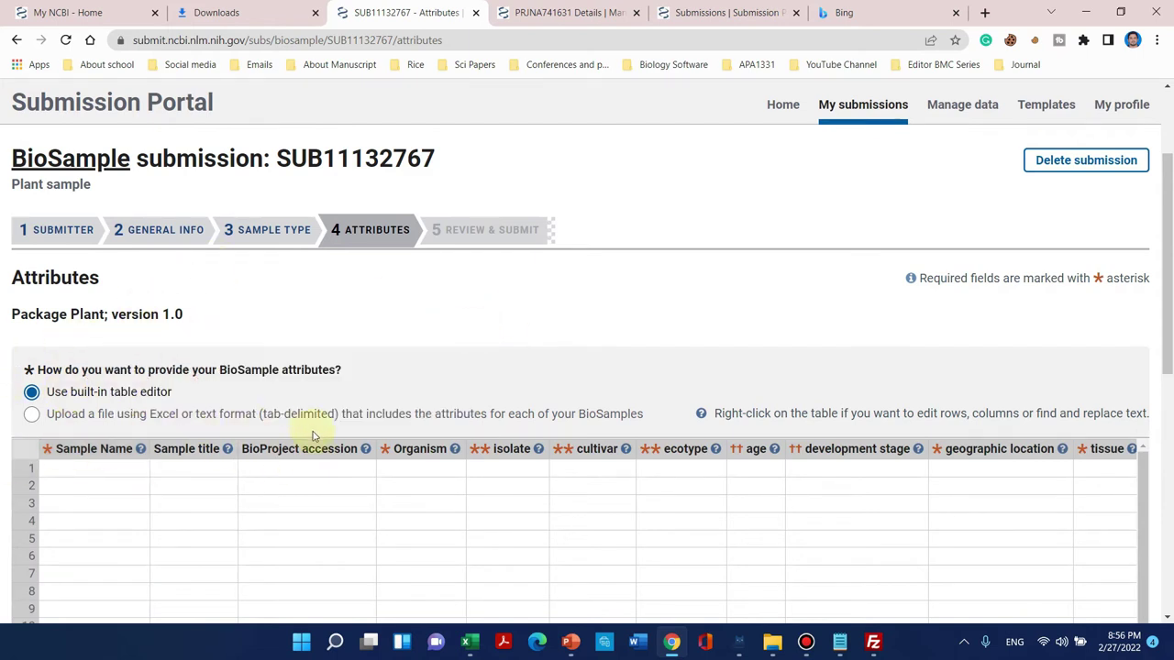
{"action": "scroll", "coordinate": [453, 461], "scroll_direction": "down", "scroll_amount": 2}
{"action": "scroll", "coordinate": [472, 461], "scroll_direction": "up", "scroll_amount": 1}
{"action": "scroll", "coordinate": [532, 522], "scroll_direction": "down", "scroll_amount": 2}
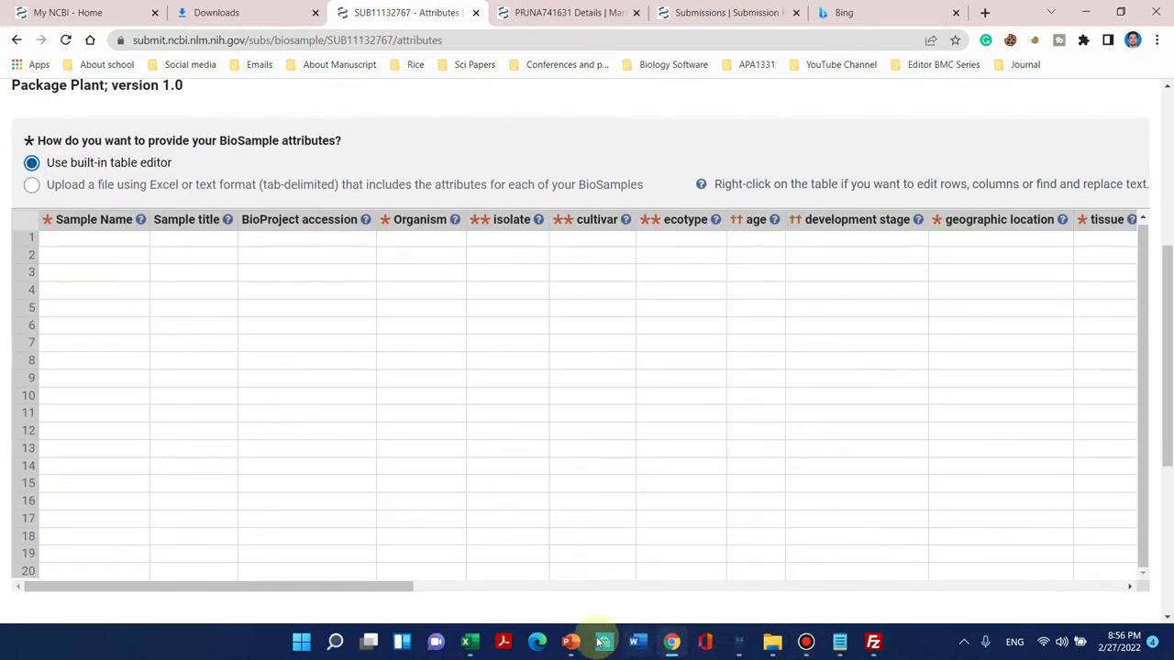
Step: Copy the BLYM_CK_36 h row (A4:K4) from Plant.1.0.xlsx and minimise Excel
{"action": "mouse_move", "coordinate": [839, 648]}
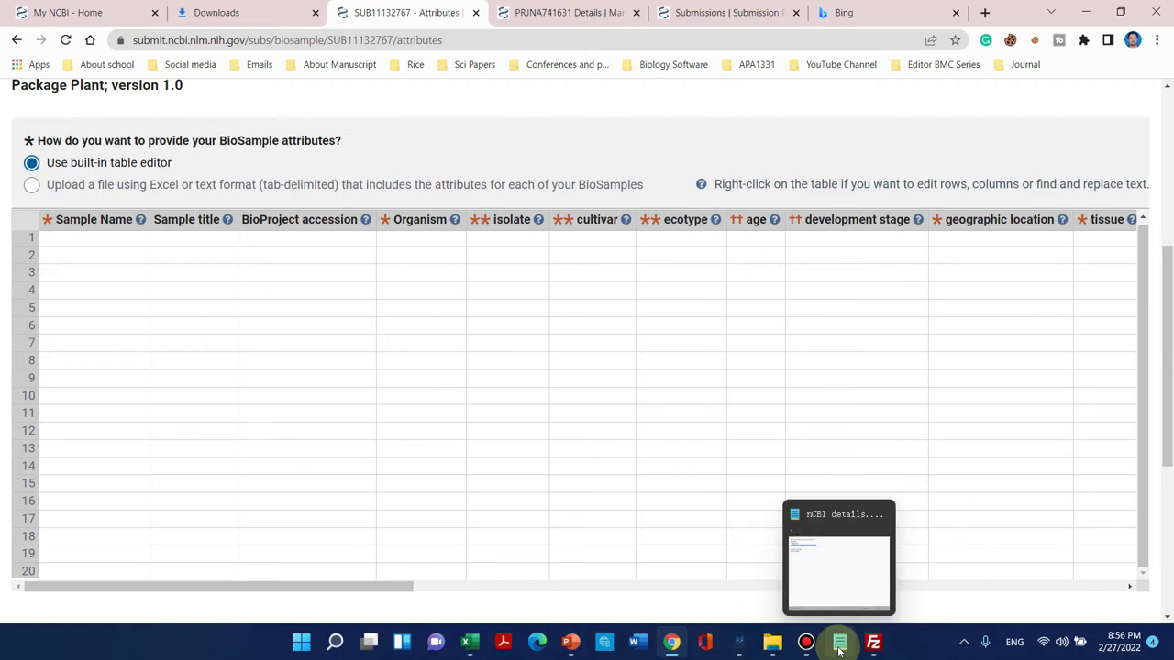
{"action": "mouse_move", "coordinate": [477, 644]}
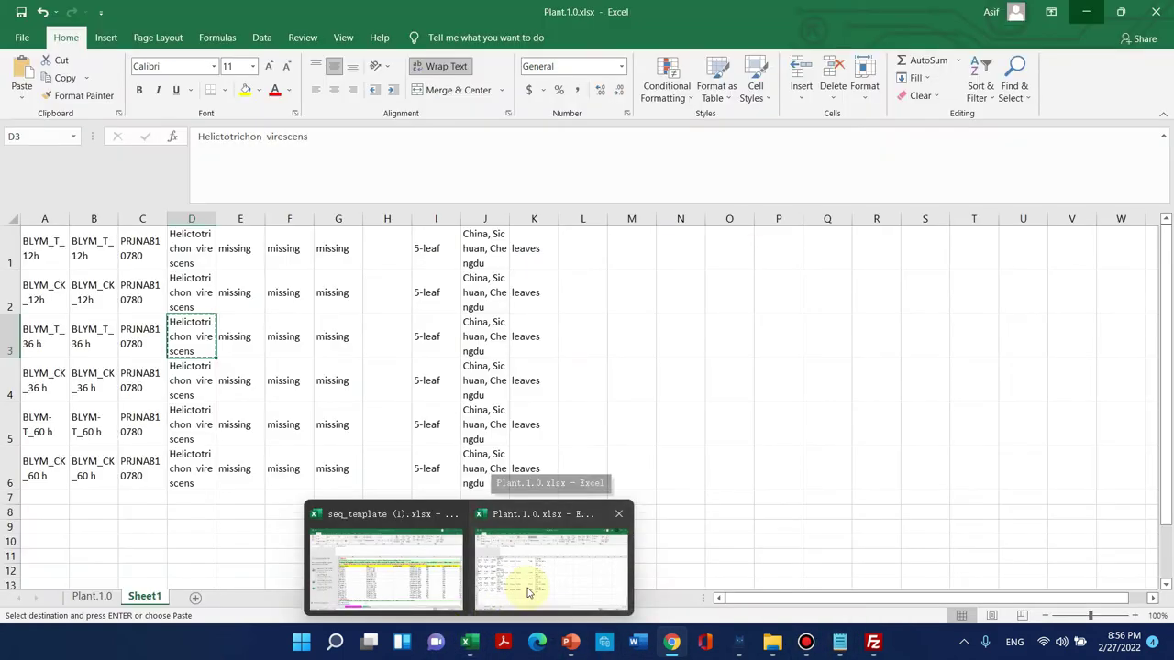
{"action": "left_click", "coordinate": [525, 588]}
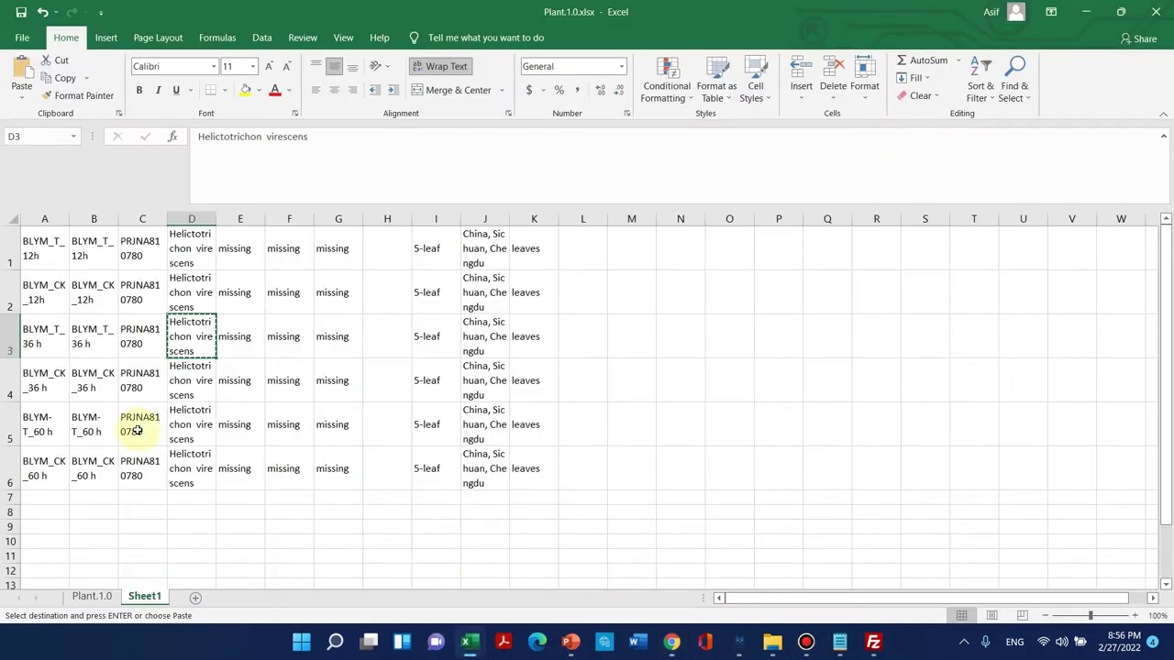
{"action": "left_click_drag", "start_coordinate": [38, 384], "coordinate": [526, 377]}
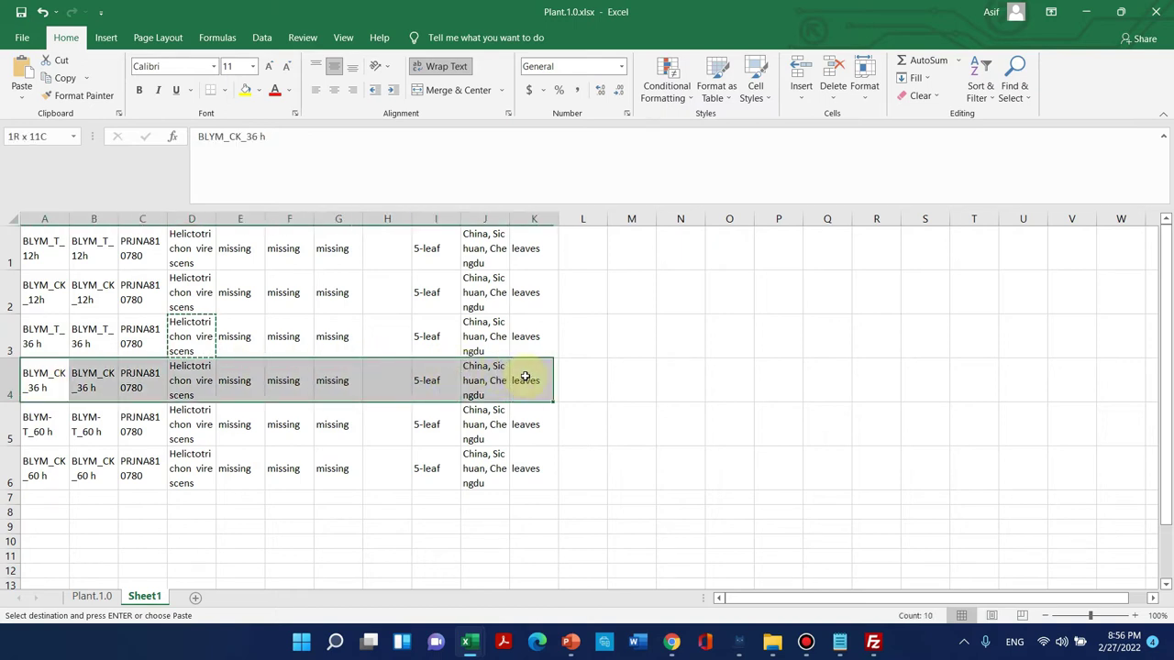
{"action": "key", "text": "ctrl+c"}
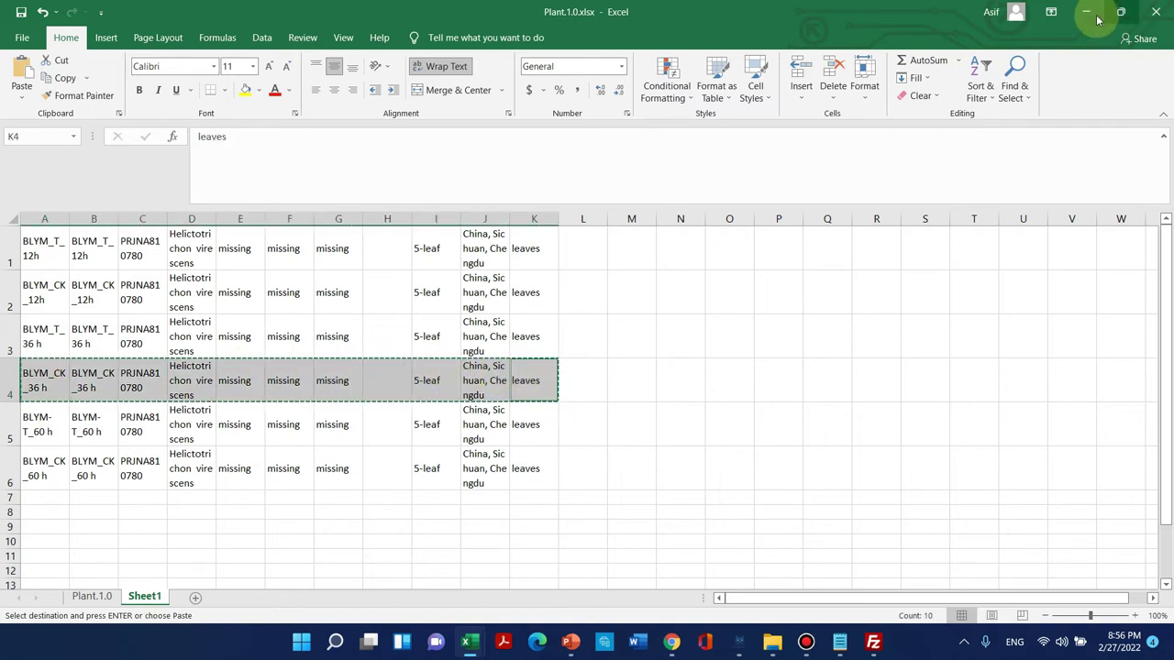
{"action": "left_click", "coordinate": [1086, 13]}
Step: Paste the BLYM_CK_36 h sample row into row 1 and check Sample Name, title, PRJNA810780 and Helictotrichon virescens
{"action": "left_click", "coordinate": [97, 242]}
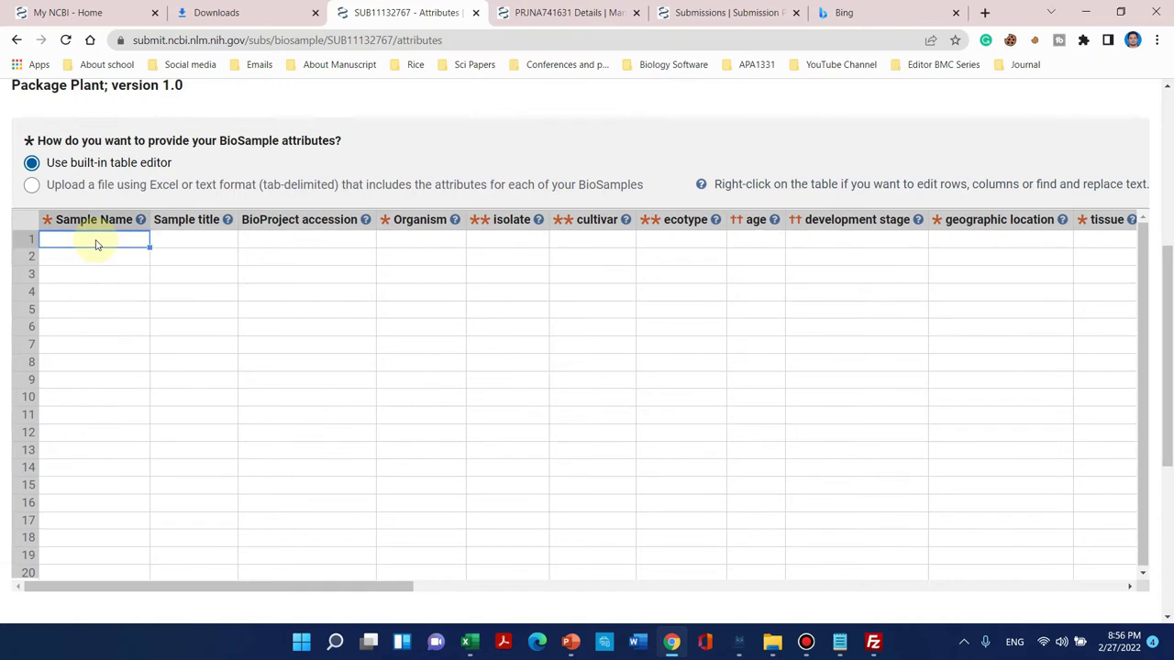
{"action": "key", "text": "ctrl+v"}
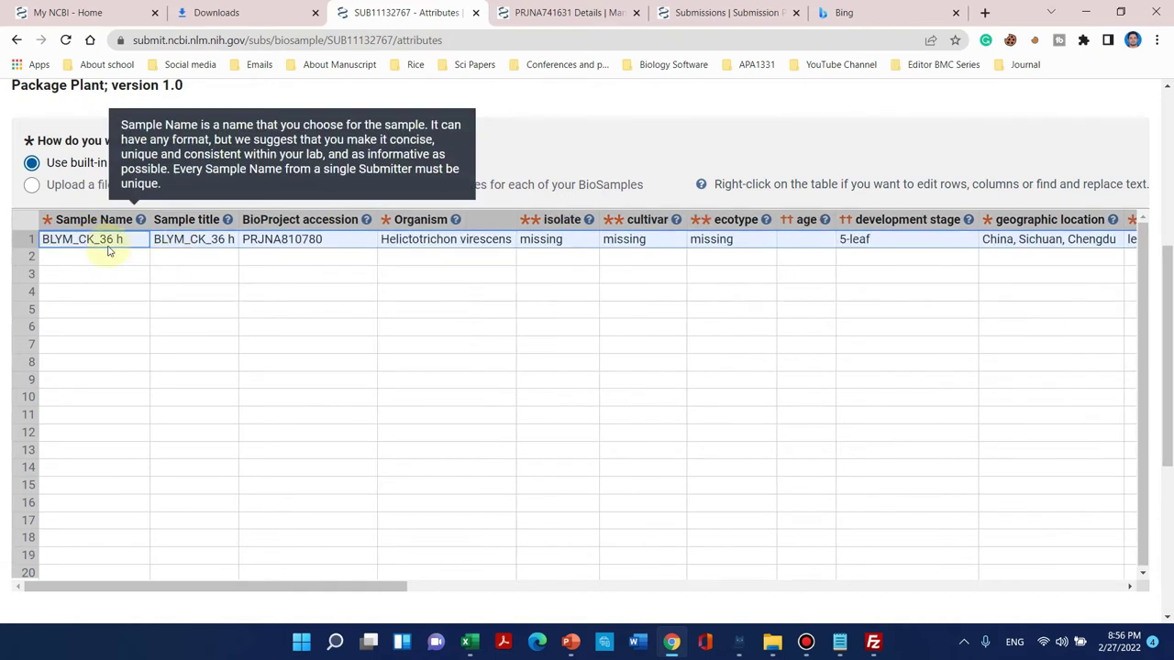
{"action": "left_click", "coordinate": [117, 242]}
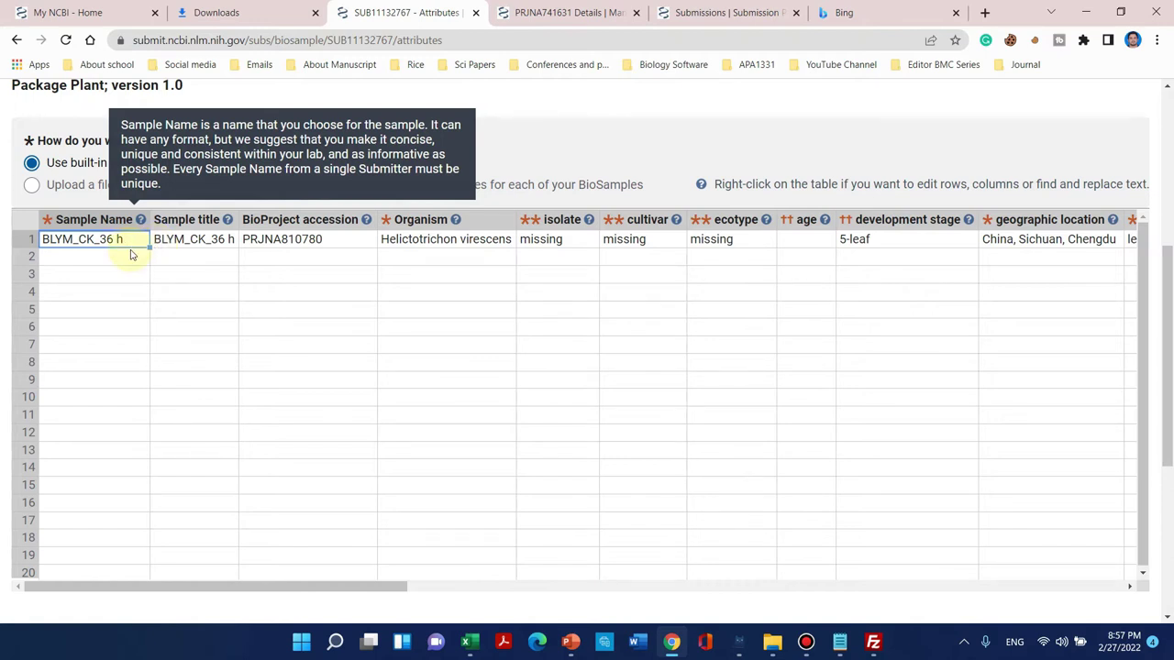
{"action": "left_click", "coordinate": [199, 243]}
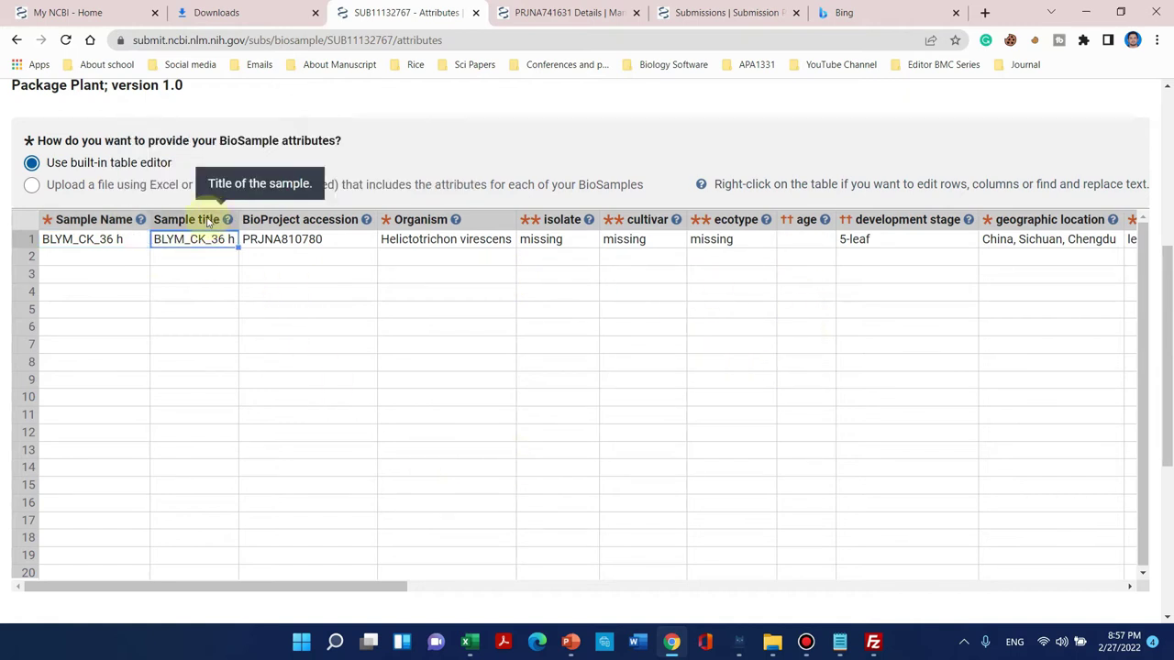
{"action": "left_click", "coordinate": [328, 239]}
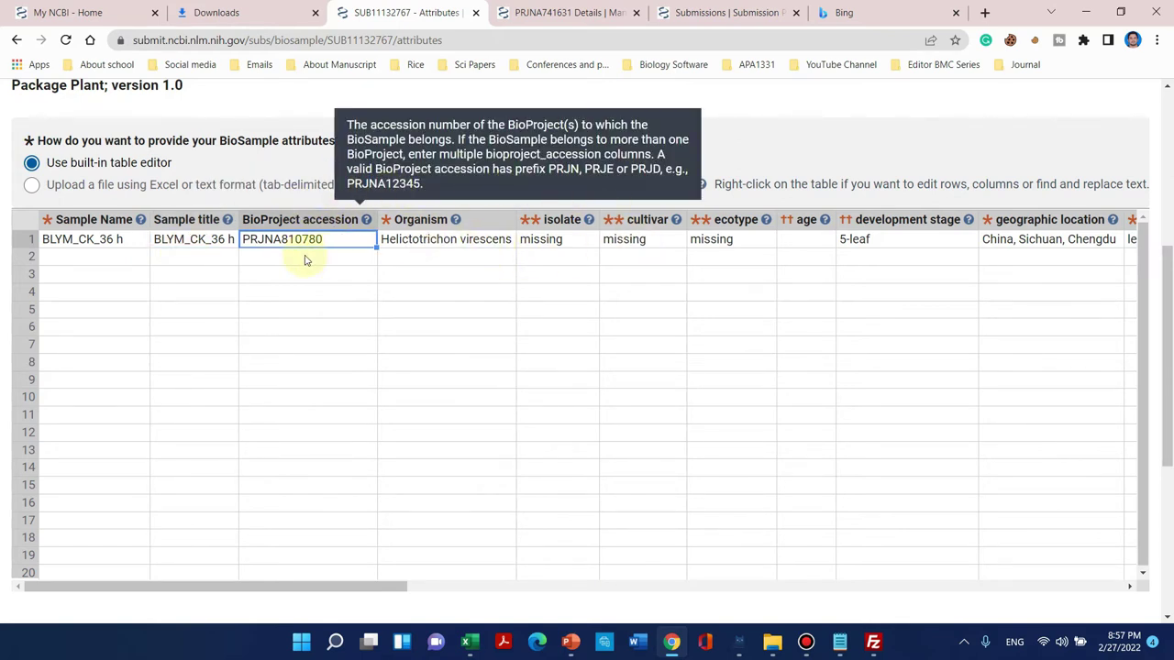
{"action": "left_click", "coordinate": [408, 237]}
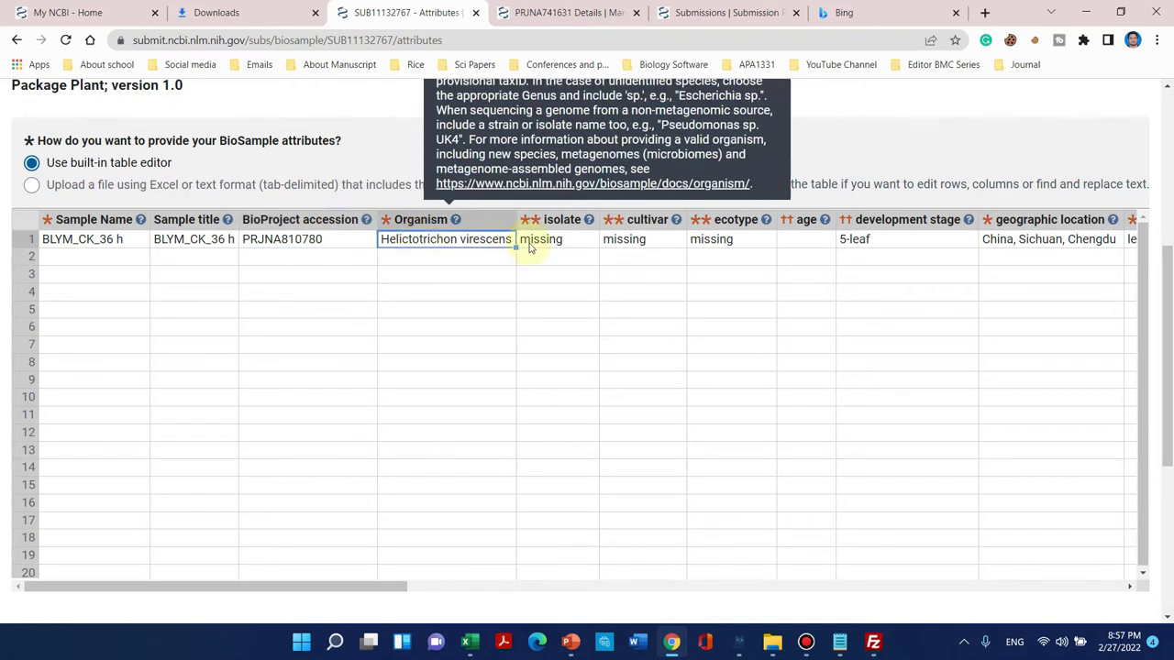
Step: Check the pasted isolate, cultivar, 5-leaf development stage, geographic location and leaves tissue values
{"action": "left_click", "coordinate": [569, 242]}
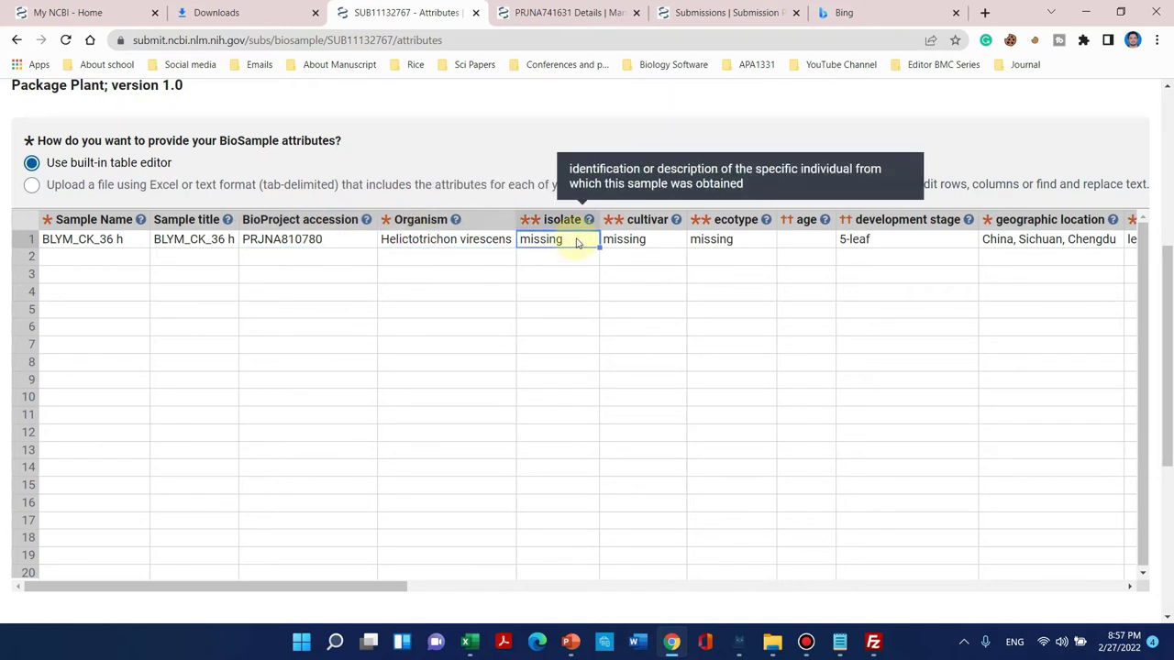
{"action": "left_click", "coordinate": [616, 249]}
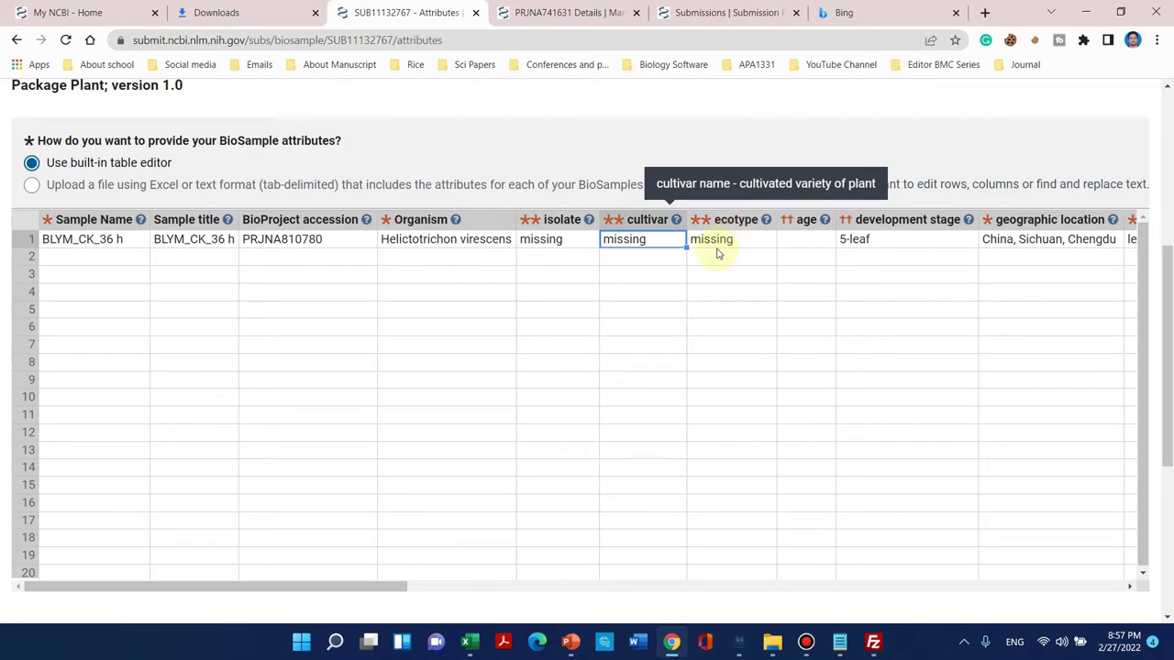
{"action": "left_click_drag", "start_coordinate": [349, 590], "coordinate": [557, 583]}
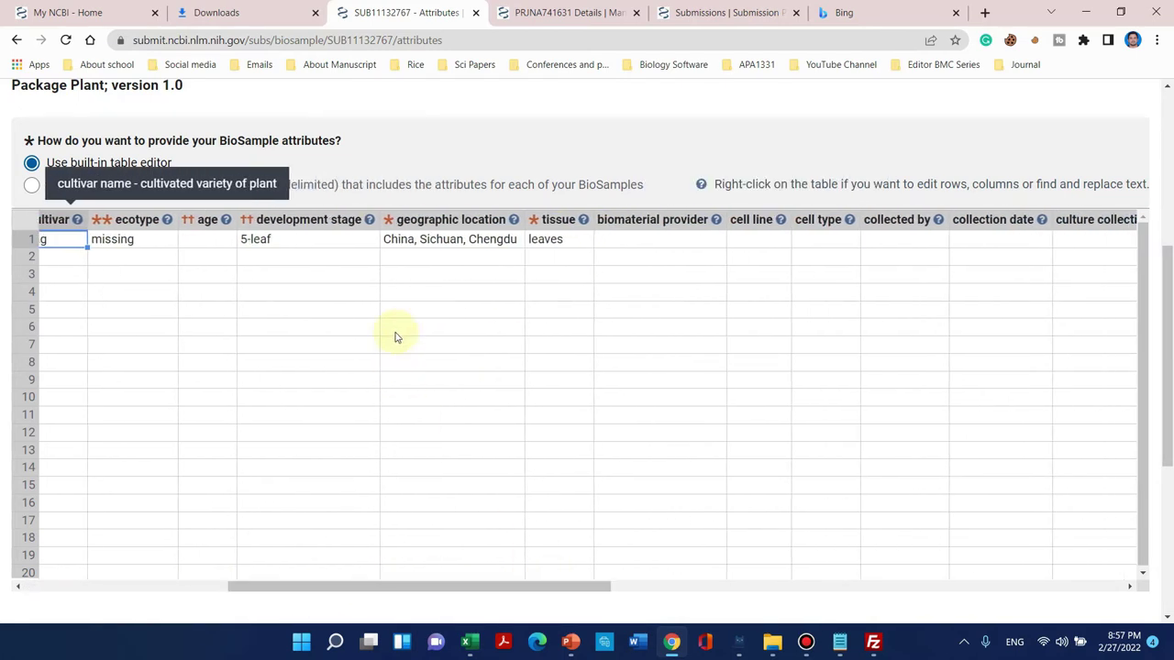
{"action": "left_click", "coordinate": [318, 241]}
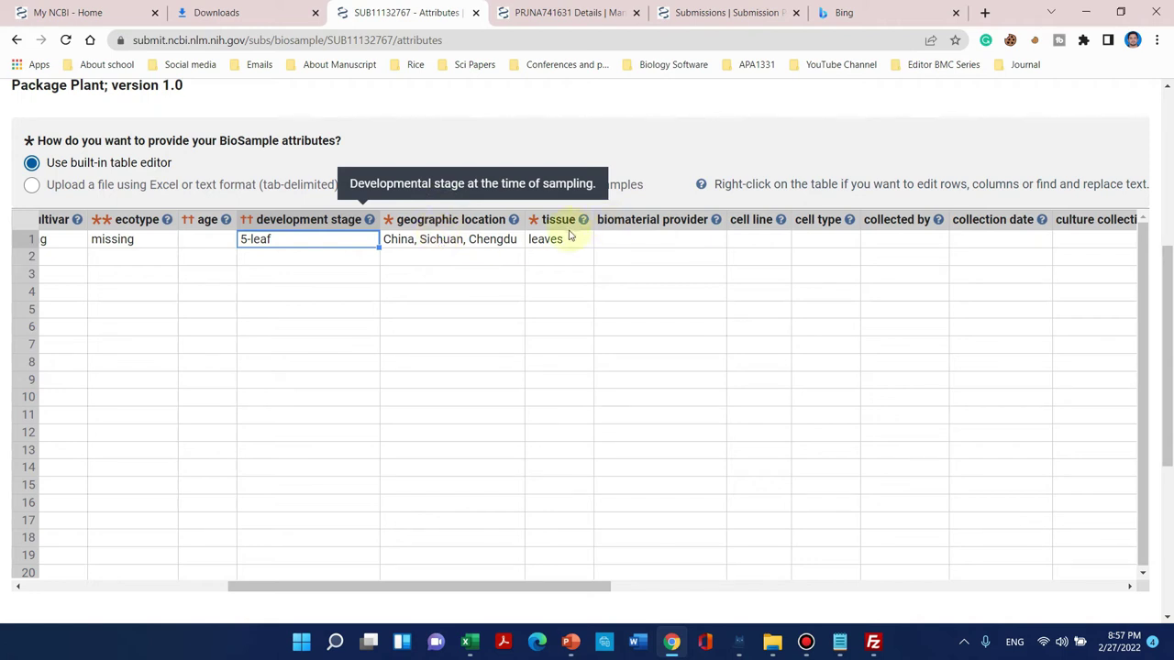
{"action": "left_click", "coordinate": [449, 242]}
{"action": "left_click", "coordinate": [534, 240]}
{"action": "scroll", "coordinate": [588, 313], "scroll_direction": "down", "scroll_amount": 5}
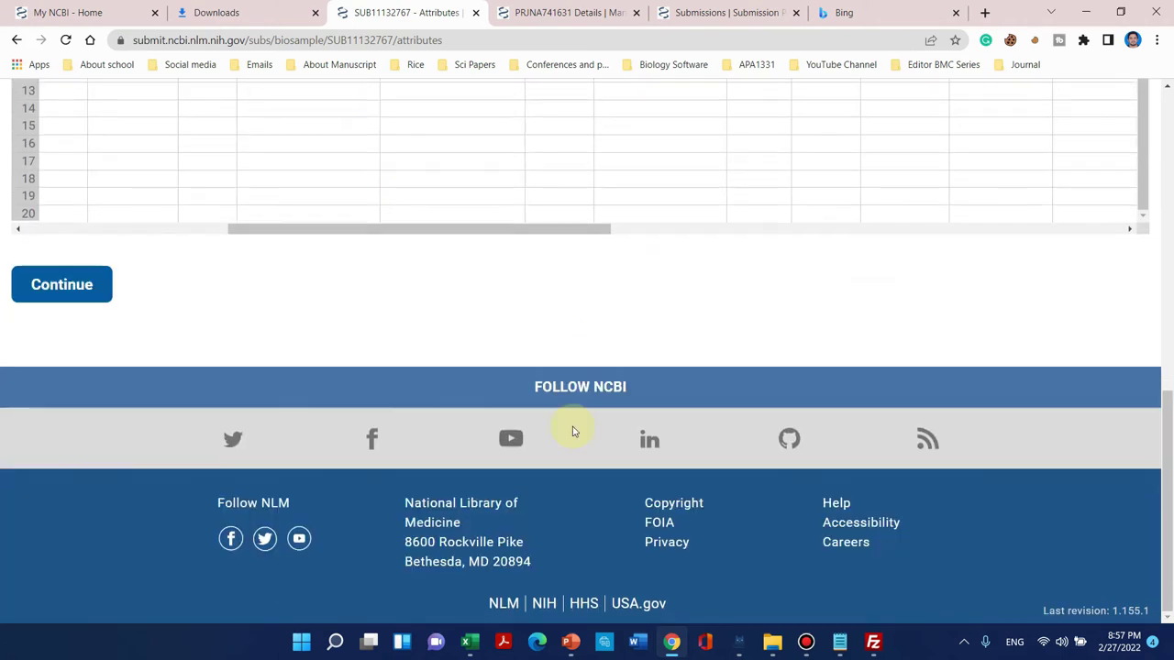
Step: Accept the BioSample attributes table and move on to Review & Submit
{"action": "scroll", "coordinate": [211, 403], "scroll_direction": "up", "scroll_amount": 6}
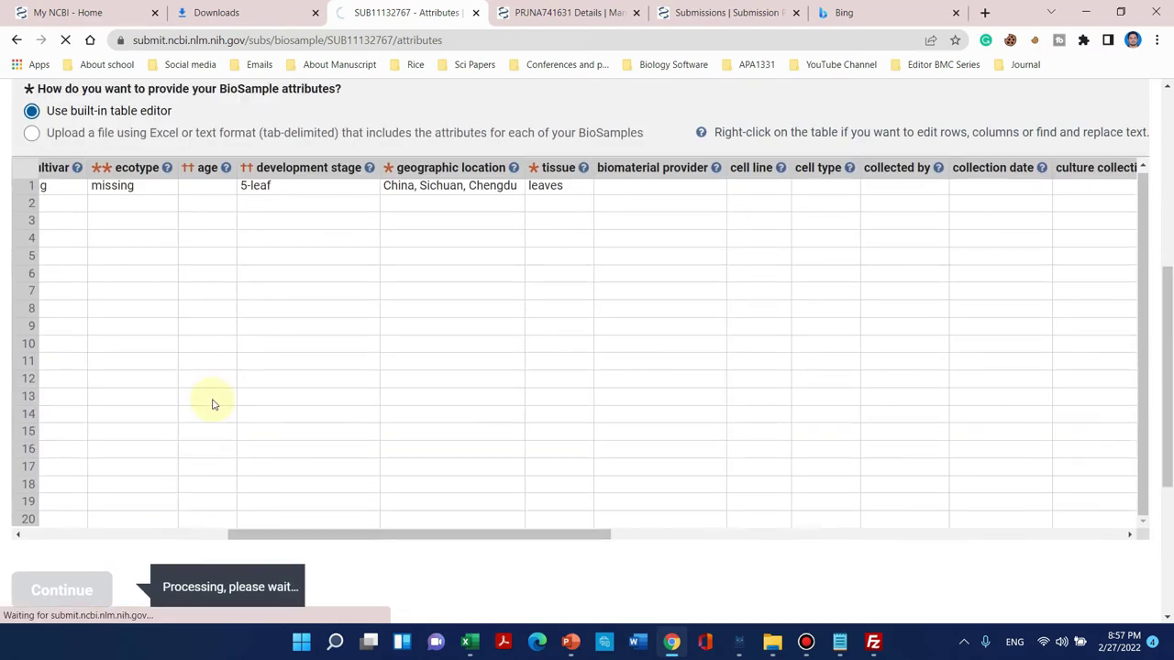
{"action": "scroll", "coordinate": [87, 528], "scroll_direction": "up", "scroll_amount": 2}
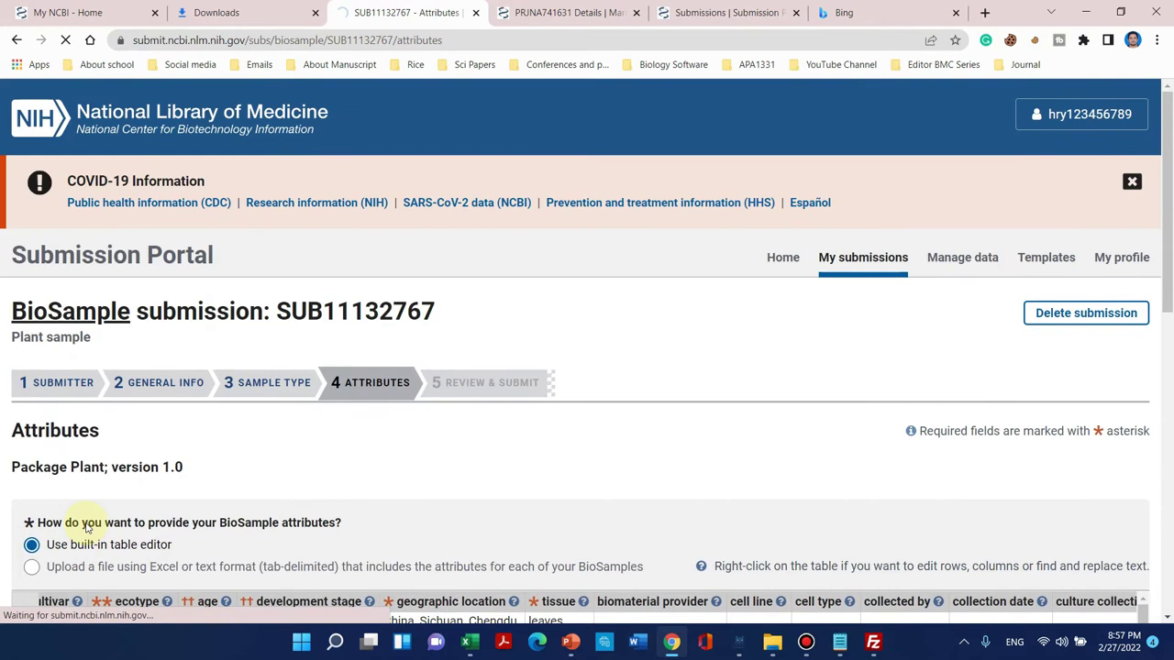
{"action": "scroll", "coordinate": [92, 526], "scroll_direction": "down", "scroll_amount": 2}
{"action": "scroll", "coordinate": [445, 368], "scroll_direction": "down", "scroll_amount": 1}
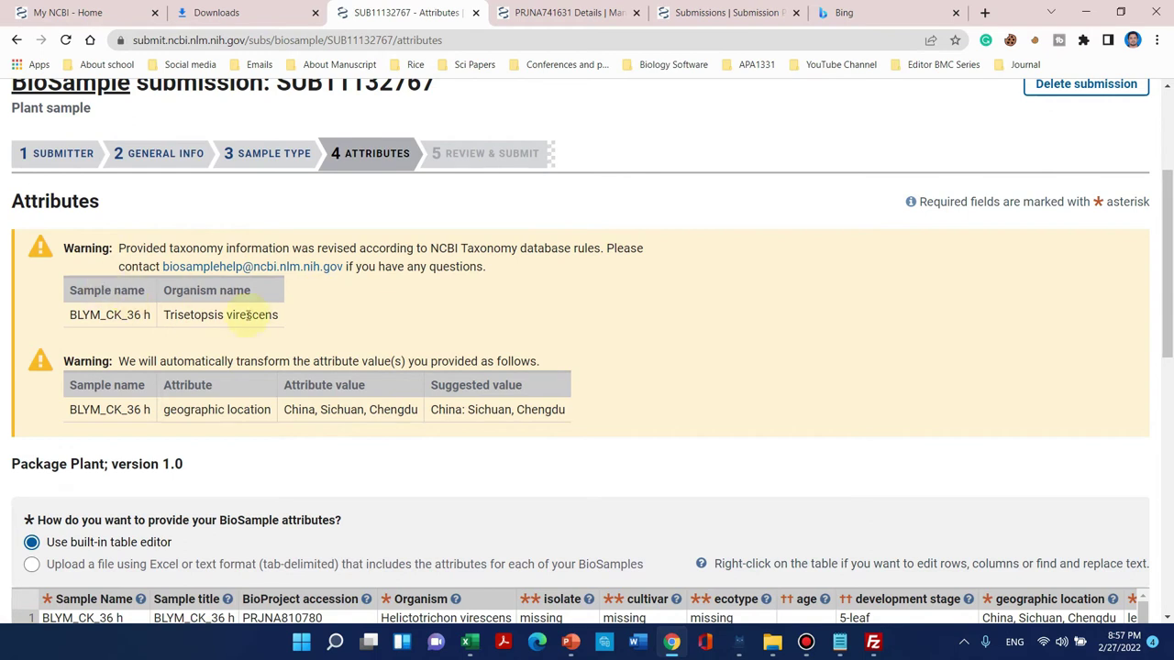
{"action": "scroll", "coordinate": [248, 314], "scroll_direction": "down", "scroll_amount": 3}
{"action": "scroll", "coordinate": [406, 341], "scroll_direction": "up", "scroll_amount": 2}
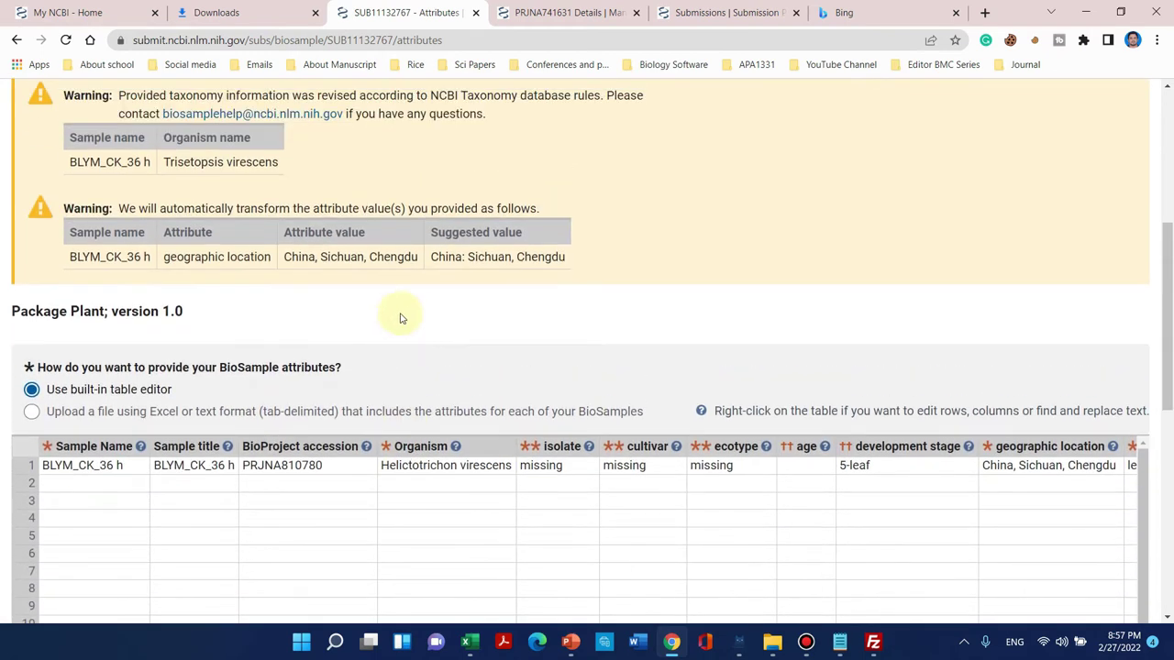
{"action": "scroll", "coordinate": [399, 319], "scroll_direction": "down", "scroll_amount": 4}
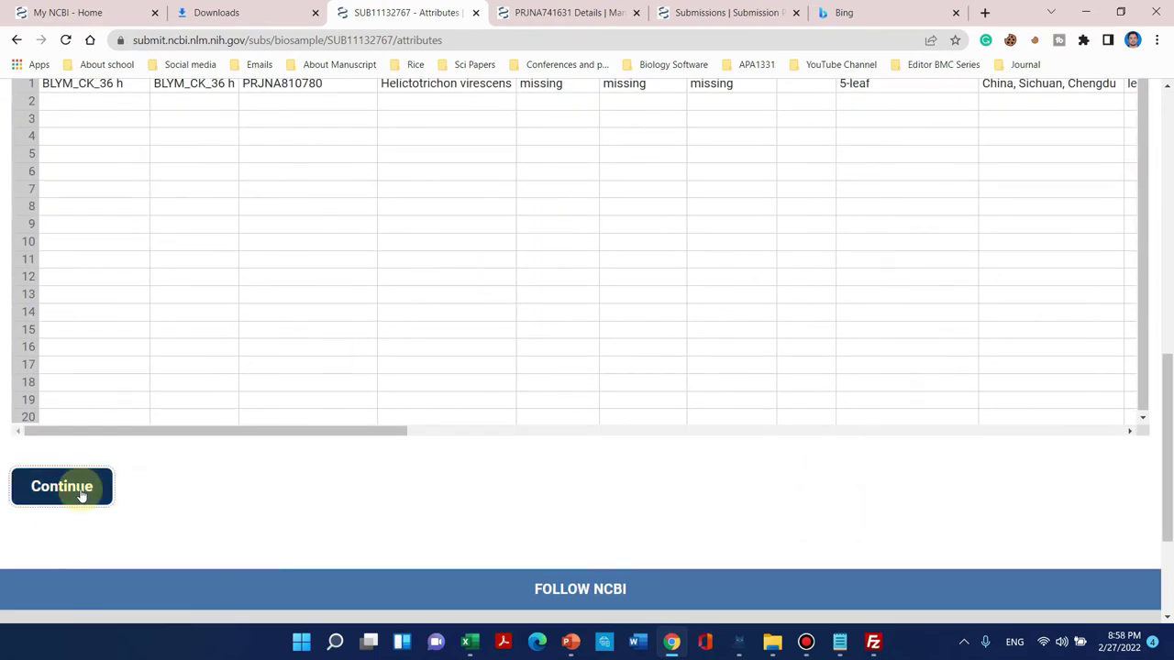
{"action": "left_click", "coordinate": [81, 495]}
Step: Submit BioSample submission SUB11132767 for processing
{"action": "scroll", "coordinate": [513, 498], "scroll_direction": "up", "scroll_amount": 2}
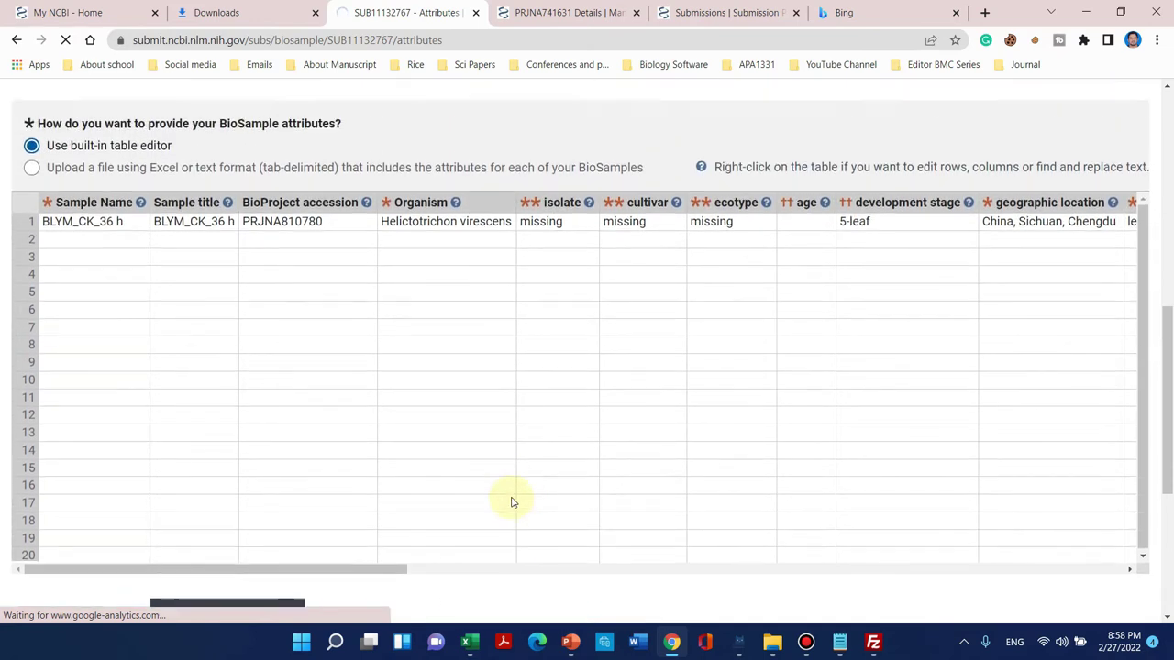
{"action": "scroll", "coordinate": [514, 502], "scroll_direction": "up", "scroll_amount": 2}
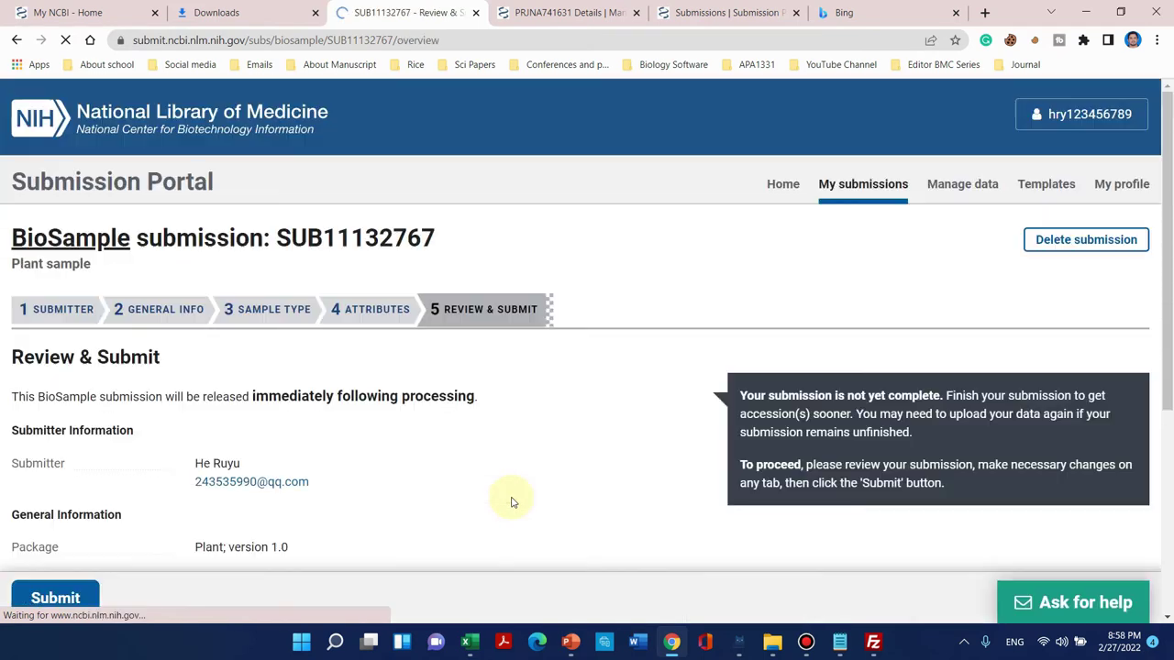
{"action": "scroll", "coordinate": [511, 498], "scroll_direction": "down", "scroll_amount": 3}
{"action": "scroll", "coordinate": [507, 533], "scroll_direction": "up", "scroll_amount": 2}
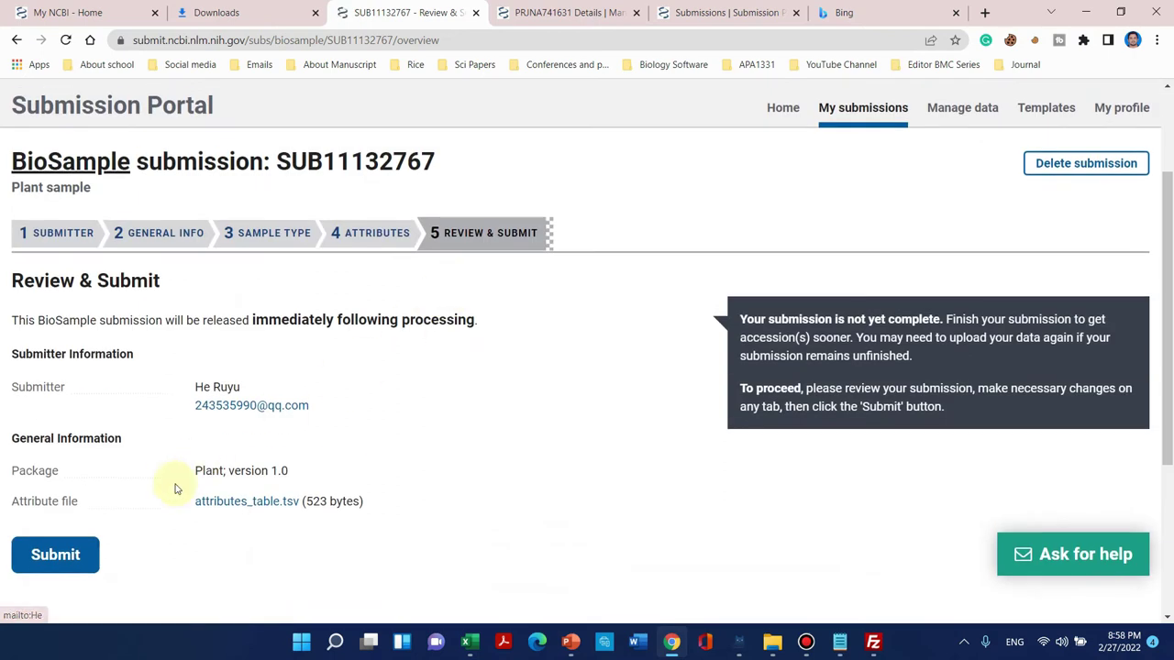
{"action": "left_click", "coordinate": [69, 553]}
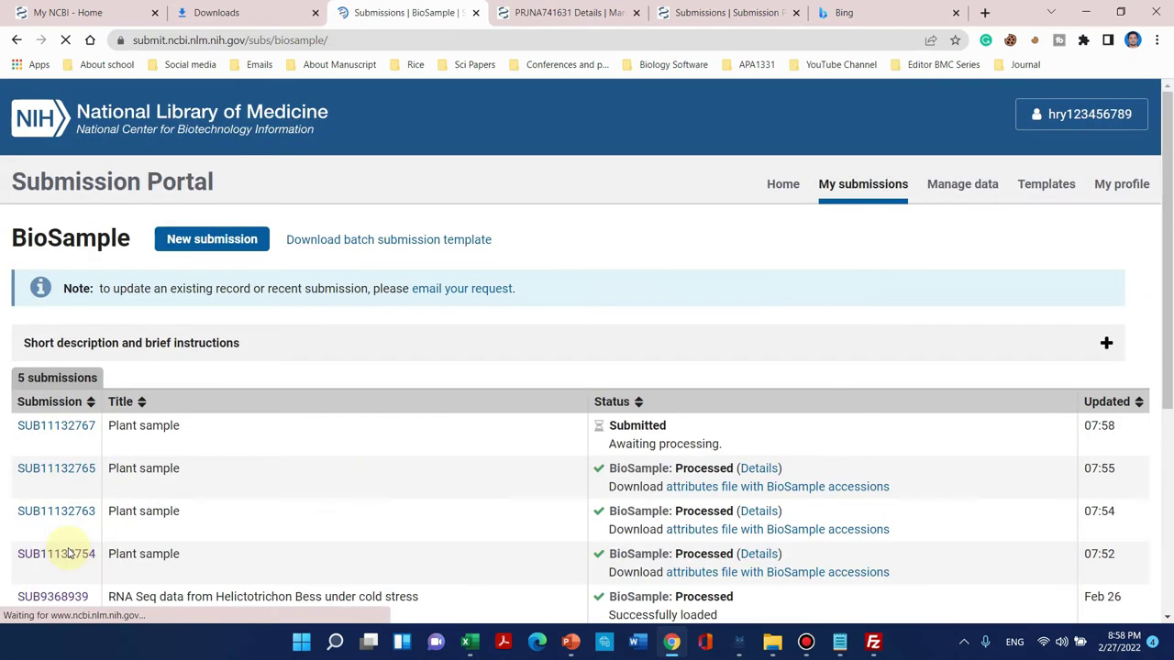
Step: Scroll the BioSample submissions list to confirm SUB11132767 is awaiting processing
{"action": "scroll", "coordinate": [642, 256], "scroll_direction": "down", "scroll_amount": 3}
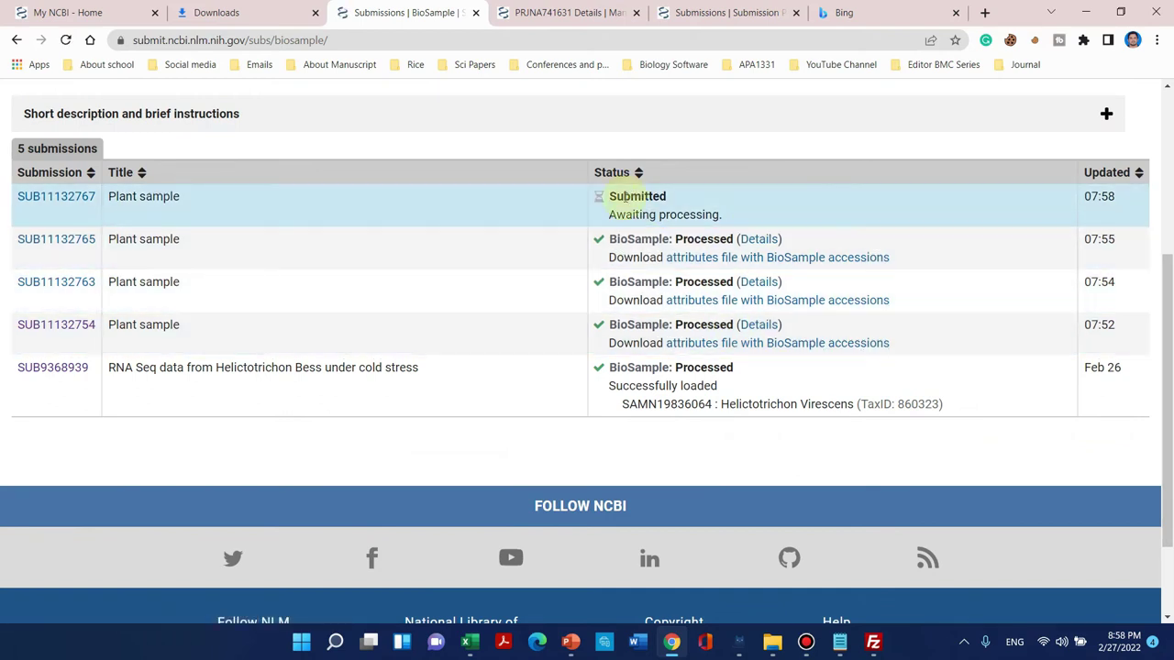
{"action": "scroll", "coordinate": [625, 198], "scroll_direction": "up", "scroll_amount": 1}
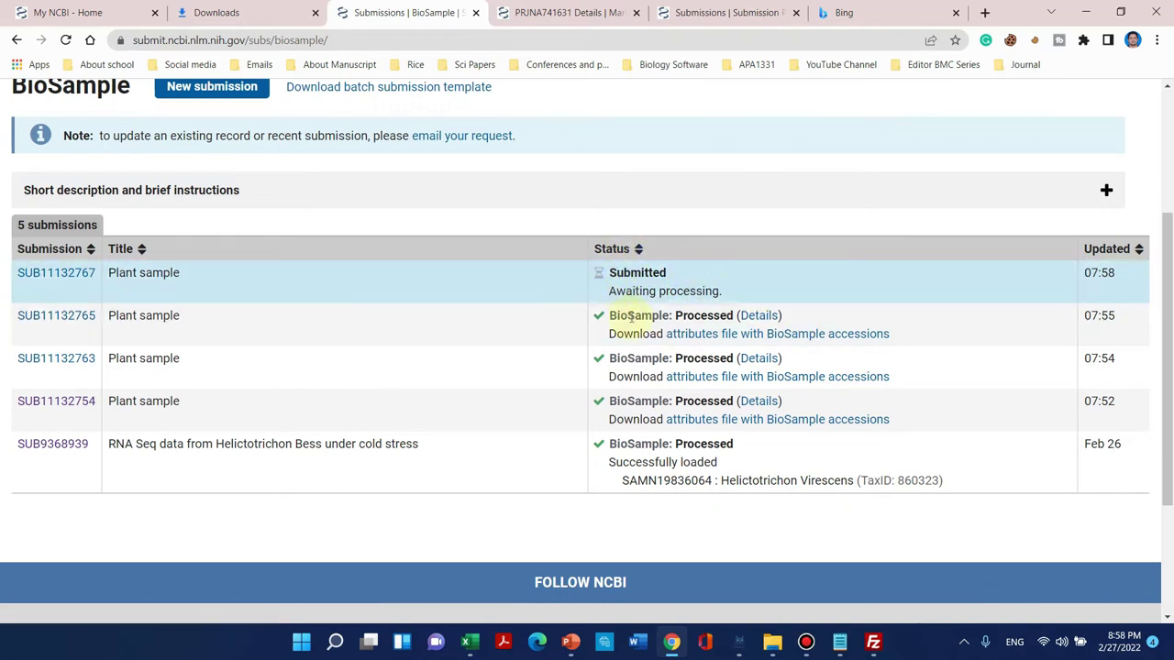
{"action": "scroll", "coordinate": [631, 317], "scroll_direction": "up", "scroll_amount": 1}
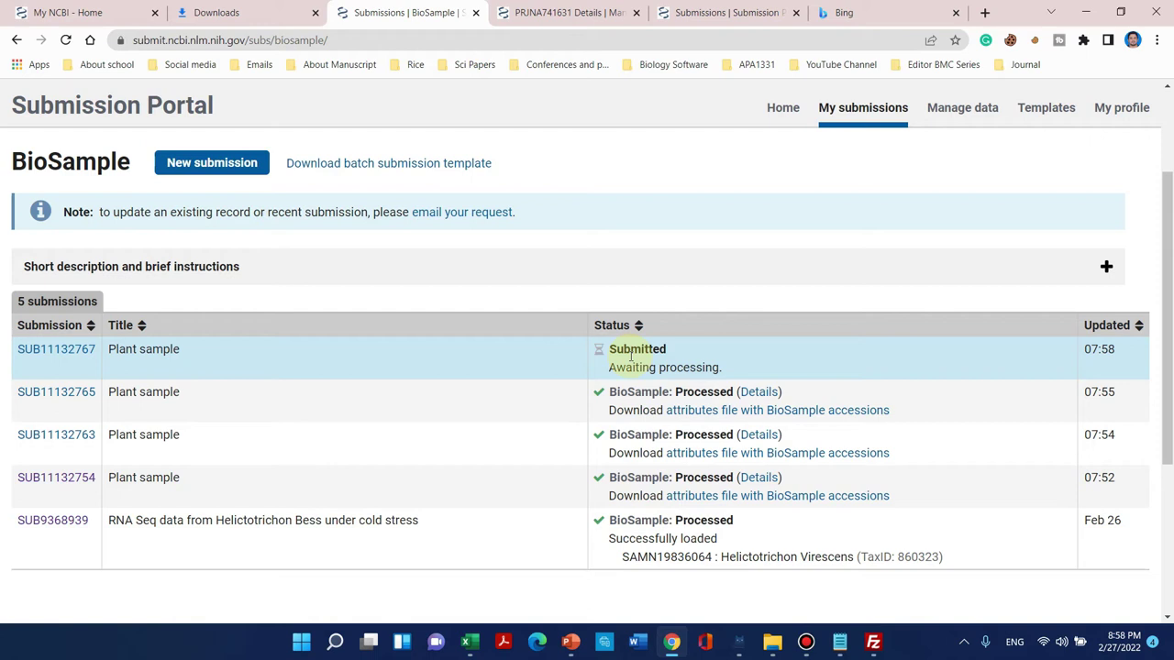
Step: In seq_template (1).xlsx, review Sample 1–18 names and their titles, starting with BLYM_T1_12h
{"action": "mouse_move", "coordinate": [458, 638]}
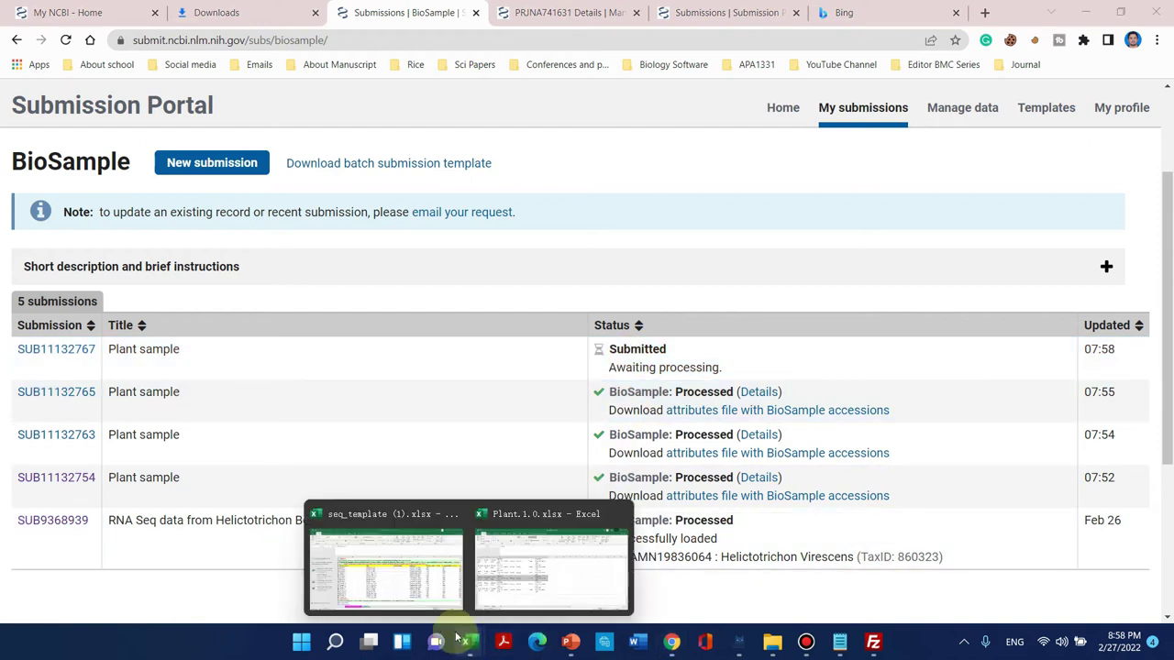
{"action": "left_click", "coordinate": [389, 564]}
{"action": "scroll", "coordinate": [458, 459], "scroll_direction": "down", "scroll_amount": 3}
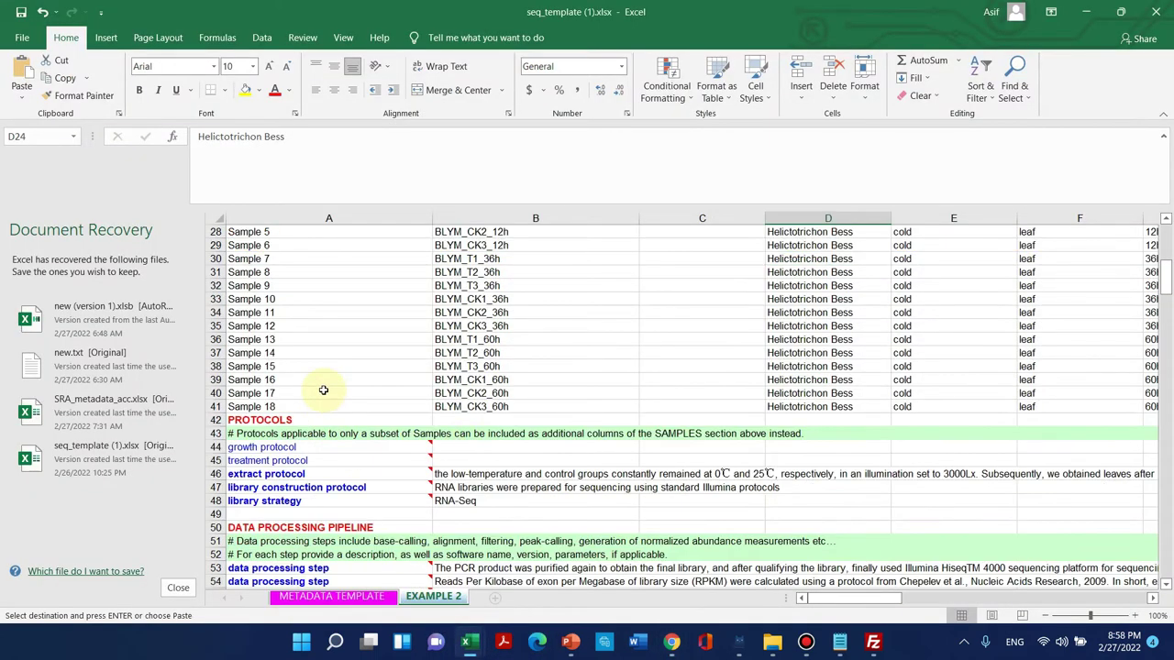
{"action": "left_click_drag", "start_coordinate": [302, 406], "coordinate": [322, 216]}
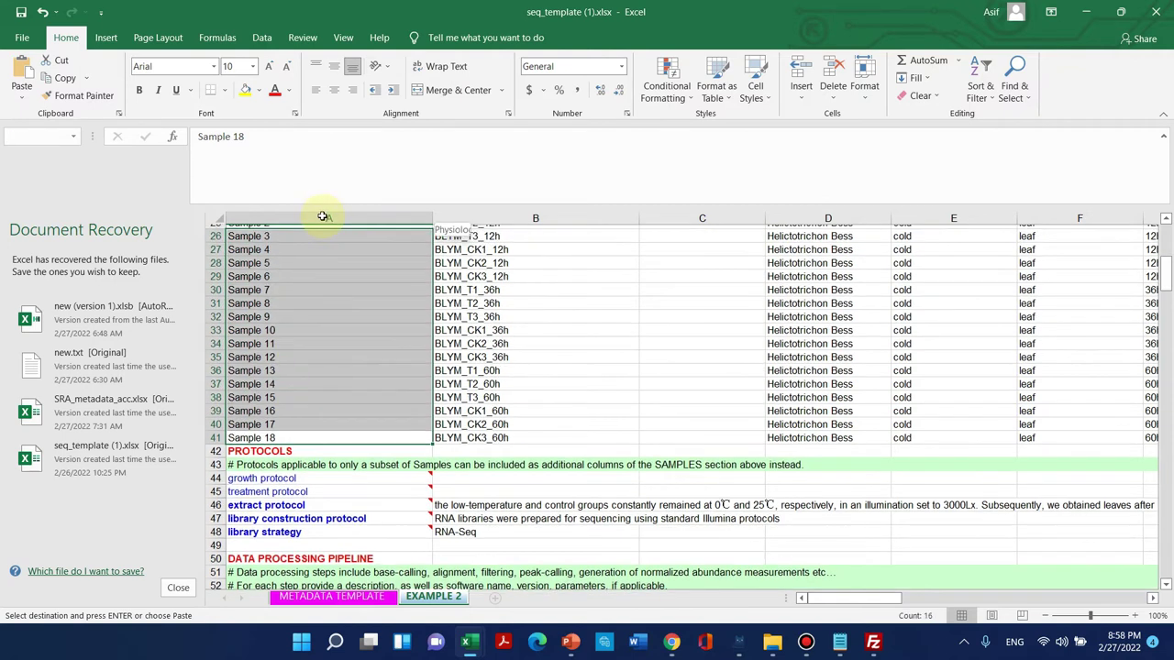
{"action": "scroll", "coordinate": [354, 336], "scroll_direction": "up", "scroll_amount": 3}
{"action": "left_click_drag", "start_coordinate": [317, 301], "coordinate": [303, 529]}
{"action": "left_click_drag", "start_coordinate": [514, 296], "coordinate": [515, 420]}
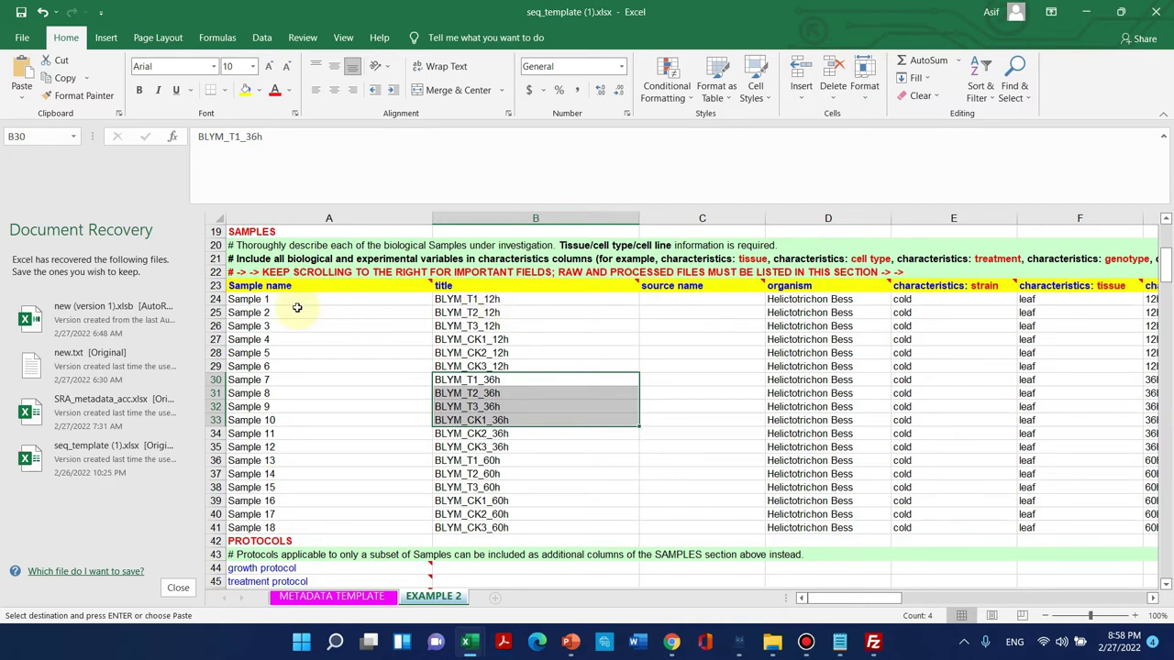
{"action": "left_click", "coordinate": [504, 301]}
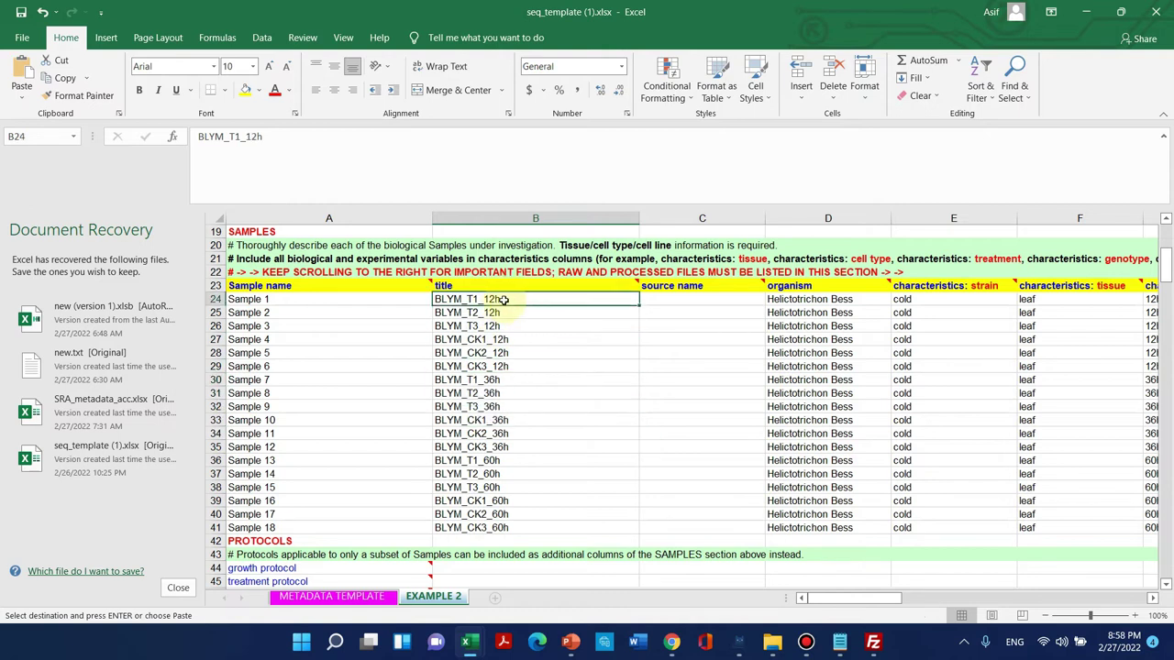
Step: Minimize Excel and confirm all 7 BioSample submissions, SUB11132767 included, show Processed
{"action": "left_click", "coordinate": [1089, 12]}
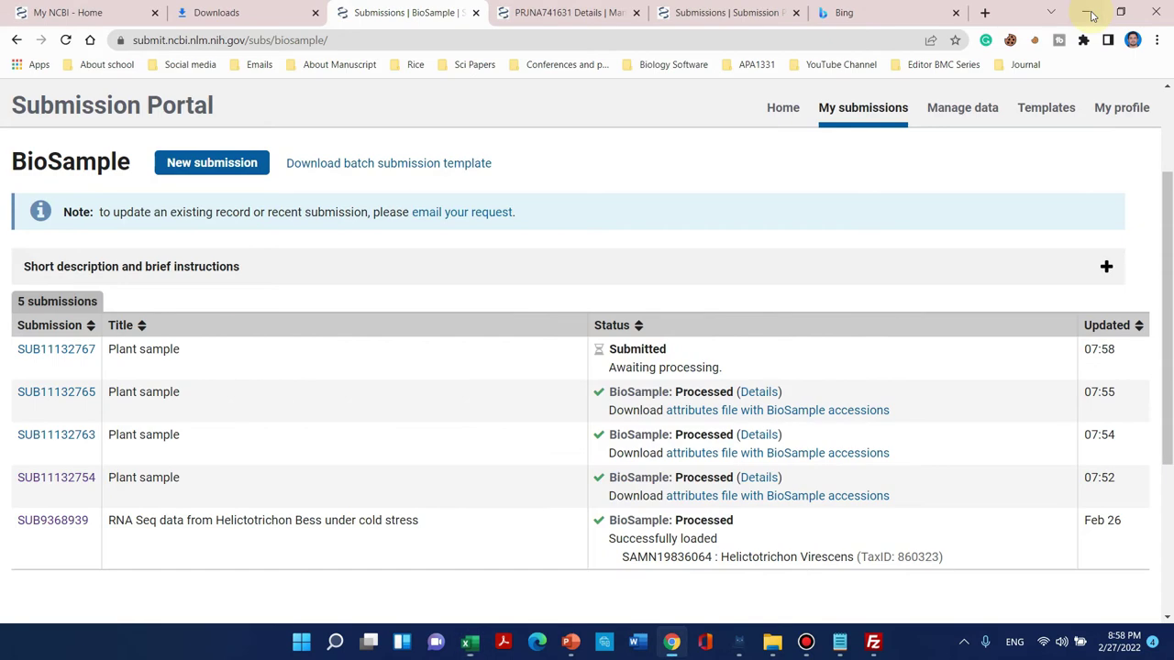
{"action": "left_click", "coordinate": [807, 639]}
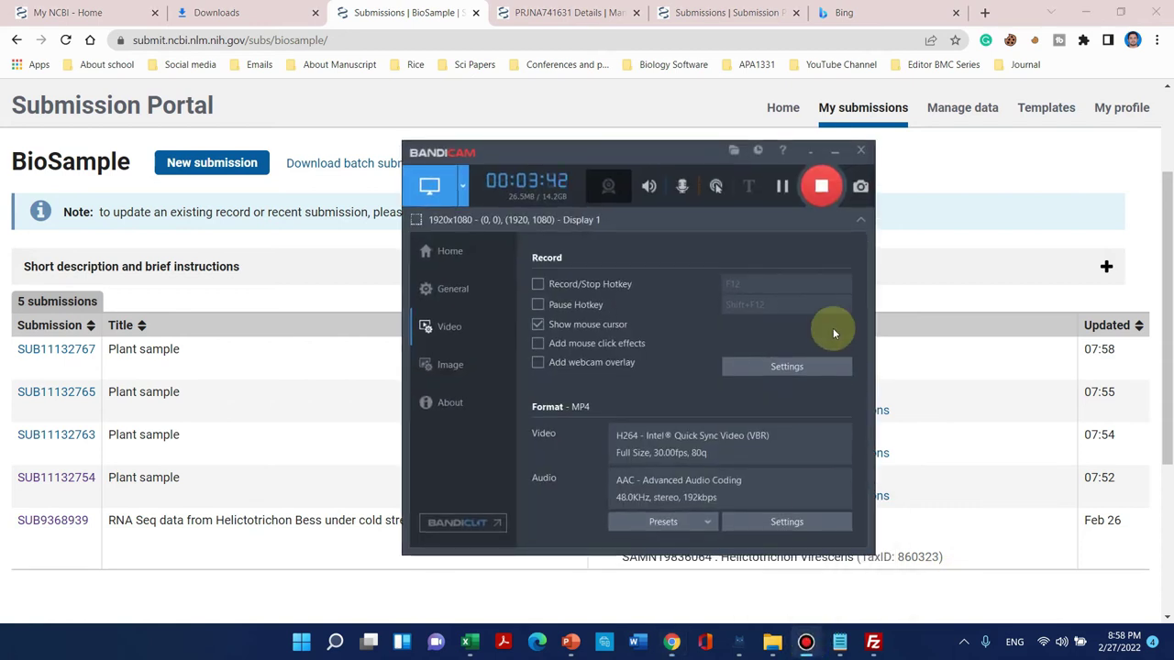
{"action": "left_click", "coordinate": [821, 187]}
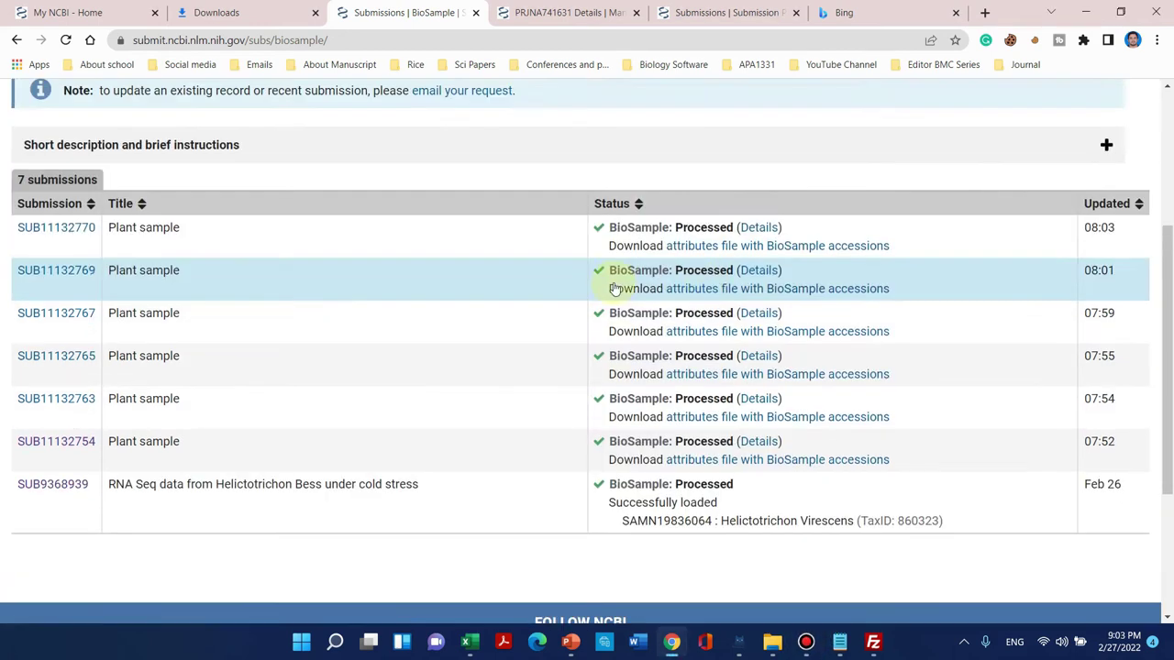
{"action": "scroll", "coordinate": [618, 275], "scroll_direction": "up", "scroll_amount": 2}
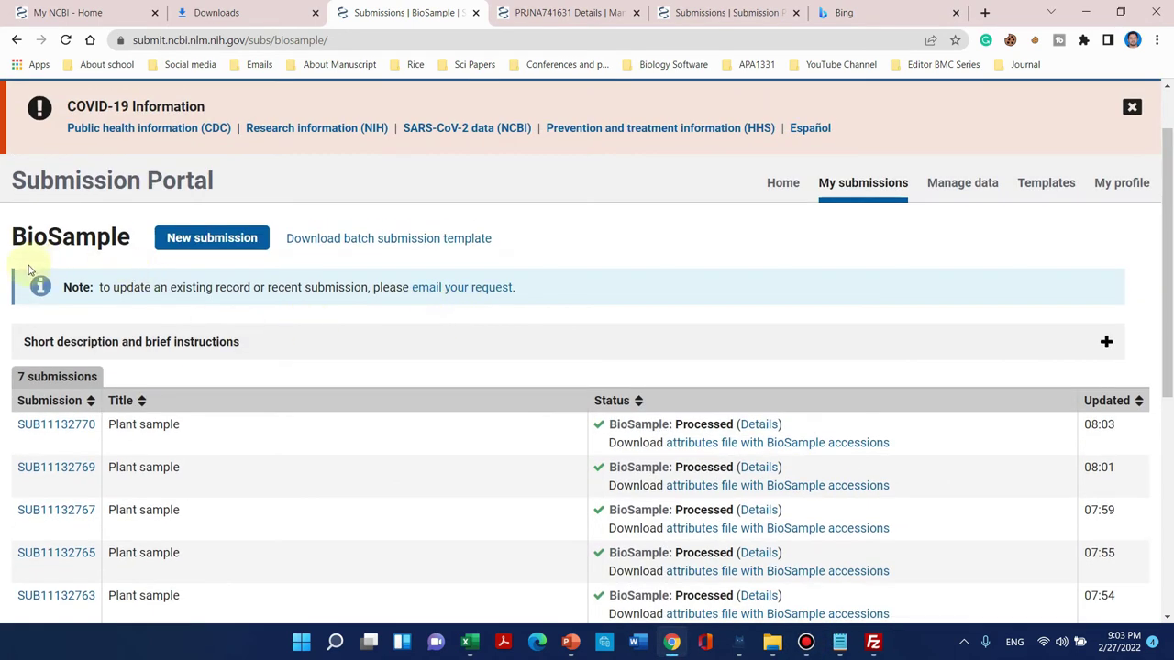
{"action": "scroll", "coordinate": [367, 289], "scroll_direction": "down", "scroll_amount": 1}
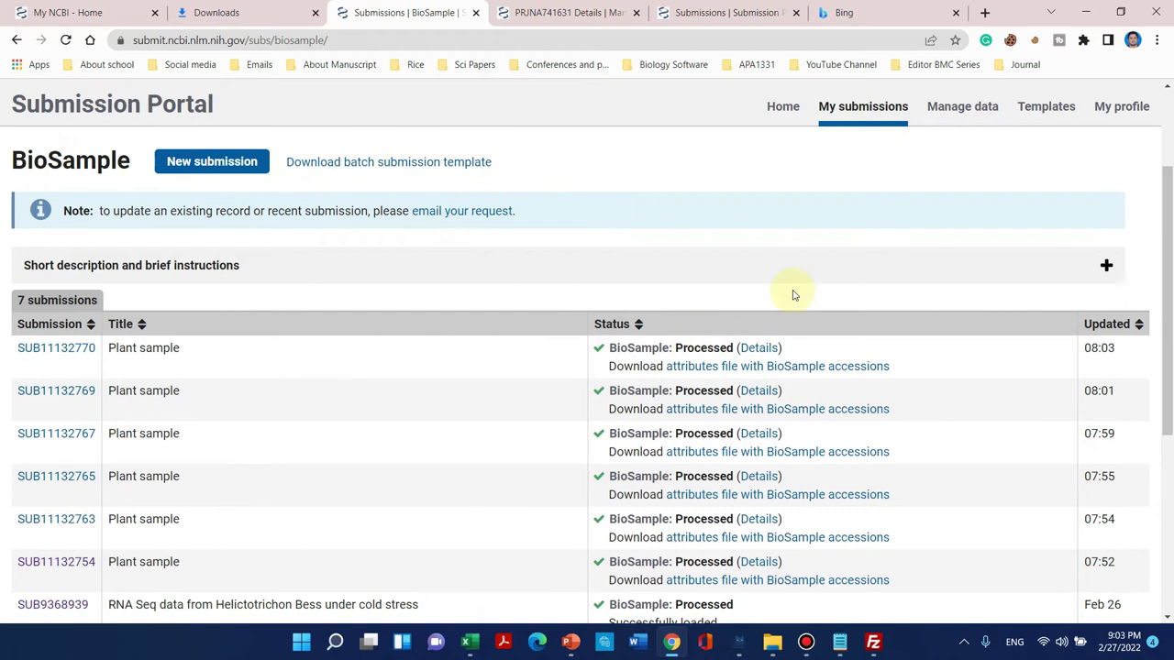
{"action": "scroll", "coordinate": [794, 296], "scroll_direction": "down", "scroll_amount": 1}
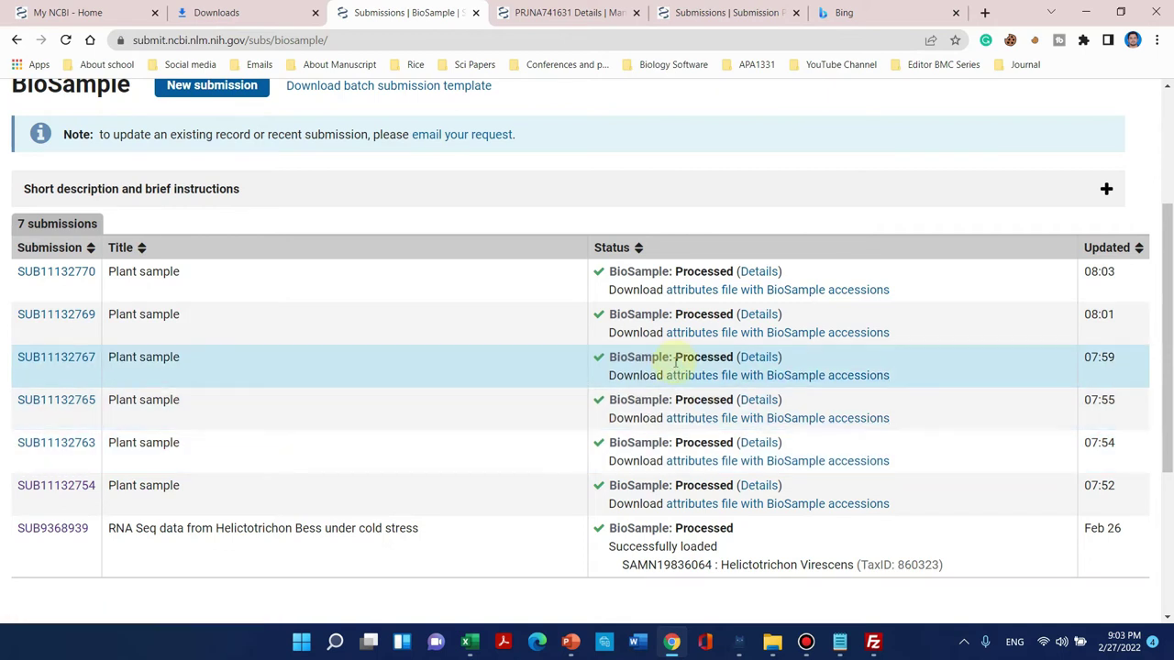
{"action": "scroll", "coordinate": [674, 303], "scroll_direction": "down", "scroll_amount": 2}
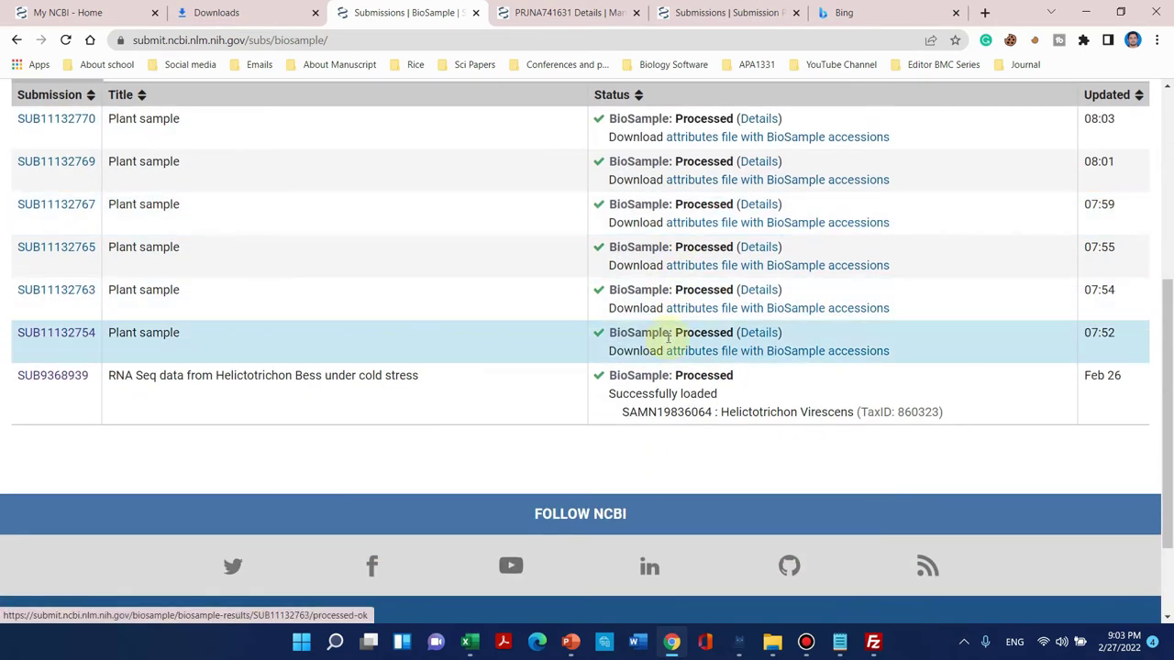
{"action": "scroll", "coordinate": [668, 338], "scroll_direction": "up", "scroll_amount": 3}
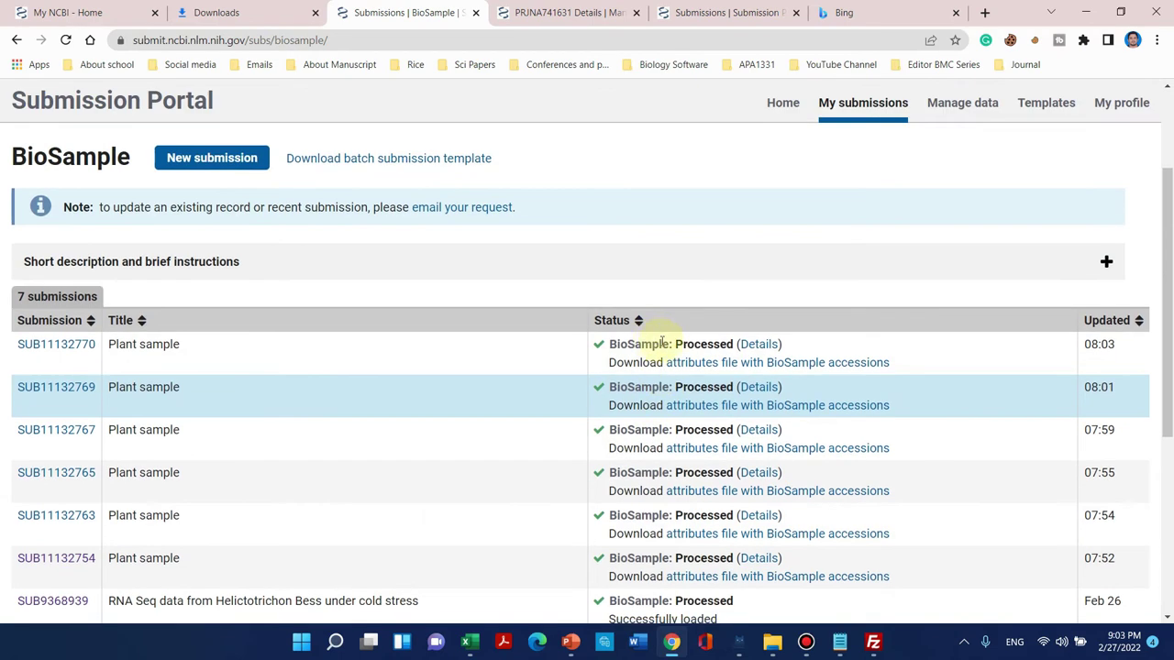
{"action": "scroll", "coordinate": [667, 346], "scroll_direction": "up", "scroll_amount": 2}
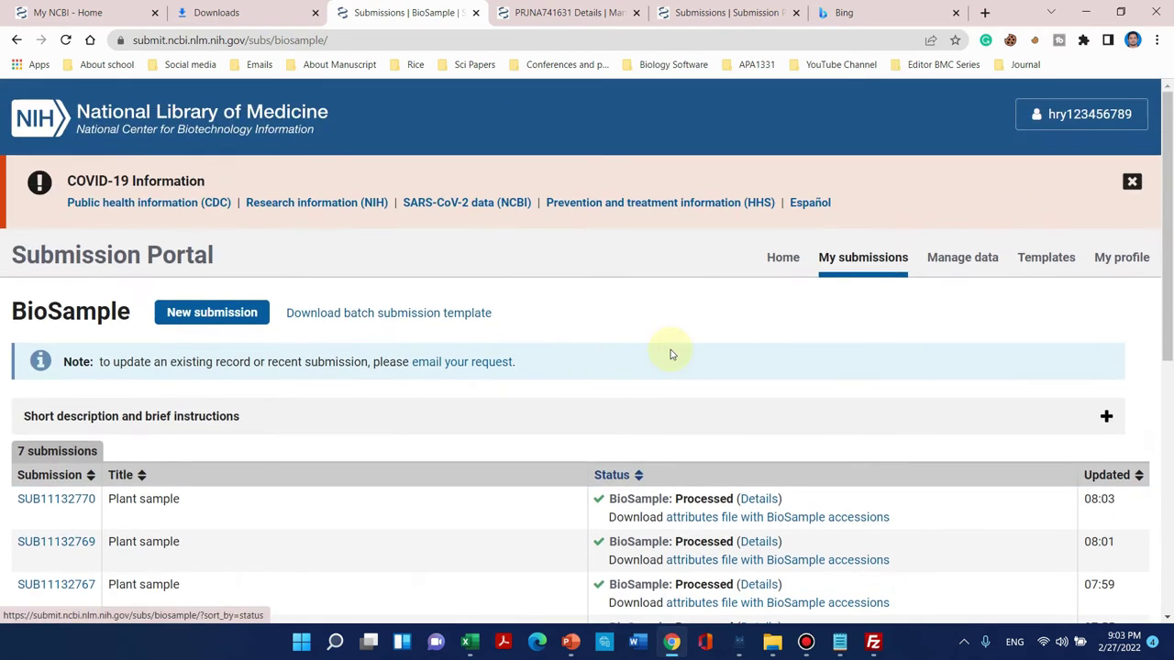
Step: View the Your submissions overview of 11 submissions, then close the PRJNA741631 and extra Submissions tabs
{"action": "left_click", "coordinate": [847, 261]}
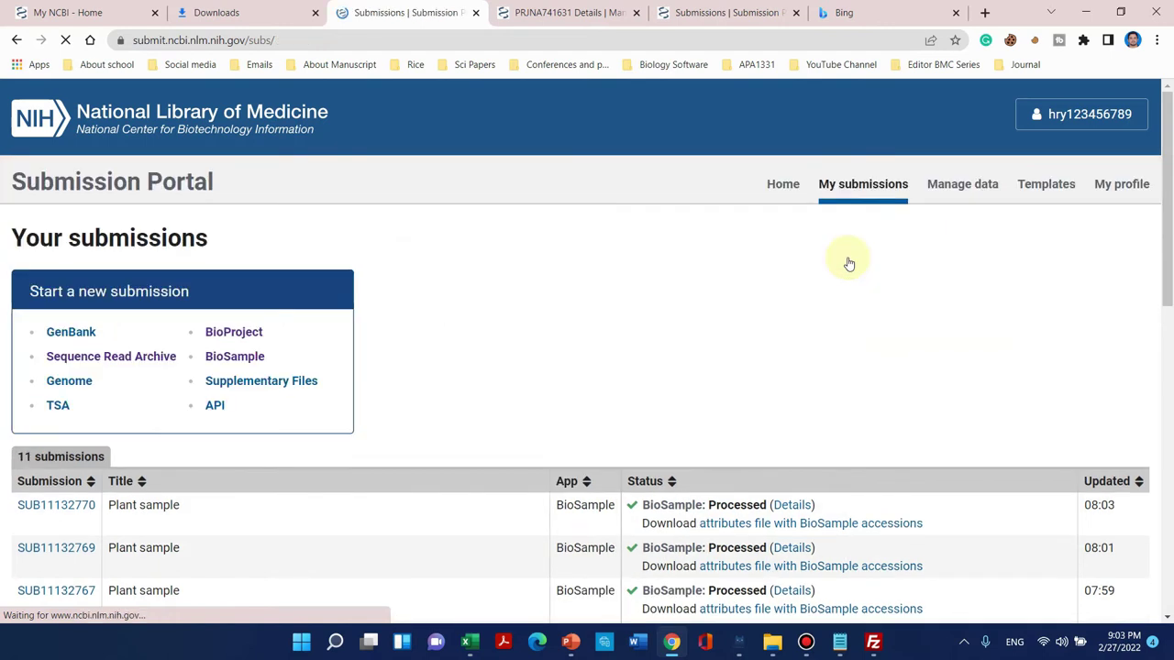
{"action": "scroll", "coordinate": [374, 398], "scroll_direction": "down", "scroll_amount": 1}
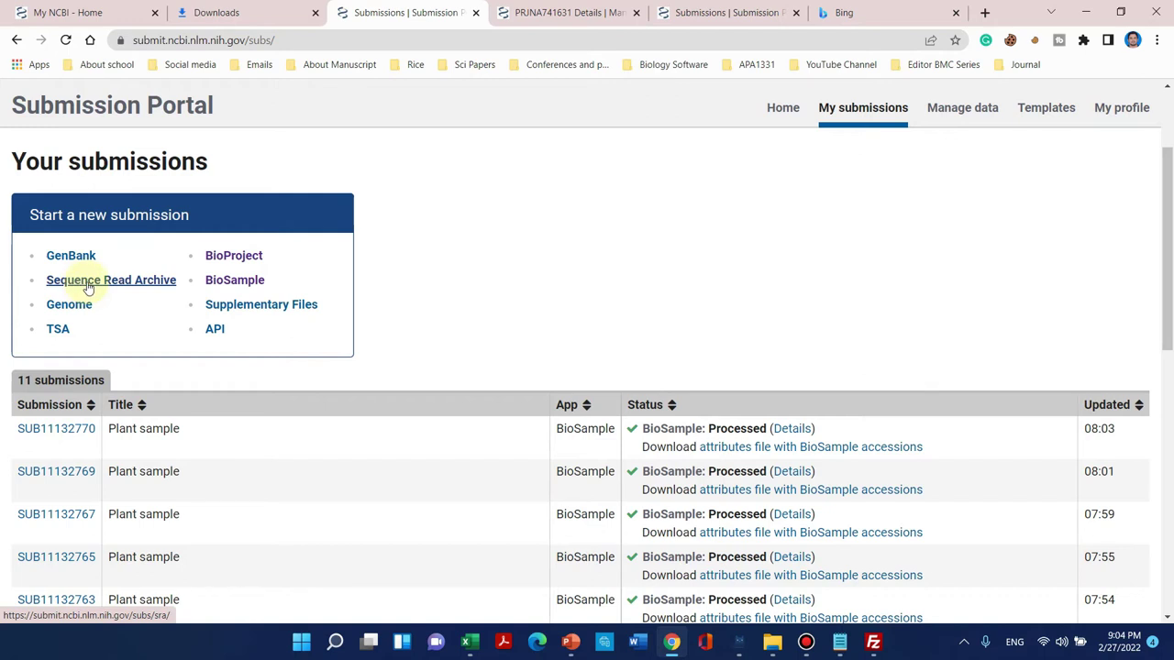
{"action": "scroll", "coordinate": [92, 280], "scroll_direction": "down", "scroll_amount": 2}
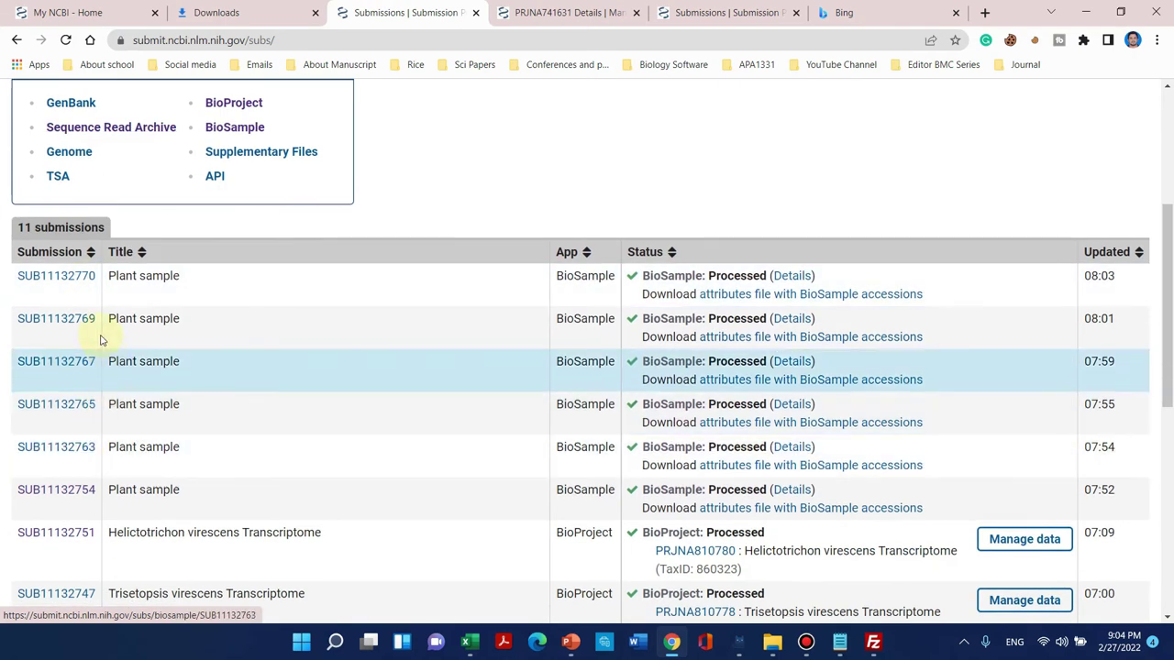
{"action": "left_click_drag", "start_coordinate": [18, 278], "coordinate": [52, 406]}
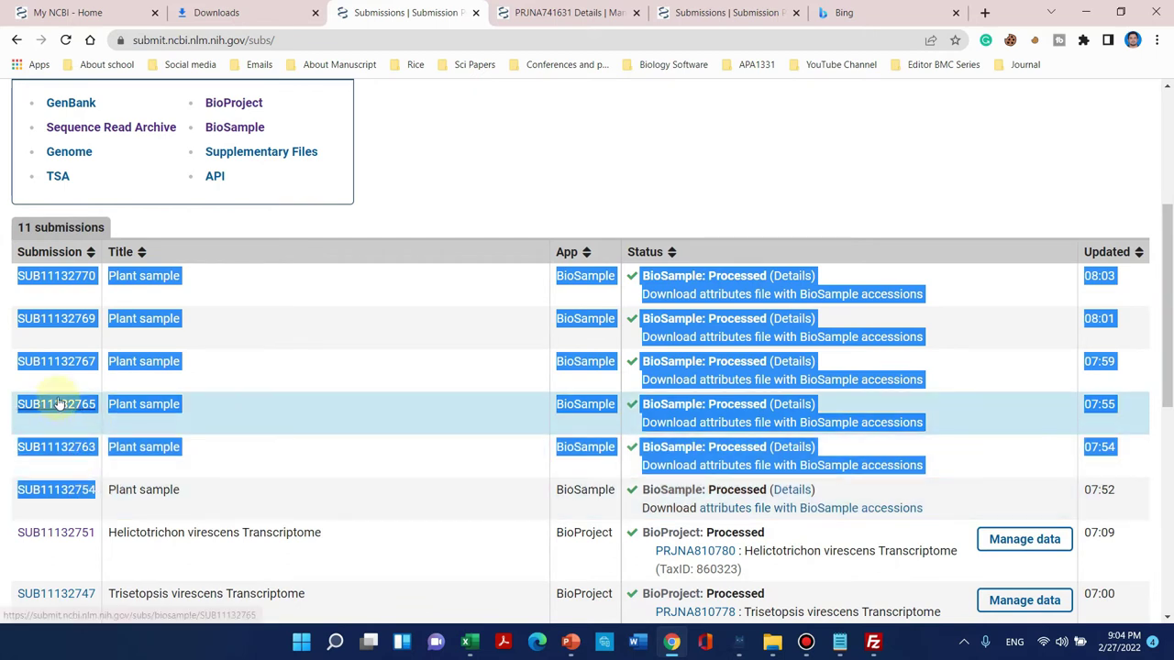
{"action": "left_click", "coordinate": [506, 185]}
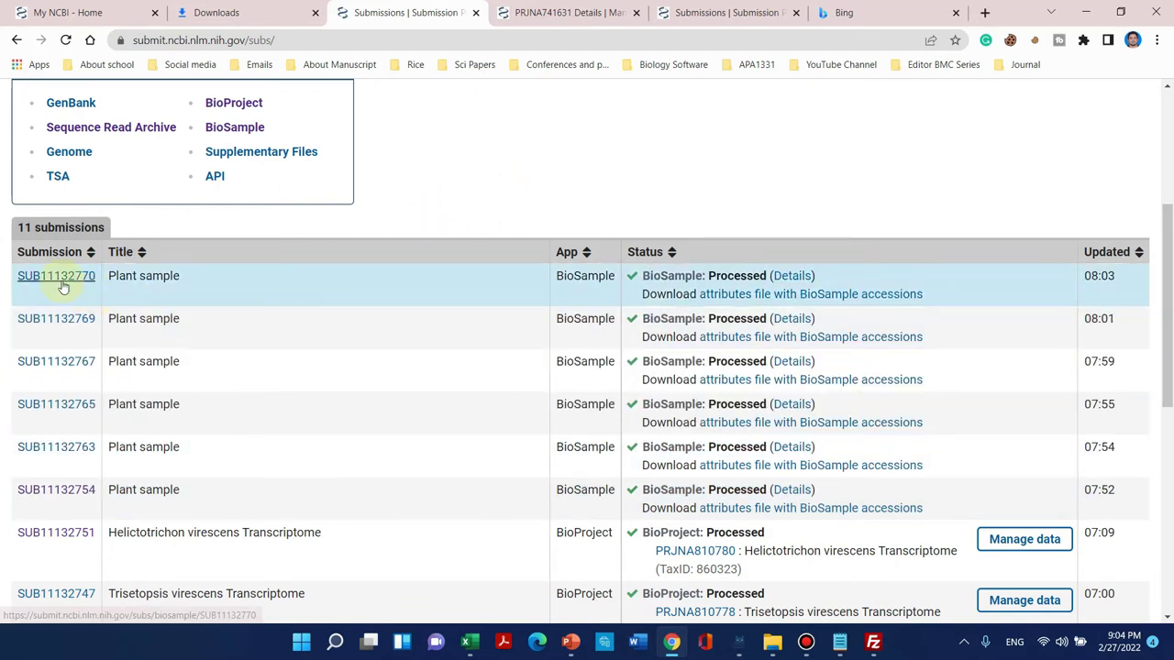
{"action": "left_click", "coordinate": [636, 13]}
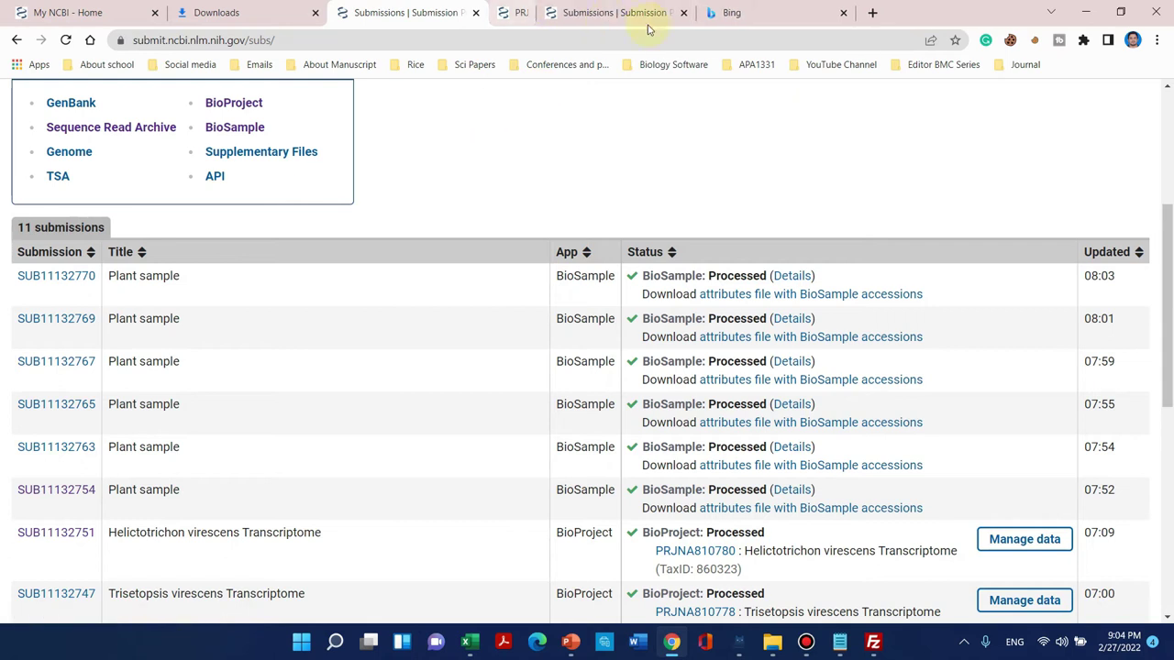
{"action": "left_click", "coordinate": [639, 14]}
Step: Close the Bing tab and open the six Plant sample submissions, SUB11132754 through SUB11132770, in new tabs
{"action": "left_click", "coordinate": [639, 15]}
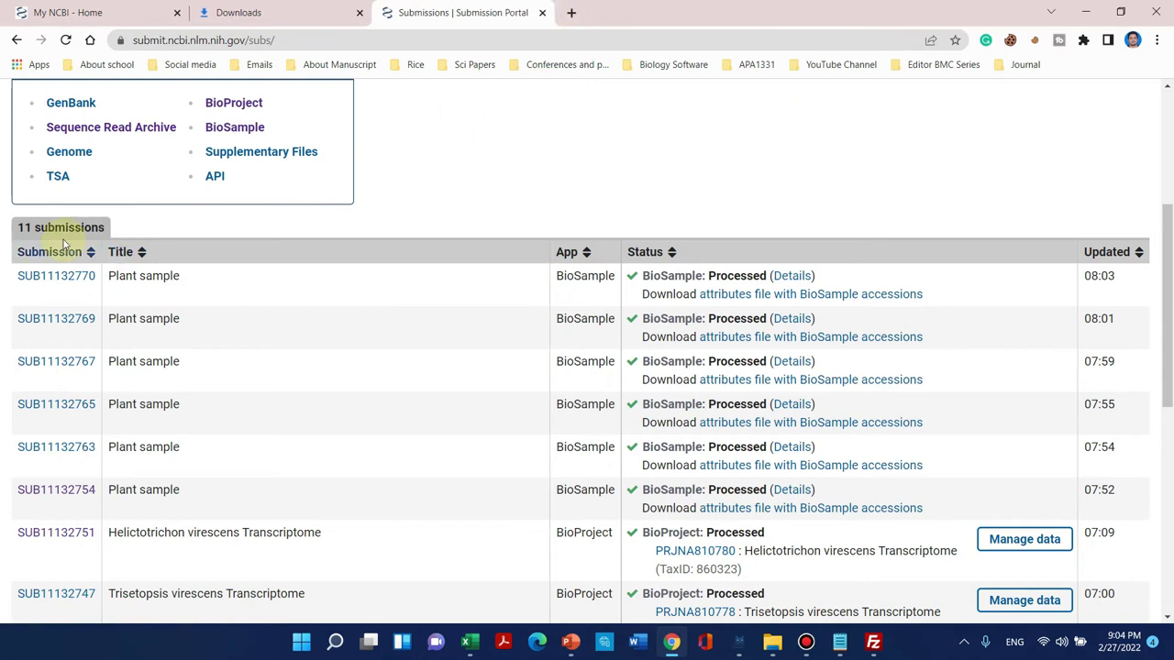
{"action": "right_click", "coordinate": [77, 281]}
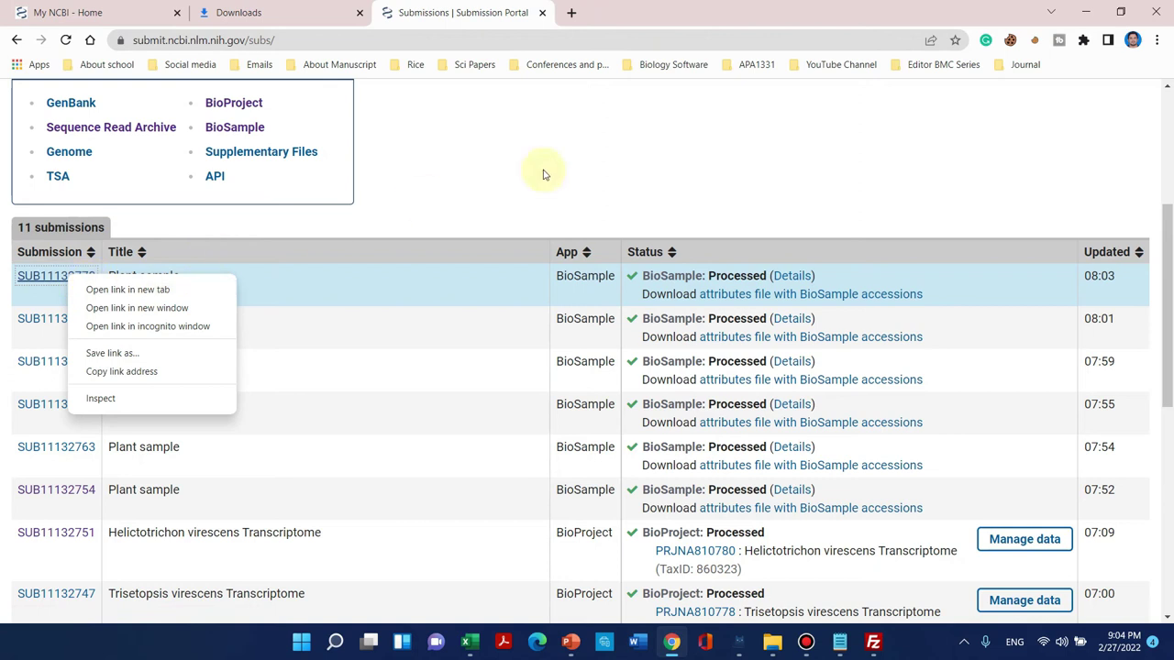
{"action": "left_click", "coordinate": [587, 163]}
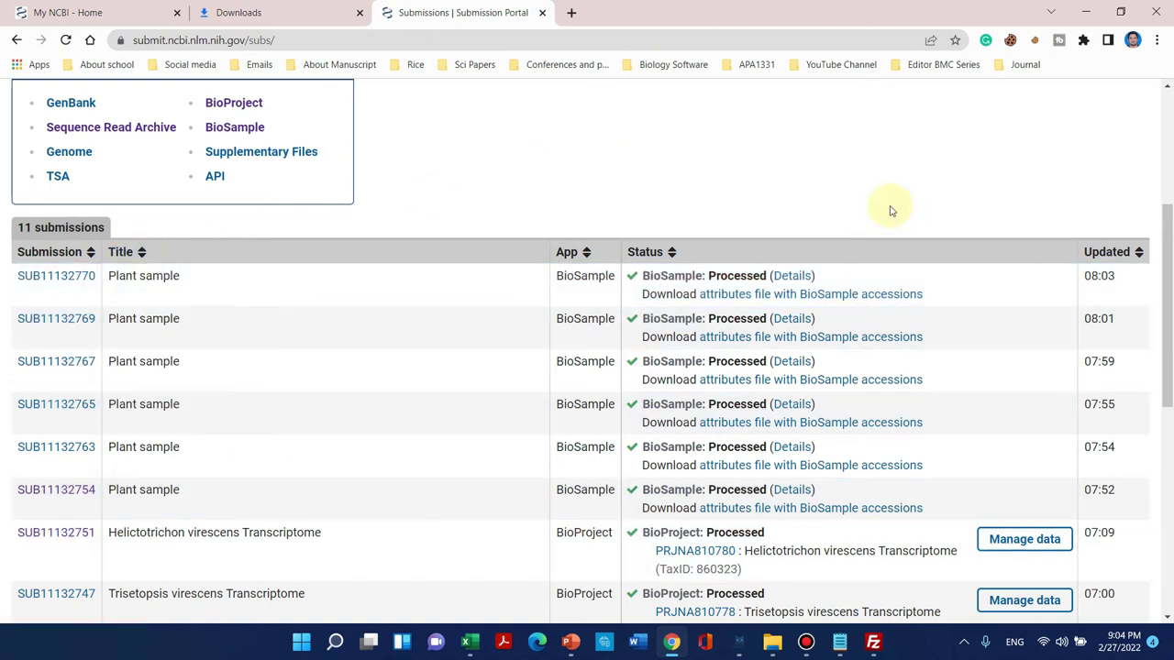
{"action": "right_click", "coordinate": [60, 500]}
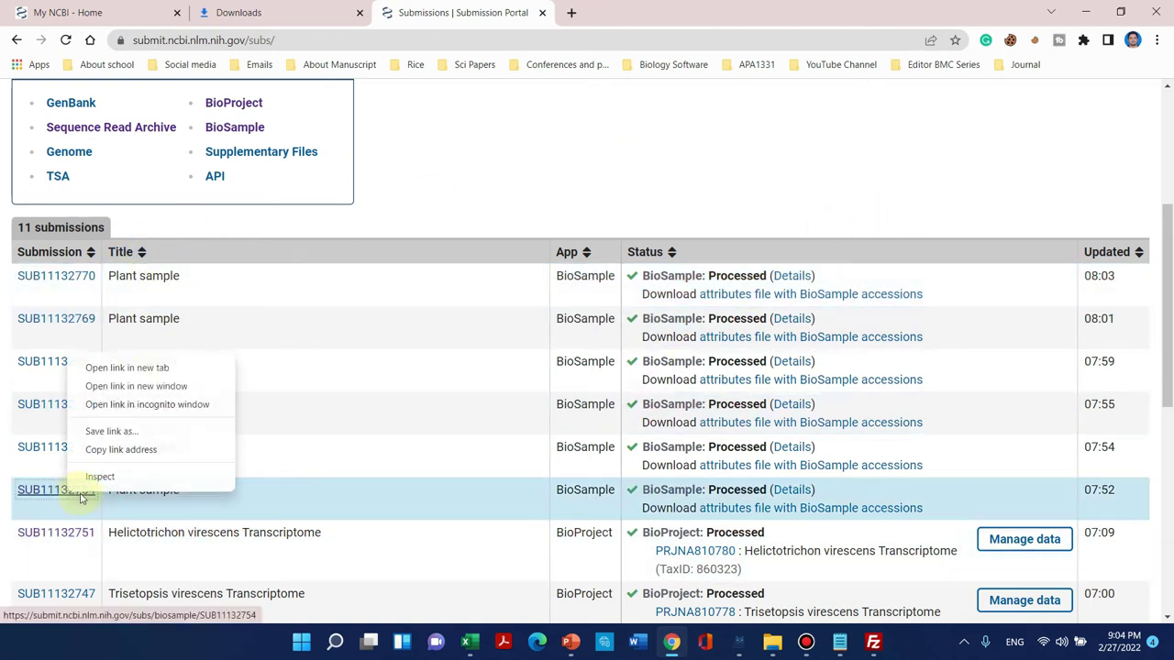
{"action": "left_click", "coordinate": [142, 369]}
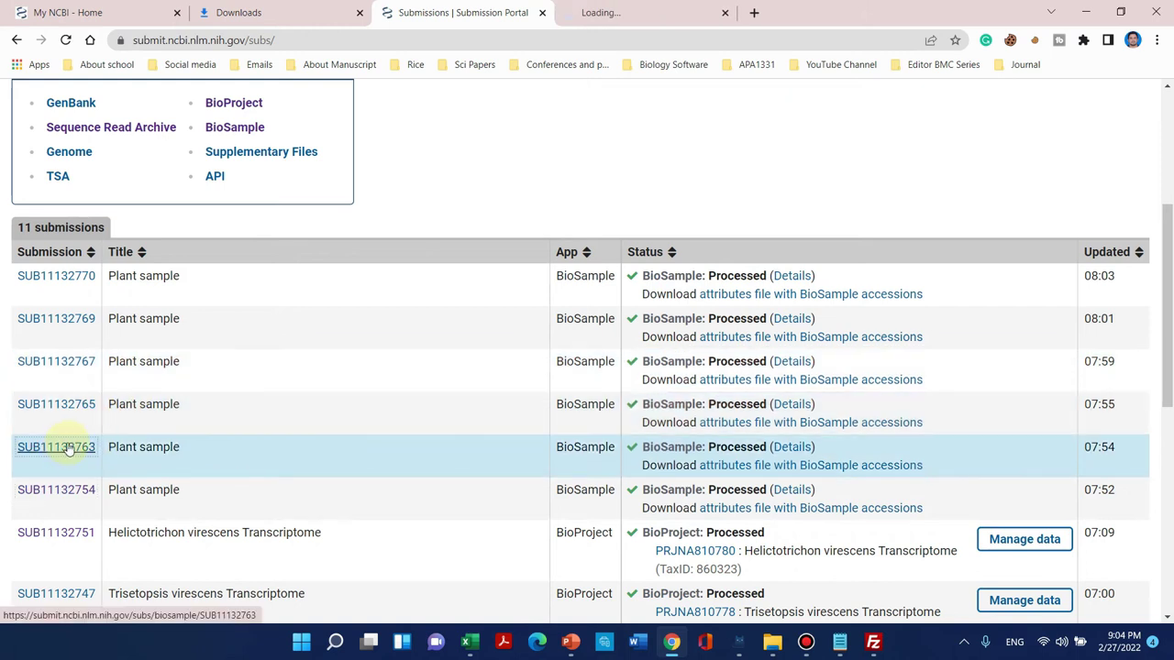
{"action": "right_click", "coordinate": [69, 448]}
{"action": "left_click", "coordinate": [103, 455]}
{"action": "right_click", "coordinate": [75, 409]}
{"action": "left_click", "coordinate": [101, 421]}
{"action": "right_click", "coordinate": [87, 365]}
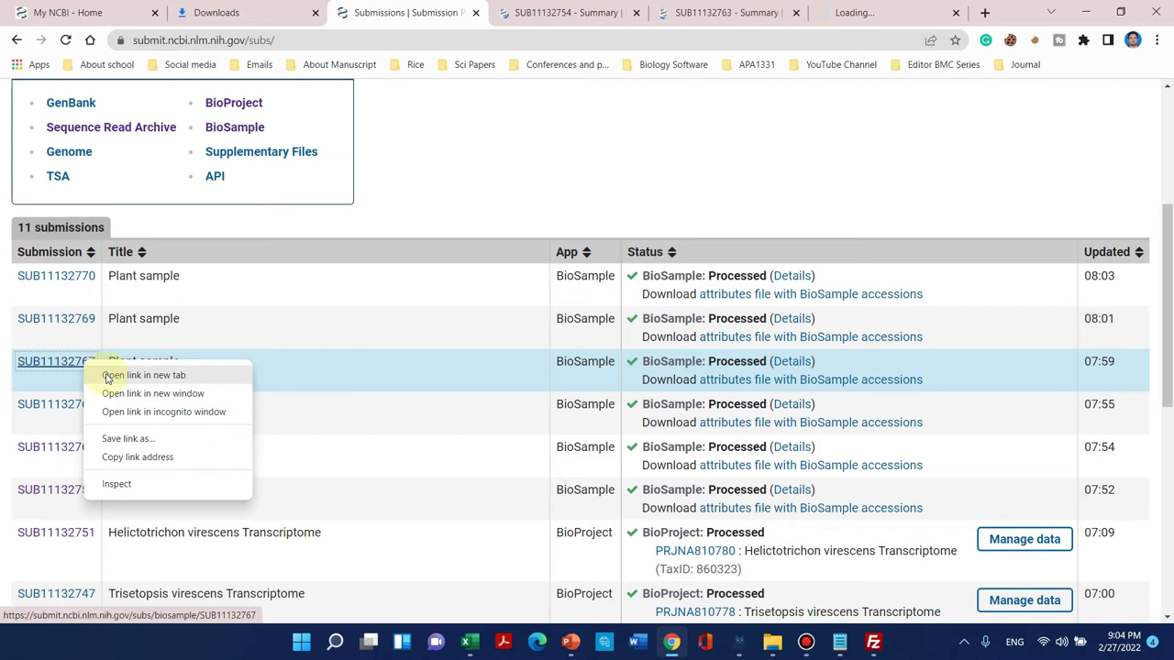
{"action": "left_click", "coordinate": [108, 375]}
{"action": "right_click", "coordinate": [83, 325]}
{"action": "left_click", "coordinate": [101, 336]}
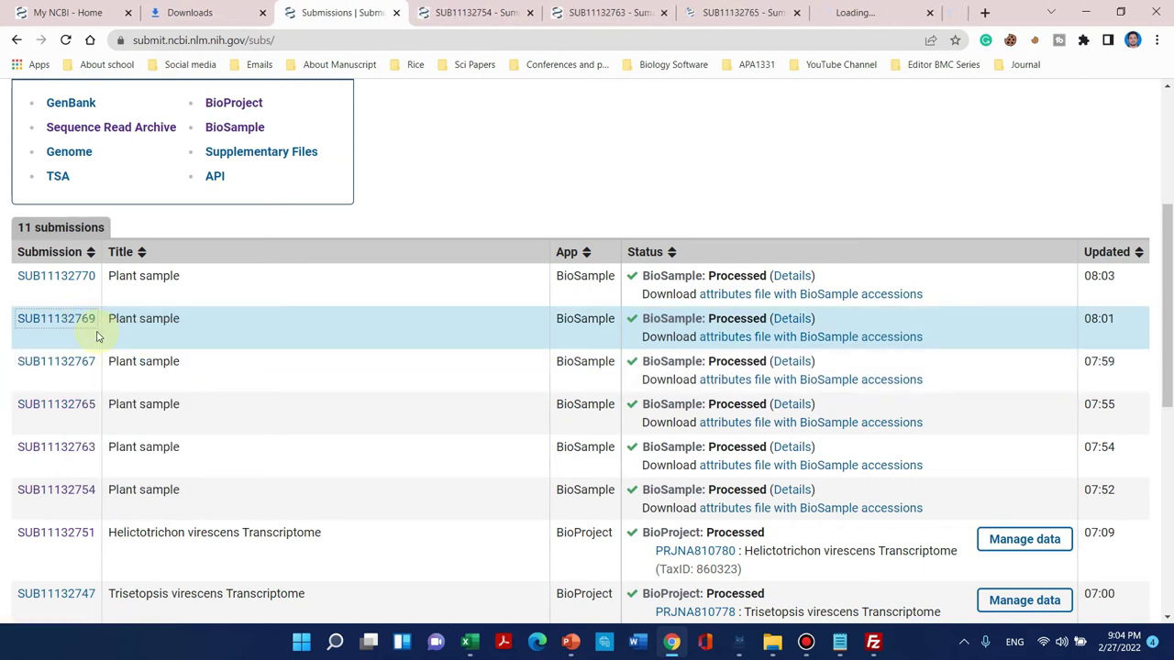
{"action": "right_click", "coordinate": [83, 280]}
{"action": "left_click", "coordinate": [91, 293]}
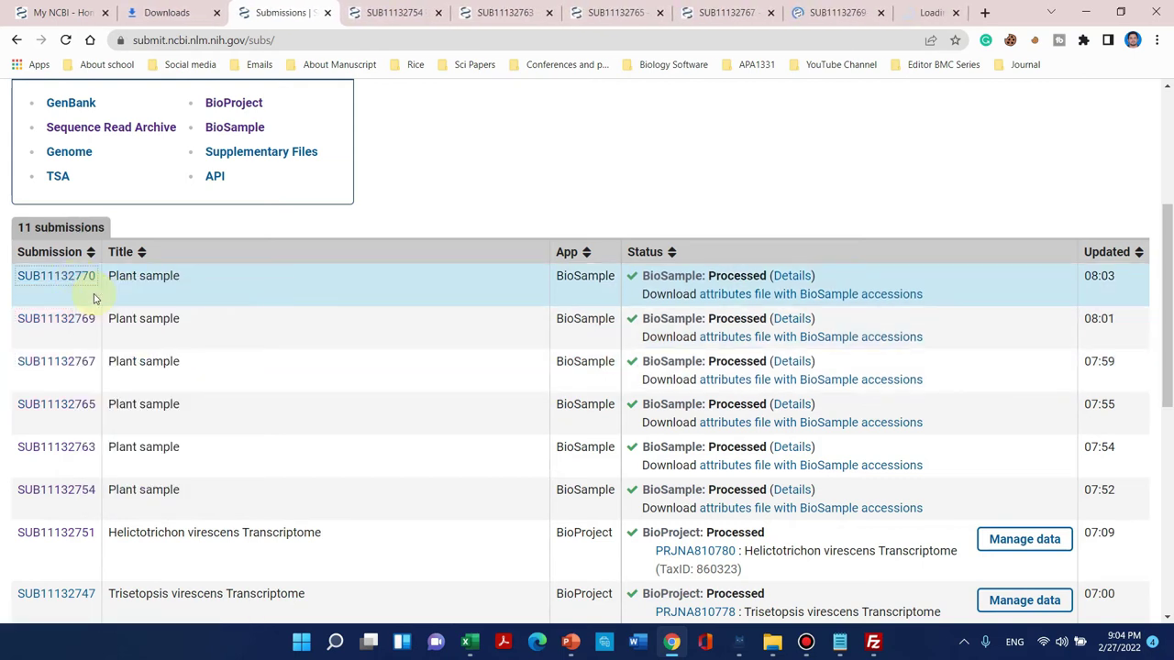
Step: Review SUB11132754's page with accession SAMN26282526, then return to the submissions list
{"action": "left_click", "coordinate": [371, 7]}
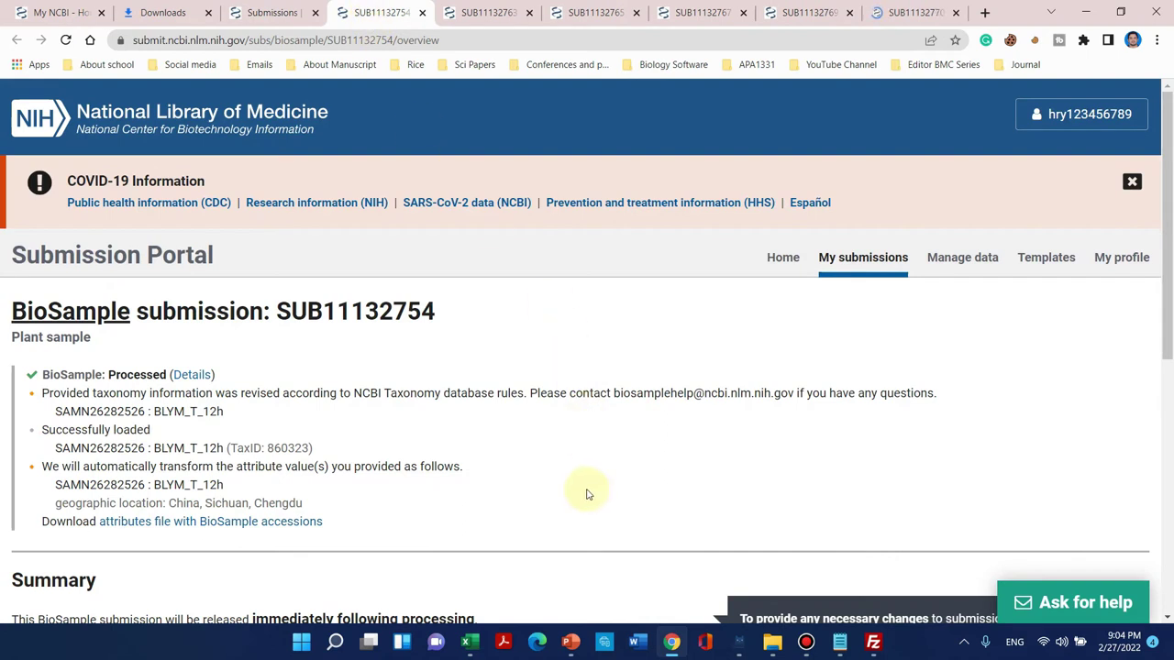
{"action": "scroll", "coordinate": [501, 330], "scroll_direction": "down", "scroll_amount": 2}
{"action": "scroll", "coordinate": [500, 331], "scroll_direction": "up", "scroll_amount": 2}
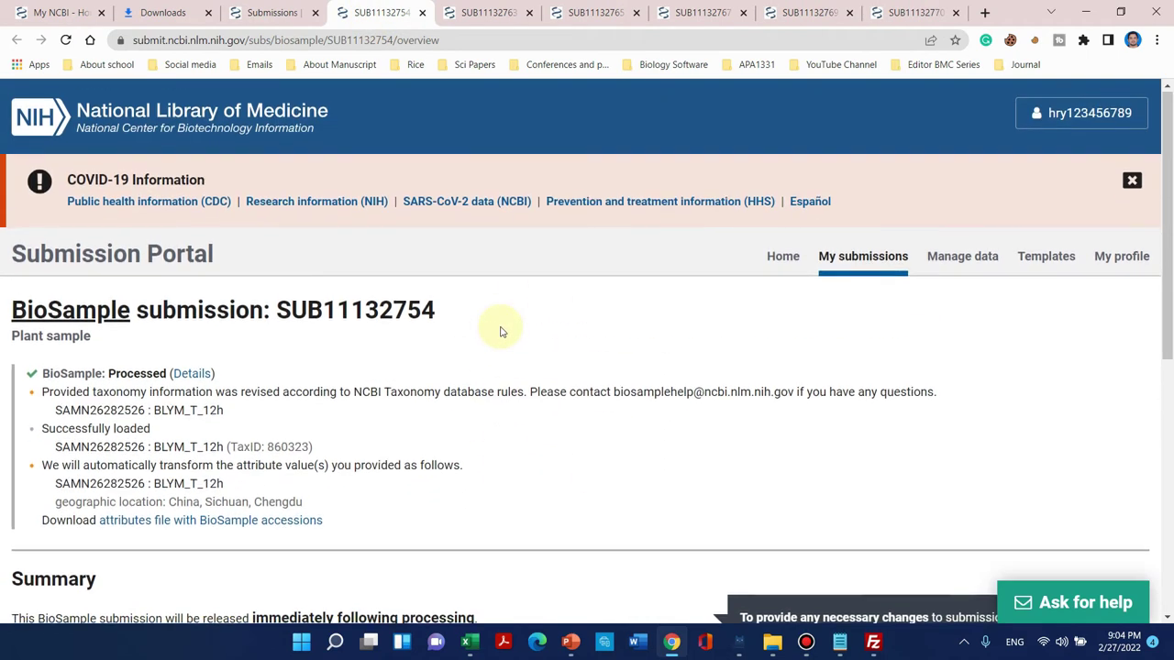
{"action": "scroll", "coordinate": [498, 332], "scroll_direction": "down", "scroll_amount": 3}
{"action": "scroll", "coordinate": [493, 333], "scroll_direction": "up", "scroll_amount": 3}
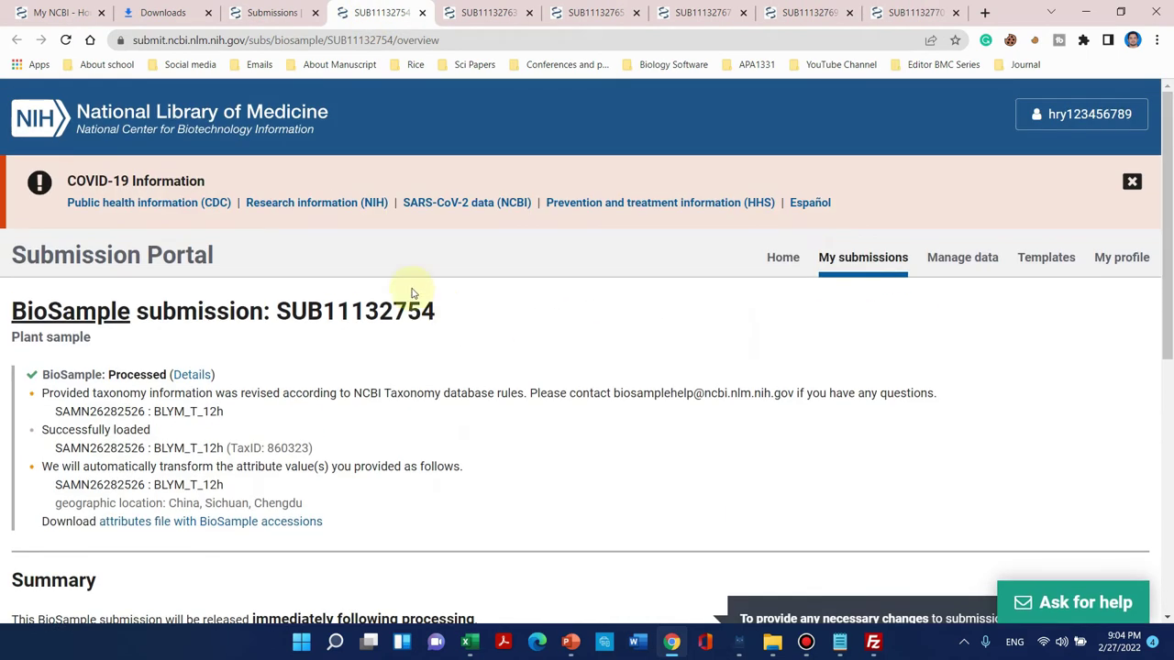
{"action": "scroll", "coordinate": [412, 301], "scroll_direction": "down", "scroll_amount": 1}
{"action": "left_click", "coordinate": [317, 7]}
{"action": "scroll", "coordinate": [514, 328], "scroll_direction": "up", "scroll_amount": 1}
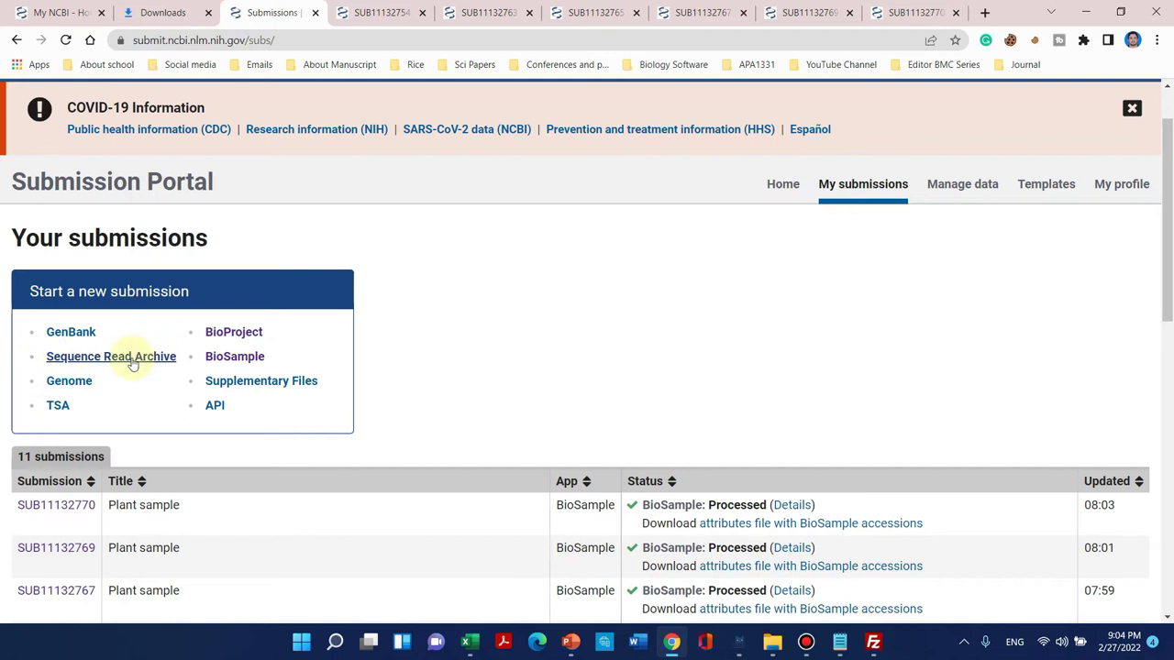
Step: Go to the Sequence Read Archive page, which lists unfinished submission SUB9912136
{"action": "left_click", "coordinate": [132, 357]}
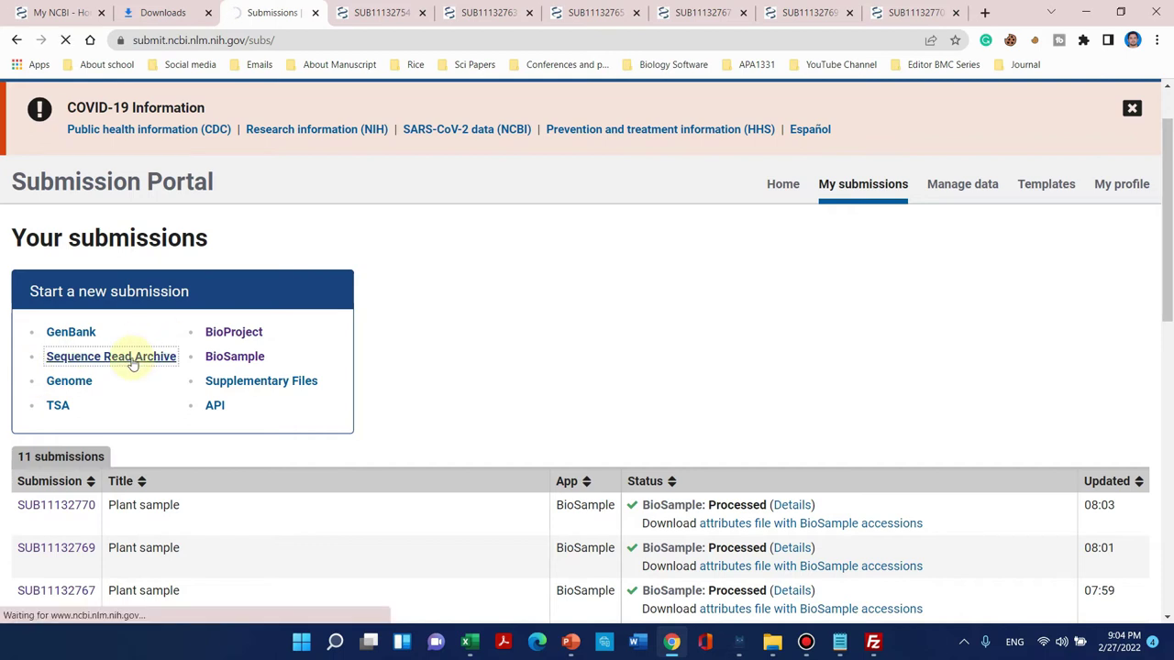
{"action": "scroll", "coordinate": [388, 303], "scroll_direction": "down", "scroll_amount": 3}
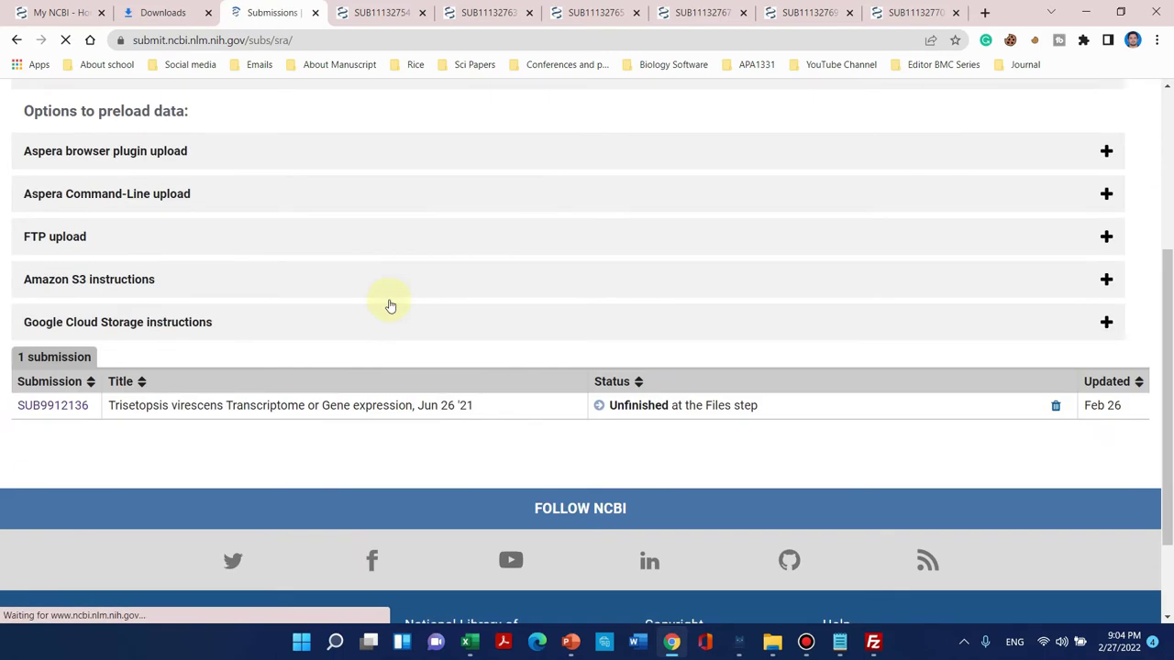
{"action": "scroll", "coordinate": [254, 394], "scroll_direction": "up", "scroll_amount": 3}
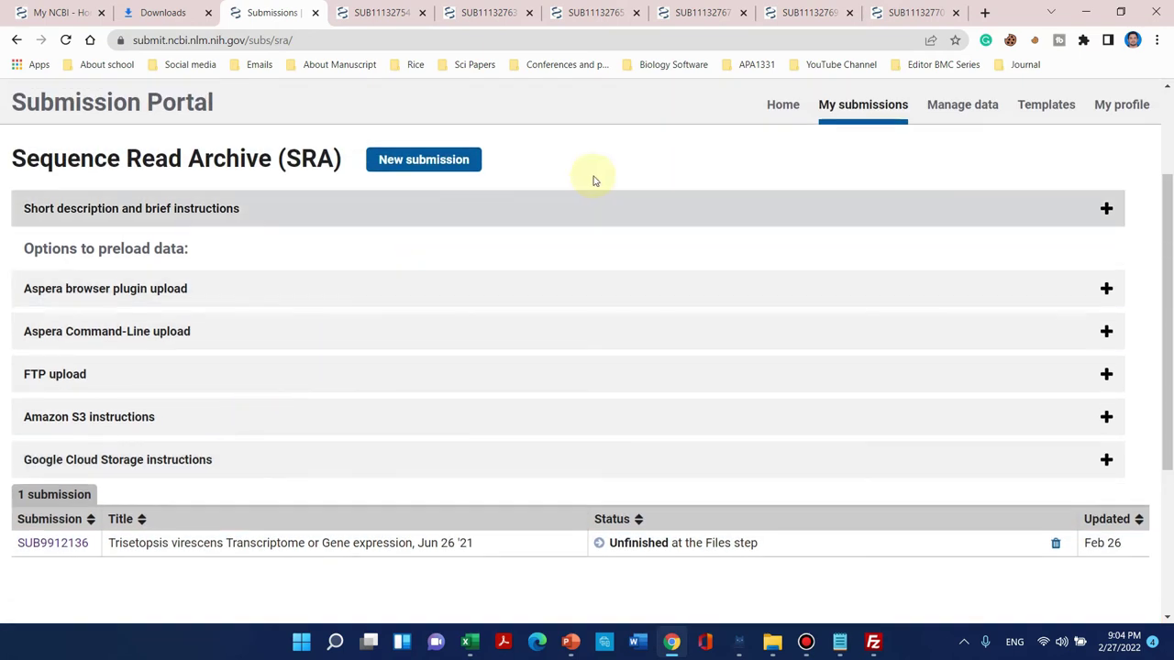
{"action": "scroll", "coordinate": [521, 233], "scroll_direction": "down", "scroll_amount": 3}
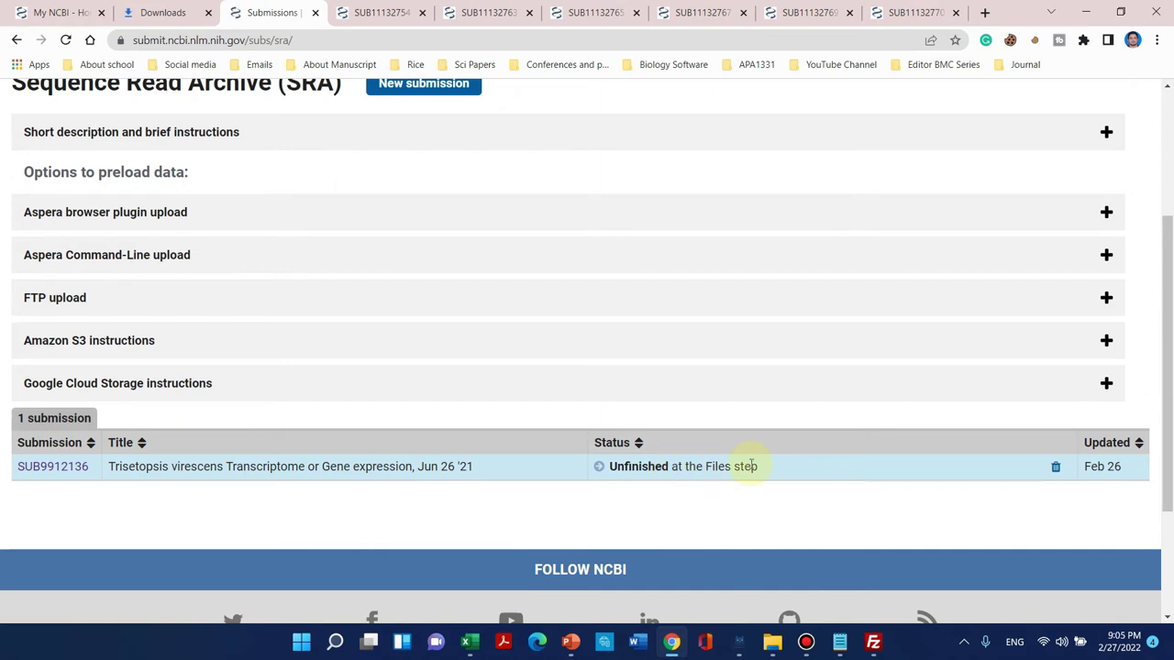
{"action": "scroll", "coordinate": [750, 466], "scroll_direction": "up", "scroll_amount": 1}
{"action": "scroll", "coordinate": [500, 412], "scroll_direction": "up", "scroll_amount": 2}
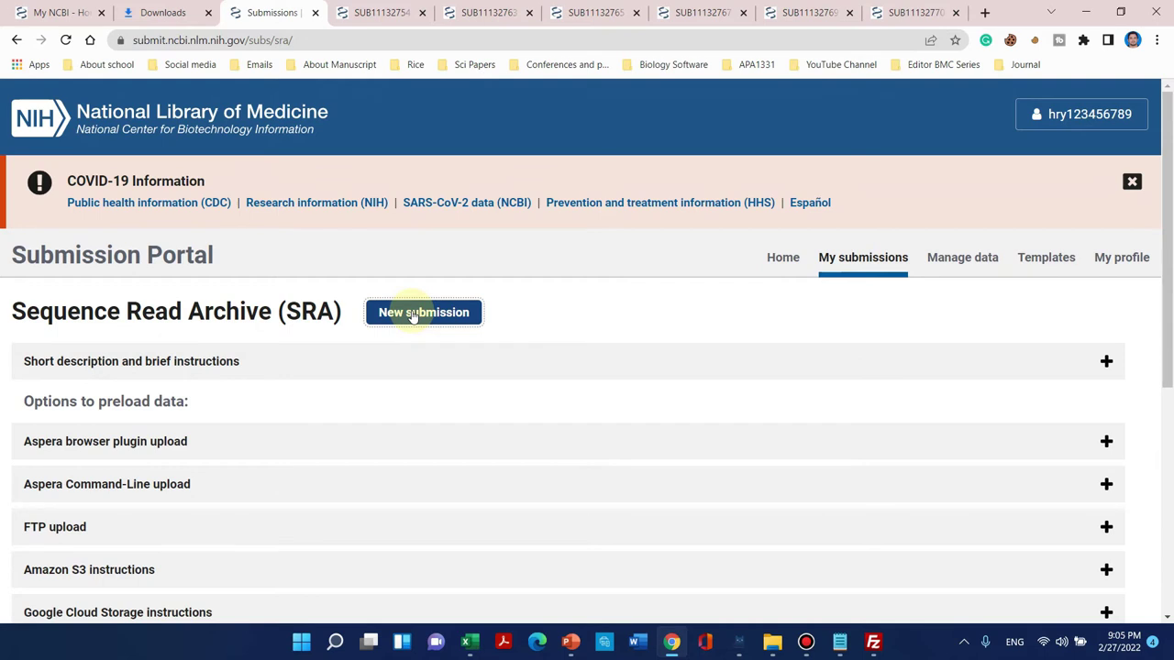
Step: Start a new, separate SRA submission, SUB11132773
{"action": "left_click", "coordinate": [412, 314]}
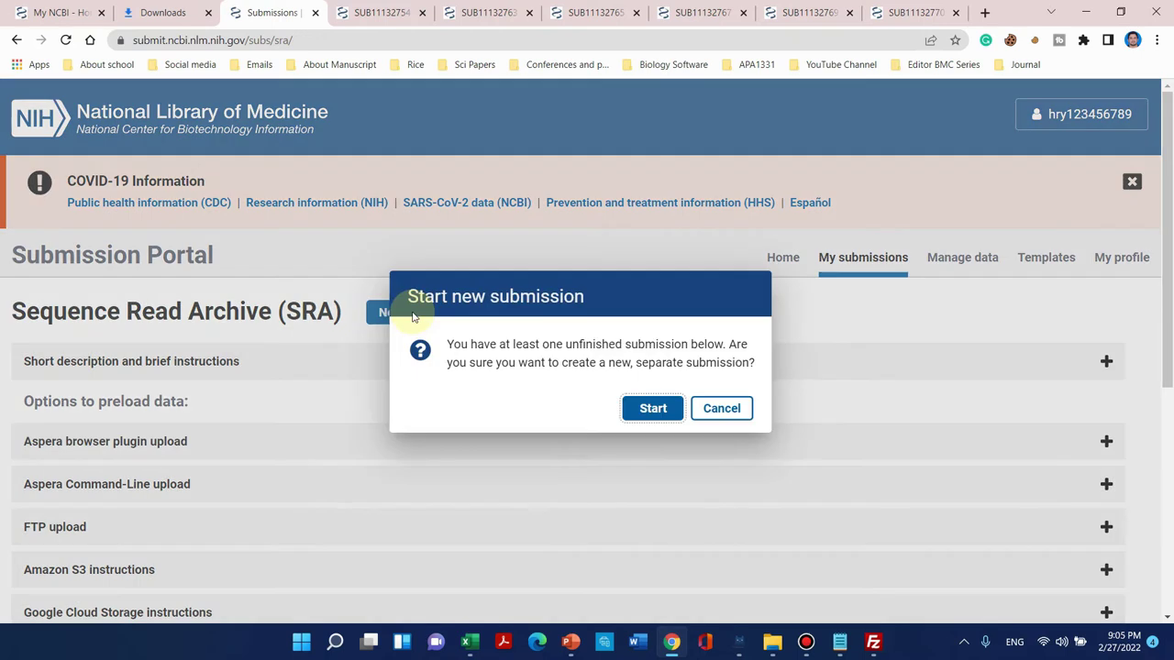
{"action": "left_click", "coordinate": [653, 408]}
{"action": "left_click", "coordinate": [653, 413]}
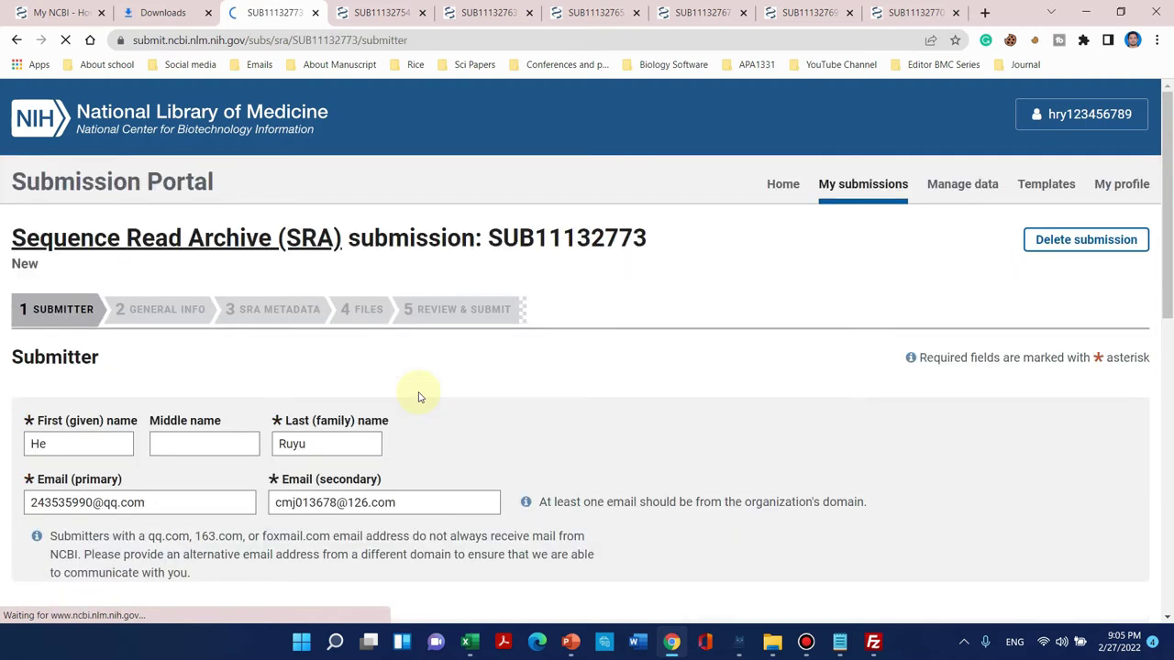
Step: Review the prefilled Submitter contact and organization details and accept them
{"action": "scroll", "coordinate": [419, 397], "scroll_direction": "down", "scroll_amount": 3}
{"action": "scroll", "coordinate": [418, 397], "scroll_direction": "down", "scroll_amount": 3}
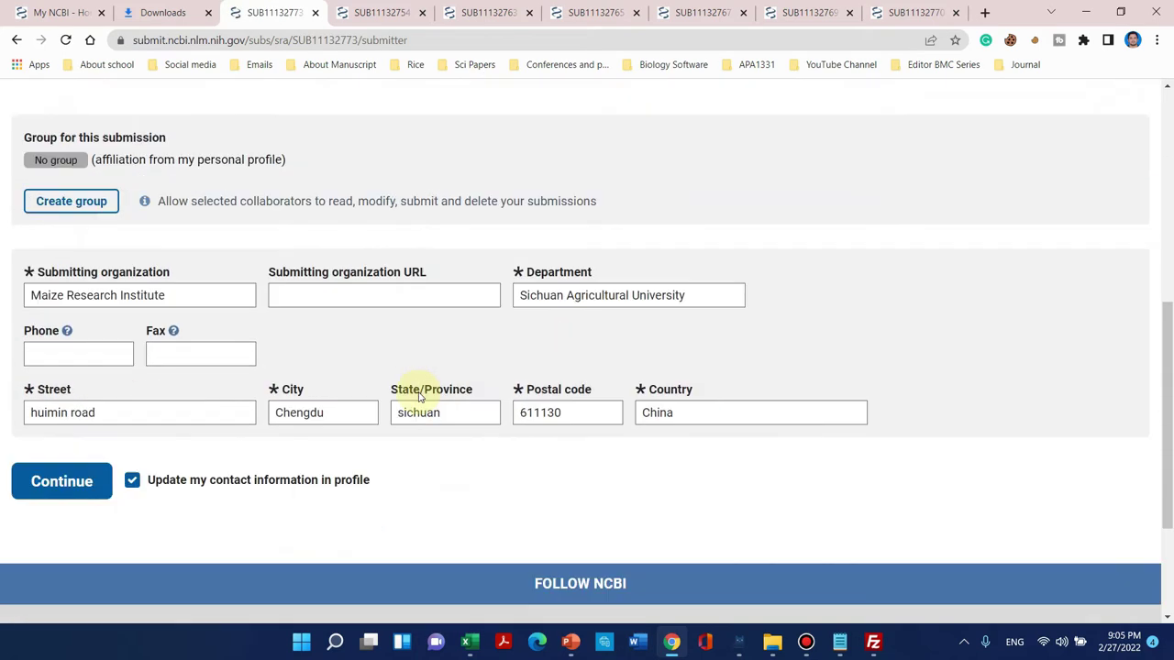
{"action": "scroll", "coordinate": [406, 375], "scroll_direction": "up", "scroll_amount": 2}
{"action": "scroll", "coordinate": [312, 291], "scroll_direction": "up", "scroll_amount": 2}
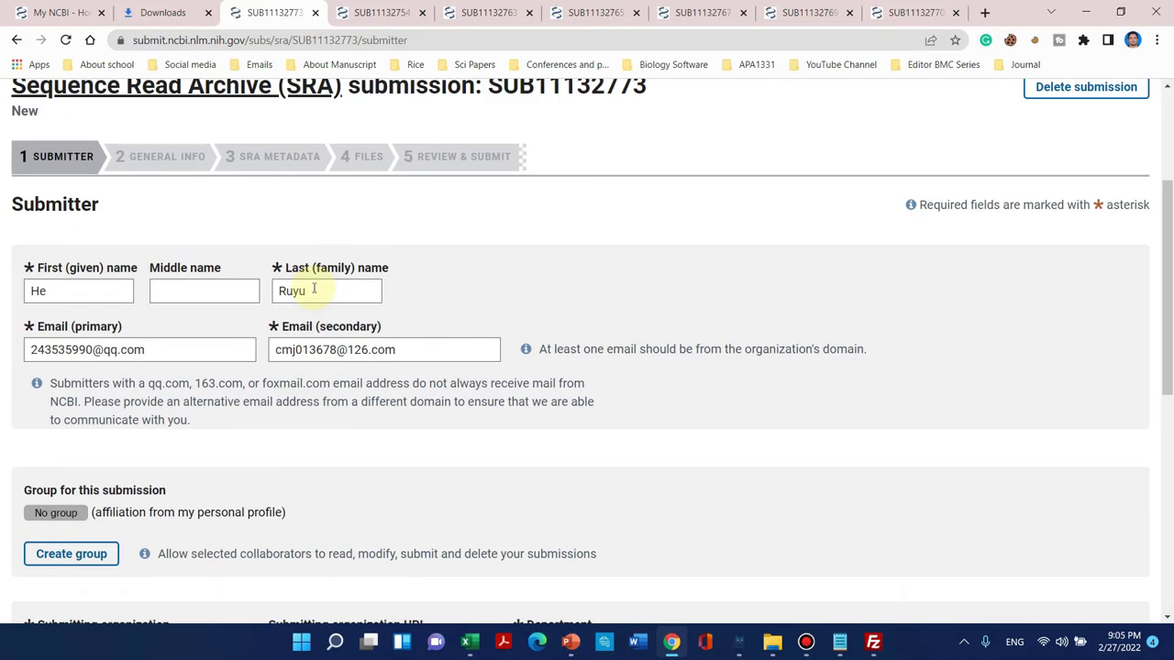
{"action": "scroll", "coordinate": [312, 289], "scroll_direction": "down", "scroll_amount": 5}
{"action": "scroll", "coordinate": [699, 314], "scroll_direction": "up", "scroll_amount": 3}
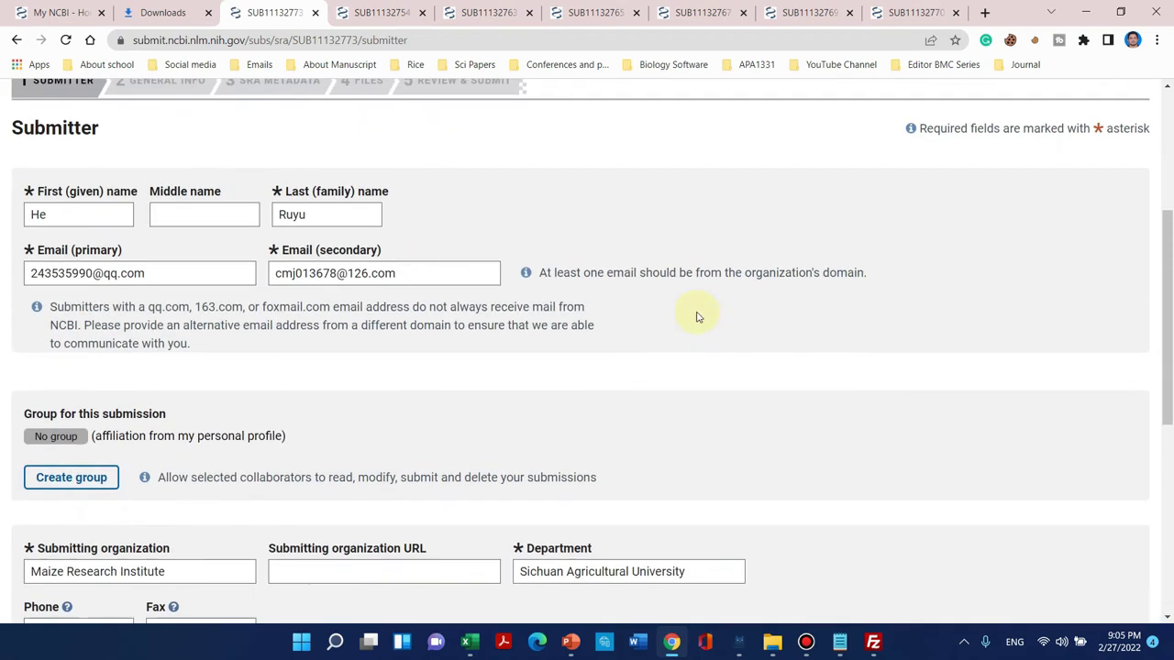
{"action": "scroll", "coordinate": [55, 335], "scroll_direction": "down", "scroll_amount": 3}
{"action": "left_click", "coordinate": [92, 529]}
Step: Keep Yes for an existing BioProject and select the empty Existing BioProject accession field
{"action": "scroll", "coordinate": [631, 455], "scroll_direction": "up", "scroll_amount": 3}
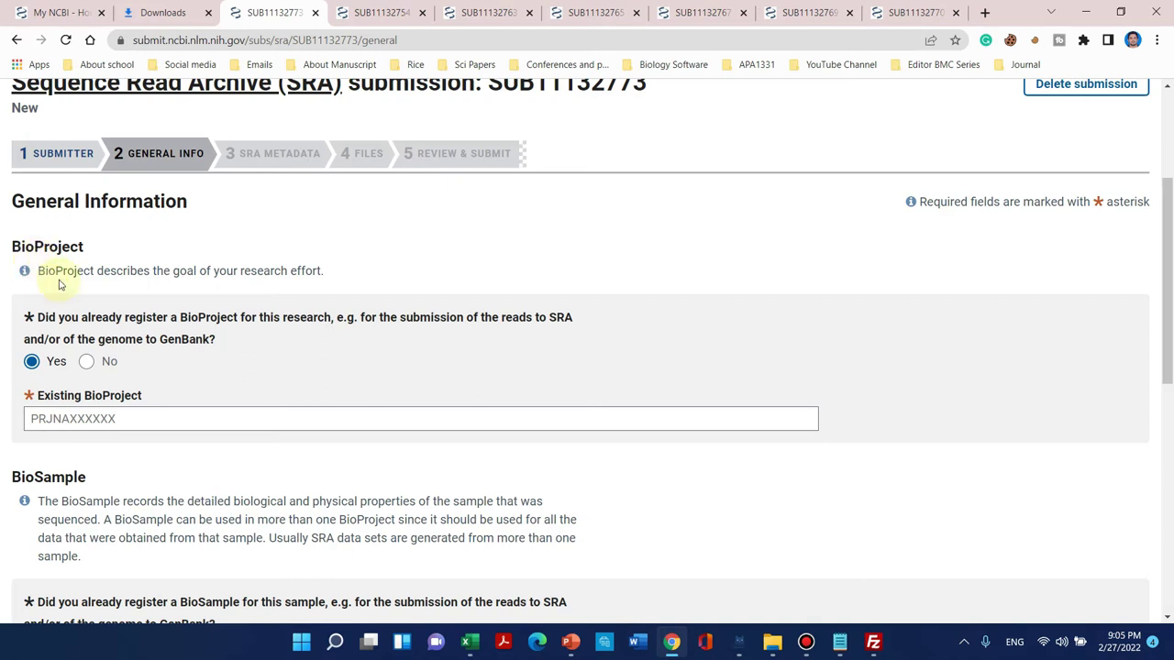
{"action": "scroll", "coordinate": [118, 306], "scroll_direction": "up", "scroll_amount": 1}
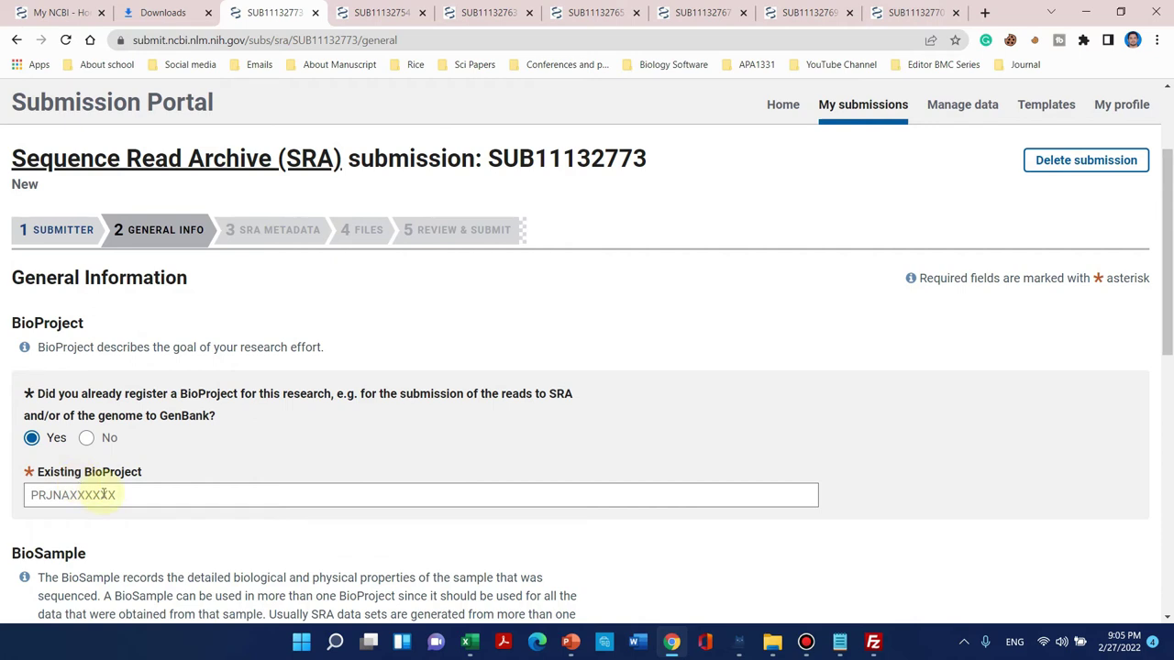
{"action": "mouse_move", "coordinate": [89, 442]}
{"action": "left_click", "coordinate": [79, 495]}
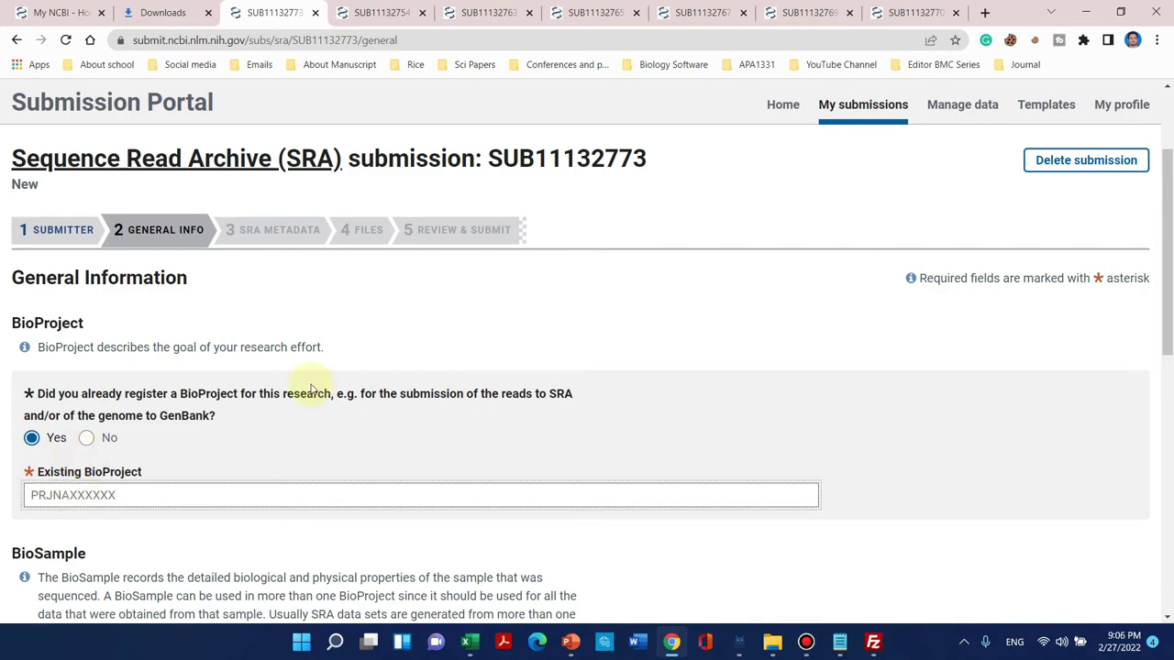
Step: Copy the BioProject accession PRJNA810780 from cell C1 of Plant.1.0.xlsx
{"action": "left_click", "coordinate": [413, 9]}
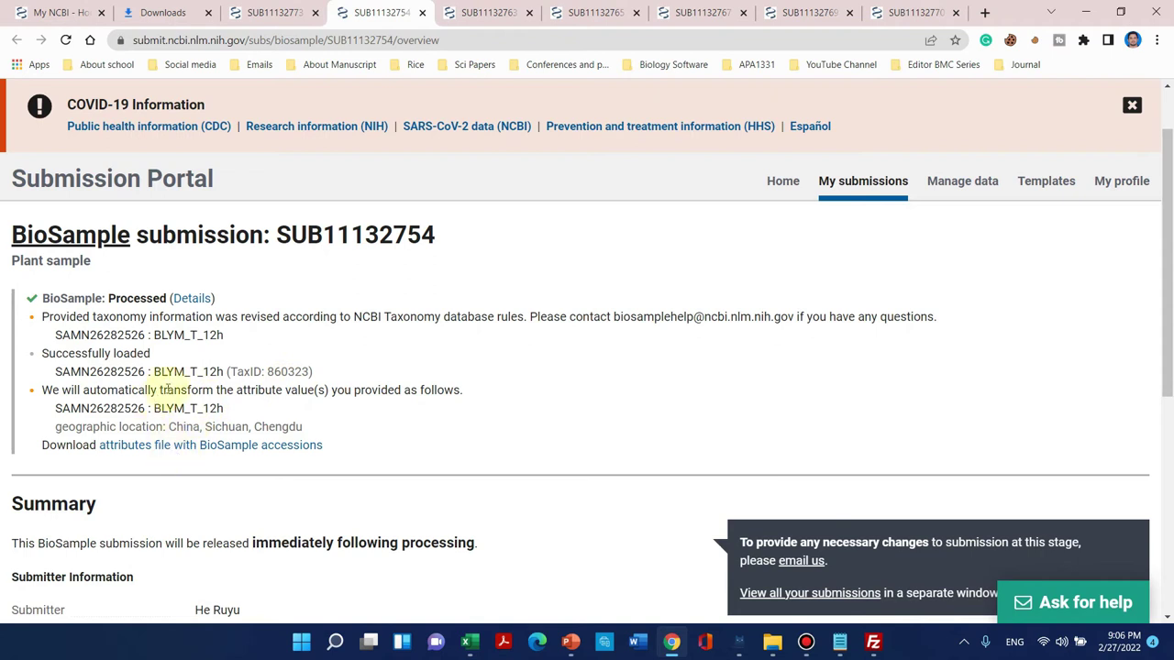
{"action": "scroll", "coordinate": [257, 291], "scroll_direction": "down", "scroll_amount": 3}
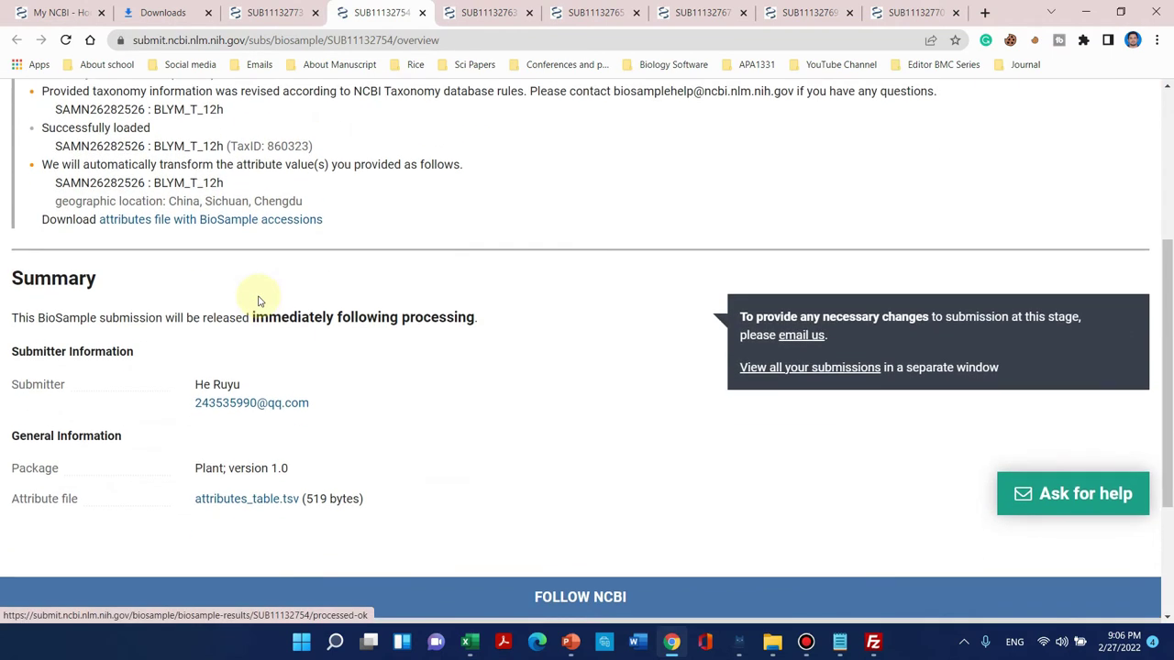
{"action": "scroll", "coordinate": [255, 301], "scroll_direction": "down", "scroll_amount": 1}
{"action": "scroll", "coordinate": [258, 302], "scroll_direction": "up", "scroll_amount": 2}
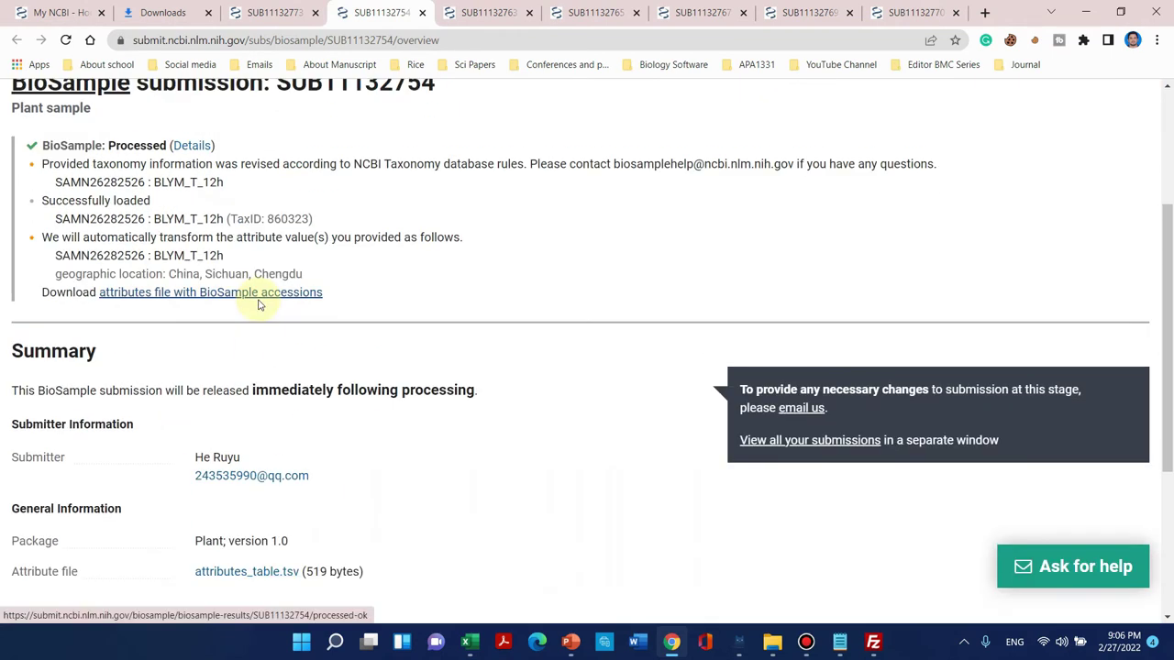
{"action": "scroll", "coordinate": [258, 308], "scroll_direction": "up", "scroll_amount": 1}
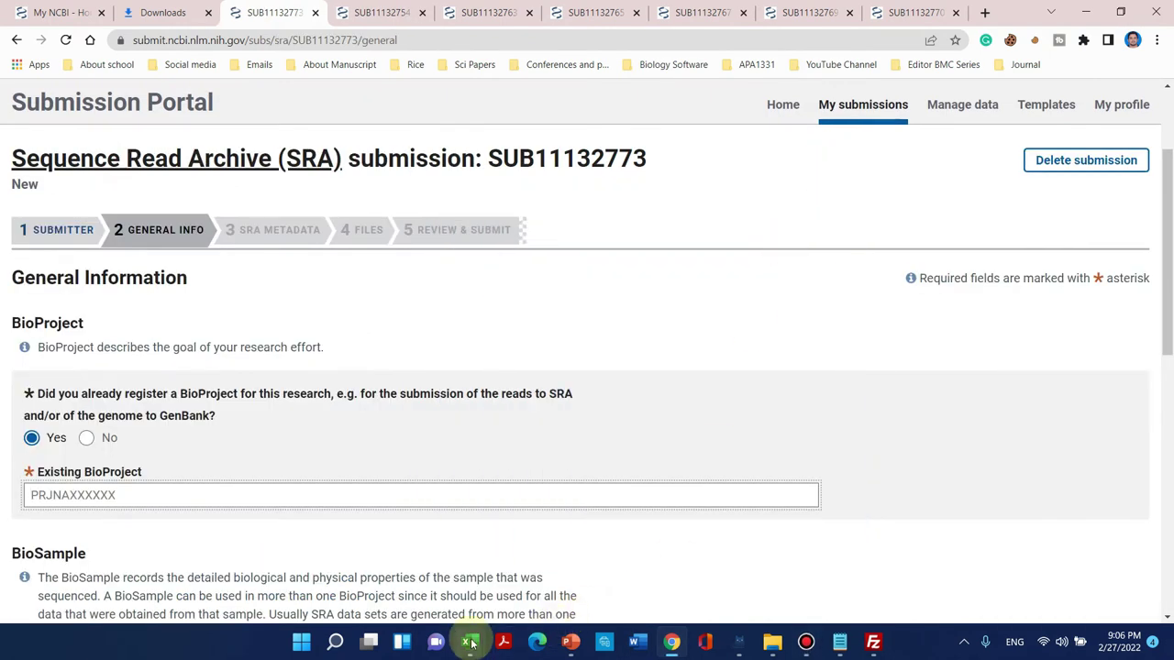
{"action": "mouse_move", "coordinate": [470, 643]}
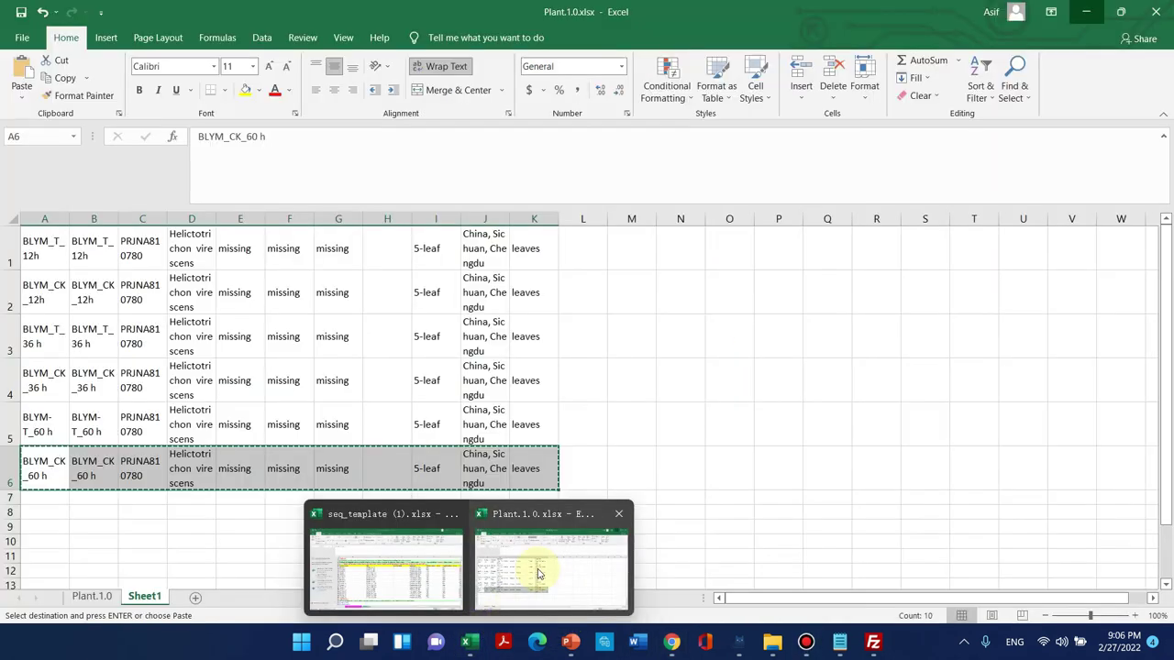
{"action": "left_click", "coordinate": [539, 576]}
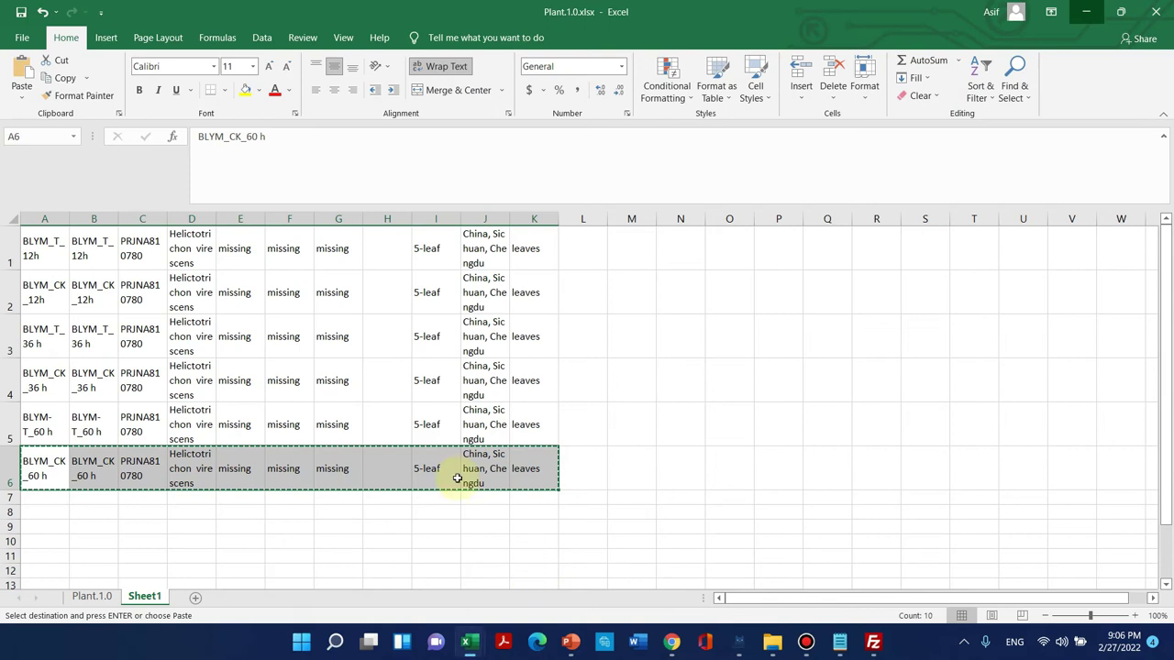
{"action": "left_click", "coordinate": [149, 241]}
{"action": "key", "text": "ctrl+c"}
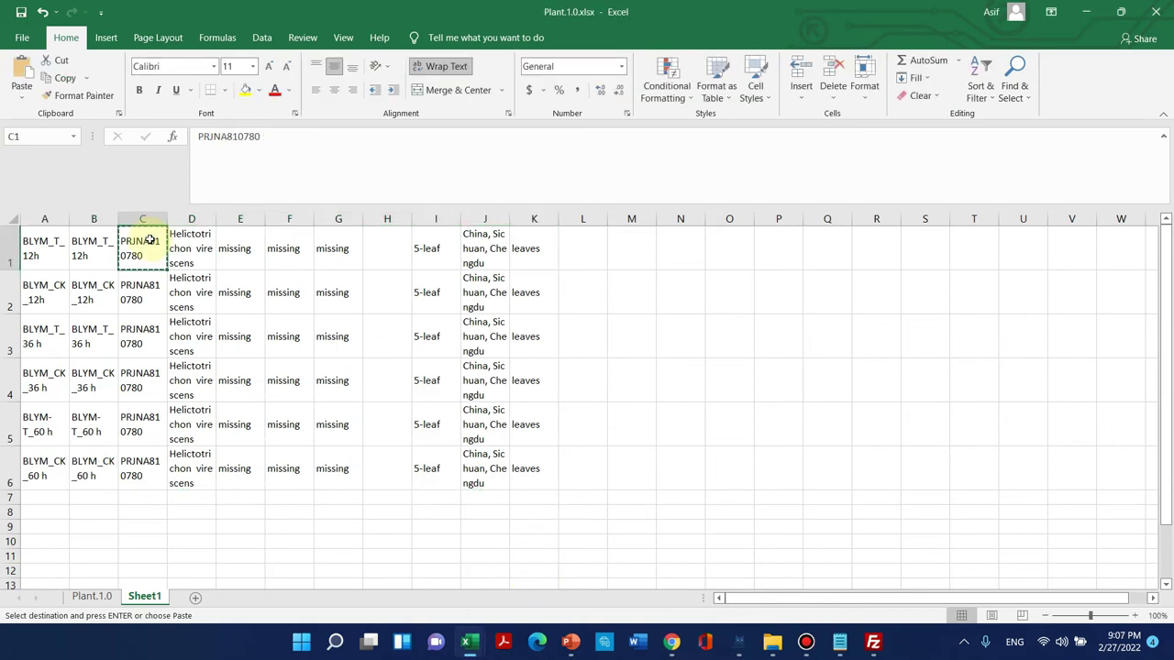
Step: Paste PRJNA810780 into the Existing BioProject field of the SRA form
{"action": "left_click", "coordinate": [1082, 11]}
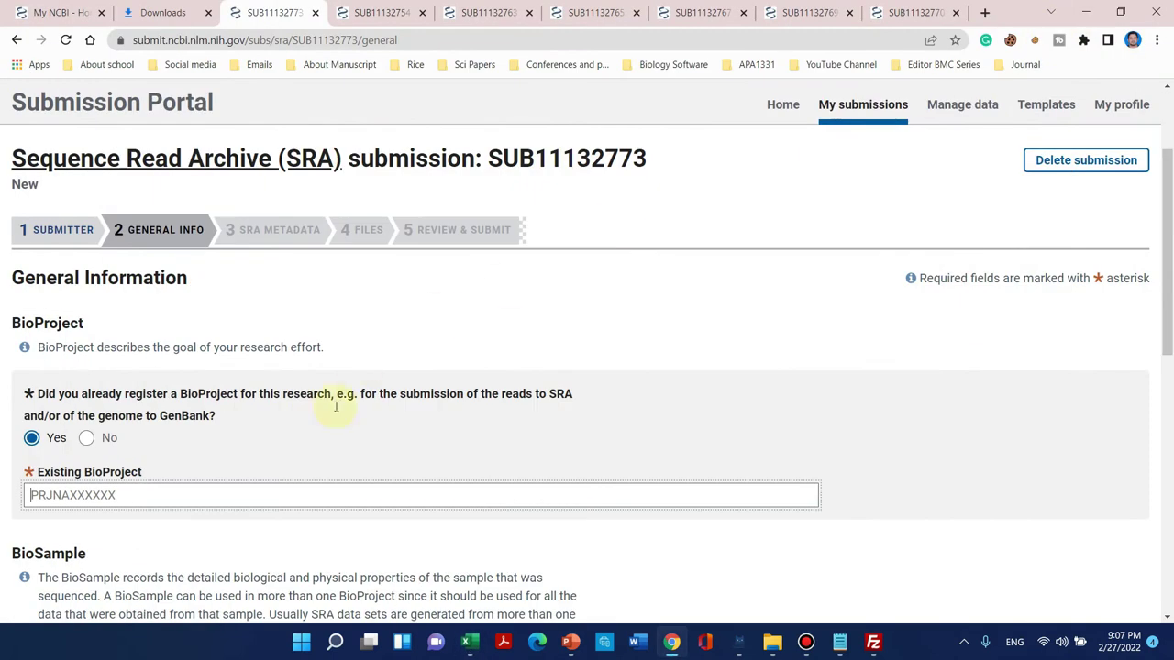
{"action": "scroll", "coordinate": [230, 349], "scroll_direction": "down", "scroll_amount": 2}
{"action": "left_click", "coordinate": [157, 261]}
{"action": "key", "text": "ctrl+v"}
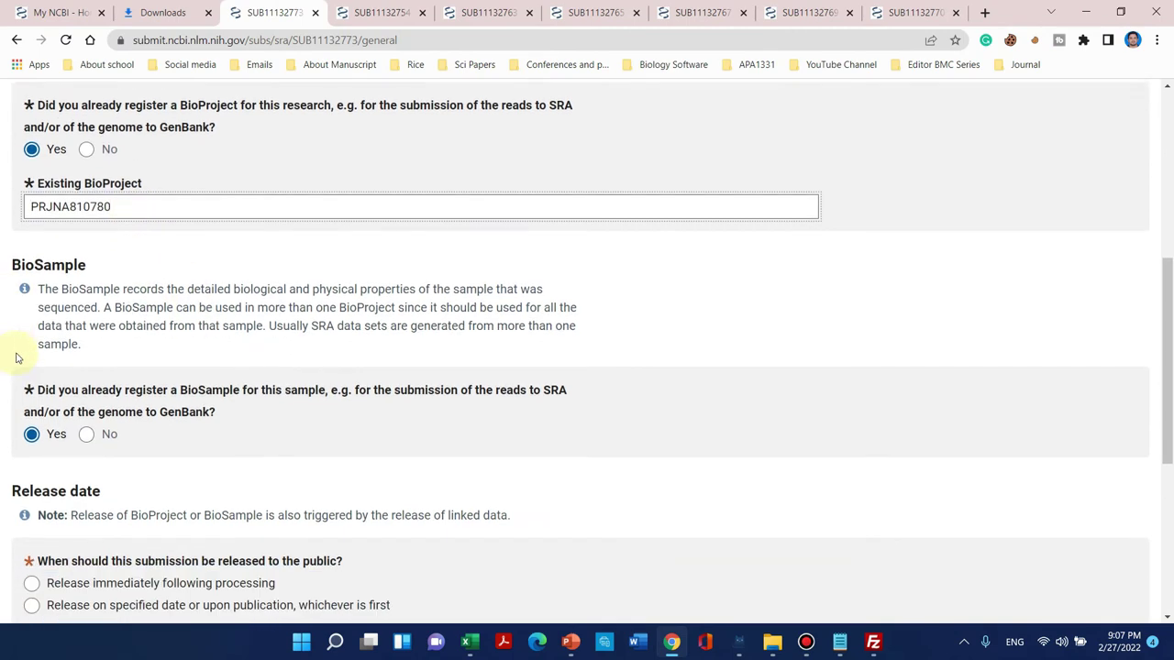
Step: Set the release date to 'Release immediately following processing' and continue to SRA Metadata
{"action": "scroll", "coordinate": [13, 361], "scroll_direction": "down", "scroll_amount": 1}
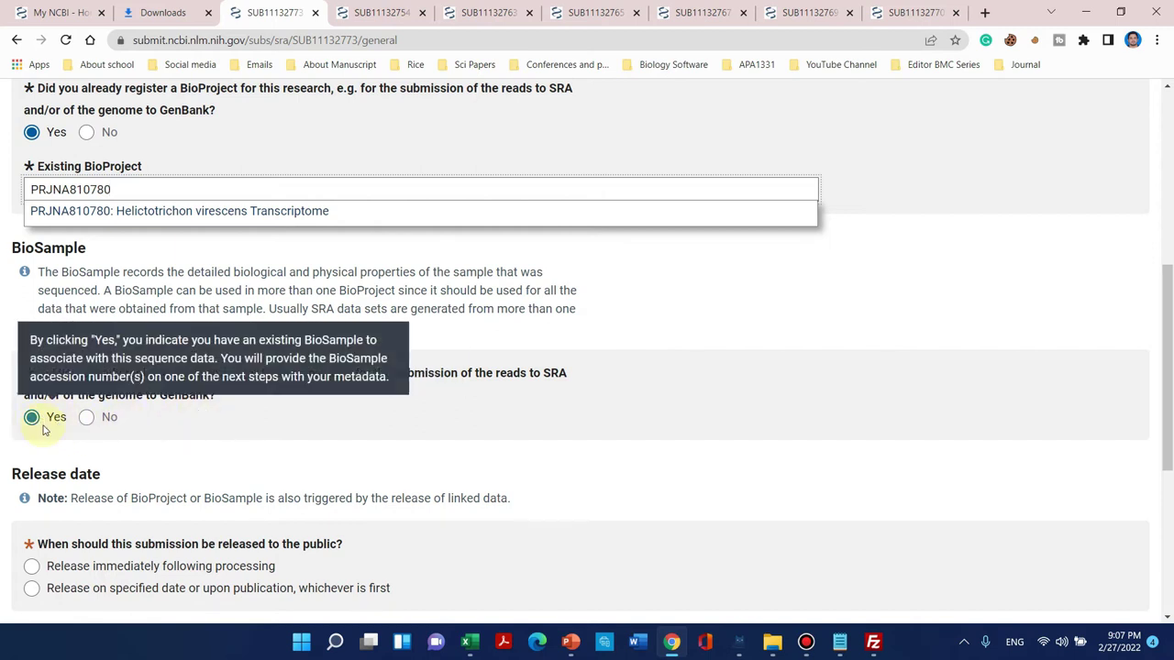
{"action": "scroll", "coordinate": [37, 429], "scroll_direction": "down", "scroll_amount": 1}
{"action": "scroll", "coordinate": [36, 429], "scroll_direction": "down", "scroll_amount": 2}
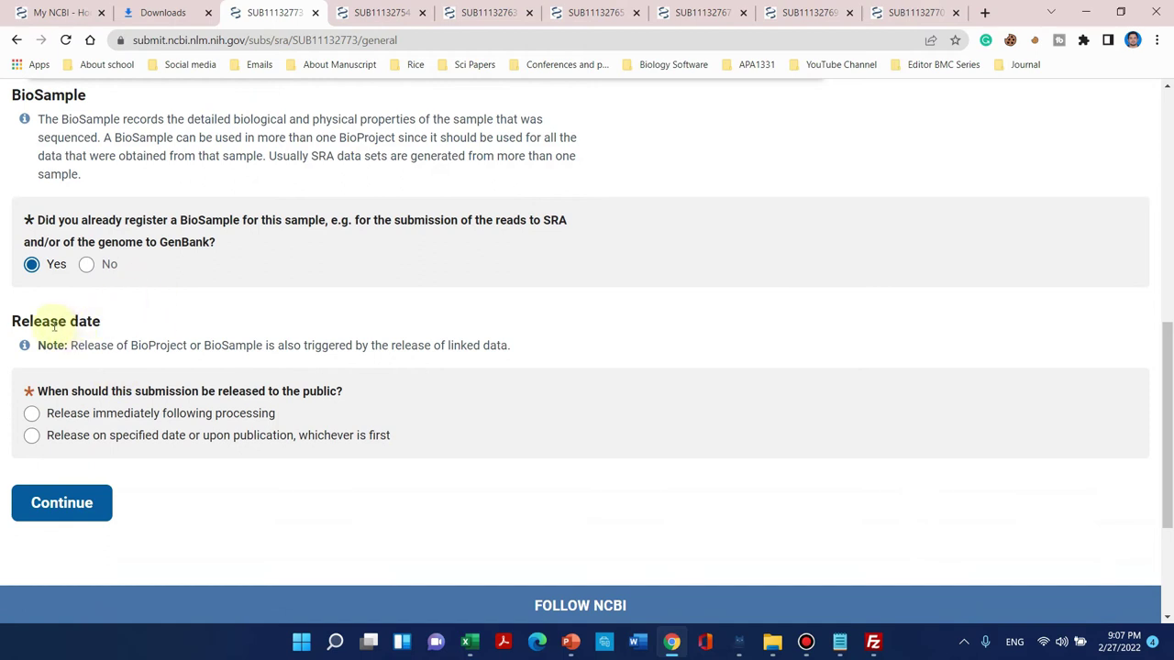
{"action": "left_click_drag", "start_coordinate": [103, 323], "coordinate": [42, 323]}
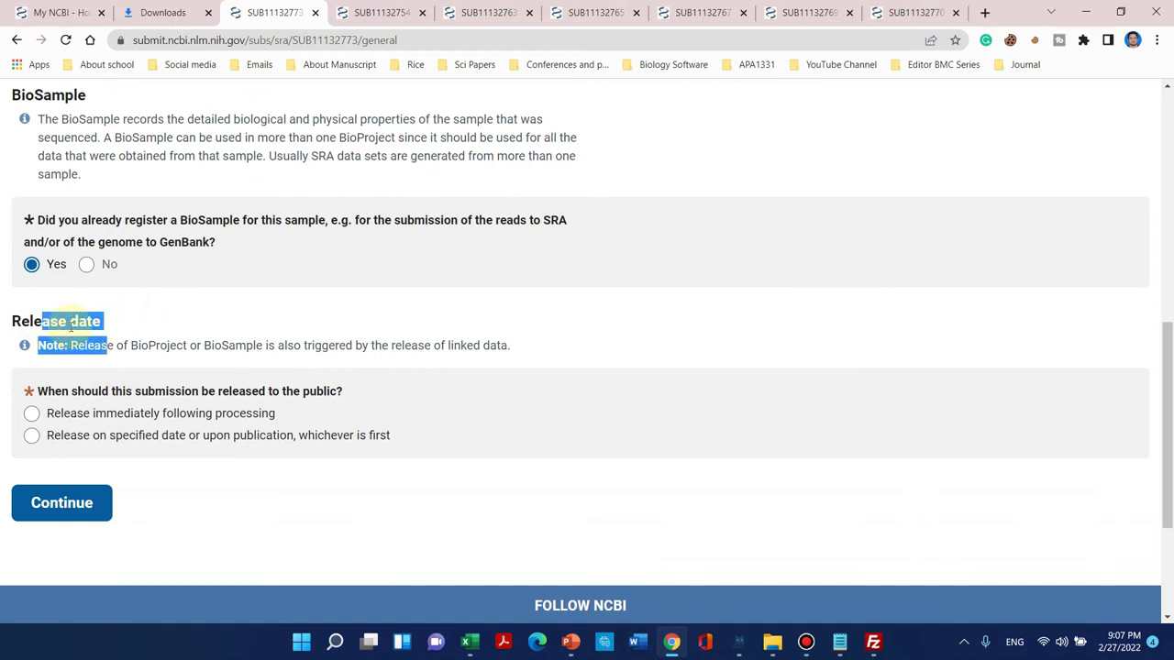
{"action": "left_click", "coordinate": [32, 417]}
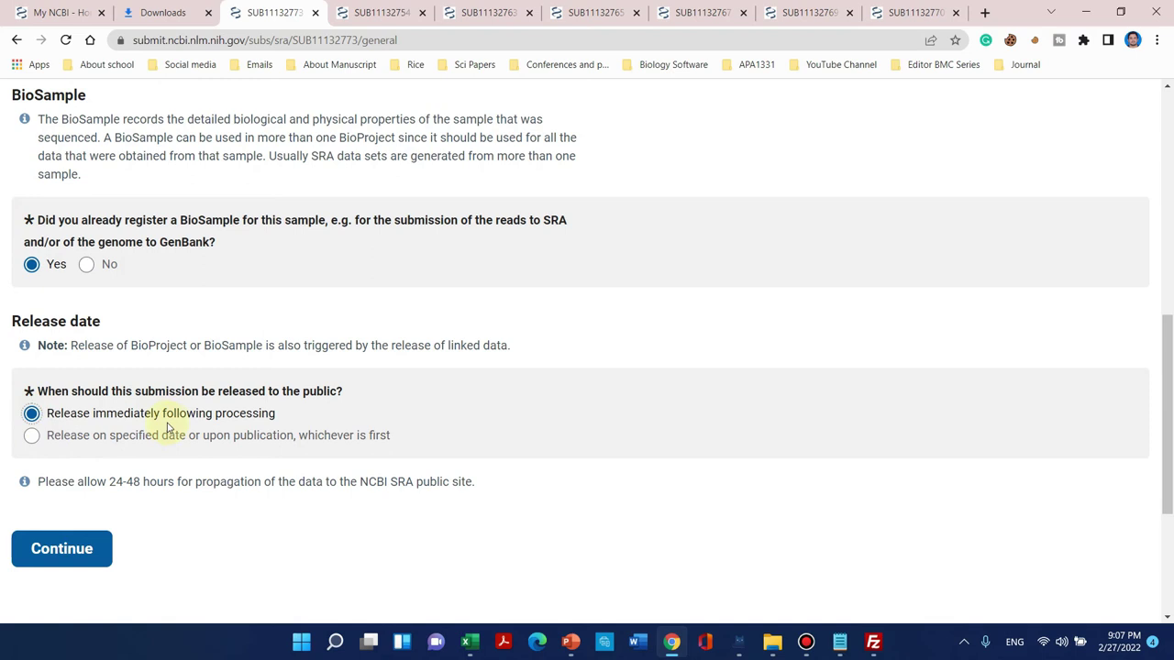
{"action": "left_click", "coordinate": [79, 550]}
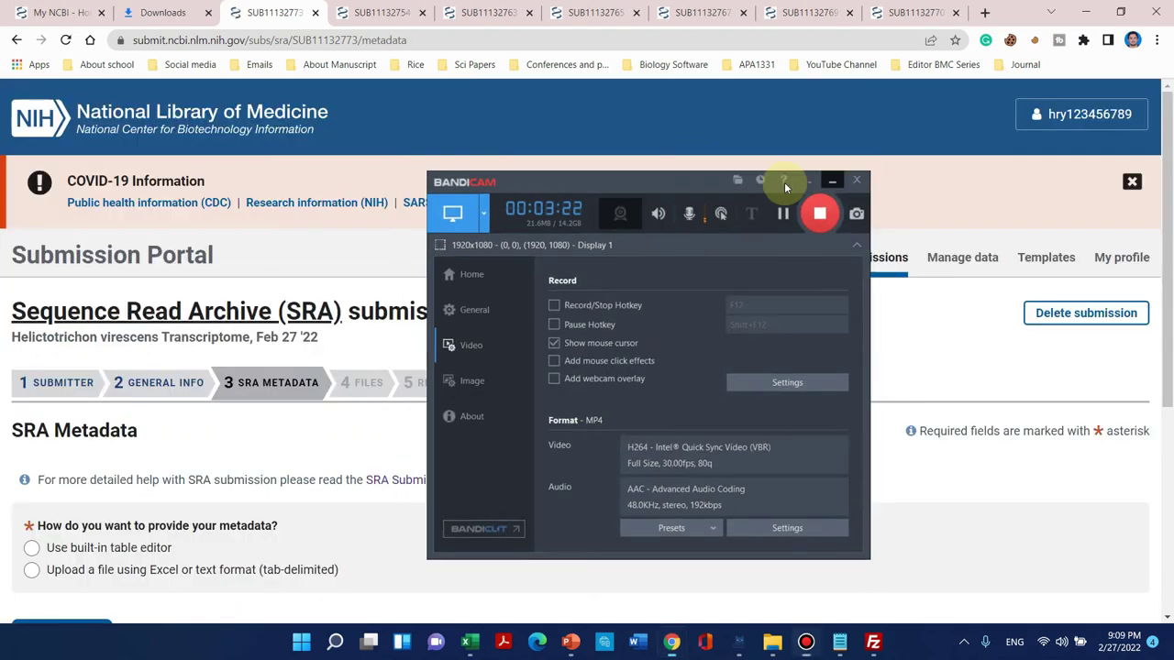
Step: Choose the built-in table editor for SRA metadata and switch to the BioSample SUB11132754 tab
{"action": "scroll", "coordinate": [228, 359], "scroll_direction": "down", "scroll_amount": 3}
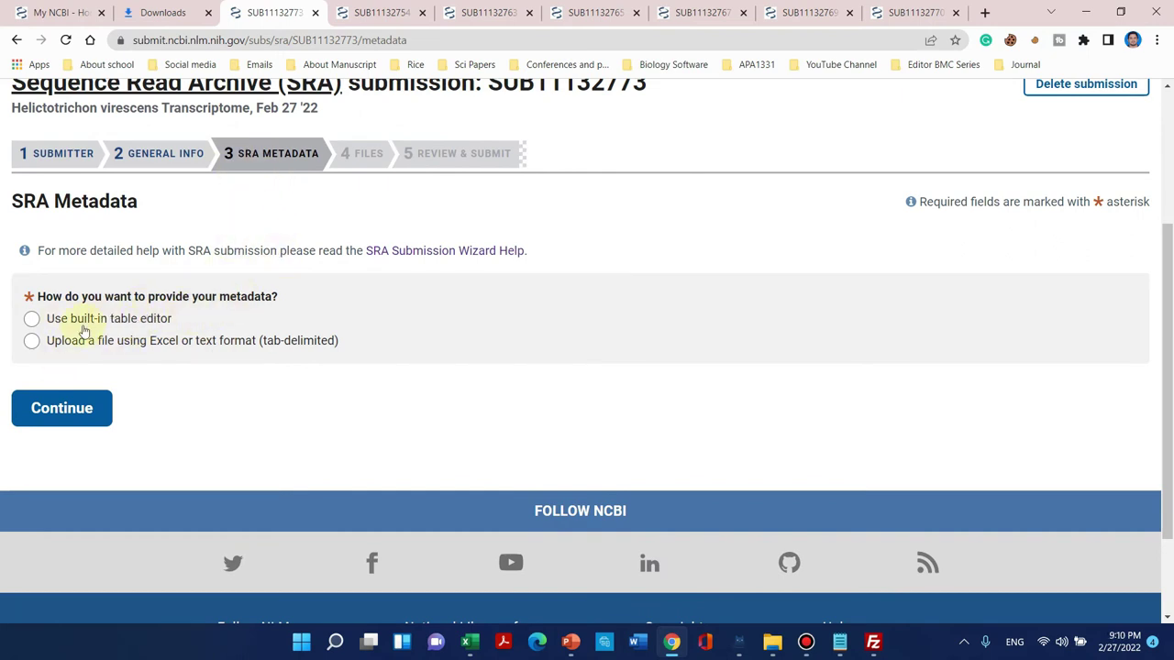
{"action": "left_click", "coordinate": [73, 323]}
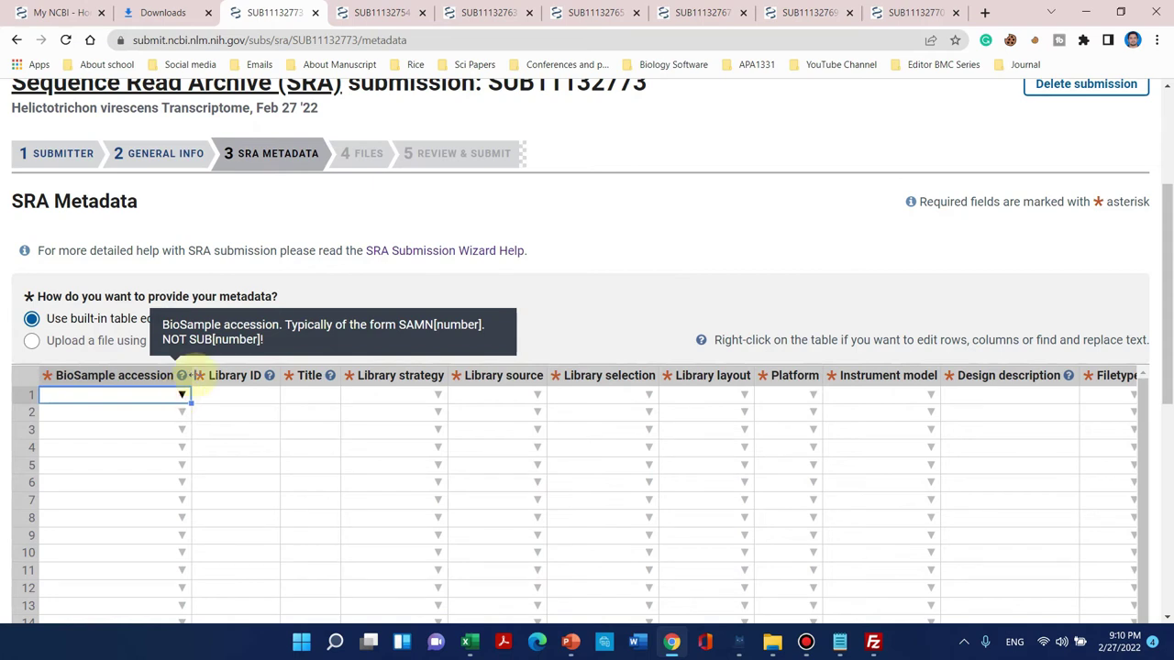
{"action": "key", "text": "ctrl+Tab"}
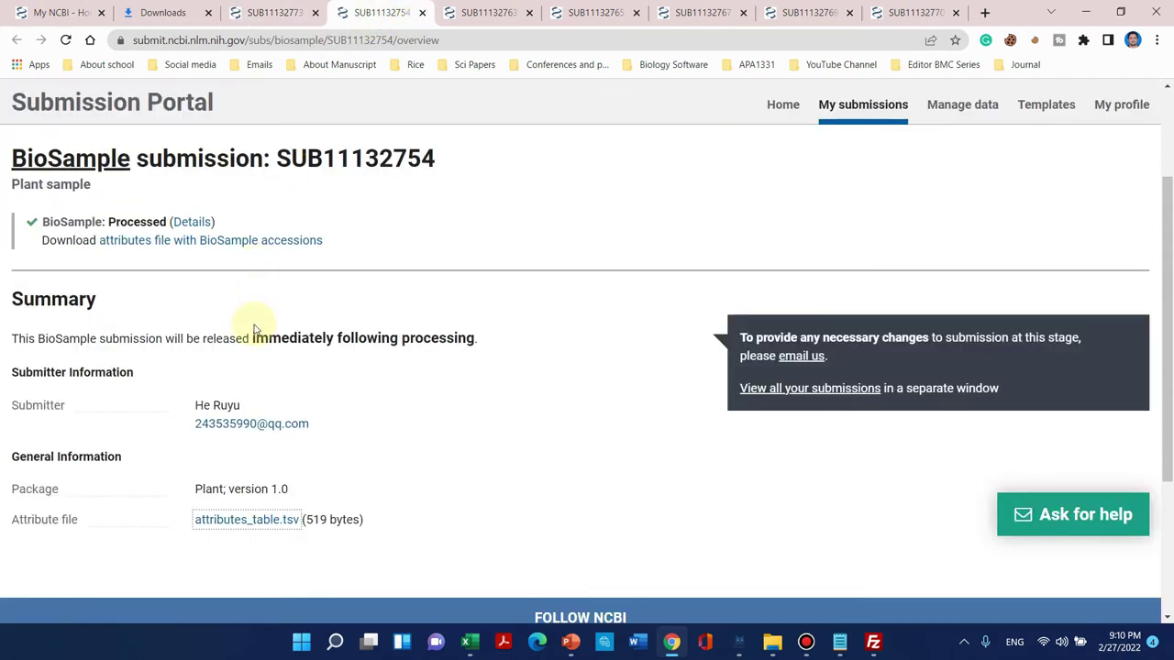
Step: Expand the BioSample processing details and review each BioSample submission tab
{"action": "left_click", "coordinate": [189, 224]}
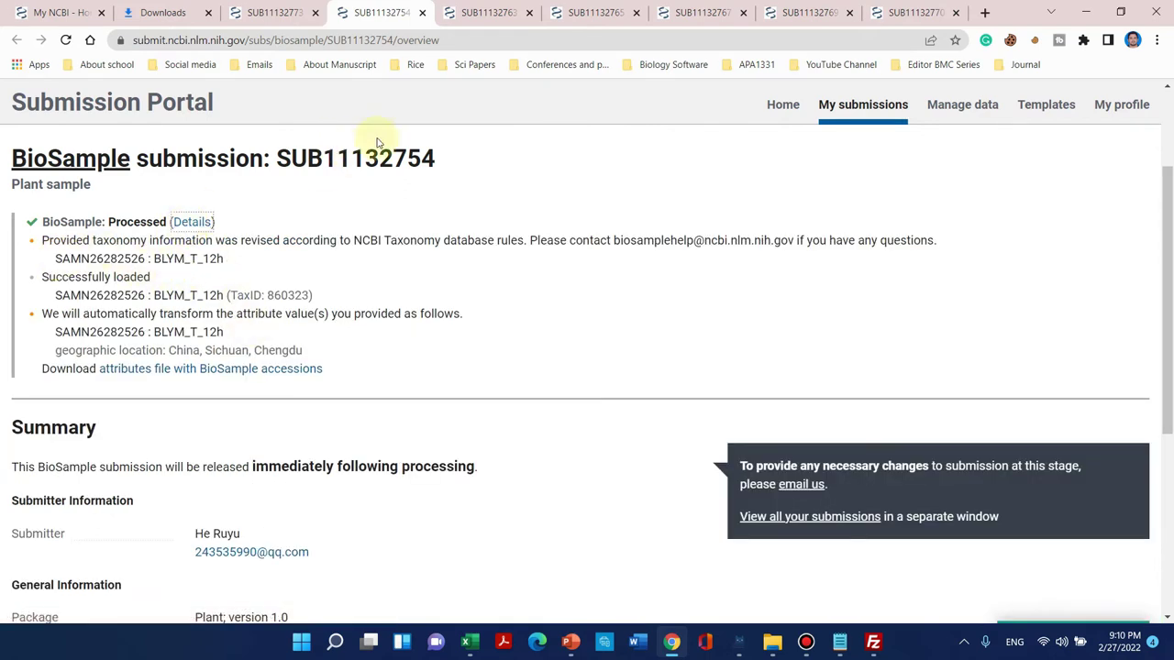
{"action": "left_click", "coordinate": [481, 16]}
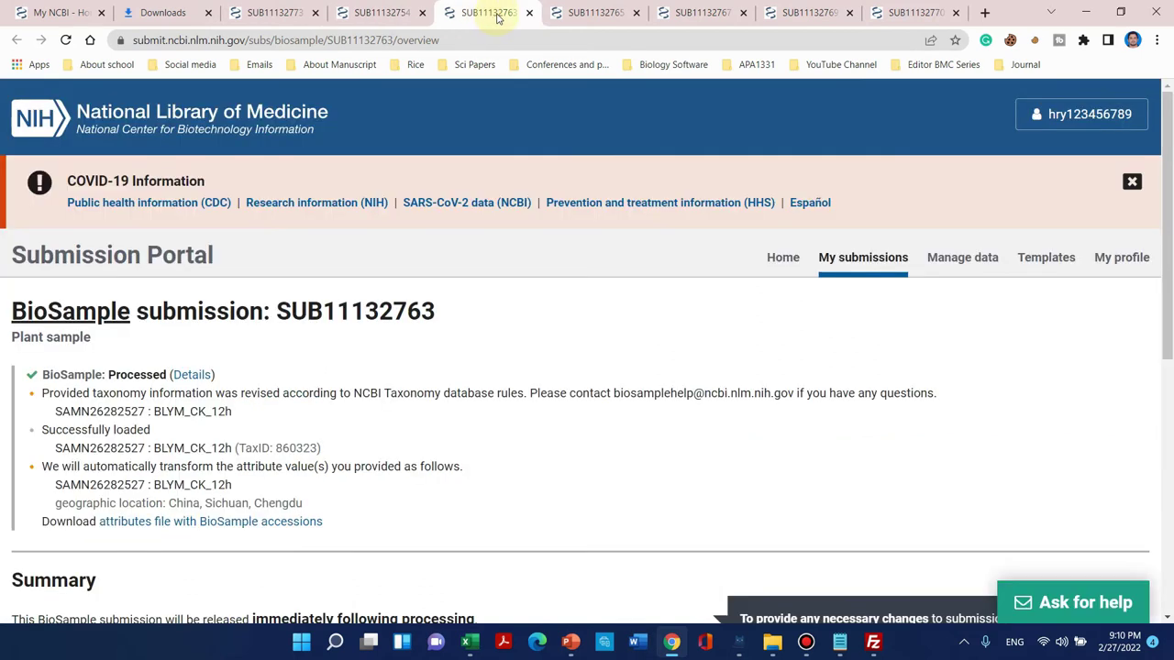
{"action": "left_click", "coordinate": [583, 12]}
{"action": "left_click", "coordinate": [688, 12]}
{"action": "left_click", "coordinate": [765, 15]}
{"action": "left_click", "coordinate": [912, 12]}
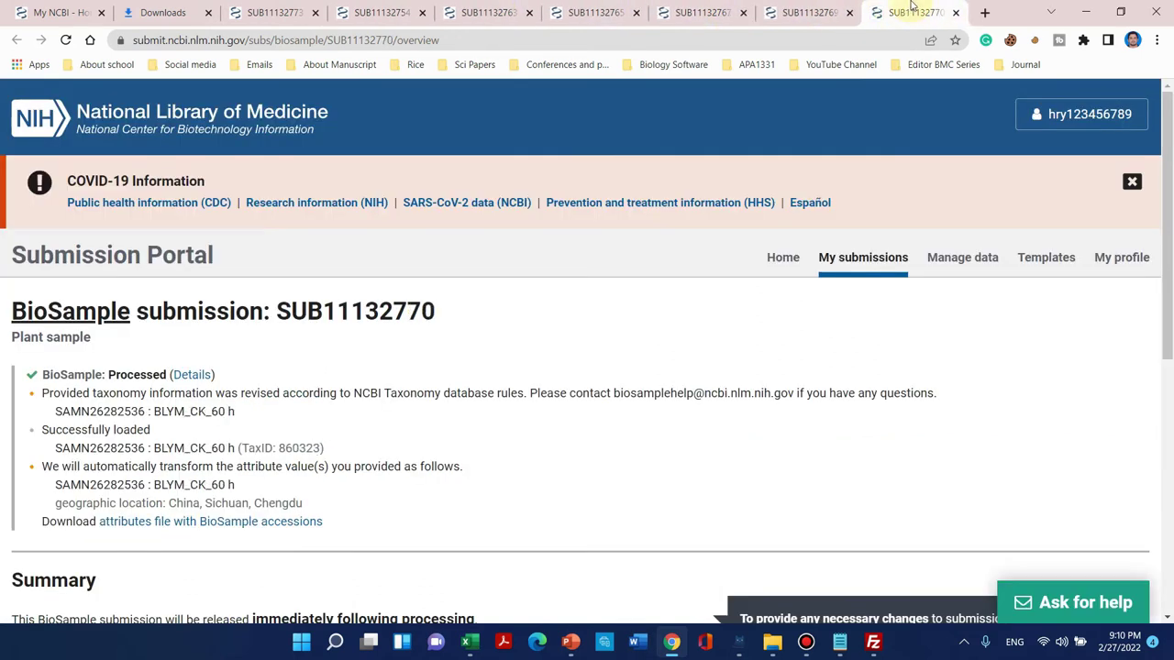
{"action": "left_click", "coordinate": [376, 12]}
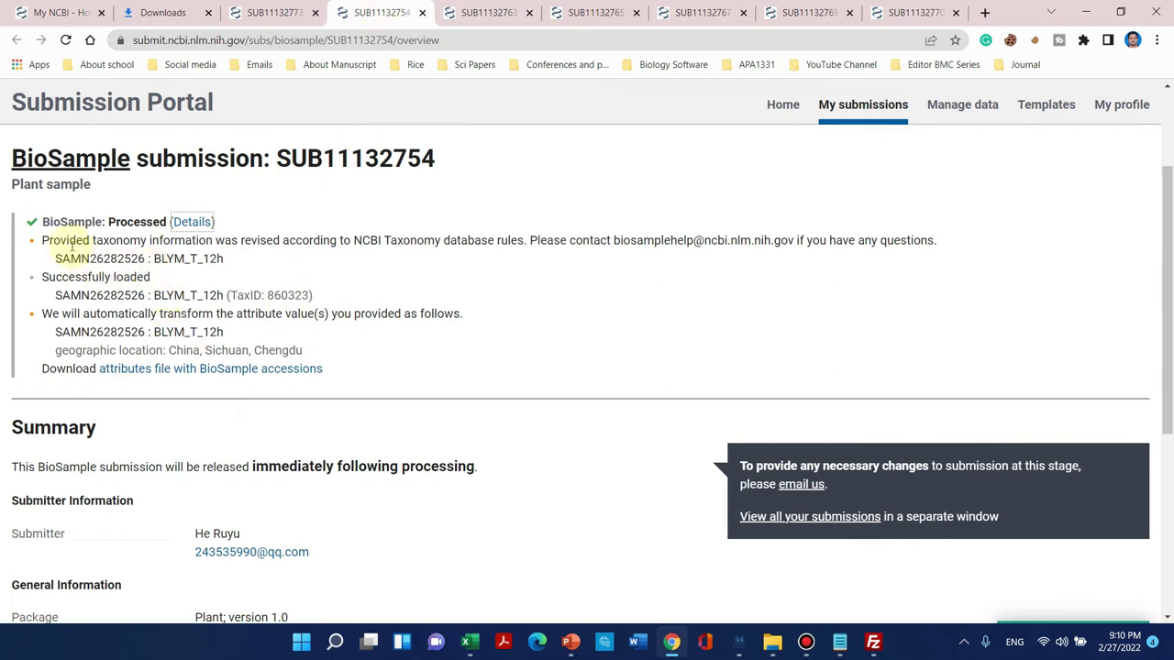
Step: Put accession SAMN26282526 into row 1's BioSample accession cell
{"action": "left_click_drag", "start_coordinate": [55, 258], "coordinate": [143, 259]}
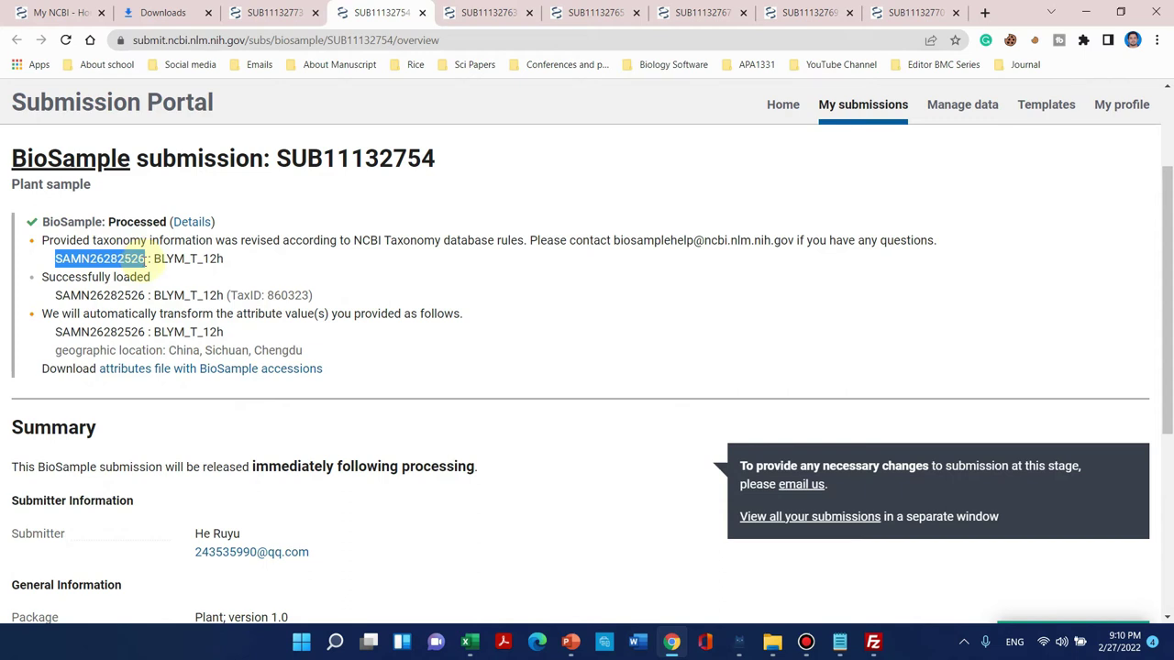
{"action": "left_click", "coordinate": [275, 12]}
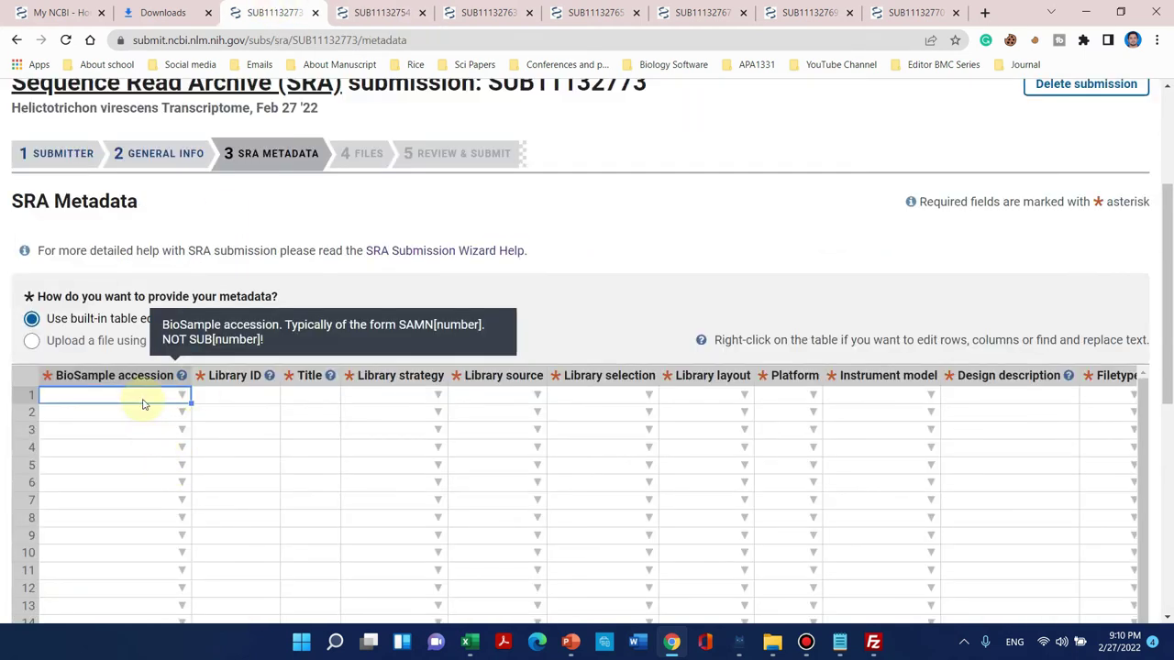
{"action": "key", "text": "ctrl+v"}
{"action": "left_click", "coordinate": [266, 399]}
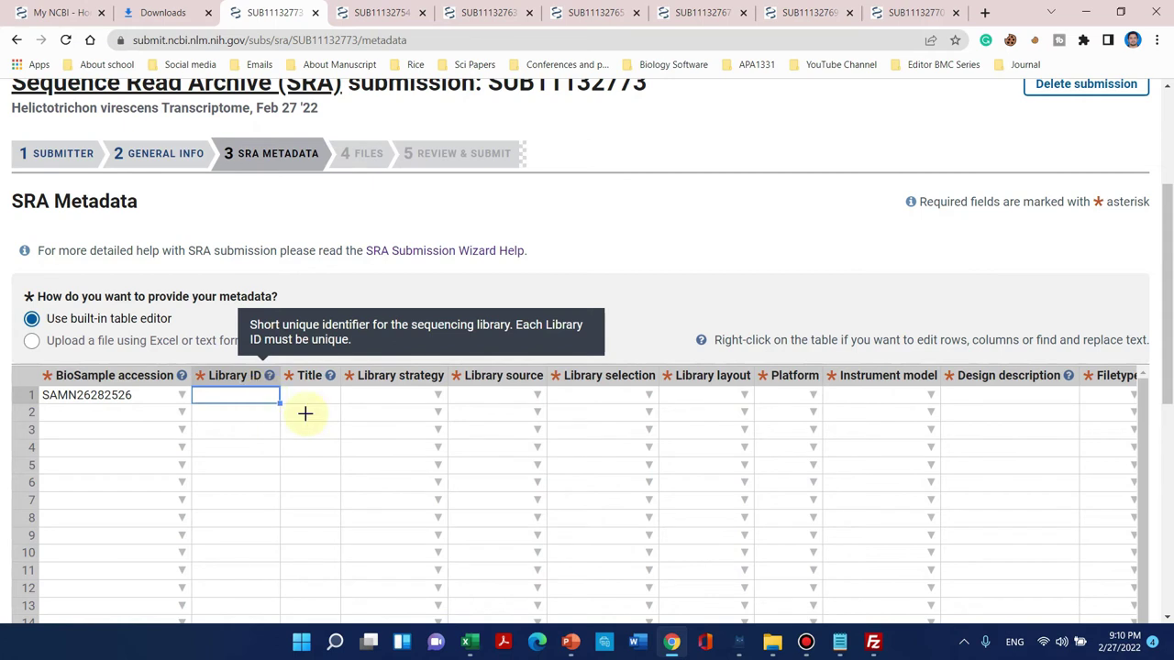
Step: Check the title and raw file name columns in seq_template (1).xlsx, then begin row 1's Library ID
{"action": "mouse_move", "coordinate": [467, 640]}
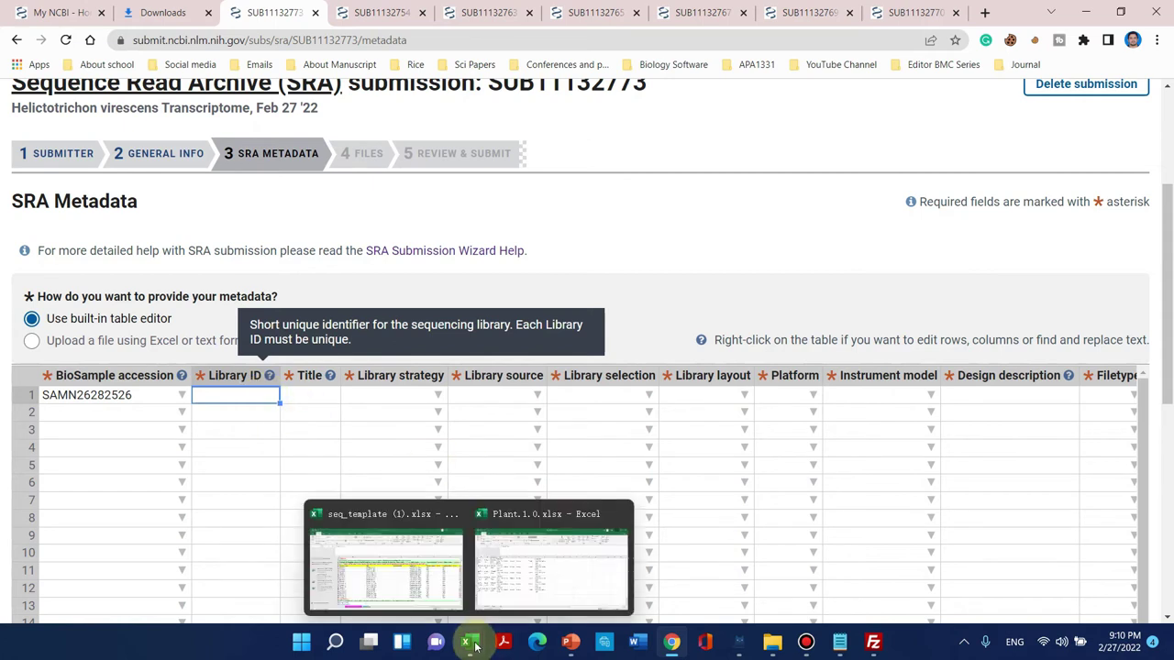
{"action": "left_click", "coordinate": [458, 603]}
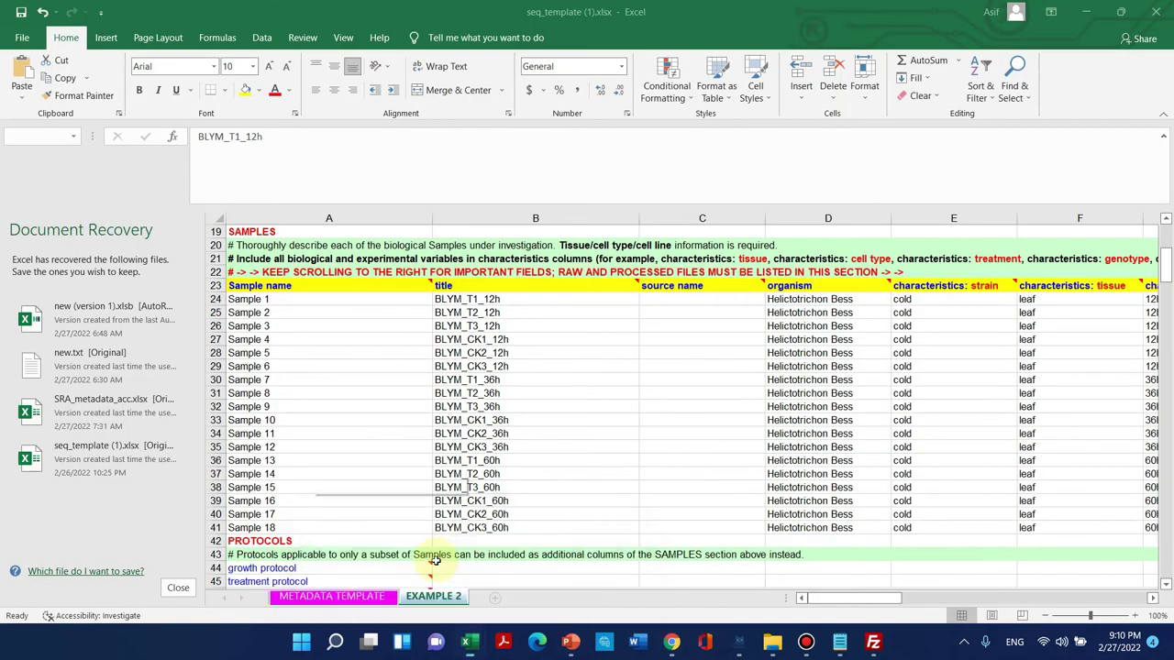
{"action": "scroll", "coordinate": [618, 499], "scroll_direction": "up", "scroll_amount": 3}
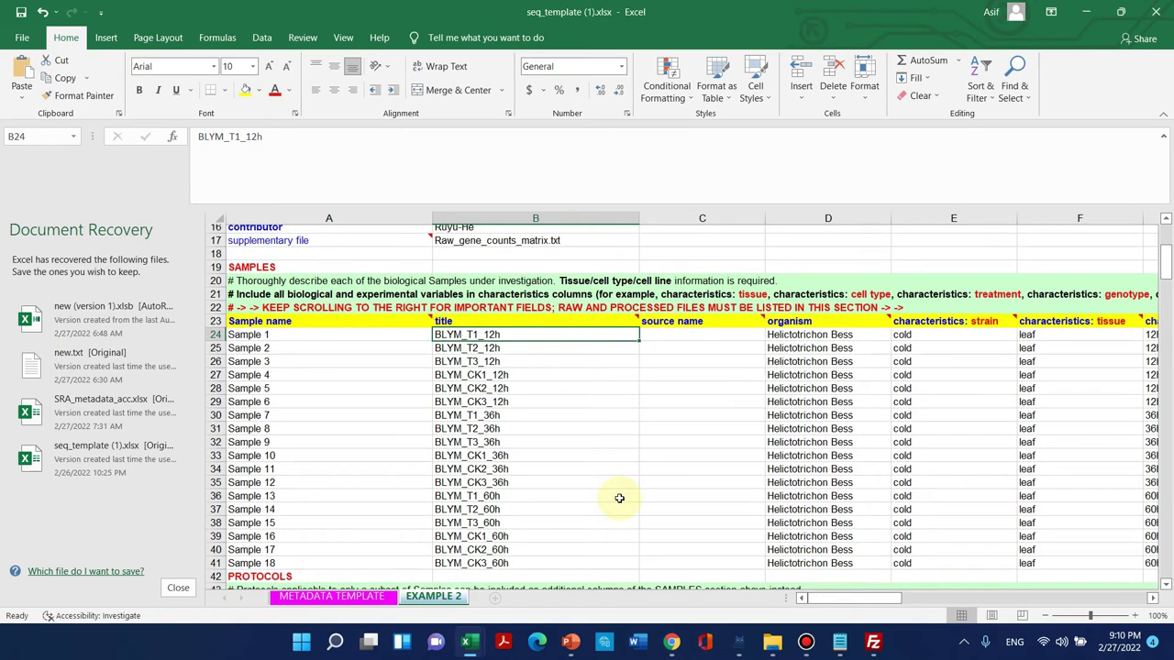
{"action": "scroll", "coordinate": [622, 499], "scroll_direction": "up", "scroll_amount": 2}
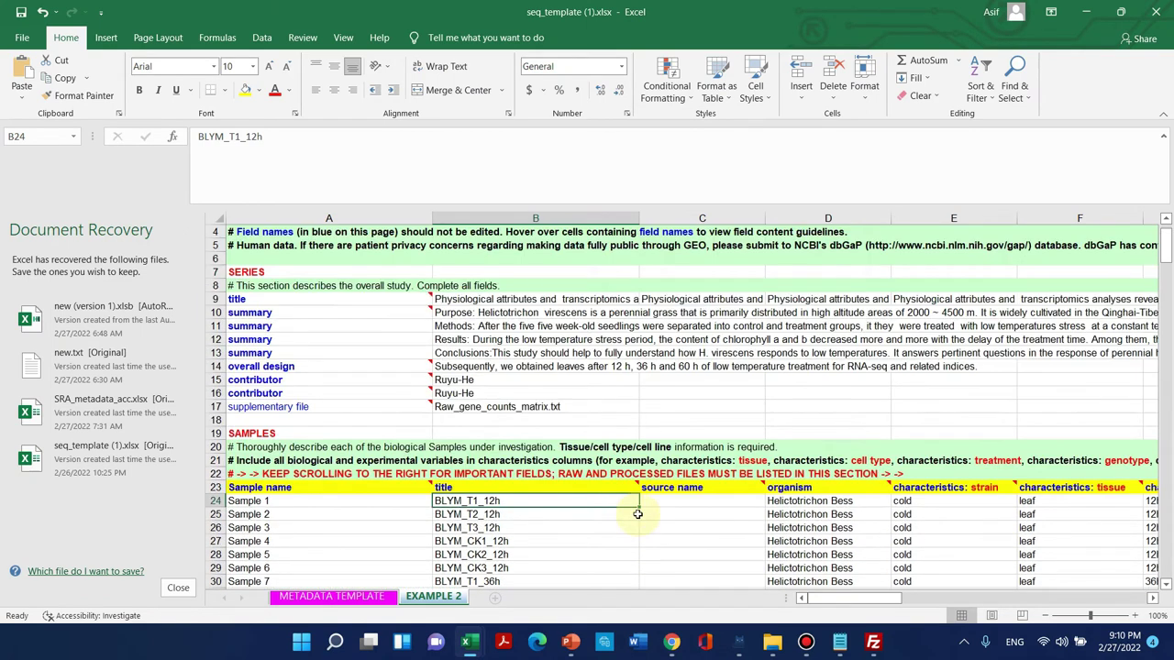
{"action": "scroll", "coordinate": [633, 513], "scroll_direction": "down", "scroll_amount": 1}
{"action": "left_click_drag", "start_coordinate": [866, 598], "coordinate": [1038, 587]}
{"action": "scroll", "coordinate": [752, 466], "scroll_direction": "down", "scroll_amount": 2}
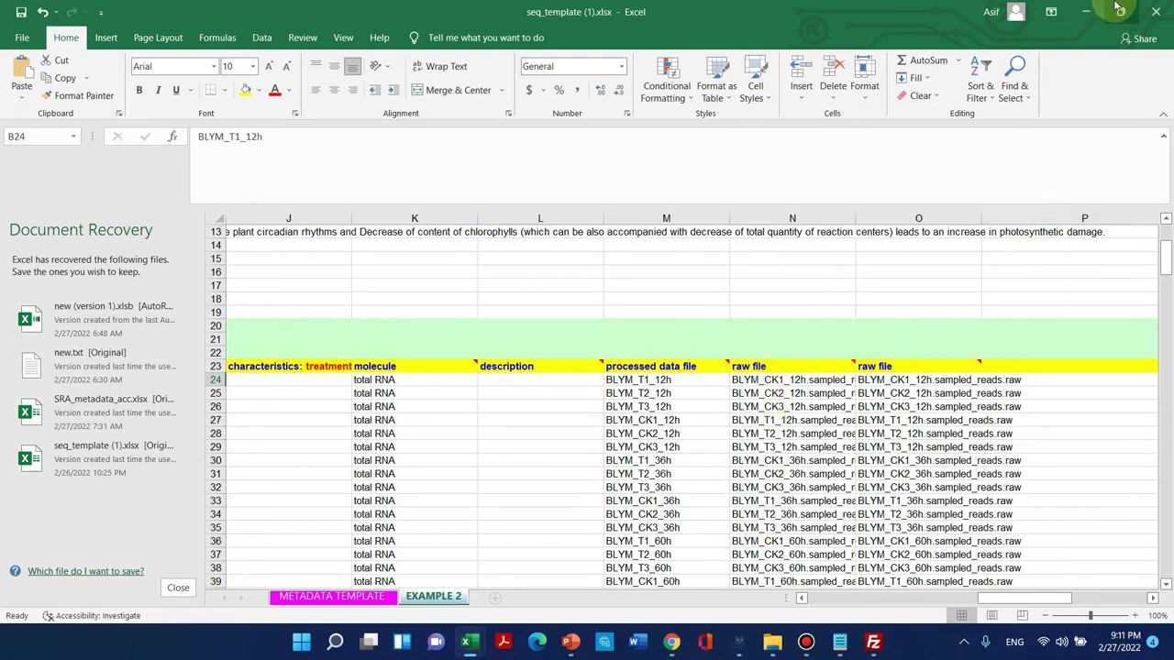
{"action": "left_click", "coordinate": [1085, 11]}
{"action": "type", "text": "BYLM-CK-12"}
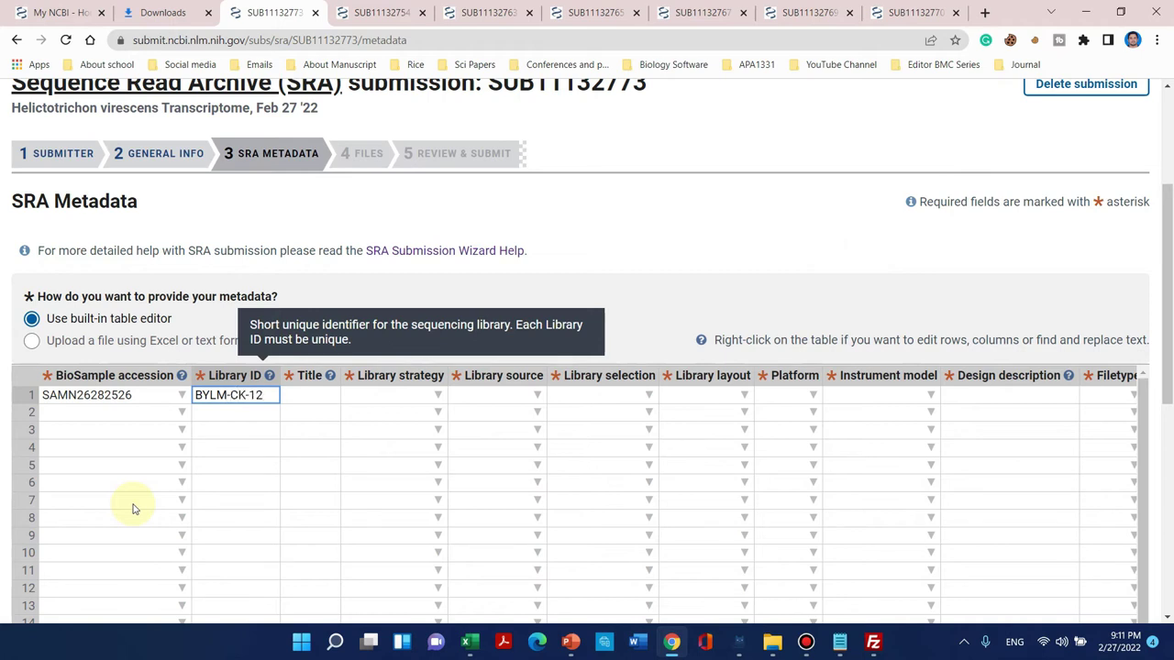
Step: Finish the first Library ID with 'Hrs' and enter a first Title 'Cold-12hour'
{"action": "type", "text": "hrd"}
{"action": "key", "text": "BackSpace"}
{"action": "type", "text": "s"}
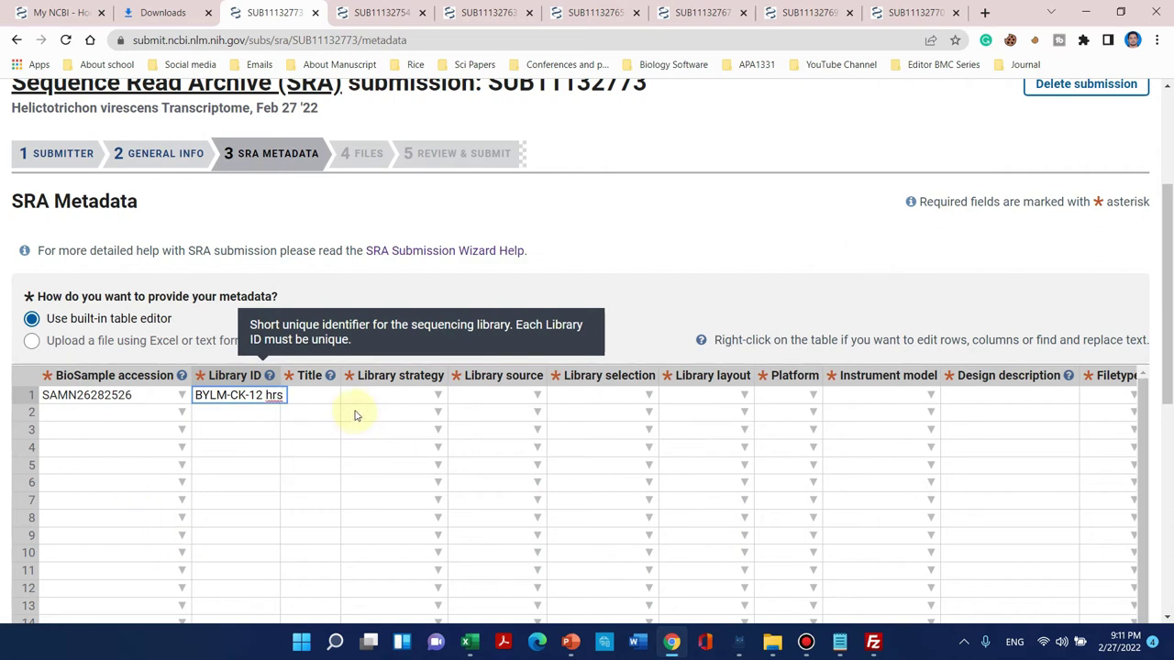
{"action": "left_click", "coordinate": [329, 399]}
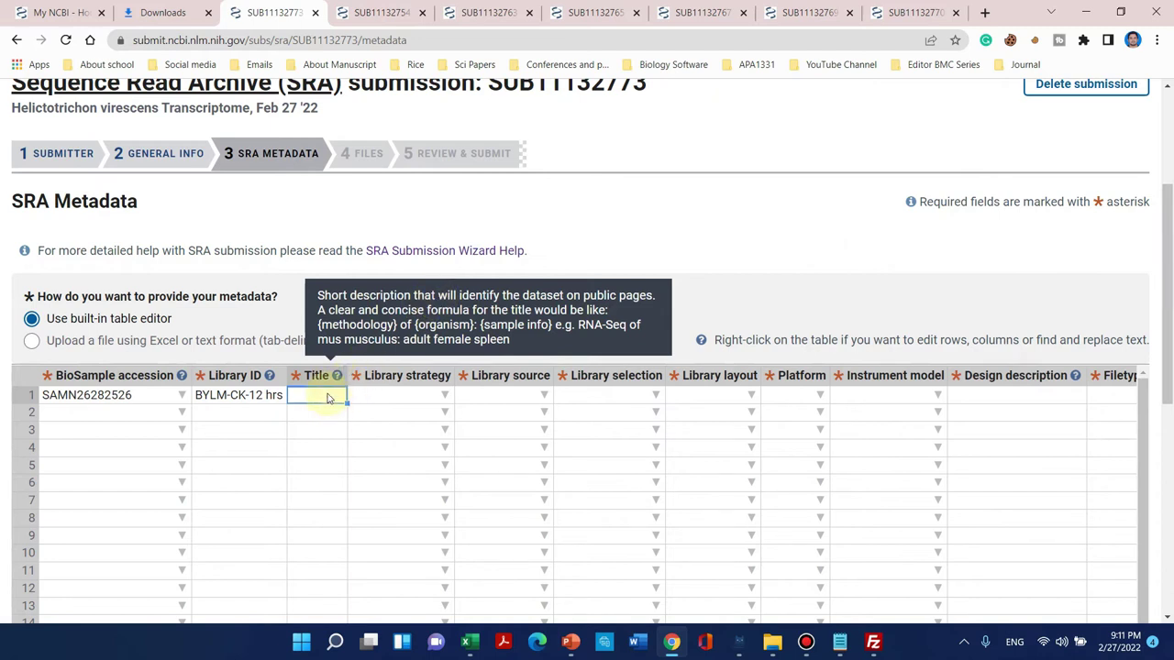
{"action": "type", "text": "Cold-12hour"}
Step: Retype row 1's Library ID as BYLM-T-12 Hrs
{"action": "left_click", "coordinate": [243, 397]}
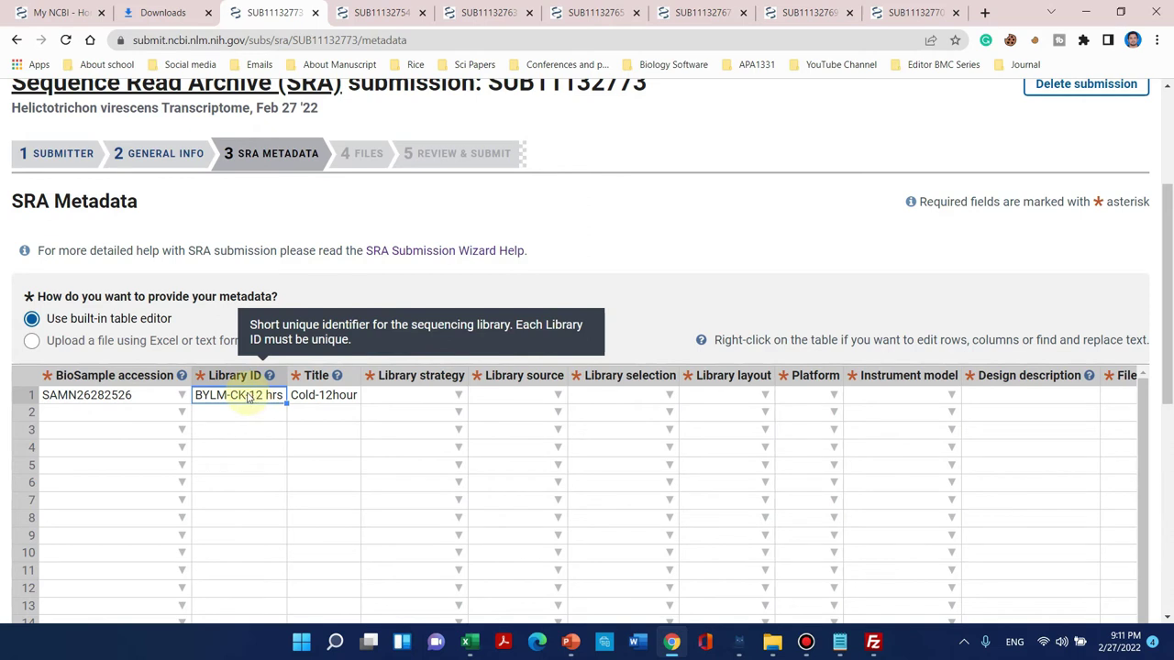
{"action": "key", "text": "Delete"}
{"action": "type", "text": "B"}
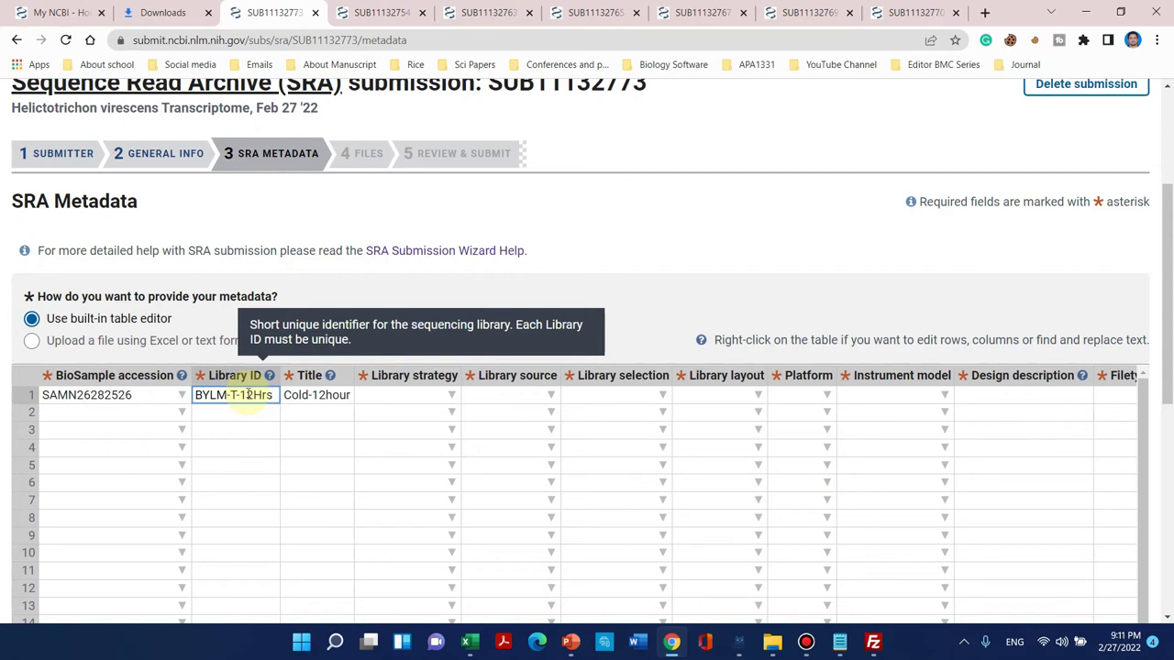
{"action": "scroll", "coordinate": [248, 397], "scroll_direction": "right", "scroll_amount": 5}
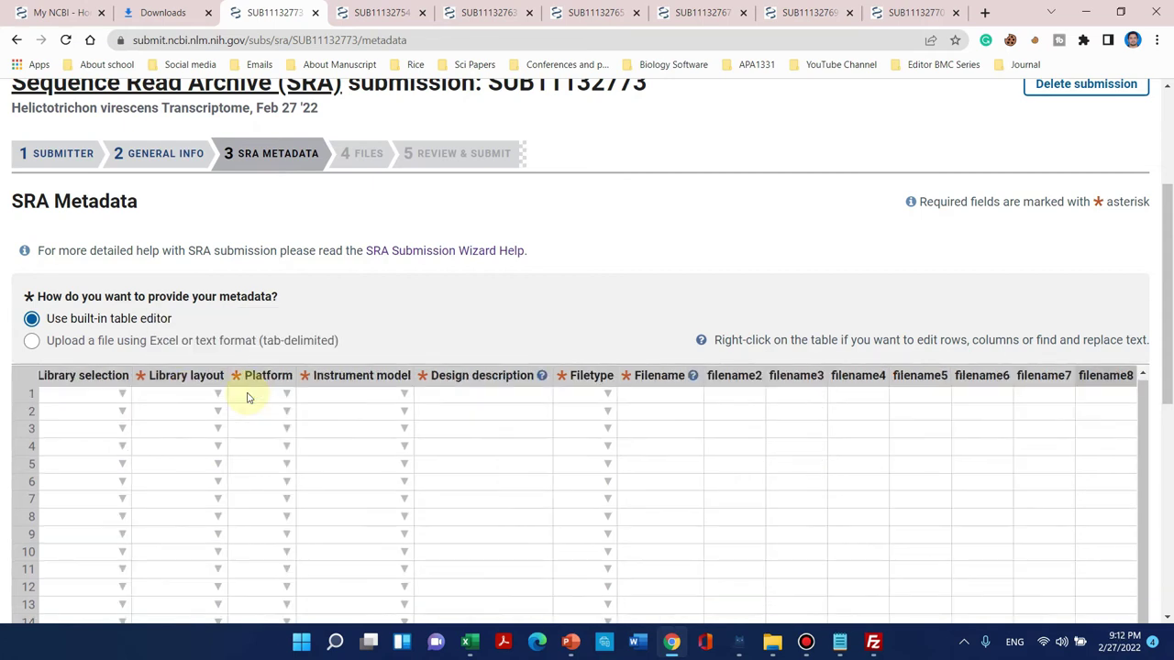
{"action": "scroll", "coordinate": [492, 458], "scroll_direction": "down", "scroll_amount": 4}
{"action": "left_click_drag", "start_coordinate": [592, 372], "coordinate": [118, 353]}
{"action": "scroll", "coordinate": [136, 366], "scroll_direction": "up", "scroll_amount": 3}
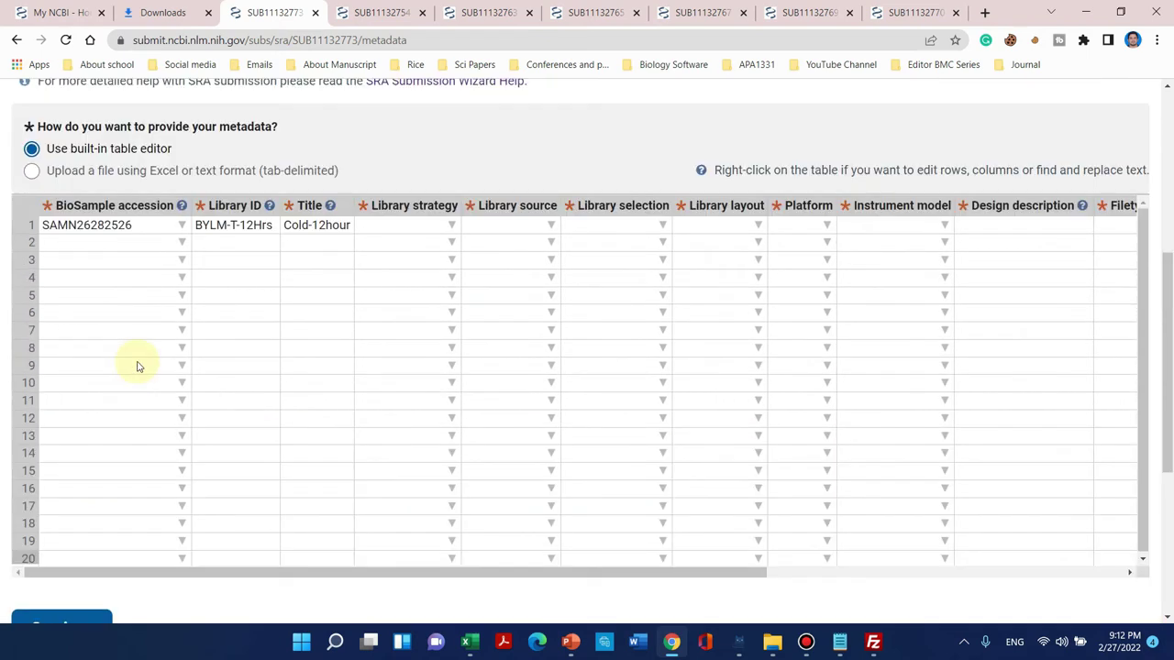
{"action": "left_click", "coordinate": [267, 330]}
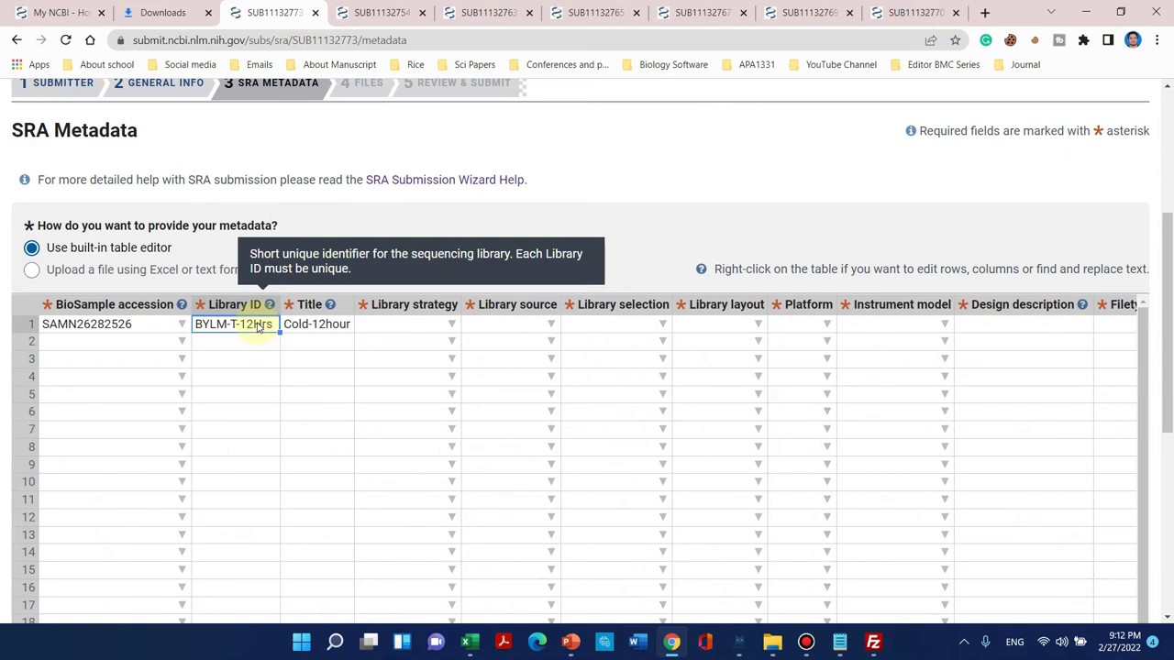
{"action": "type", "text": "BYLM"}
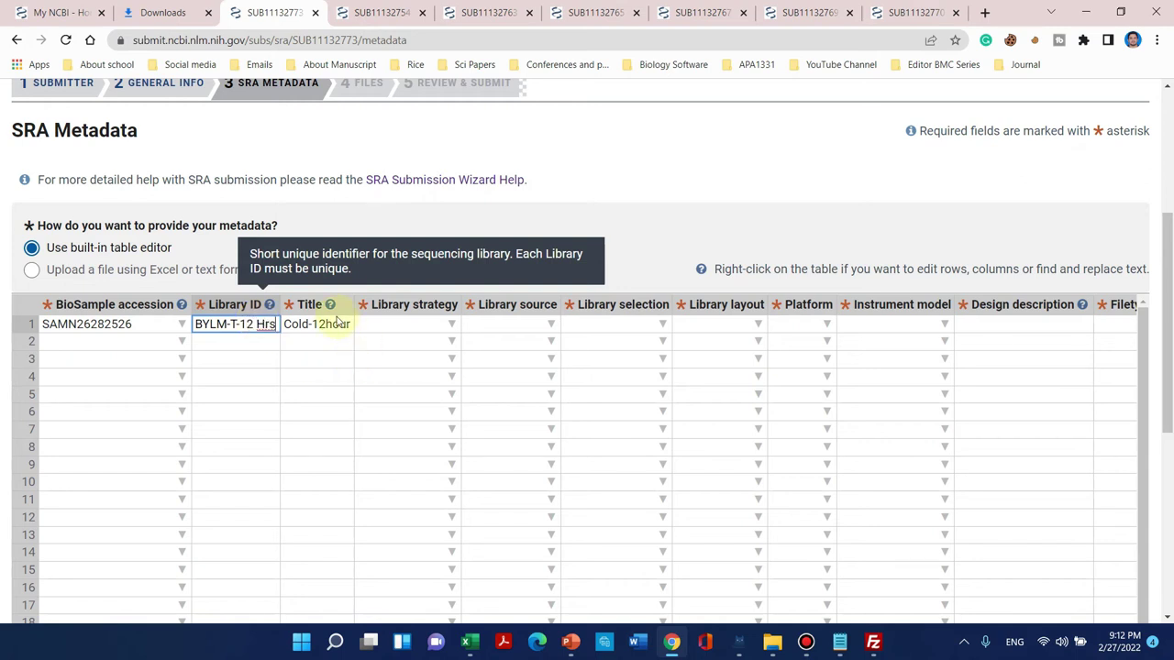
Step: Replace row 1's Title with 'Cold-Treatment-12 hours'
{"action": "left_click", "coordinate": [332, 327]}
{"action": "type", "text": "C"}
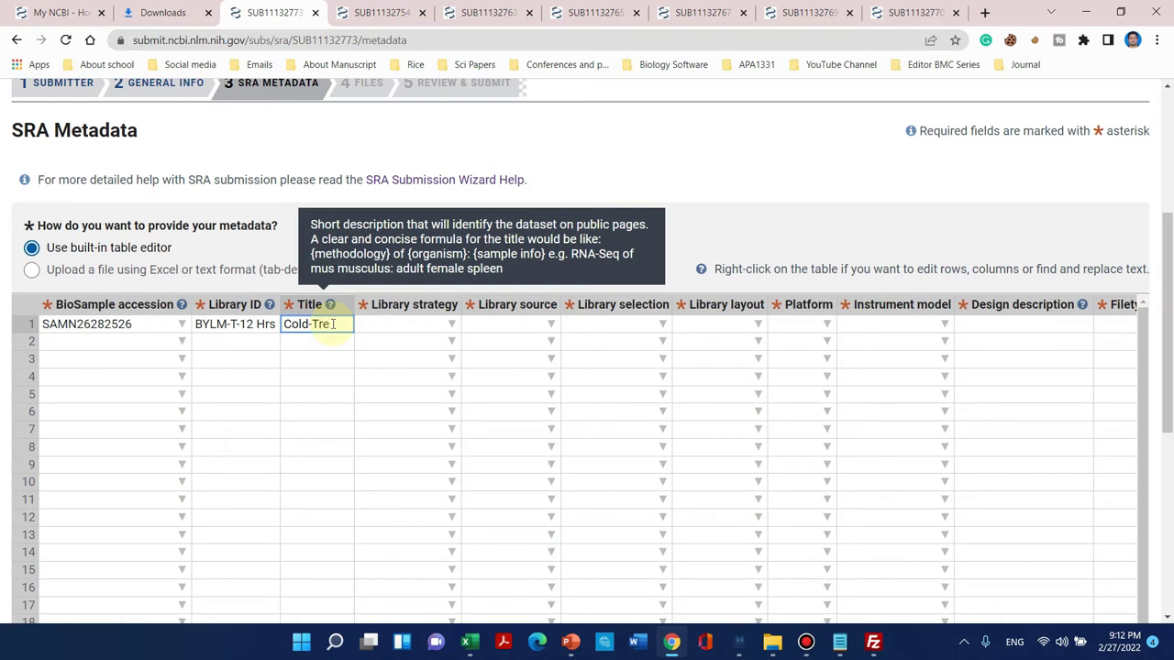
{"action": "type", "text": "tment-12 hours"}
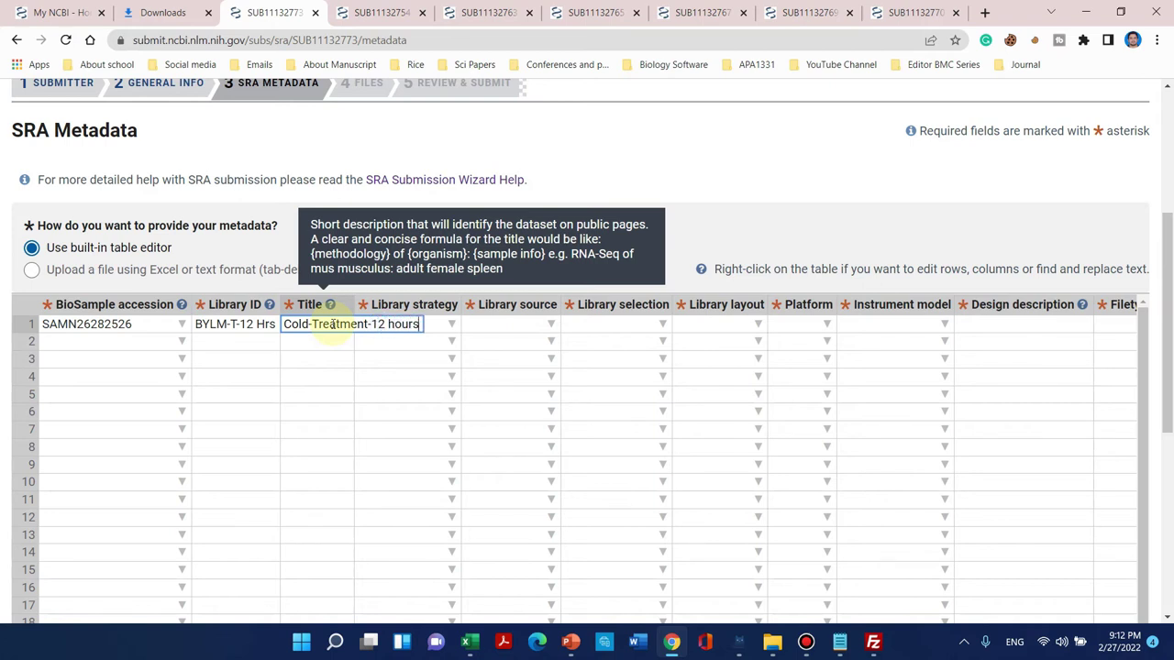
{"action": "left_click", "coordinate": [419, 358]}
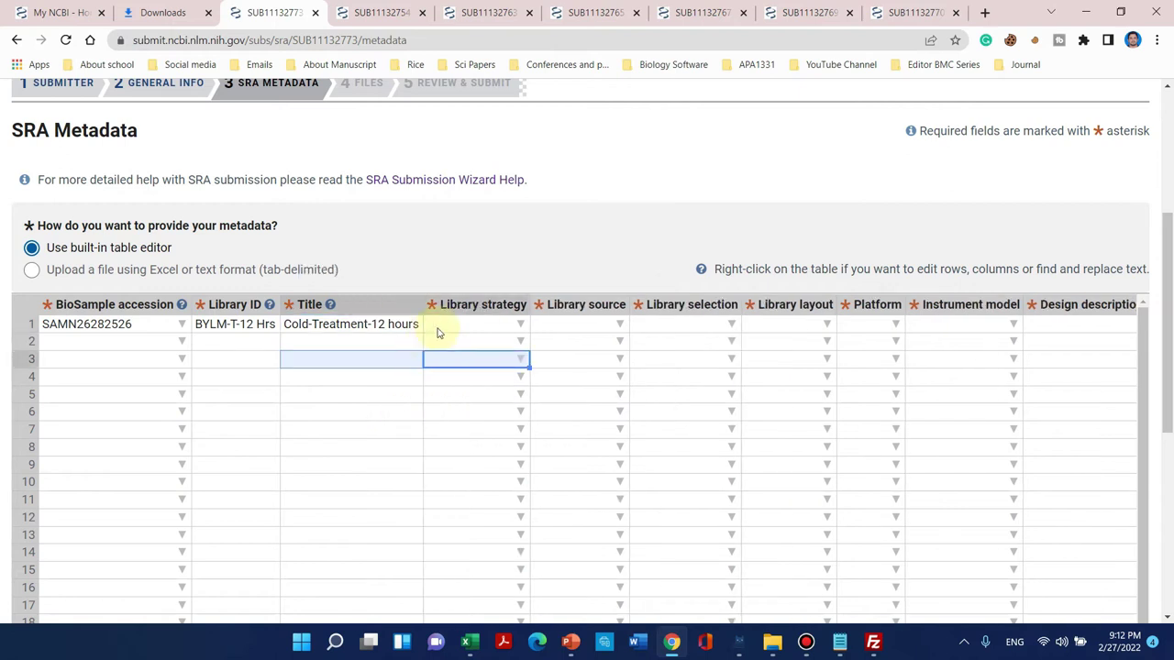
Step: Set row 1's library strategy RNA-Seq, source TRANSCRIPTOMIC and selection PCR
{"action": "left_click", "coordinate": [517, 324]}
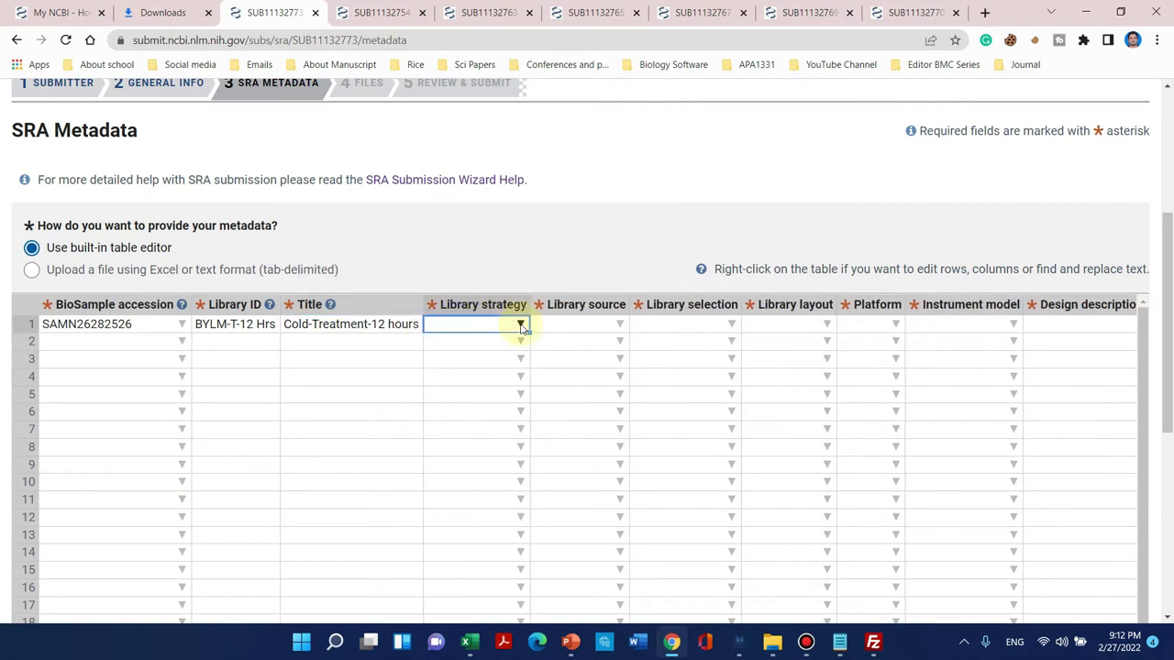
{"action": "left_click", "coordinate": [521, 324]}
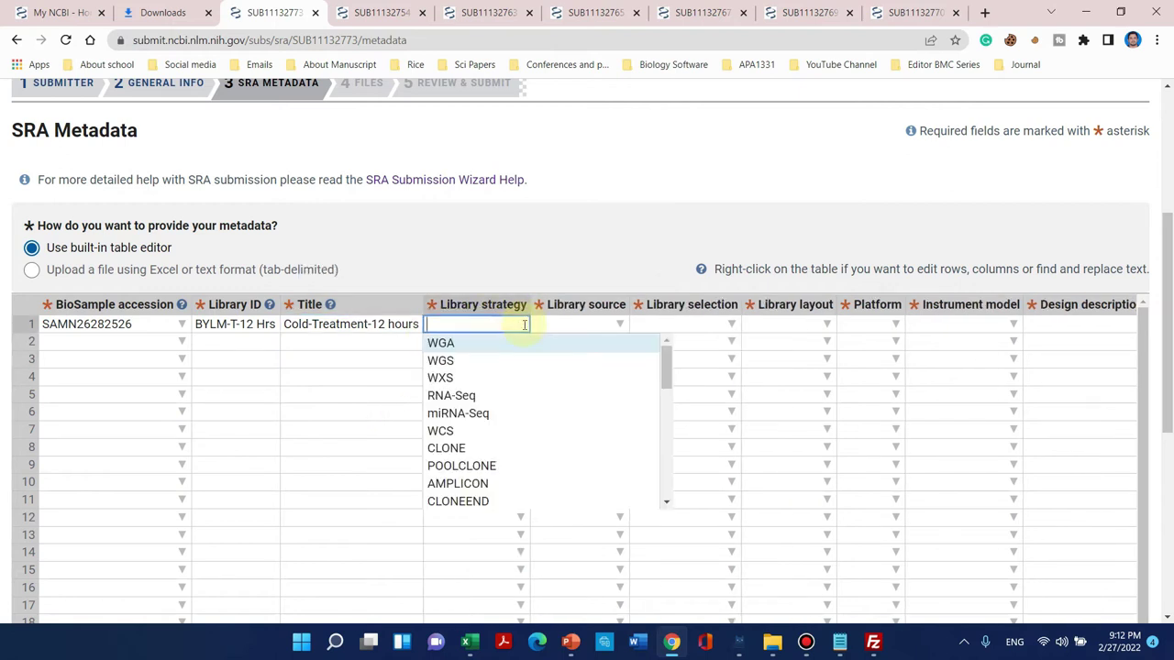
{"action": "left_click", "coordinate": [500, 395]}
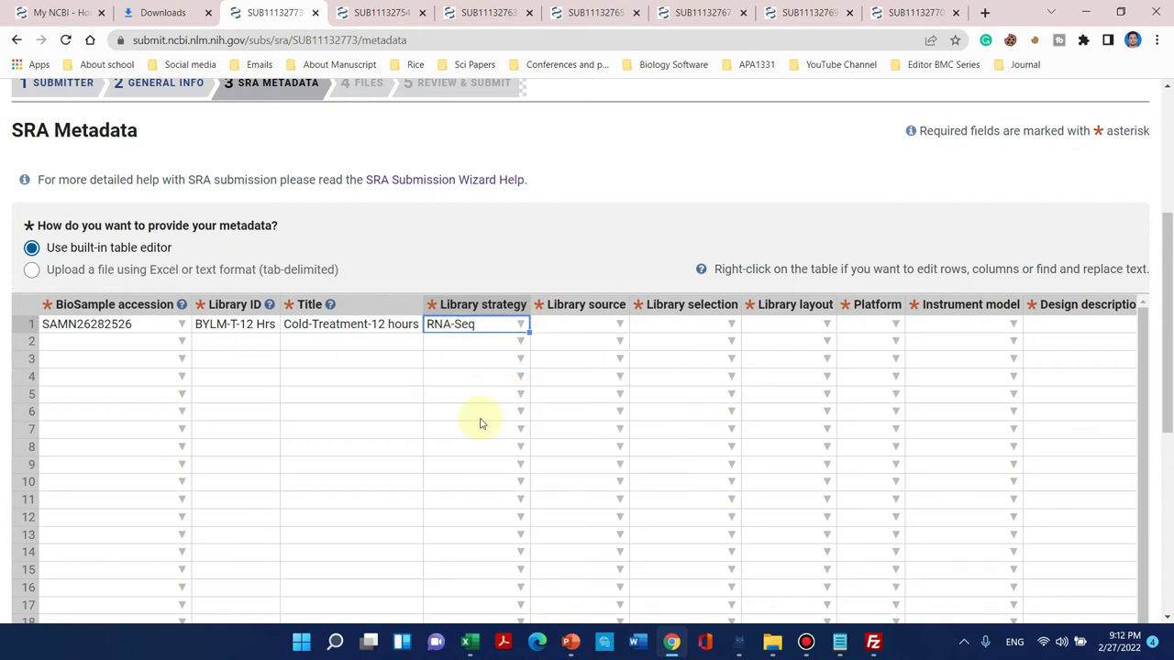
{"action": "left_click", "coordinate": [621, 326]}
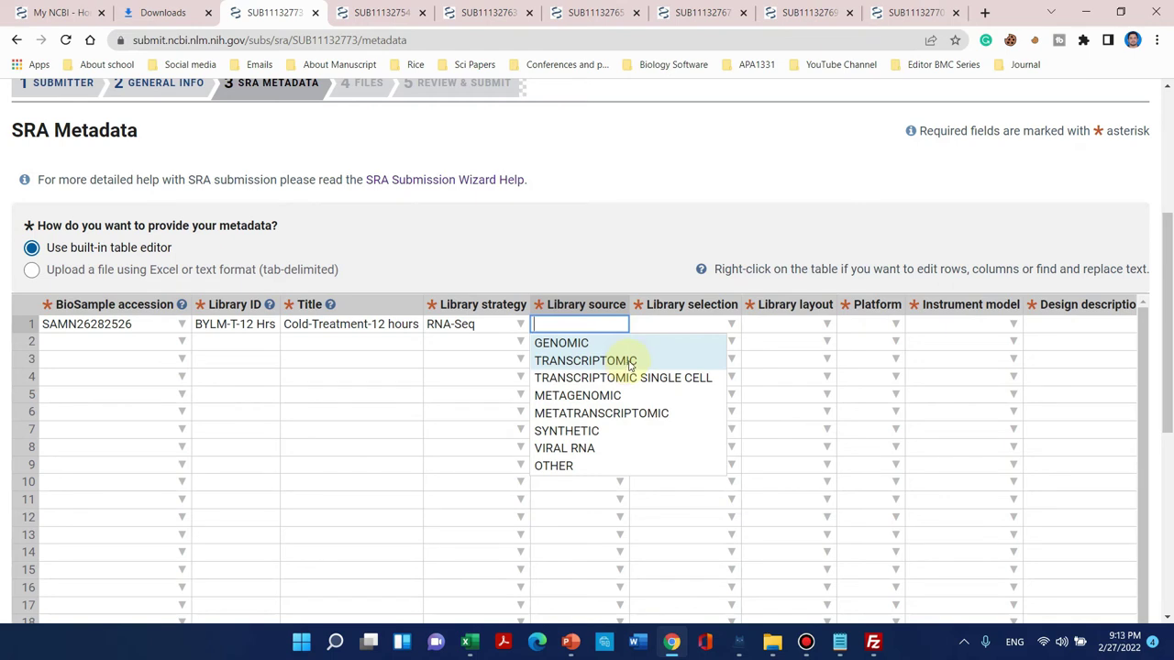
{"action": "left_click", "coordinate": [628, 362]}
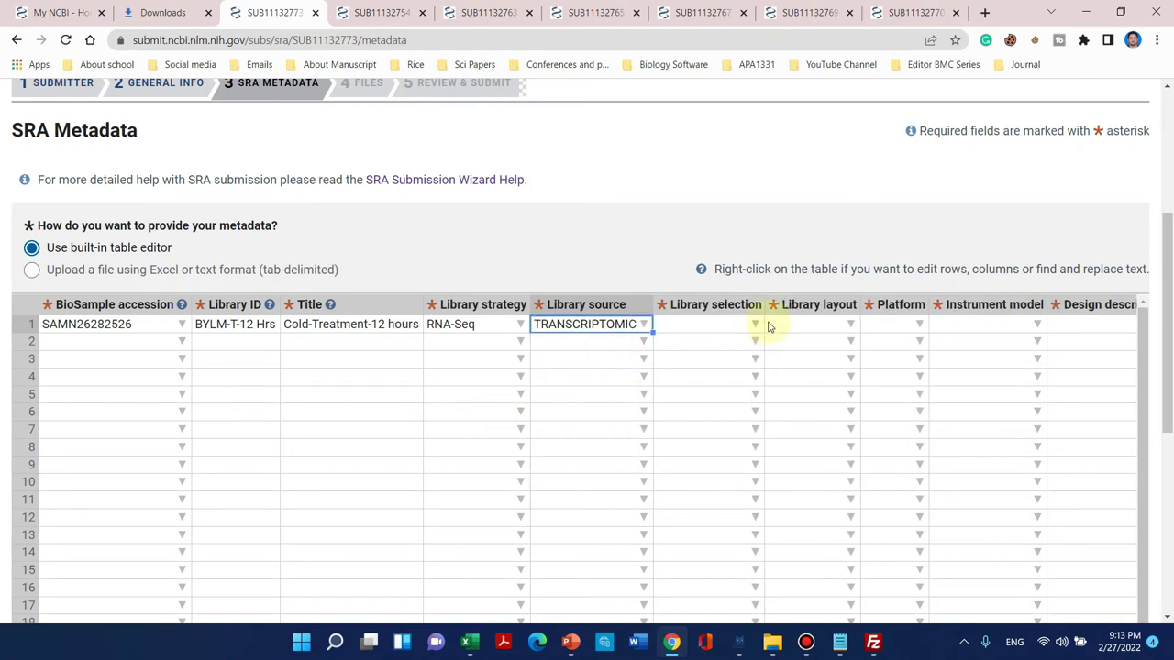
{"action": "left_click", "coordinate": [755, 324]}
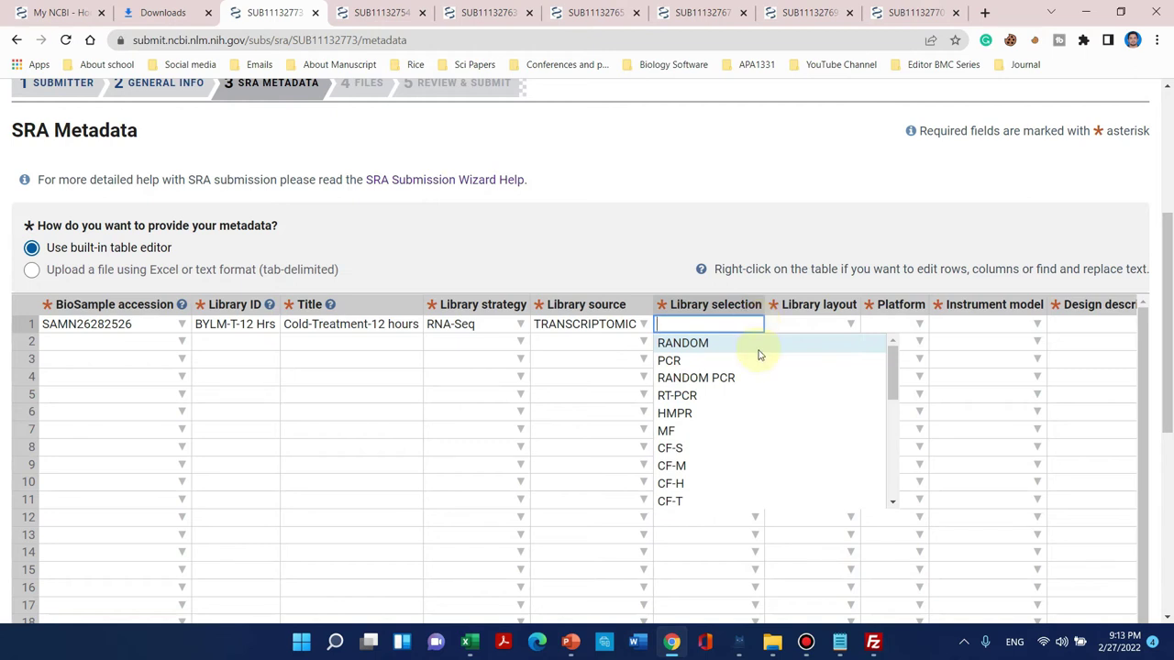
{"action": "left_click", "coordinate": [760, 363]}
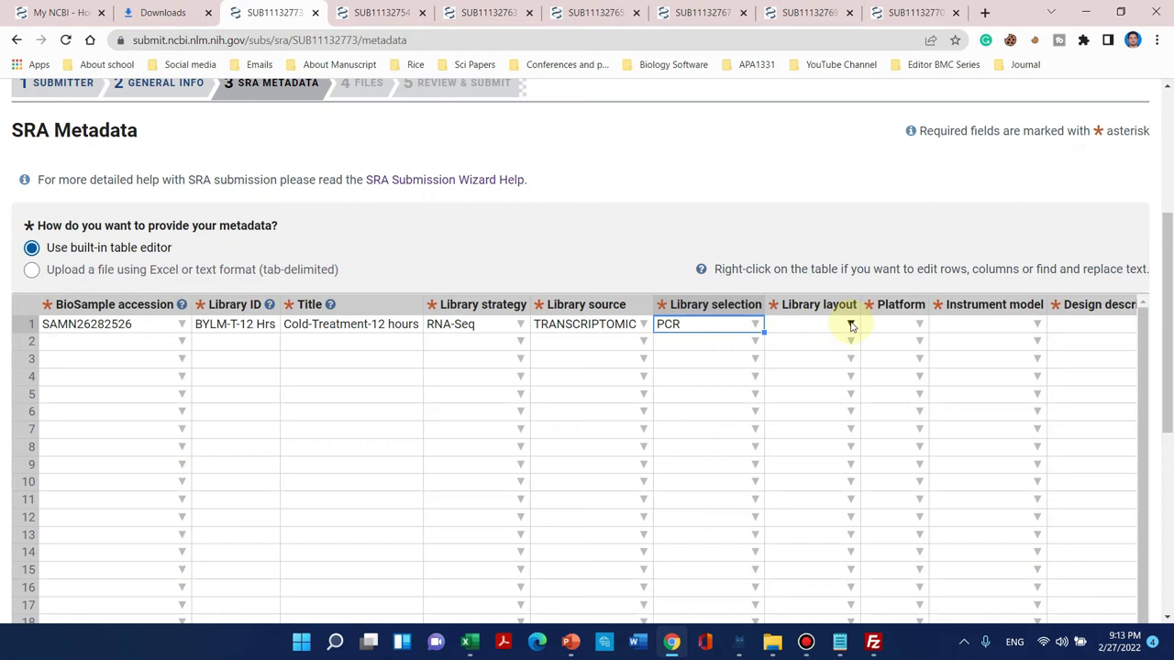
Step: Set row 1's layout to paired, platform ILLUMINA and instrument Illumina HiSeq 4000
{"action": "left_click", "coordinate": [850, 326]}
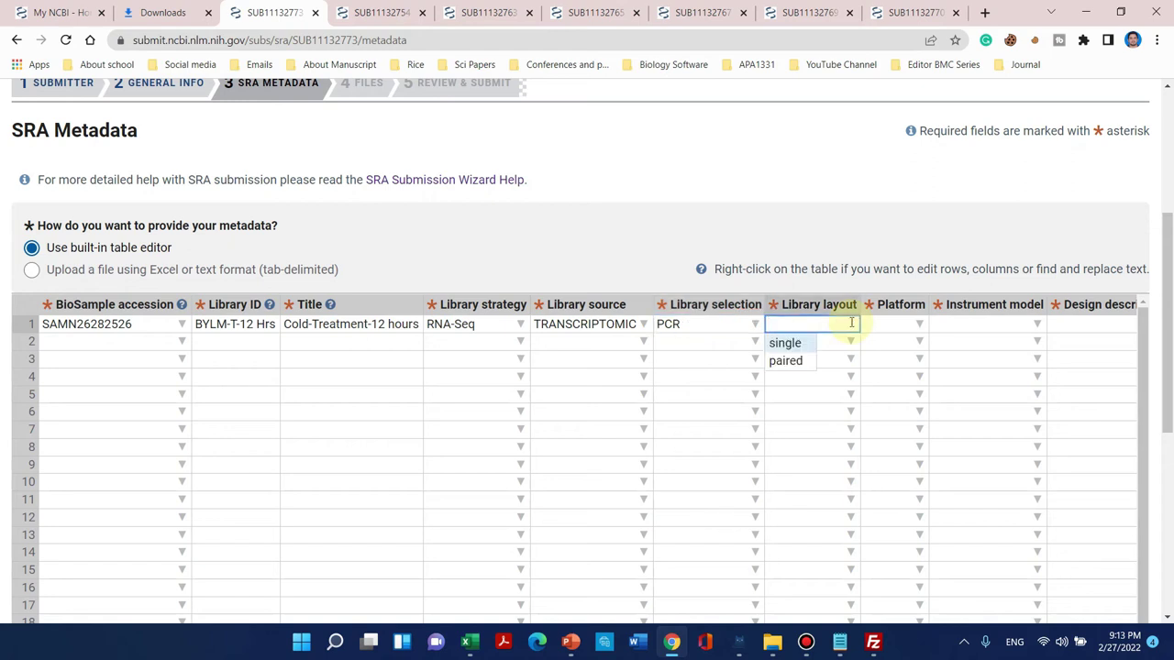
{"action": "left_click", "coordinate": [786, 361]}
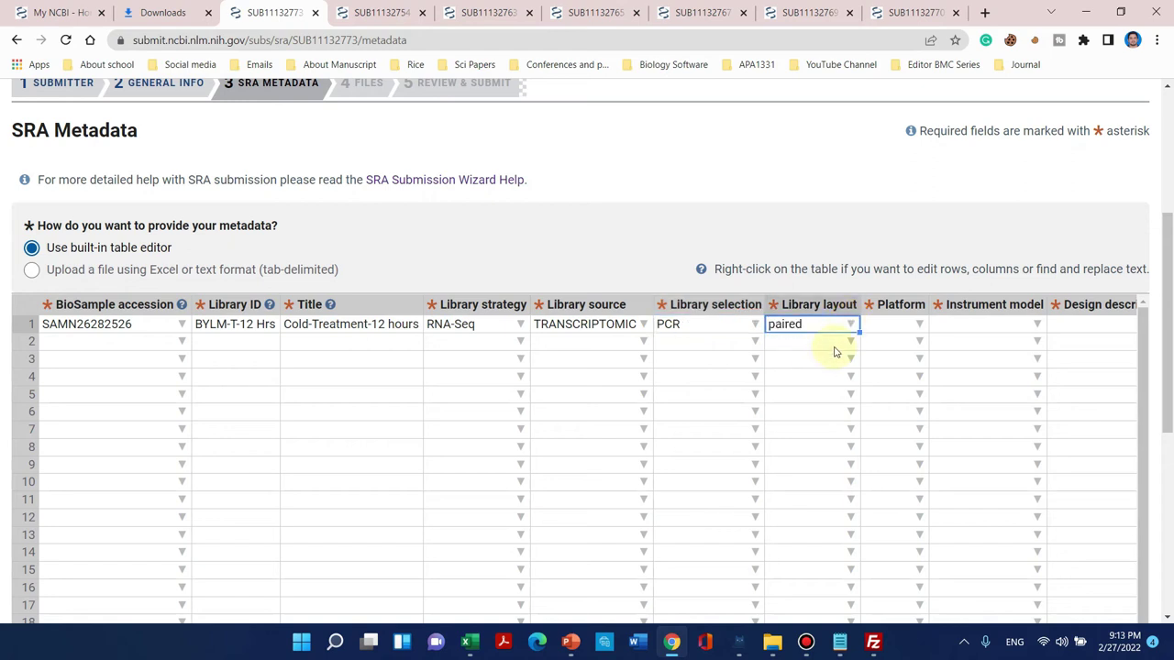
{"action": "left_click", "coordinate": [919, 324]}
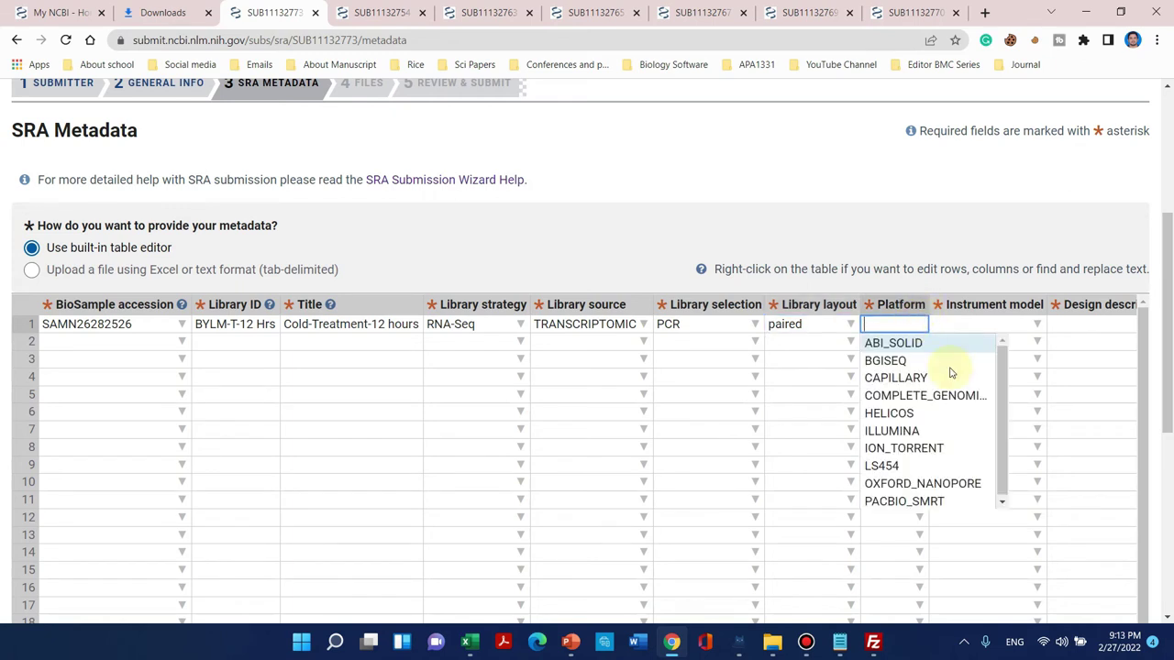
{"action": "scroll", "coordinate": [1000, 422], "scroll_direction": "down", "scroll_amount": 1}
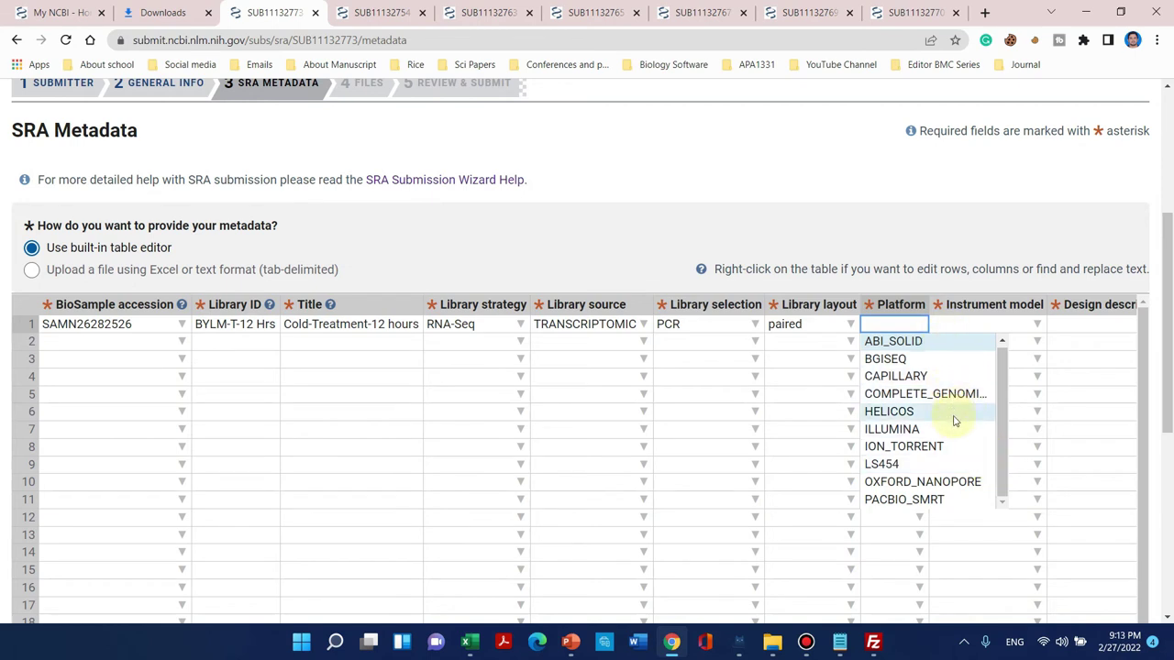
{"action": "left_click", "coordinate": [955, 437]}
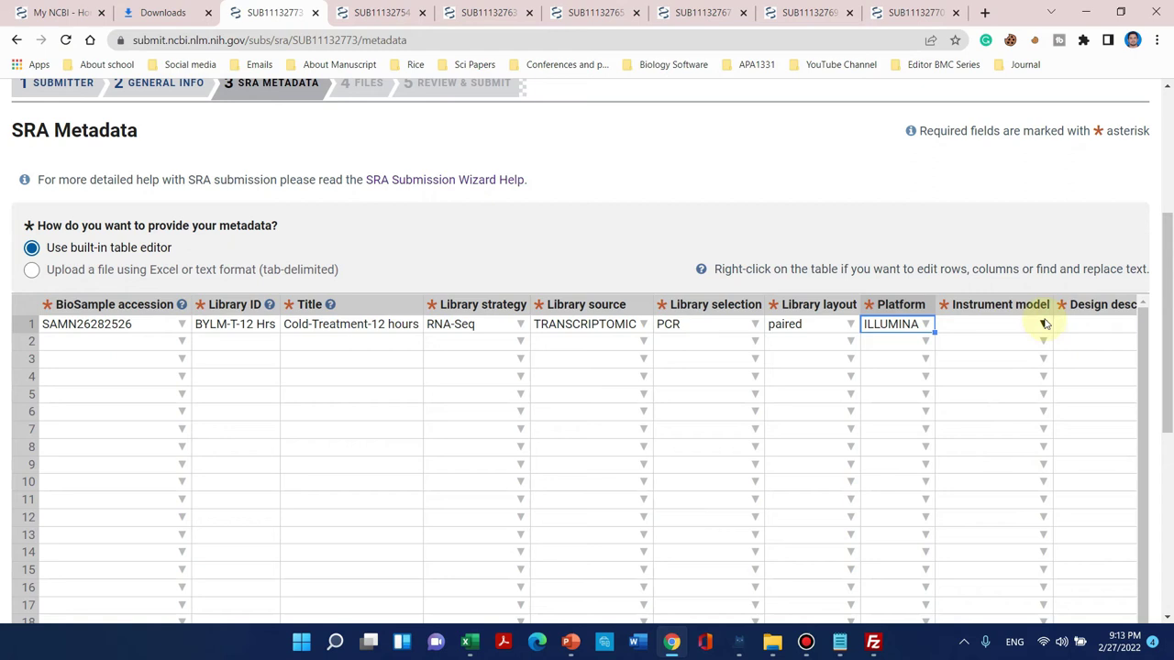
{"action": "left_click", "coordinate": [1044, 324]}
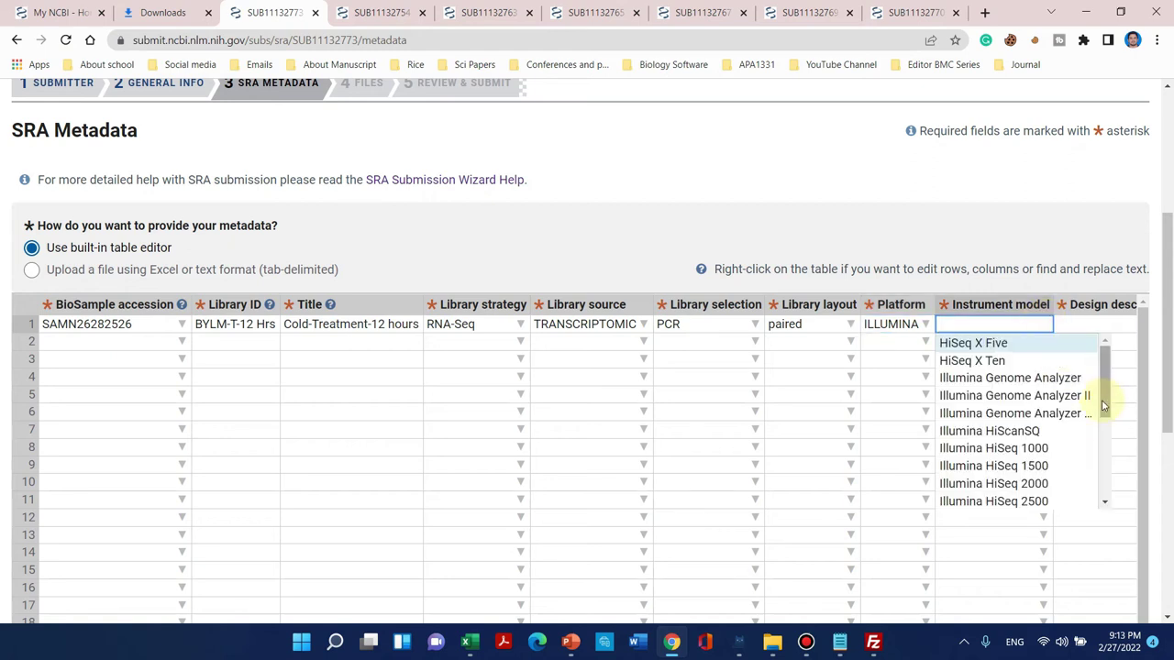
{"action": "left_click_drag", "start_coordinate": [1108, 399], "coordinate": [1100, 423]}
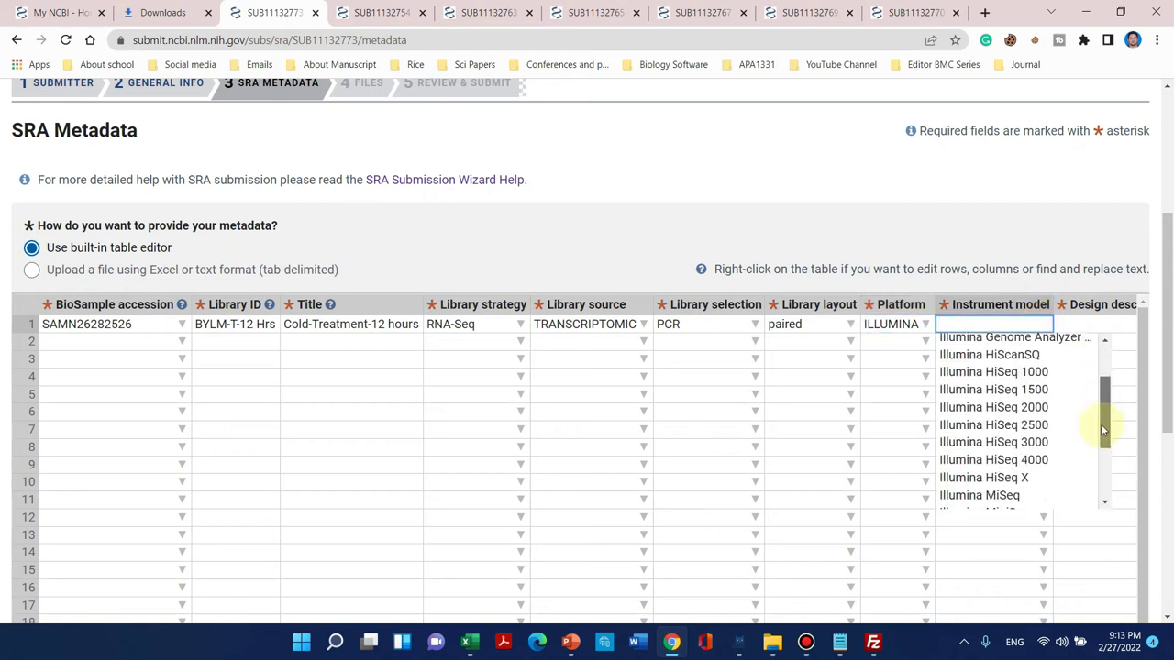
{"action": "left_click", "coordinate": [1018, 456]}
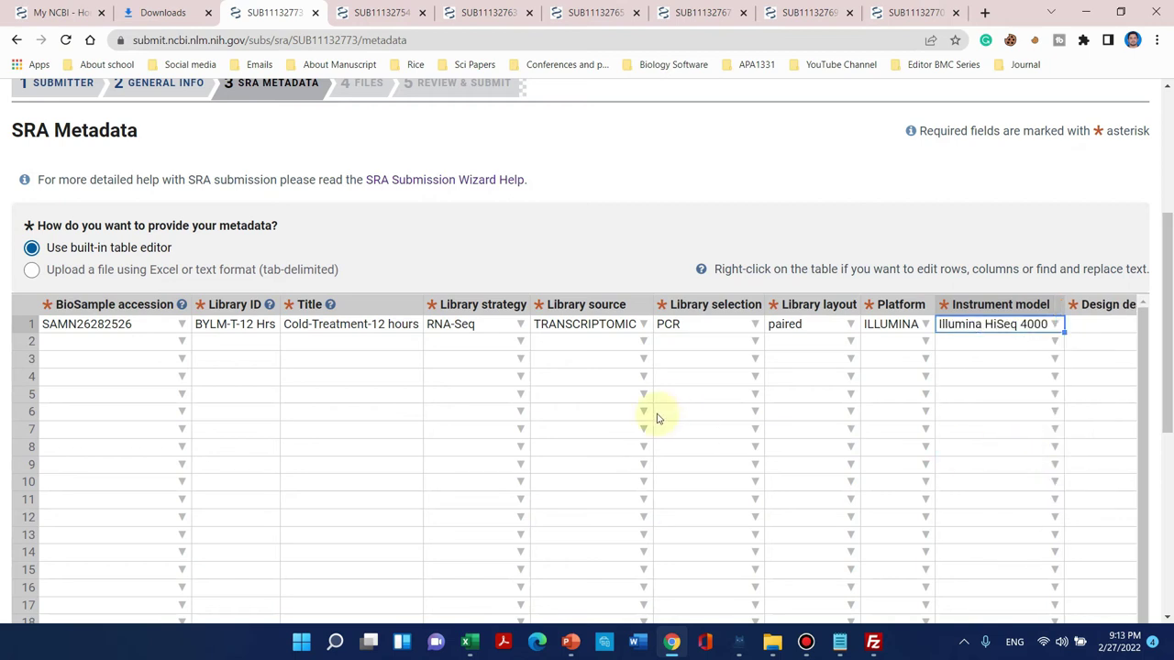
{"action": "scroll", "coordinate": [680, 421], "scroll_direction": "down", "scroll_amount": 3}
{"action": "left_click_drag", "start_coordinate": [705, 366], "coordinate": [904, 412]}
{"action": "scroll", "coordinate": [1118, 371], "scroll_direction": "up", "scroll_amount": 3}
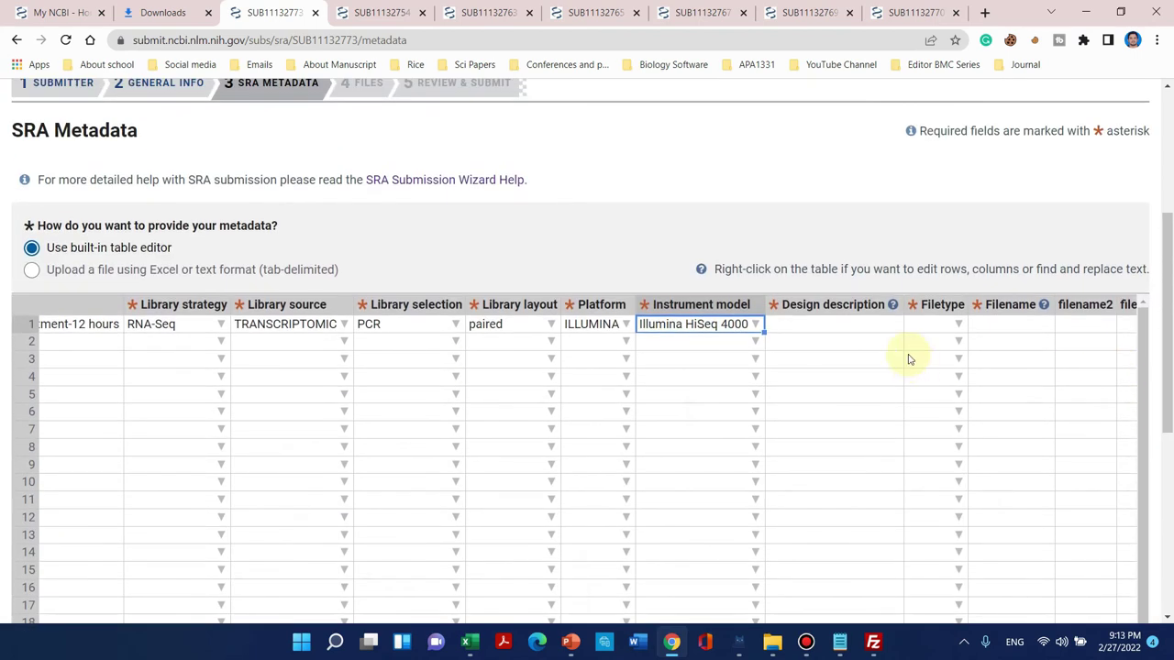
Step: Select row 1's Design description, then copy the Methods text from seq_template cell B11
{"action": "left_click", "coordinate": [875, 324]}
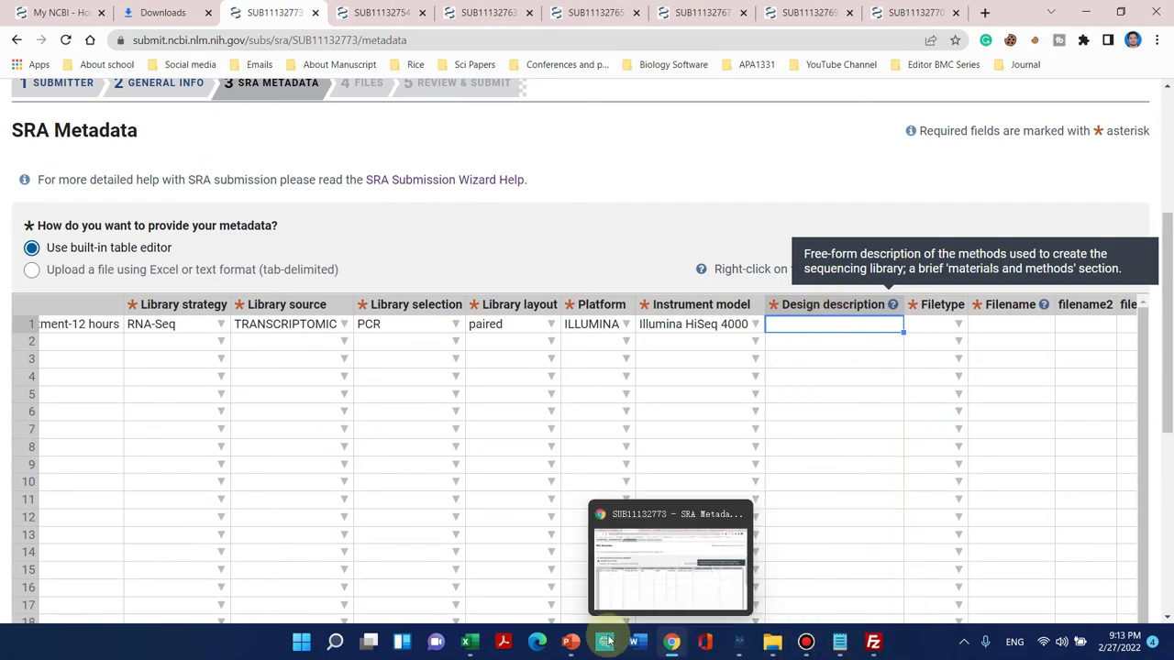
{"action": "mouse_move", "coordinate": [468, 642]}
{"action": "left_click", "coordinate": [444, 569]}
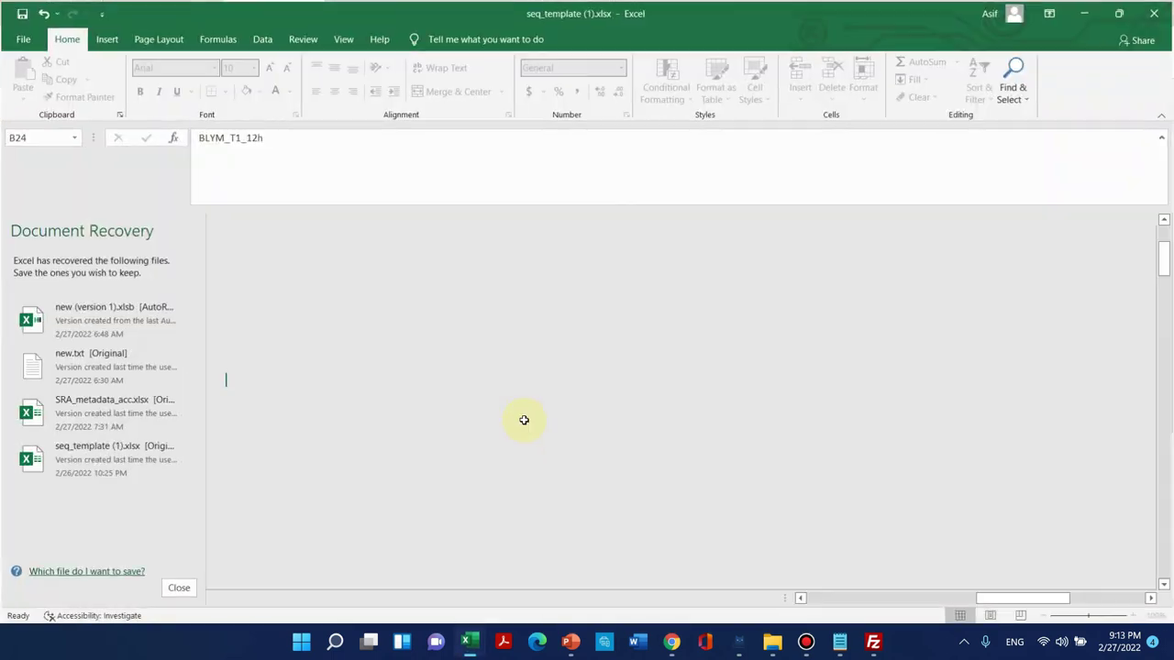
{"action": "scroll", "coordinate": [376, 366], "scroll_direction": "up", "scroll_amount": 4}
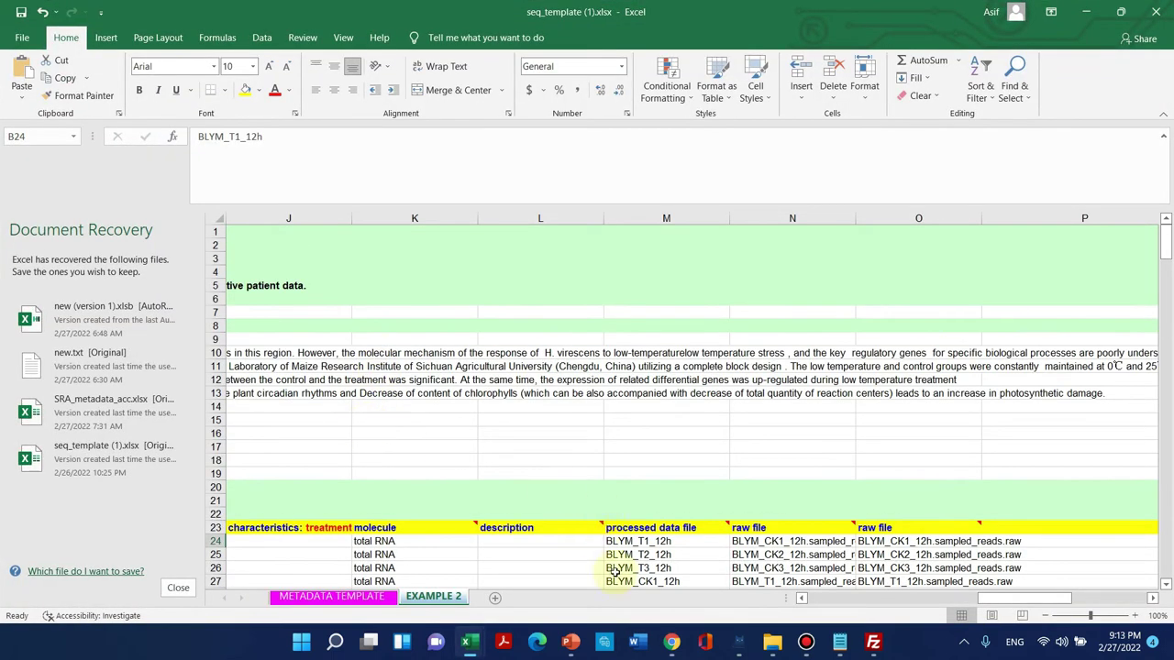
{"action": "scroll", "coordinate": [615, 568], "scroll_direction": "down", "scroll_amount": 2}
{"action": "left_click_drag", "start_coordinate": [999, 598], "coordinate": [929, 598]}
{"action": "scroll", "coordinate": [541, 516], "scroll_direction": "left", "scroll_amount": 5}
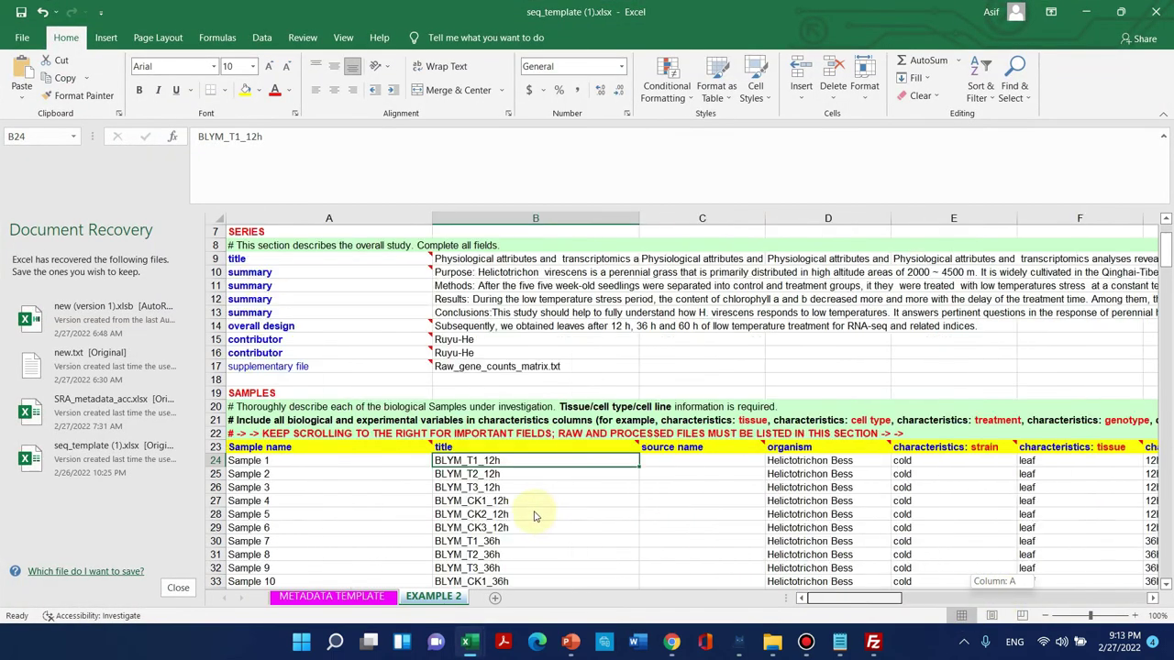
{"action": "left_click", "coordinate": [489, 272]}
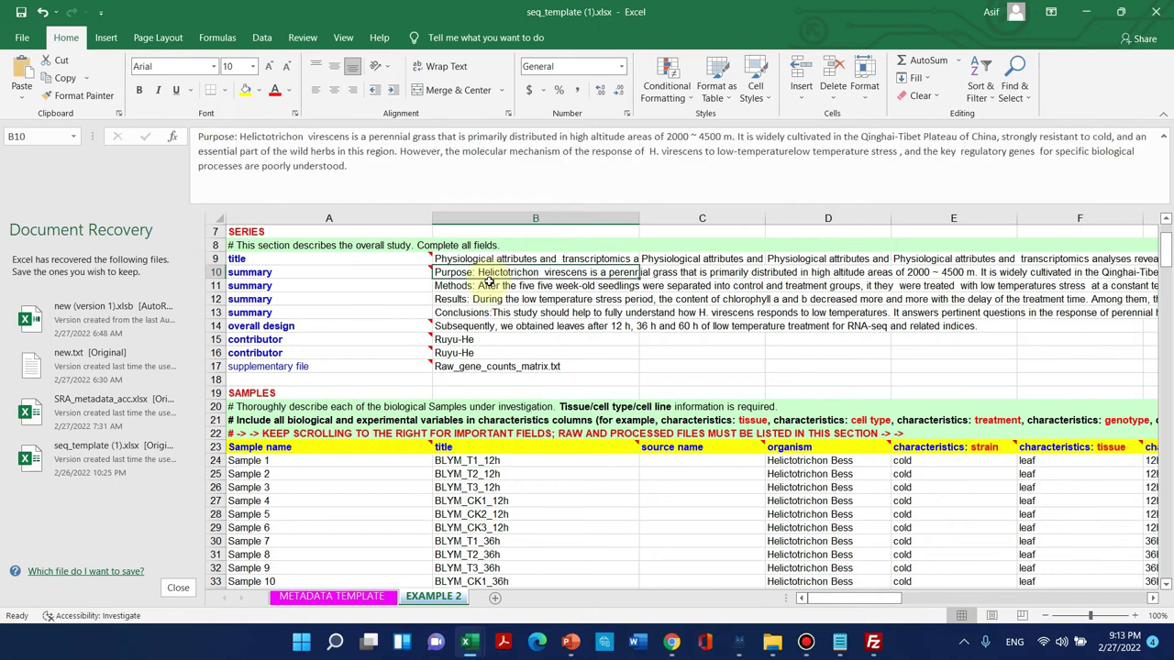
{"action": "left_click", "coordinate": [486, 286]}
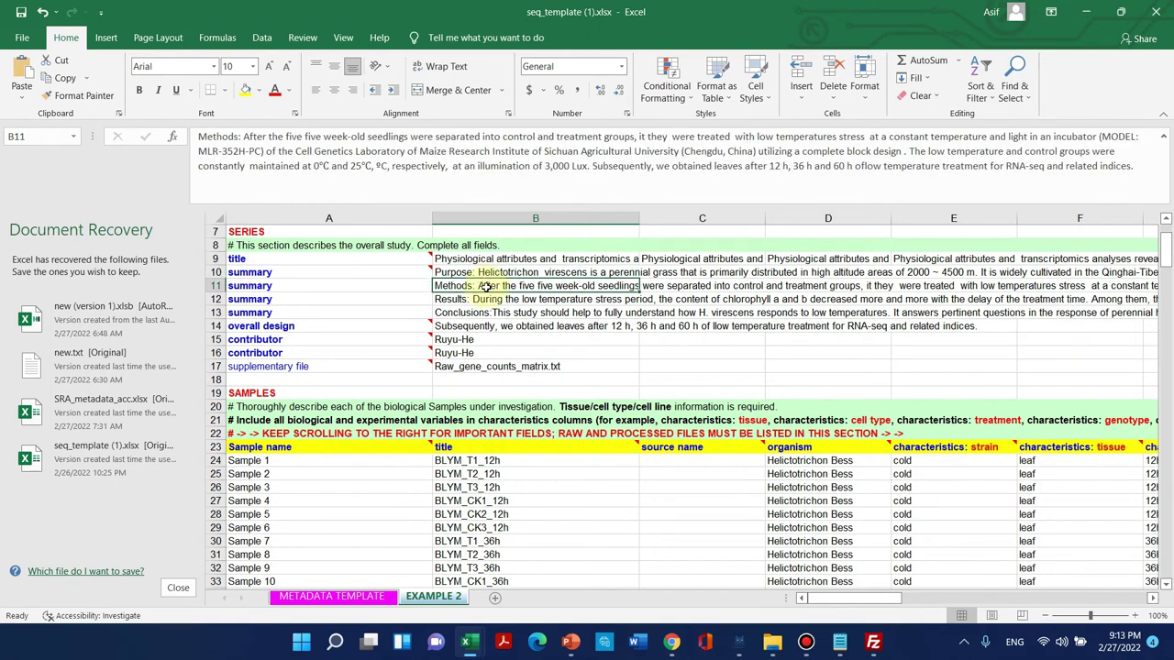
{"action": "left_click", "coordinate": [357, 149]}
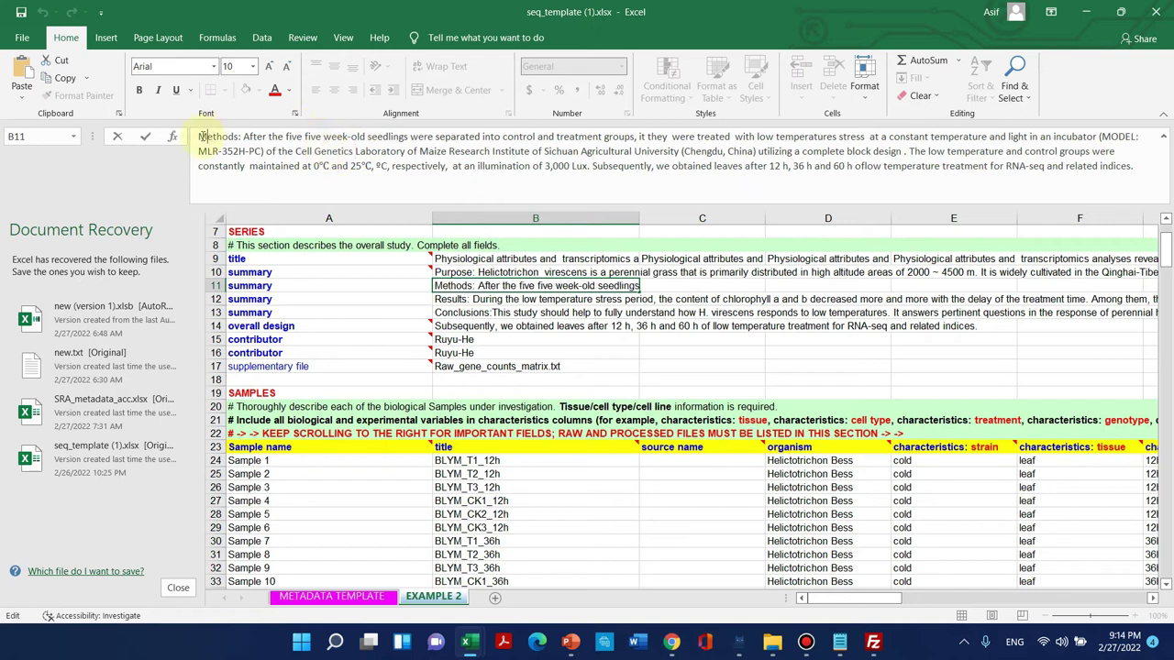
{"action": "left_click_drag", "start_coordinate": [202, 137], "coordinate": [1079, 168]}
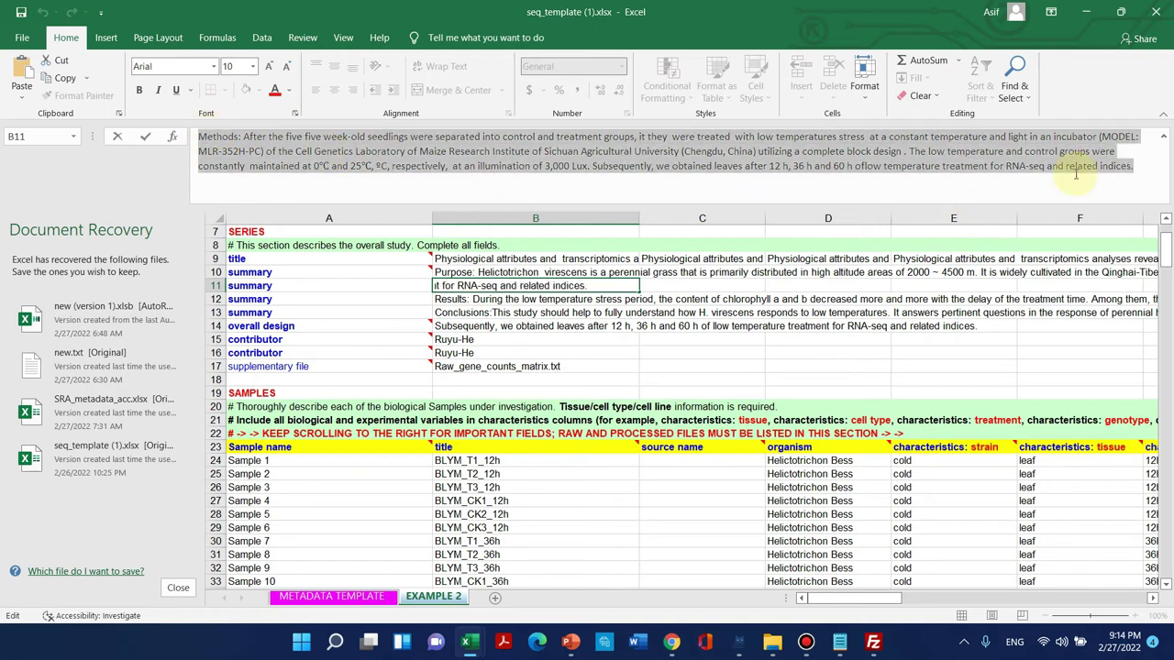
{"action": "left_click", "coordinate": [1086, 12]}
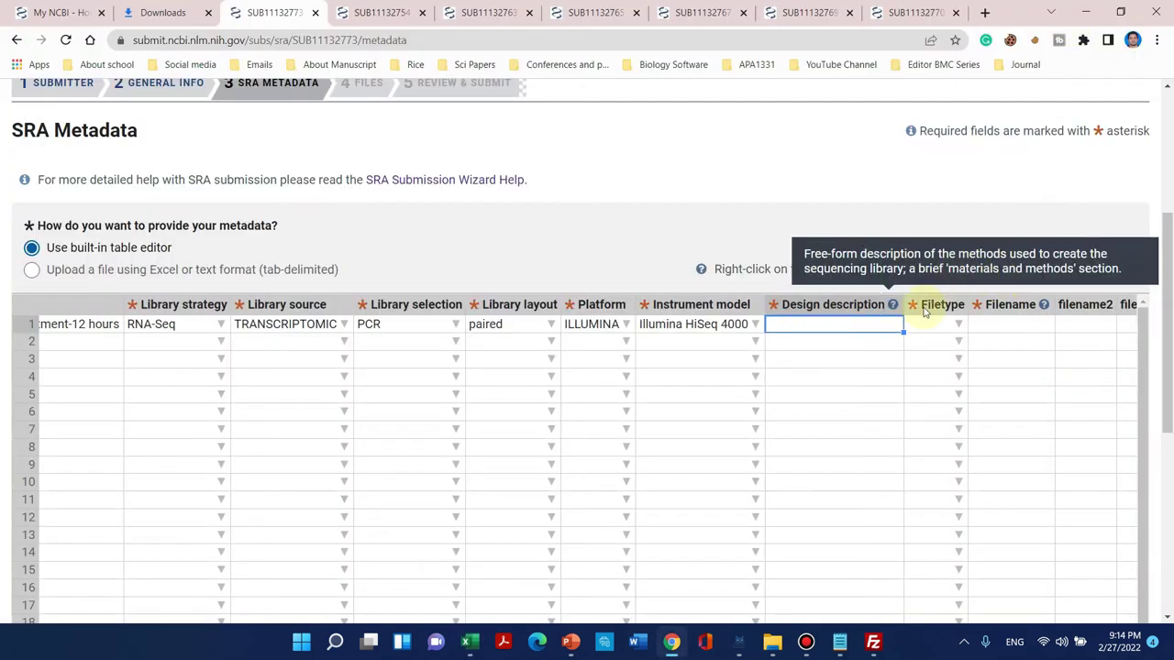
Step: Paste the Methods paragraph into row 1's Design description
{"action": "key", "text": "ctrl+v"}
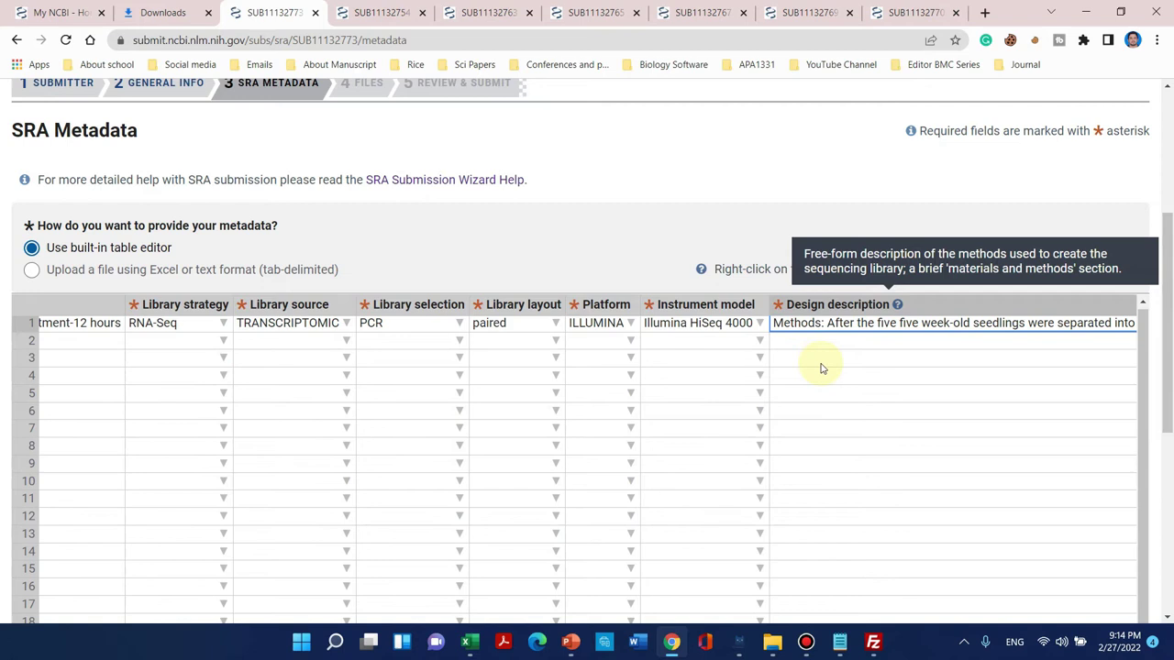
{"action": "scroll", "coordinate": [804, 424], "scroll_direction": "down", "scroll_amount": 3}
{"action": "left_click_drag", "start_coordinate": [776, 441], "coordinate": [1135, 441]}
{"action": "scroll", "coordinate": [910, 381], "scroll_direction": "up", "scroll_amount": 2}
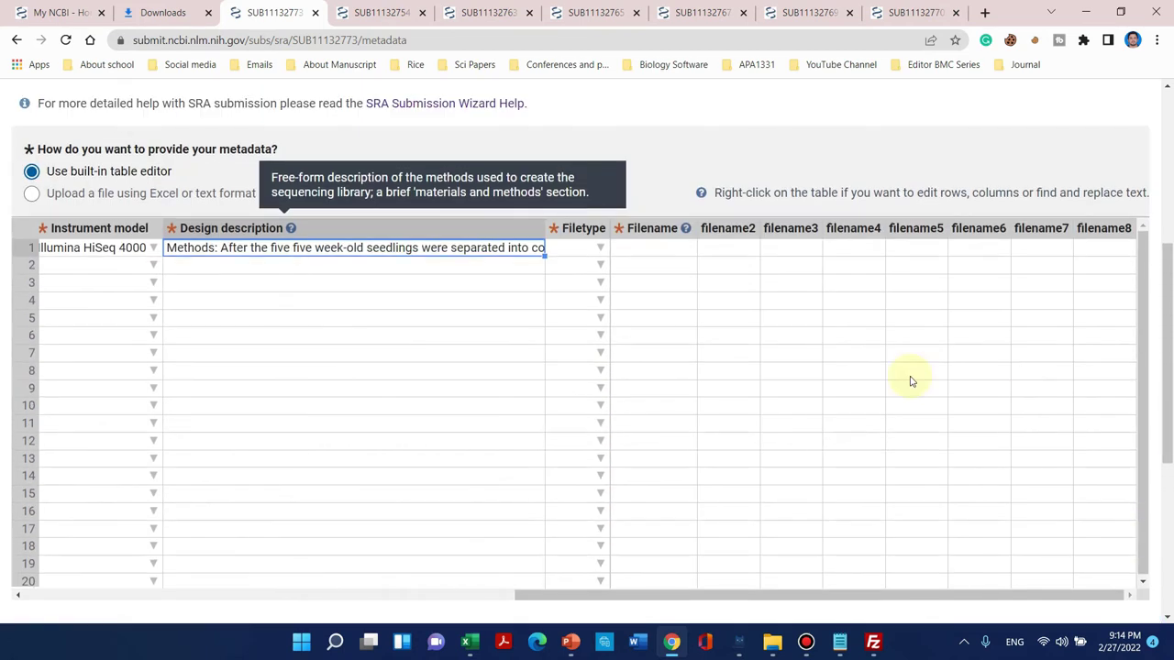
Step: Set row 1's Filetype to fastq and select its Filename cell
{"action": "left_click", "coordinate": [603, 247]}
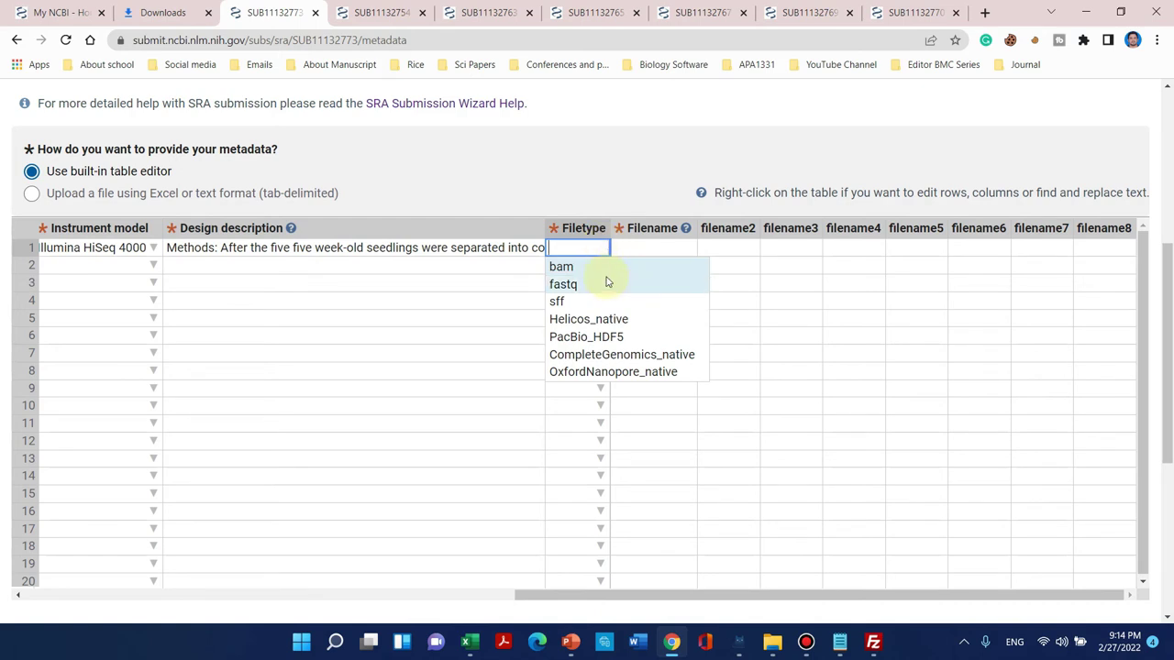
{"action": "left_click", "coordinate": [578, 290]}
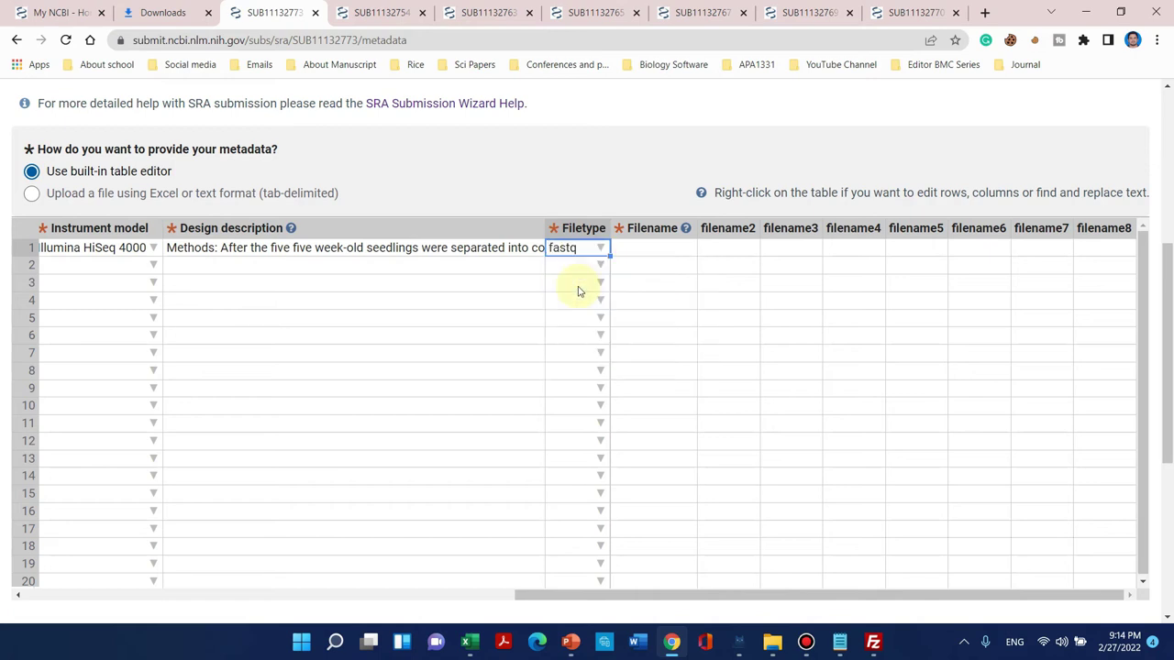
{"action": "left_click", "coordinate": [683, 249]}
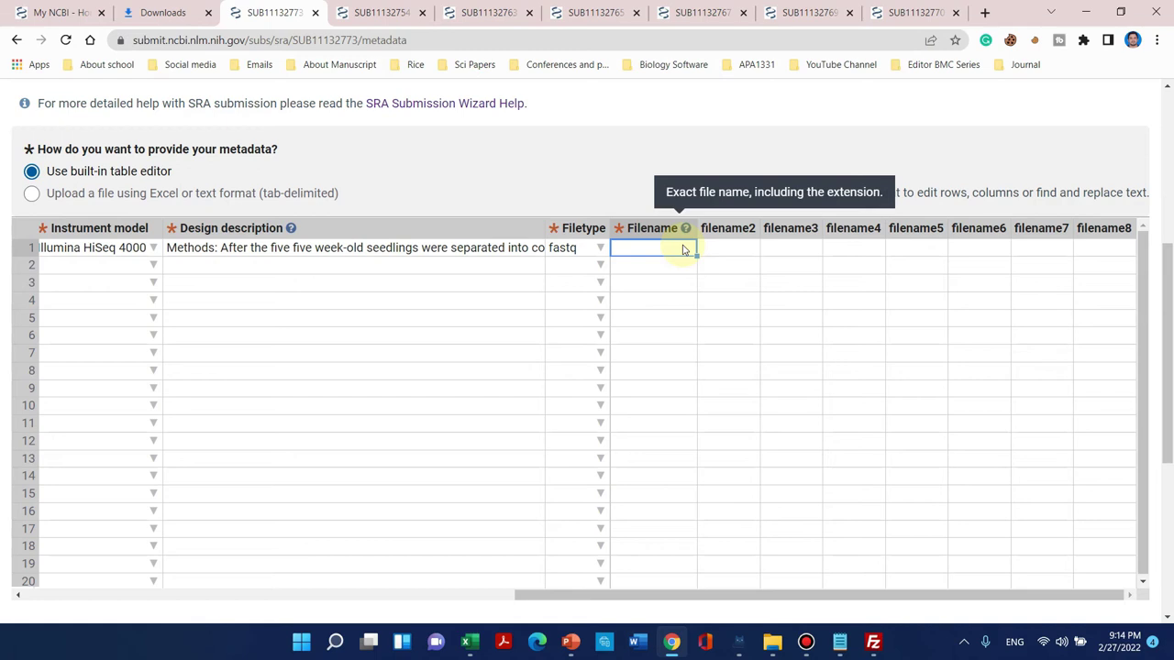
{"action": "left_click", "coordinate": [741, 252]}
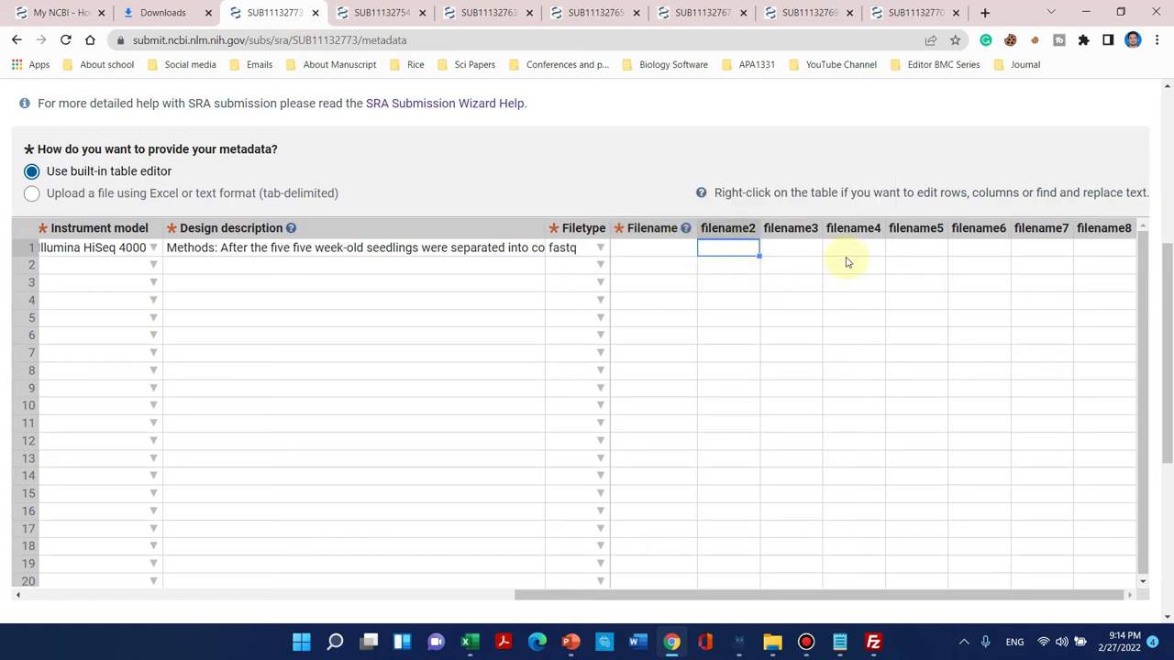
{"action": "left_click", "coordinate": [812, 254]}
{"action": "left_click", "coordinate": [657, 252]}
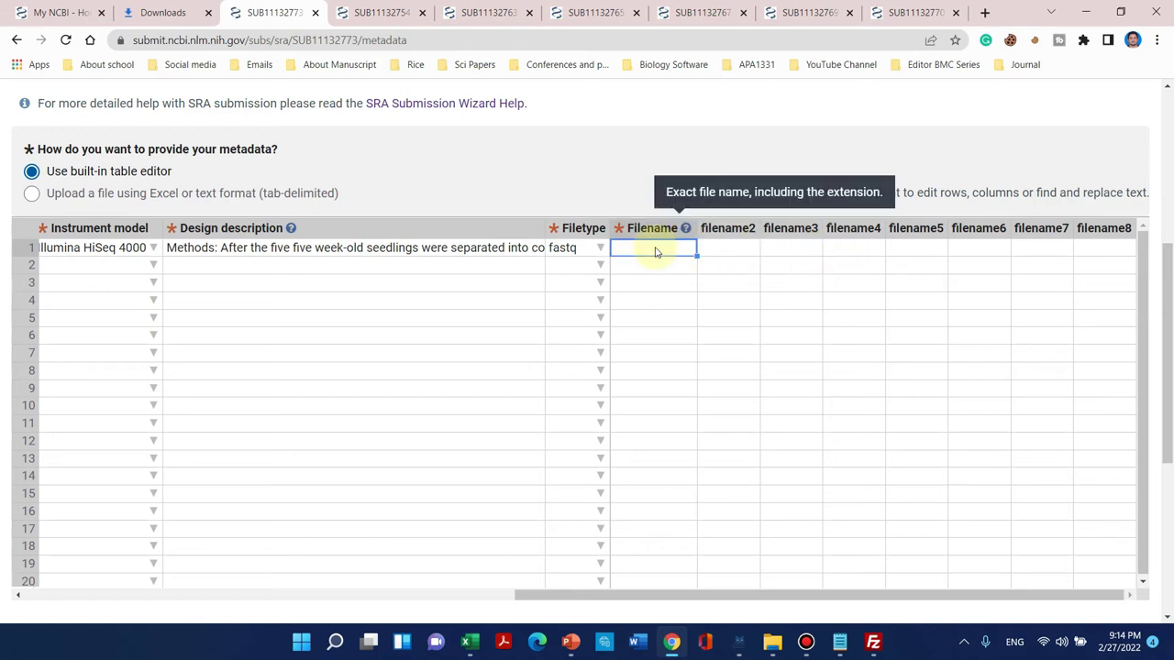
Step: Put BLYM_CK1_12h.sampled_reads.raw from seq_template cell N24 into row 1's Filename
{"action": "mouse_move", "coordinate": [667, 649]}
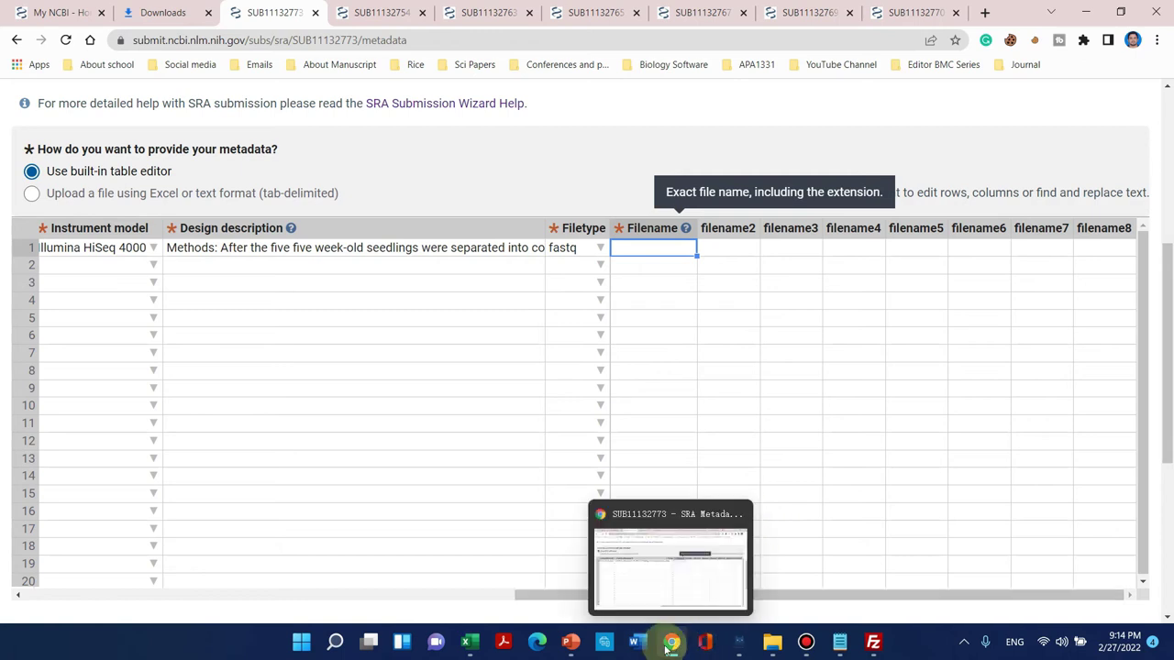
{"action": "mouse_move", "coordinate": [468, 642]}
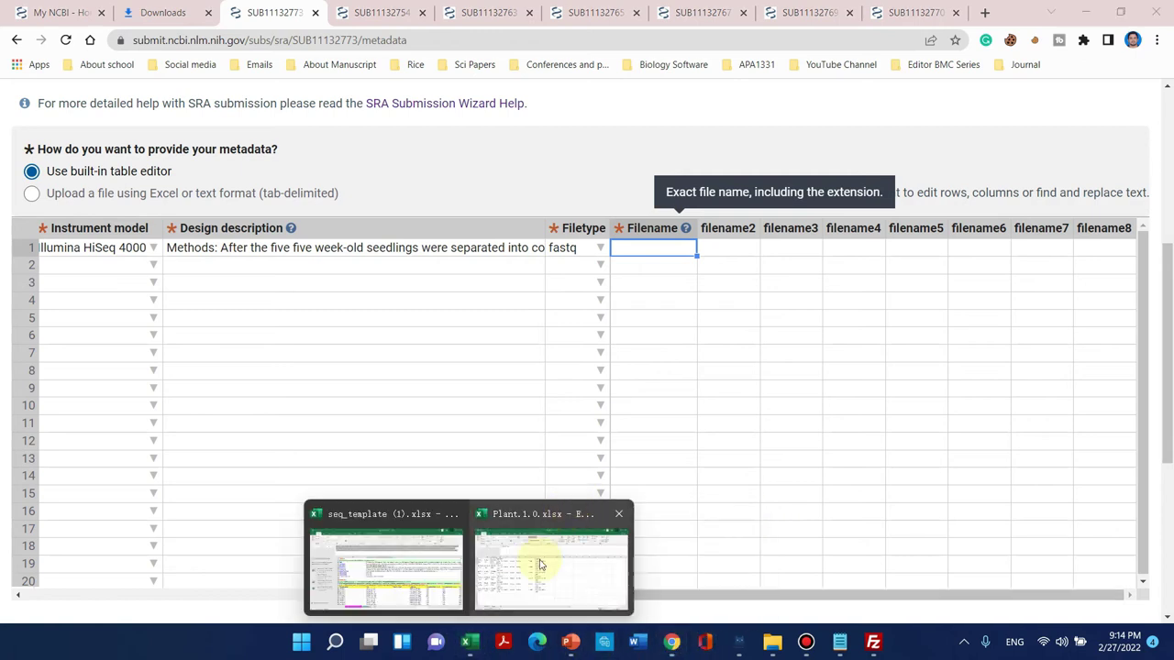
{"action": "left_click", "coordinate": [539, 564]}
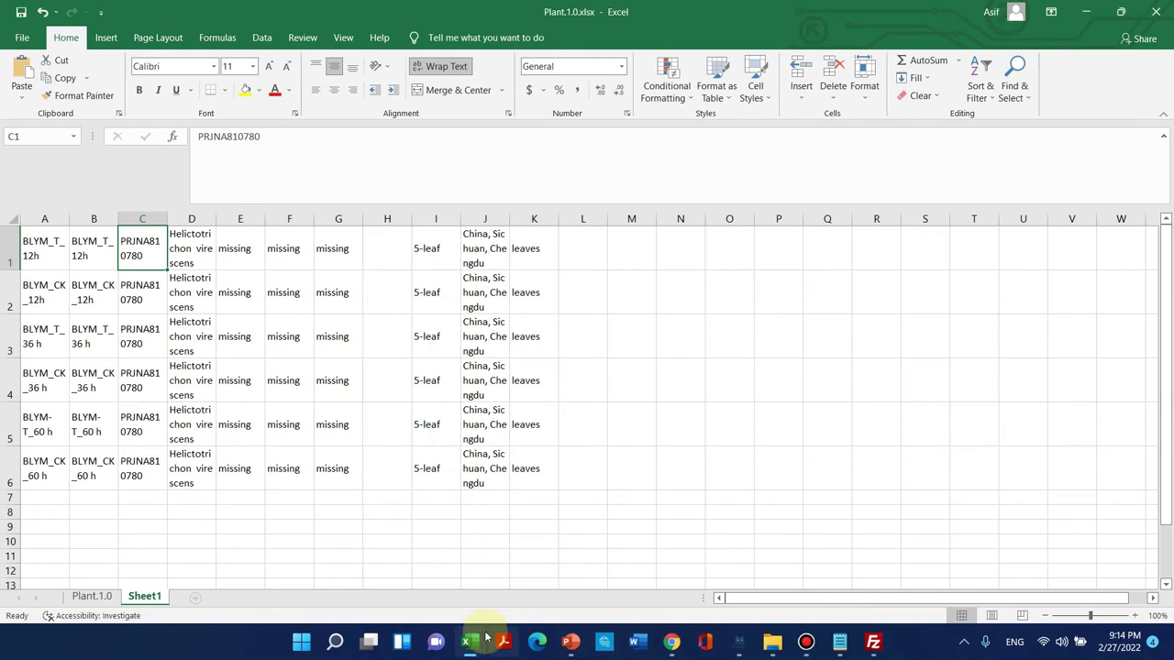
{"action": "mouse_move", "coordinate": [486, 639]}
{"action": "left_click", "coordinate": [433, 591]}
{"action": "left_click_drag", "start_coordinate": [886, 597], "coordinate": [1104, 597]}
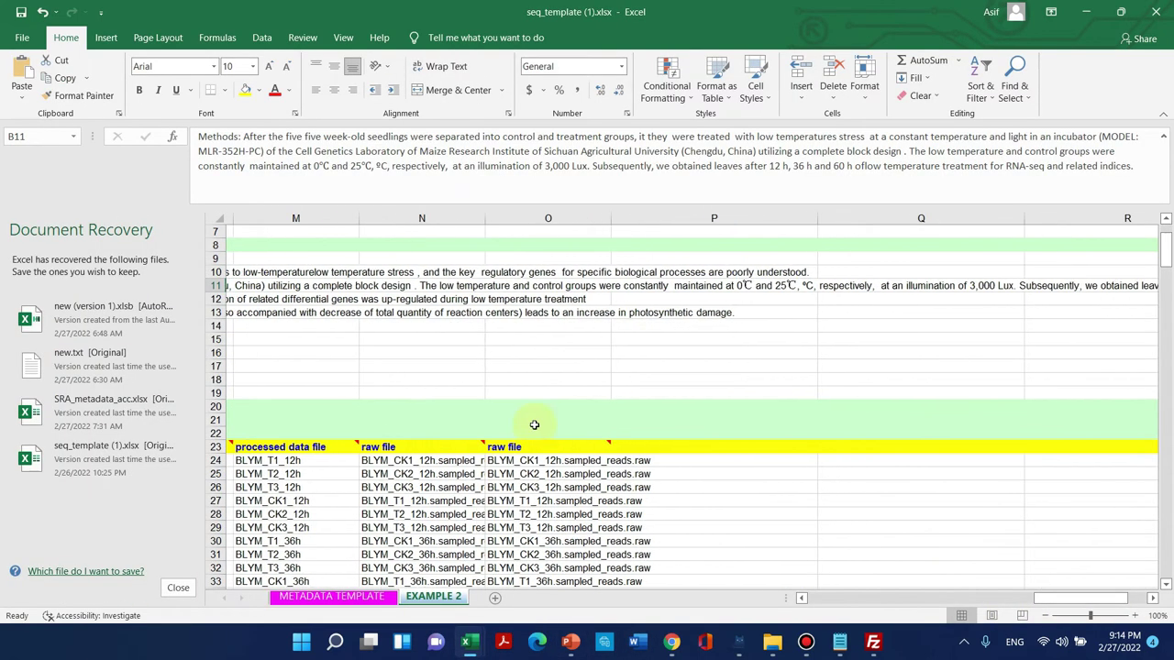
{"action": "left_click", "coordinate": [457, 461]}
{"action": "left_click_drag", "start_coordinate": [432, 476], "coordinate": [429, 490]}
{"action": "left_click", "coordinate": [422, 461]}
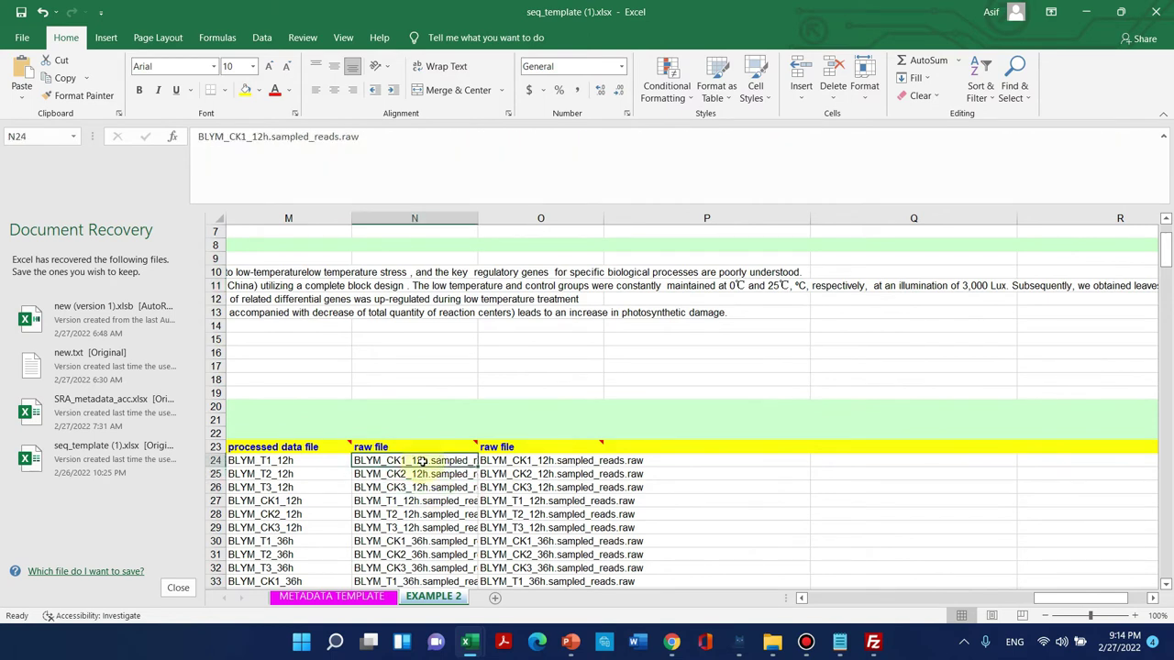
{"action": "key", "text": "ctrl+c"}
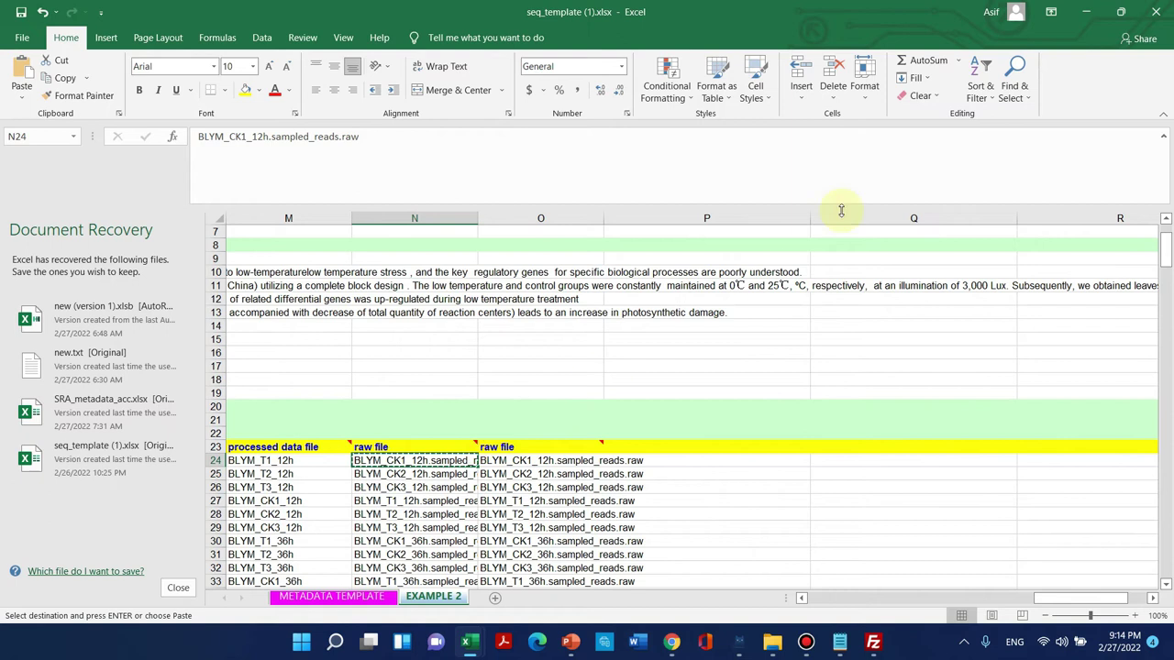
{"action": "left_click", "coordinate": [1091, 12]}
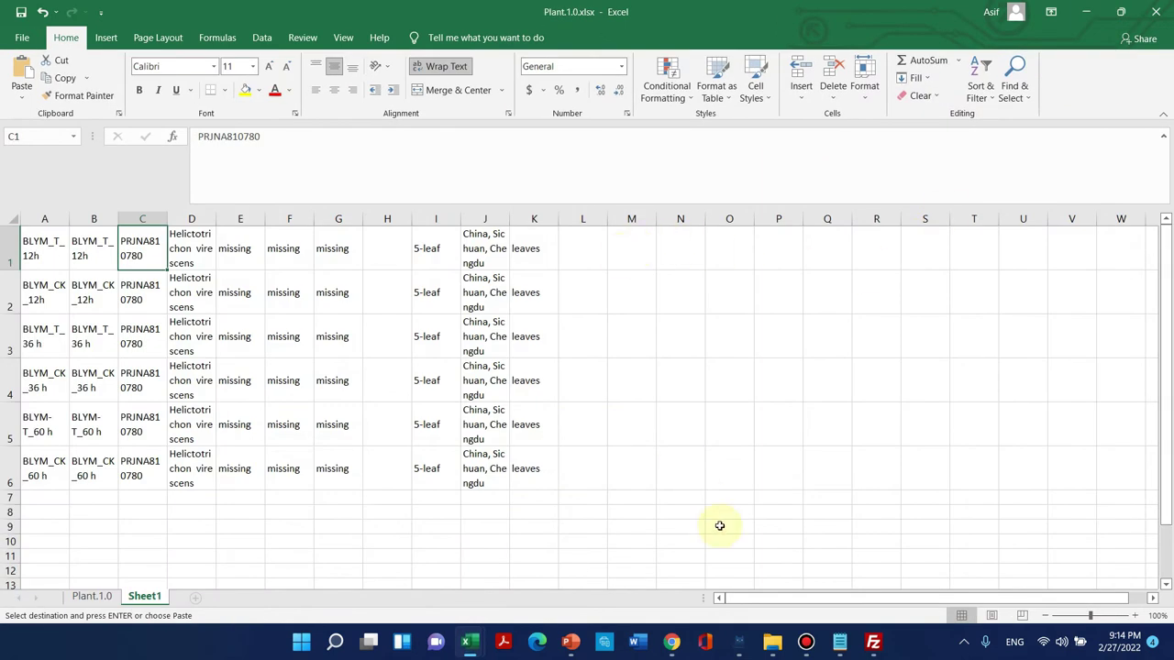
{"action": "left_click", "coordinate": [672, 642]}
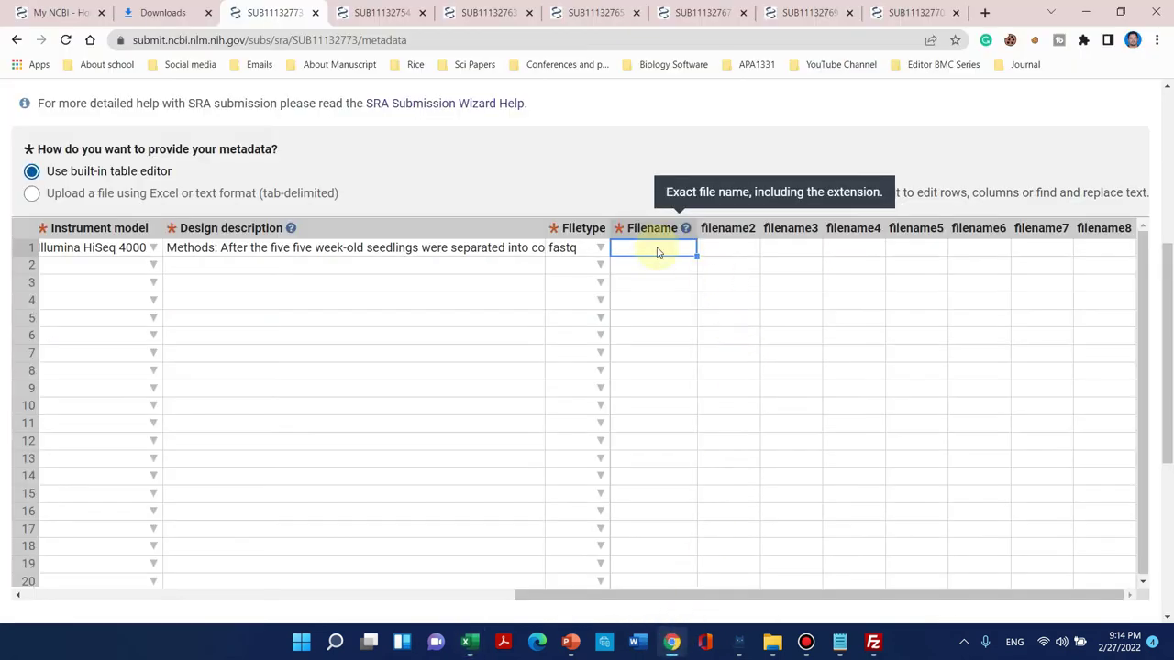
{"action": "key", "text": "ctrl+v"}
{"action": "left_click", "coordinate": [832, 254]}
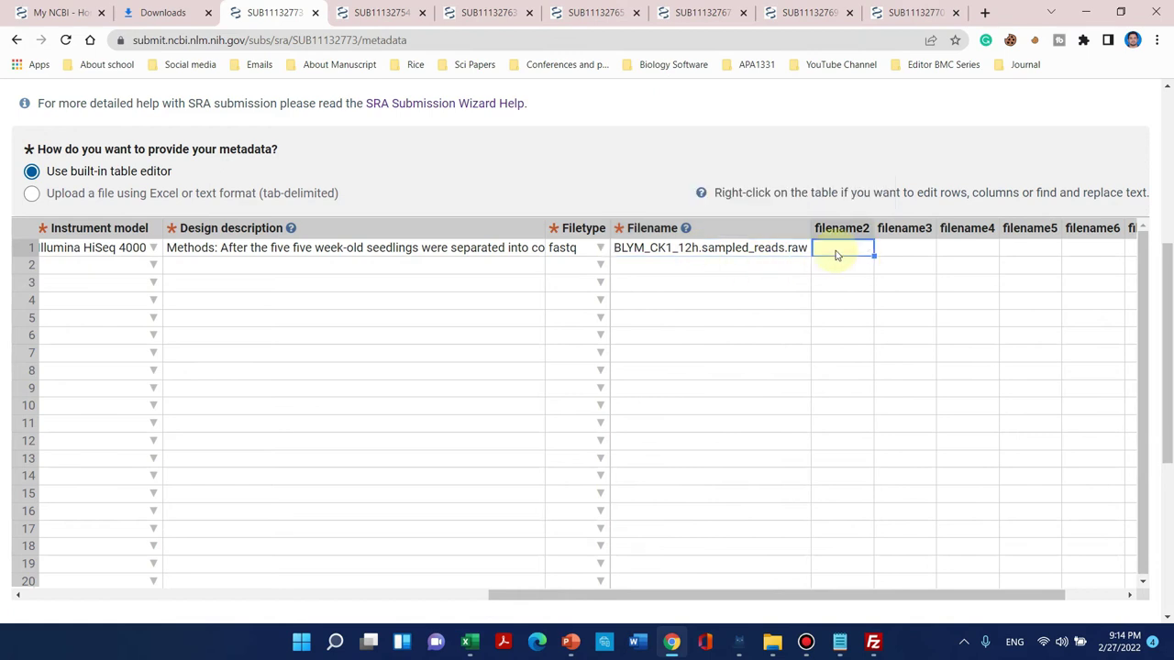
Step: Close Plant.1.0.xlsx without saving changes
{"action": "left_click", "coordinate": [677, 644]}
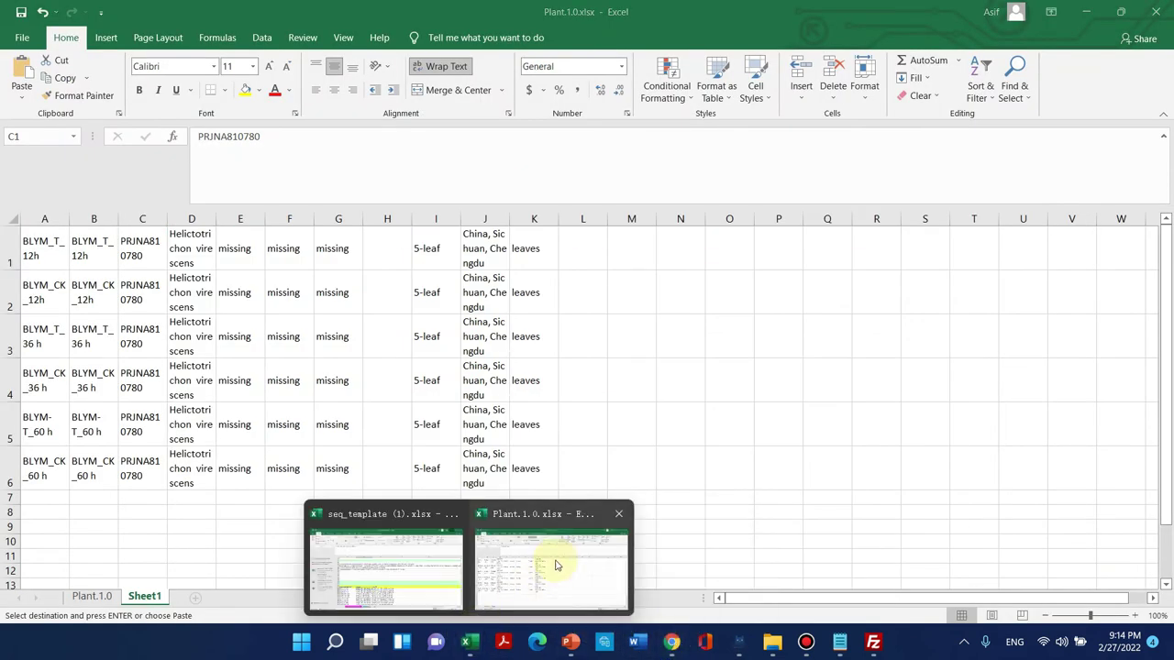
{"action": "mouse_move", "coordinate": [468, 642]}
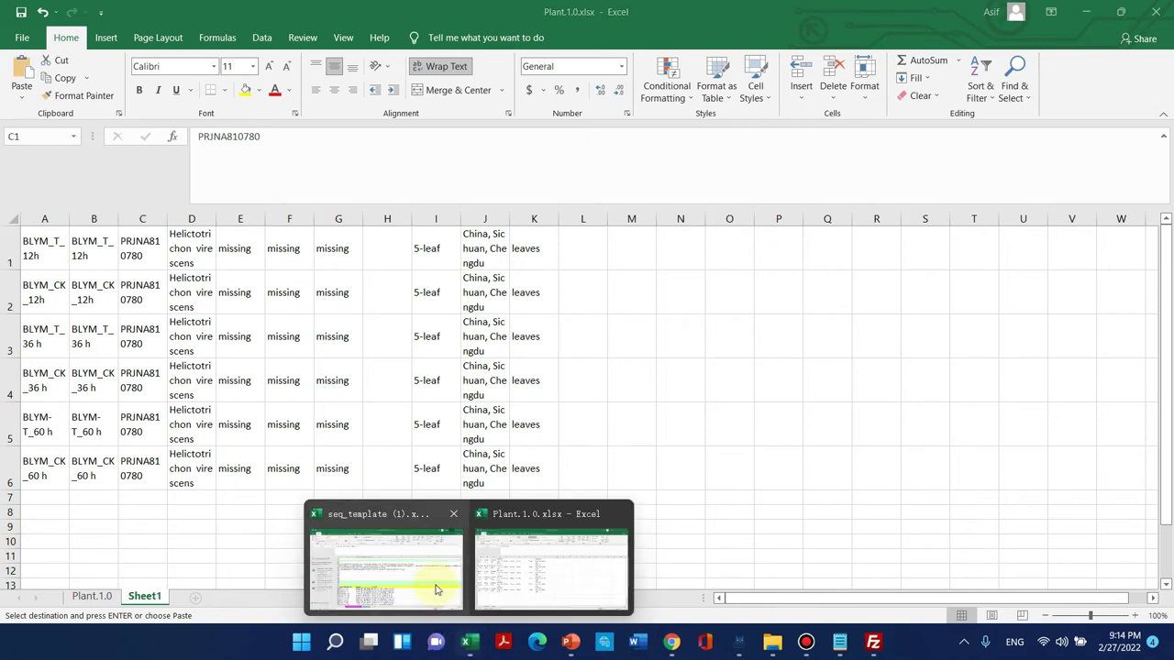
{"action": "left_click", "coordinate": [618, 513]}
{"action": "left_click", "coordinate": [584, 351]}
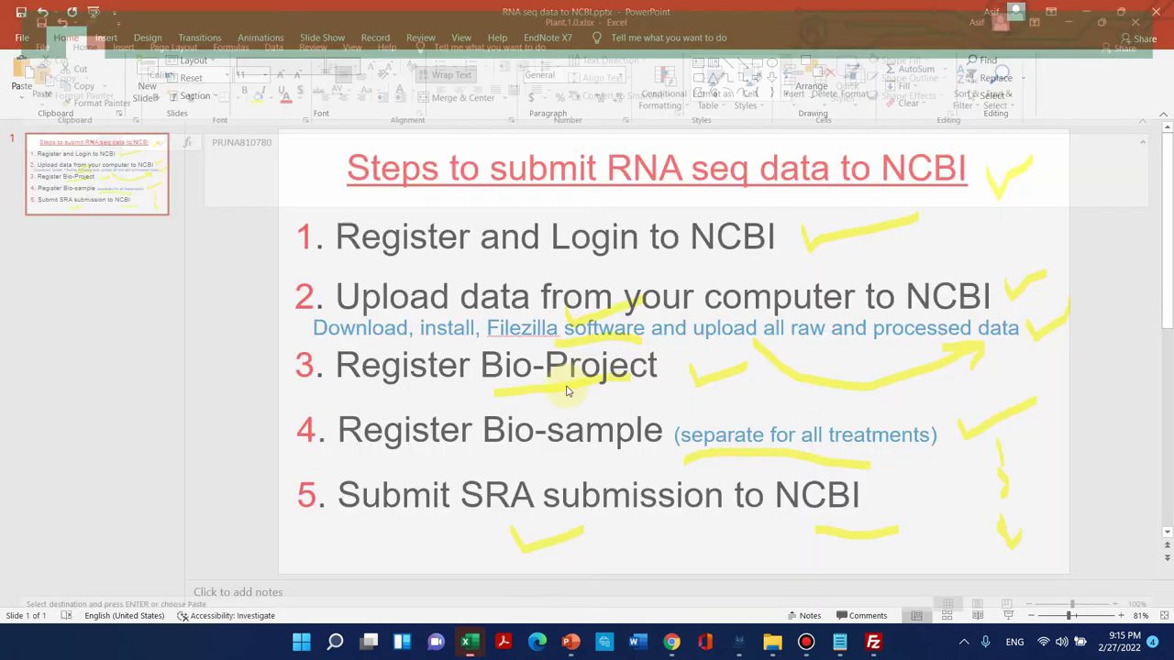
Step: Copy the second raw file name from cell N25 and return to the SRA table
{"action": "left_click", "coordinate": [468, 641]}
{"action": "scroll", "coordinate": [449, 404], "scroll_direction": "down", "scroll_amount": 2}
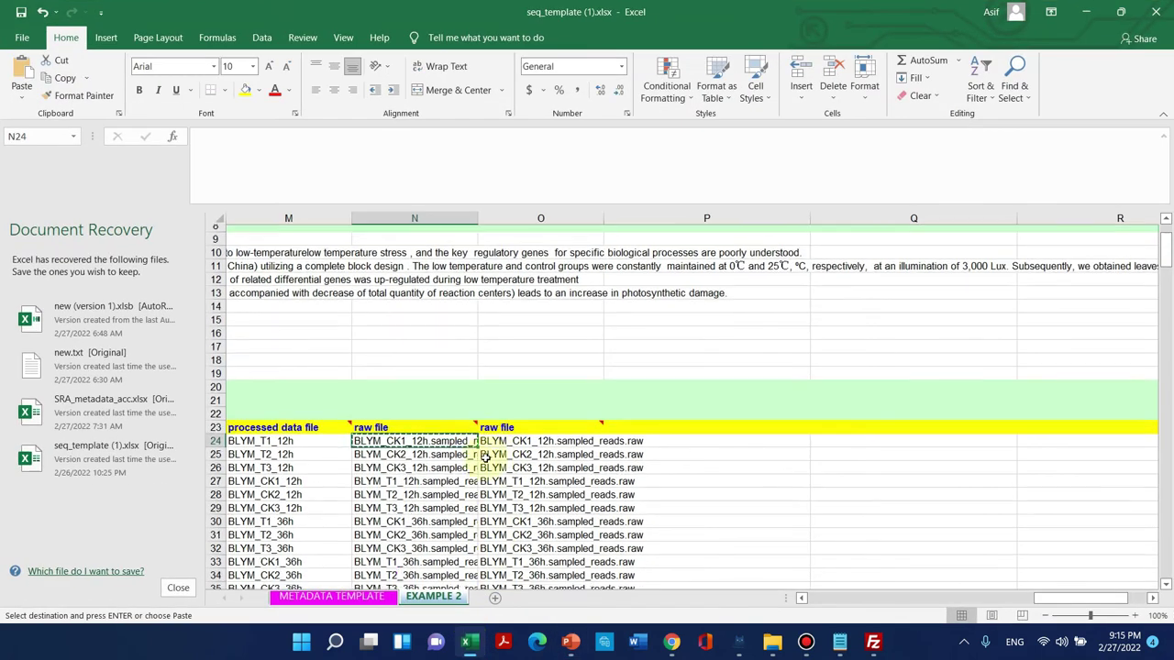
{"action": "left_click", "coordinate": [448, 379]}
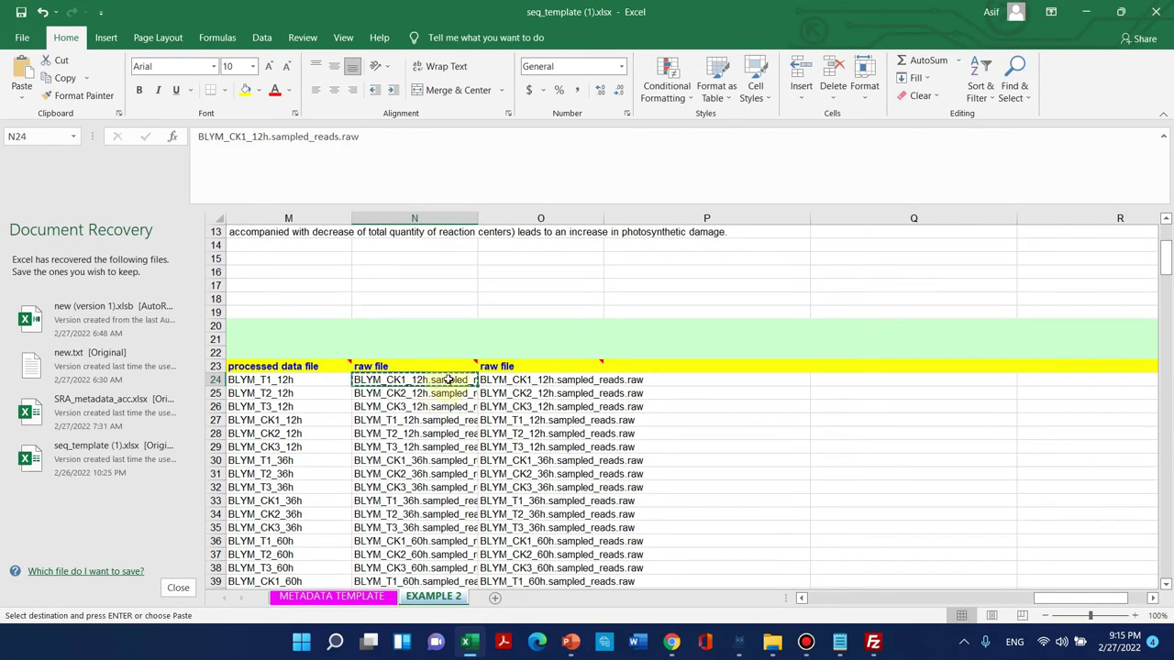
{"action": "left_click", "coordinate": [468, 392]}
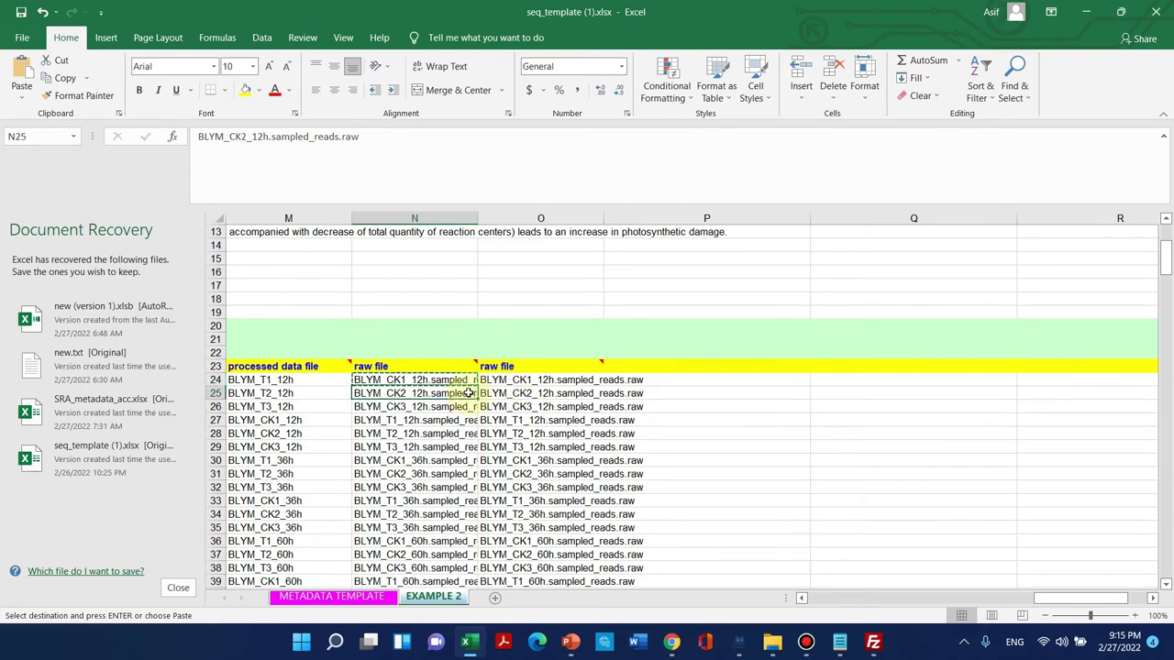
{"action": "key", "text": "ctrl+c"}
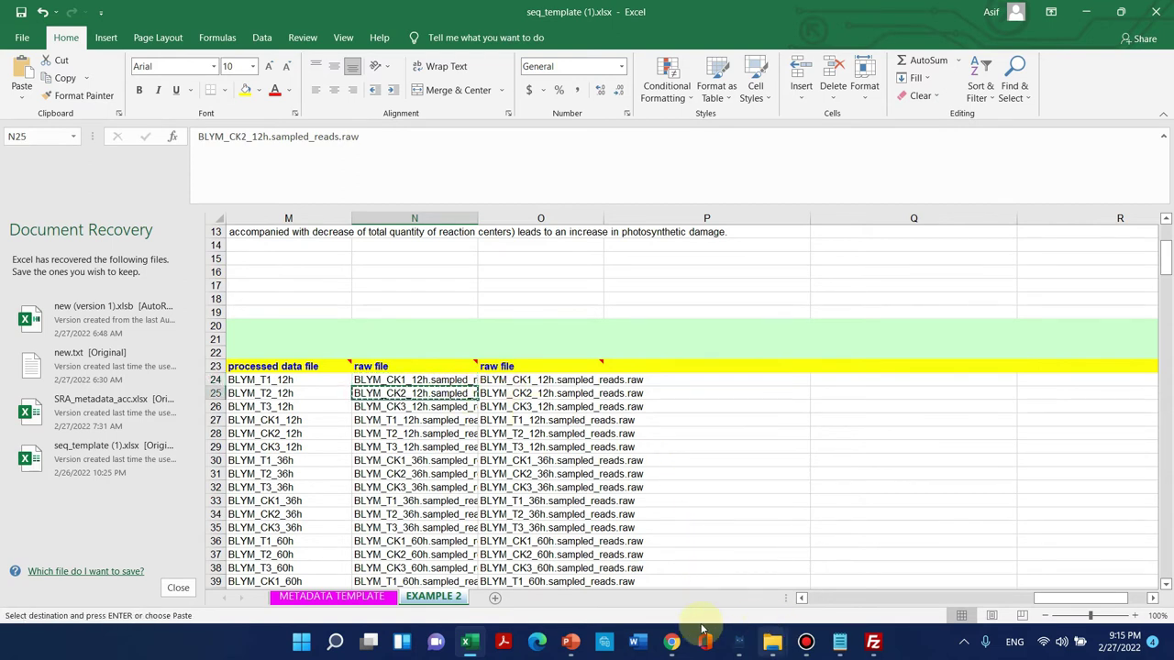
{"action": "left_click", "coordinate": [672, 644]}
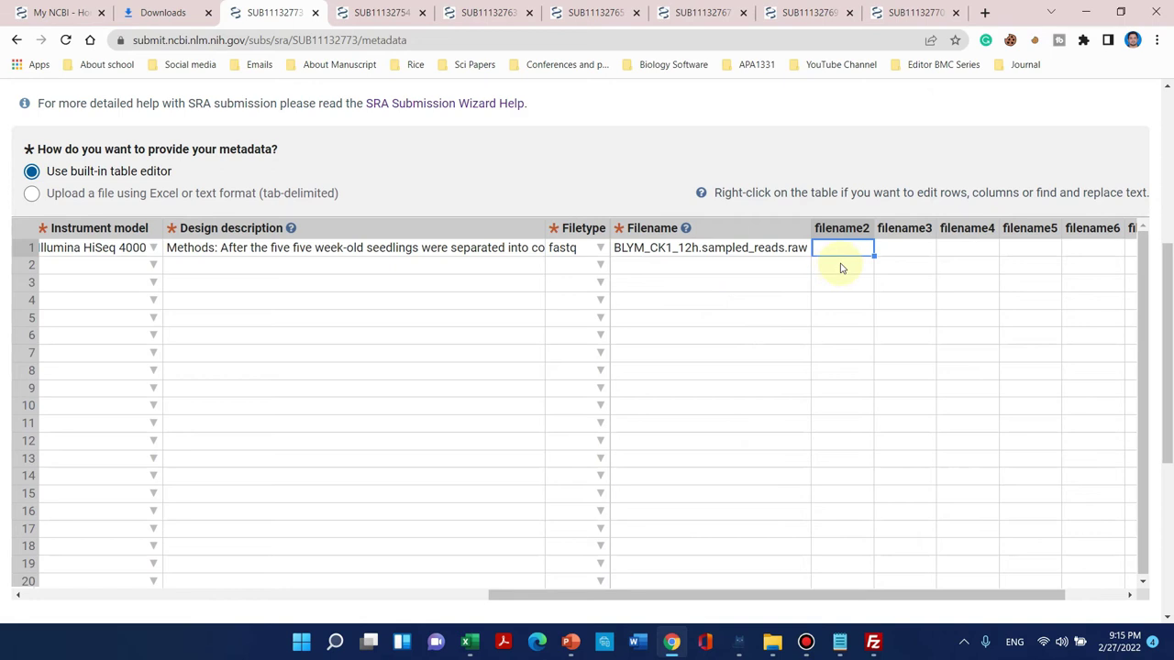
Step: Paste BLYM_CK2_12h into row 1's filename2, then copy BLYM_T1_12h.sampled_reads.raw from Excel cell O27
{"action": "key", "text": "ctrl+v"}
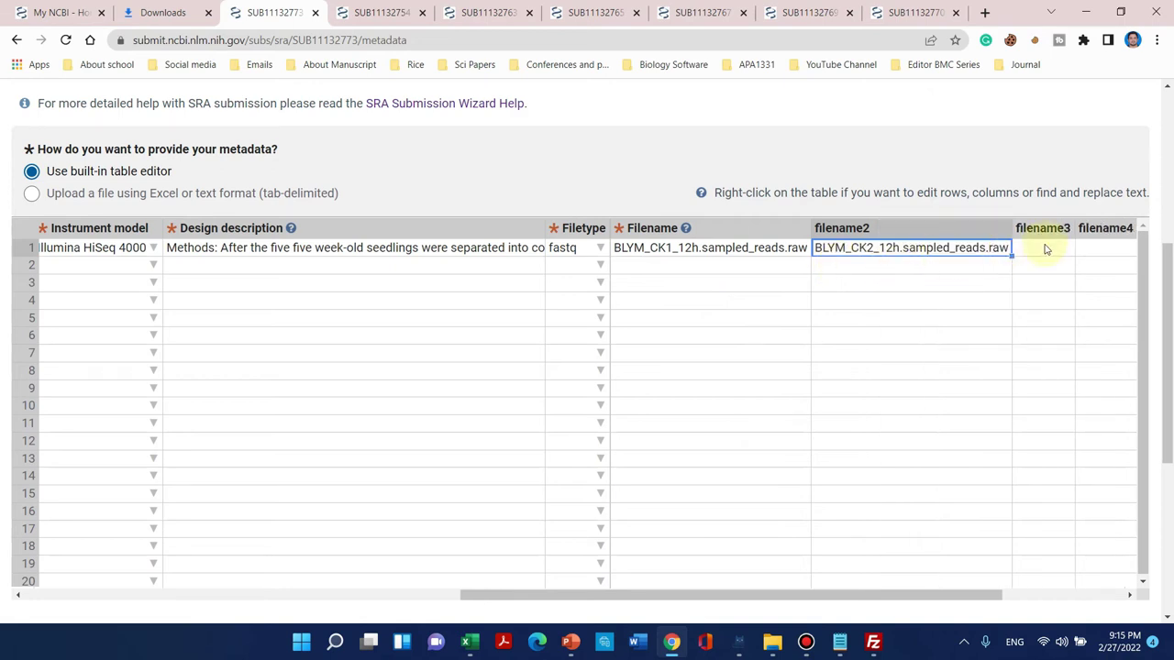
{"action": "left_click", "coordinate": [1046, 249]}
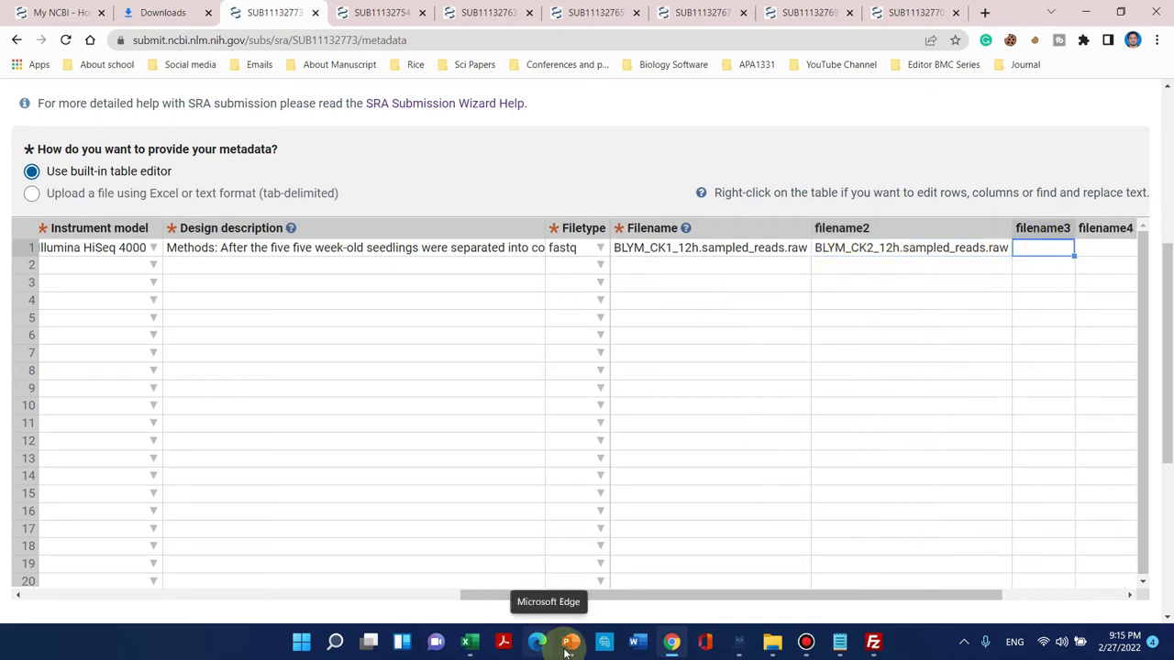
{"action": "left_click", "coordinate": [478, 649]}
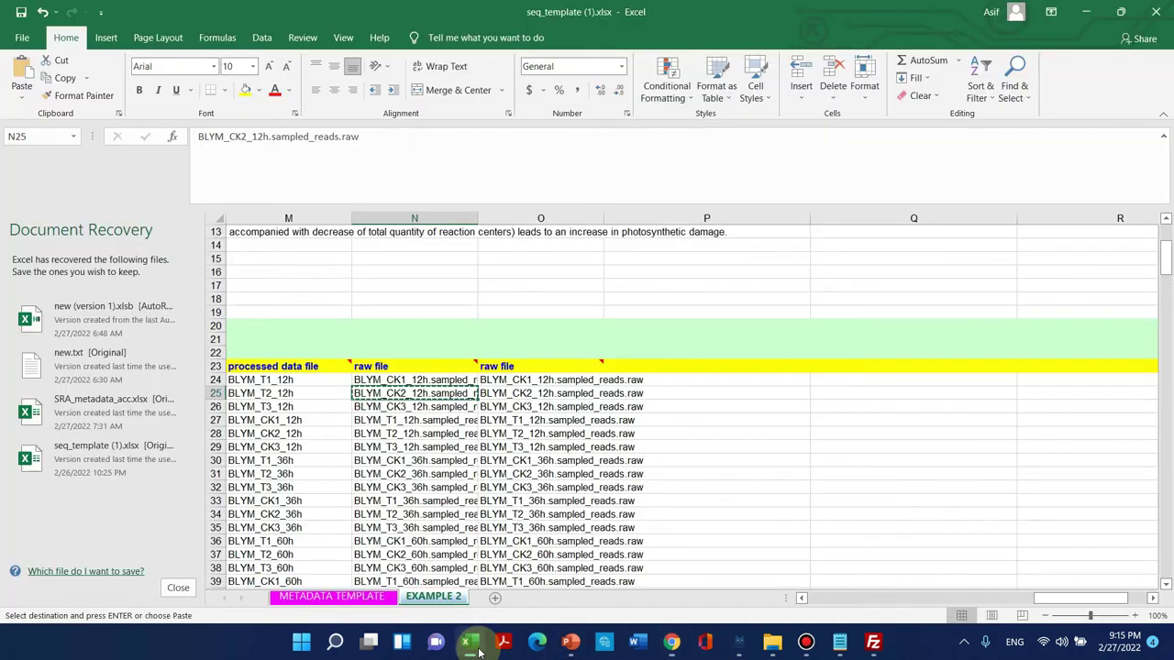
{"action": "left_click", "coordinate": [442, 408]}
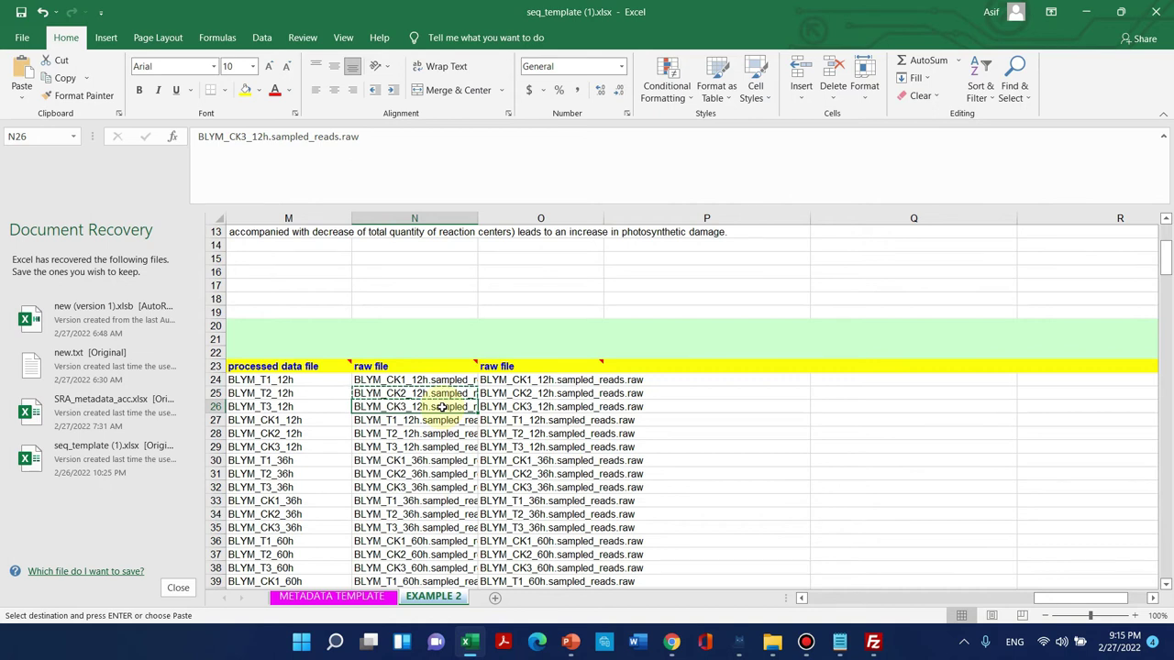
{"action": "left_click", "coordinate": [434, 420]}
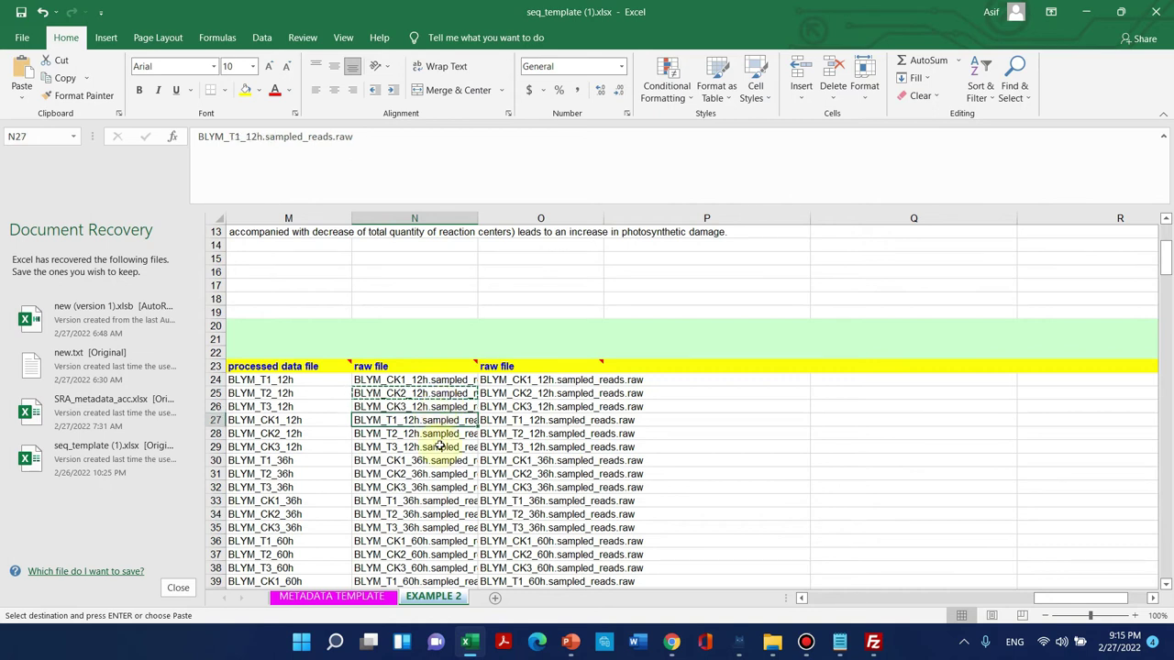
{"action": "left_click_drag", "start_coordinate": [1096, 598], "coordinate": [883, 587]}
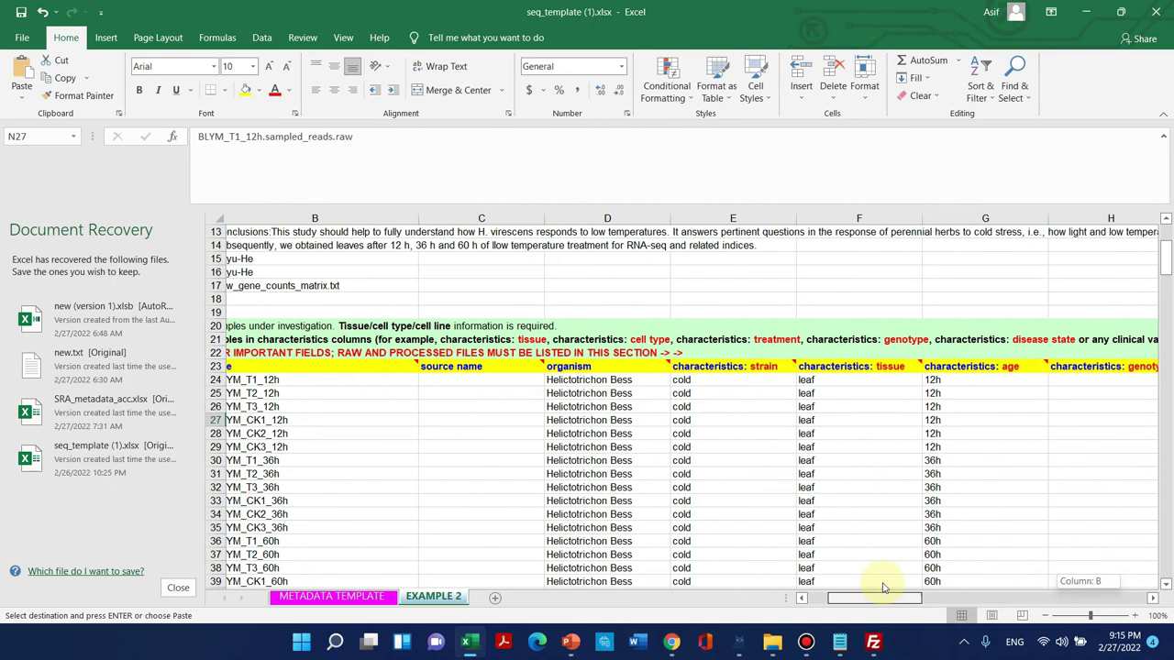
{"action": "left_click_drag", "start_coordinate": [885, 586], "coordinate": [1015, 587]}
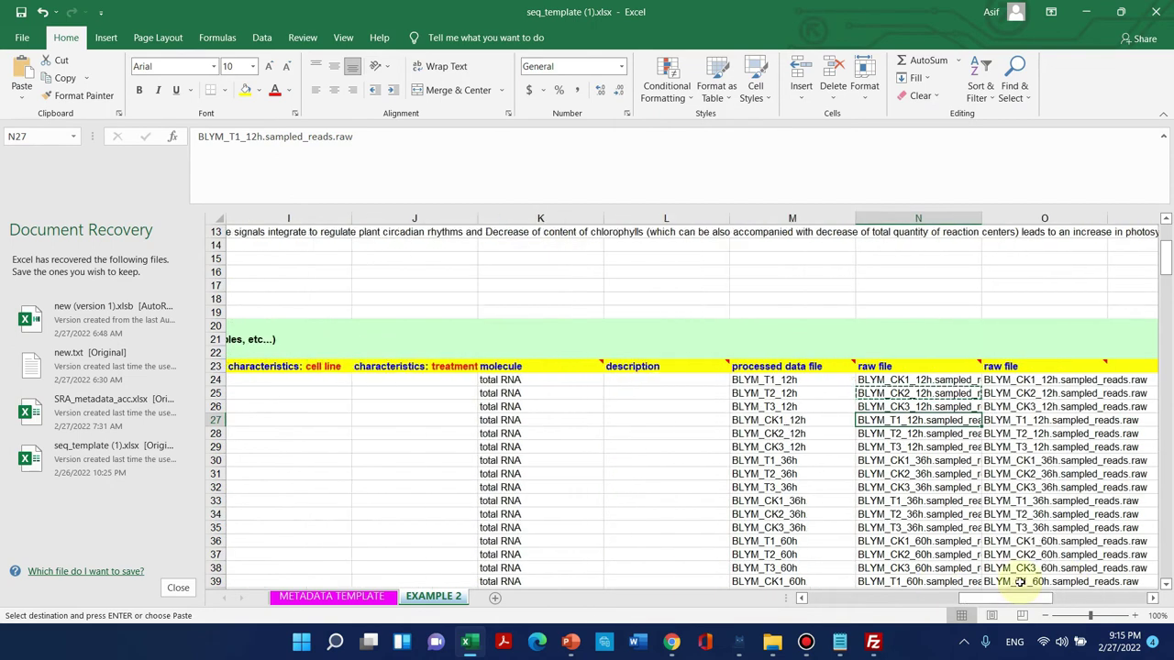
{"action": "left_click", "coordinate": [1022, 421]}
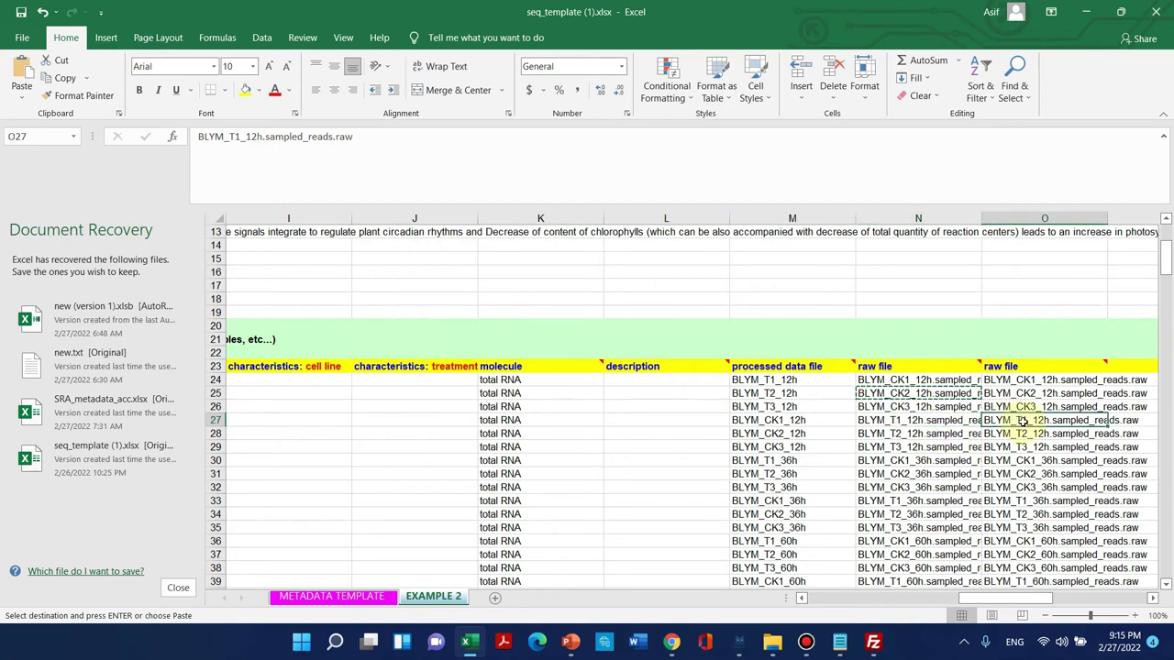
{"action": "left_click_drag", "start_coordinate": [1022, 422], "coordinate": [1028, 446]}
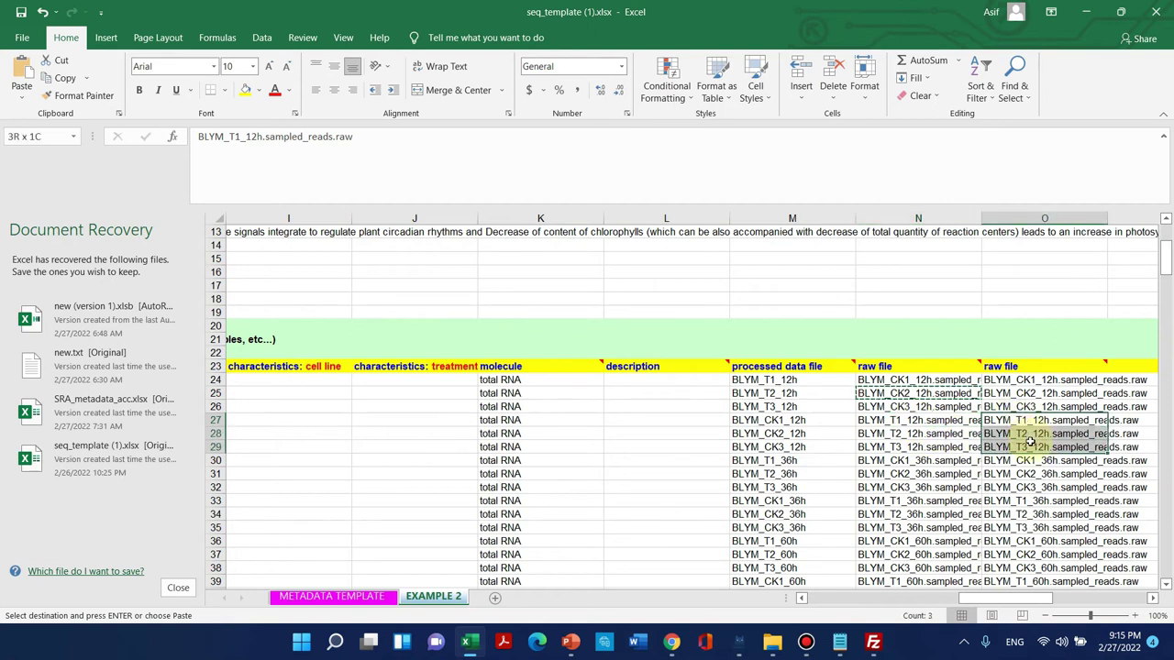
{"action": "left_click", "coordinate": [1004, 419]}
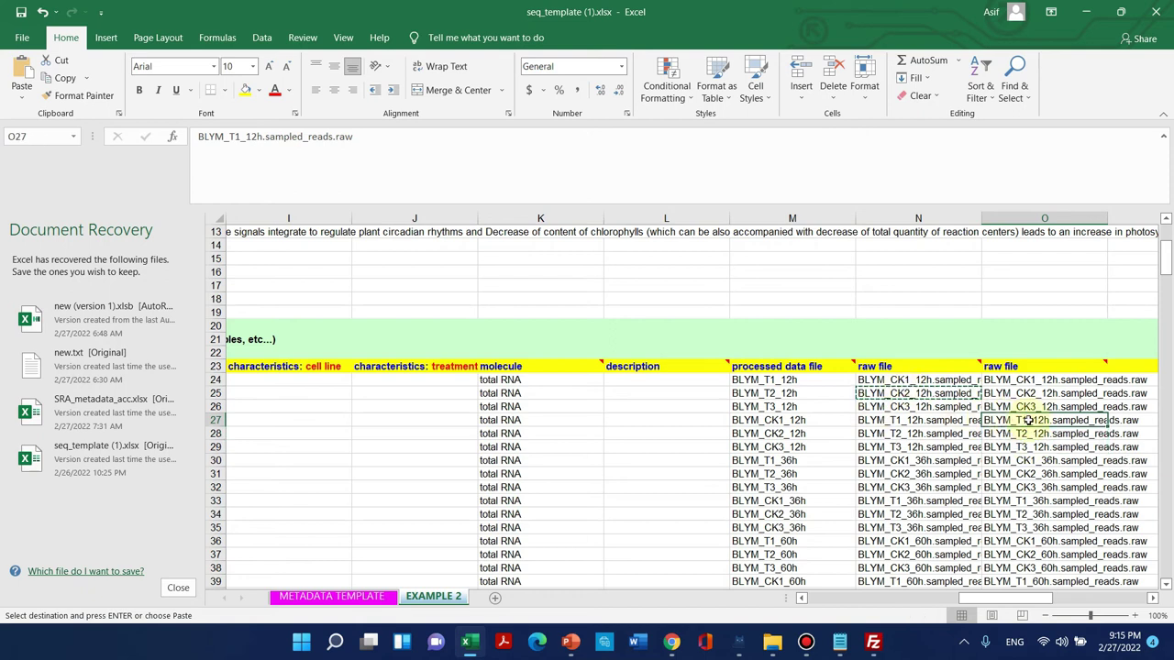
{"action": "key", "text": "ctrl+c"}
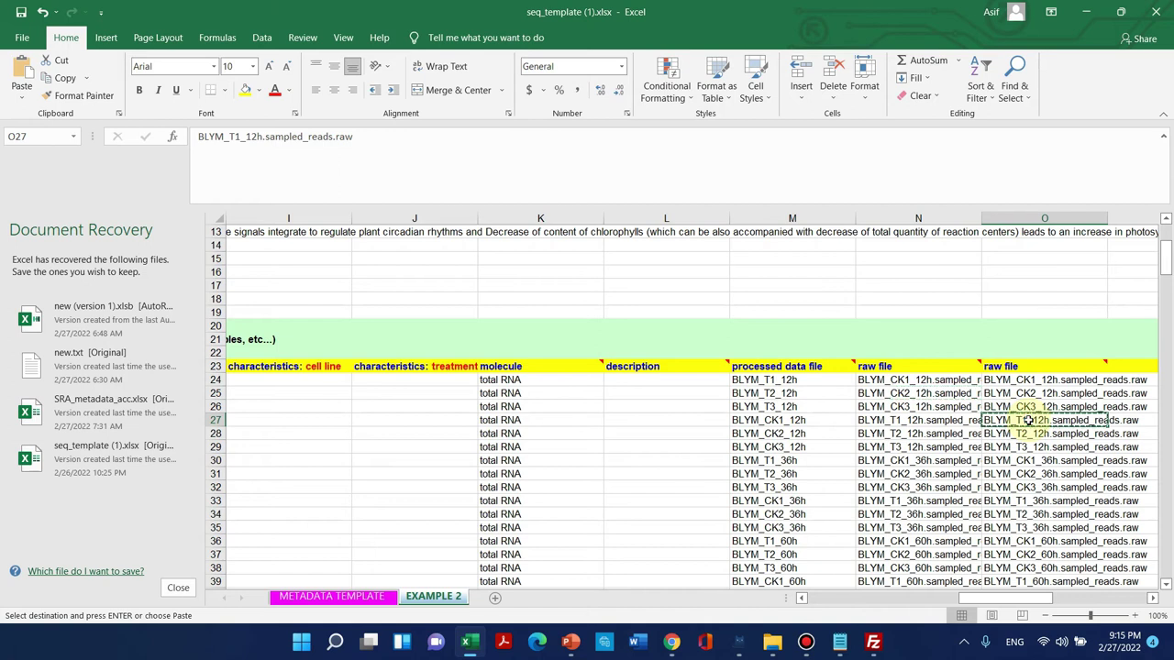
{"action": "left_click", "coordinate": [1086, 11]}
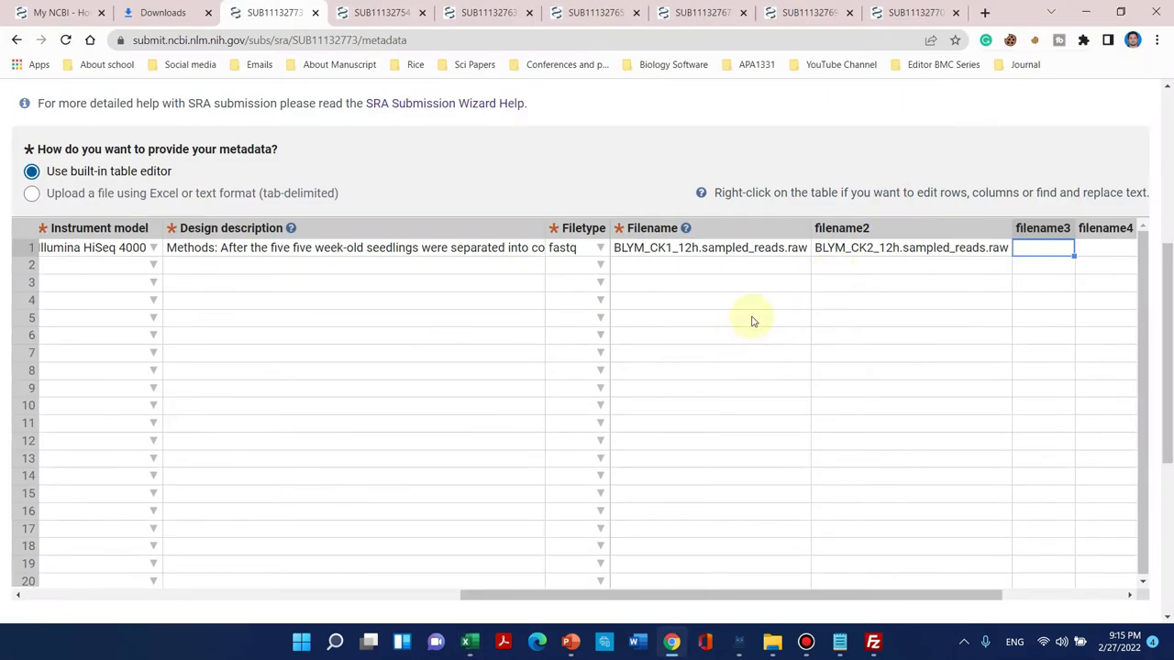
Step: Paste BLYM_T1_12h into row 1's Filename and BLYM_T2_12h.sampled_reads.raw into filename2
{"action": "left_click", "coordinate": [773, 248]}
{"action": "key", "text": "ctrl+v"}
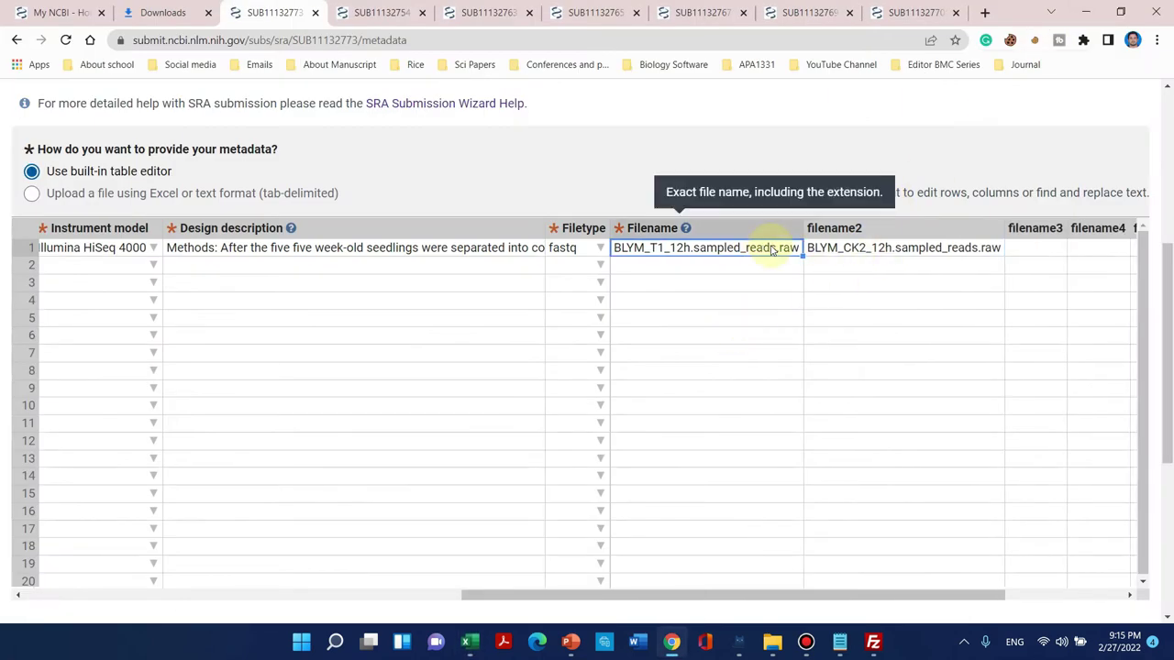
{"action": "left_click", "coordinate": [673, 639]}
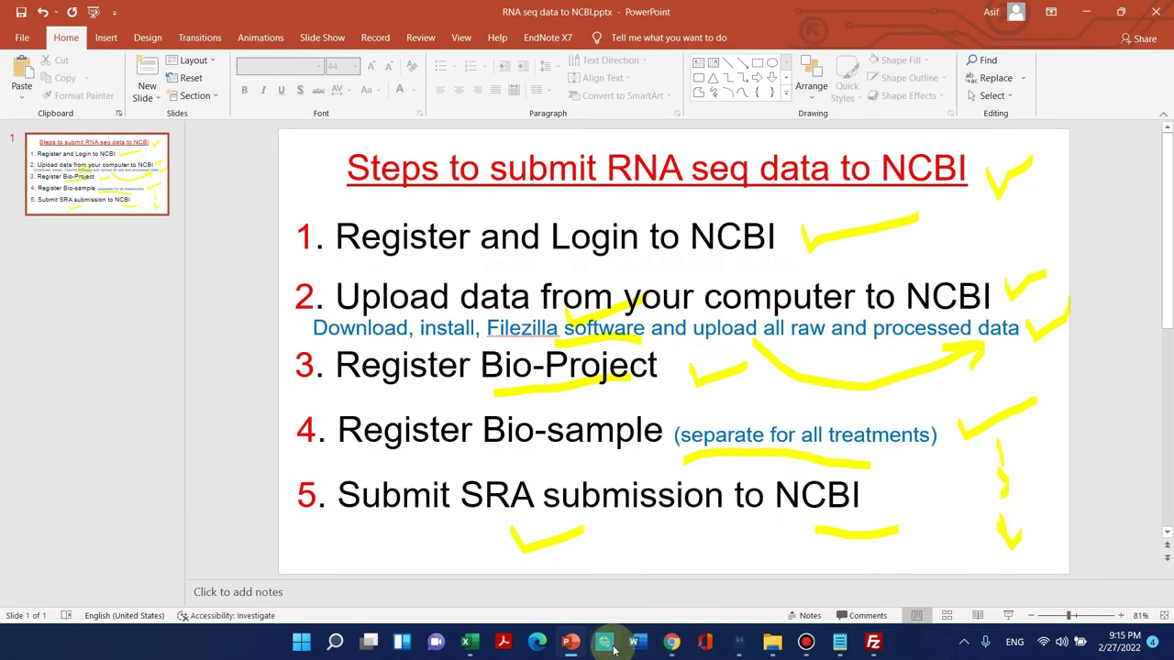
{"action": "left_click", "coordinate": [470, 644]}
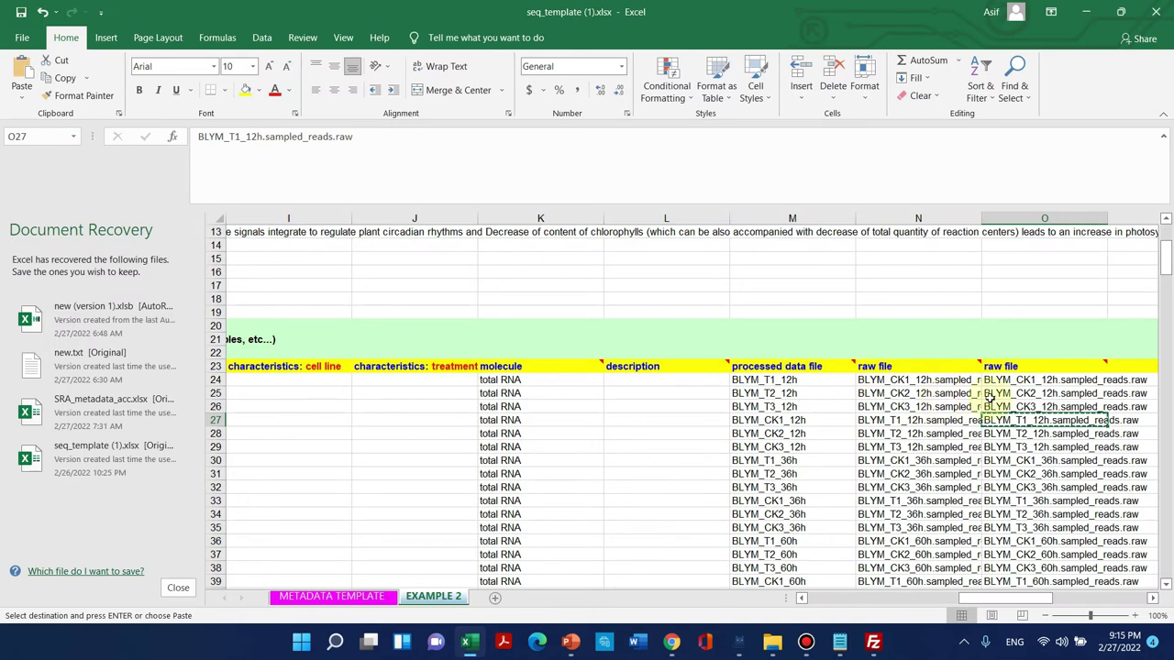
{"action": "key", "text": "Down"}
{"action": "key", "text": "ctrl+c"}
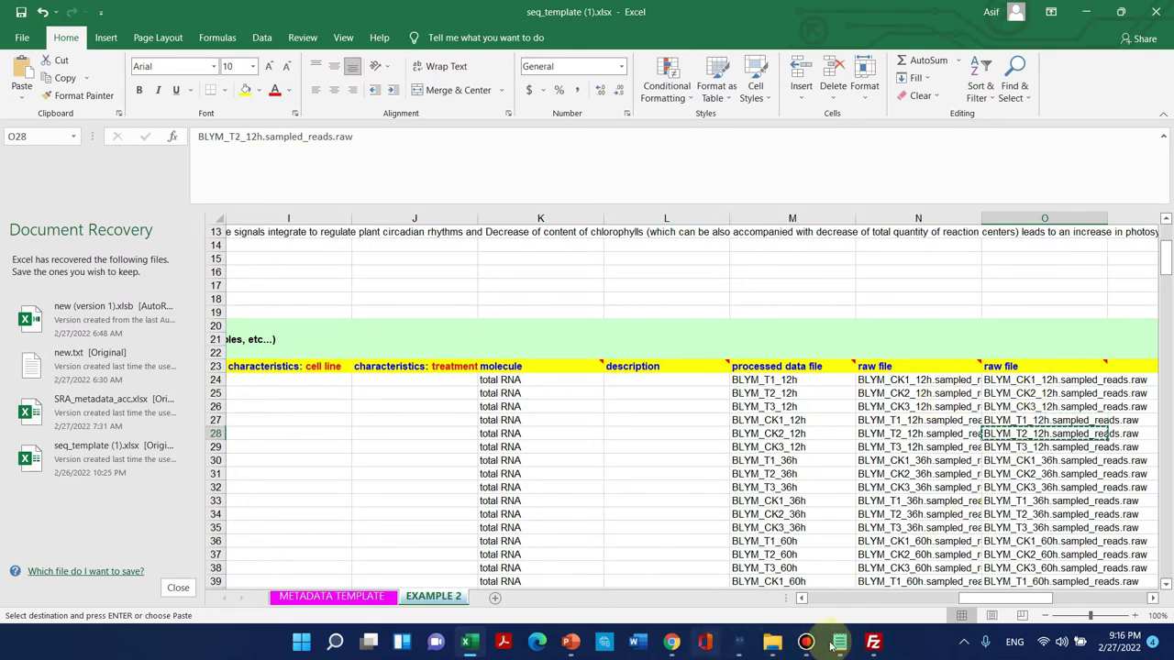
{"action": "left_click", "coordinate": [672, 642]}
{"action": "left_click", "coordinate": [880, 257]}
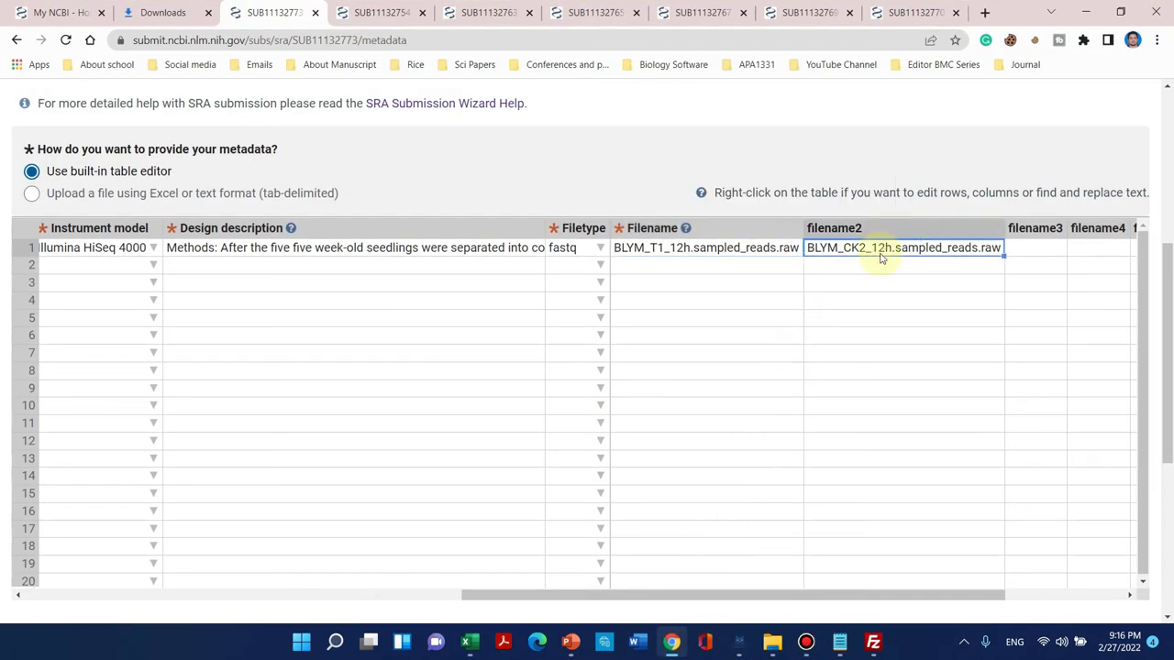
{"action": "key", "text": "ctrl+v"}
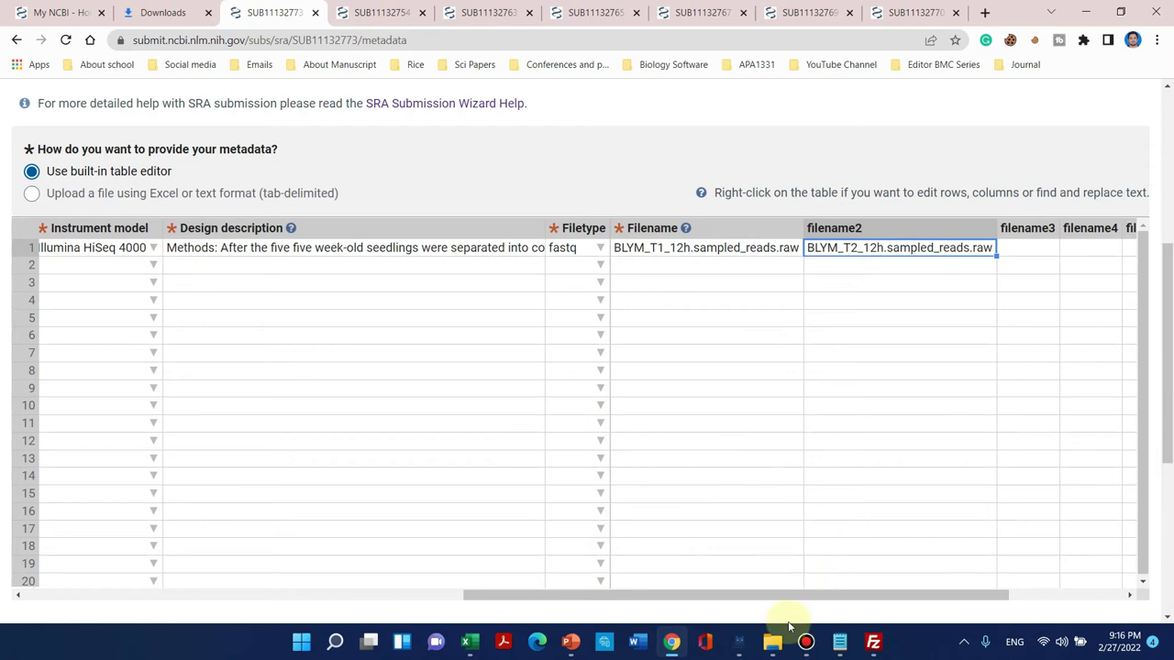
Step: Copy BLYM_T3_12h.sampled_reads.raw from O29 and paste it into row 1's filename3
{"action": "left_click", "coordinate": [469, 641]}
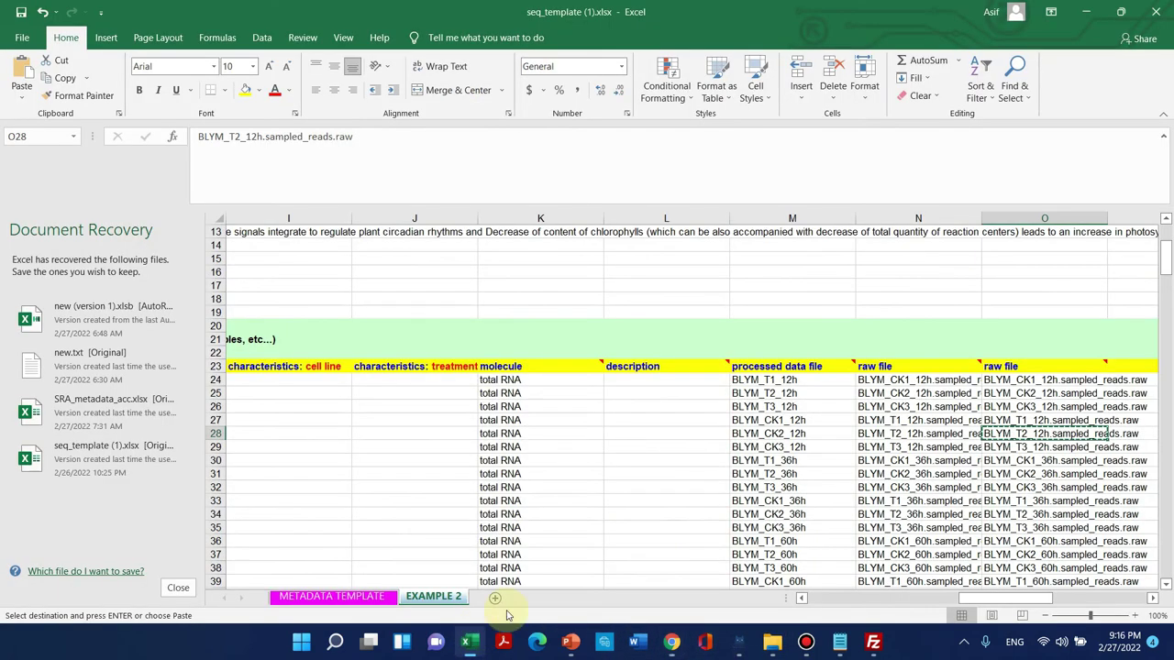
{"action": "left_click", "coordinate": [1025, 447]}
{"action": "key", "text": "ctrl+c"}
{"action": "left_click", "coordinate": [1086, 11]}
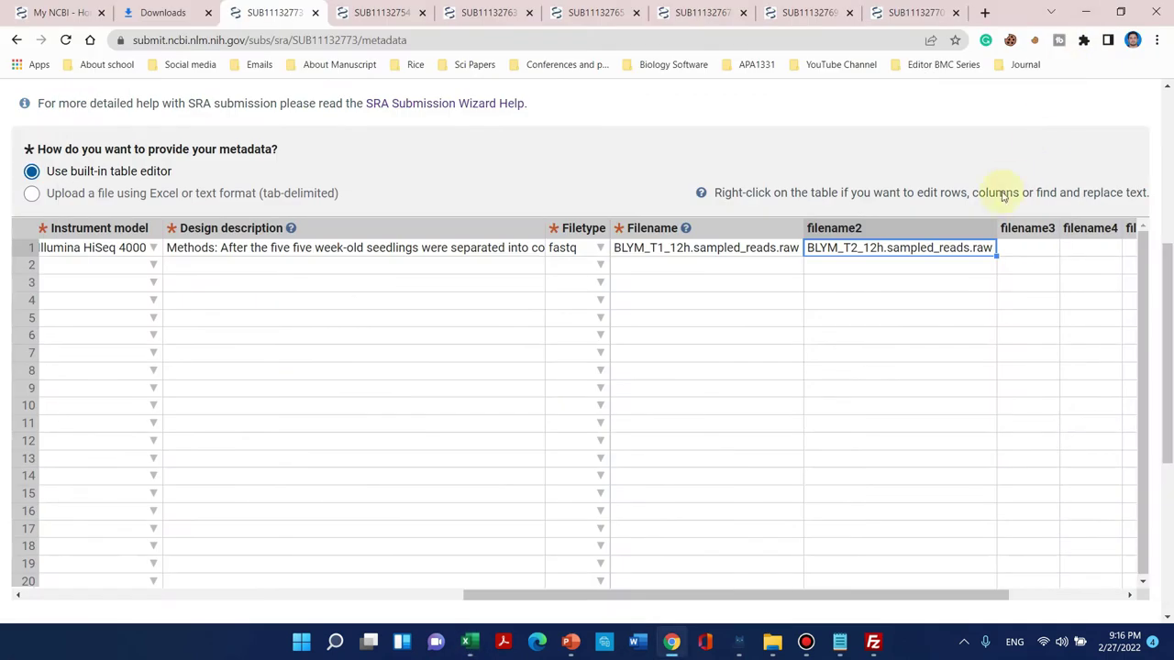
{"action": "left_click", "coordinate": [1036, 248]}
{"action": "key", "text": "ctrl+v"}
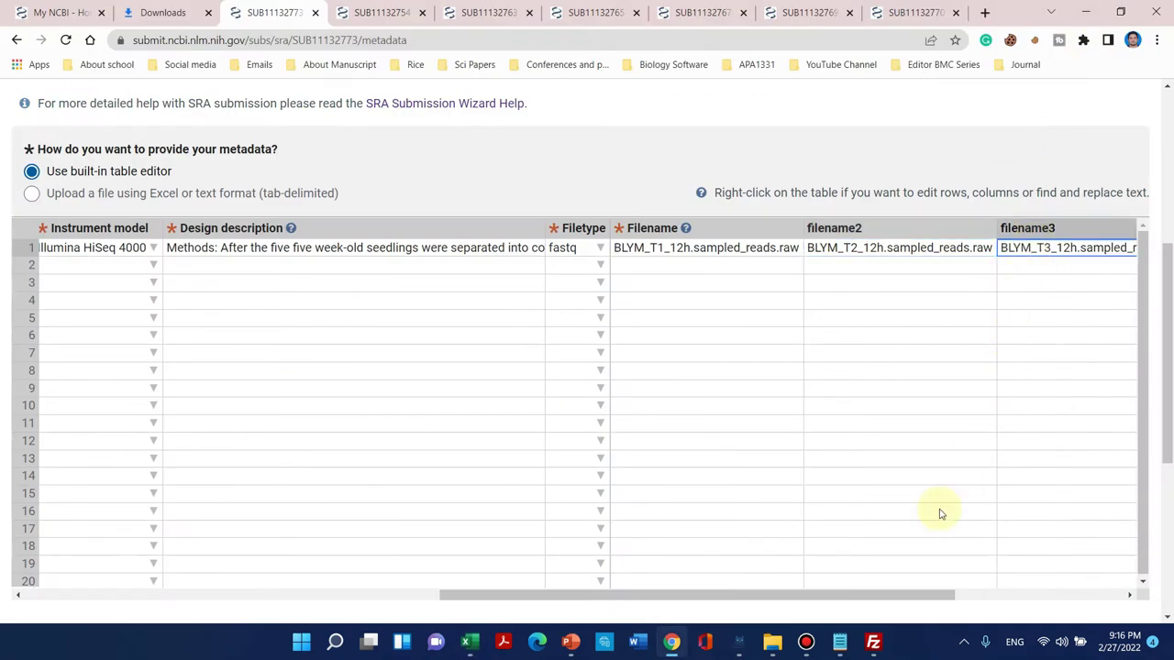
{"action": "left_click_drag", "start_coordinate": [870, 598], "coordinate": [665, 596]}
{"action": "left_click_drag", "start_coordinate": [594, 564], "coordinate": [366, 537]}
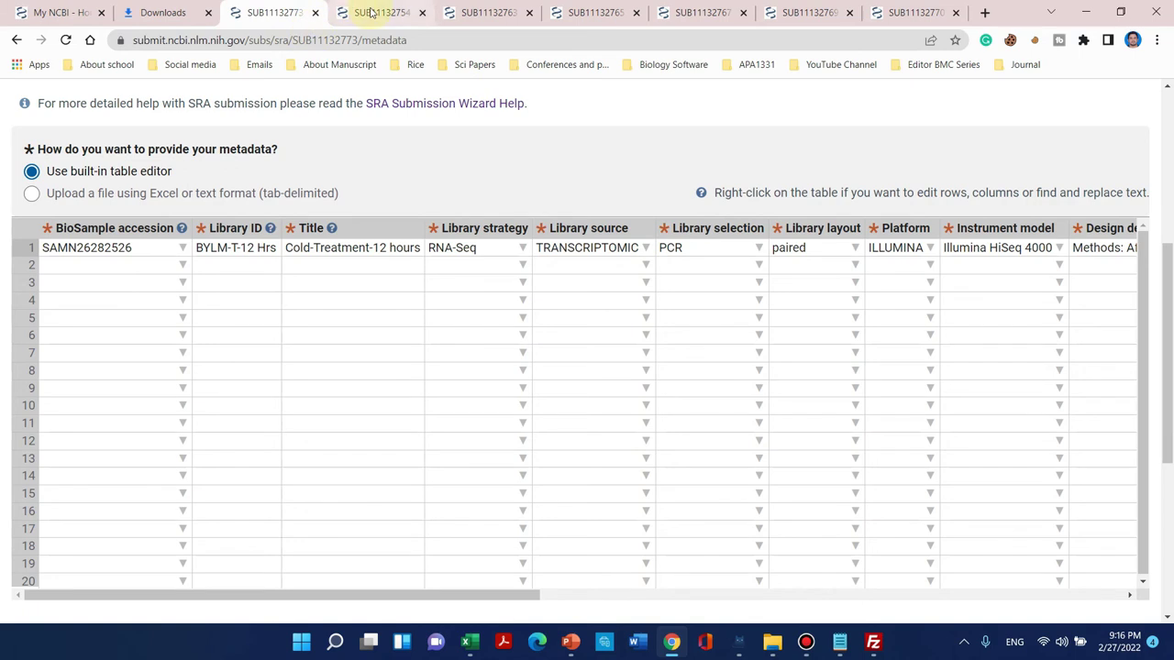
Step: Copy BioSample accession SAMN26282527 from the SUB11132763 submission overview
{"action": "left_click", "coordinate": [371, 11]}
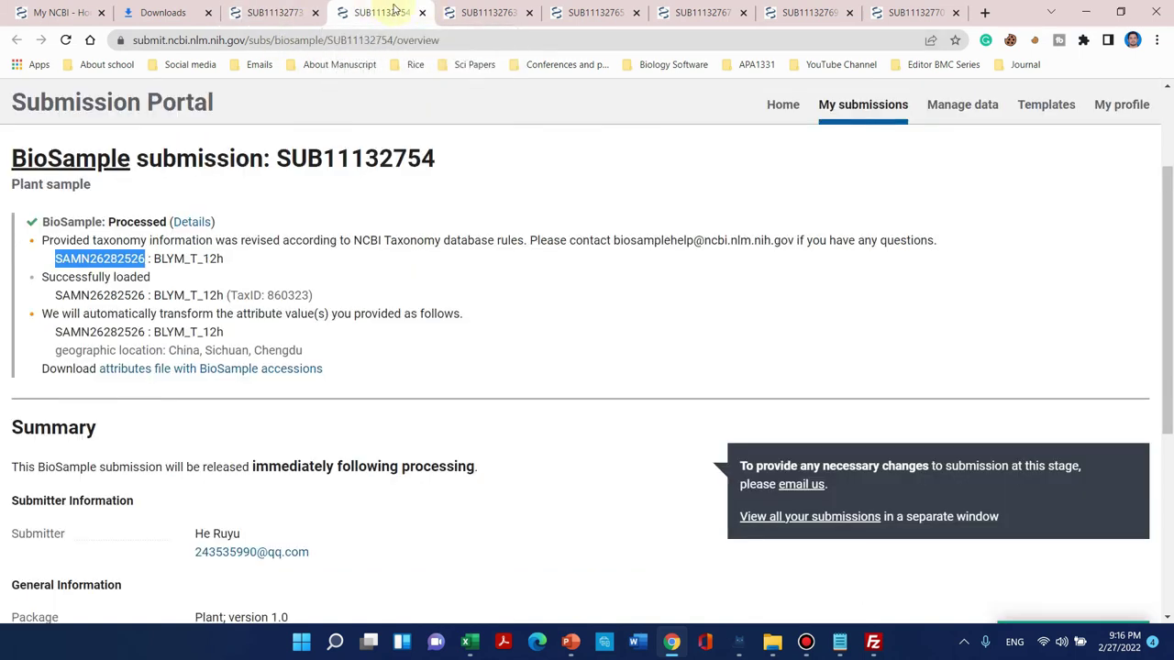
{"action": "left_click", "coordinate": [473, 9]}
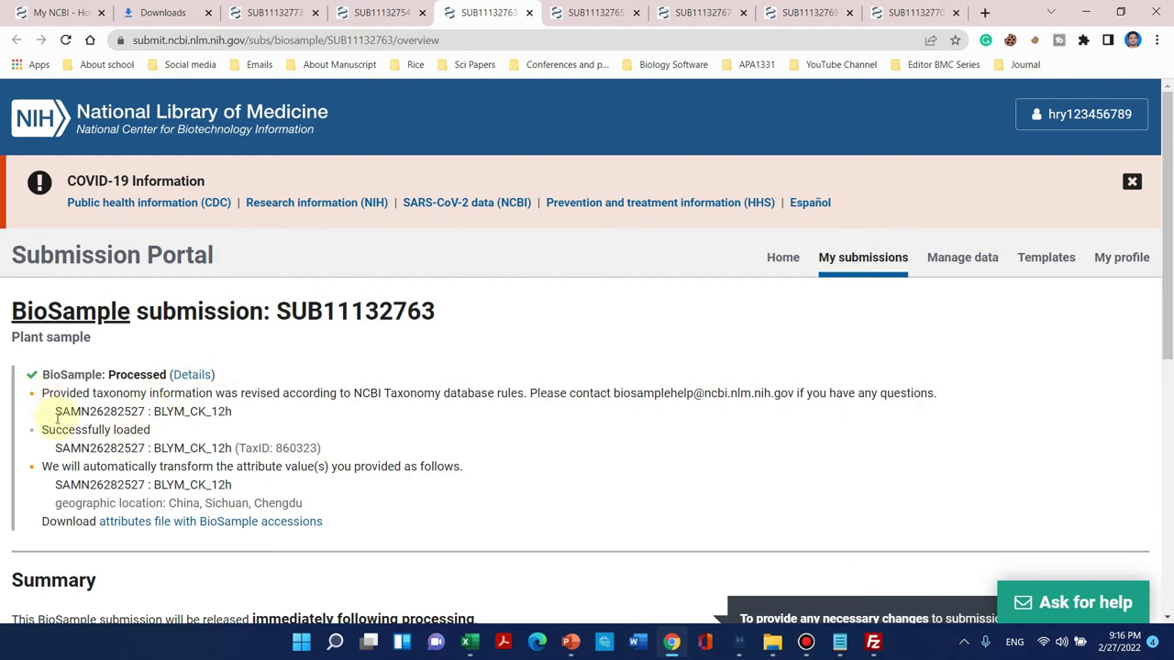
{"action": "left_click_drag", "start_coordinate": [57, 412], "coordinate": [151, 413]}
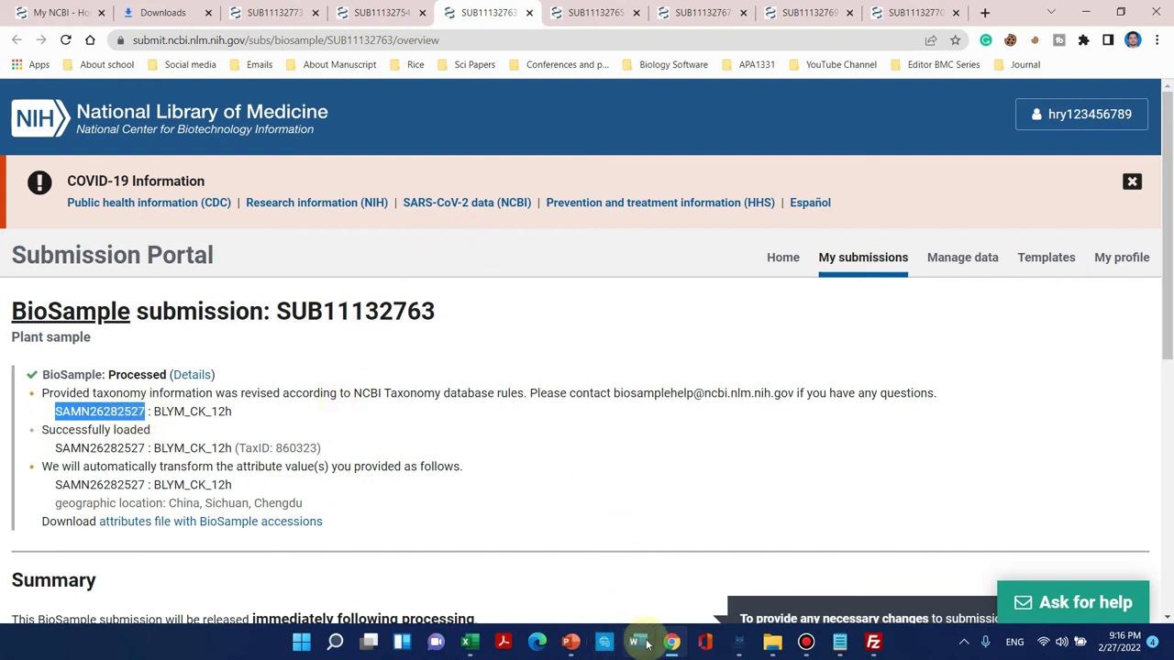
{"action": "mouse_move", "coordinate": [671, 641]}
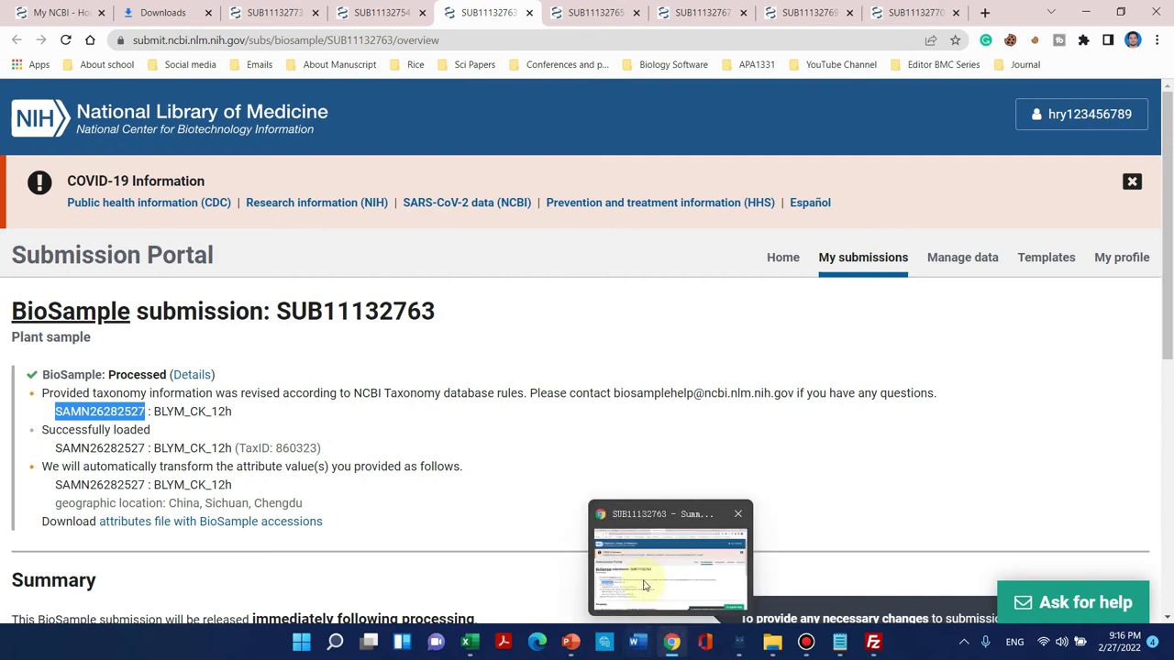
{"action": "right_click", "coordinate": [108, 417]}
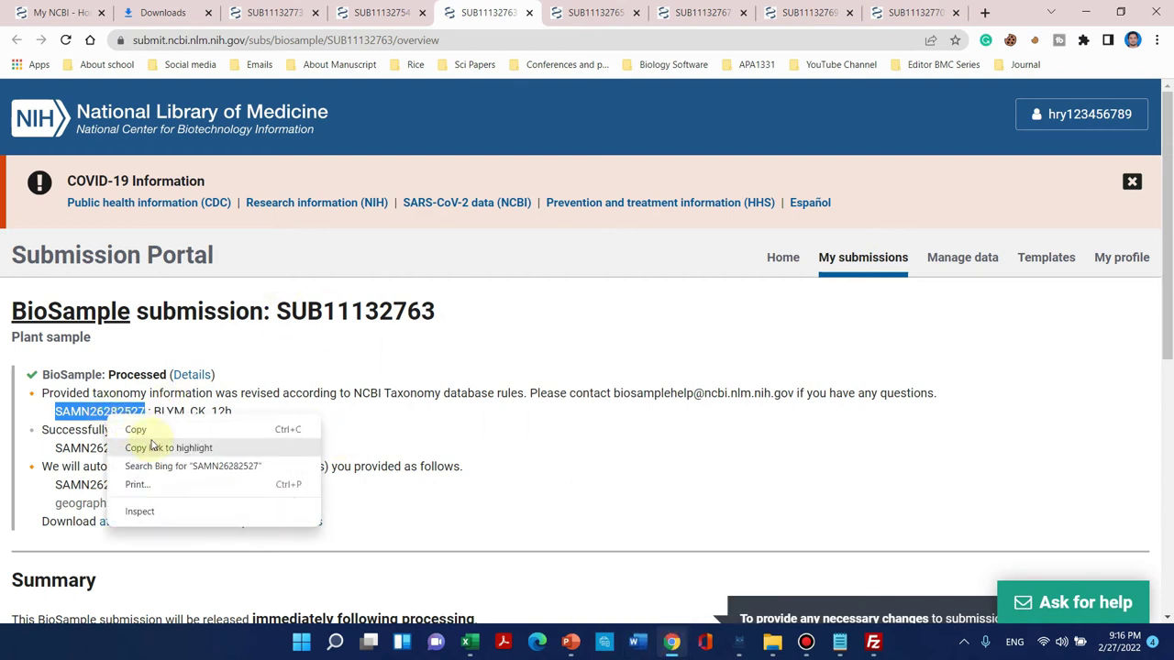
{"action": "left_click", "coordinate": [161, 428]}
Step: Paste SAMN26282527 into row 2's BioSample accession cell
{"action": "left_click", "coordinate": [271, 11]}
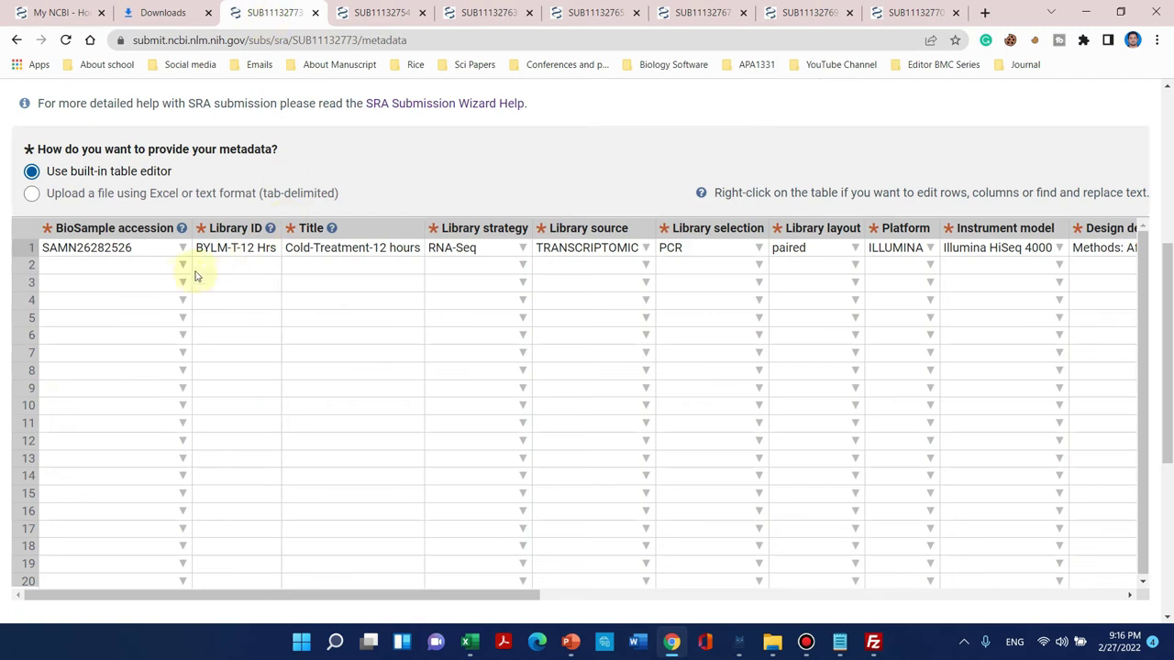
{"action": "left_click", "coordinate": [163, 269]}
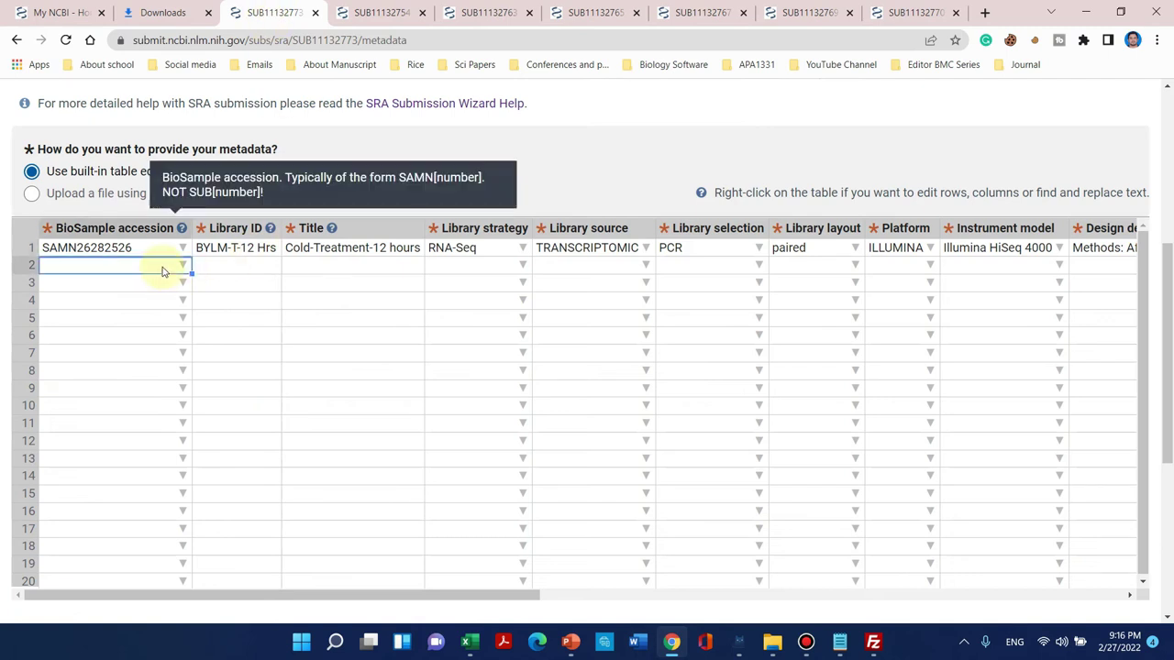
{"action": "key", "text": "ctrl+v"}
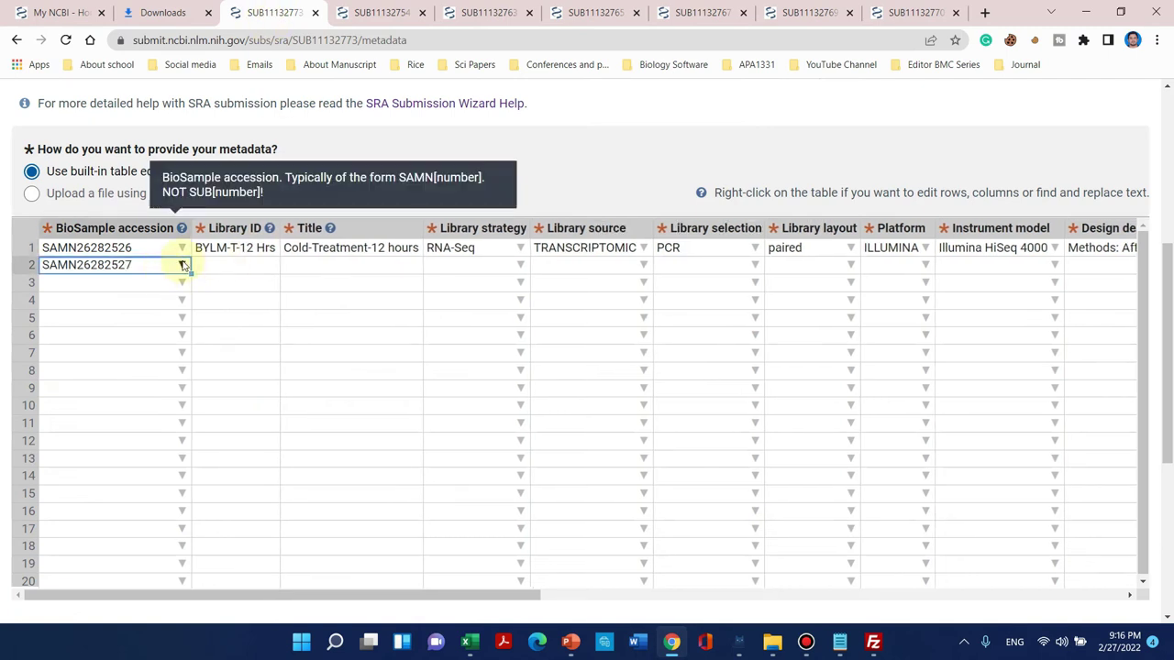
Step: Fill row 1's Library ID down into row 2 and begin retyping it, starting with 'V'
{"action": "left_click", "coordinate": [243, 249]}
{"action": "mouse_move", "coordinate": [278, 254]}
{"action": "left_mouse_down"}
{"action": "mouse_move", "coordinate": [280, 268]}
{"action": "mouse_move", "coordinate": [408, 275]}
{"action": "mouse_move", "coordinate": [273, 264]}
{"action": "left_mouse_up"}
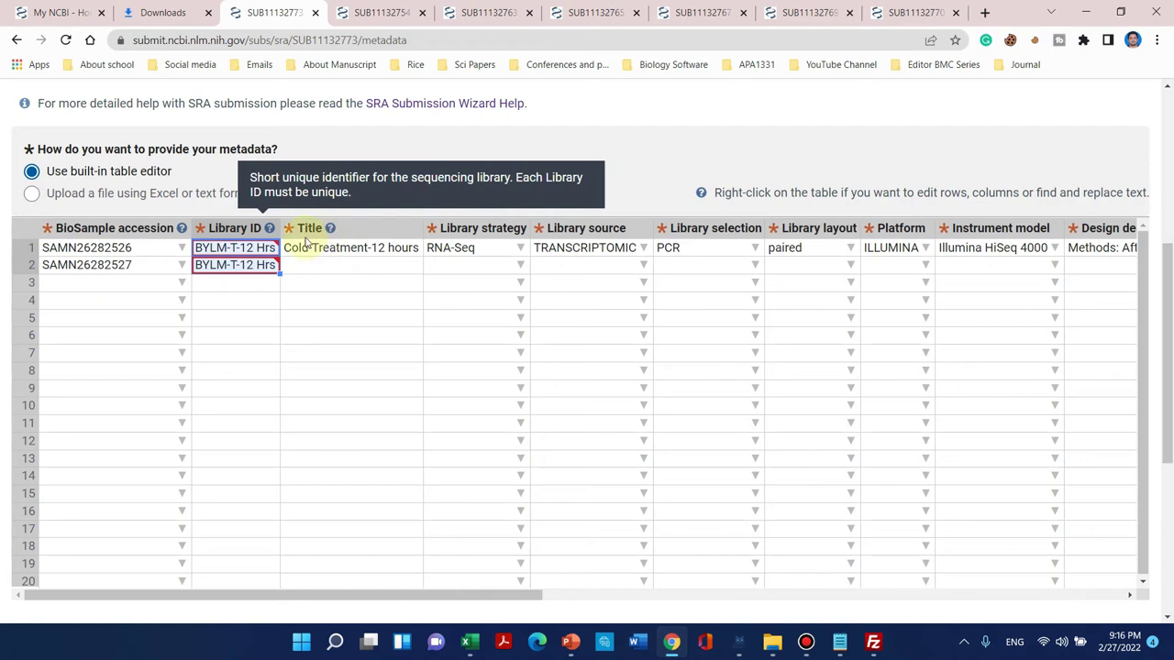
{"action": "left_click", "coordinate": [261, 267]}
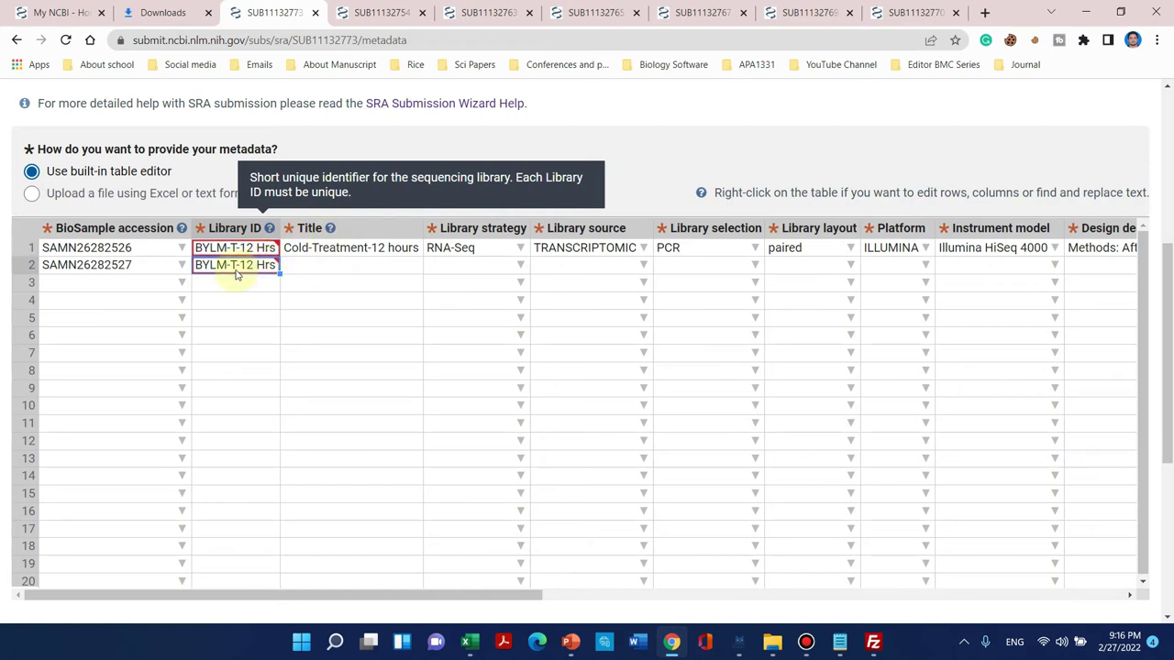
{"action": "type", "text": "V"}
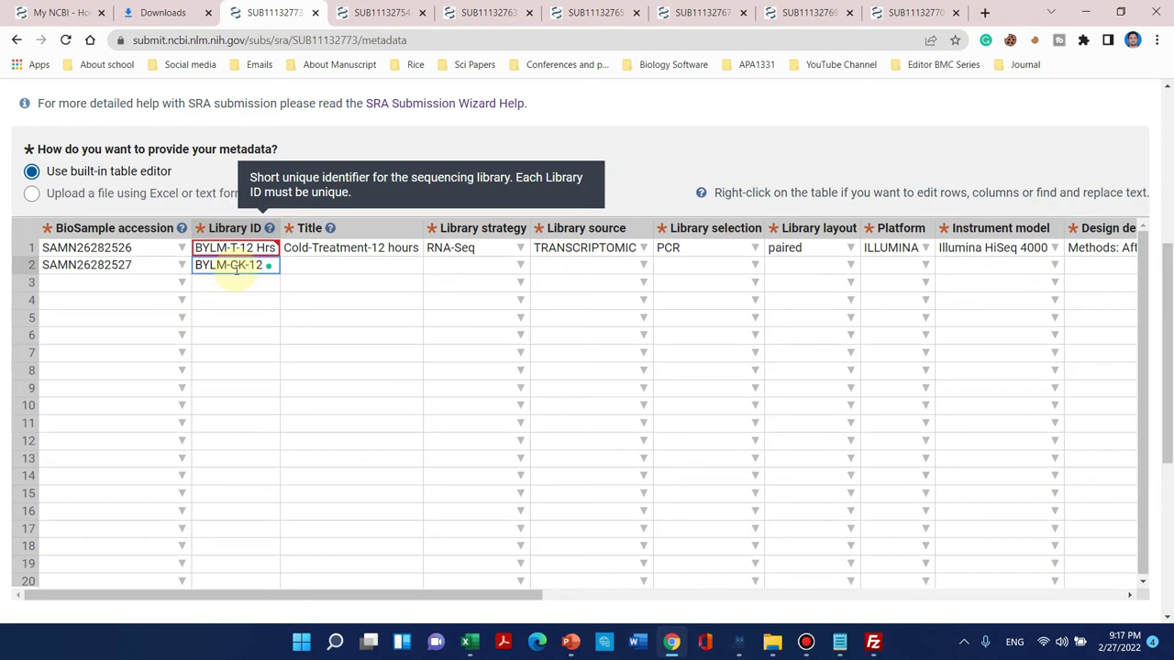
Step: Title row 2 'Cold-Control-12 hours' and copy RNA-Seq and TRANSCRIPTOMIC into row 2
{"action": "left_click", "coordinate": [335, 270]}
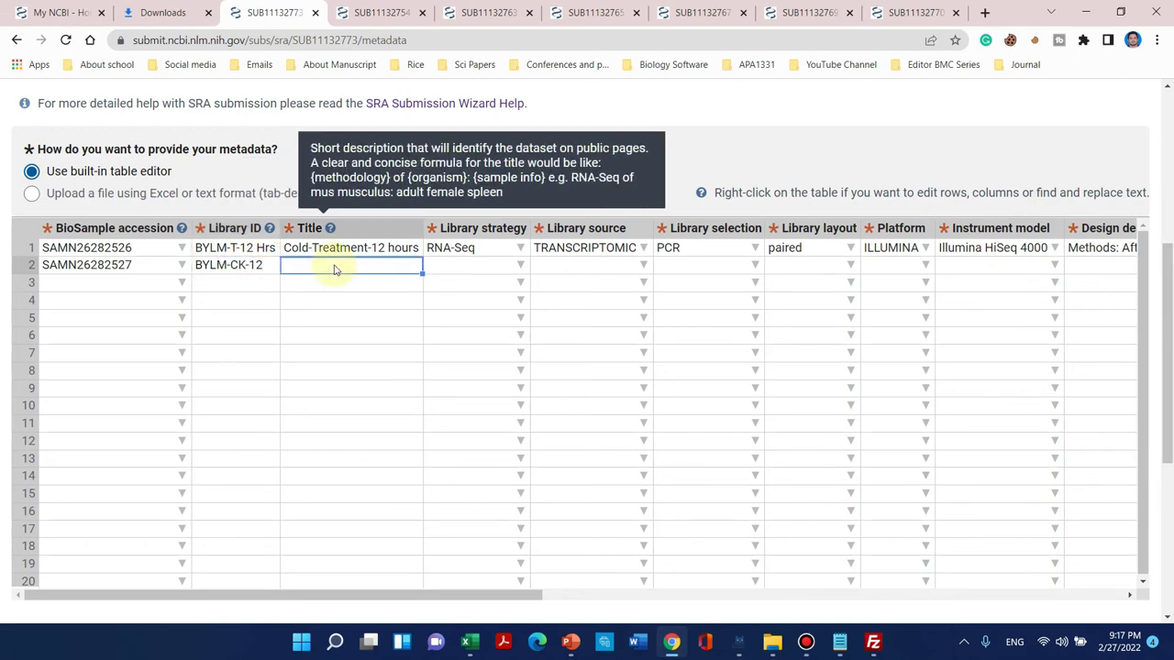
{"action": "type", "text": "Cold-Control-12 hours"}
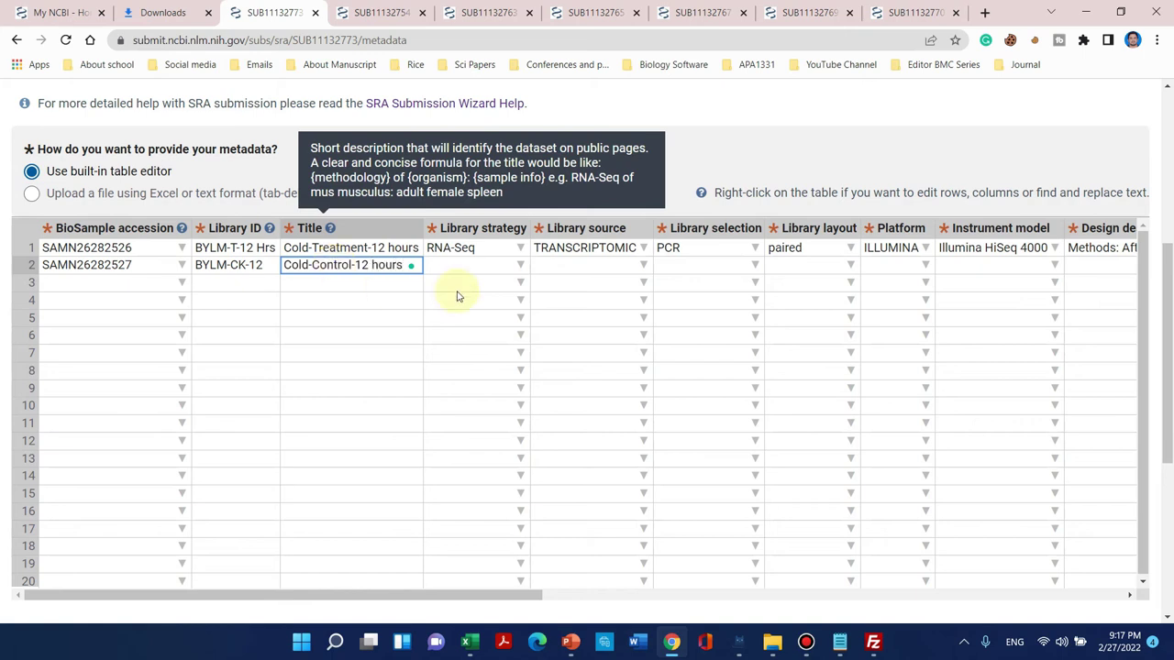
{"action": "left_click", "coordinate": [503, 256]}
{"action": "left_click_drag", "start_coordinate": [528, 257], "coordinate": [531, 270]}
{"action": "left_click", "coordinate": [602, 256]}
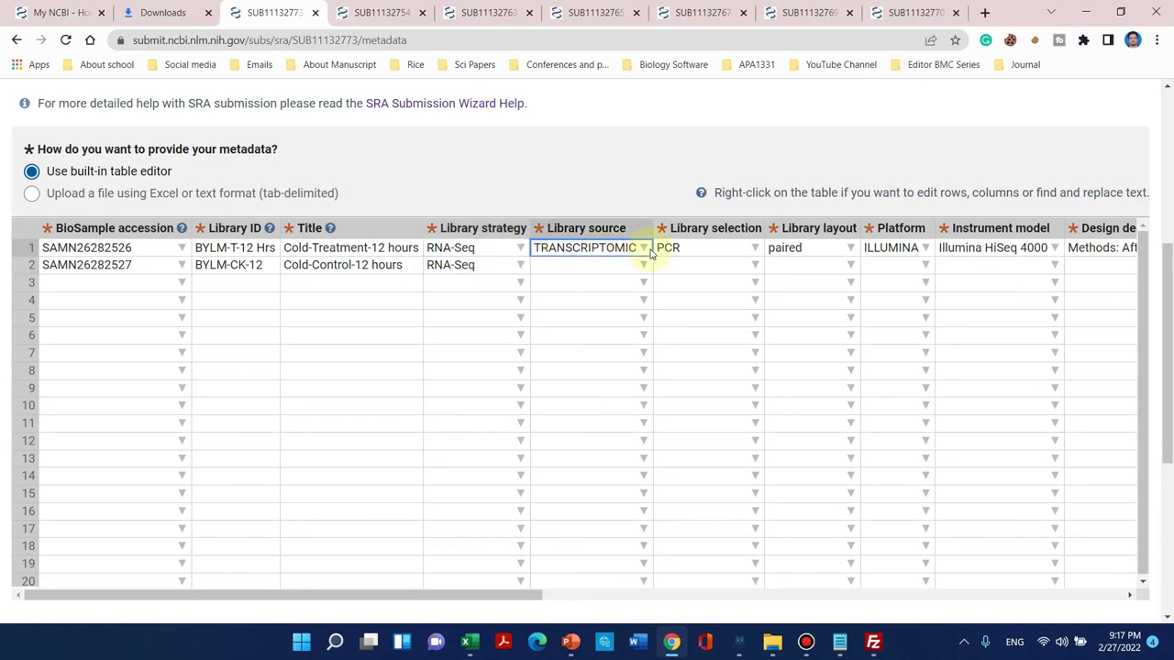
{"action": "left_click_drag", "start_coordinate": [651, 255], "coordinate": [647, 271]}
Step: Fill PCR library selection and paired library layout down rows 2–6
{"action": "left_click", "coordinate": [729, 255]}
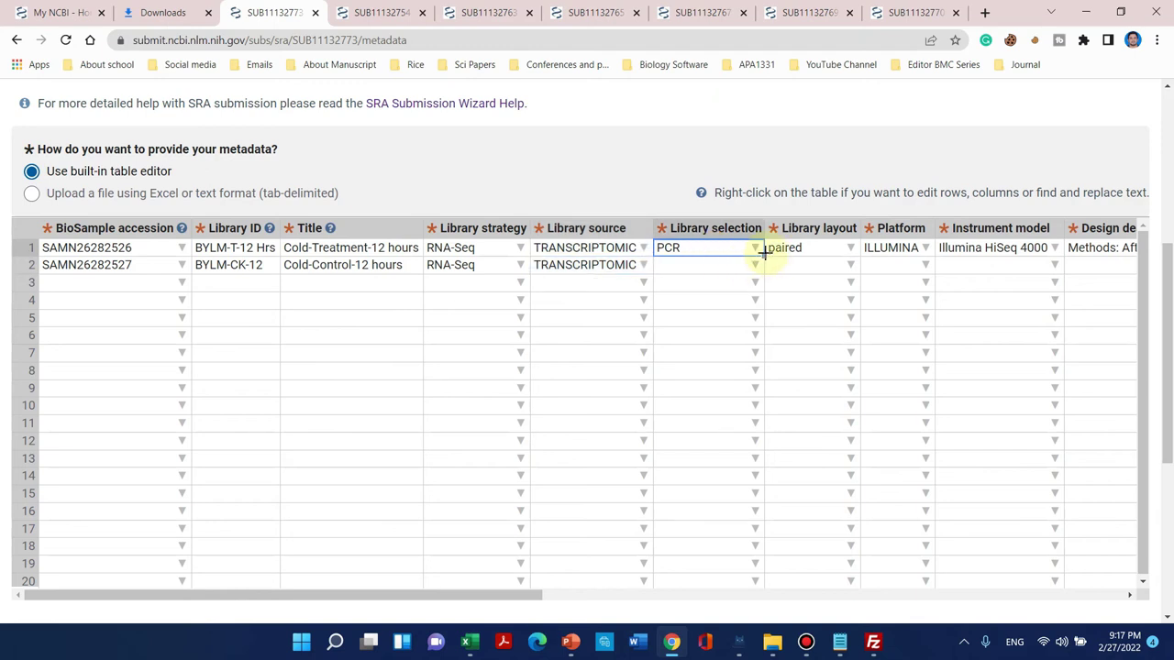
{"action": "left_click_drag", "start_coordinate": [763, 259], "coordinate": [763, 270]}
{"action": "left_click", "coordinate": [845, 253]}
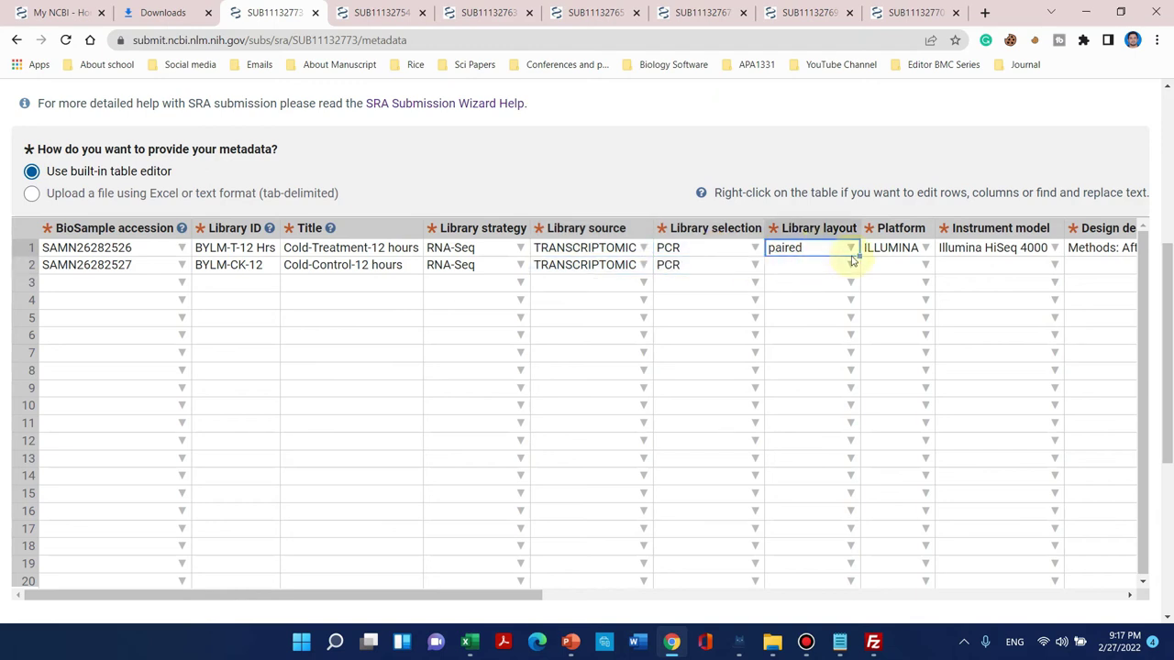
{"action": "left_click_drag", "start_coordinate": [862, 257], "coordinate": [856, 320]}
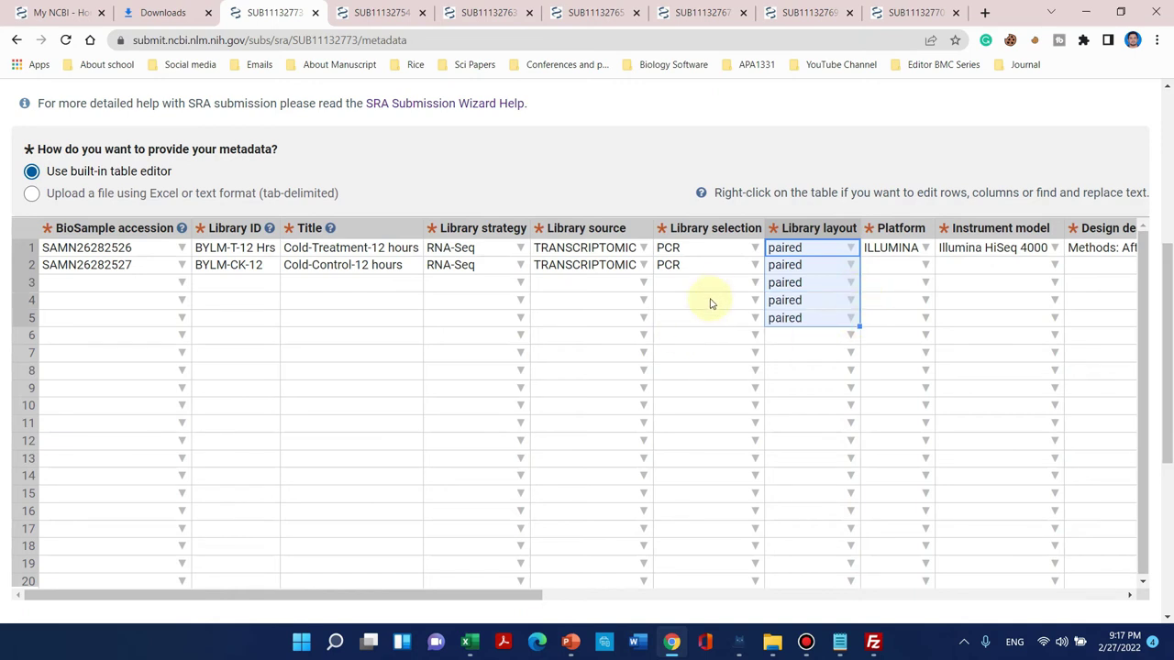
{"action": "left_click", "coordinate": [724, 249]}
{"action": "left_click_drag", "start_coordinate": [761, 255], "coordinate": [773, 336]}
{"action": "left_click", "coordinate": [849, 321]}
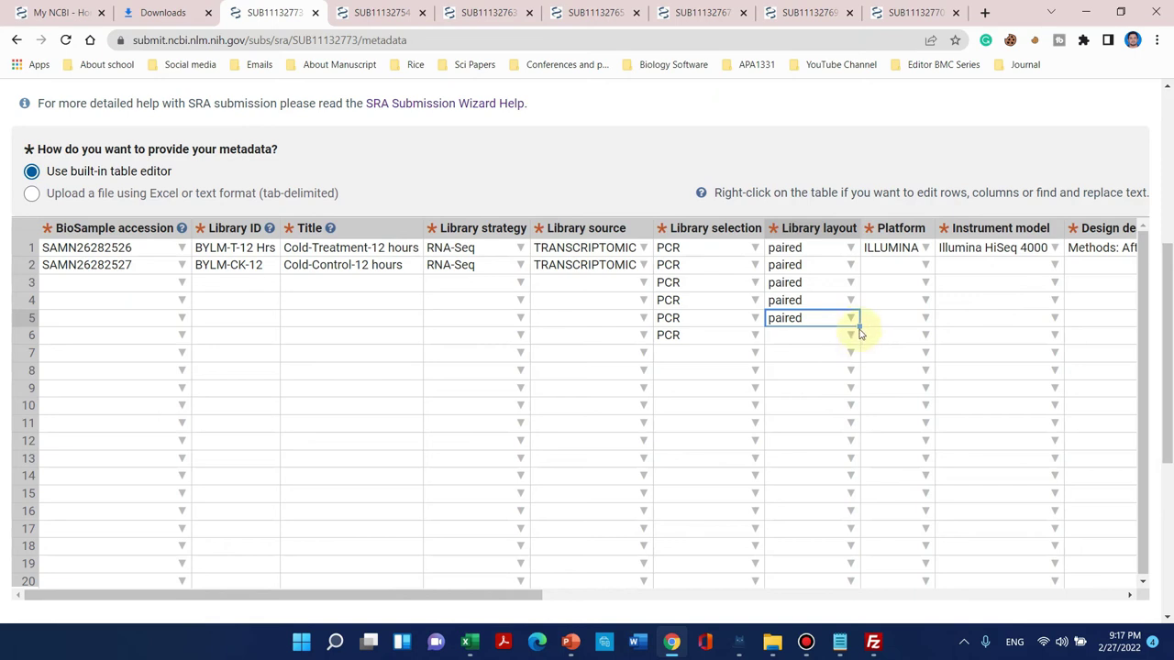
{"action": "left_click_drag", "start_coordinate": [861, 337], "coordinate": [860, 335]}
Step: Copy the ILLUMINA platform and Illumina HiSeq 4000 instrument model down through row 6
{"action": "double_click", "coordinate": [927, 266]}
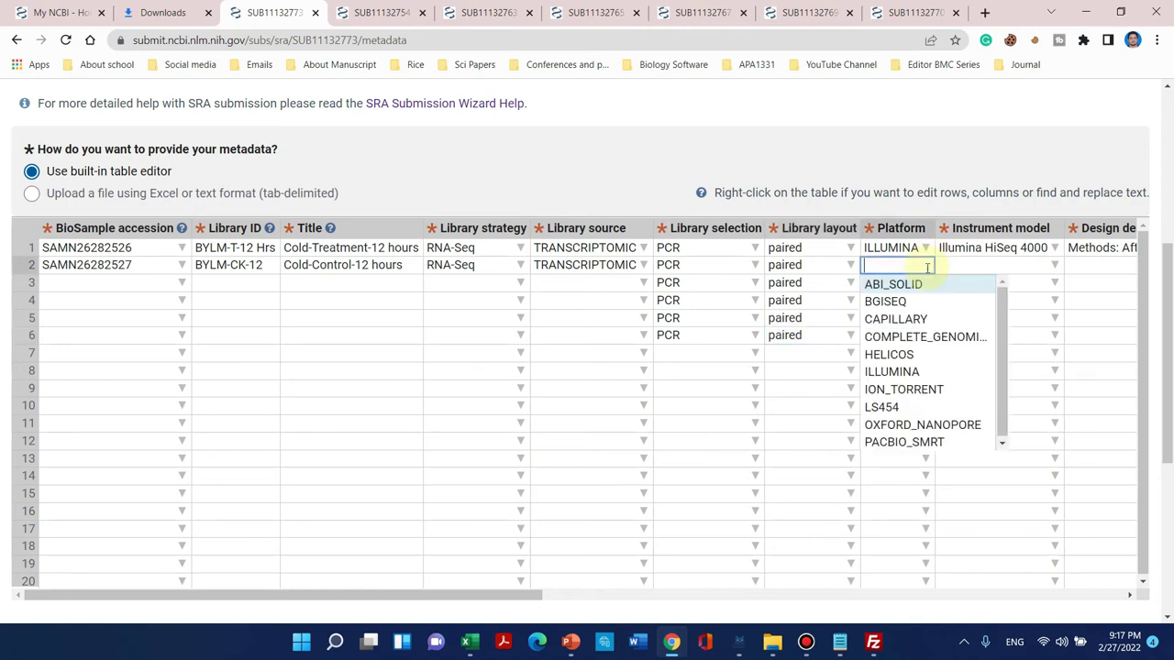
{"action": "left_click", "coordinate": [929, 255]}
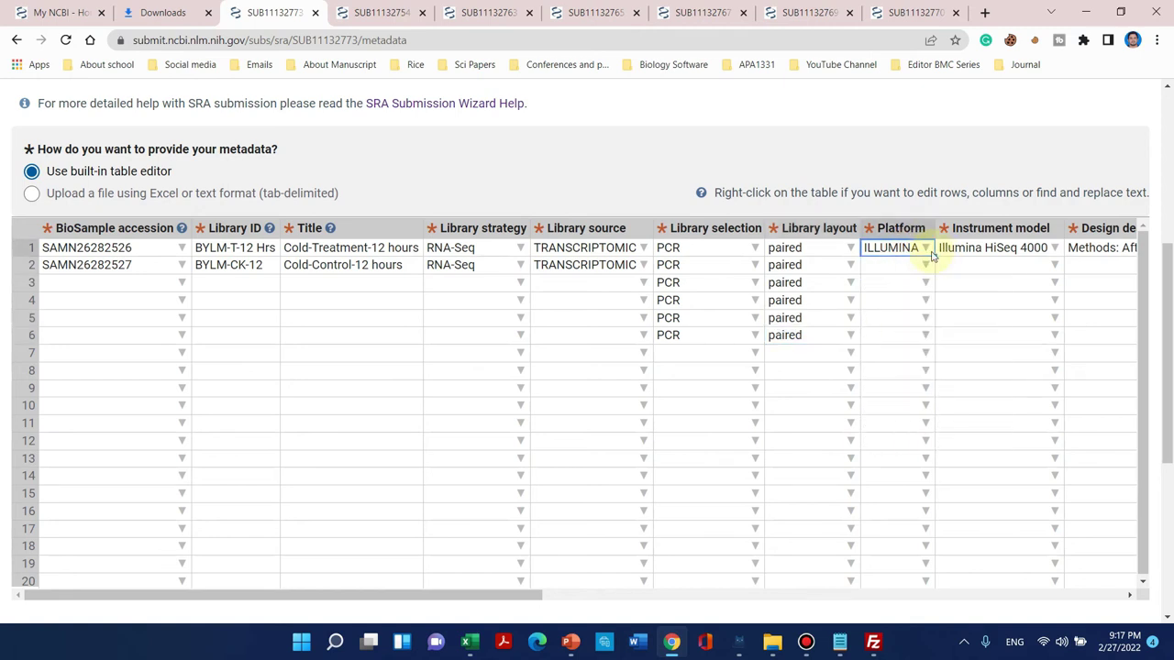
{"action": "left_click_drag", "start_coordinate": [932, 257], "coordinate": [928, 336]}
{"action": "left_click_drag", "start_coordinate": [532, 595], "coordinate": [684, 600]}
{"action": "left_click", "coordinate": [713, 253]}
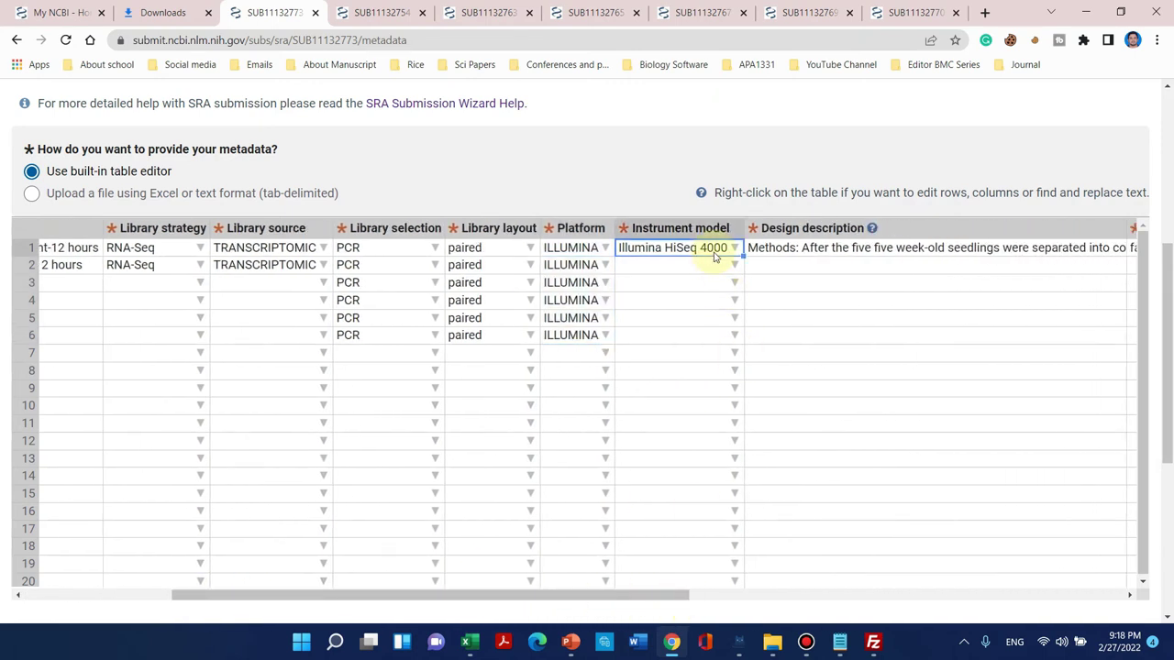
{"action": "left_click_drag", "start_coordinate": [741, 256], "coordinate": [735, 341]}
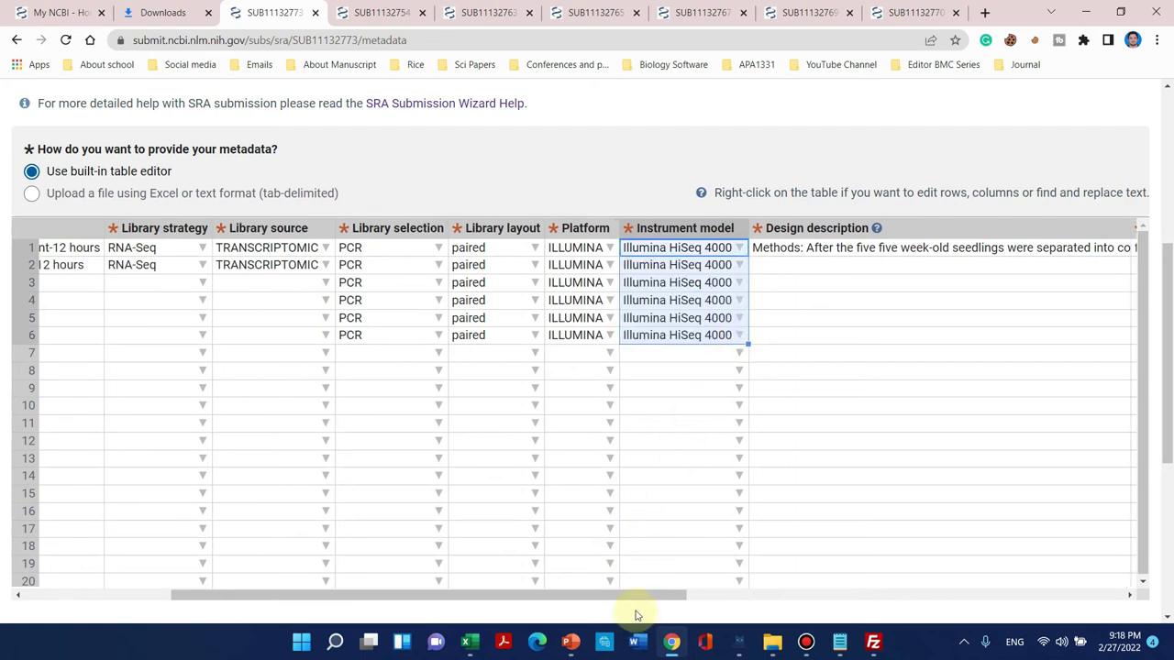
Step: Copy TRANSCRIPTOMIC library source and RNA-Seq strategy from row 2 down through row 6
{"action": "left_click_drag", "start_coordinate": [636, 597], "coordinate": [407, 581]}
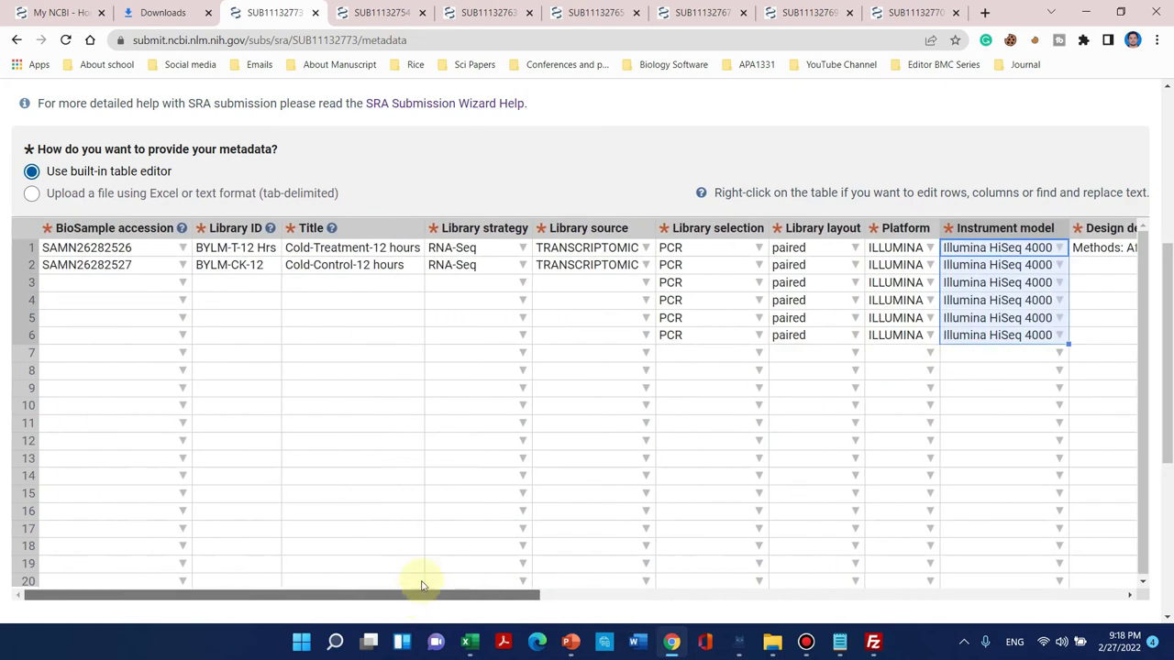
{"action": "left_click", "coordinate": [646, 265]}
{"action": "left_click", "coordinate": [506, 308]}
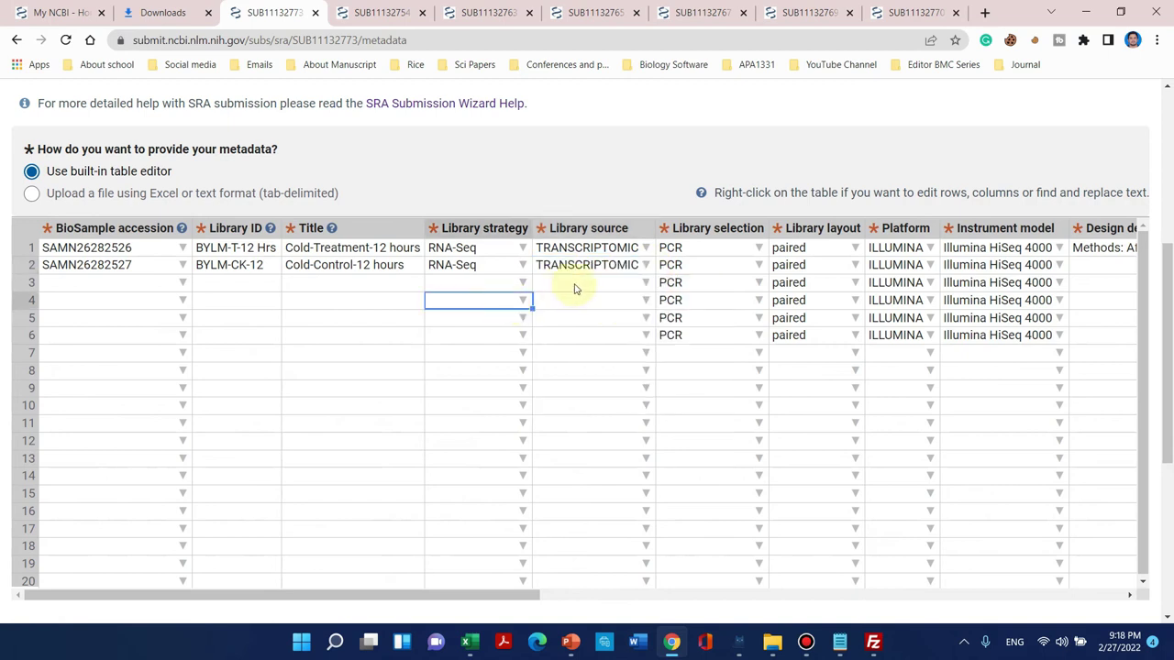
{"action": "left_click", "coordinate": [637, 268]}
{"action": "left_click_drag", "start_coordinate": [649, 271], "coordinate": [638, 338]}
{"action": "left_click", "coordinate": [498, 269]}
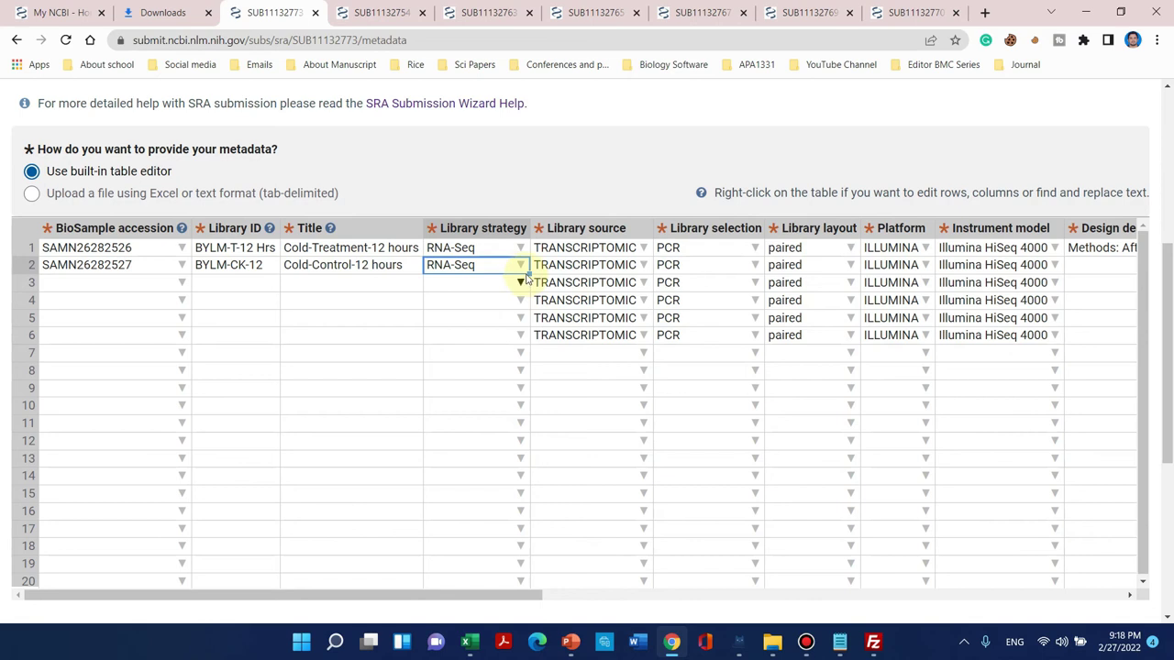
{"action": "left_click_drag", "start_coordinate": [530, 272], "coordinate": [528, 337]}
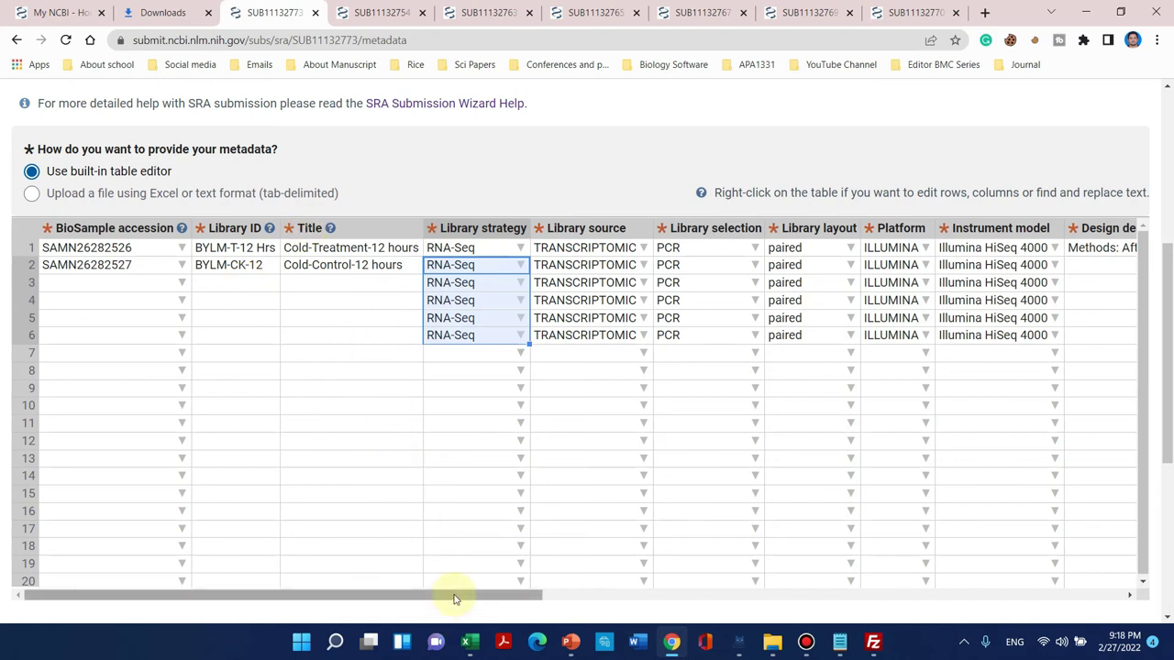
{"action": "left_click_drag", "start_coordinate": [453, 598], "coordinate": [908, 621]}
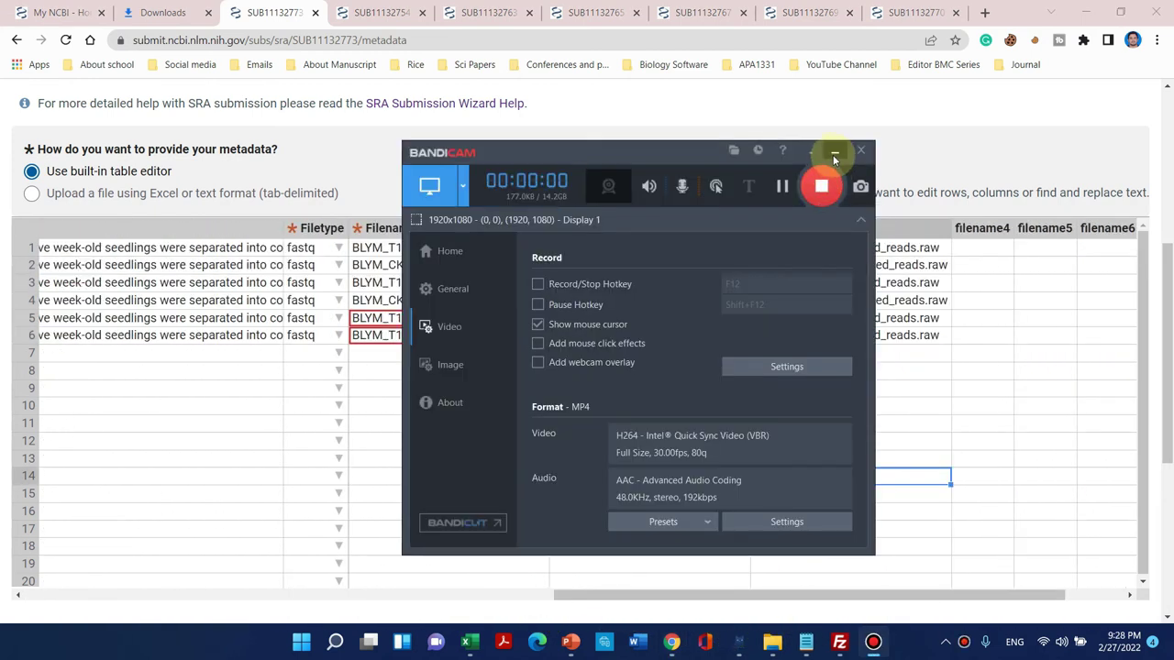
{"action": "left_click", "coordinate": [873, 642]}
{"action": "left_click_drag", "start_coordinate": [866, 602], "coordinate": [338, 597]}
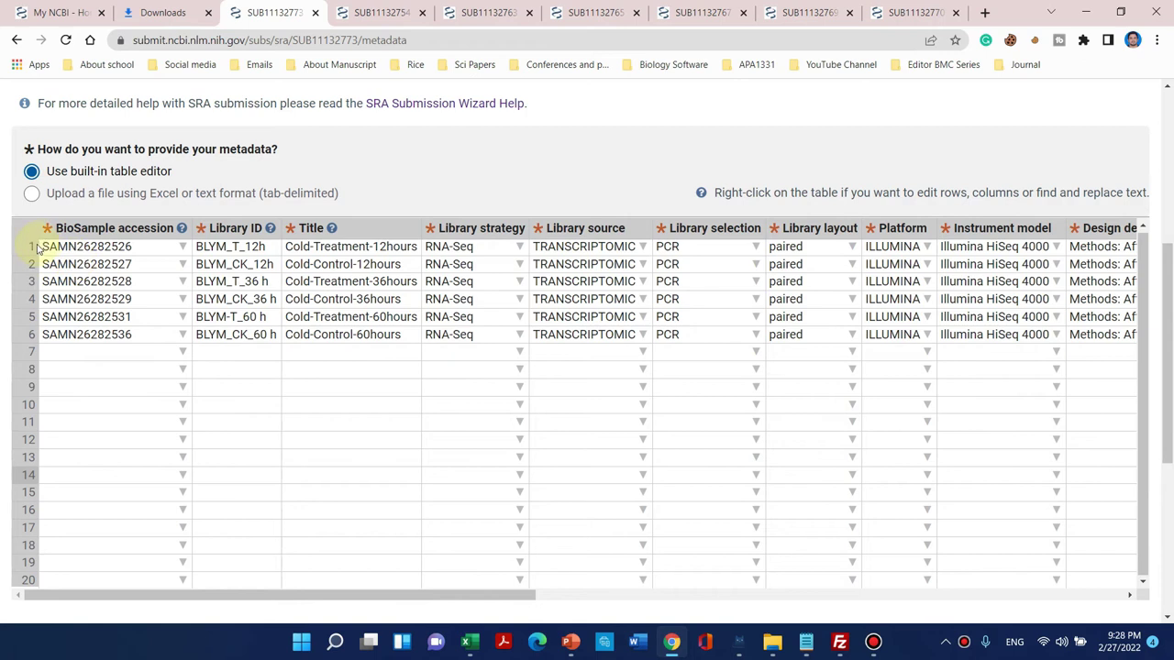
{"action": "left_click_drag", "start_coordinate": [169, 604], "coordinate": [694, 556]}
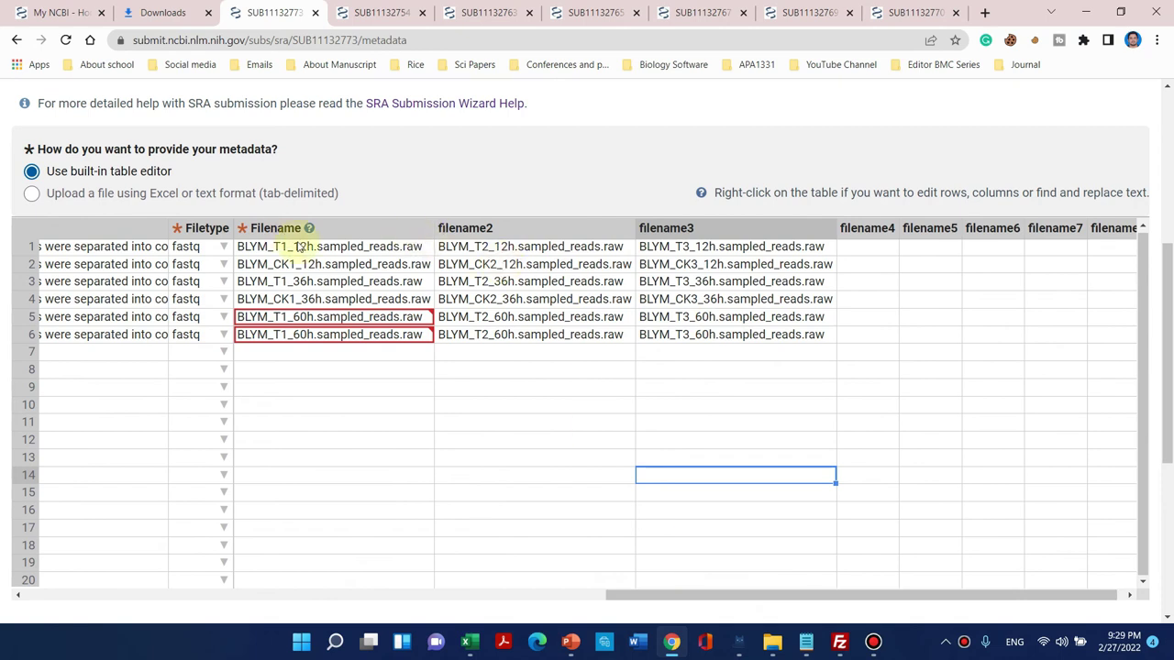
{"action": "left_click", "coordinate": [514, 405]}
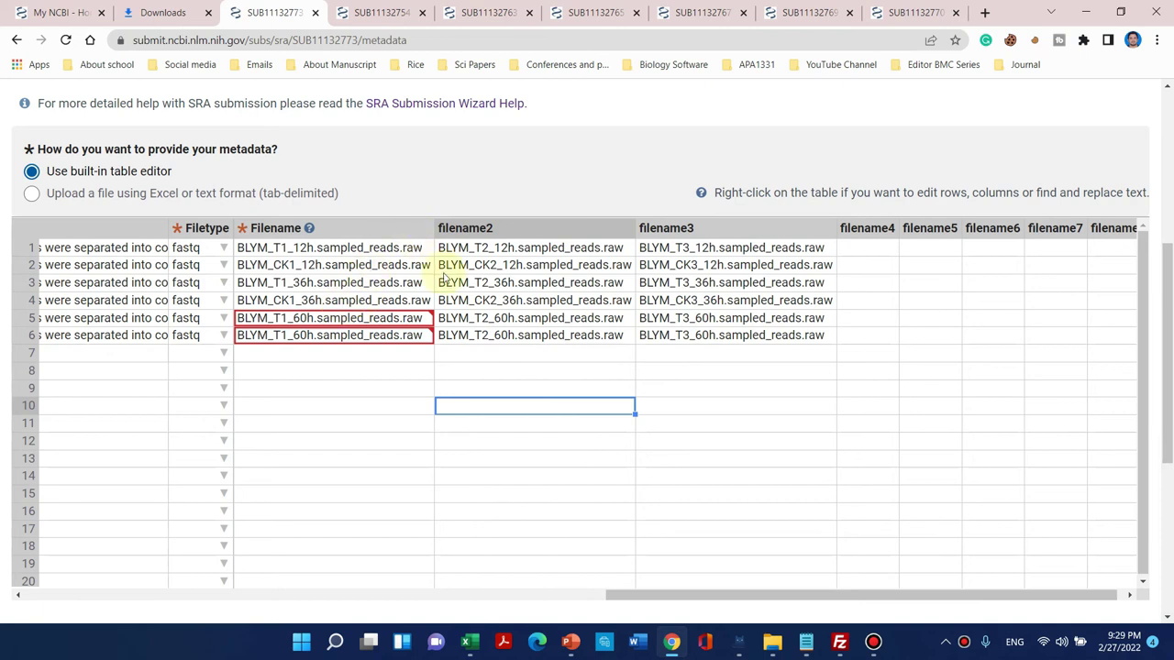
{"action": "scroll", "coordinate": [709, 398], "scroll_direction": "down", "scroll_amount": 3}
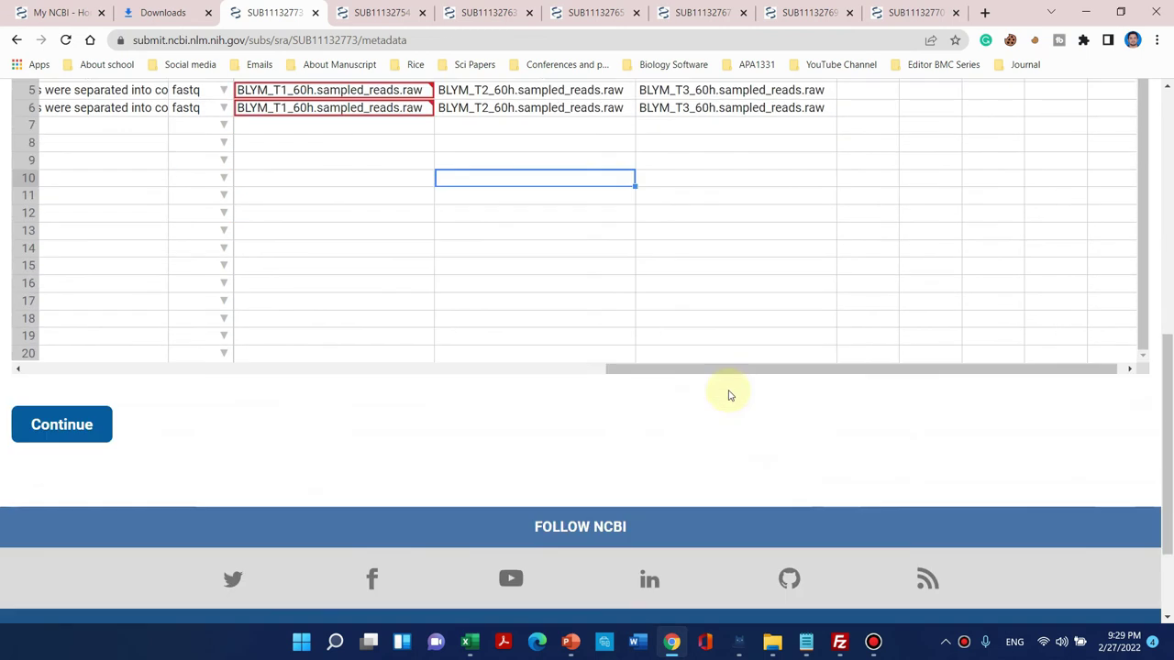
{"action": "scroll", "coordinate": [660, 500], "scroll_direction": "up", "scroll_amount": 1}
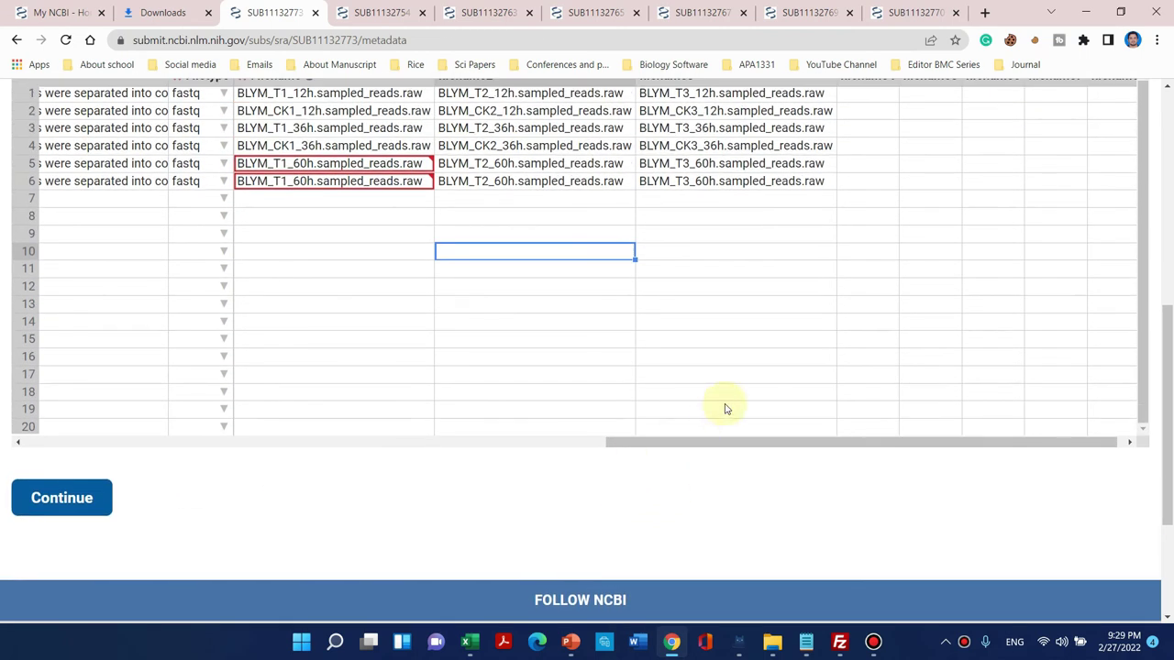
{"action": "left_click", "coordinate": [787, 182]}
{"action": "scroll", "coordinate": [506, 608], "scroll_direction": "up", "scroll_amount": 3}
{"action": "scroll", "coordinate": [141, 581], "scroll_direction": "down", "scroll_amount": 4}
{"action": "scroll", "coordinate": [222, 558], "scroll_direction": "up", "scroll_amount": 3}
{"action": "left_click_drag", "start_coordinate": [786, 600], "coordinate": [132, 542]}
{"action": "scroll", "coordinate": [171, 550], "scroll_direction": "down", "scroll_amount": 3}
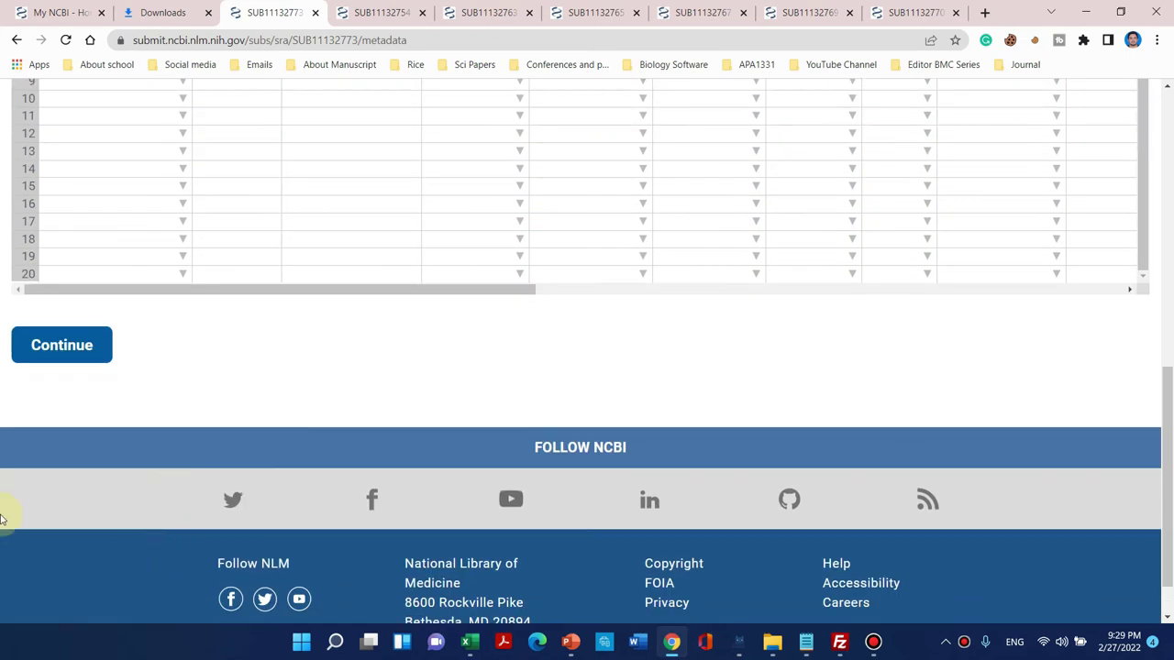
Step: Submit the metadata for validation and review the duplicate 60h filename errors on rows 5 and 6
{"action": "left_click", "coordinate": [95, 345]}
{"action": "scroll", "coordinate": [559, 490], "scroll_direction": "up", "scroll_amount": 3}
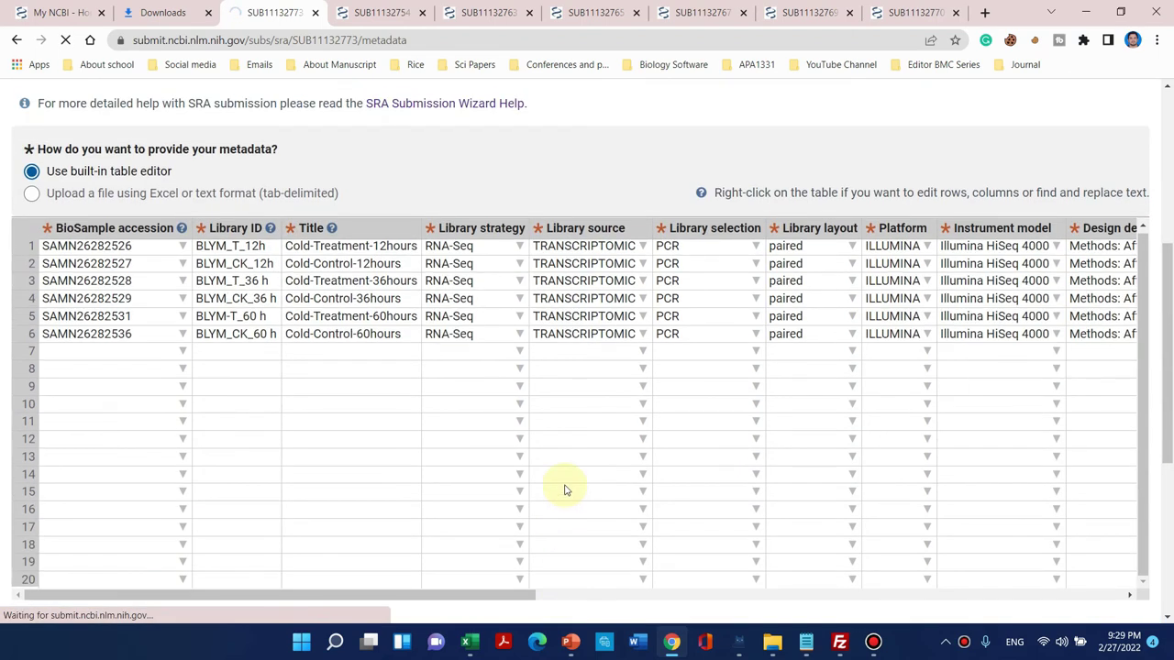
{"action": "scroll", "coordinate": [510, 309], "scroll_direction": "up", "scroll_amount": 3}
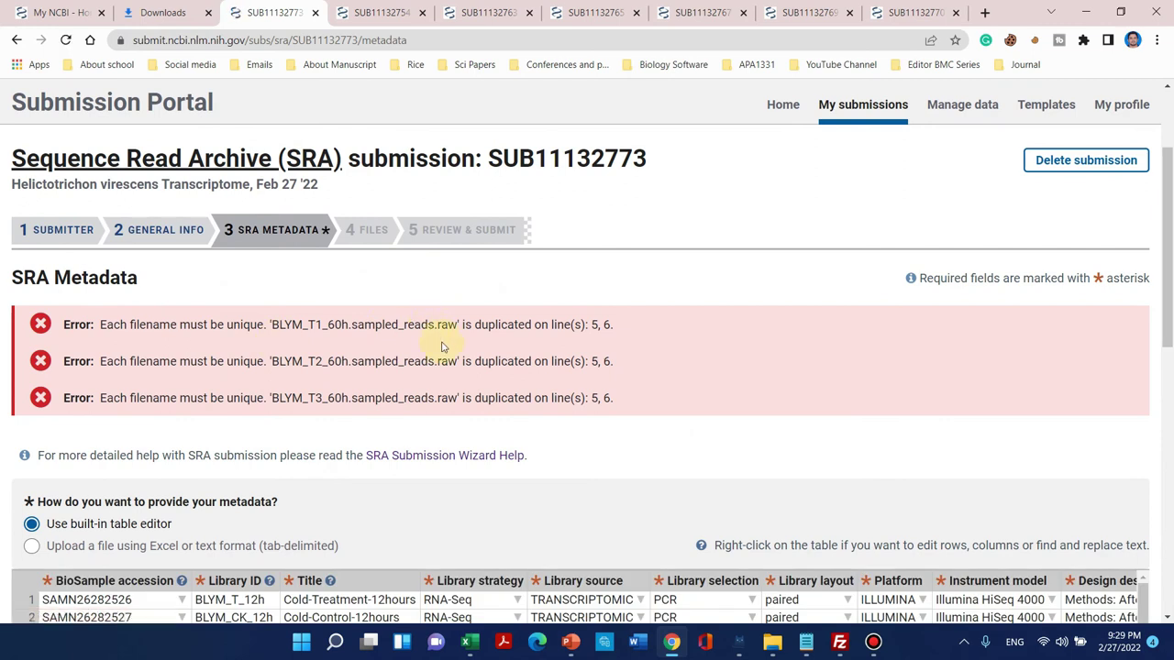
{"action": "scroll", "coordinate": [441, 347], "scroll_direction": "down", "scroll_amount": 1}
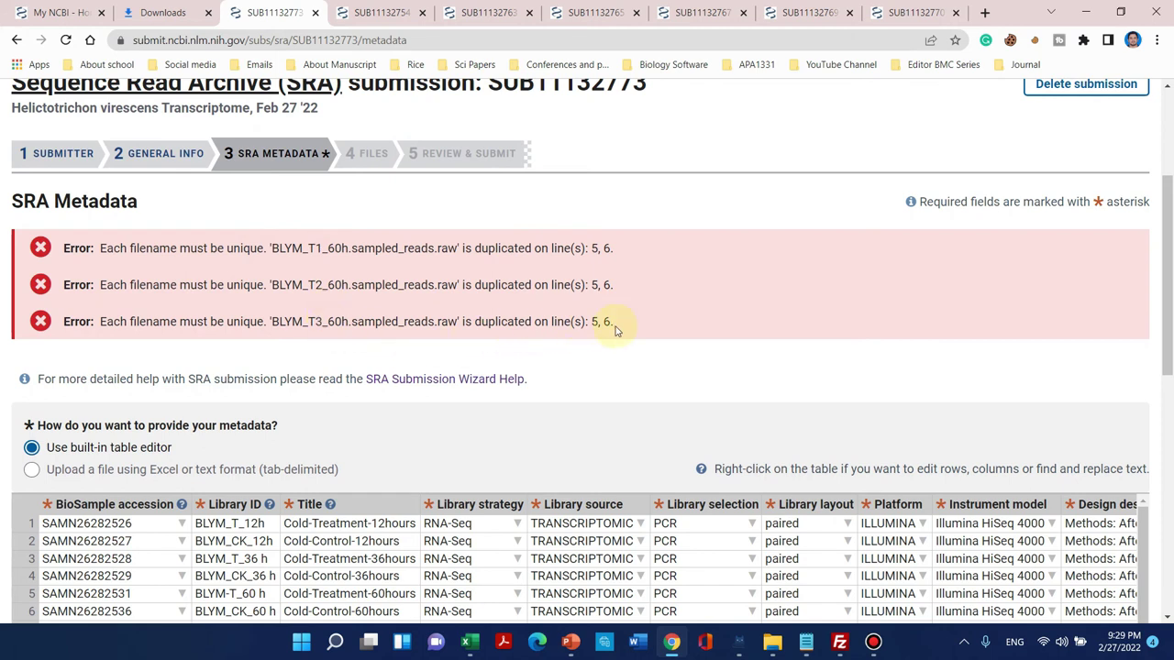
{"action": "scroll", "coordinate": [602, 252], "scroll_direction": "down", "scroll_amount": 2}
{"action": "scroll", "coordinate": [602, 257], "scroll_direction": "up", "scroll_amount": 2}
{"action": "scroll", "coordinate": [333, 318], "scroll_direction": "down", "scroll_amount": 1}
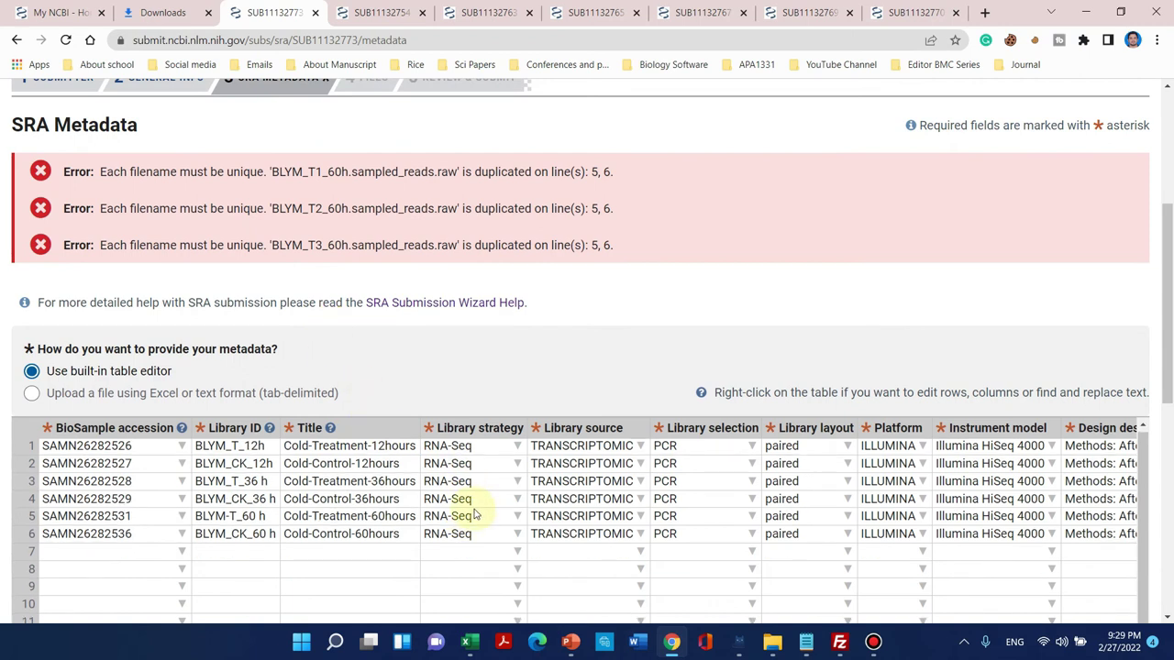
{"action": "scroll", "coordinate": [362, 531], "scroll_direction": "down", "scroll_amount": 3}
Step: Change row 6's first filename from T1 to BLYM_CK1_60h
{"action": "left_click_drag", "start_coordinate": [439, 565], "coordinate": [899, 486]}
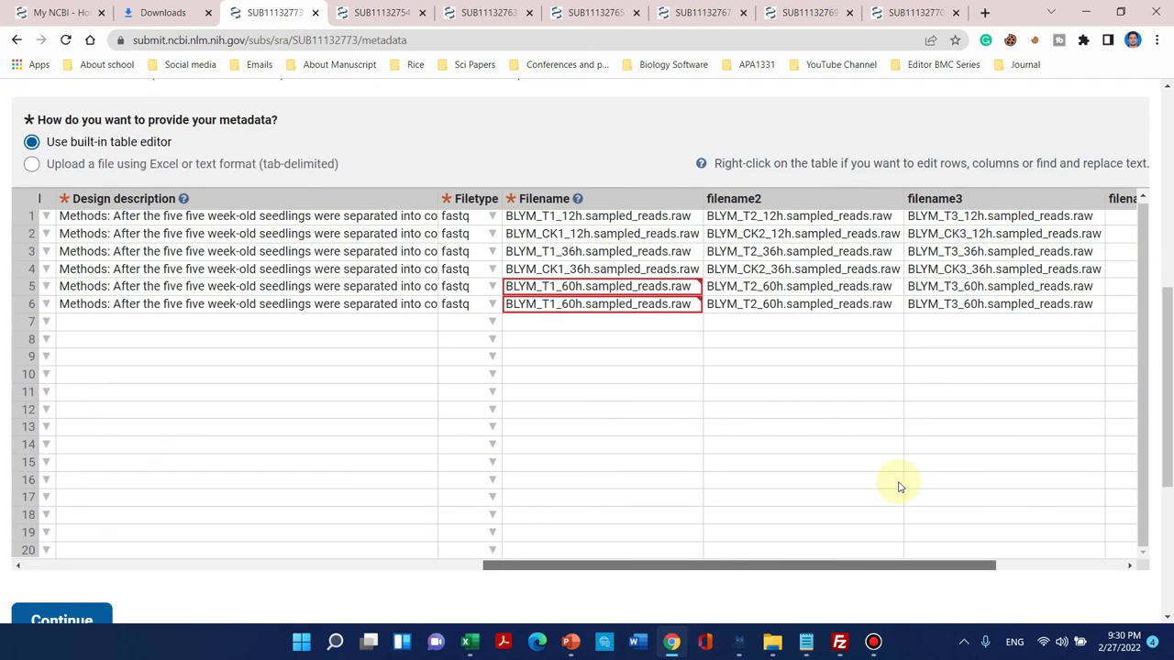
{"action": "scroll", "coordinate": [819, 446], "scroll_direction": "up", "scroll_amount": 3}
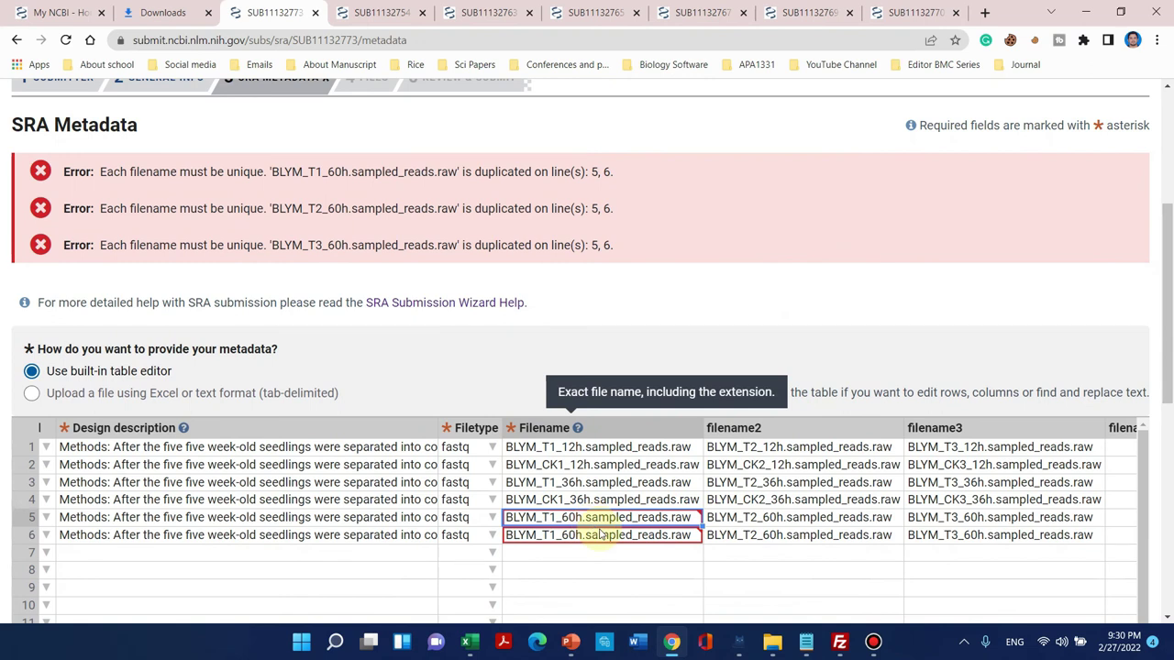
{"action": "left_click", "coordinate": [692, 554]}
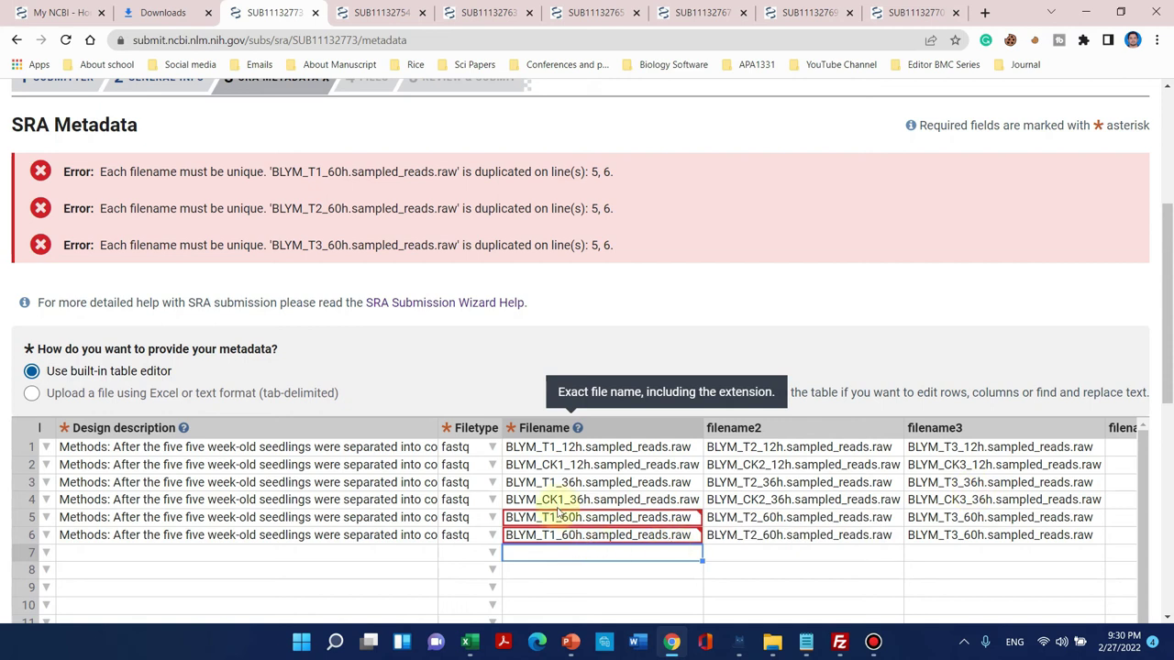
{"action": "left_click", "coordinate": [561, 539]}
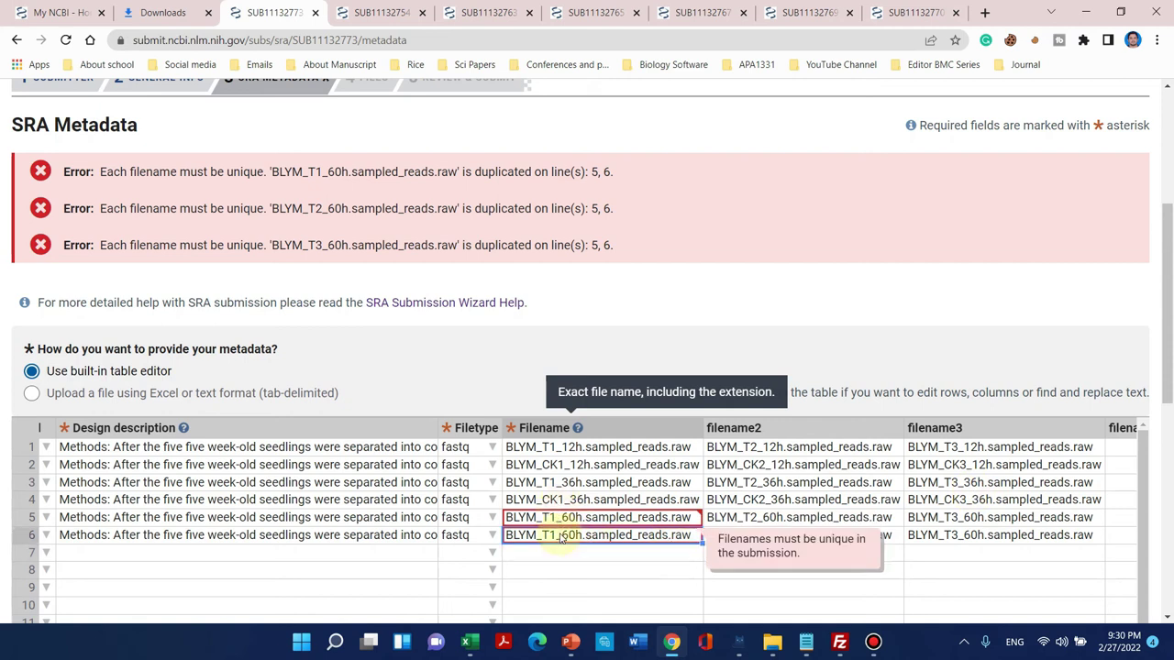
{"action": "double_click", "coordinate": [557, 539]}
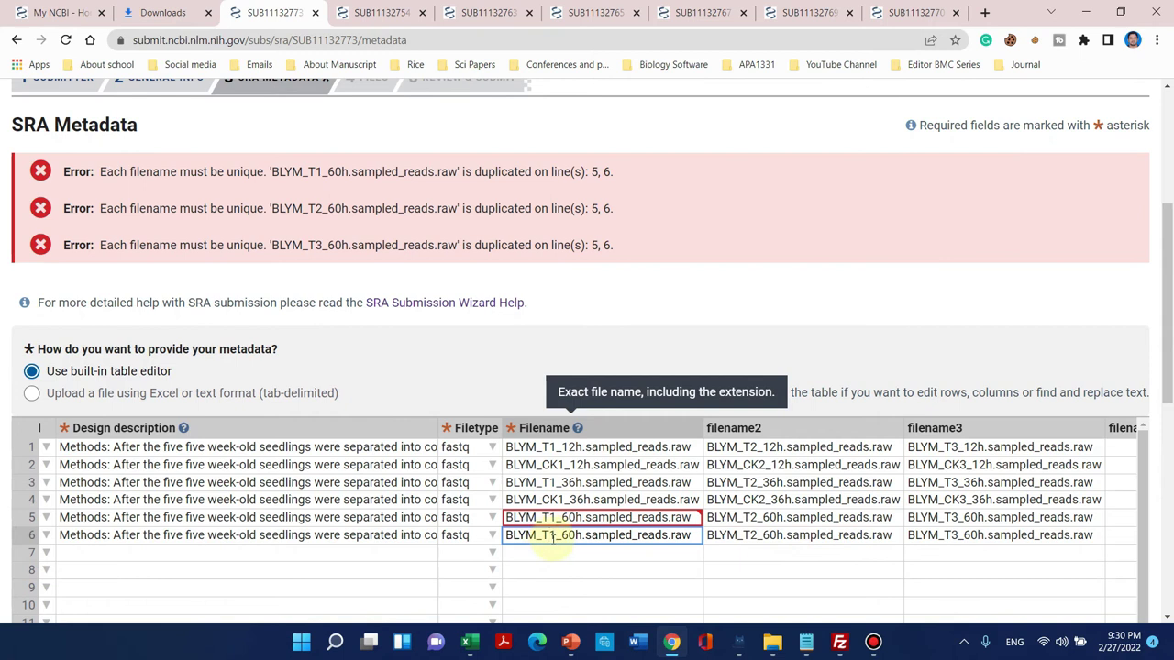
{"action": "key", "text": "BackSpace"}
{"action": "key", "text": "BackSpace"}
{"action": "type", "text": "CK"}
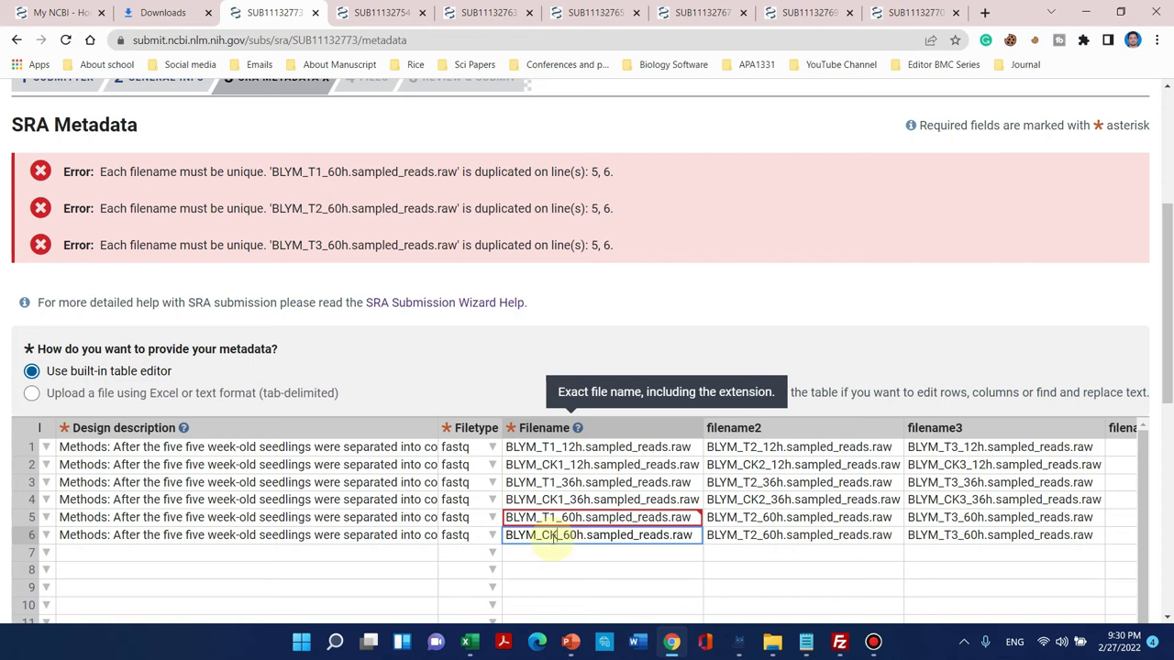
{"action": "type", "text": "1"}
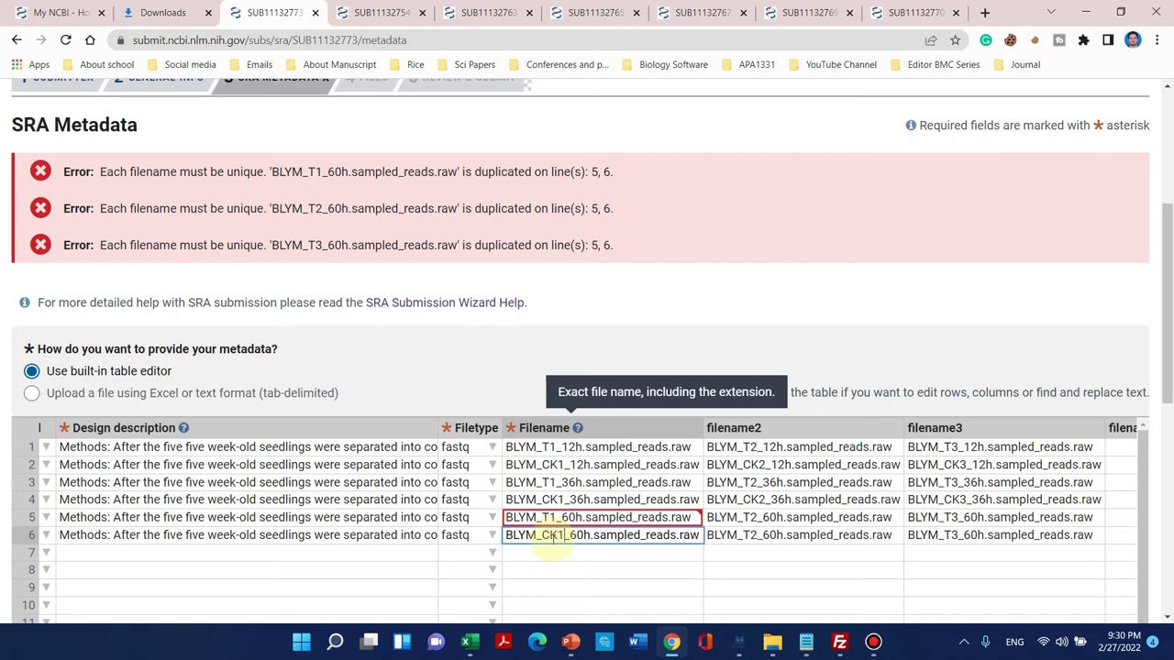
{"action": "left_click", "coordinate": [742, 541]}
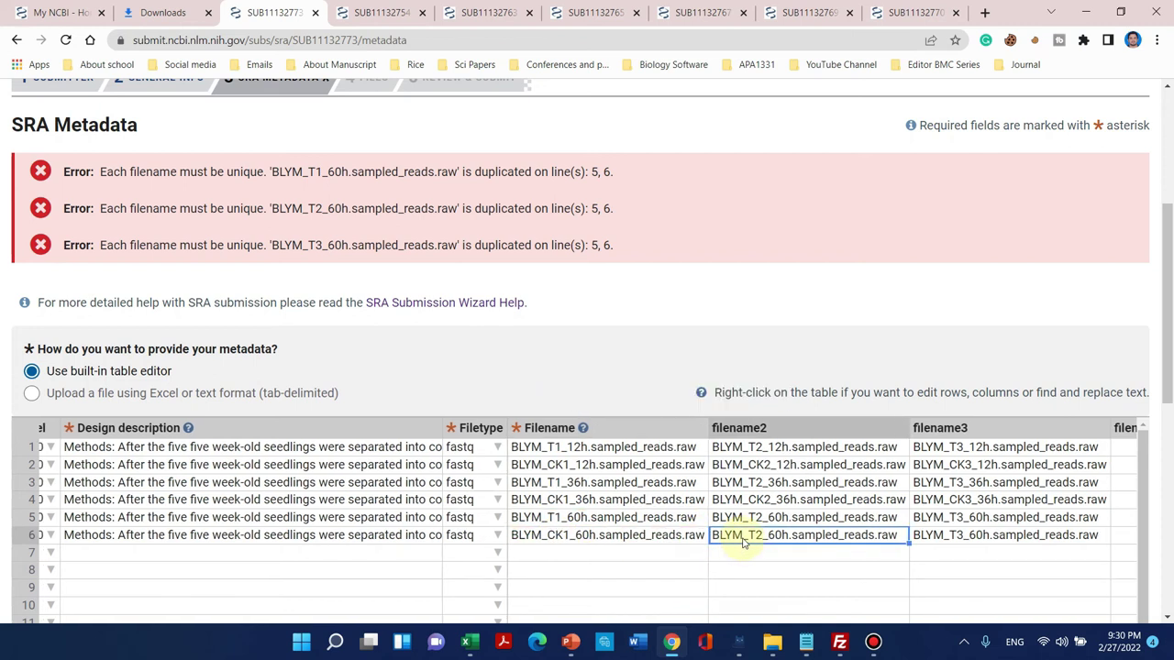
Step: Change row 6's second filename to BLYM_CK2_60h.sampled_reads.raw
{"action": "double_click", "coordinate": [750, 540]}
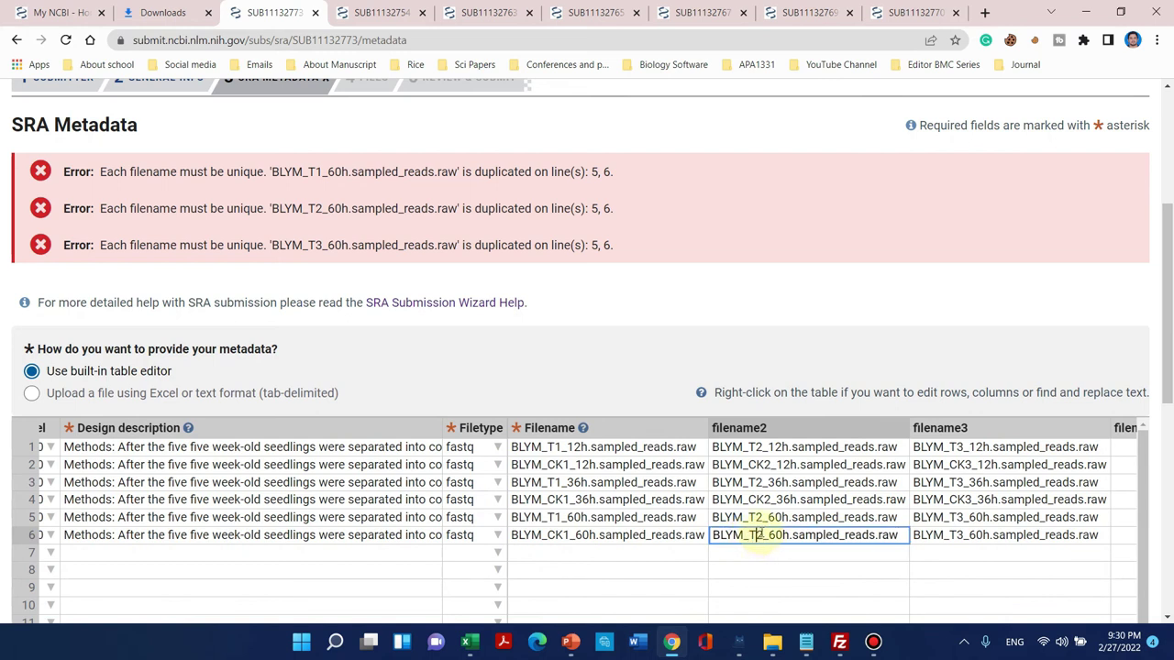
{"action": "left_click", "coordinate": [750, 534]}
{"action": "key", "text": "BackSpace"}
{"action": "type", "text": "CK"}
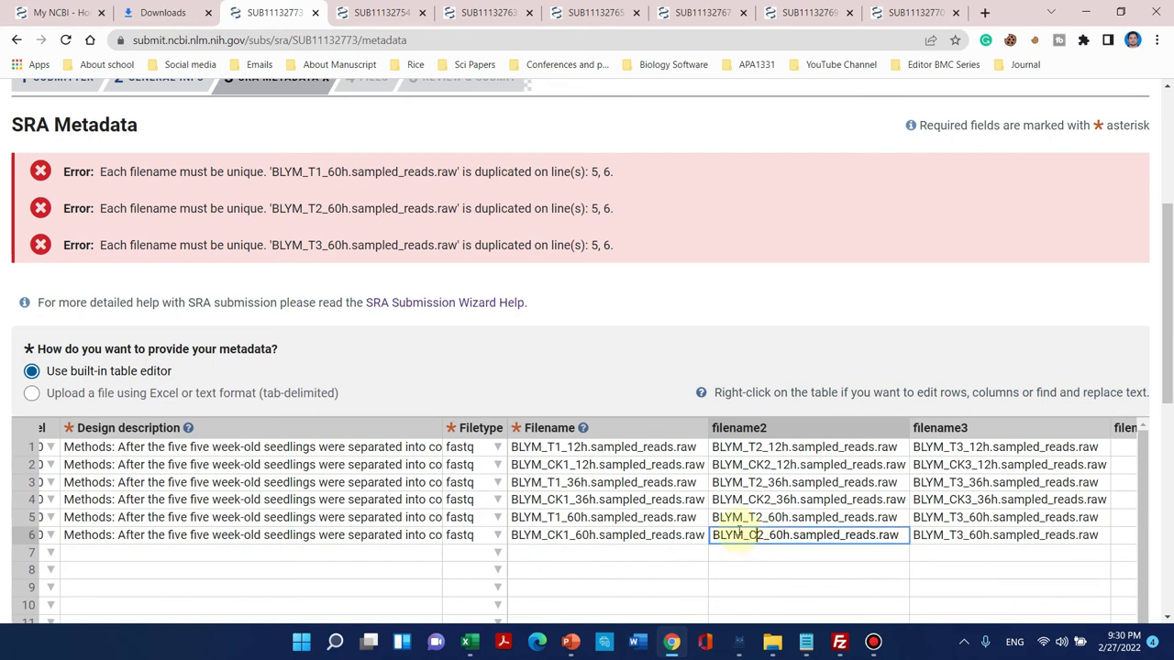
{"action": "left_click", "coordinate": [992, 536]}
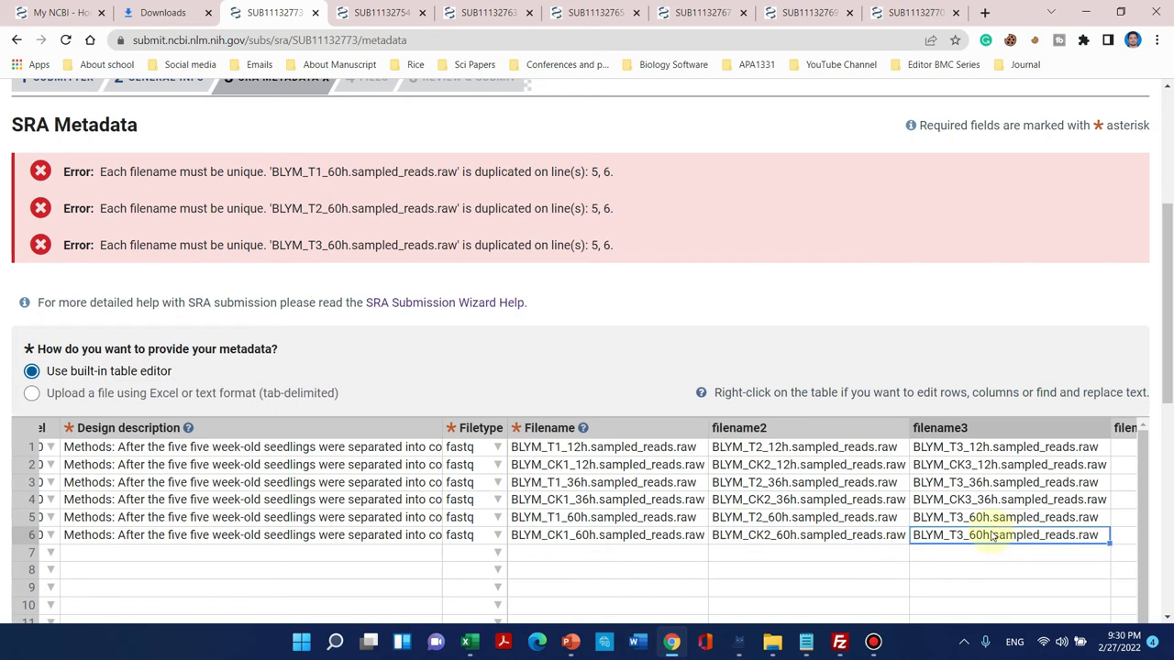
Step: Change row 6's third filename to BLYM_CK3_60h.sampled_reads.raw and recheck the table
{"action": "triple_click", "coordinate": [957, 541]}
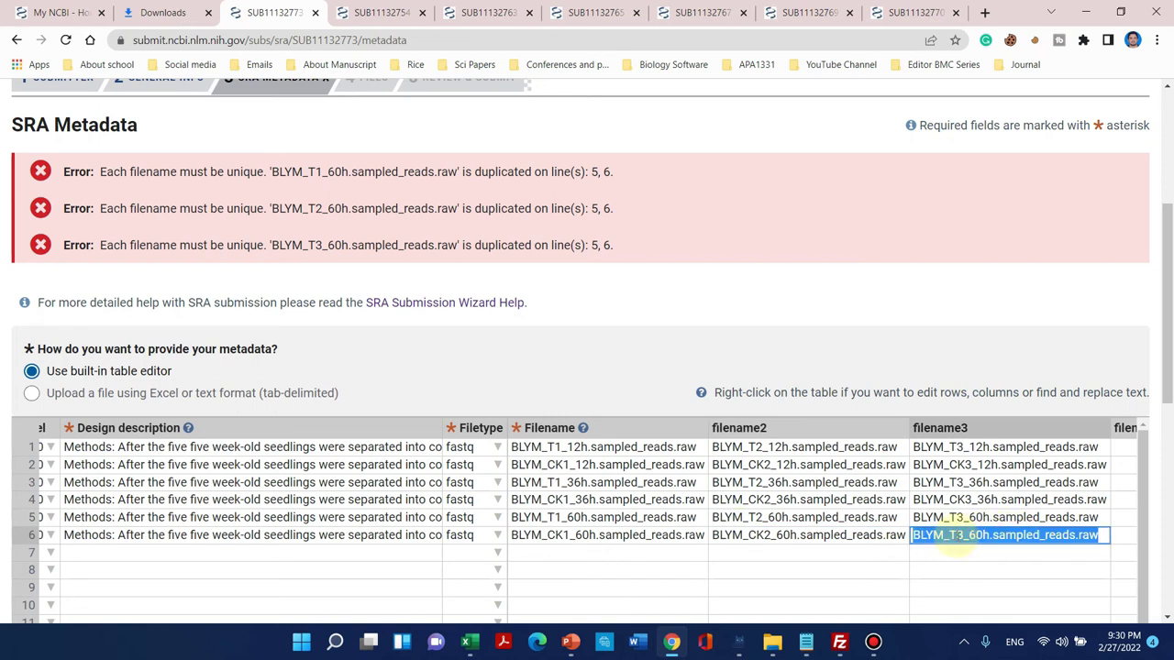
{"action": "left_click", "coordinate": [956, 539]}
{"action": "key", "text": "BackSpace"}
{"action": "type", "text": "CK"}
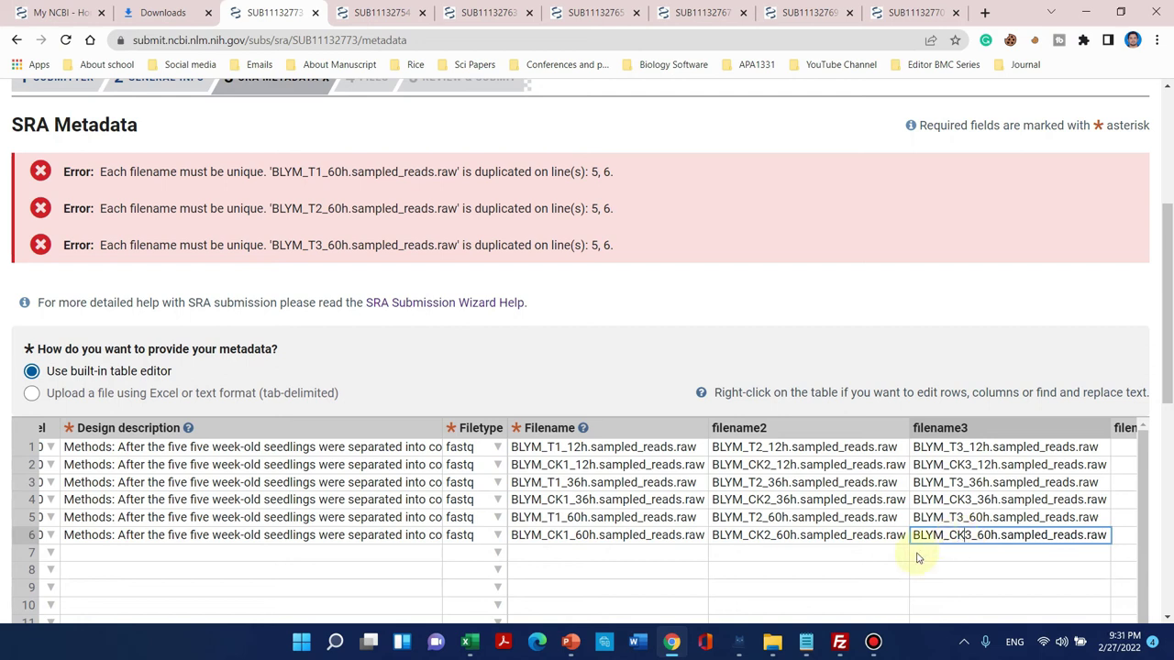
{"action": "left_click", "coordinate": [916, 563]}
{"action": "scroll", "coordinate": [799, 446], "scroll_direction": "down", "scroll_amount": 3}
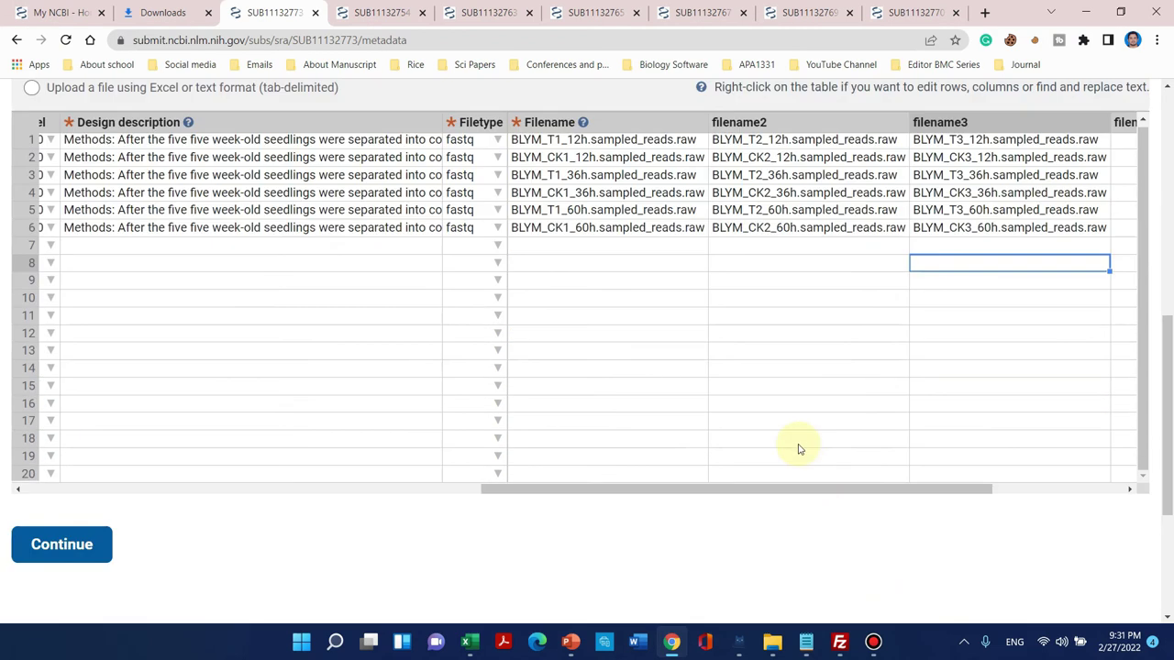
{"action": "scroll", "coordinate": [245, 551], "scroll_direction": "up", "scroll_amount": 4}
{"action": "scroll", "coordinate": [330, 273], "scroll_direction": "down", "scroll_amount": 2}
{"action": "scroll", "coordinate": [184, 179], "scroll_direction": "up", "scroll_amount": 2}
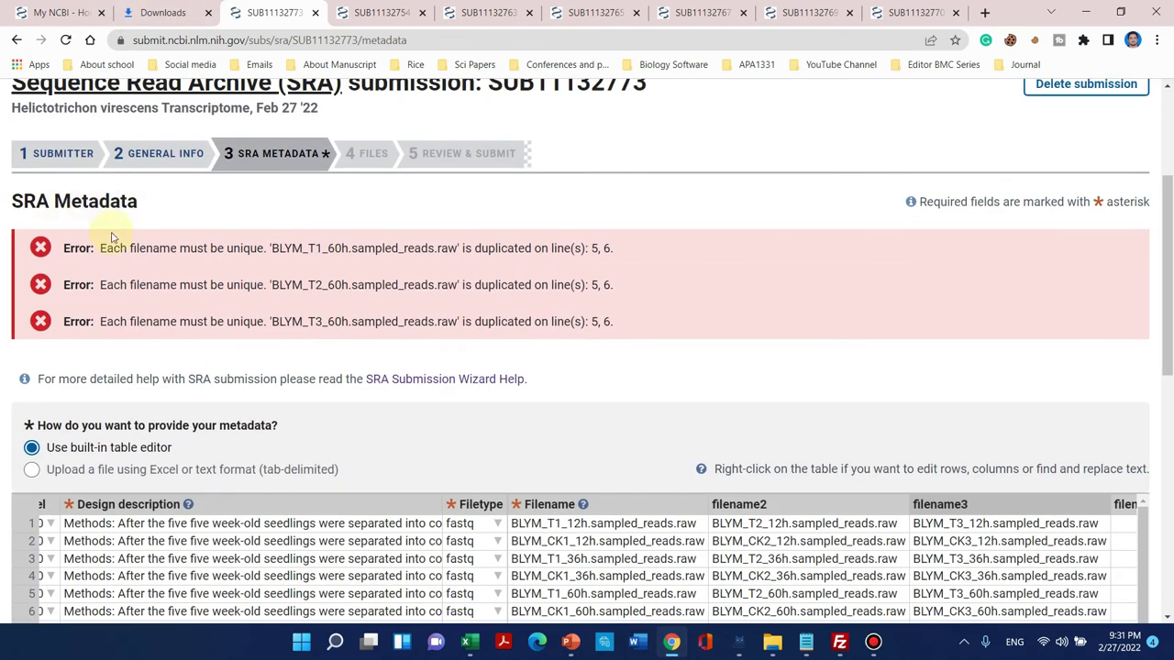
{"action": "scroll", "coordinate": [110, 236], "scroll_direction": "down", "scroll_amount": 4}
{"action": "scroll", "coordinate": [116, 538], "scroll_direction": "down", "scroll_amount": 1}
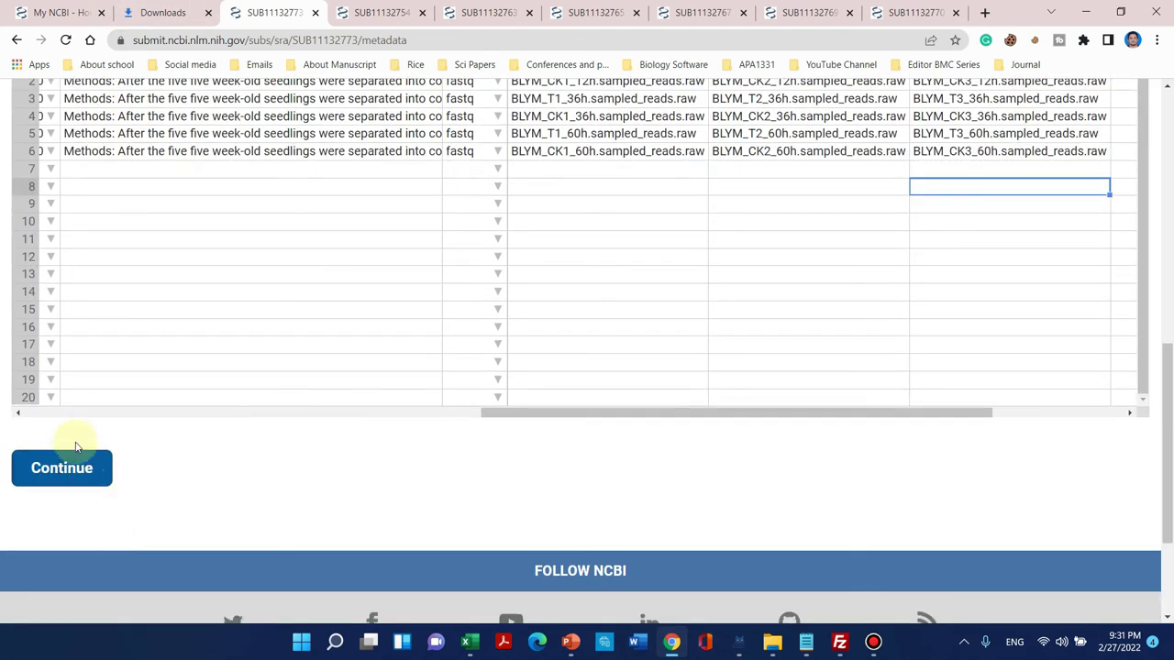
Step: Advance to the Files step, choose FTP or Aspera preload, and list preload folders showing PRJNA810780
{"action": "left_click", "coordinate": [92, 466]}
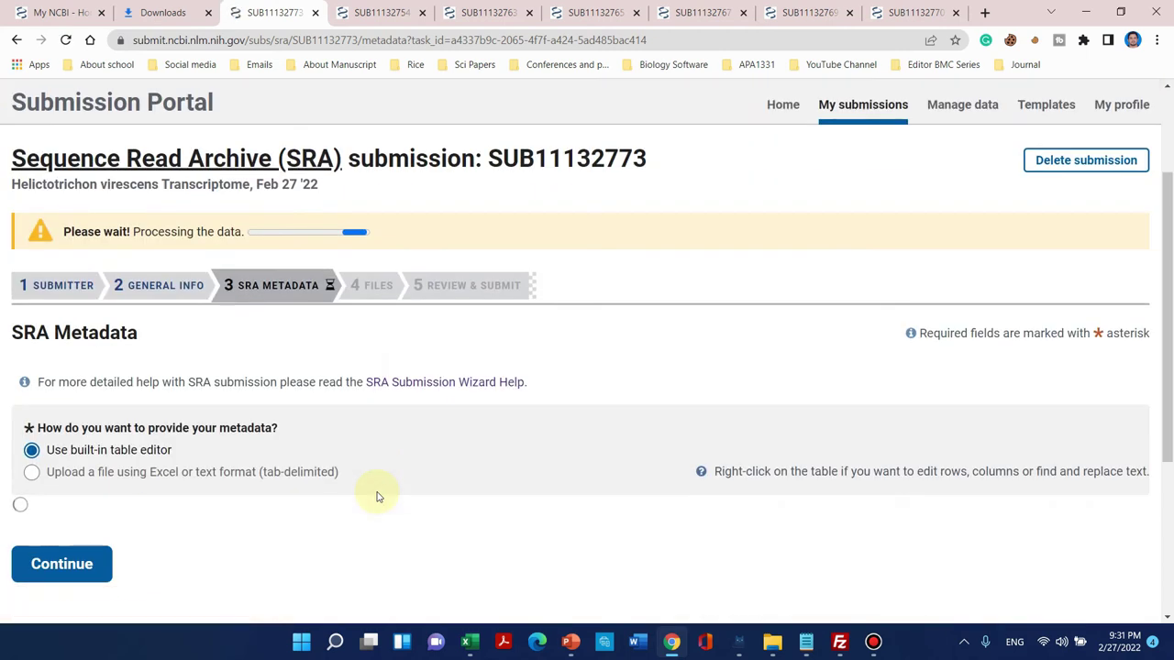
{"action": "scroll", "coordinate": [376, 496], "scroll_direction": "down", "scroll_amount": 1}
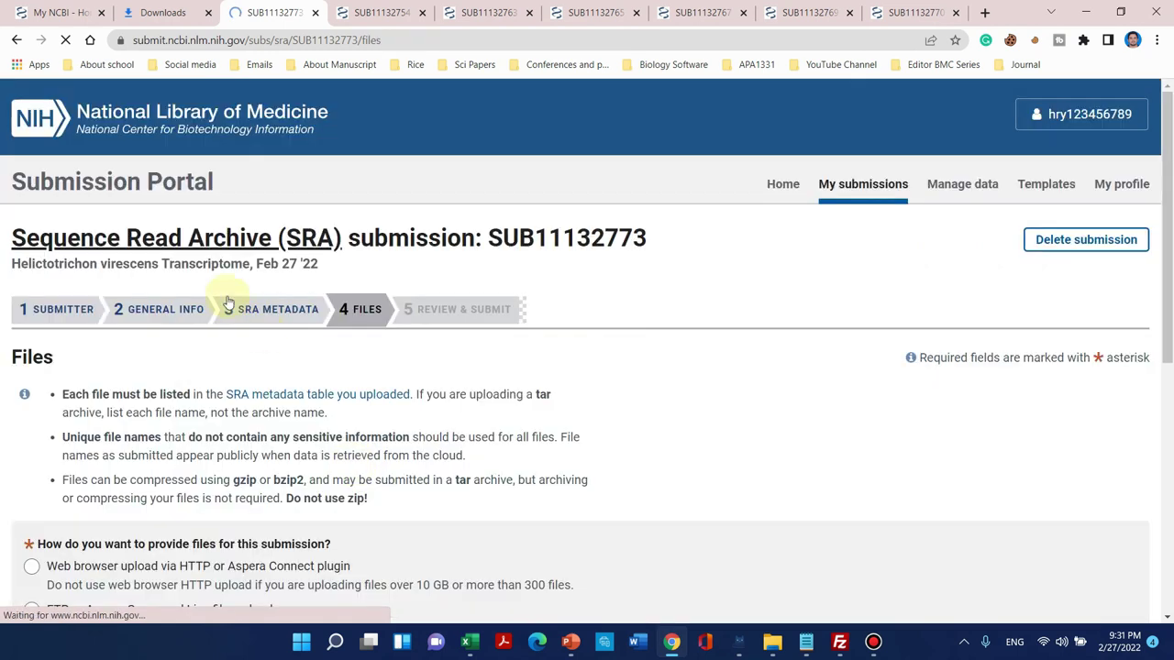
{"action": "scroll", "coordinate": [450, 362], "scroll_direction": "down", "scroll_amount": 2}
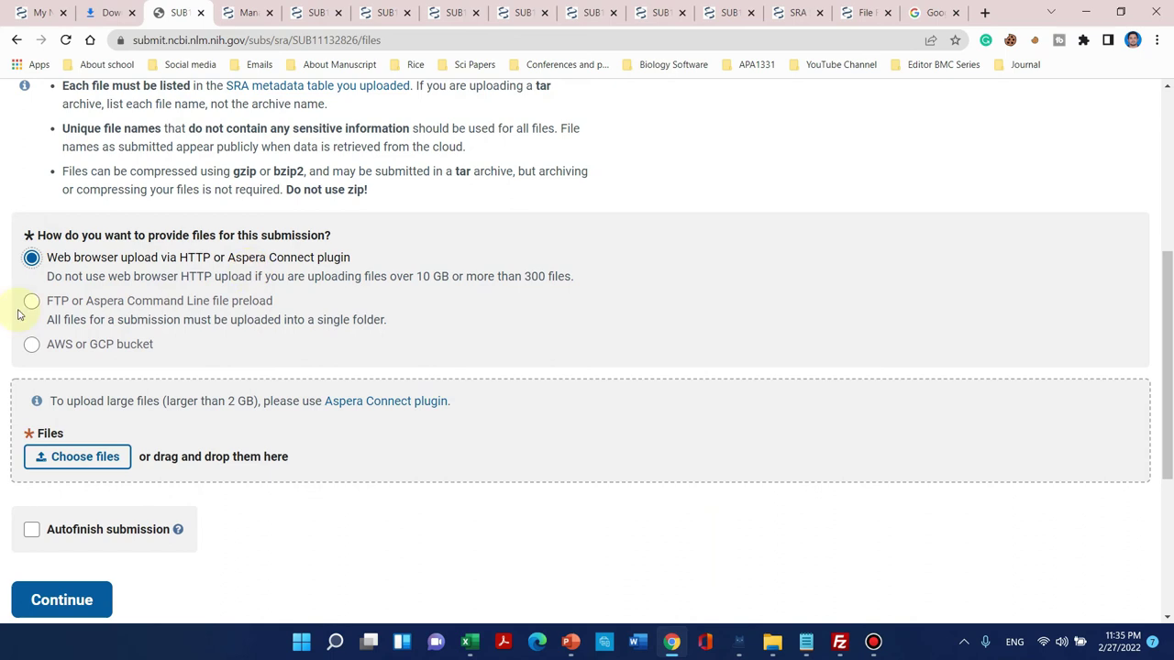
{"action": "left_click", "coordinate": [51, 307]}
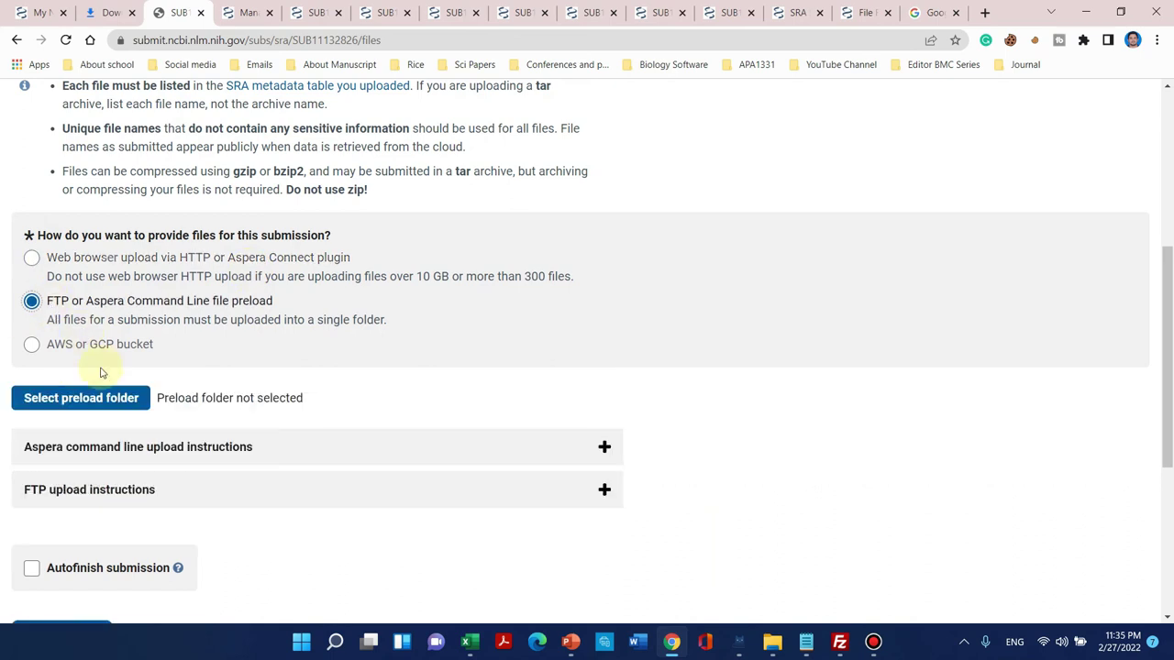
{"action": "left_click", "coordinate": [101, 398]}
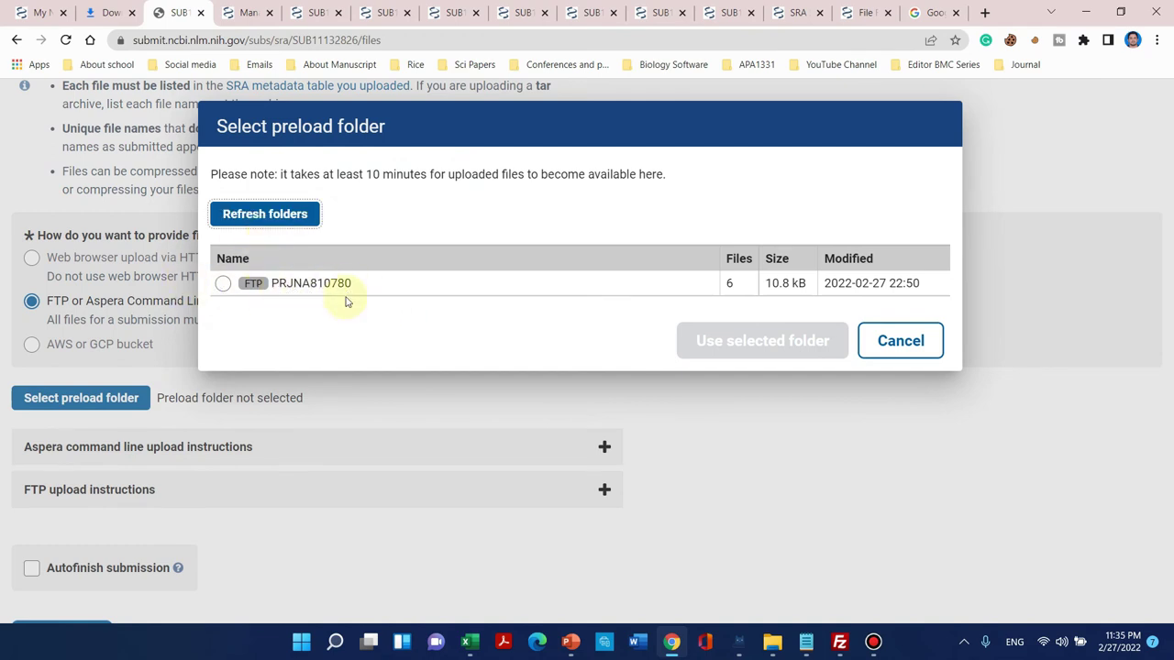
Step: Switch to web browser upload and upload all fastq files from the Desktop's New folder
{"action": "left_click", "coordinate": [900, 340]}
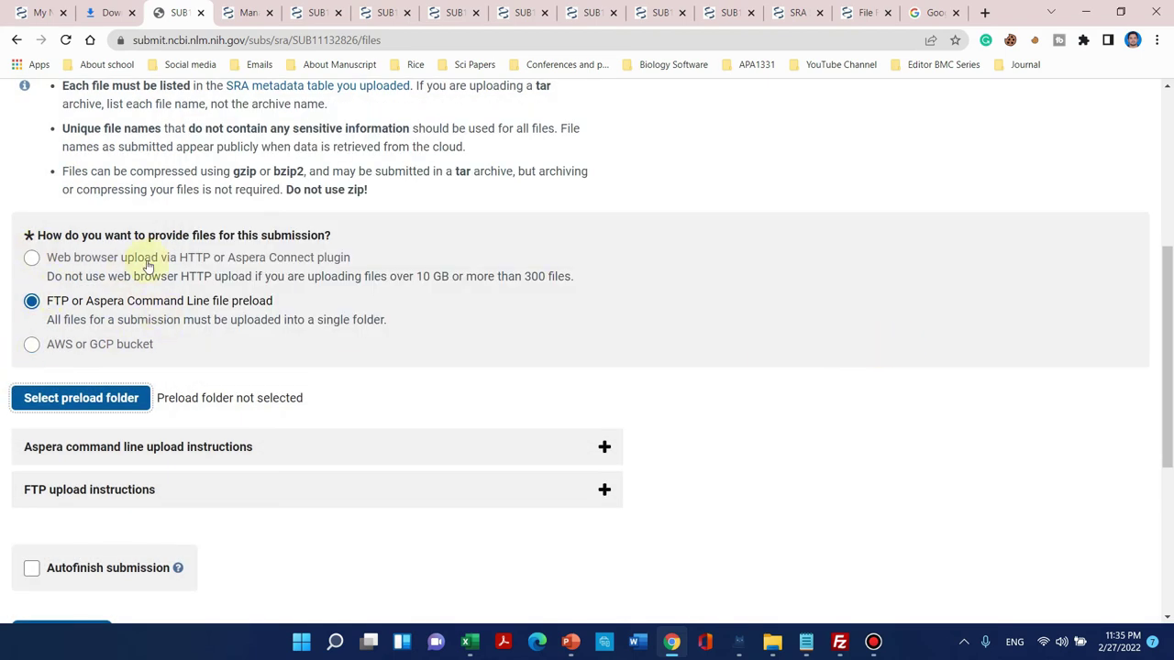
{"action": "left_click", "coordinate": [33, 260]}
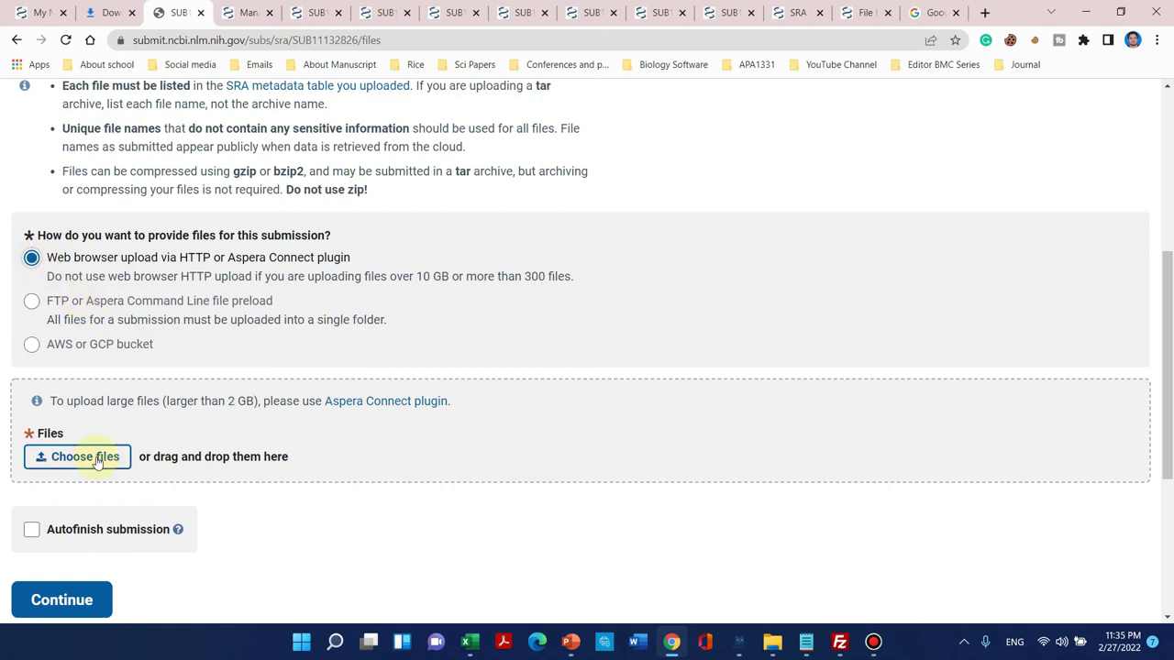
{"action": "left_click", "coordinate": [231, 465]}
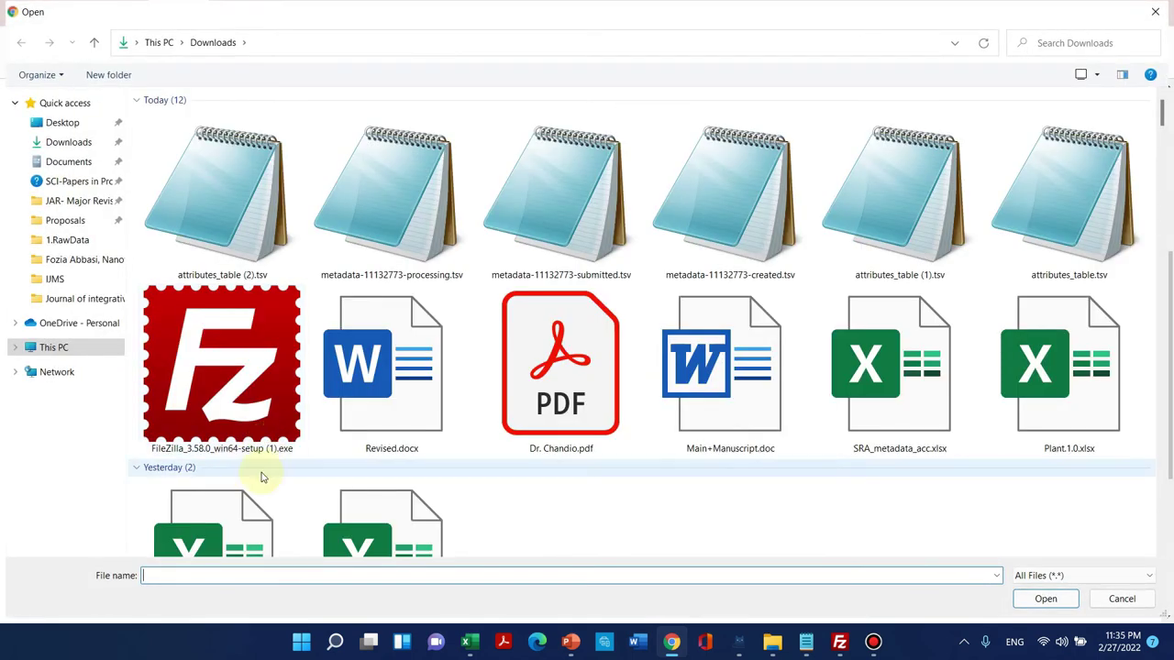
{"action": "left_click", "coordinate": [90, 127]}
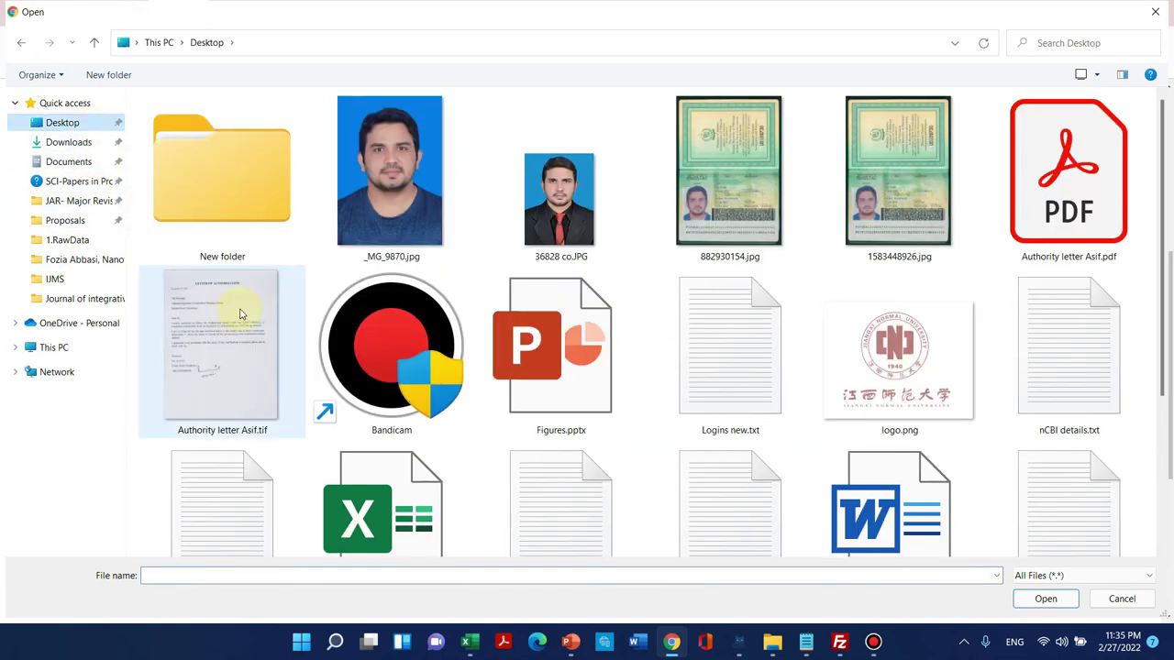
{"action": "double_click", "coordinate": [250, 191]}
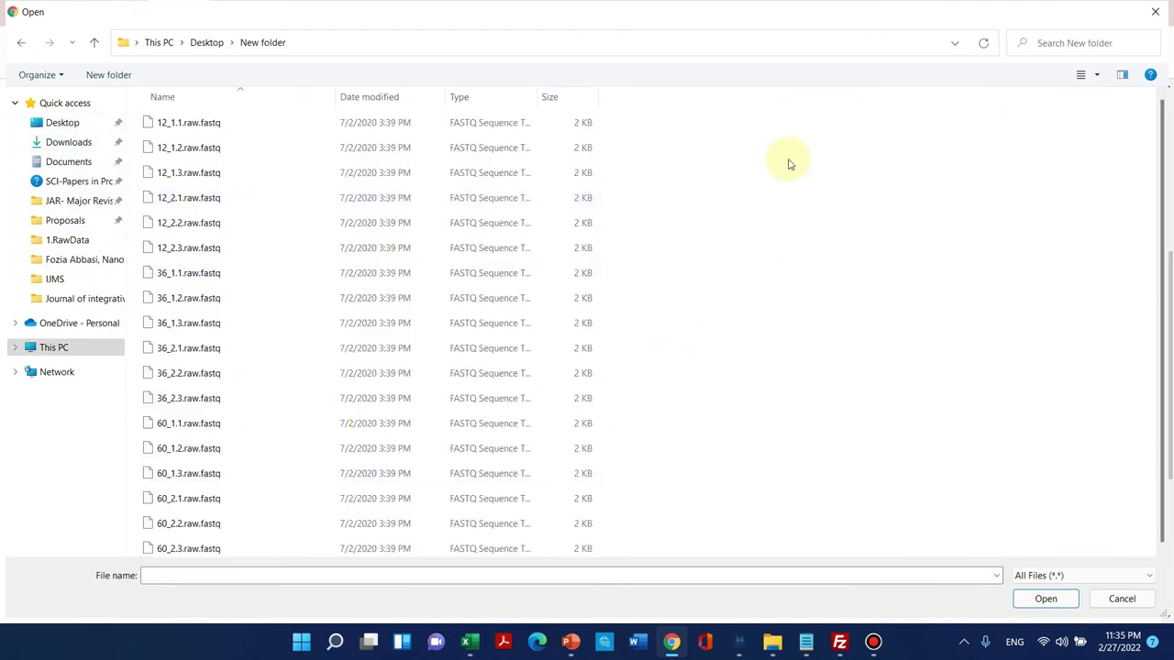
{"action": "left_click_drag", "start_coordinate": [722, 119], "coordinate": [142, 632]}
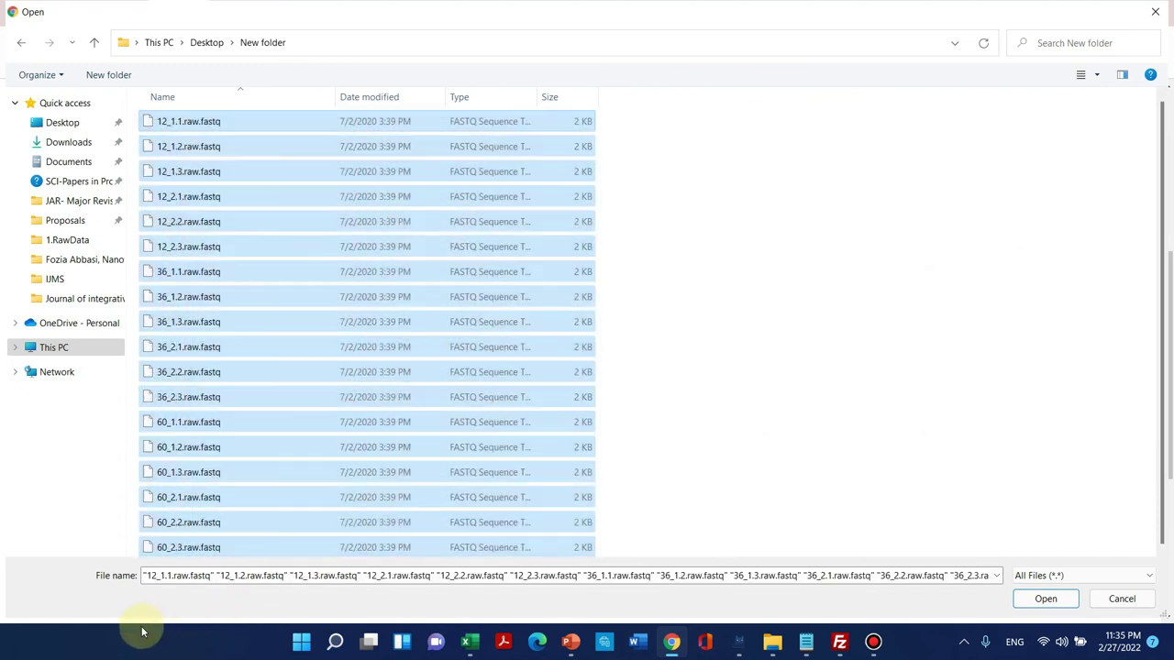
{"action": "left_click", "coordinate": [1045, 599]}
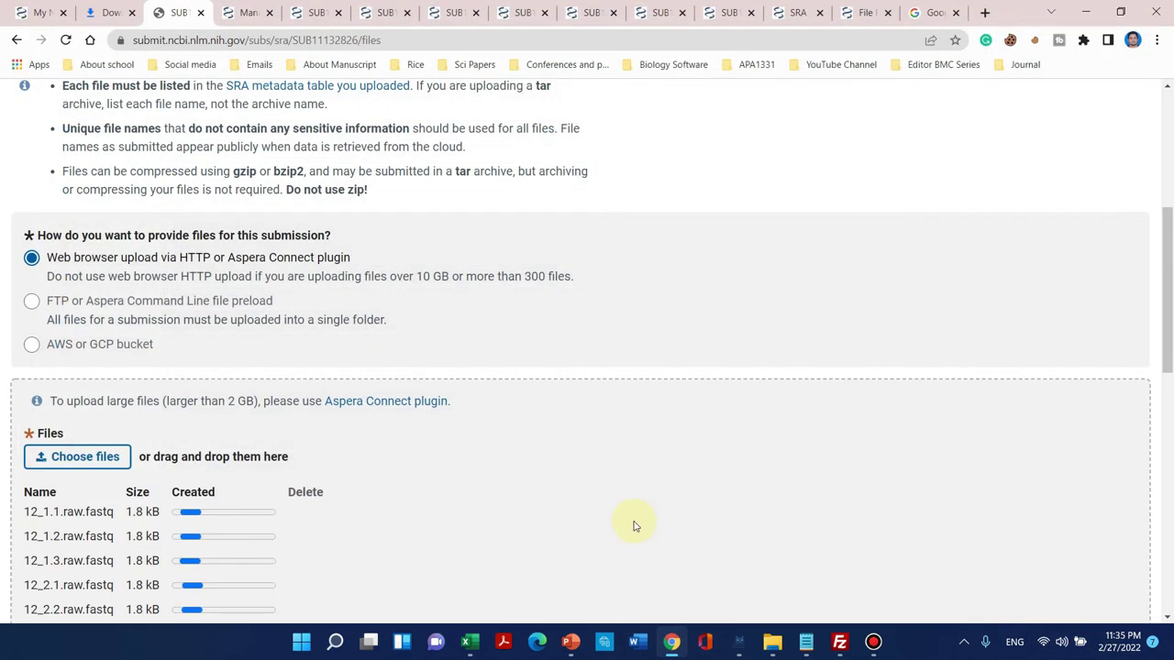
Step: Scroll through the eighteen uploaded 1.8 kB .raw.fastq files
{"action": "scroll", "coordinate": [633, 486], "scroll_direction": "down", "scroll_amount": 3}
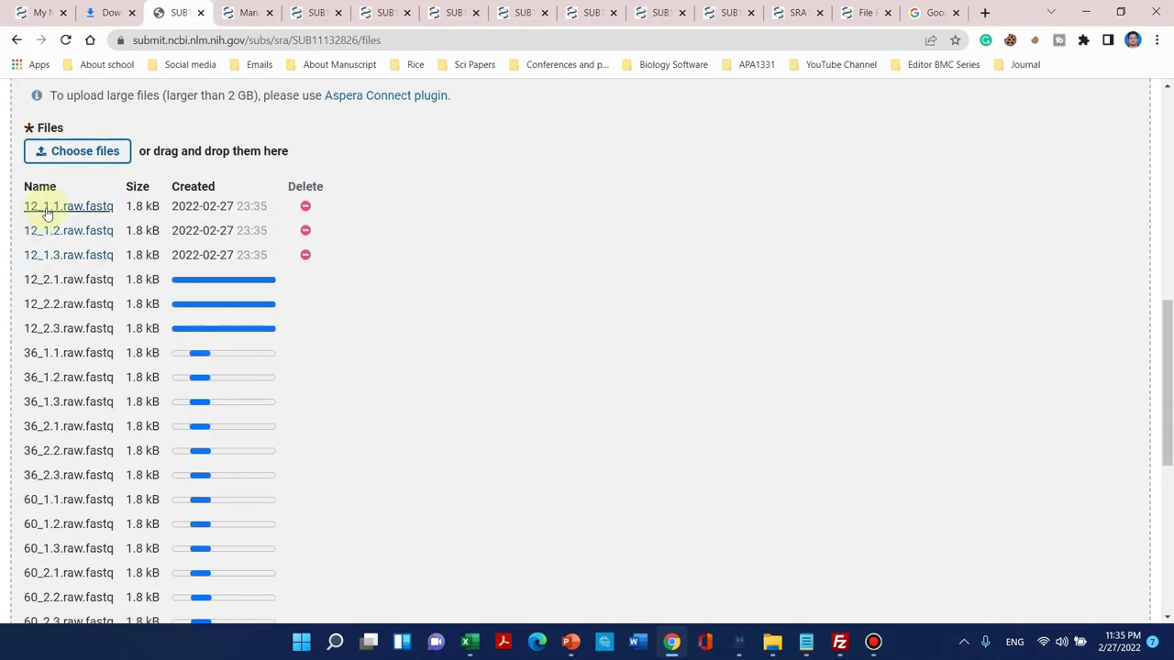
{"action": "scroll", "coordinate": [50, 342], "scroll_direction": "down", "scroll_amount": 1}
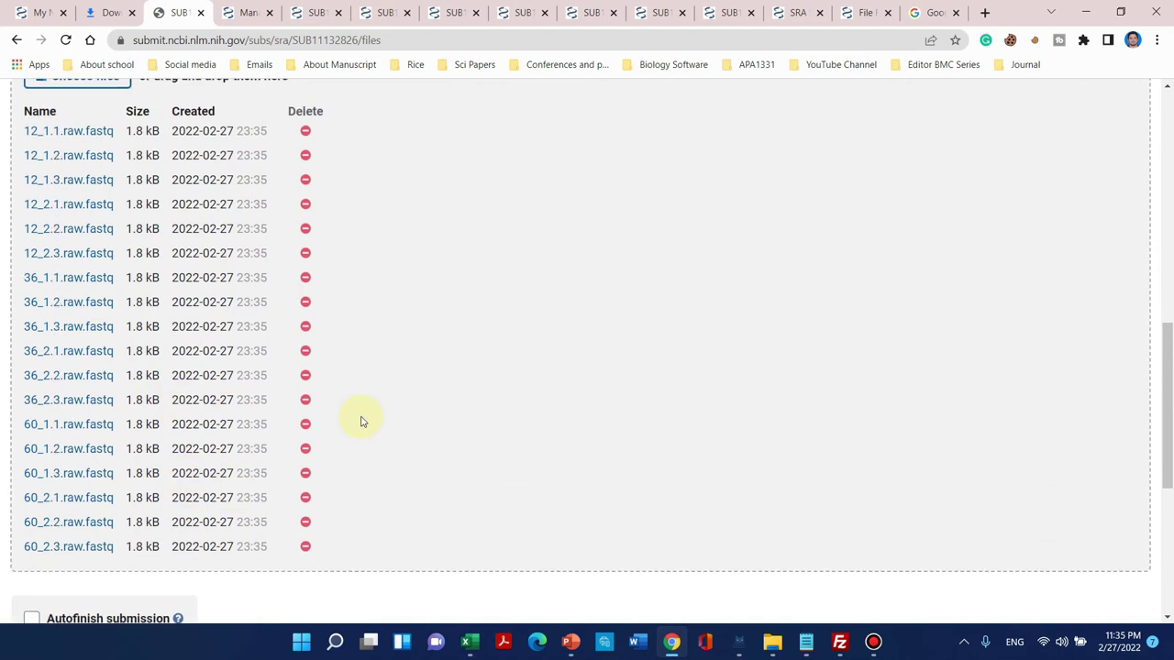
{"action": "scroll", "coordinate": [361, 422], "scroll_direction": "up", "scroll_amount": 3}
{"action": "scroll", "coordinate": [340, 393], "scroll_direction": "down", "scroll_amount": 4}
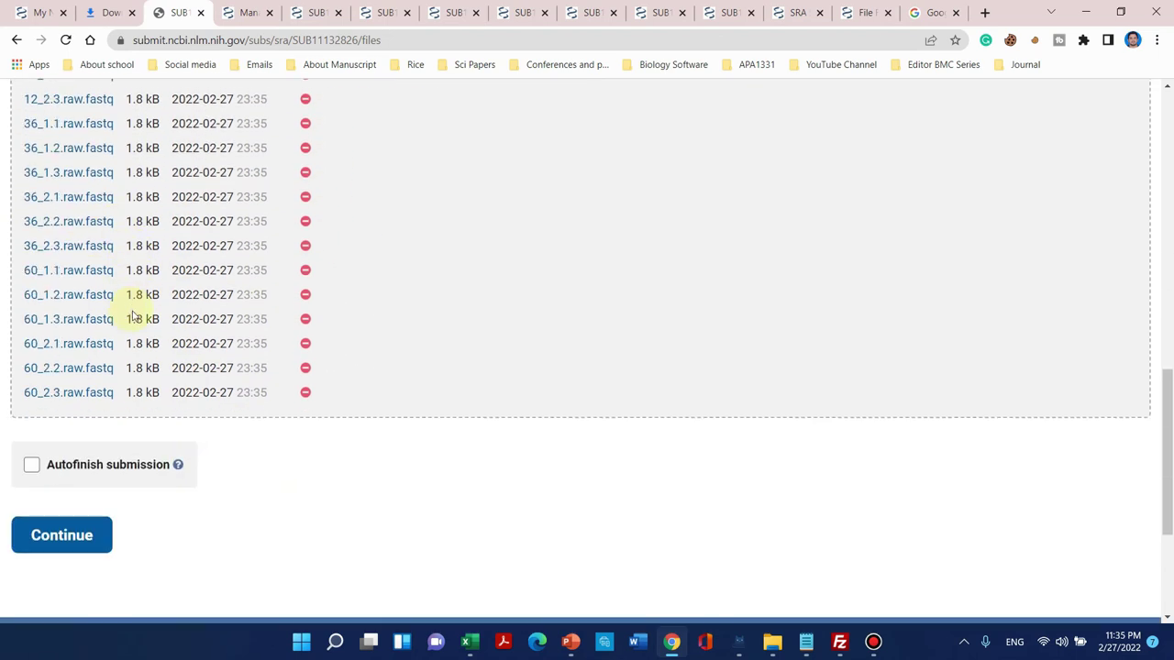
{"action": "scroll", "coordinate": [388, 419], "scroll_direction": "up", "scroll_amount": 3}
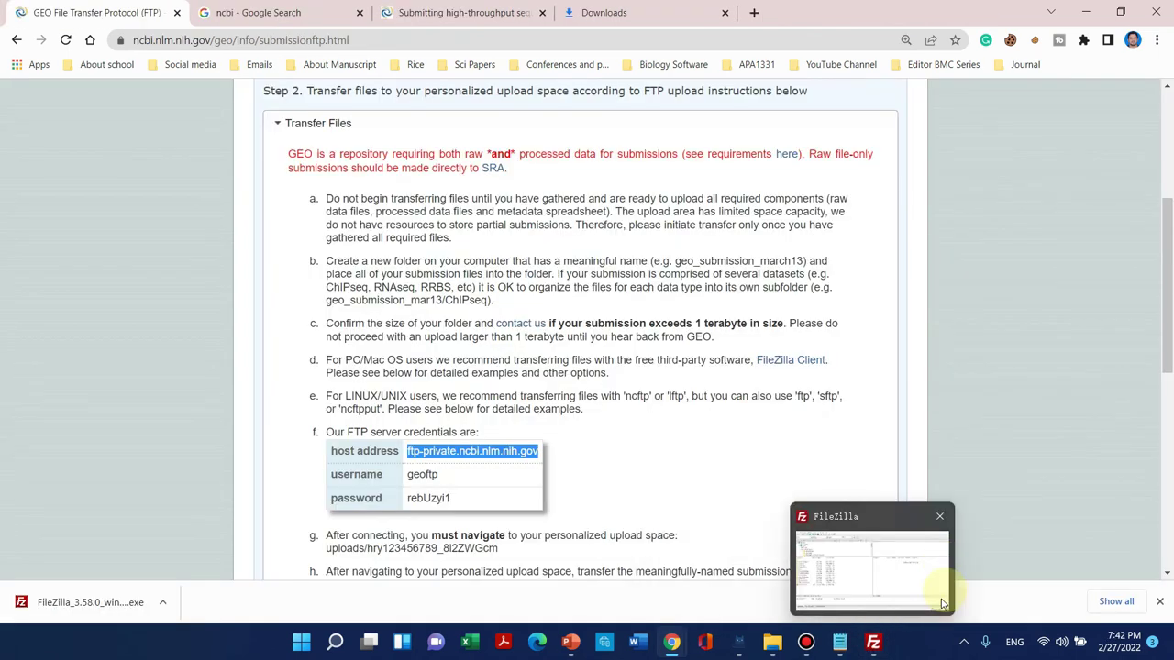
Step: Check the GEO page's FTP credentials against the host, username, password and folder saved in nCBI details.txt, then bring up FileZilla
{"action": "double_click", "coordinate": [424, 475]}
{"action": "left_click_drag", "start_coordinate": [417, 498], "coordinate": [597, 535]}
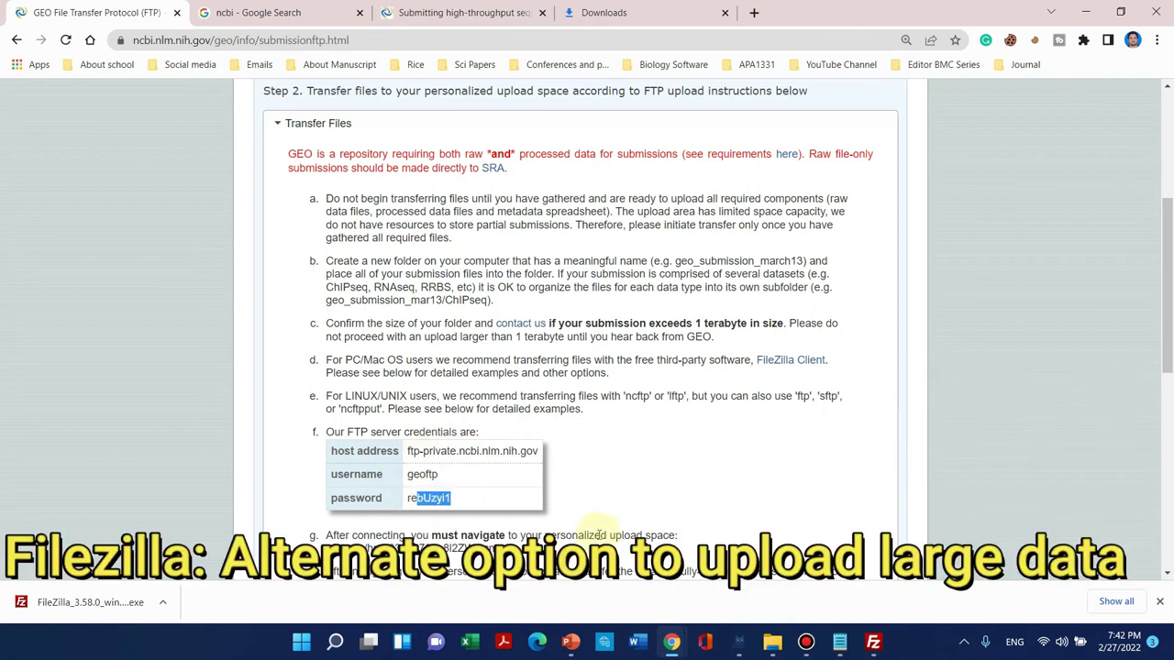
{"action": "left_click", "coordinate": [839, 642]}
{"action": "left_click", "coordinate": [501, 113]}
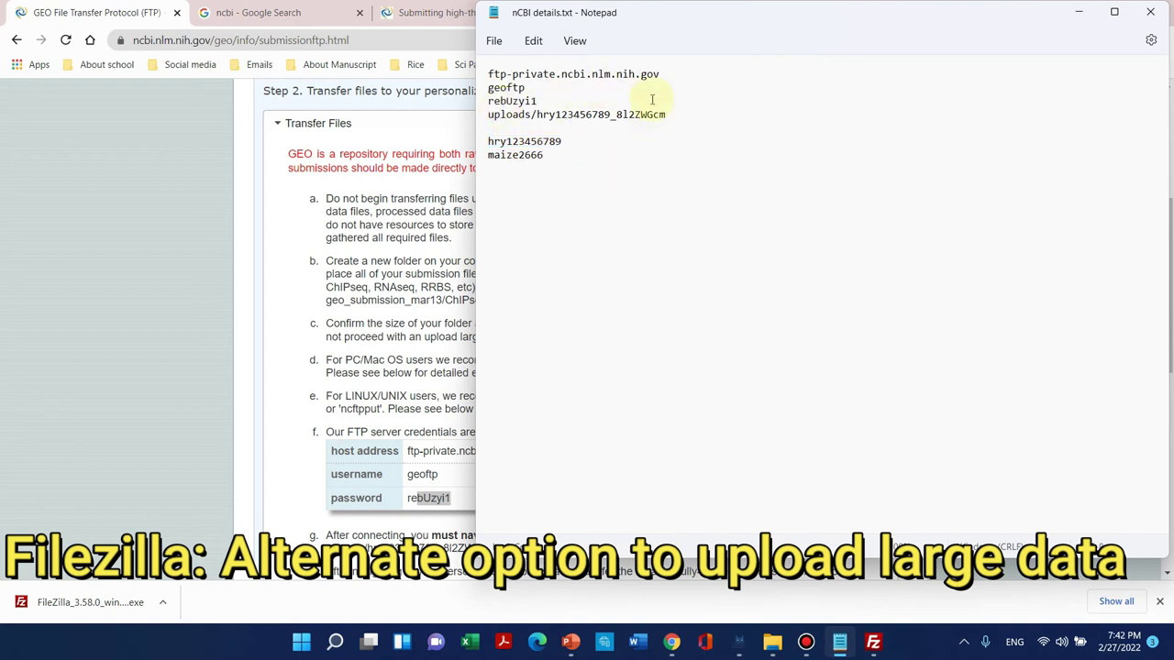
{"action": "left_click_drag", "start_coordinate": [659, 75], "coordinate": [498, 64]}
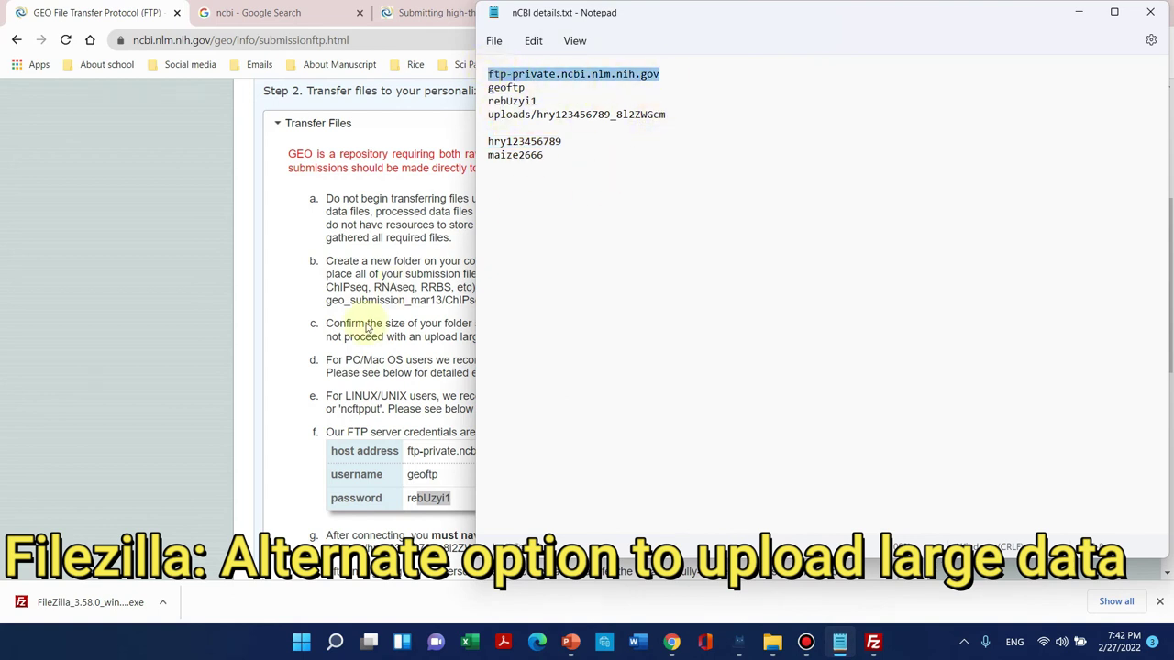
{"action": "left_click_drag", "start_coordinate": [530, 88], "coordinate": [483, 107]}
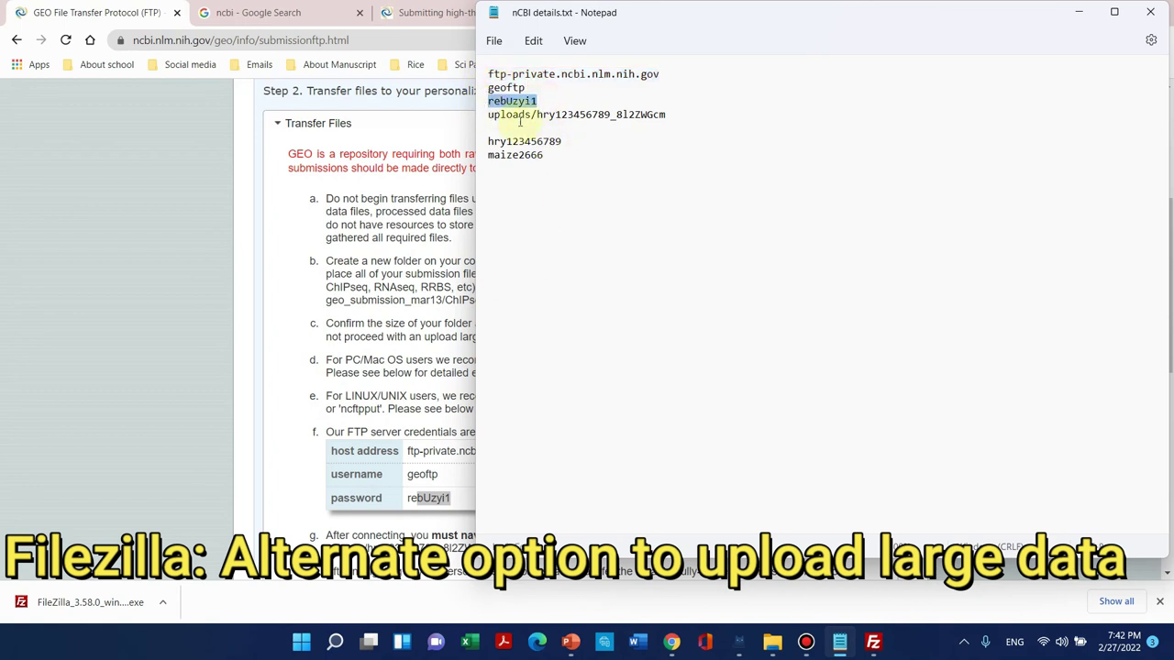
{"action": "left_click_drag", "start_coordinate": [667, 119], "coordinate": [496, 108]}
{"action": "left_click", "coordinate": [699, 150]}
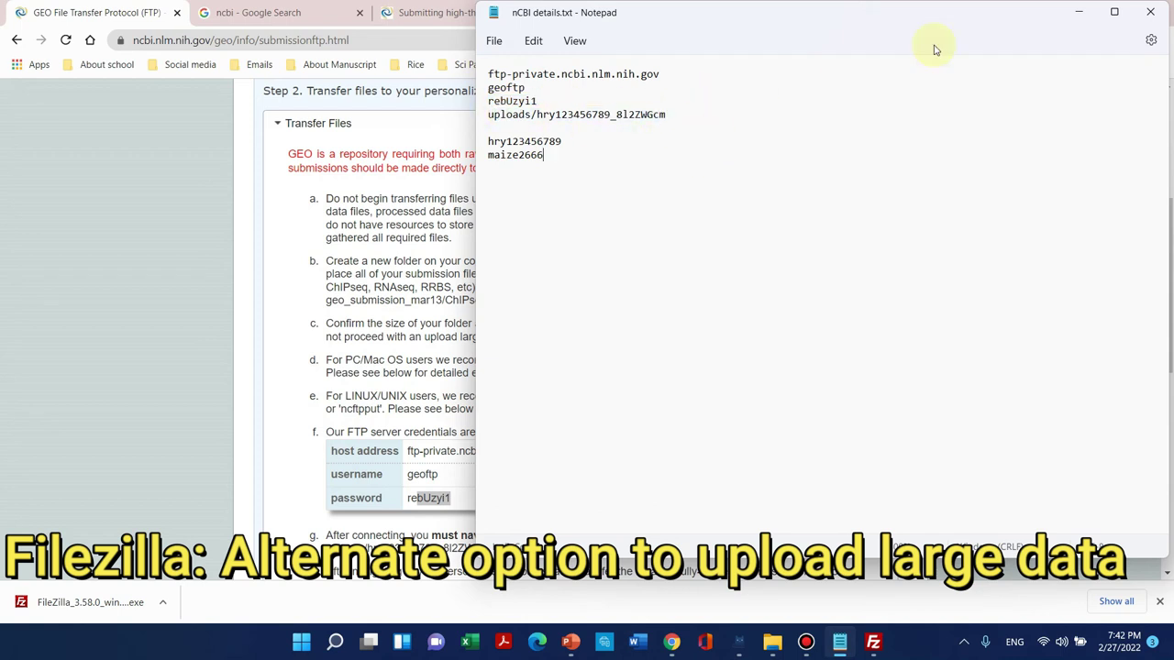
{"action": "left_click", "coordinate": [1082, 18]}
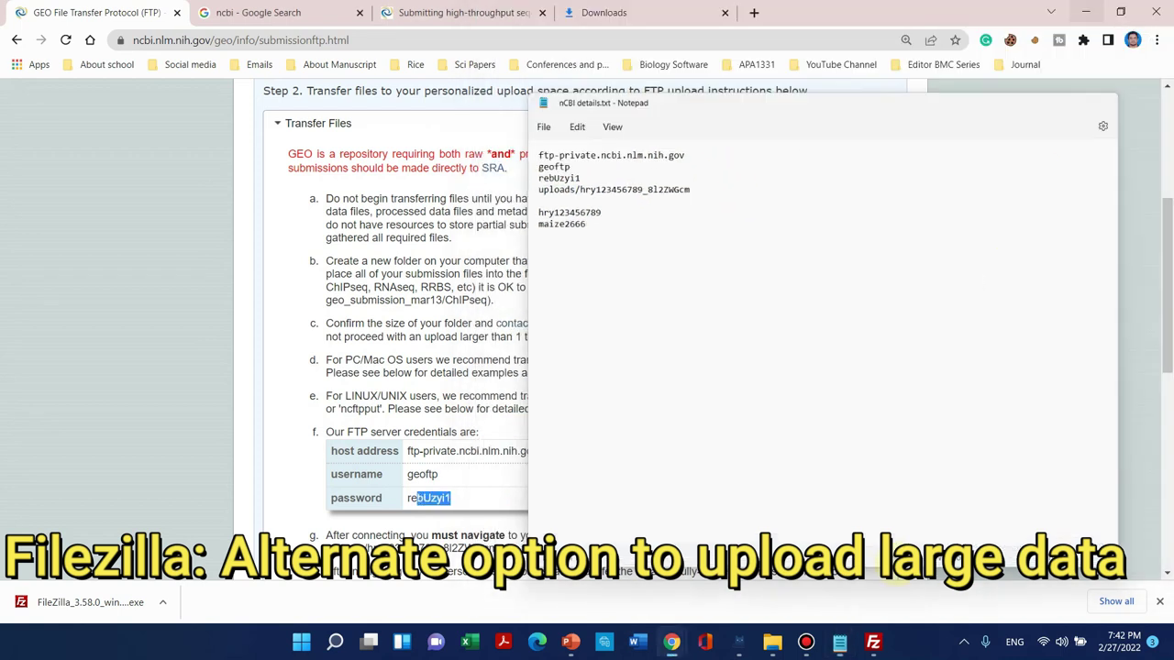
{"action": "left_click", "coordinate": [872, 642]}
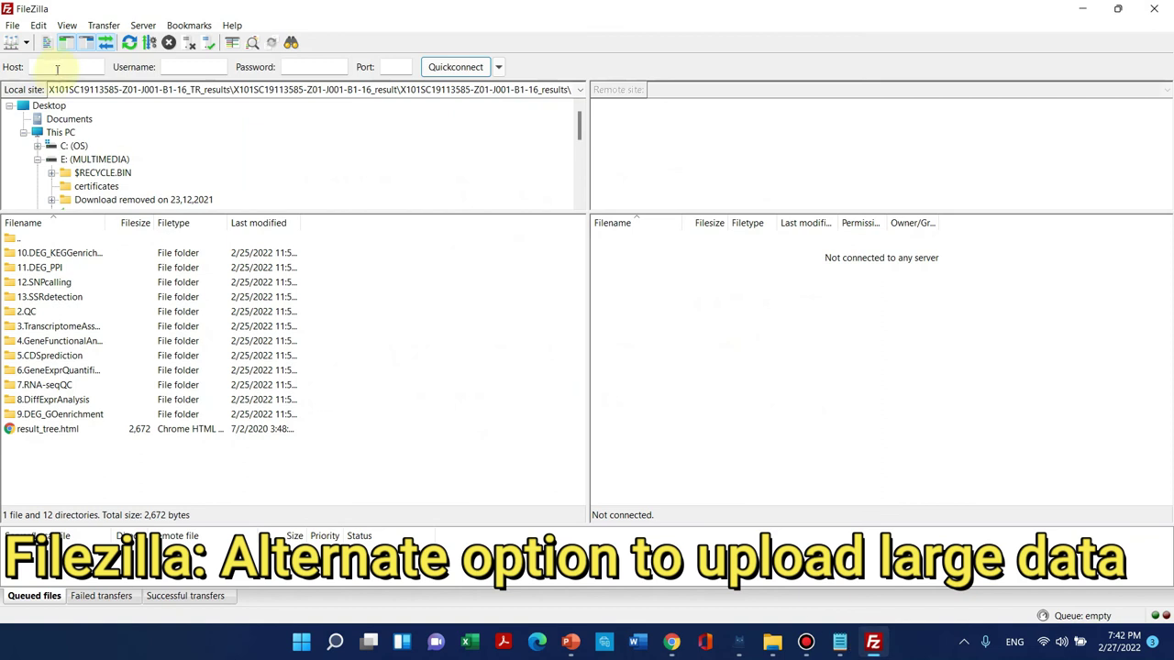
Step: Paste the ftp-private.ncbi.nlm.nih.gov host address from the note into FileZilla's Host field
{"action": "left_click", "coordinate": [205, 64]}
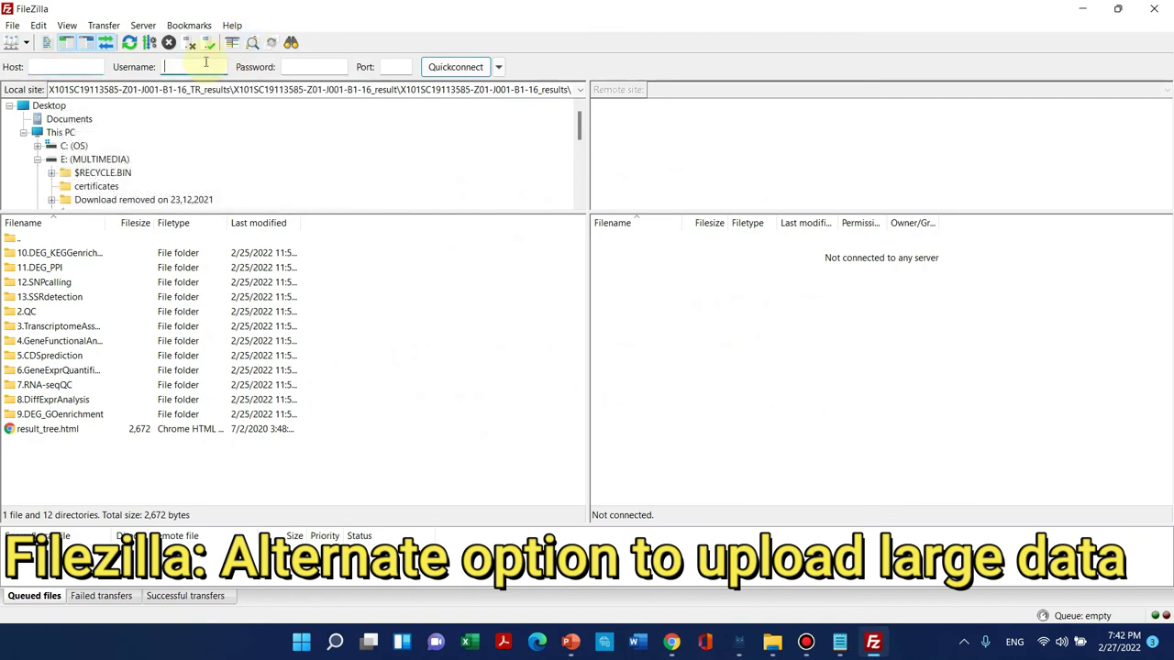
{"action": "left_click", "coordinate": [320, 66]}
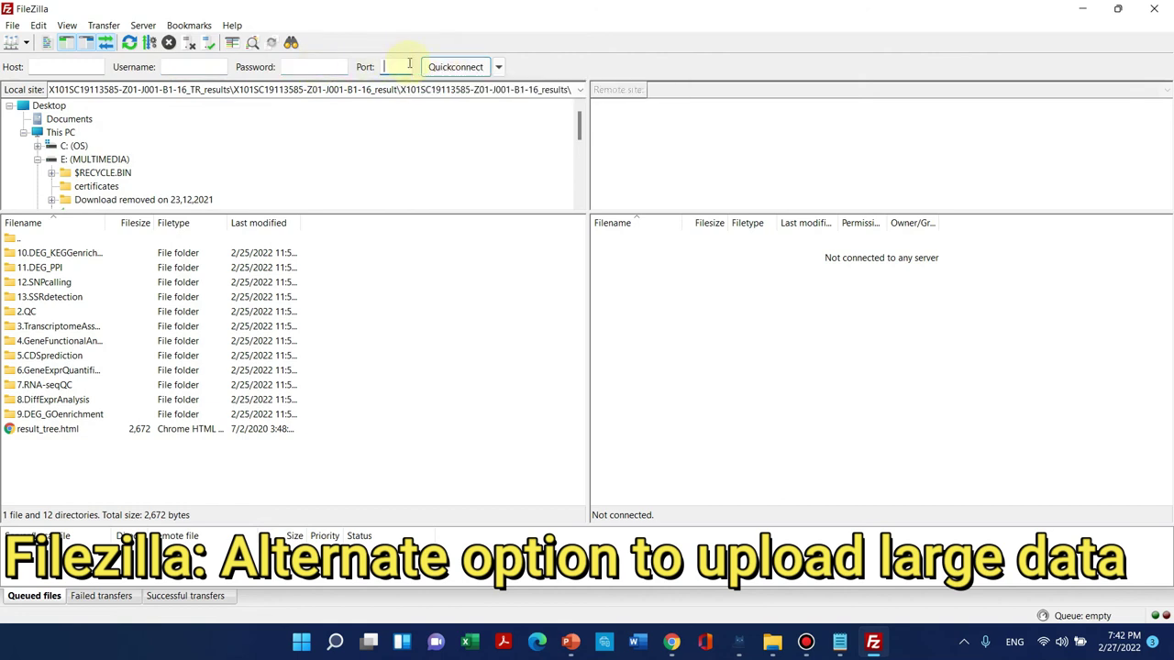
{"action": "left_click", "coordinate": [87, 68]}
{"action": "left_click", "coordinate": [188, 68]}
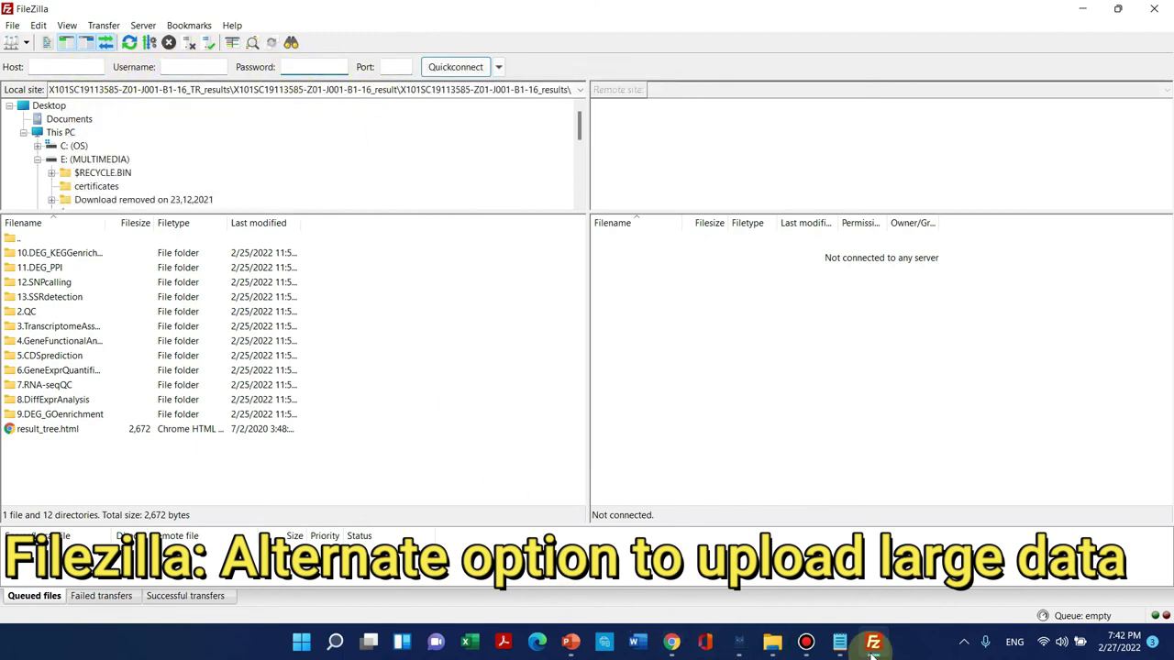
{"action": "left_click", "coordinate": [839, 644]}
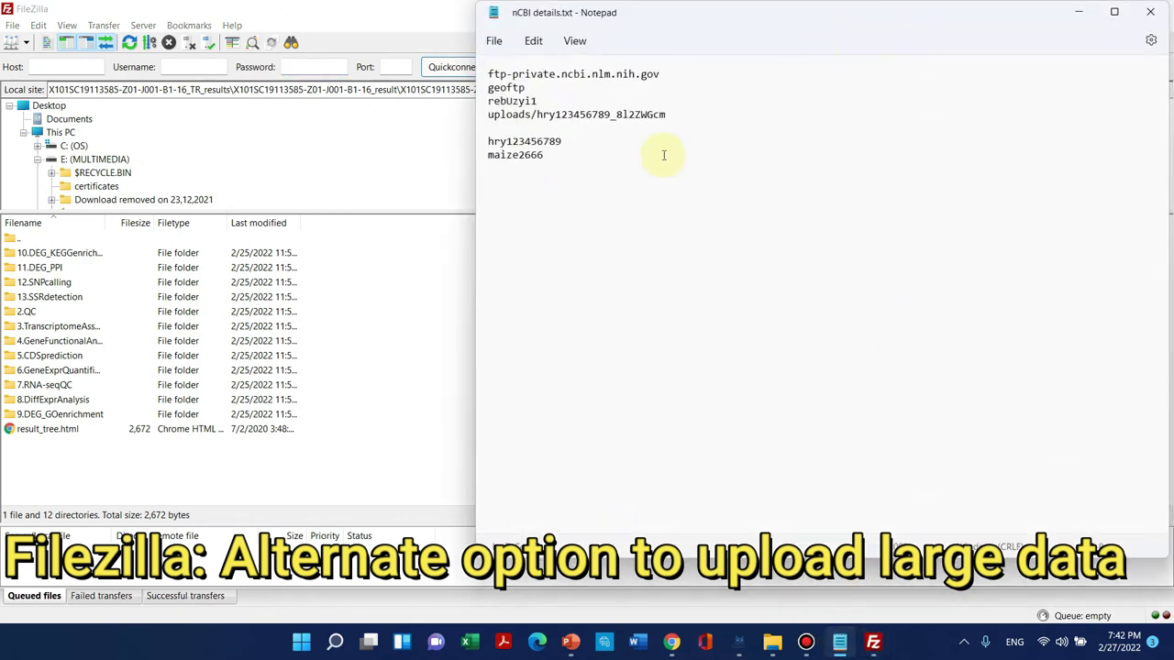
{"action": "left_click_drag", "start_coordinate": [595, 55], "coordinate": [488, 73]}
{"action": "key", "text": "ctrl+c"}
{"action": "left_click", "coordinate": [57, 66]}
{"action": "key", "text": "ctrl+v"}
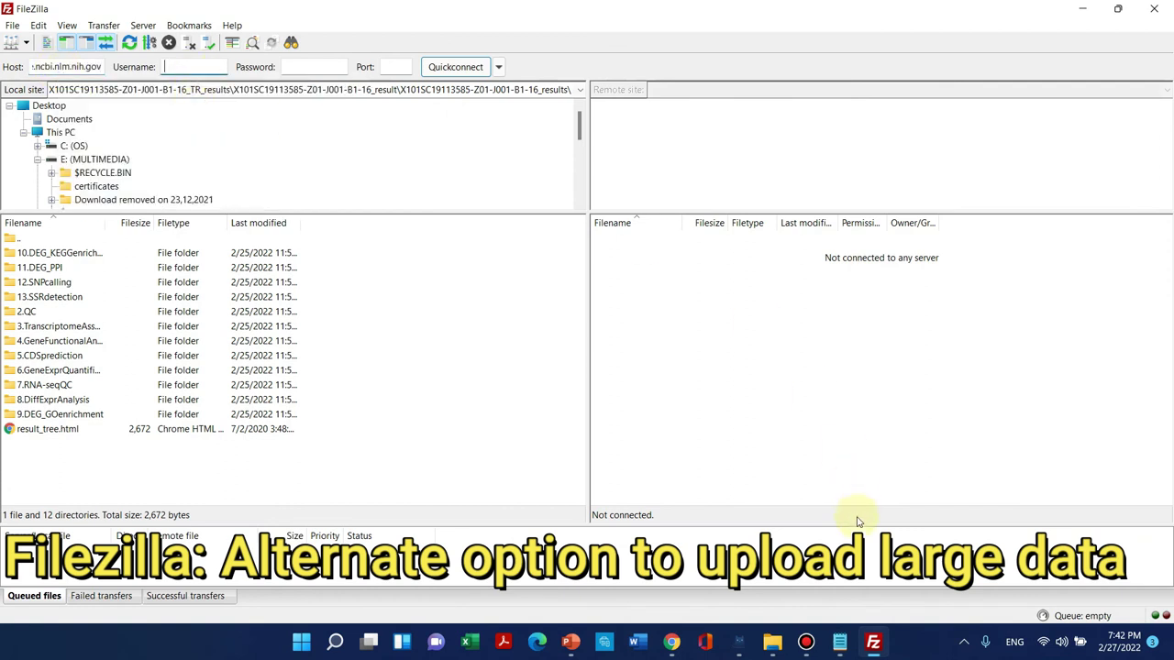
Step: Copy the FTP username and password from the note into FileZilla's Username and Password fields
{"action": "left_click", "coordinate": [872, 639]}
{"action": "left_click_drag", "start_coordinate": [523, 87], "coordinate": [479, 98]}
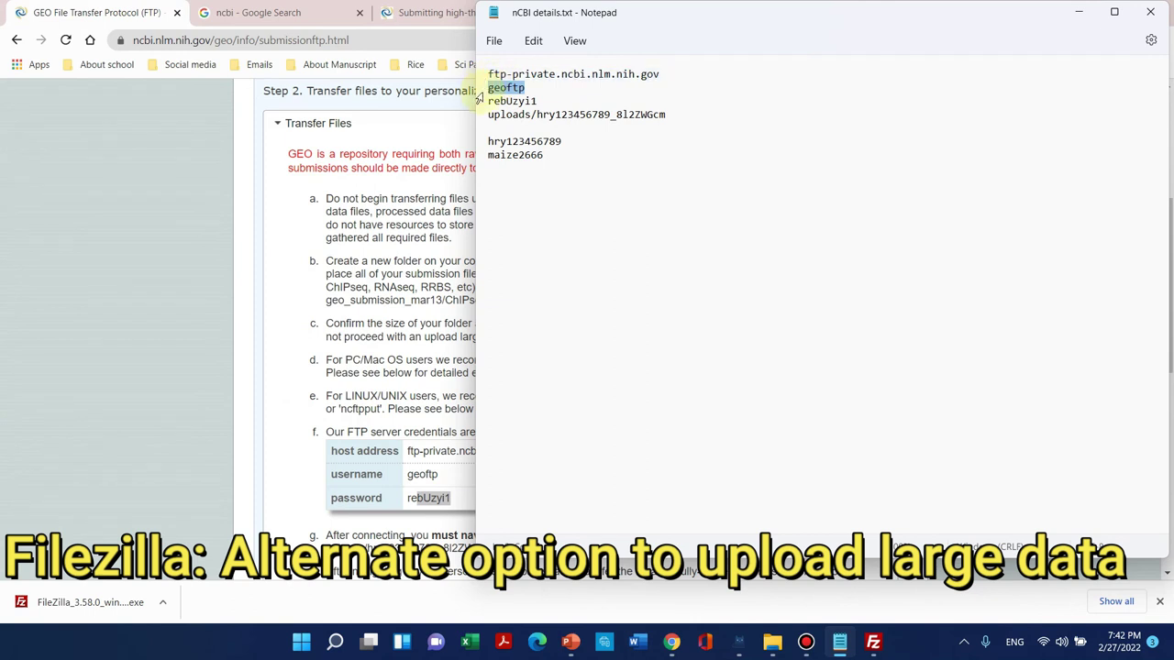
{"action": "left_click", "coordinate": [1078, 12]}
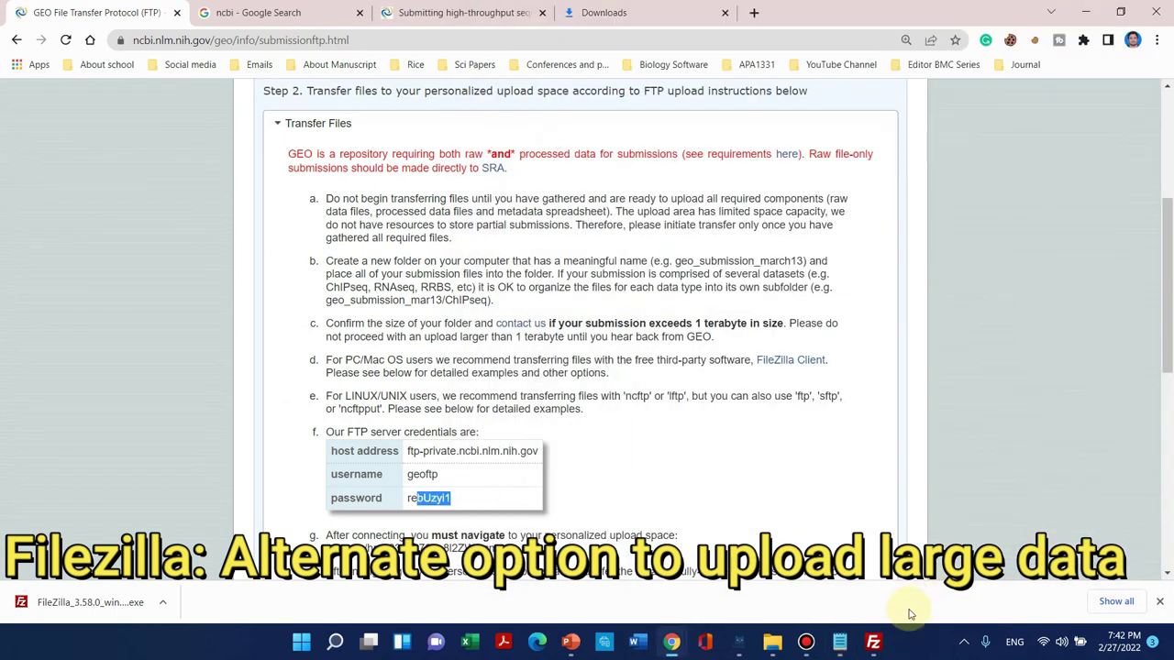
{"action": "left_click", "coordinate": [873, 639]}
{"action": "key", "text": "ctrl+v"}
{"action": "left_click", "coordinate": [311, 67]}
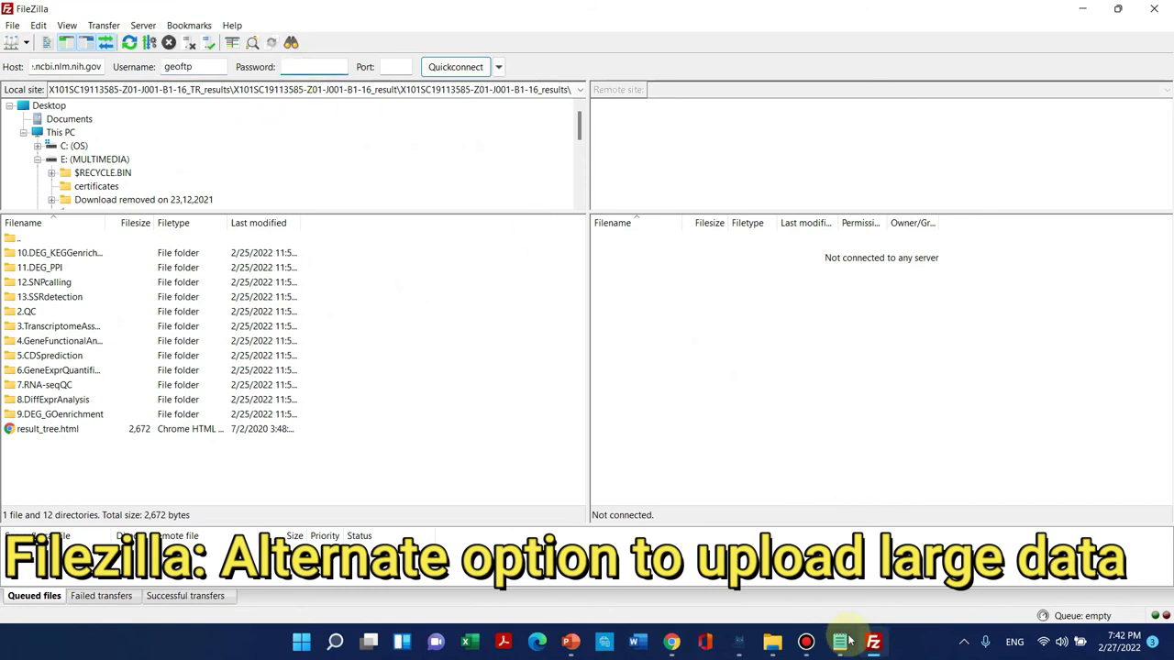
{"action": "left_click", "coordinate": [839, 641]}
{"action": "left_click_drag", "start_coordinate": [541, 101], "coordinate": [487, 104]}
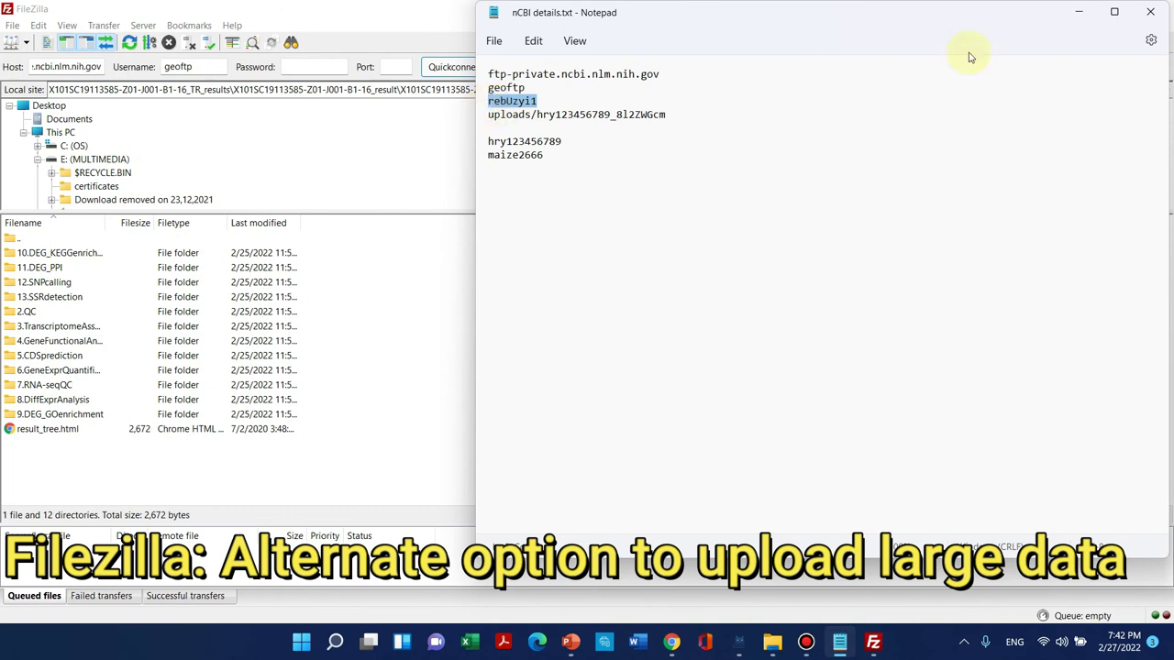
{"action": "left_click", "coordinate": [1076, 12]}
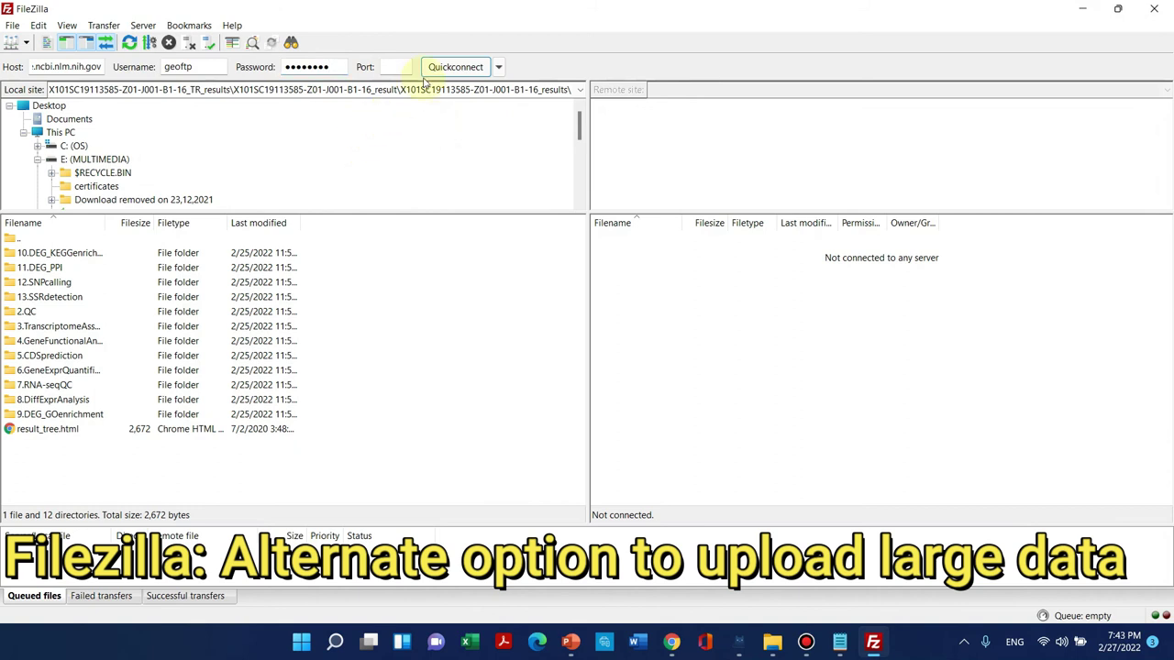
Step: Quickconnect FileZilla to the NCBI FTP server
{"action": "left_click", "coordinate": [483, 63]}
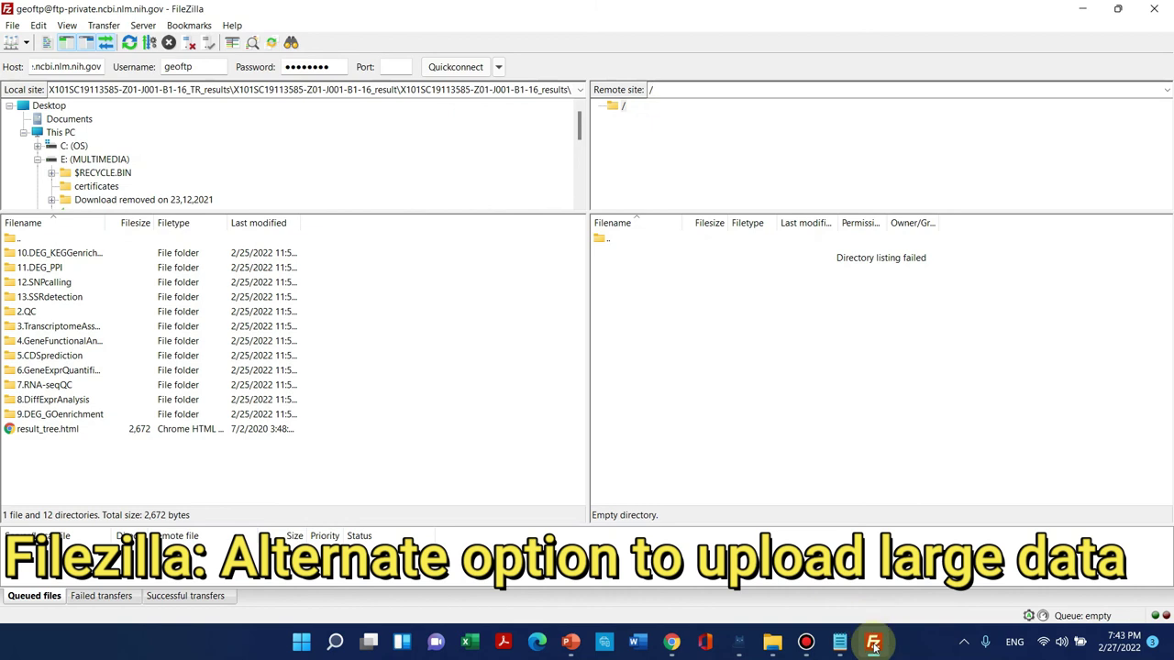
{"action": "left_click", "coordinate": [671, 641]}
{"action": "left_click", "coordinate": [847, 605]}
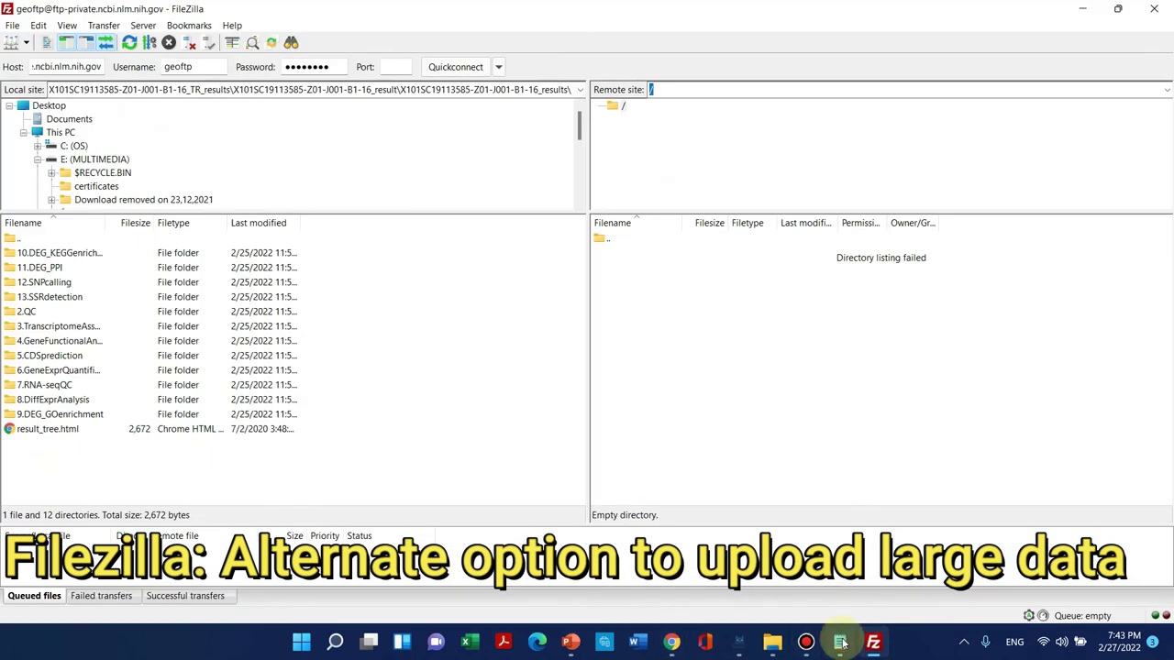
Step: Open the personal upload folder via the Remote site box and select the X101SC19113585-Z01-J001-B1-16_result folder
{"action": "left_click", "coordinate": [839, 642]}
{"action": "left_click_drag", "start_coordinate": [667, 115], "coordinate": [488, 117]}
{"action": "right_click", "coordinate": [528, 121]}
{"action": "left_click", "coordinate": [592, 194]}
{"action": "left_click", "coordinate": [1078, 11]}
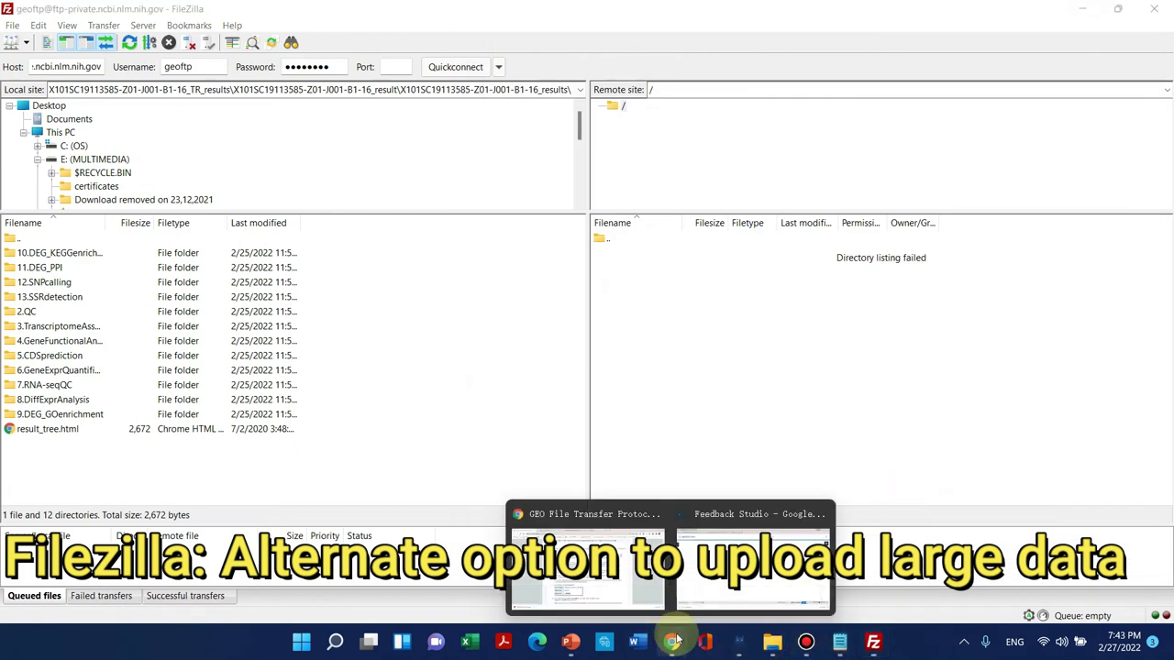
{"action": "left_click", "coordinate": [874, 644]}
{"action": "left_click", "coordinate": [722, 91]}
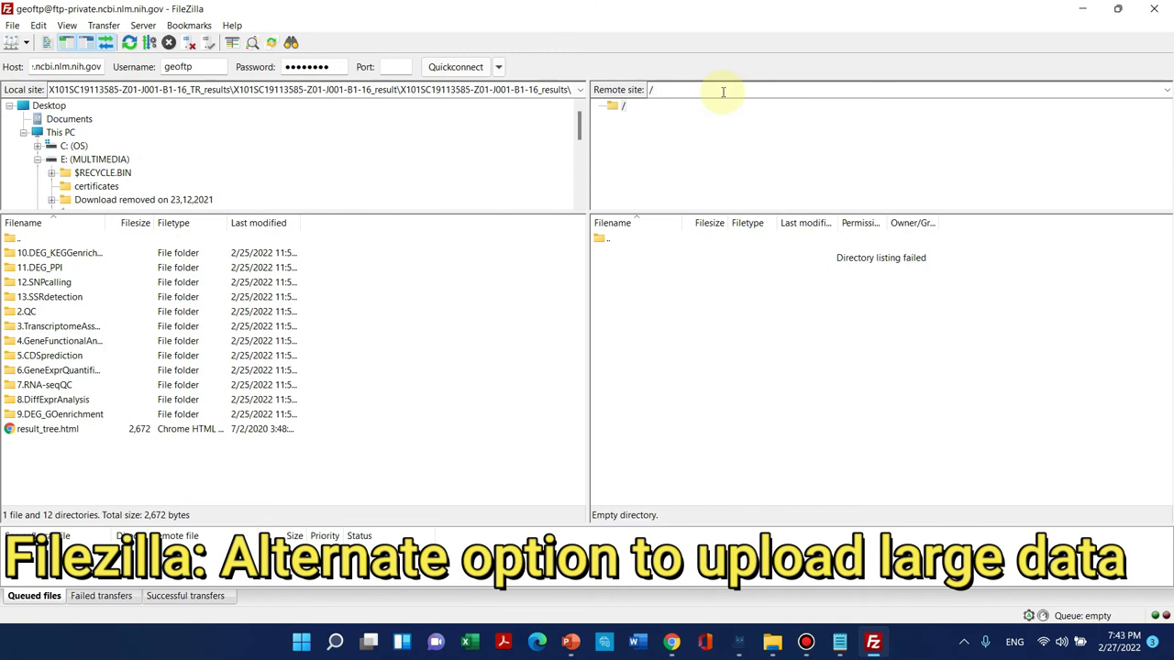
{"action": "key", "text": "ctrl+v"}
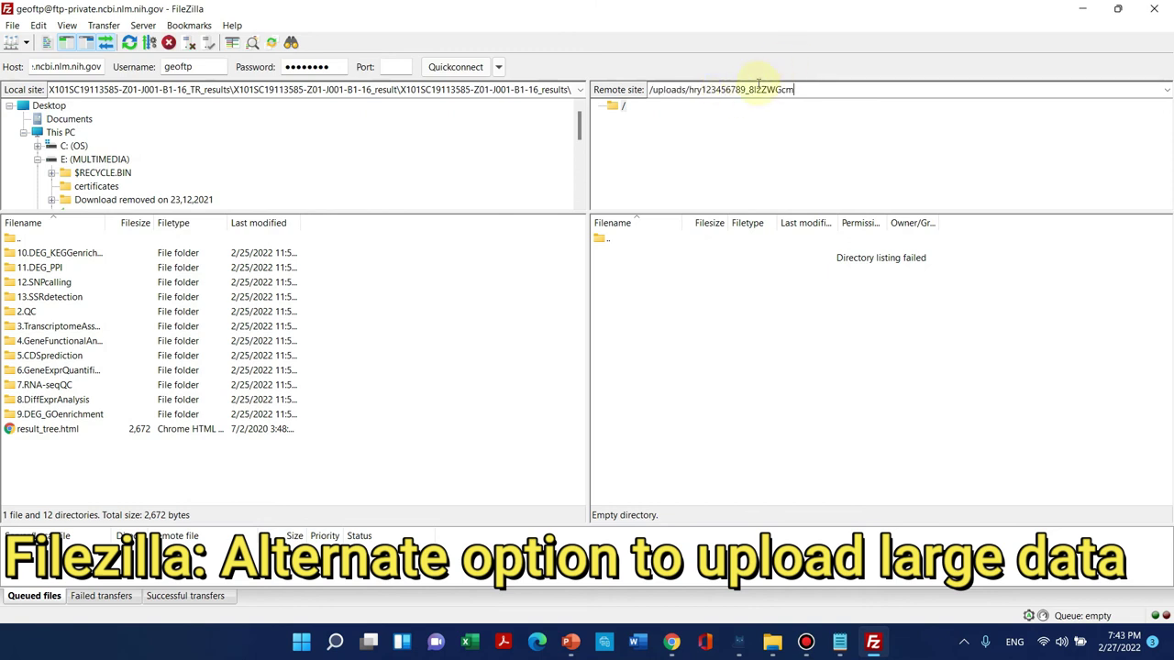
{"action": "key", "text": "Return"}
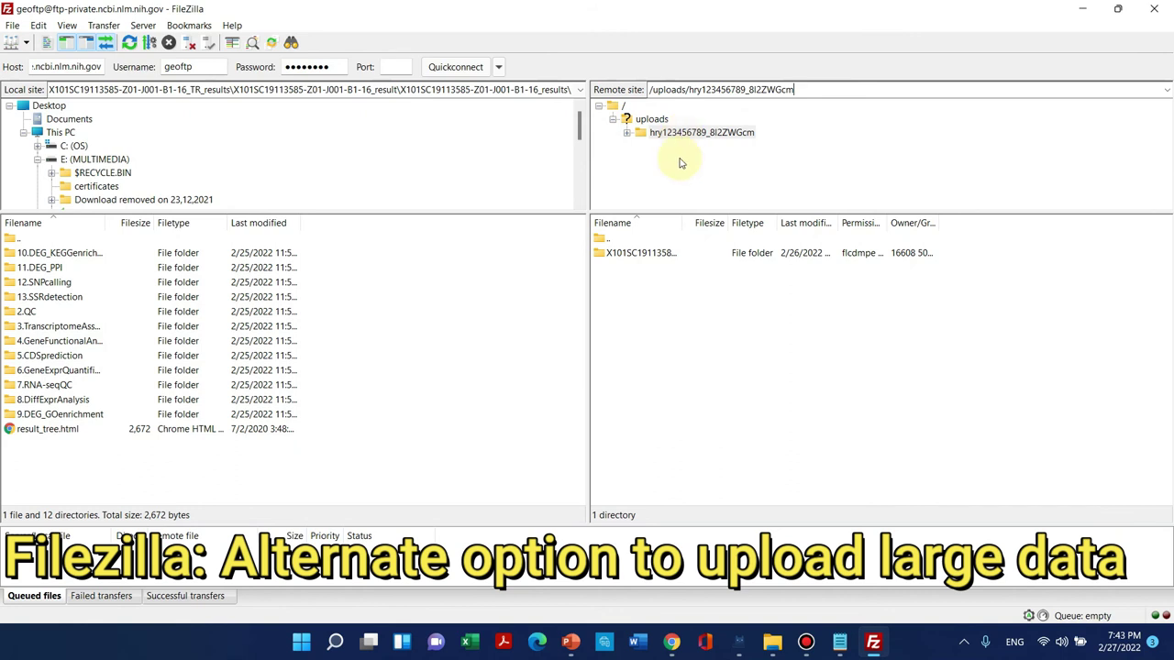
{"action": "left_click", "coordinate": [659, 257]}
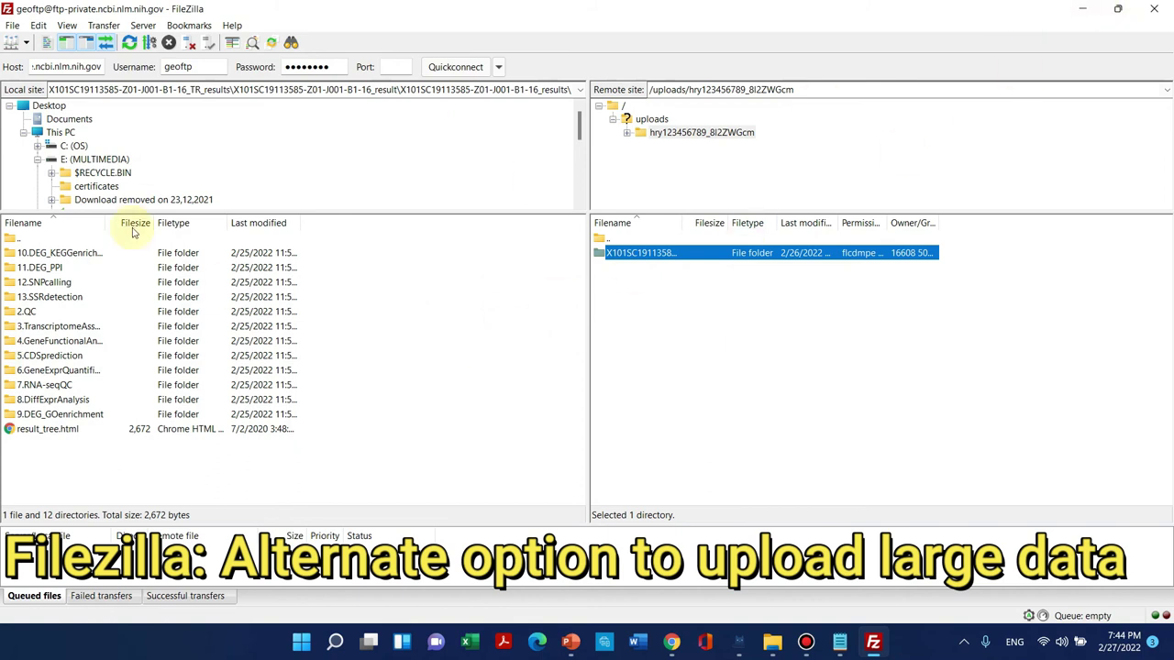
Step: Open the MULTIMEDIA (E:) drive in a maximized File Explorer window
{"action": "left_click", "coordinate": [1082, 8]}
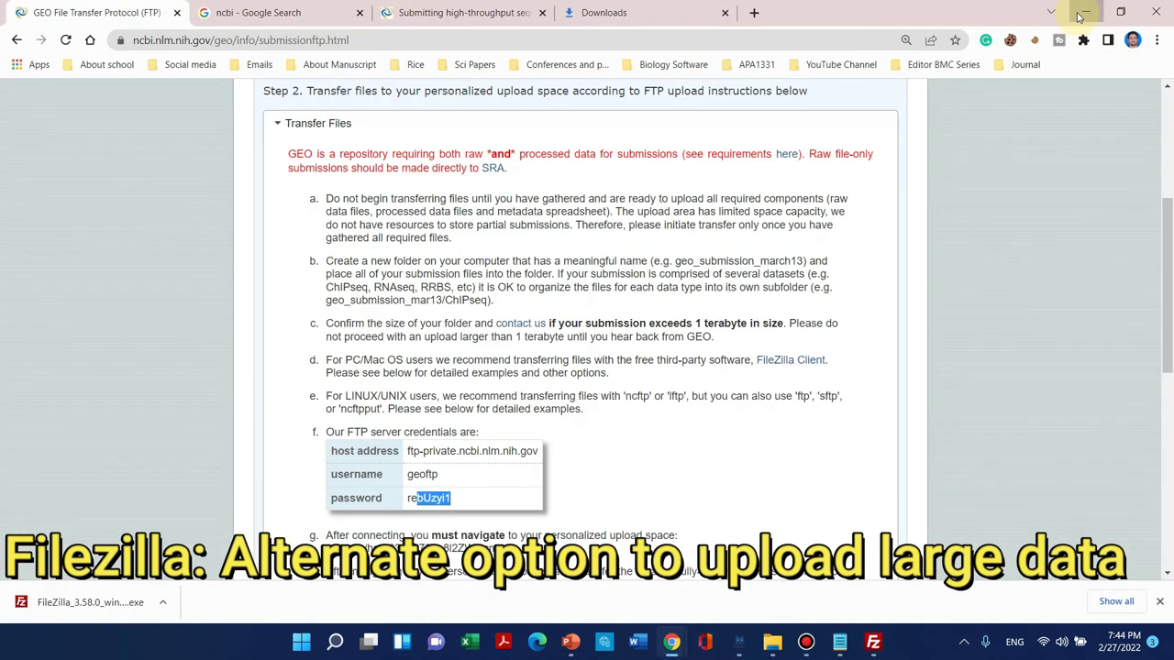
{"action": "left_click", "coordinate": [1079, 11]}
{"action": "double_click", "coordinate": [39, 324]}
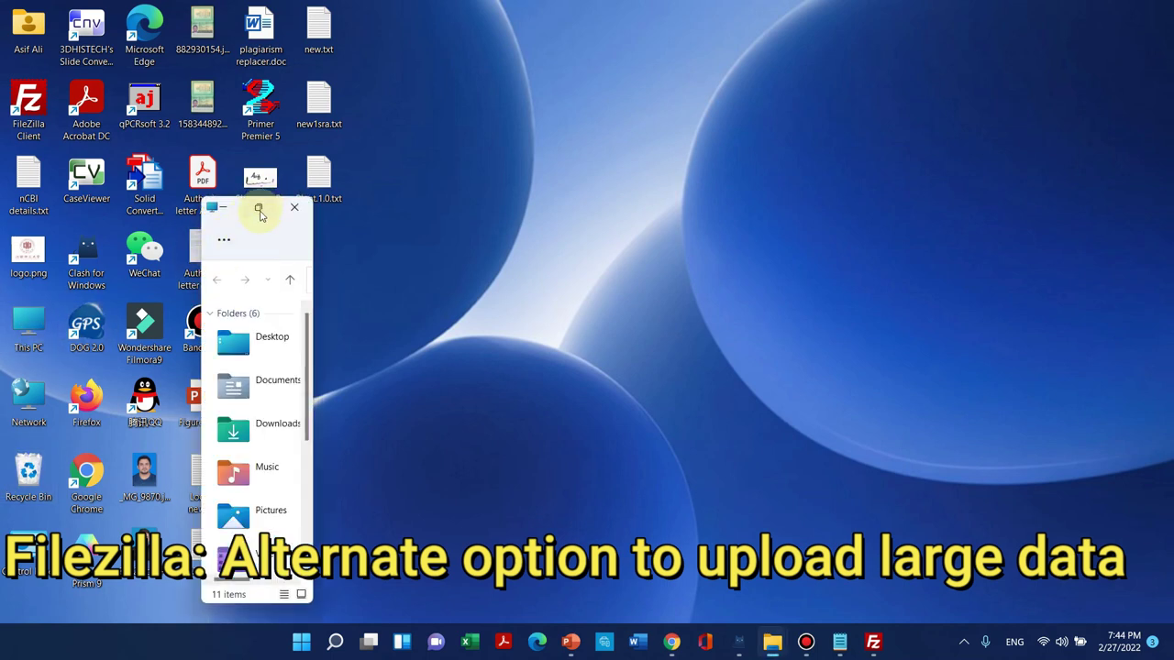
{"action": "left_click", "coordinate": [259, 208]}
{"action": "double_click", "coordinate": [587, 262]}
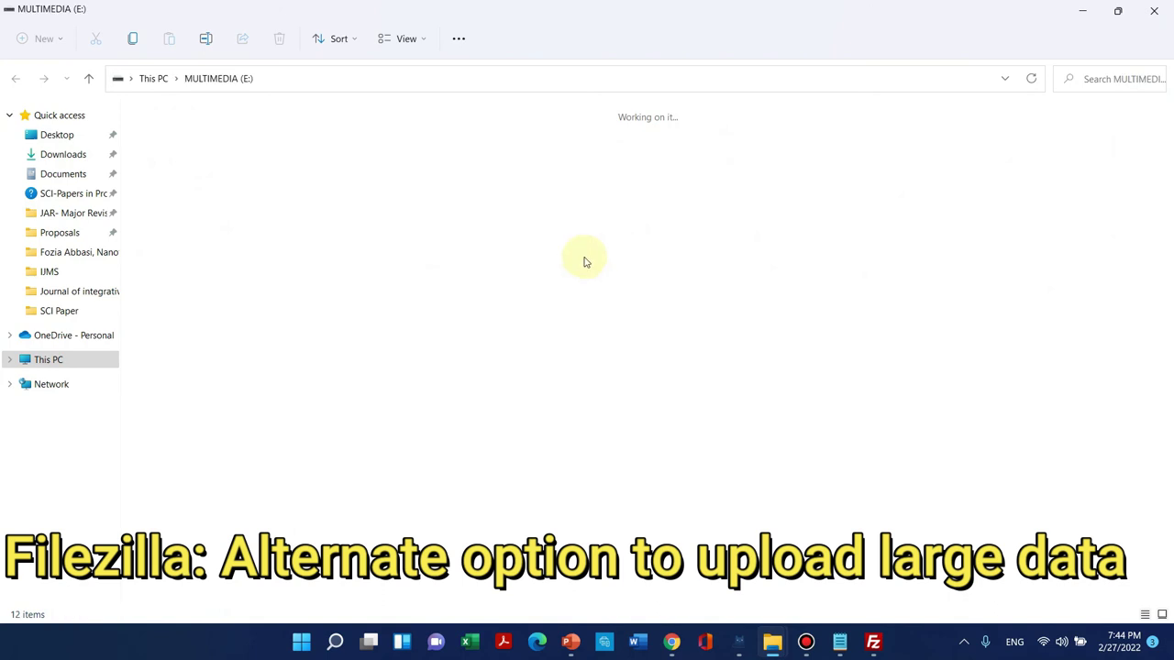
{"action": "left_click", "coordinate": [177, 220]}
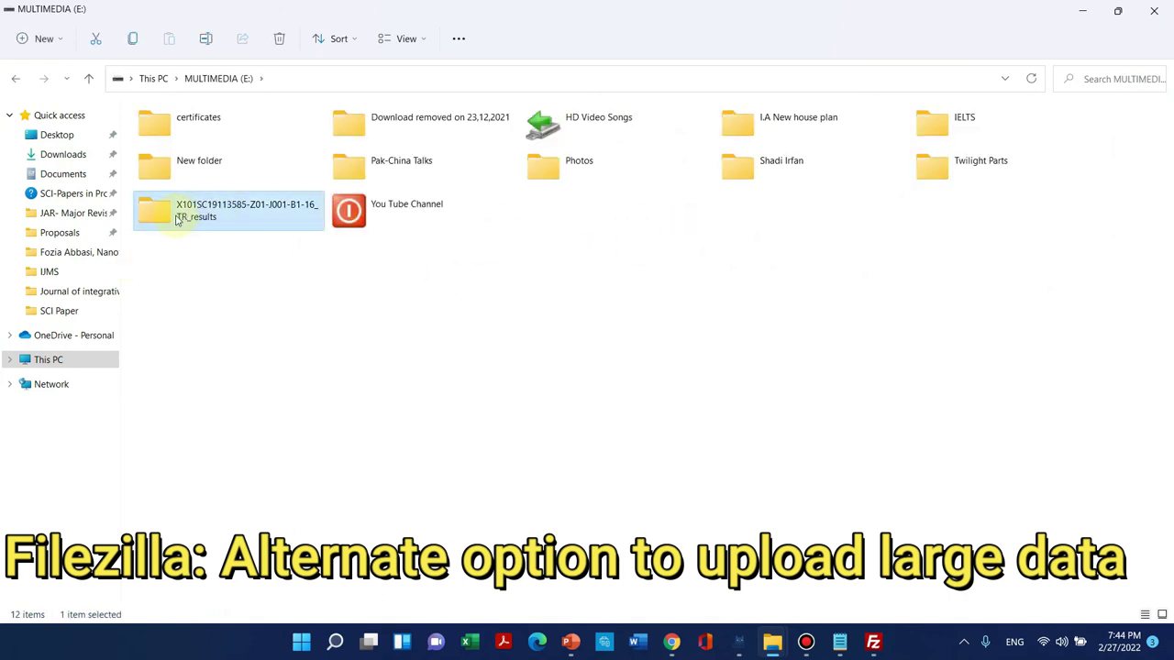
{"action": "left_click", "coordinate": [223, 211]}
{"action": "left_click", "coordinate": [1082, 10]}
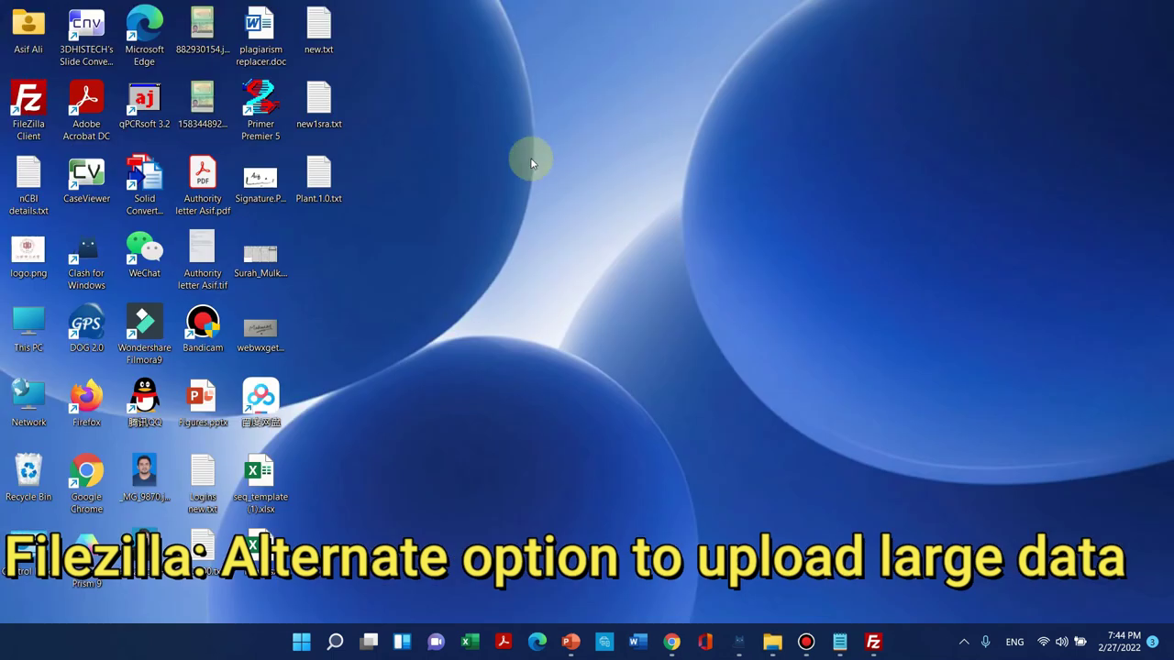
Step: Copy seq_template (1).xlsx from the desktop and paste it onto drive E:
{"action": "right_click", "coordinate": [259, 468]}
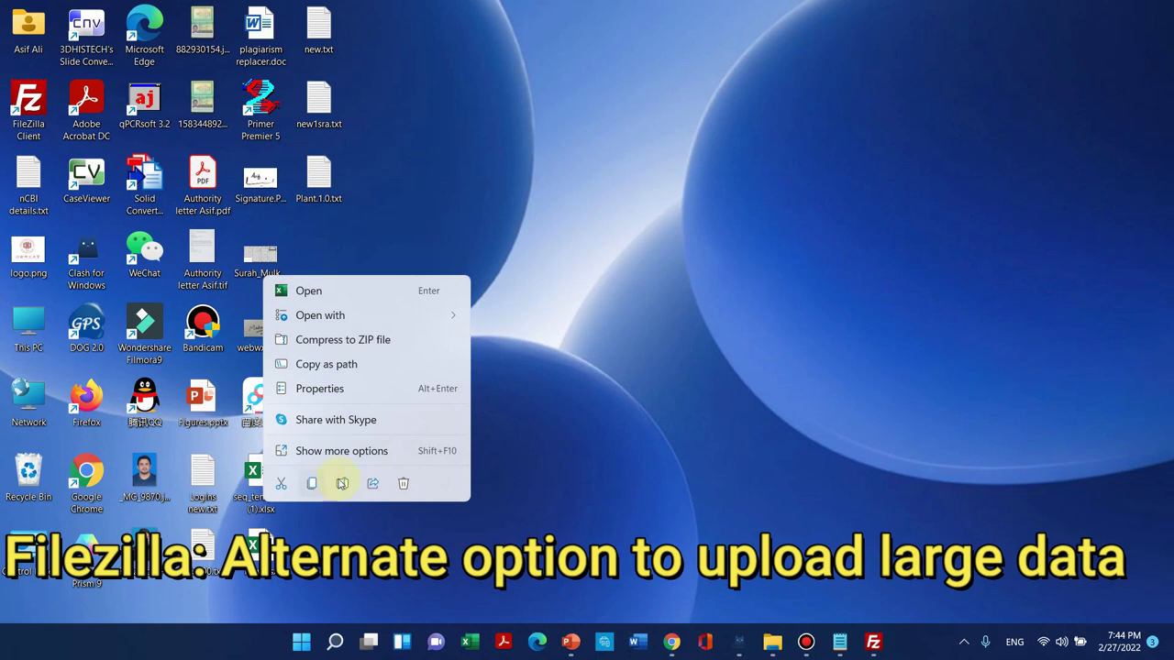
{"action": "left_click", "coordinate": [364, 451]}
{"action": "left_click", "coordinate": [454, 531]}
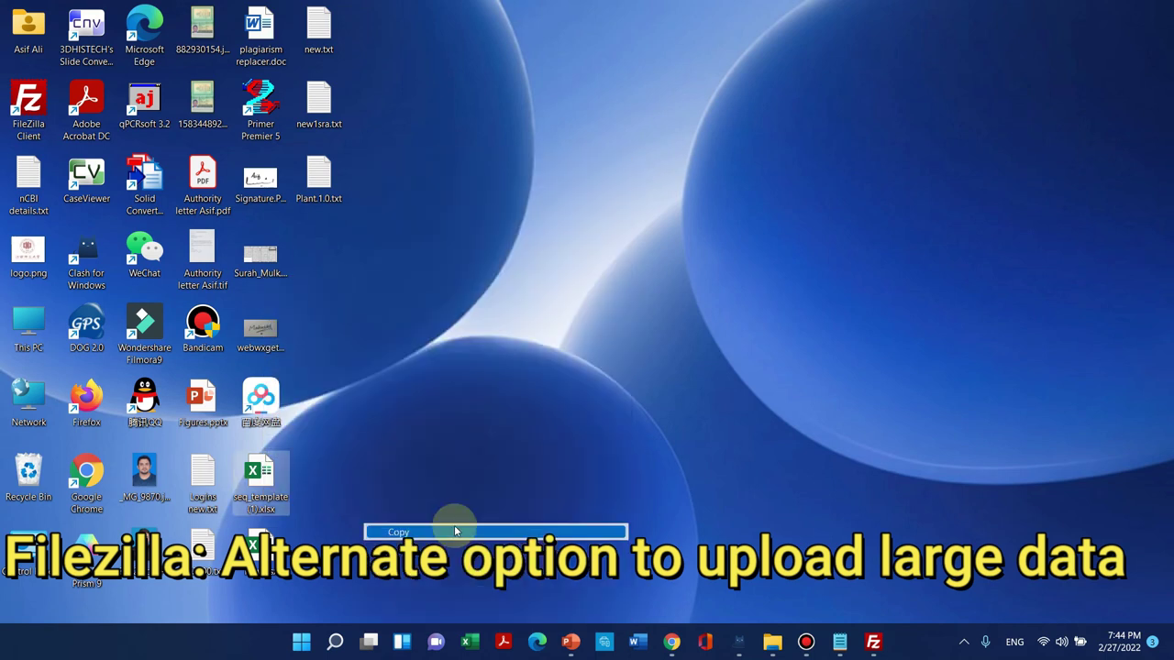
{"action": "mouse_move", "coordinate": [768, 640]}
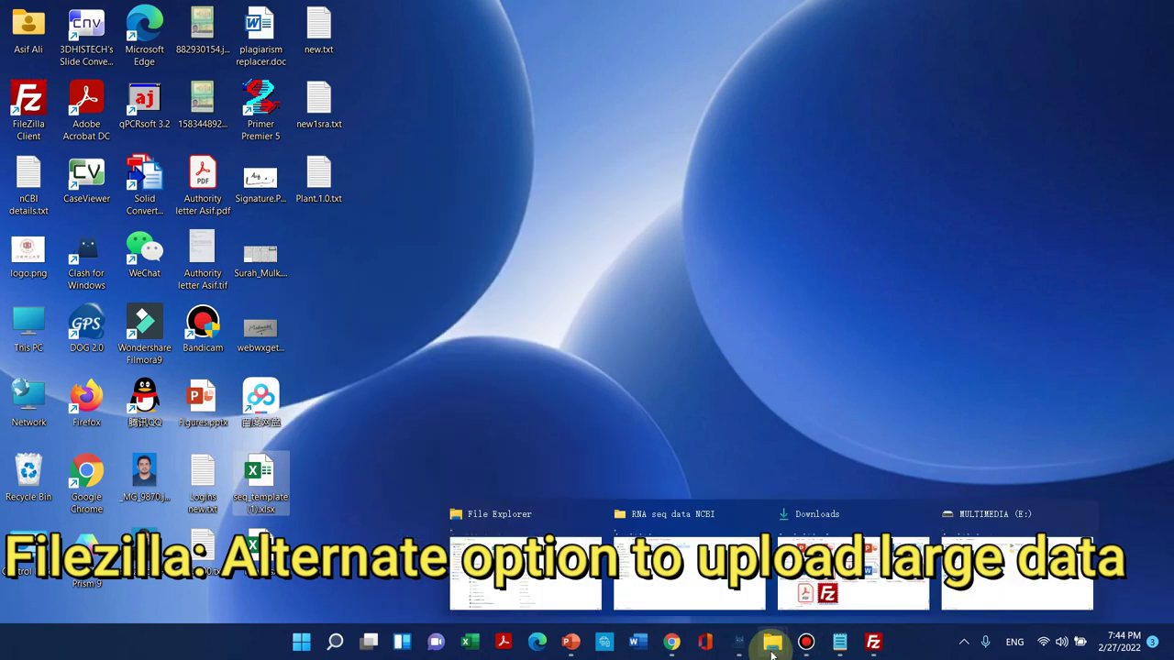
{"action": "left_click", "coordinate": [1017, 571]}
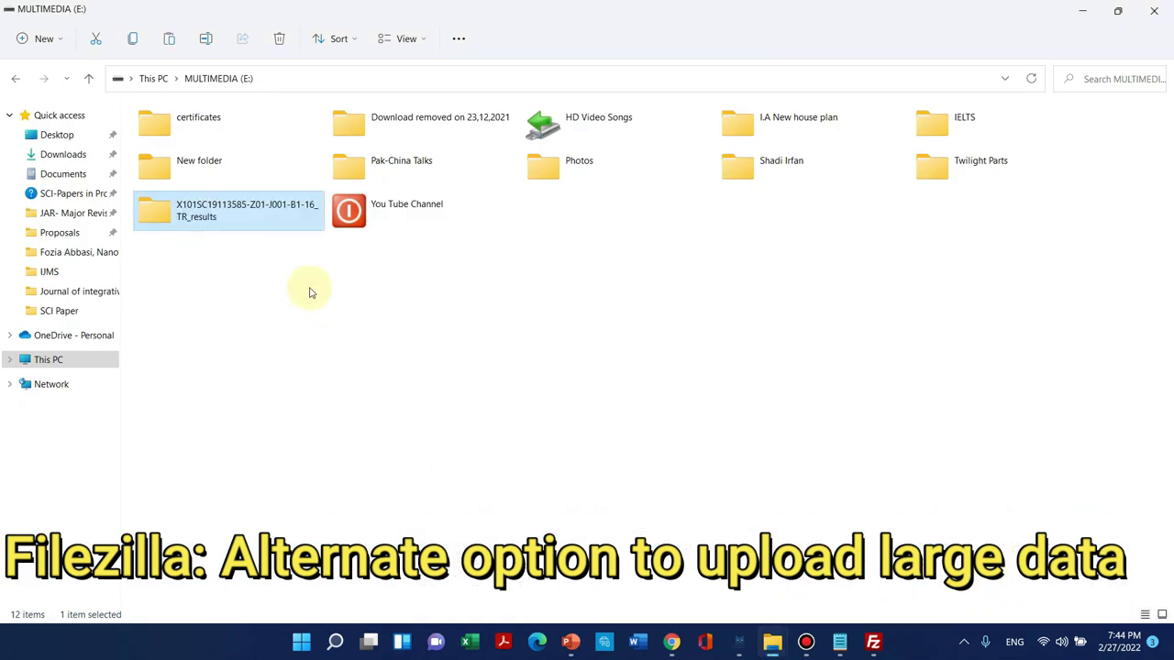
{"action": "right_click", "coordinate": [339, 334]}
{"action": "left_click", "coordinate": [335, 310]}
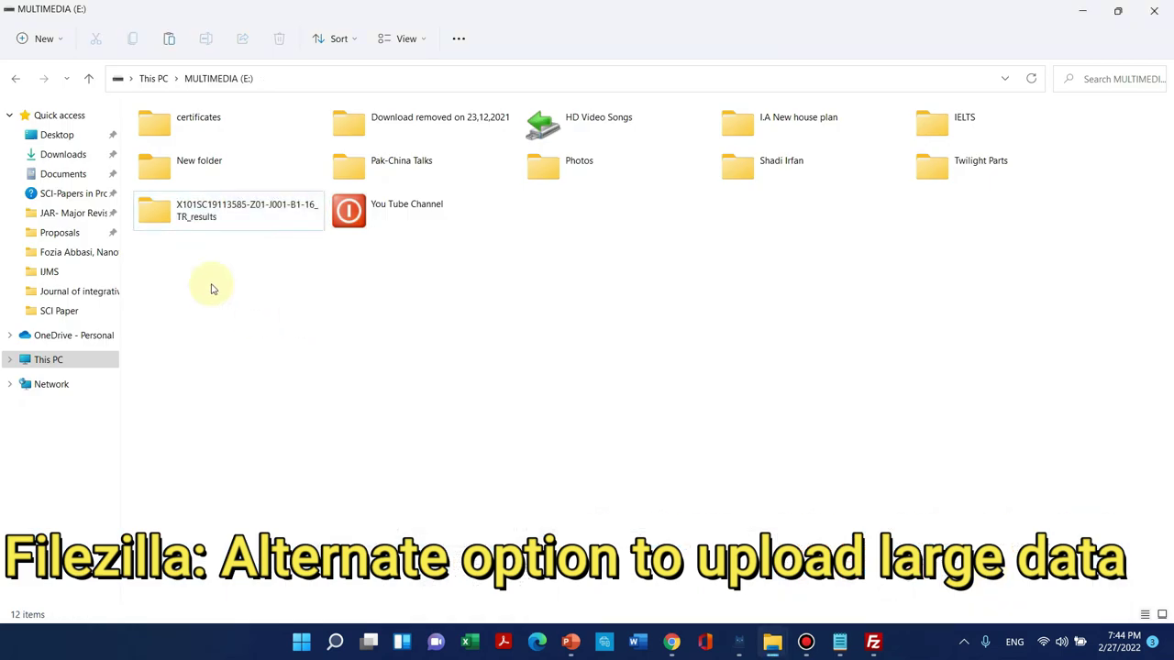
Step: Paste seq_template (1).xlsx into the X101SC19113585-Z01-J001-B1-16_TR_results folder
{"action": "left_click", "coordinate": [209, 211]}
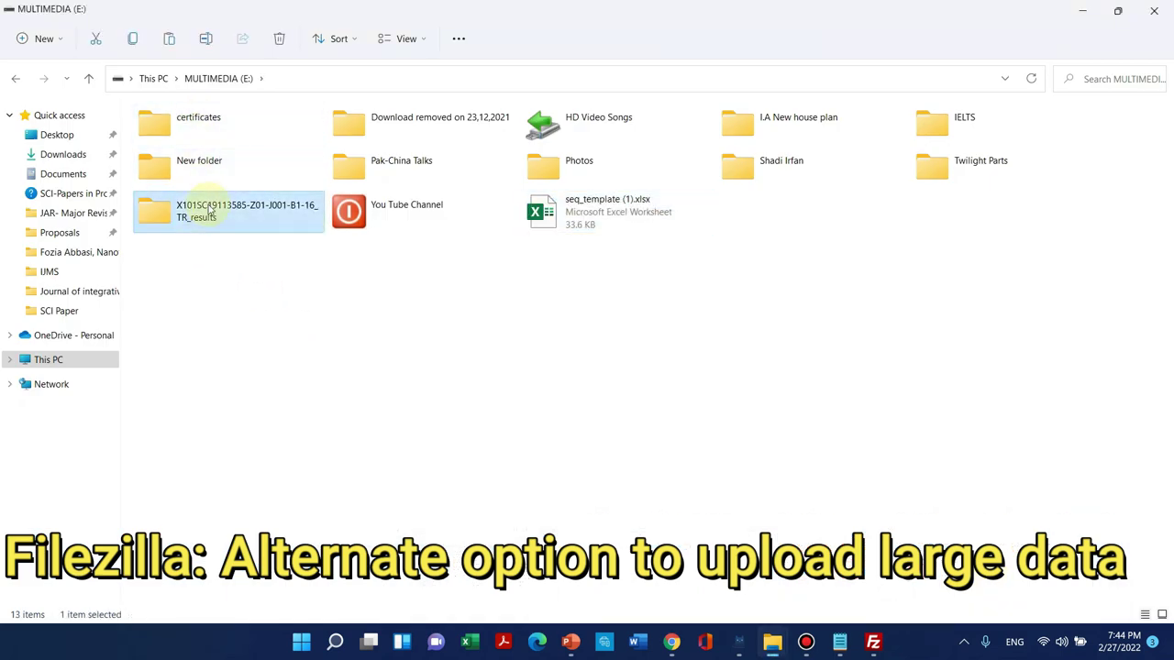
{"action": "double_click", "coordinate": [209, 211]}
{"action": "left_click", "coordinate": [220, 138]}
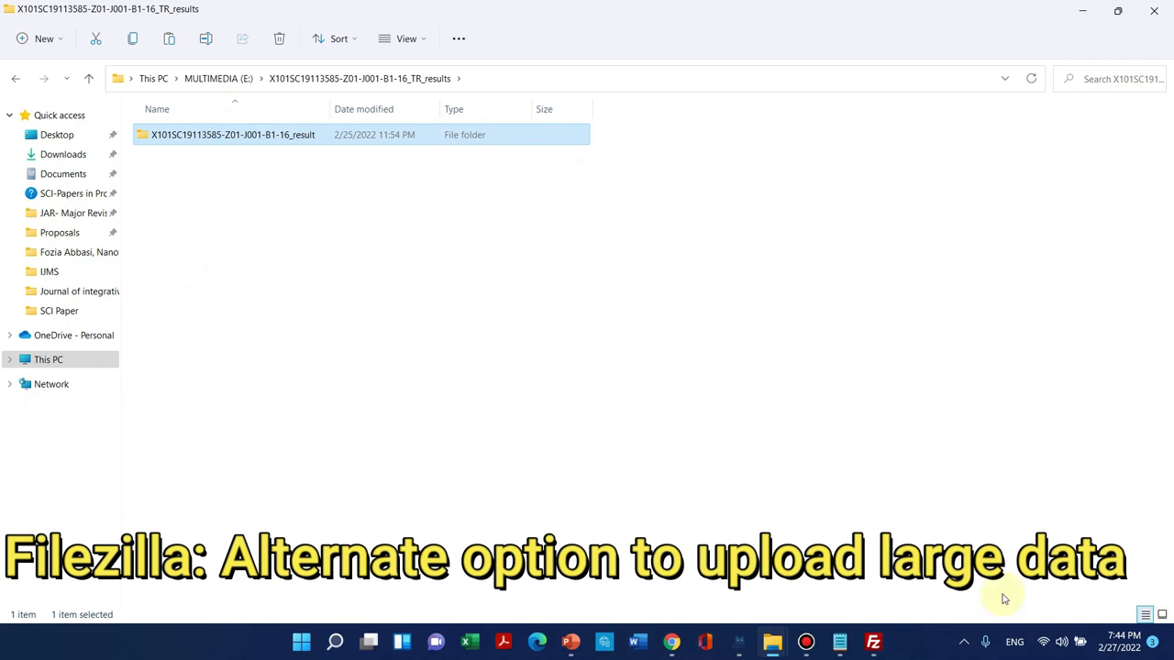
{"action": "right_click", "coordinate": [394, 221]}
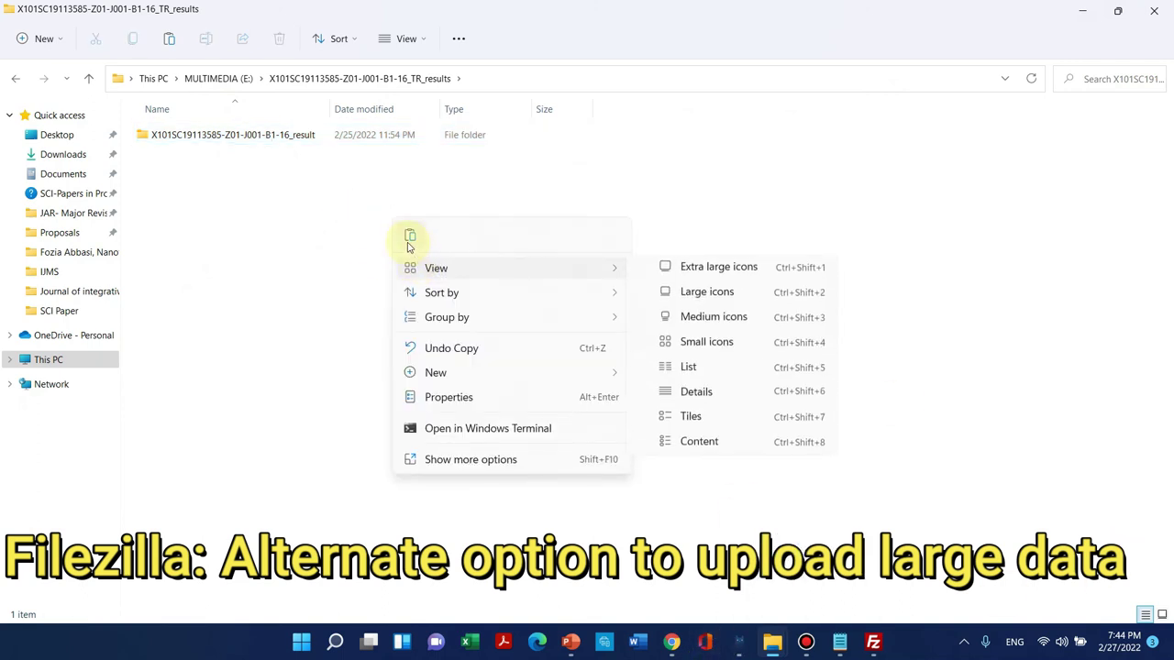
{"action": "left_click", "coordinate": [410, 236]}
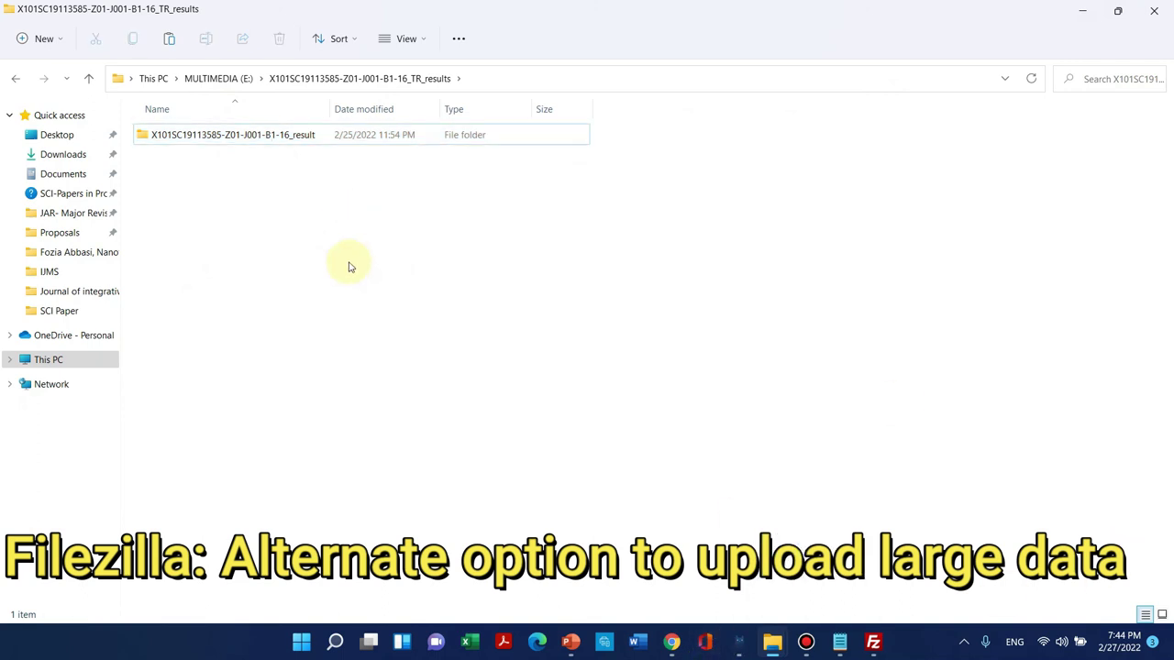
{"action": "left_click", "coordinate": [626, 478]}
{"action": "mouse_move", "coordinate": [777, 640]}
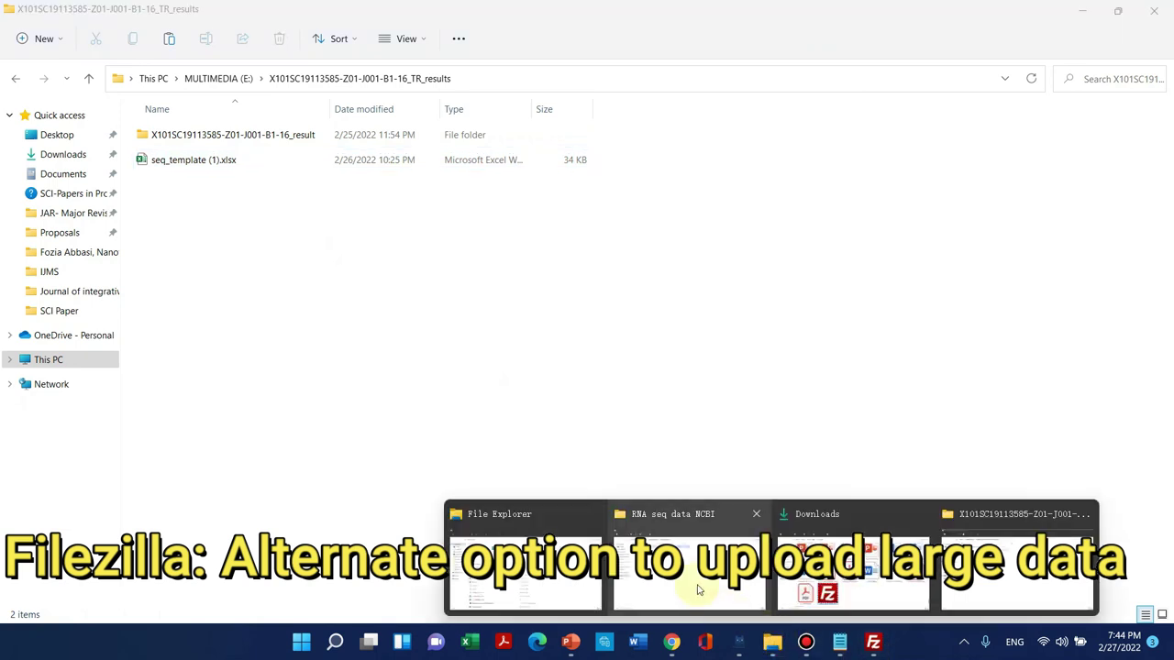
Step: Bring FileZilla to the front and show drive E: (MULTIMEDIA) on the local side
{"action": "left_click", "coordinate": [873, 642]}
{"action": "scroll", "coordinate": [115, 203], "scroll_direction": "down", "scroll_amount": 1}
{"action": "scroll", "coordinate": [83, 165], "scroll_direction": "up", "scroll_amount": 1}
{"action": "scroll", "coordinate": [52, 142], "scroll_direction": "down", "scroll_amount": 1}
{"action": "scroll", "coordinate": [52, 142], "scroll_direction": "up", "scroll_amount": 1}
{"action": "scroll", "coordinate": [72, 151], "scroll_direction": "down", "scroll_amount": 1}
{"action": "scroll", "coordinate": [108, 175], "scroll_direction": "up", "scroll_amount": 1}
{"action": "left_click", "coordinate": [92, 159]}
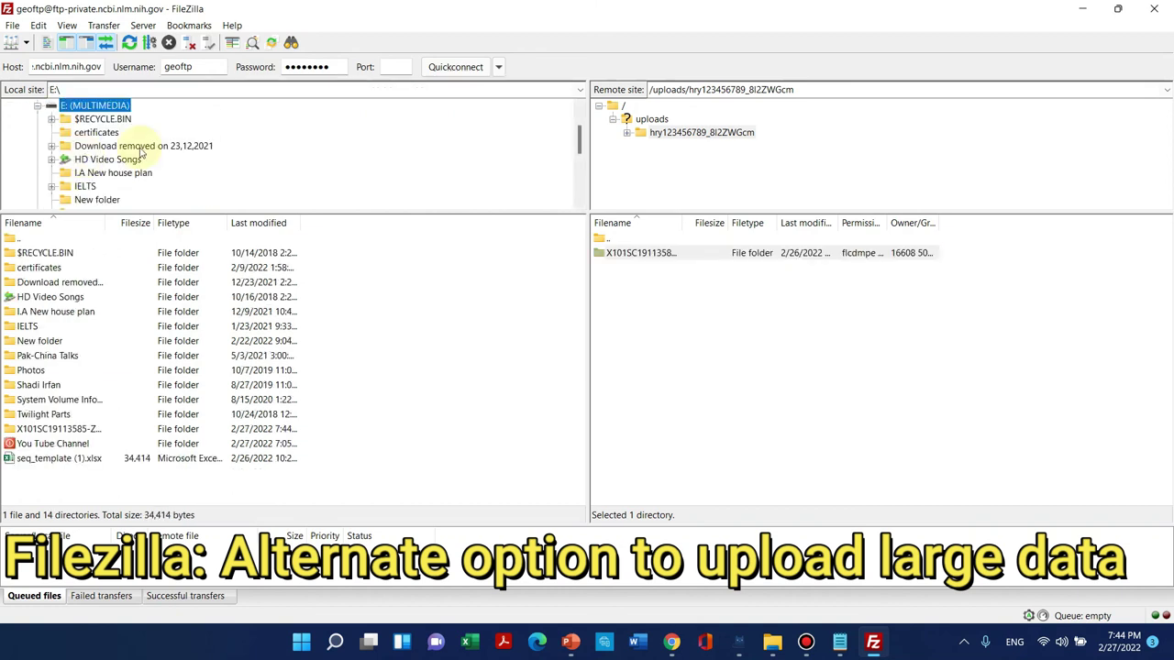
{"action": "scroll", "coordinate": [140, 153], "scroll_direction": "down", "scroll_amount": 2}
{"action": "scroll", "coordinate": [141, 154], "scroll_direction": "down", "scroll_amount": 1}
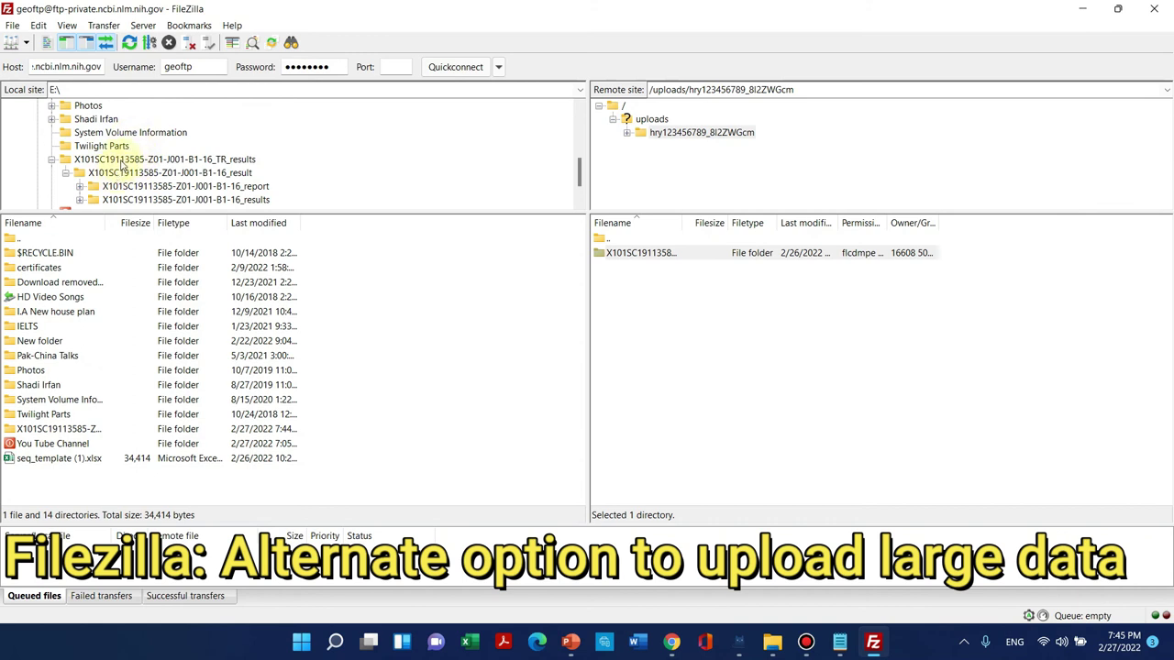
Step: Open the X101SC19113585-Z01-J001-B1-16_TR_results folder and select seq_template (1).xlsx
{"action": "double_click", "coordinate": [120, 160]}
{"action": "double_click", "coordinate": [120, 160]}
{"action": "scroll", "coordinate": [125, 162], "scroll_direction": "down", "scroll_amount": 1}
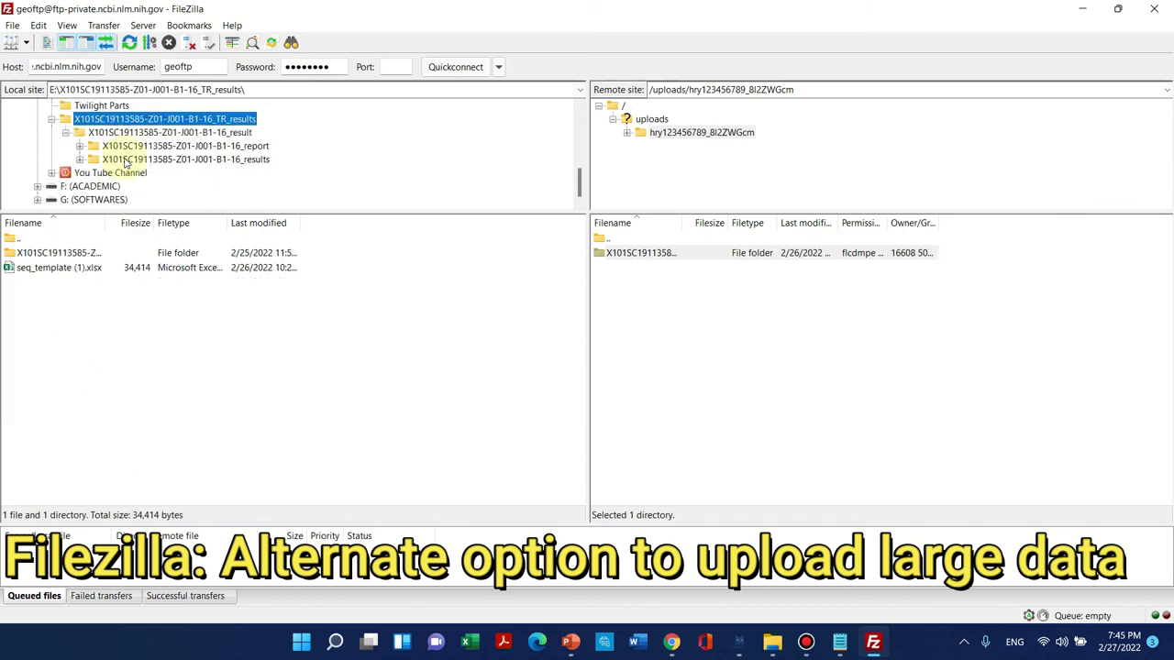
{"action": "scroll", "coordinate": [167, 139], "scroll_direction": "up", "scroll_amount": 2}
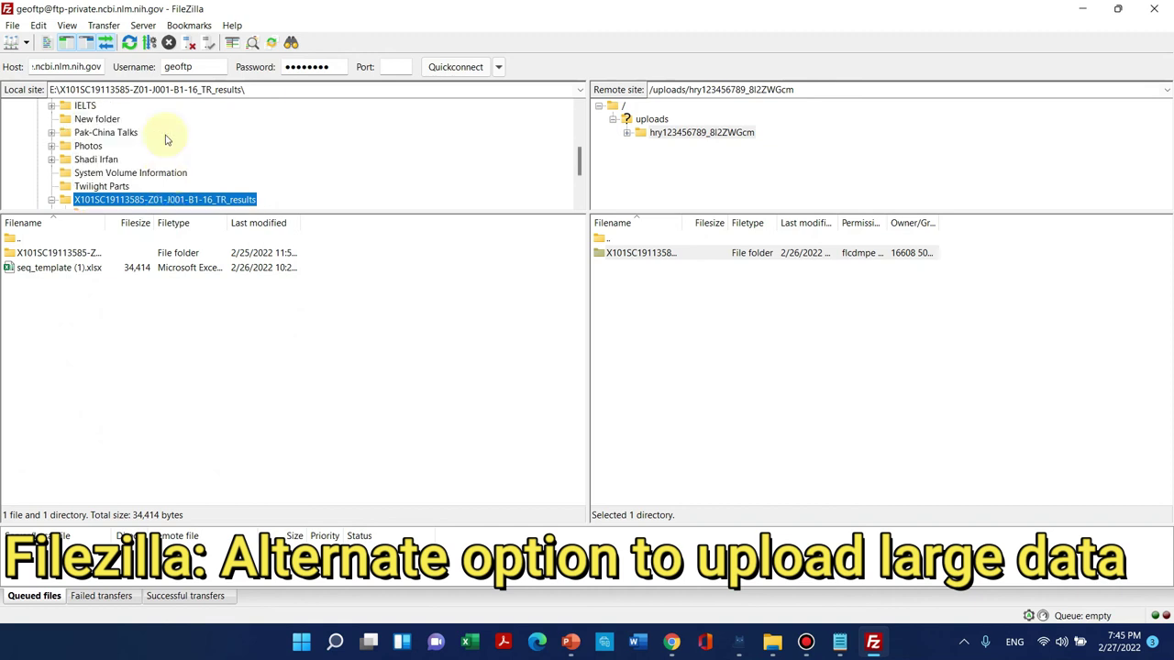
{"action": "scroll", "coordinate": [163, 144], "scroll_direction": "down", "scroll_amount": 1}
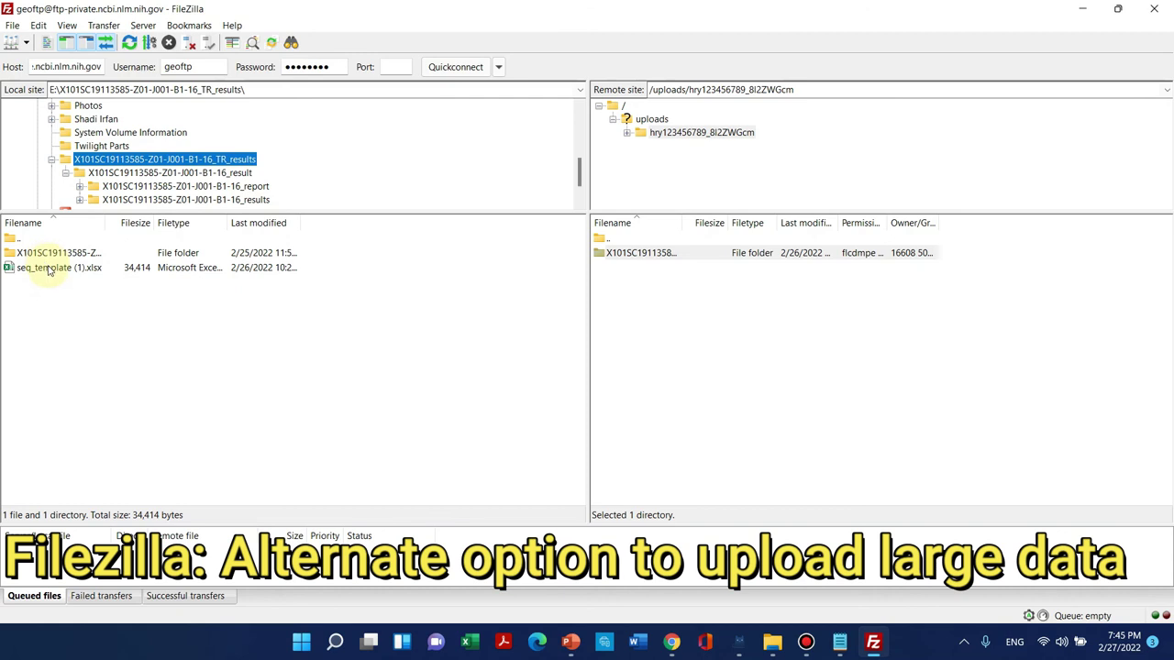
{"action": "left_click", "coordinate": [50, 271]}
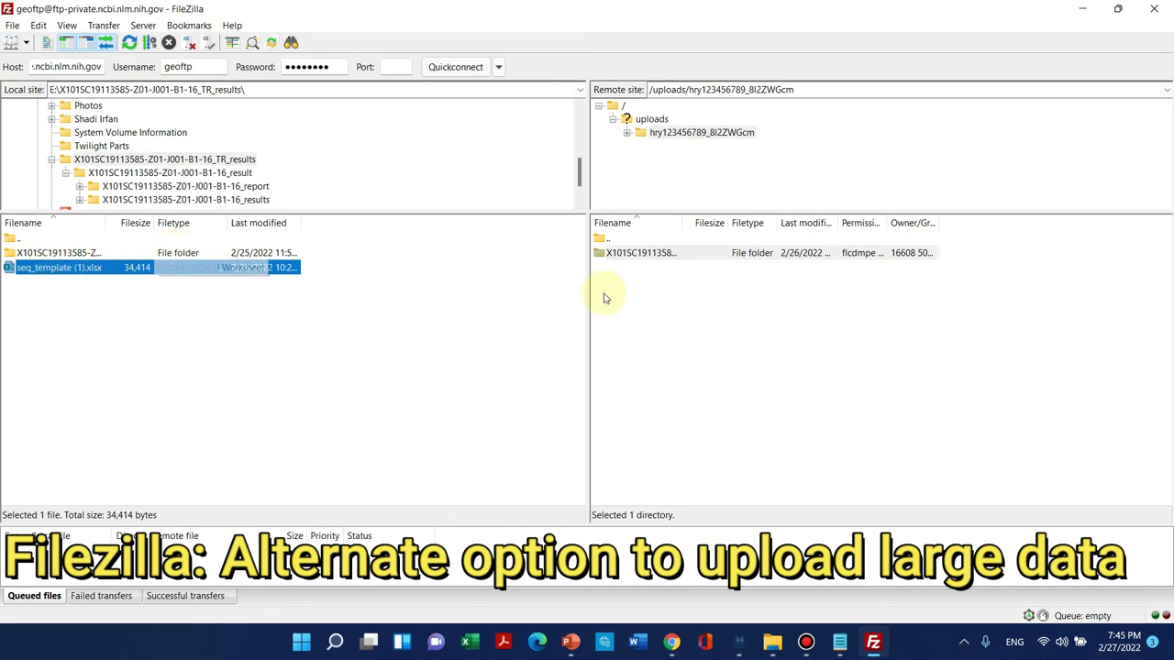
Step: Upload seq_template (1).xlsx to the NCBI server and check the failed and successful transfer lists
{"action": "right_click", "coordinate": [108, 268]}
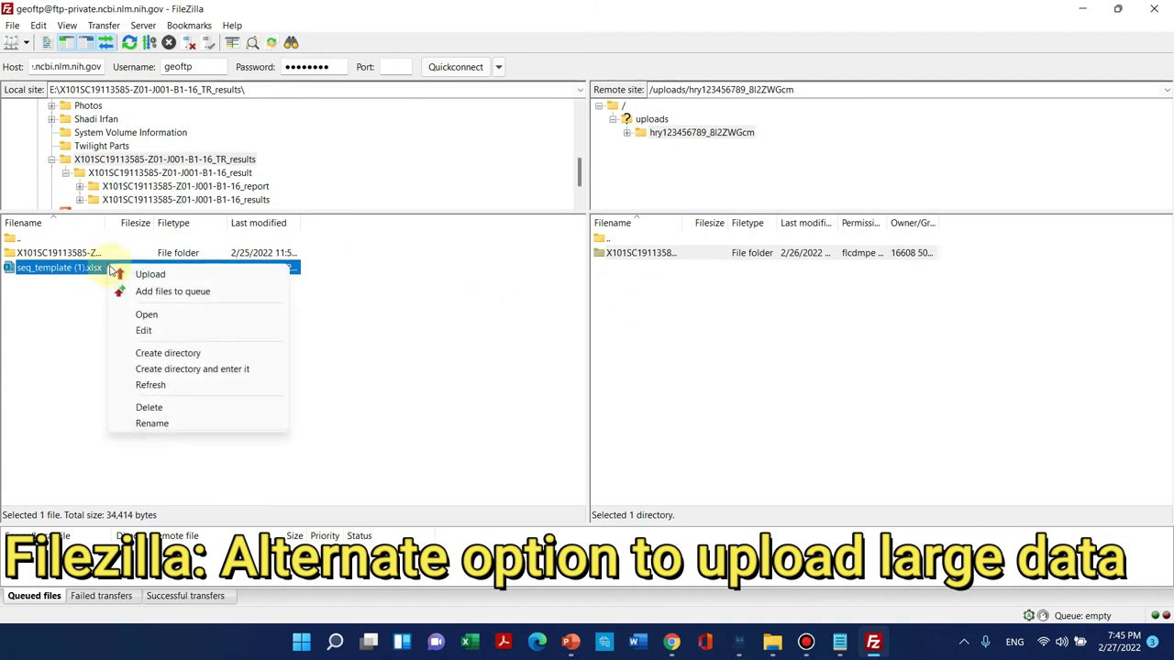
{"action": "left_click", "coordinate": [160, 276]}
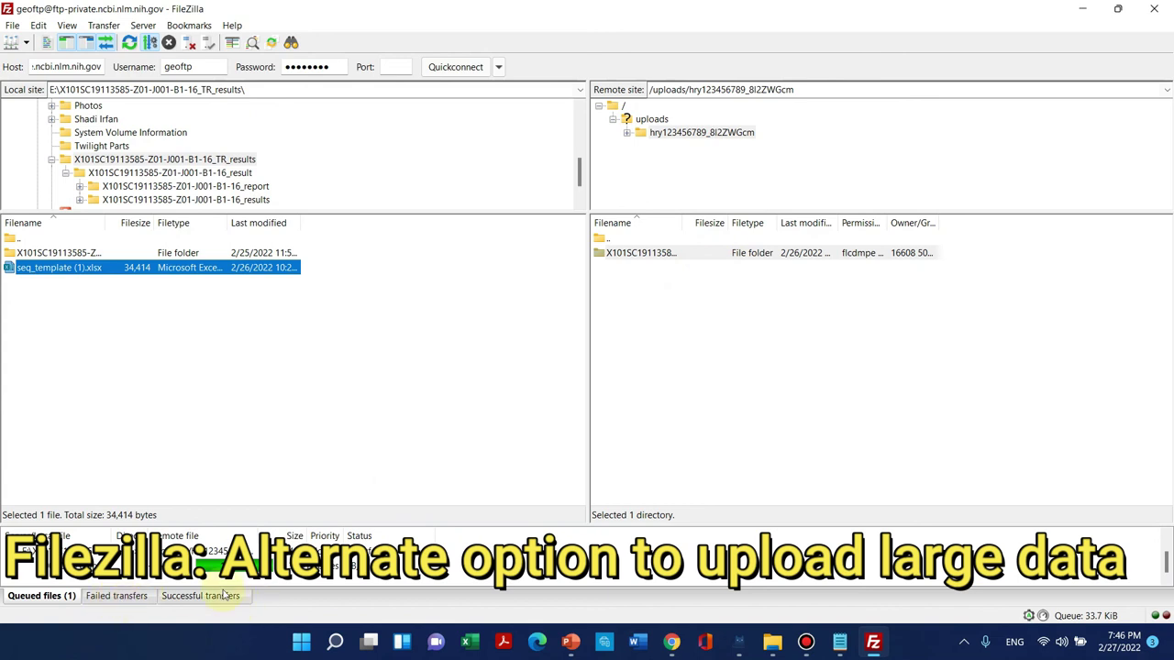
{"action": "left_click", "coordinate": [118, 597]}
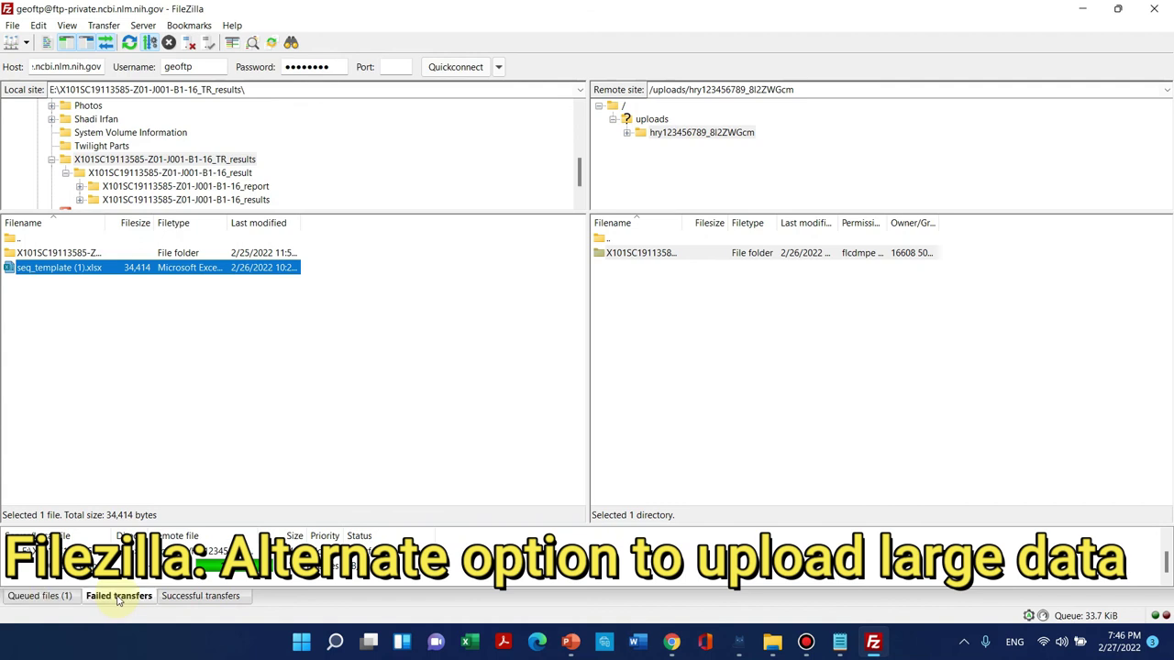
{"action": "left_click", "coordinate": [210, 602]}
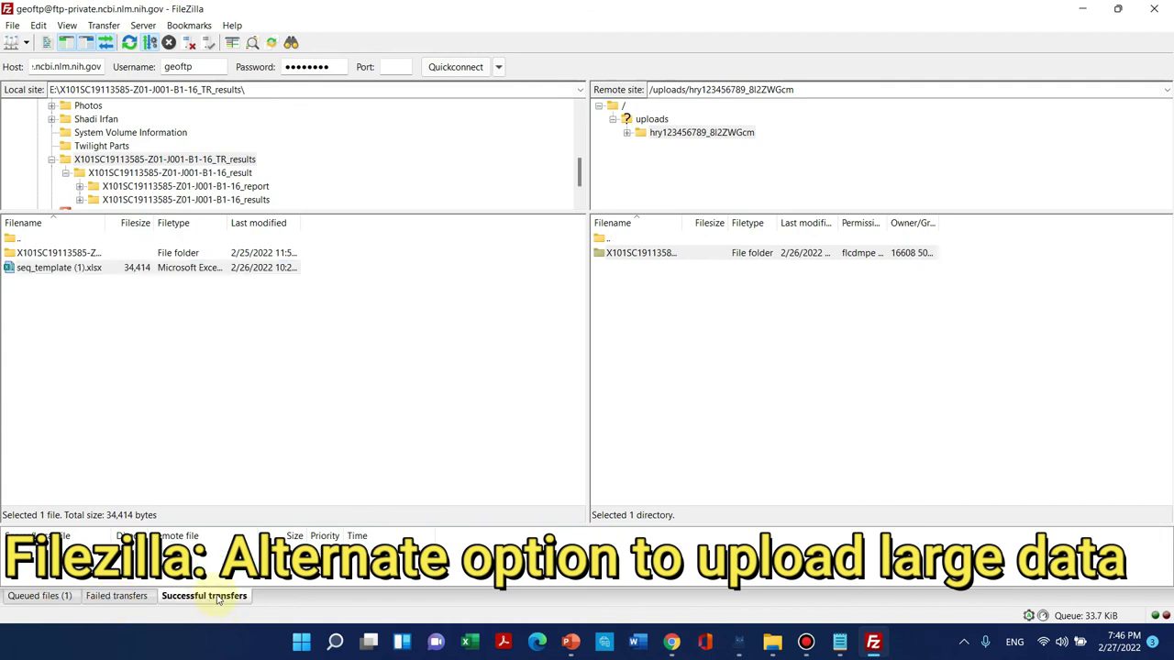
Step: Monitor the queued upload, recheck failed transfers, and select the server's results folder
{"action": "left_click", "coordinate": [63, 601]}
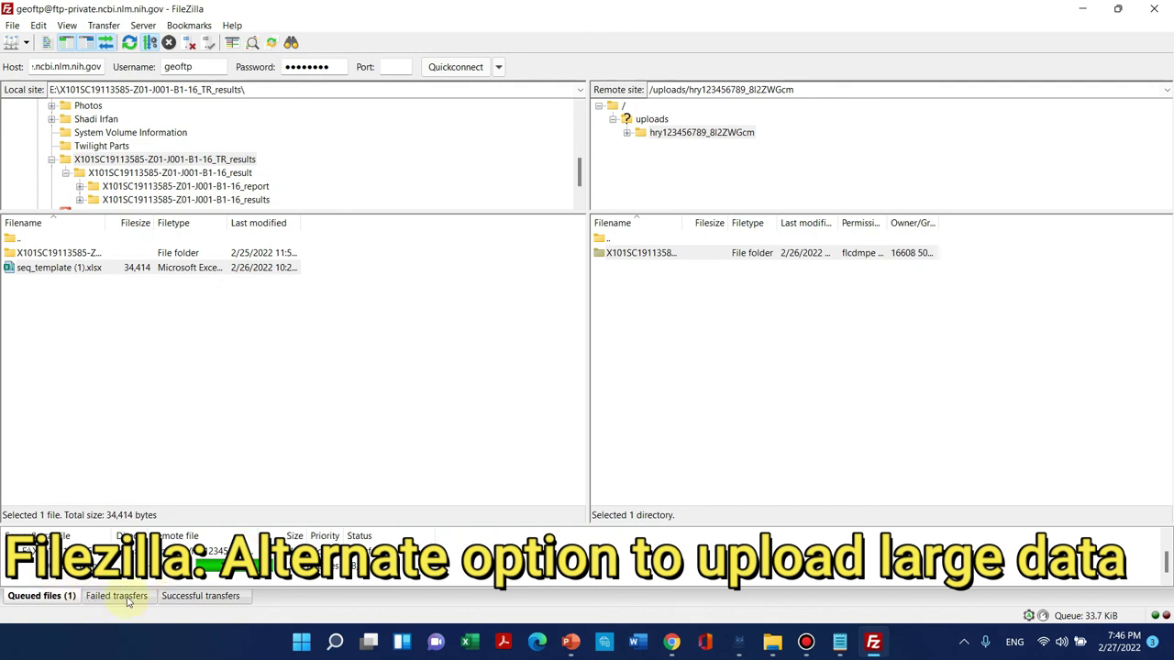
{"action": "left_click", "coordinate": [128, 599]}
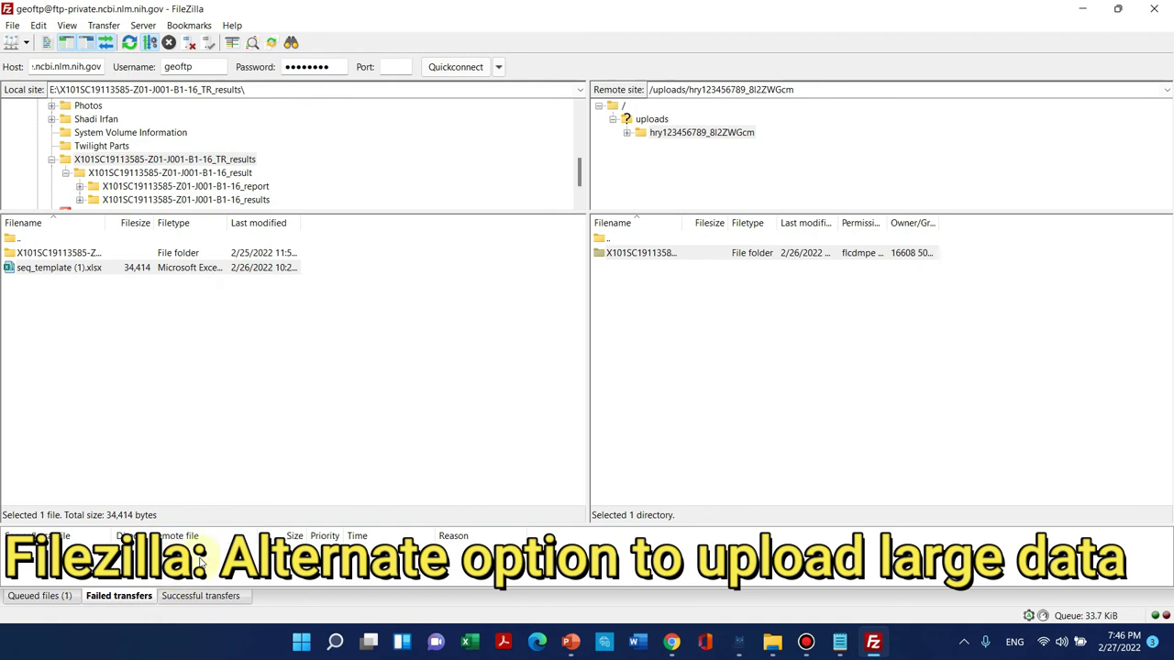
{"action": "left_click", "coordinate": [55, 595]}
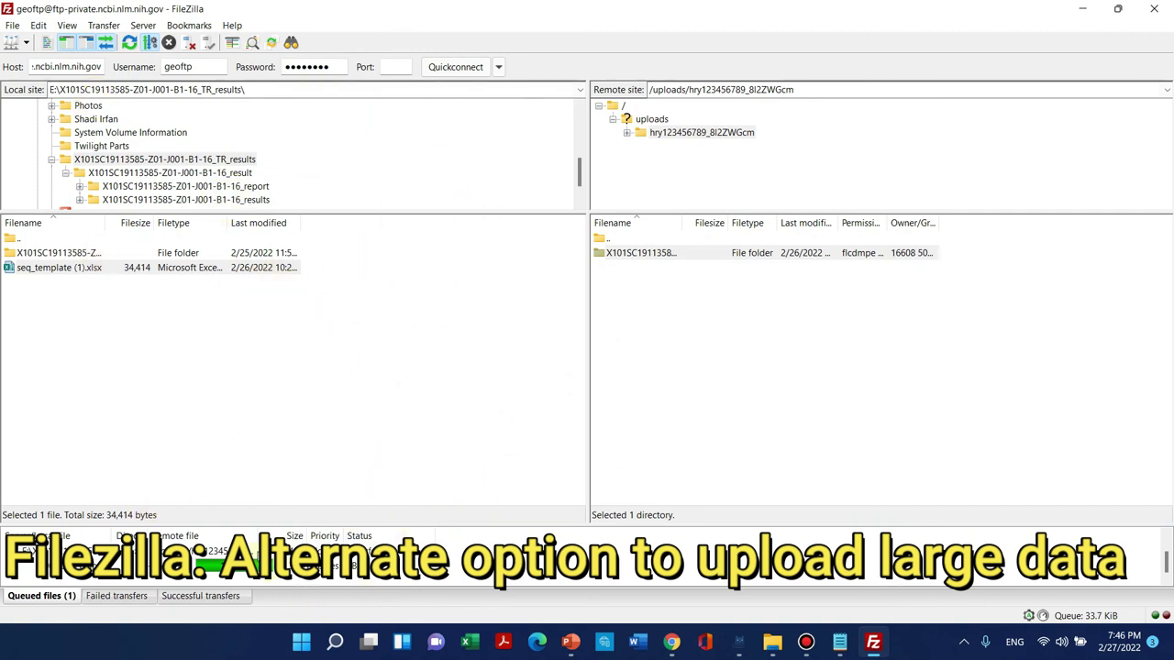
{"action": "left_click", "coordinate": [765, 261]}
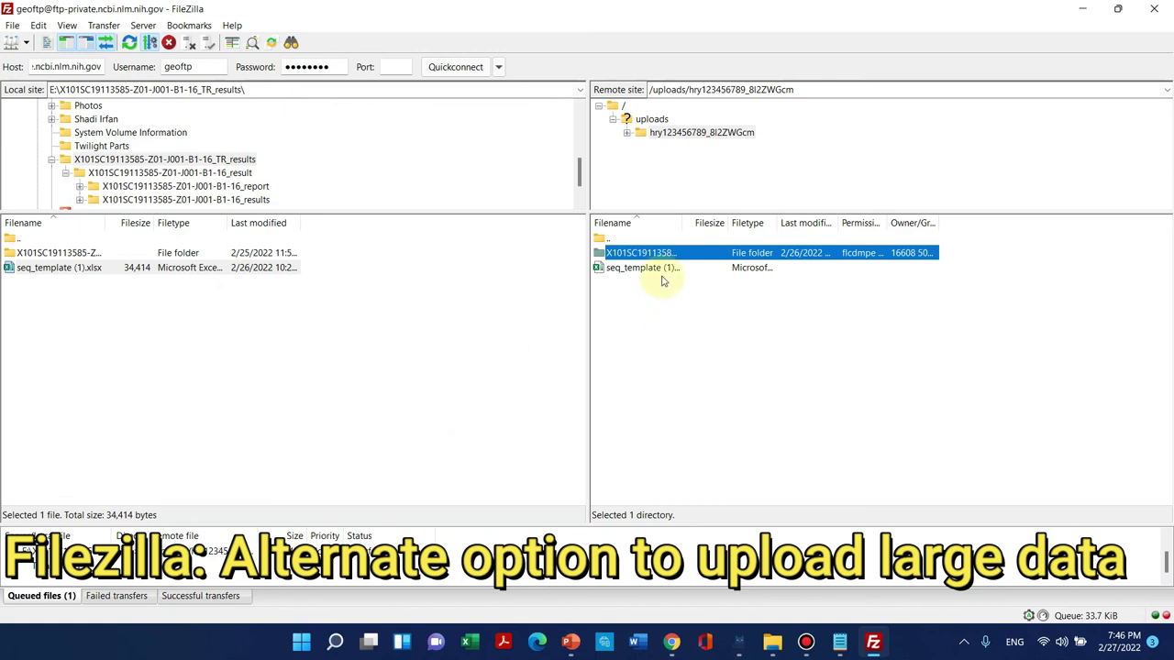
Step: Dismiss the 'Target file already exists' prompt without overwriting and view the successful transfers
{"action": "left_click", "coordinate": [656, 274]}
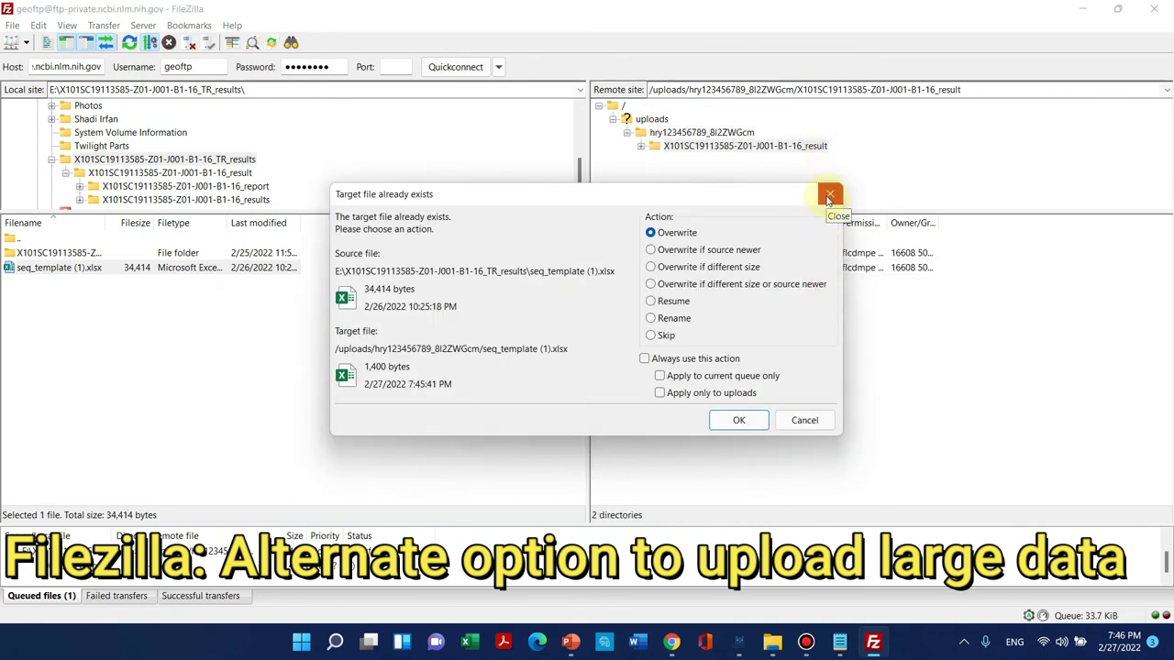
{"action": "left_click", "coordinate": [829, 196]}
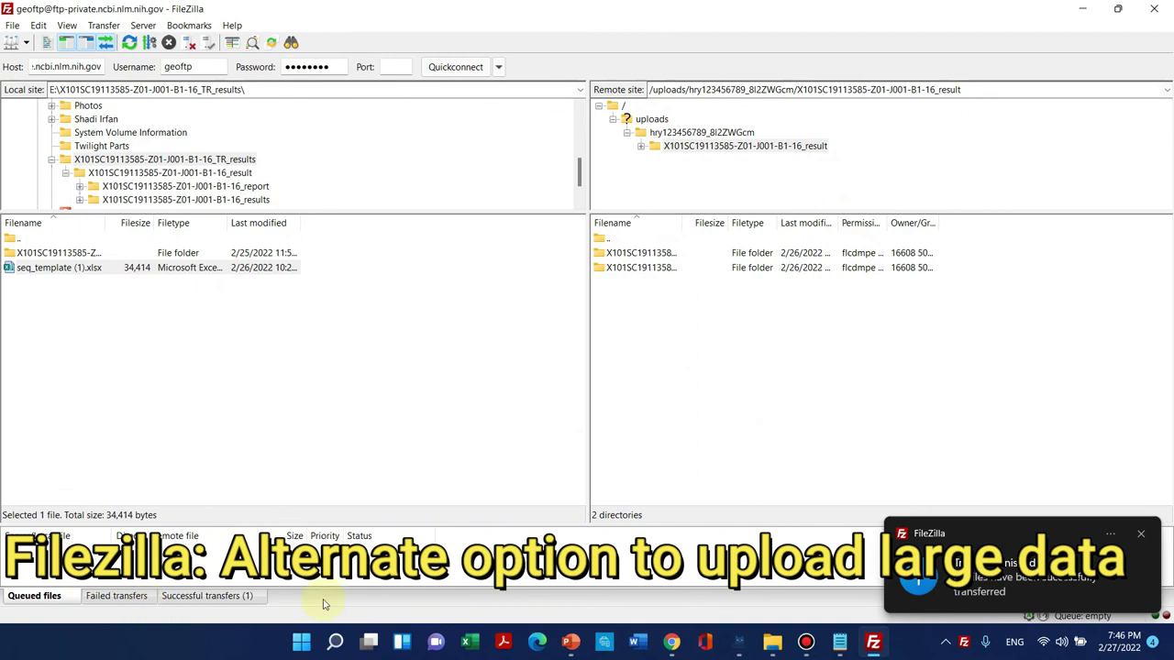
{"action": "left_click", "coordinate": [203, 598]}
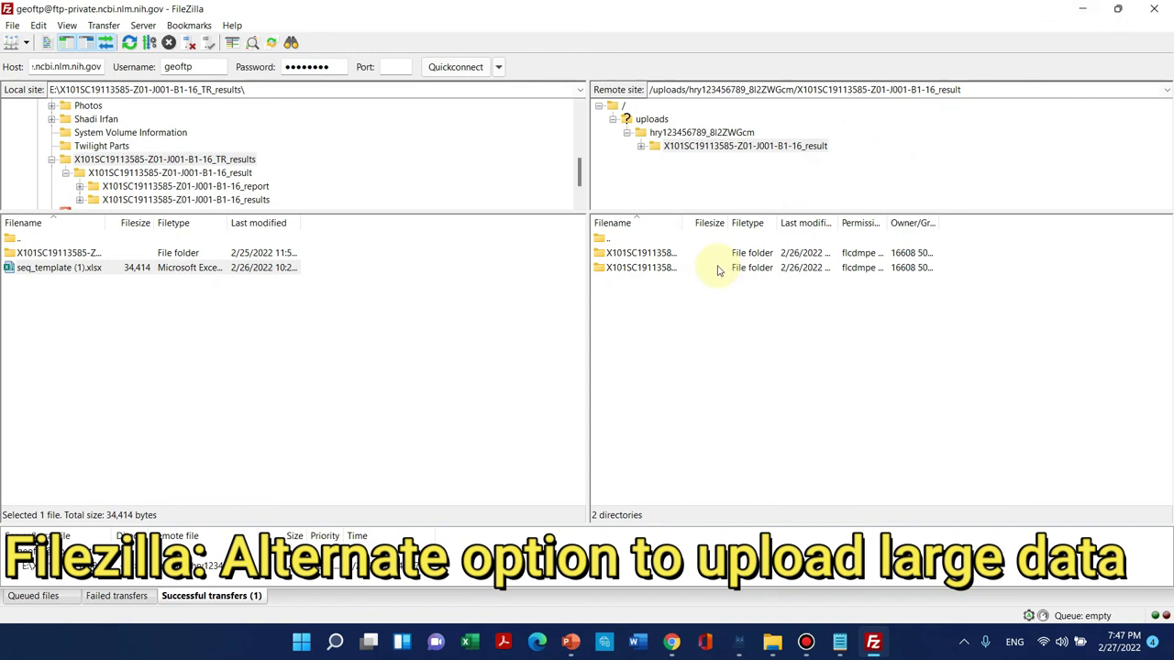
Step: Return to the server's upload folder and select the 1,400-byte seq_template (1).xlsx
{"action": "double_click", "coordinate": [702, 152]}
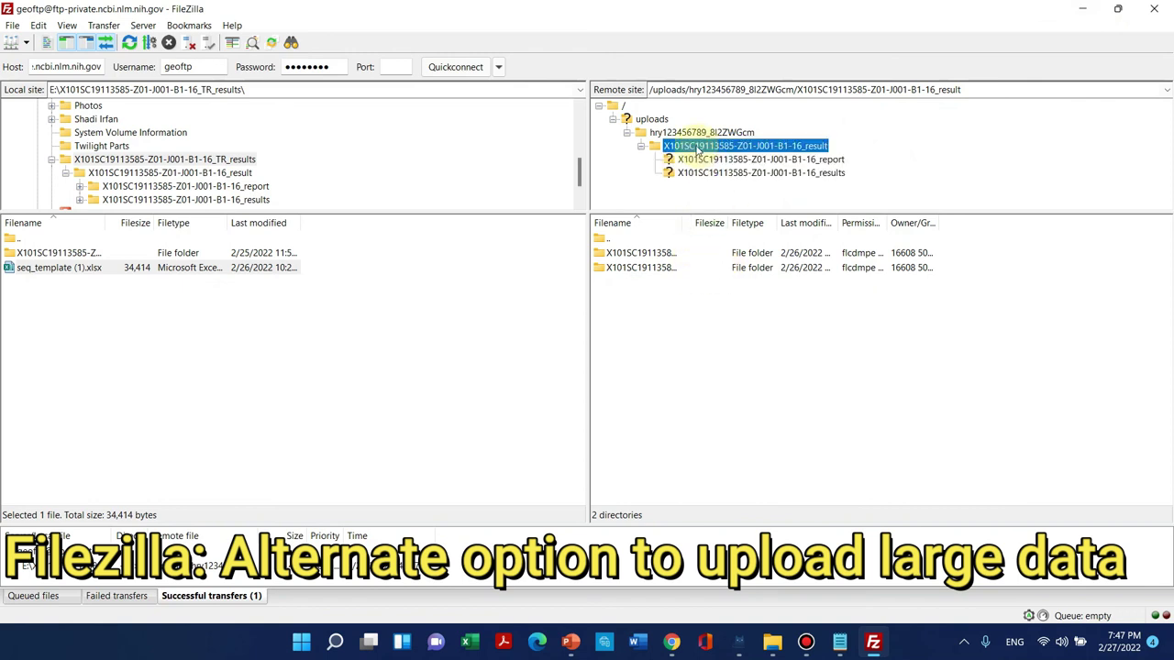
{"action": "double_click", "coordinate": [690, 133]}
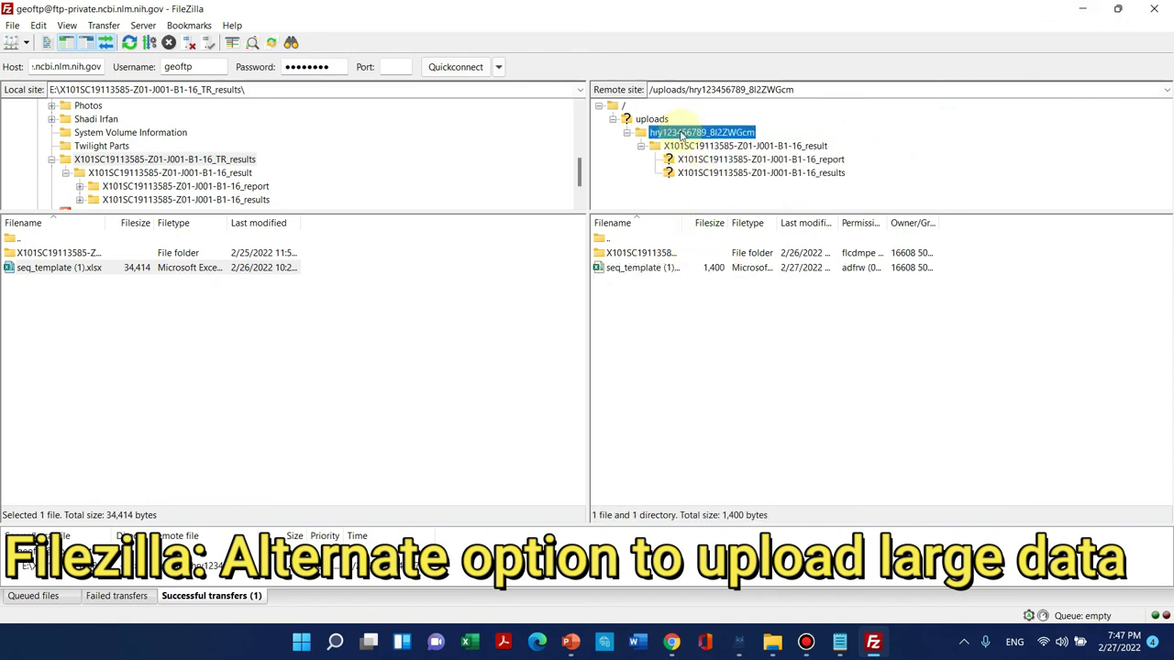
{"action": "left_click", "coordinate": [648, 268]}
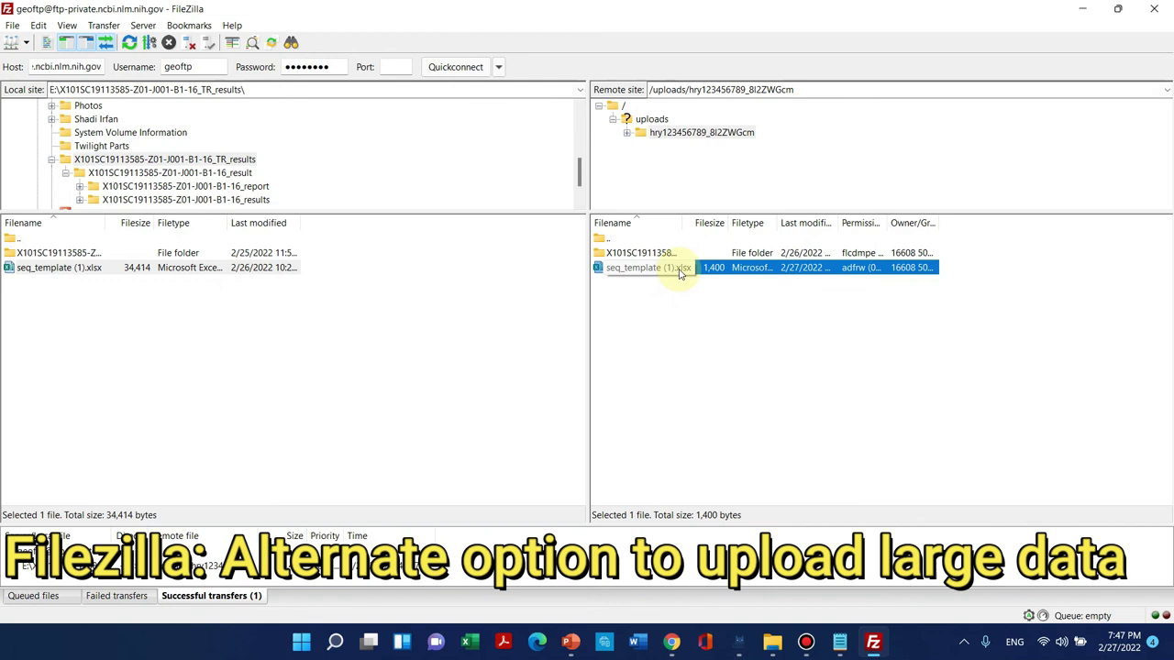
Step: Delete seq_template (1).xlsx from the server's upload folder, confirming with Yes
{"action": "right_click", "coordinate": [784, 274]}
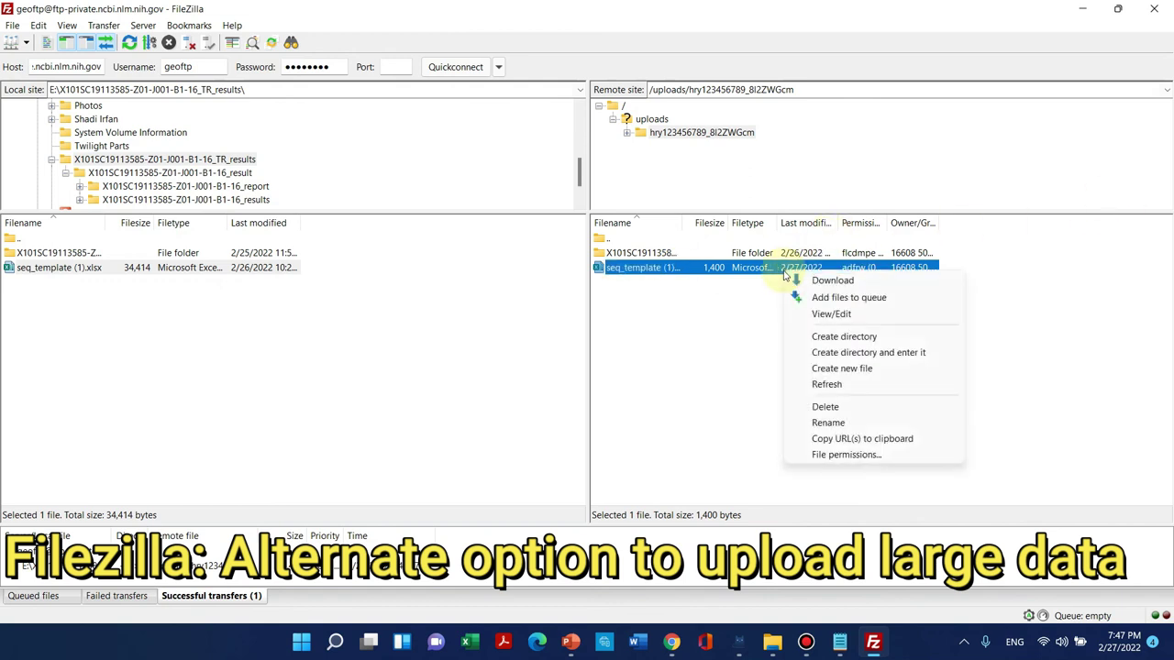
{"action": "left_click", "coordinate": [834, 407]}
{"action": "left_click", "coordinate": [626, 316]}
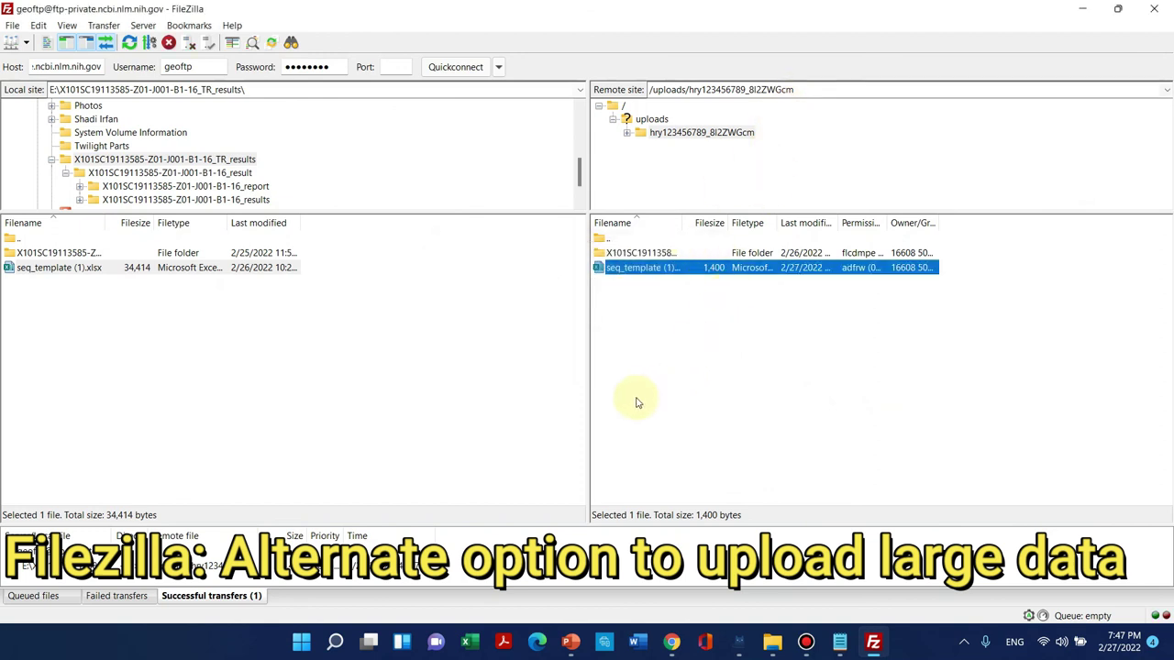
{"action": "left_click", "coordinate": [530, 308]}
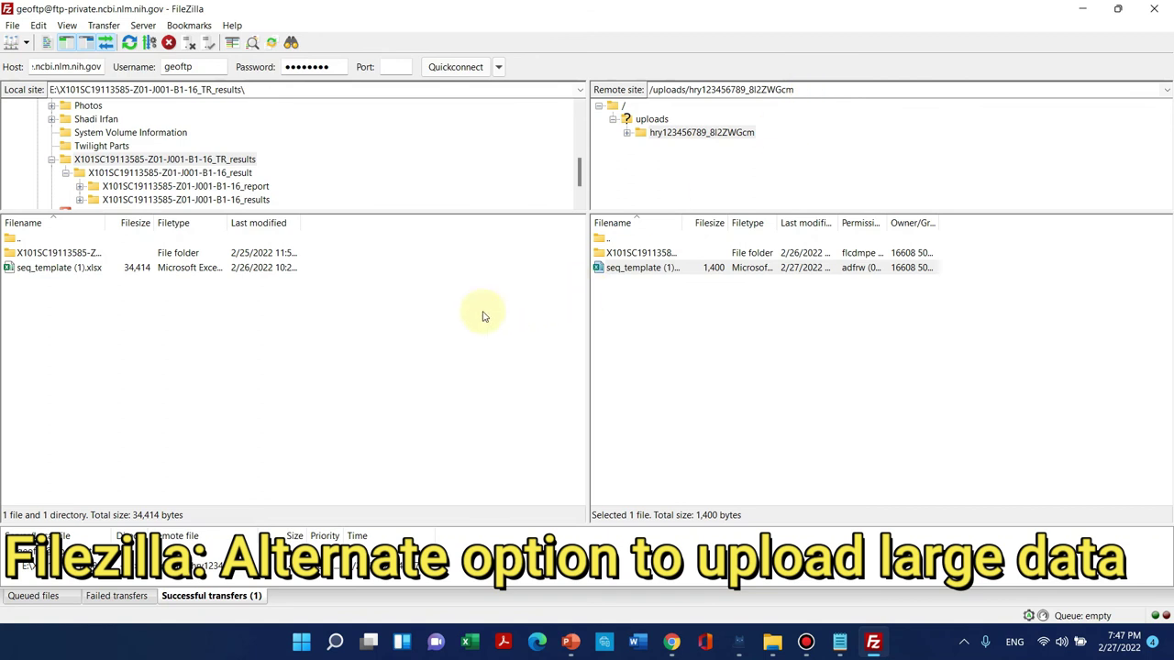
Step: Recheck the remote listing and failed transfers until only the result folder remains
{"action": "left_click", "coordinate": [731, 253]}
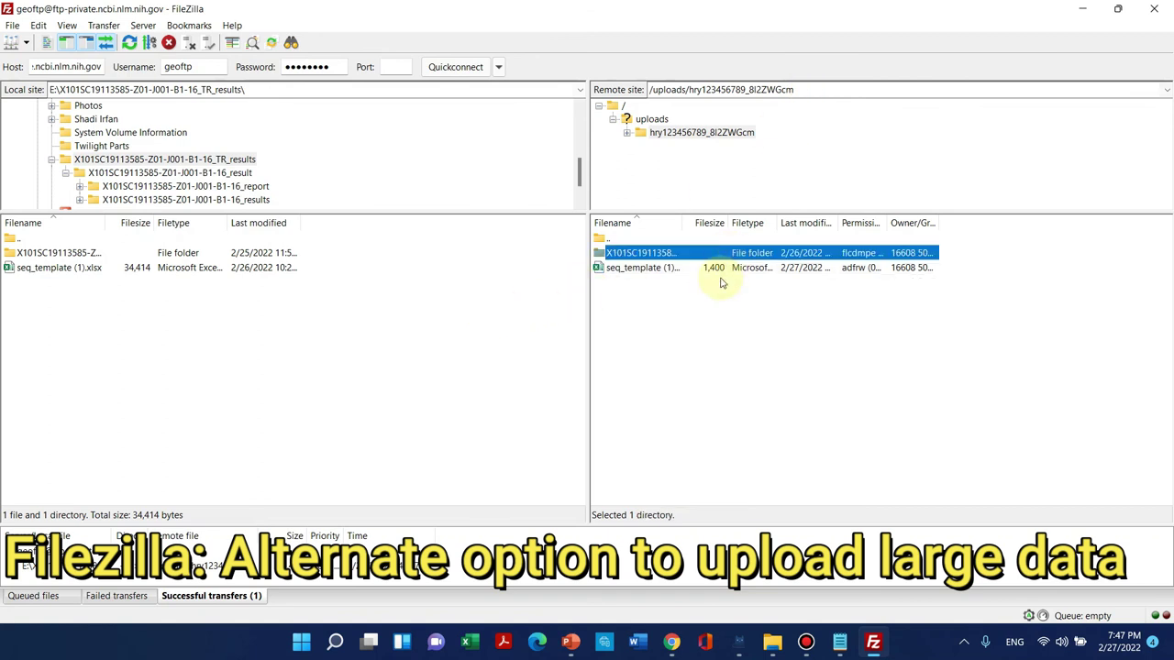
{"action": "left_click", "coordinate": [718, 266]}
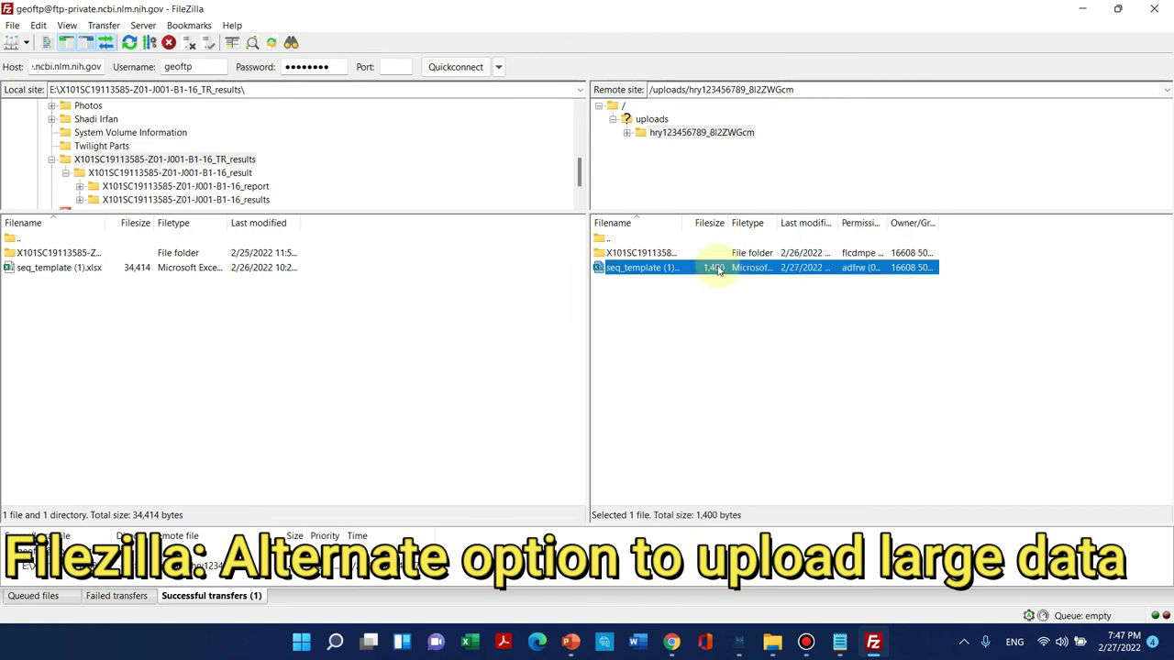
{"action": "left_click", "coordinate": [139, 597]}
{"action": "left_click", "coordinate": [668, 254]}
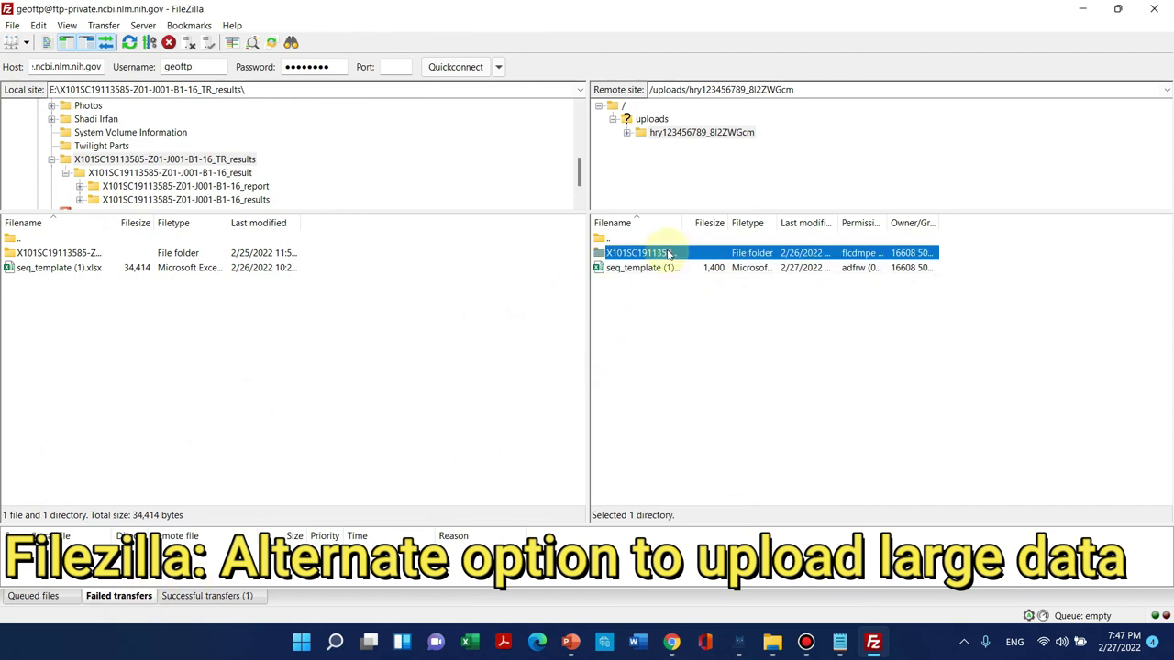
{"action": "left_click", "coordinate": [712, 133]}
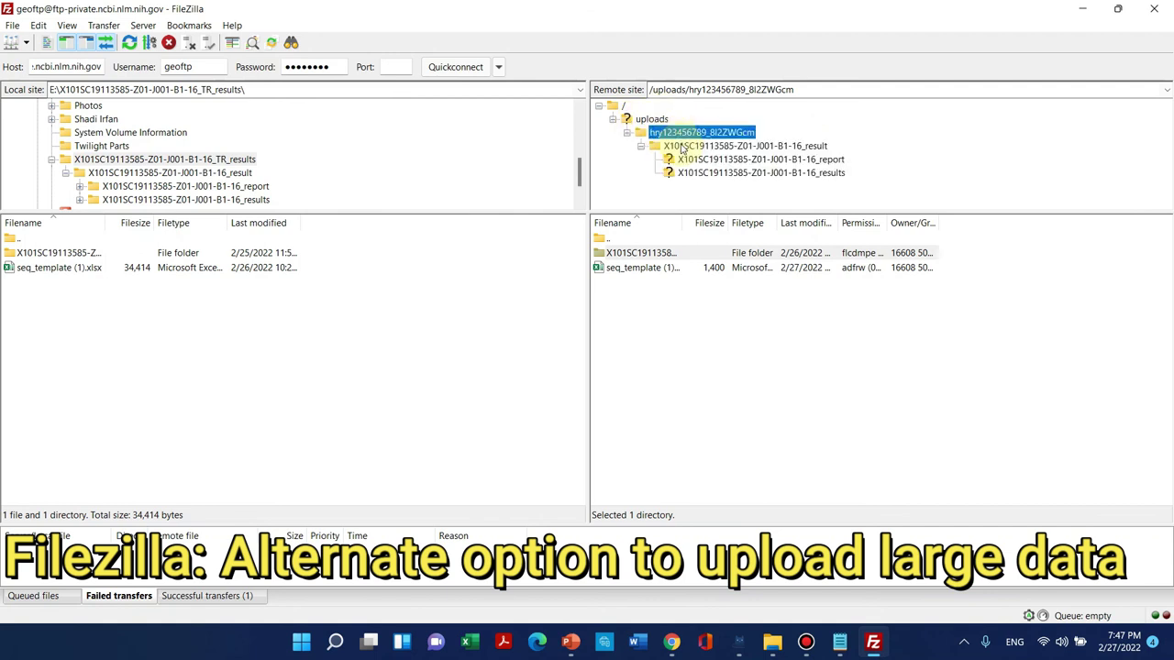
{"action": "left_click", "coordinate": [654, 274]}
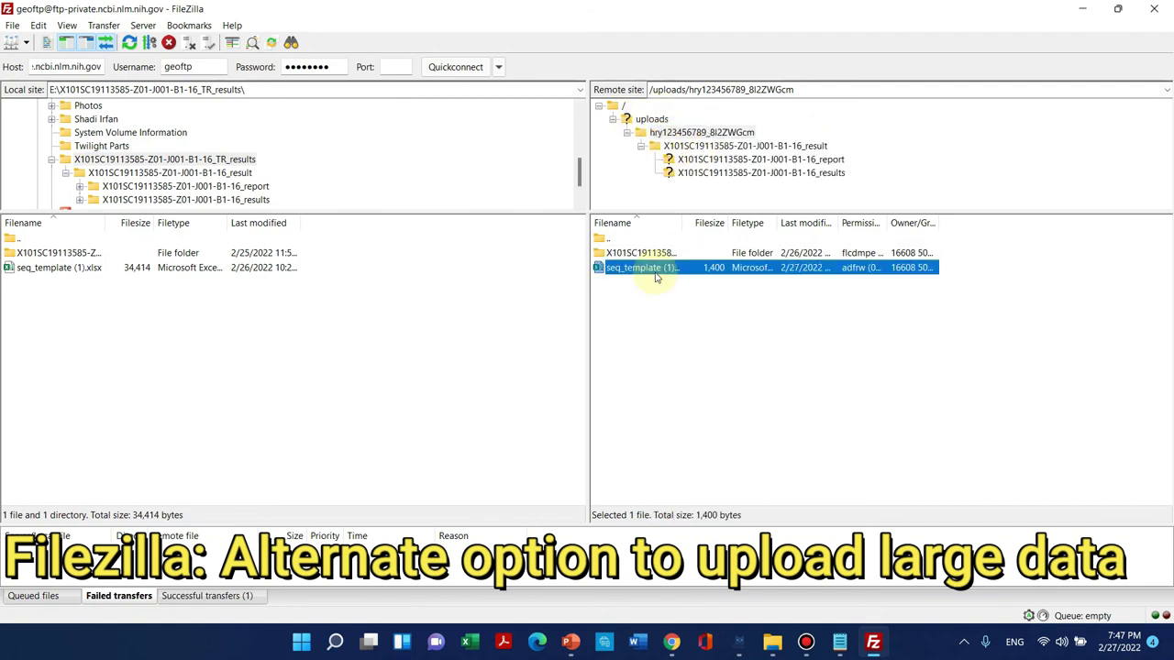
{"action": "right_click", "coordinate": [655, 275]}
{"action": "left_click", "coordinate": [548, 319]}
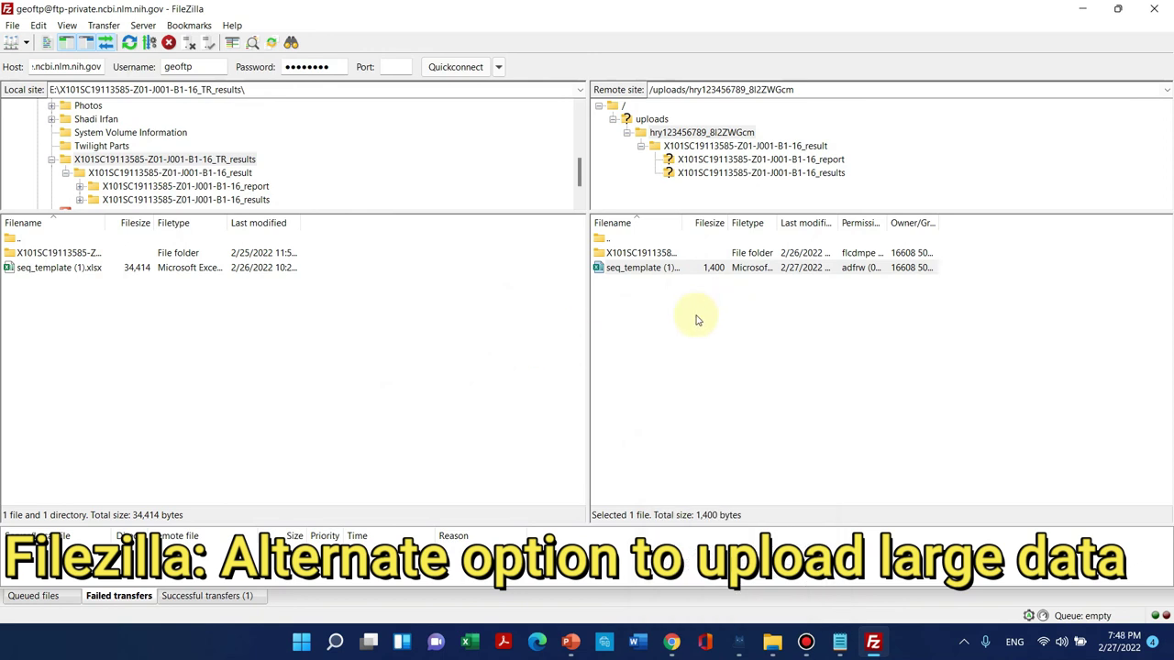
{"action": "left_click", "coordinate": [683, 242]}
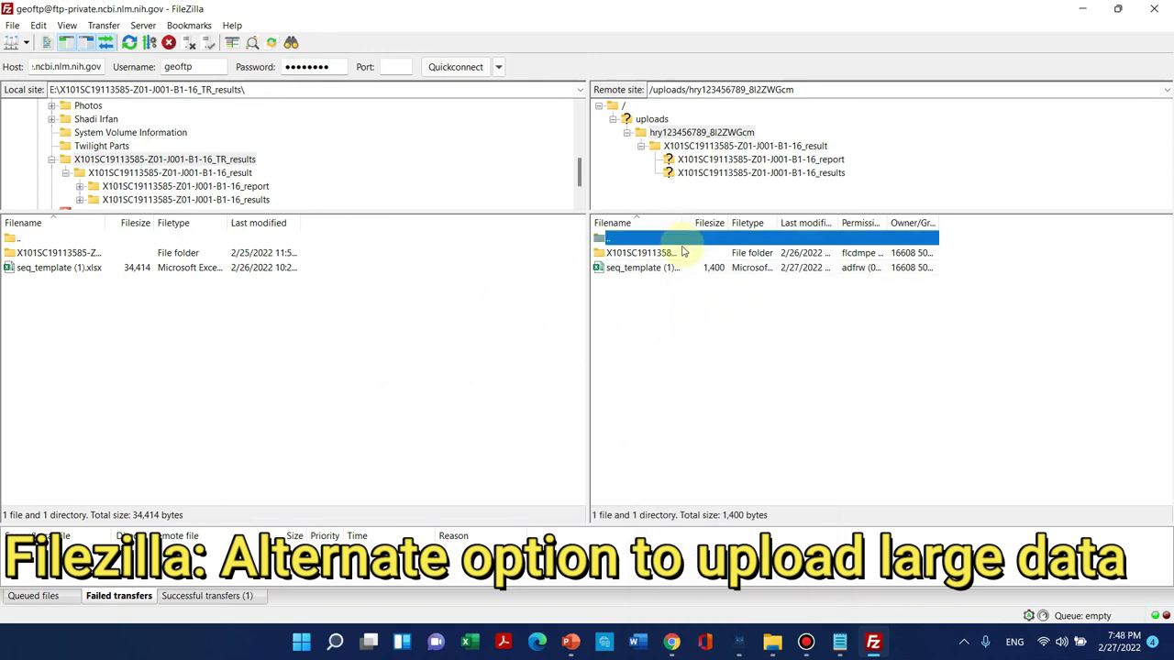
{"action": "left_click", "coordinate": [683, 251]}
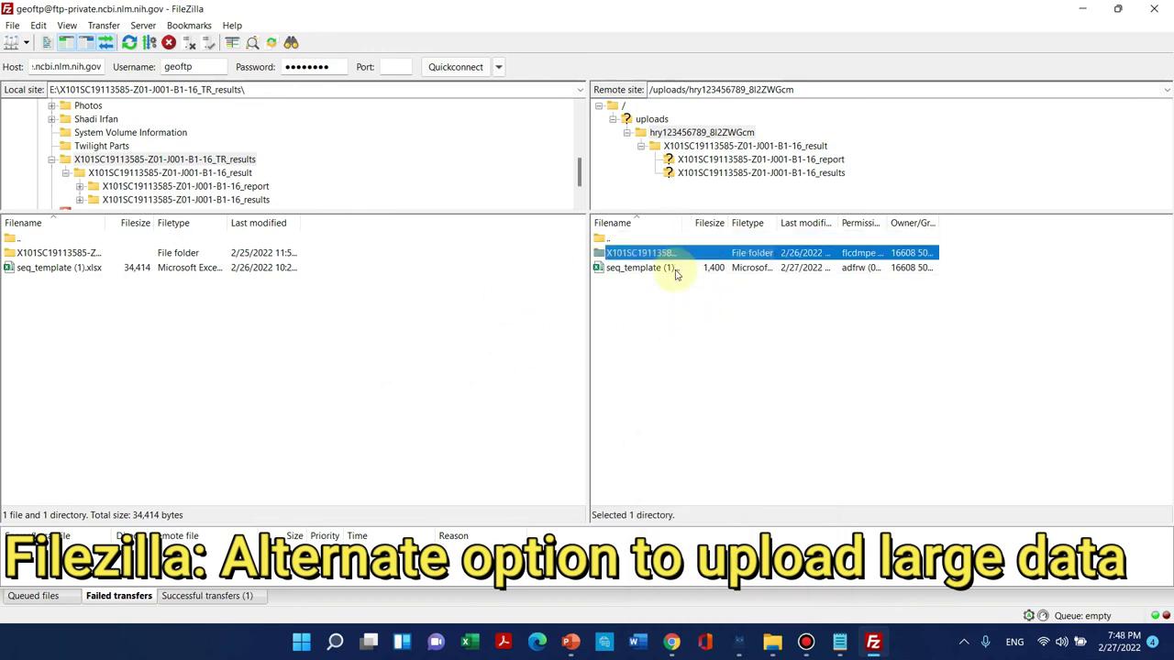
{"action": "left_click", "coordinate": [608, 254]}
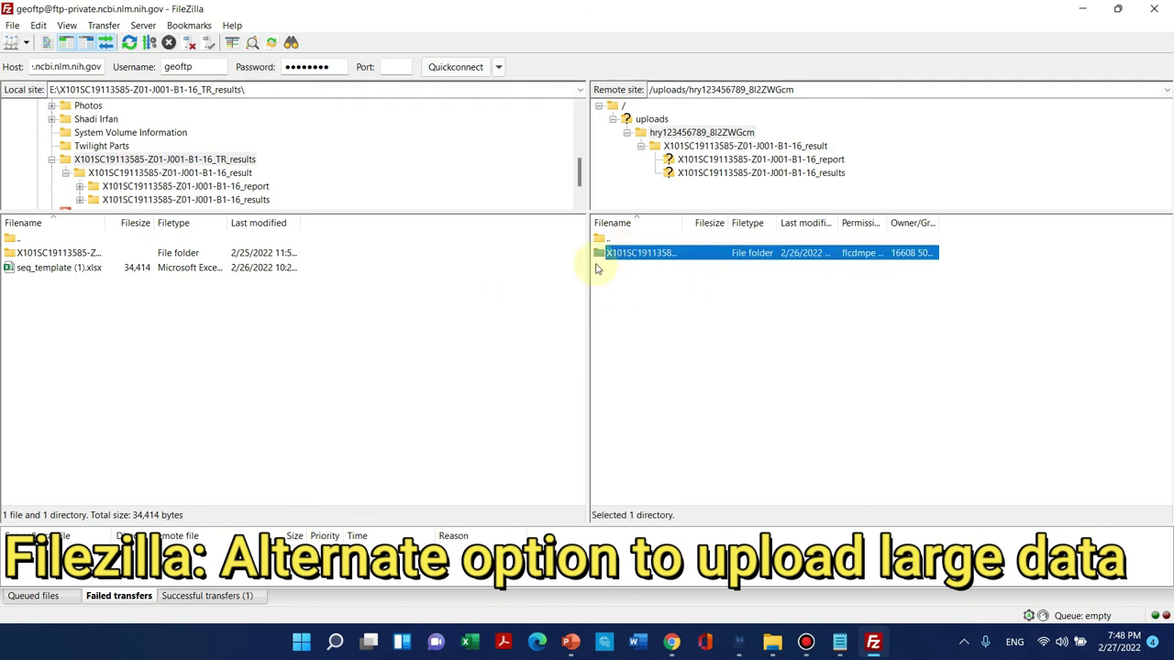
{"action": "left_click", "coordinate": [660, 272]}
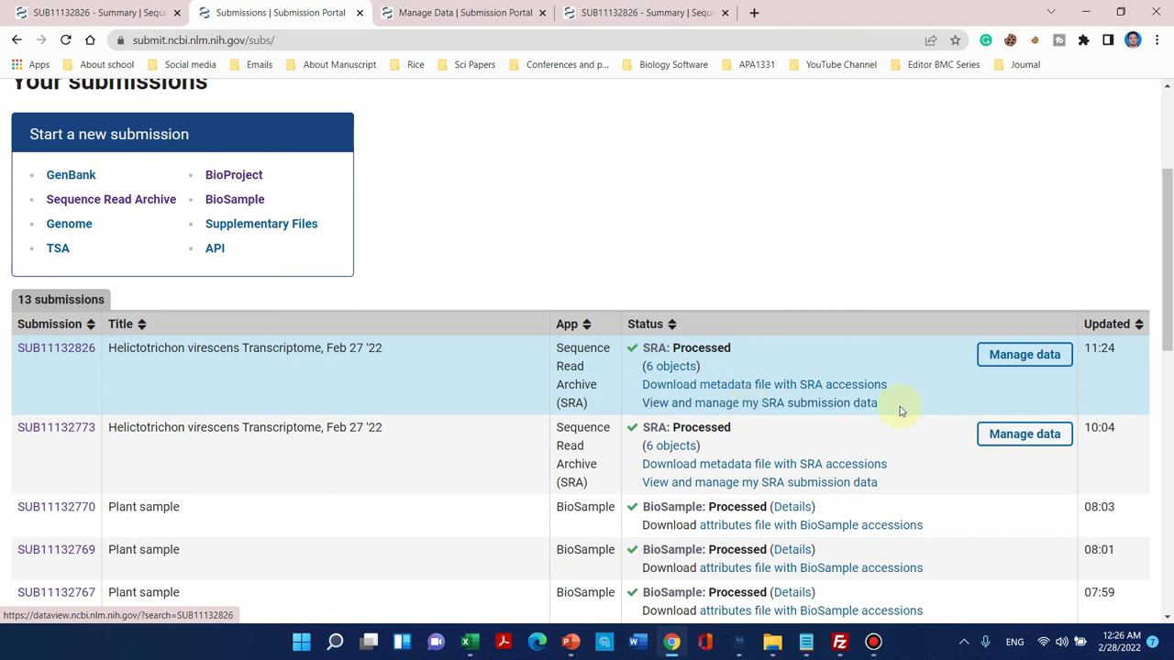
Step: Open the SUB11132826 data view and show the SRA (6) tab of runs Released 2022-02-27
{"action": "left_click", "coordinate": [857, 405]}
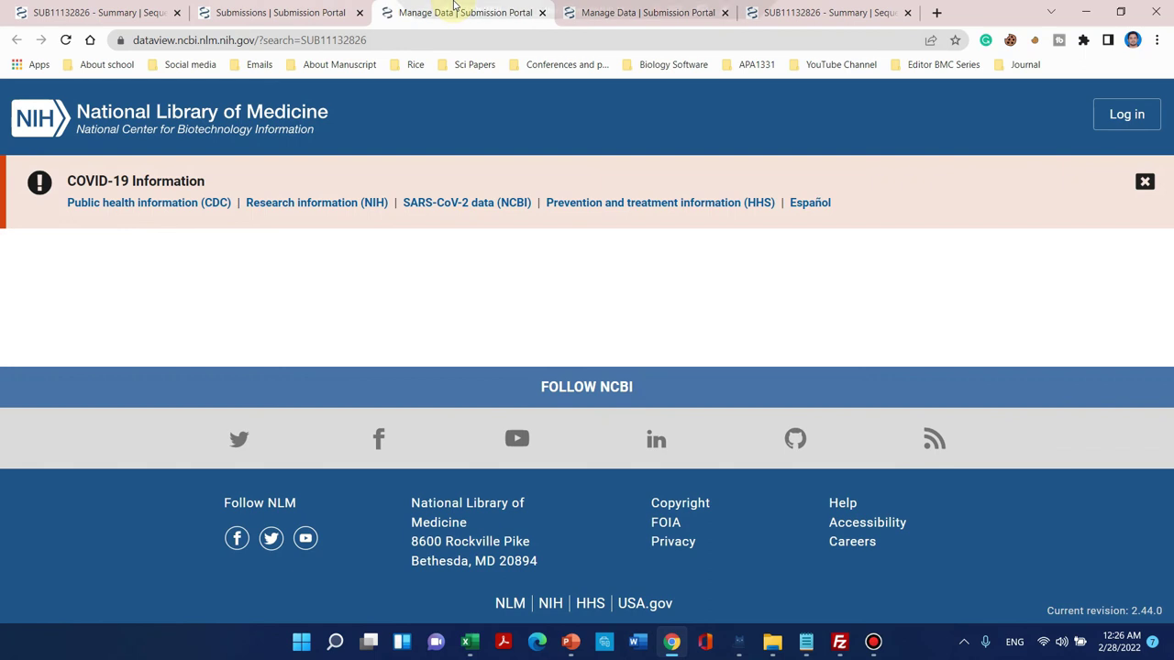
{"action": "scroll", "coordinate": [443, 418], "scroll_direction": "down", "scroll_amount": 2}
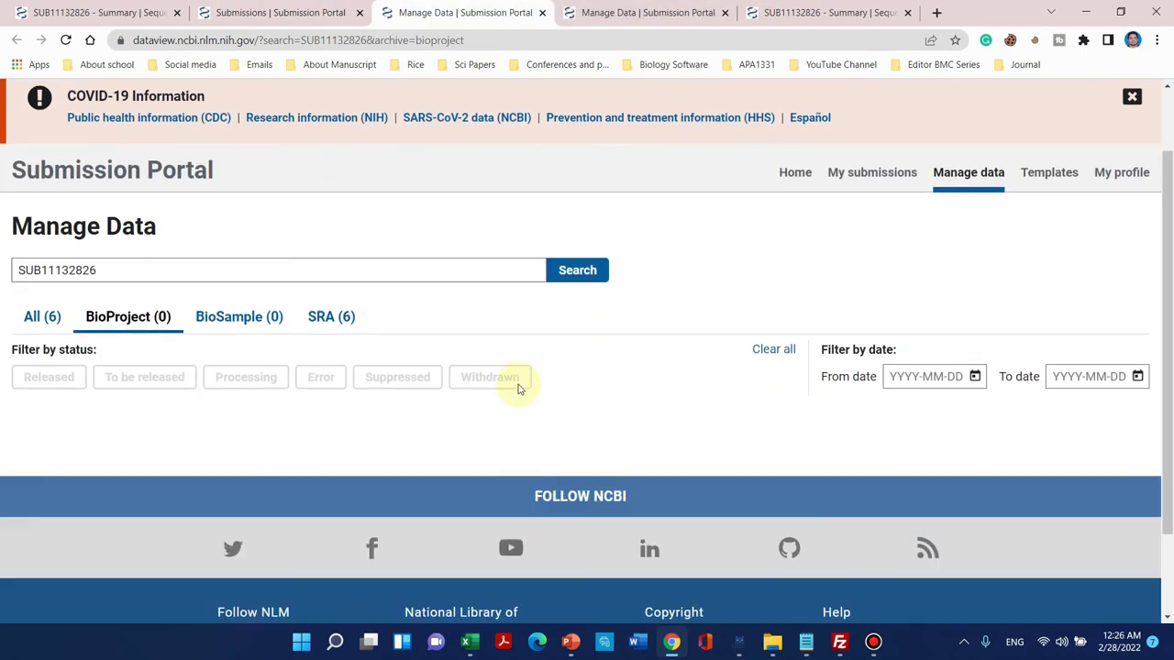
{"action": "scroll", "coordinate": [605, 356], "scroll_direction": "up", "scroll_amount": 2}
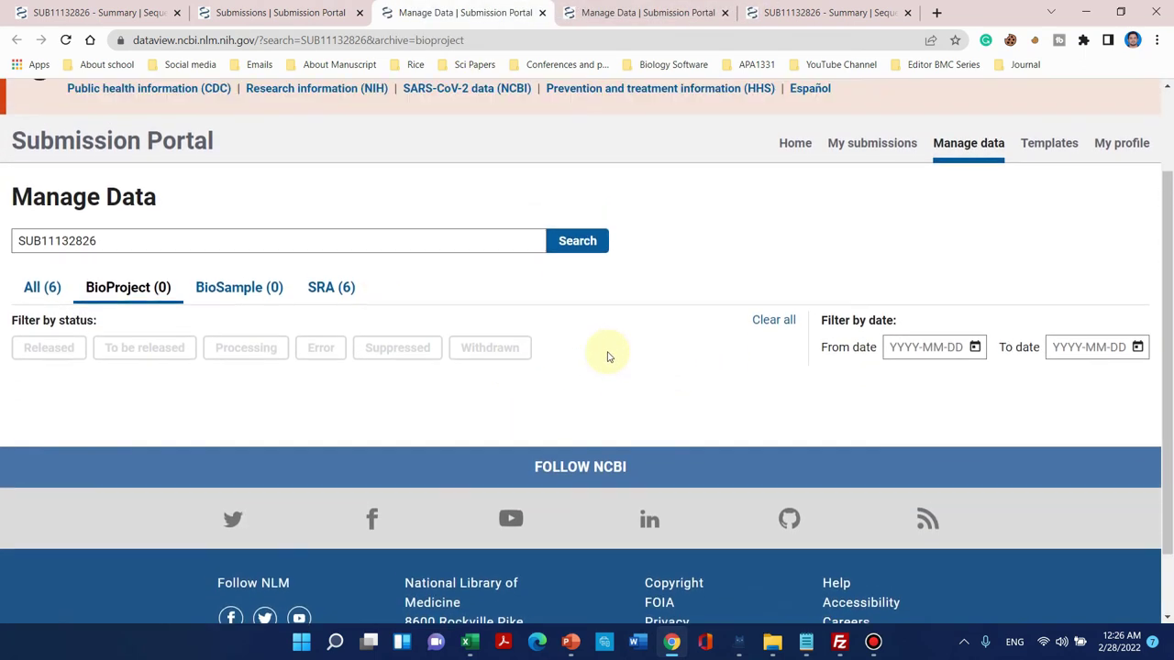
{"action": "left_click", "coordinate": [331, 326]}
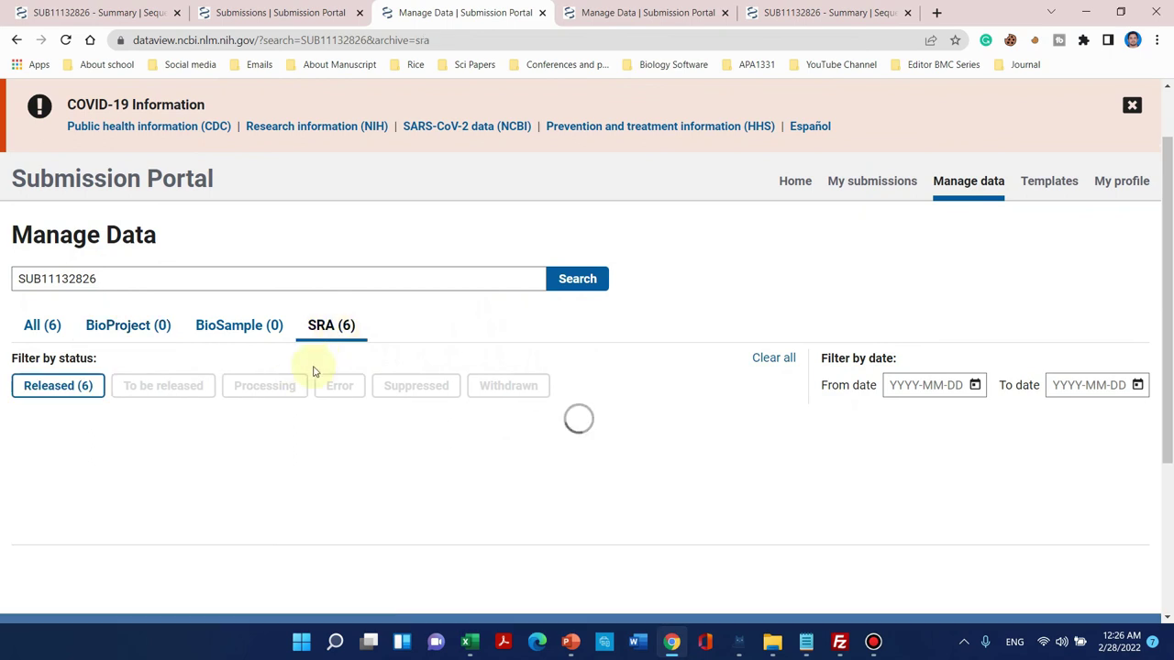
{"action": "scroll", "coordinate": [733, 339], "scroll_direction": "down", "scroll_amount": 1}
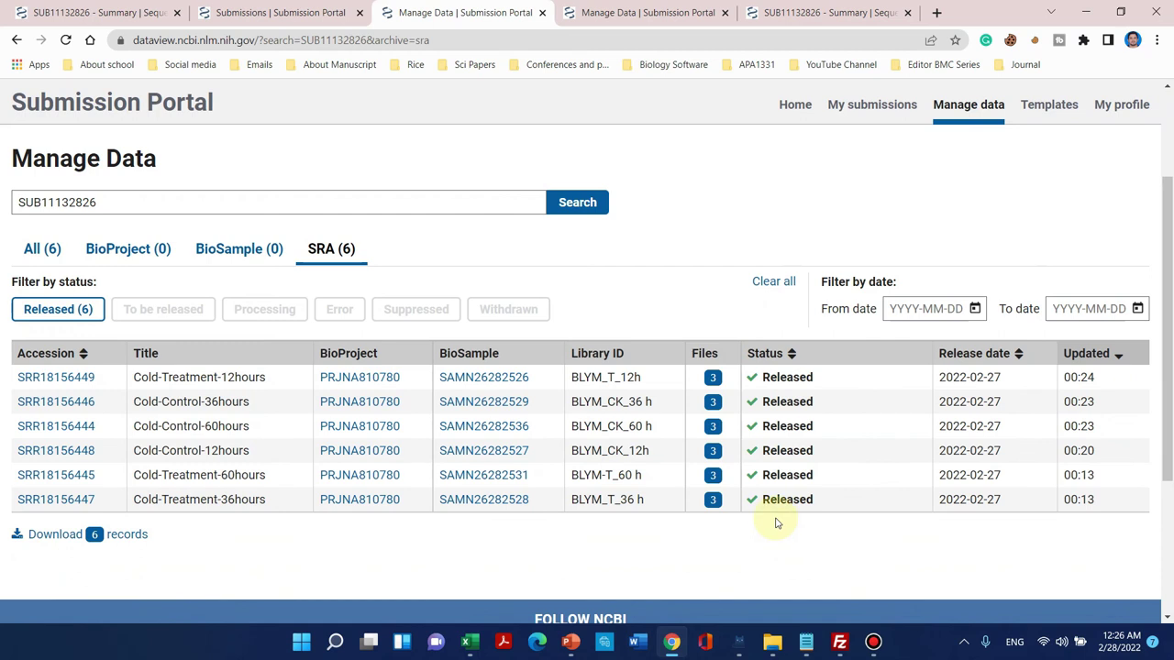
{"action": "scroll", "coordinate": [608, 463], "scroll_direction": "up", "scroll_amount": 2}
{"action": "scroll", "coordinate": [623, 422], "scroll_direction": "down", "scroll_amount": 1}
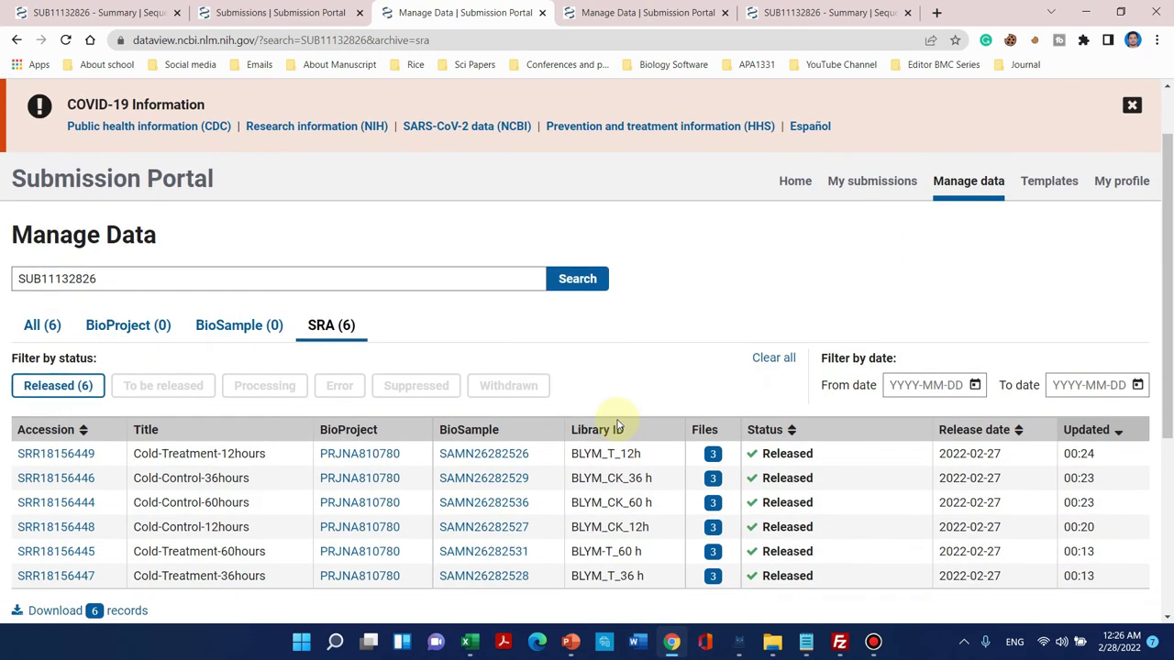
{"action": "scroll", "coordinate": [146, 366], "scroll_direction": "down", "scroll_amount": 2}
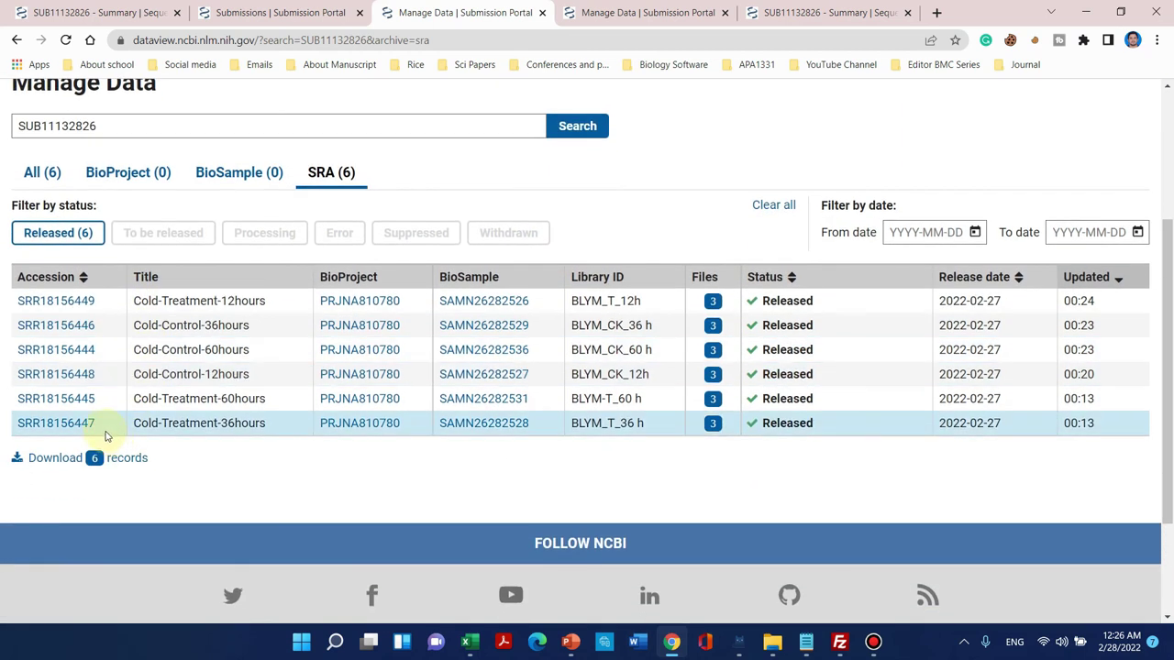
{"action": "left_click_drag", "start_coordinate": [99, 433], "coordinate": [25, 326]}
{"action": "left_click", "coordinate": [244, 514]}
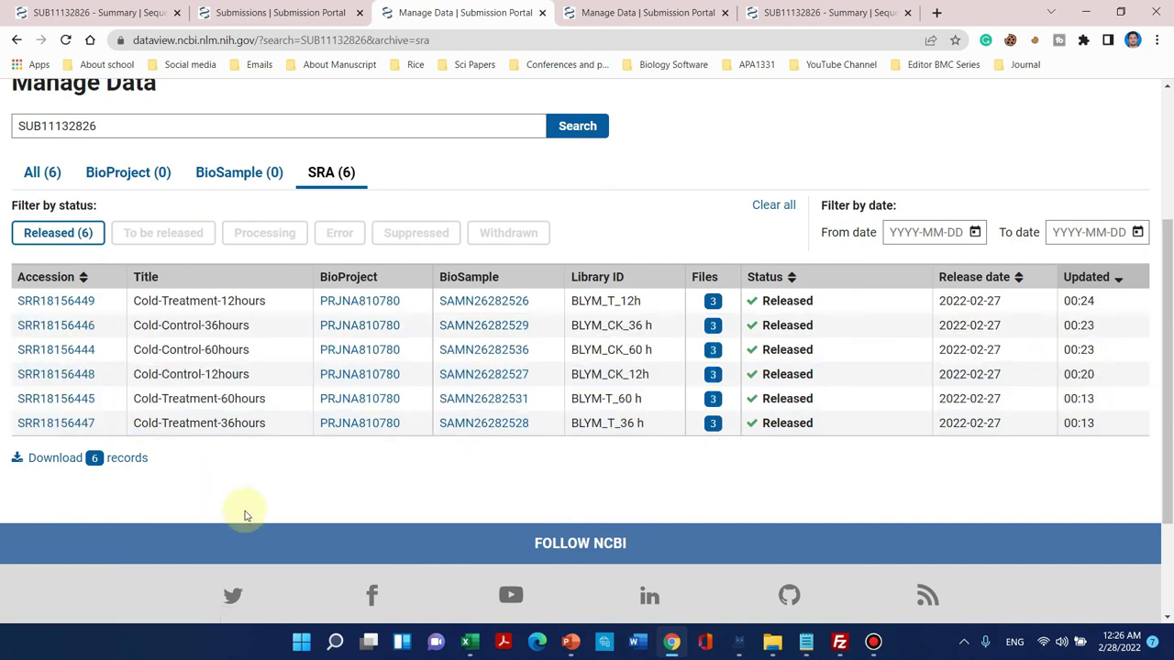